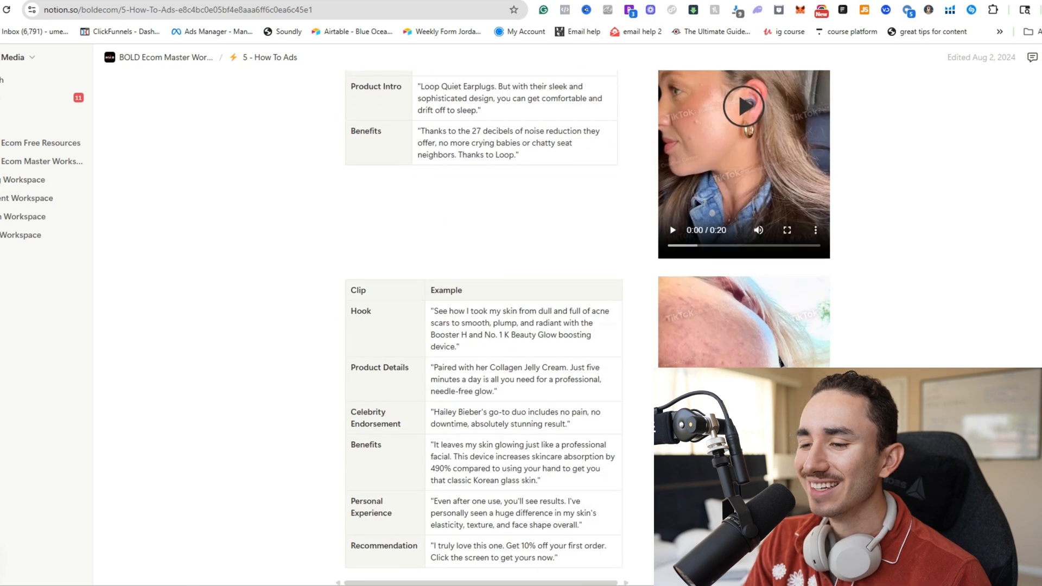
Copy the Loop earplugs example script table from Notion into the blank Google Docs document and add "Hook:" below it.
left_click_drag(351, 107, 522, 276)
key("ctrl+c")
key("ctrl+Tab")
key("ctrl+v")
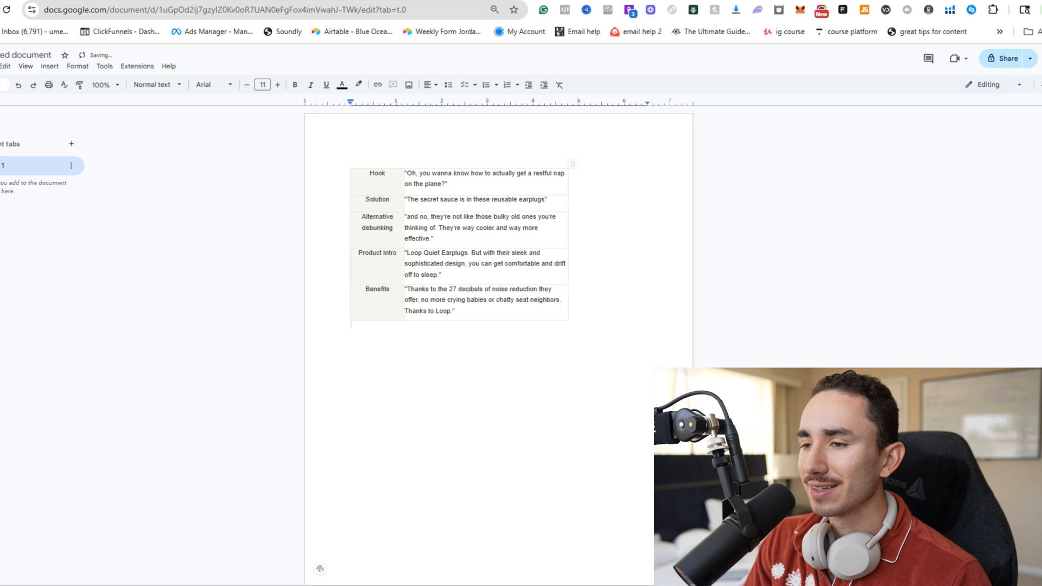
key("Return")
type("Hook:")
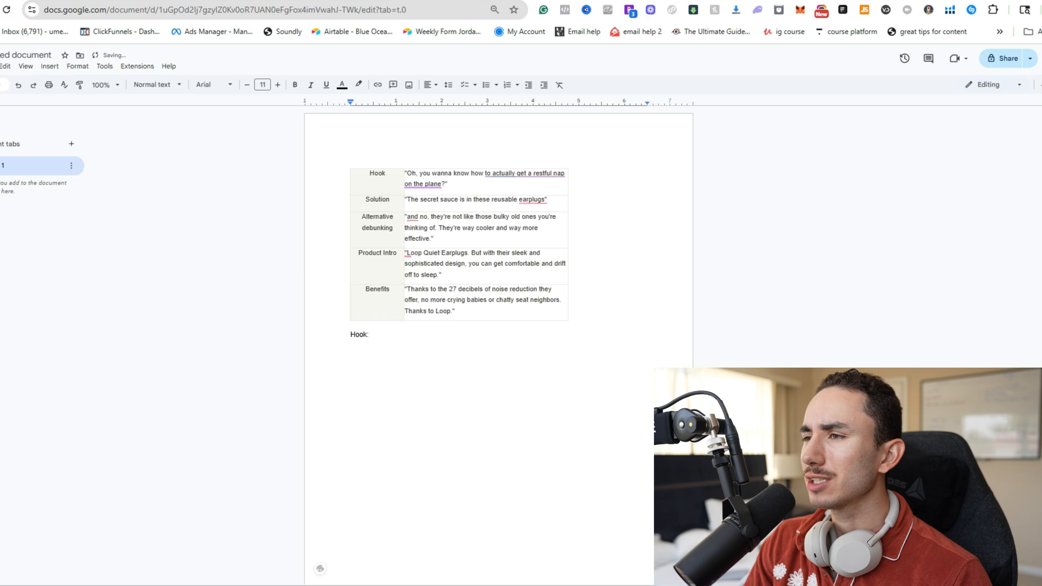
Switch to the Notion page on scripting ads with ChatGPT and open its BOLD Ecom Ad Scripting GPT link.
key("ctrl+Tab")
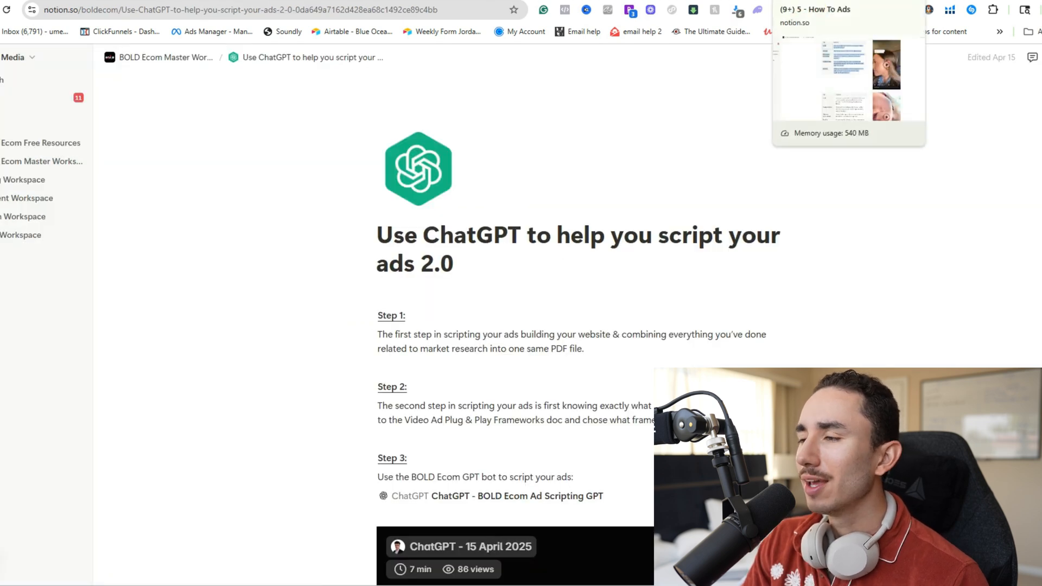
scroll(586, 326, "down", 8)
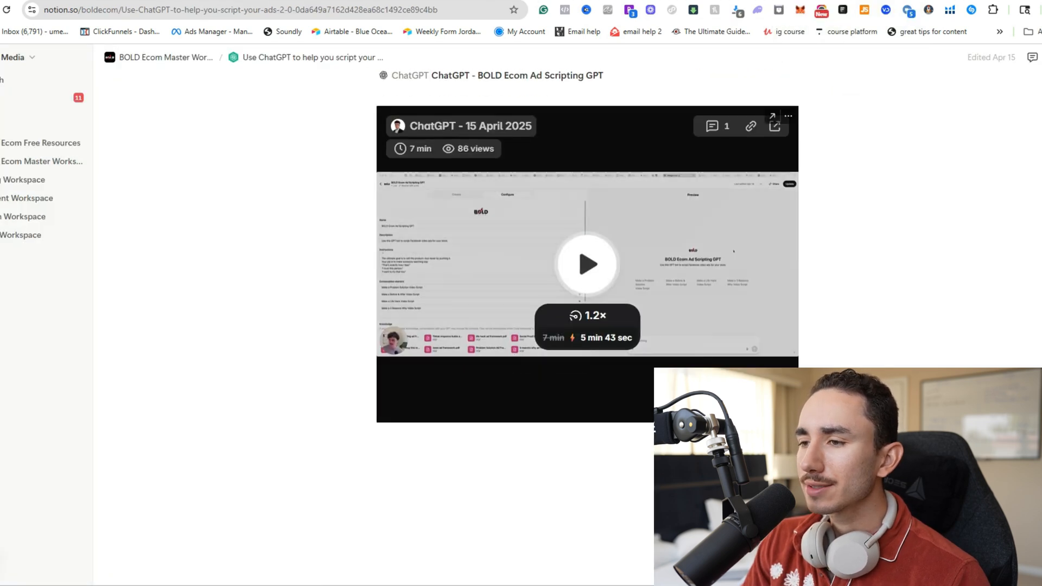
scroll(586, 271, "up", 2)
left_click(489, 193)
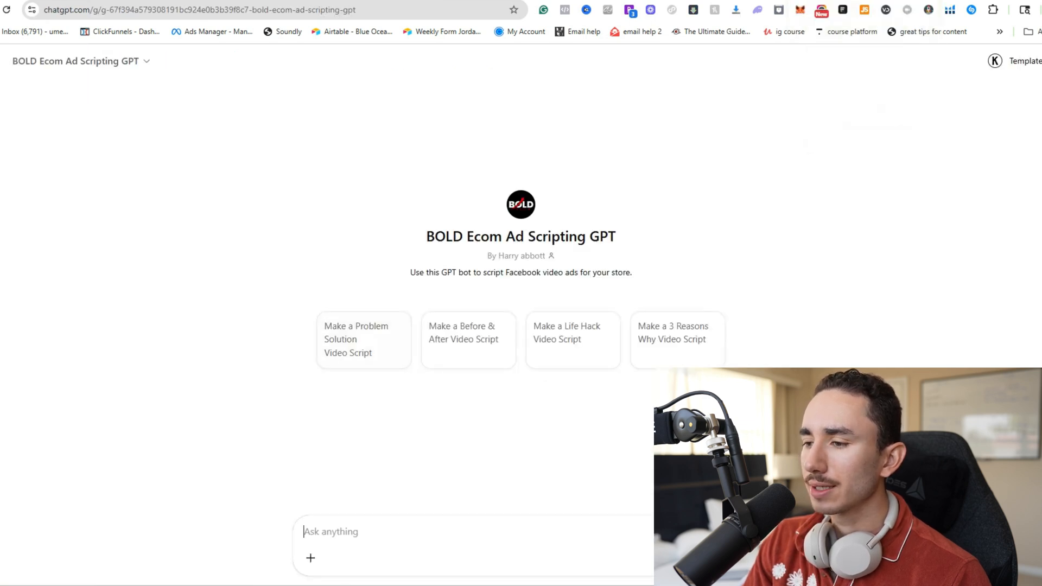
Send the scripting GPT the prompt "Make a how to video ad script".
type("Make a ho")
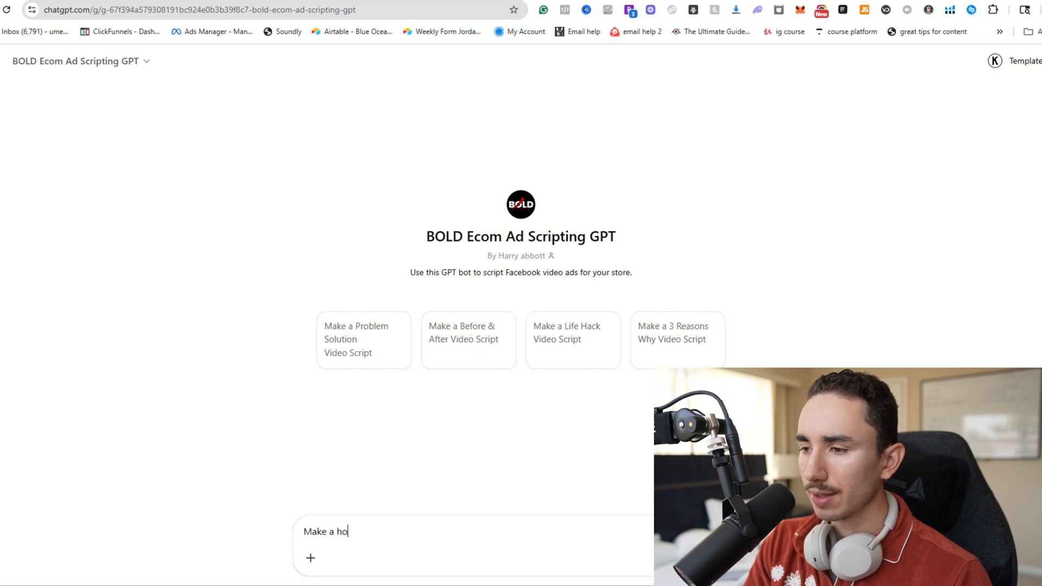
type("w to video ad script")
key("Return")
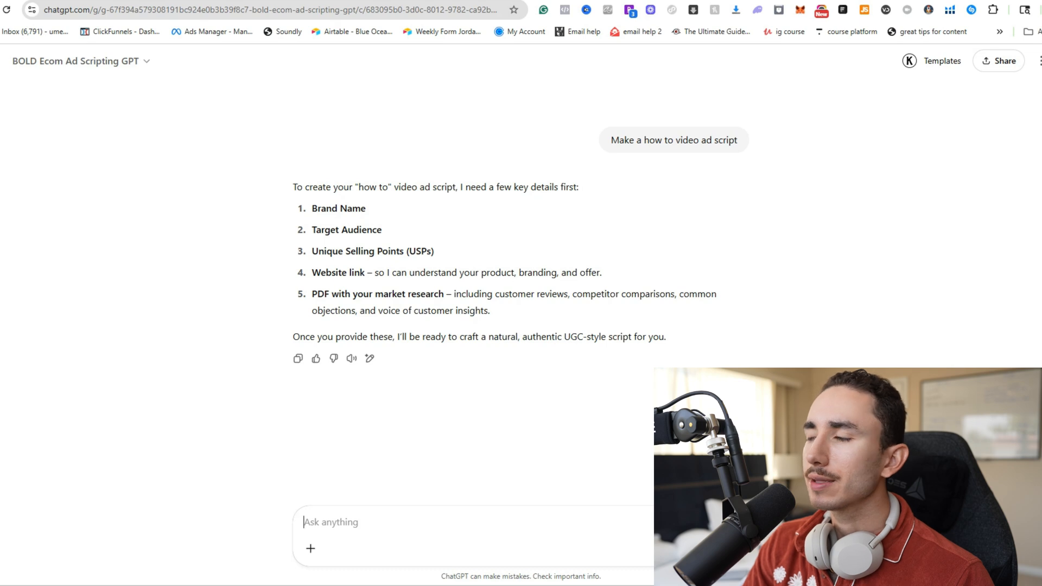
Look up "revala" in a new browser tab and open the store's CoreChic product preview page.
key("ctrl+t")
type("reaval")
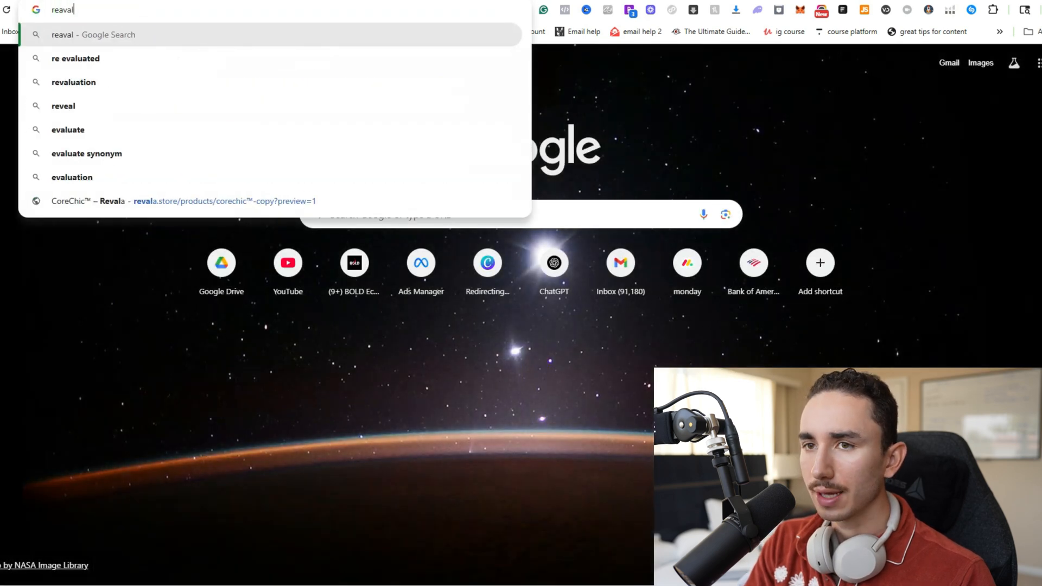
key("BackSpace")
key("BackSpace")
key("BackSpace")
key("BackSpace")
type("vala")
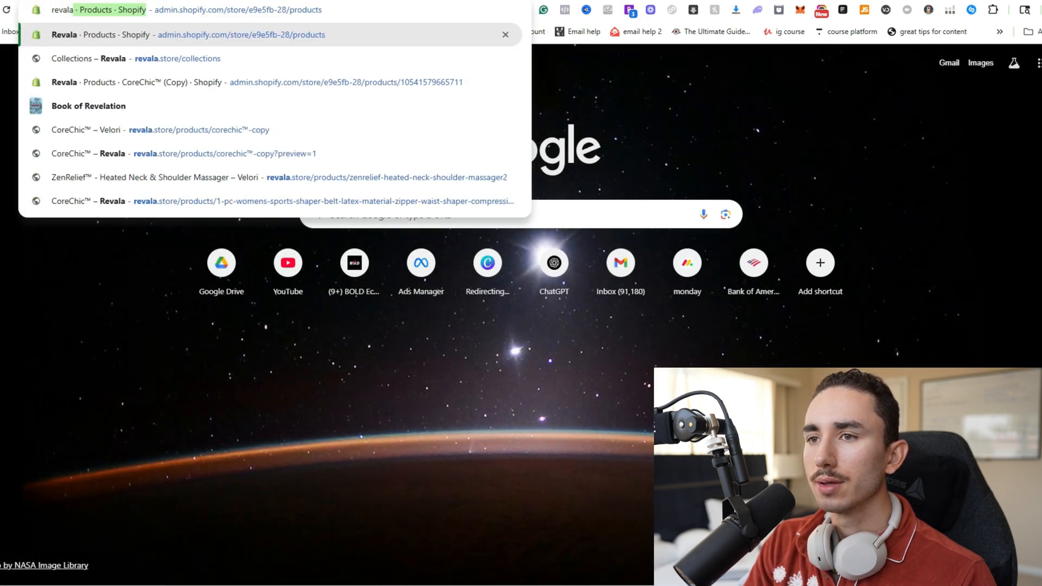
left_click(225, 154)
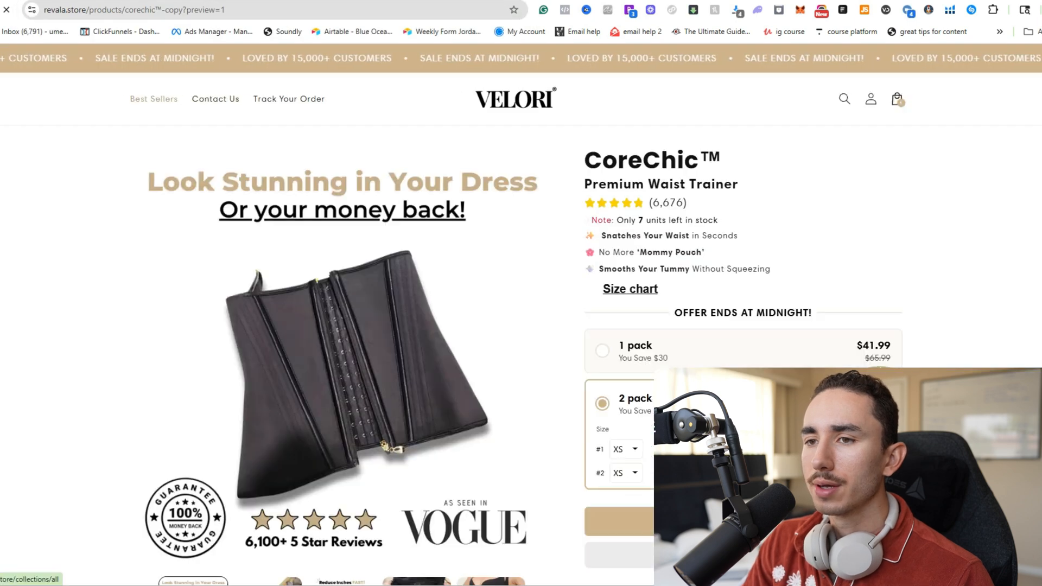
Go to the store's Best Sellers collection and open the HerbaLung product page.
left_click(154, 99)
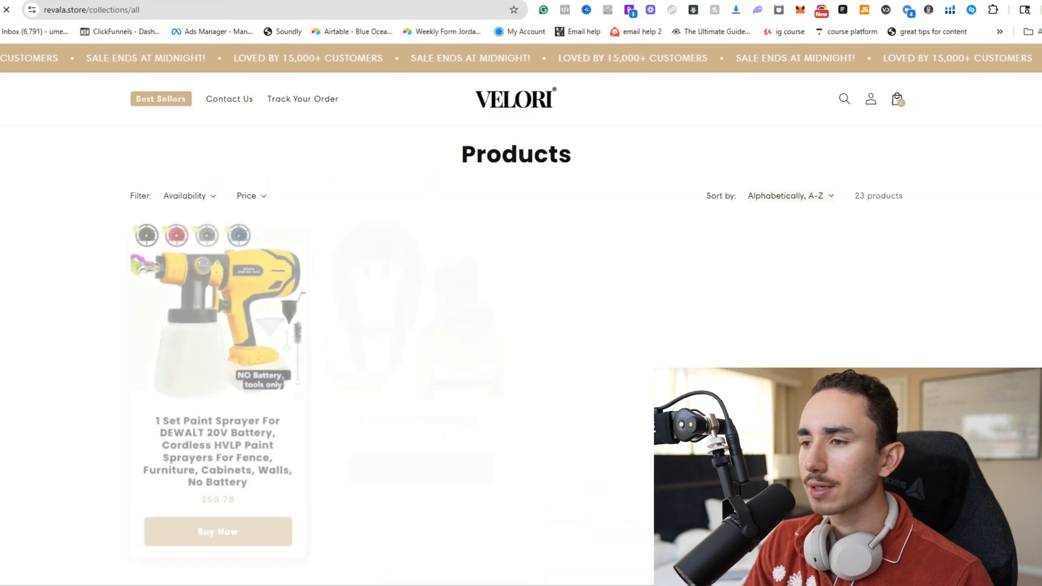
scroll(517, 295, "down", 10)
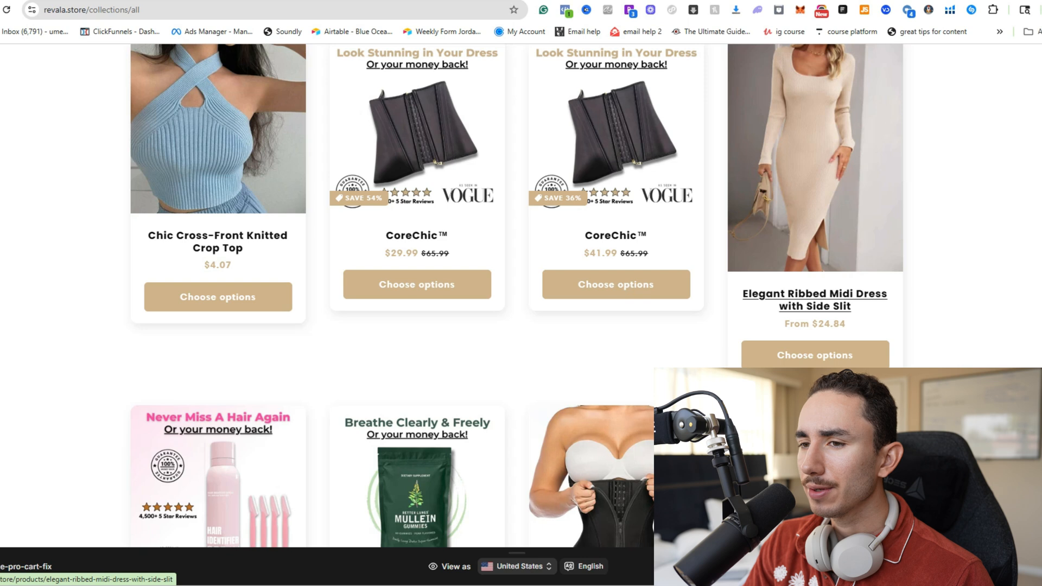
scroll(814, 131, "down", 5)
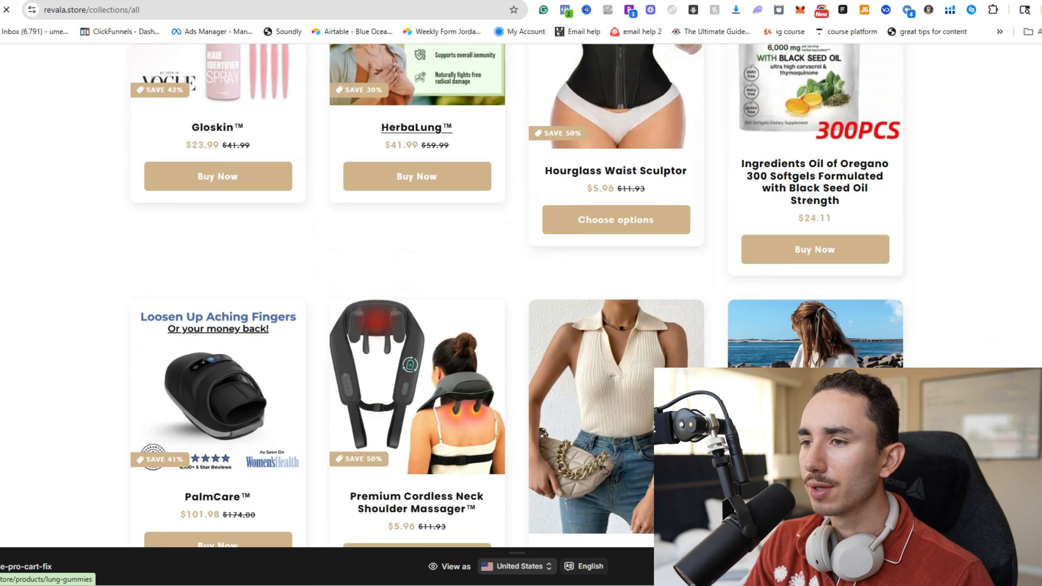
left_click(416, 119)
key("ctrl+Tab")
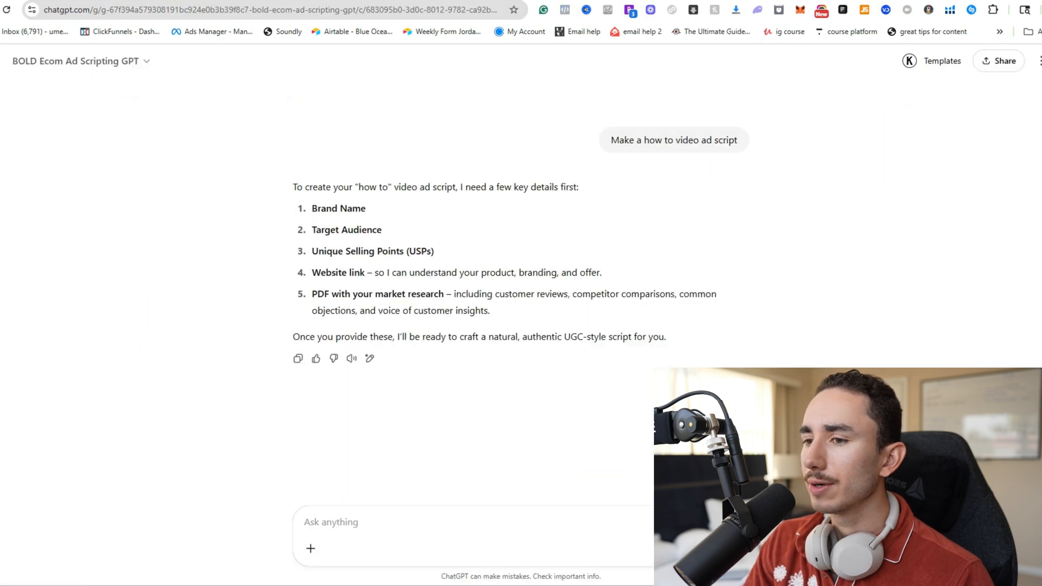
left_click(904, 0)
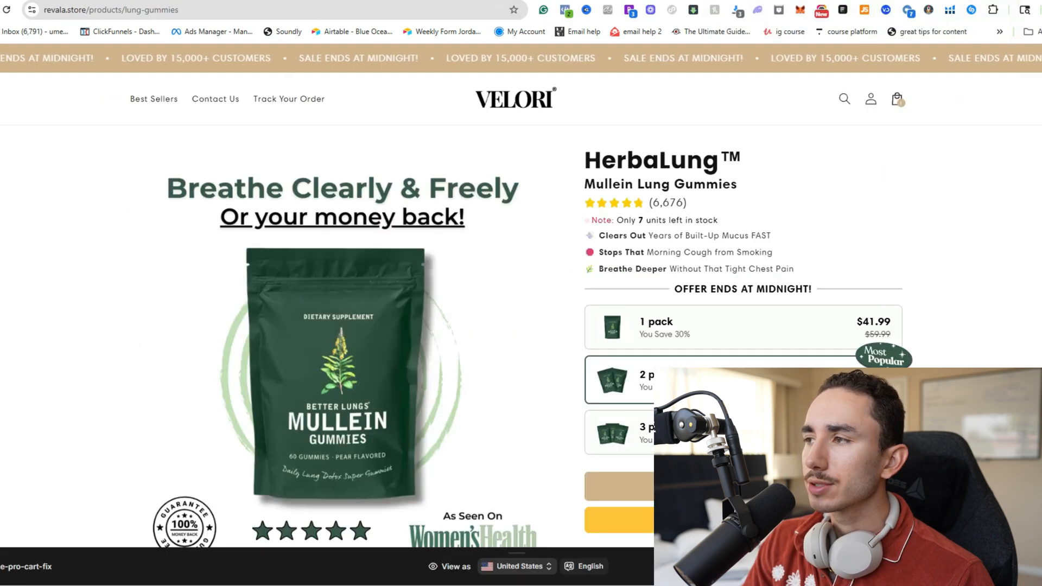
Return to the scripting GPT chat and enter "1. Herba Lung" as the brand name in the reply.
key("ctrl+Tab")
type("1")
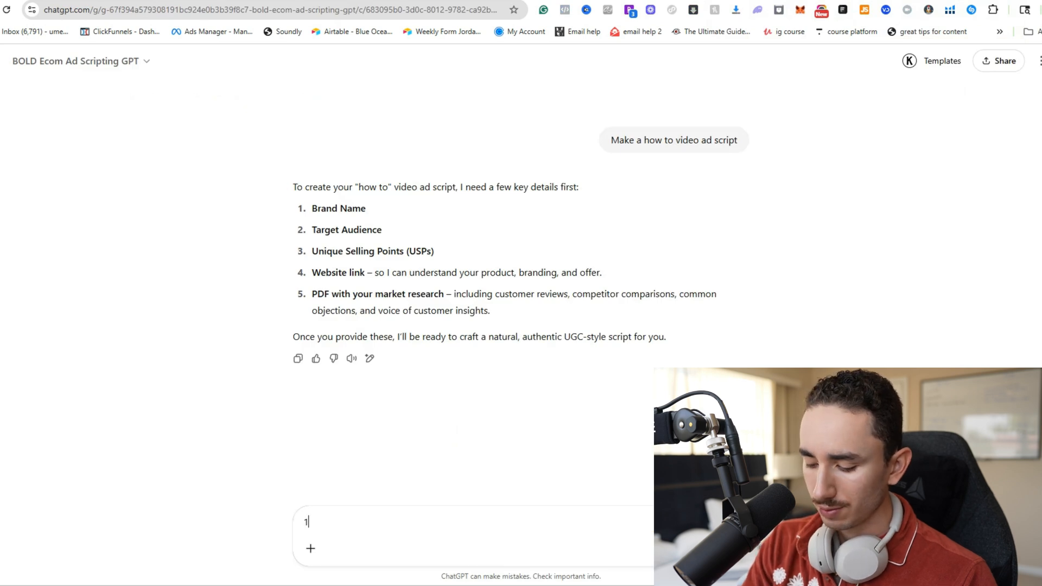
type(". Herba L")
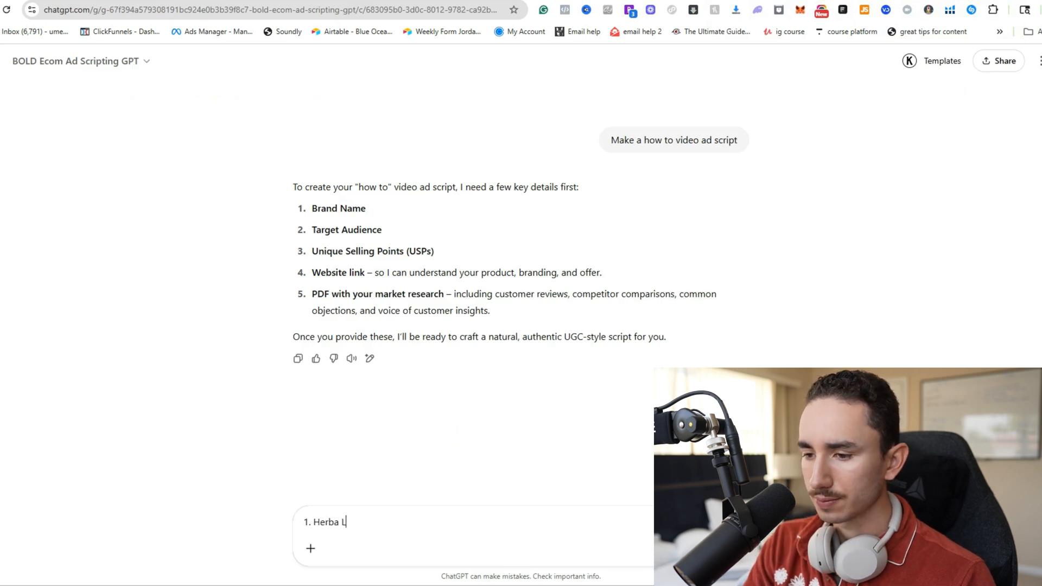
type("ung")
key("shift+Return")
Add item 2 to the reply with the COPD, Asthma, or Chronic Bronchitis audience text copied from the Miro board.
type("2.")
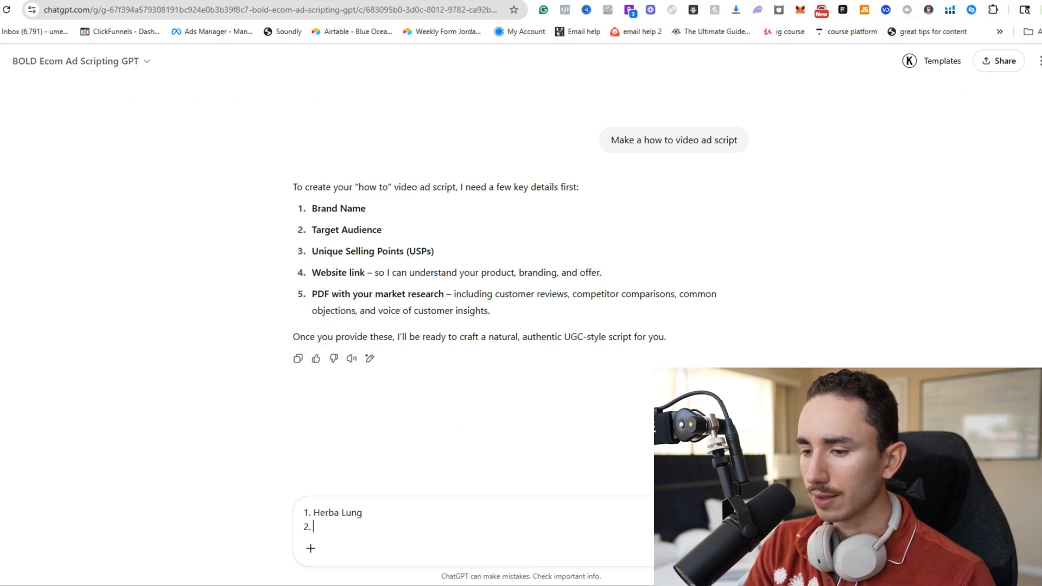
key("ctrl+Tab")
scroll(468, 223, "up", 3)
scroll(418, 188, "down", 4)
left_click_drag(418, 57, 426, 73)
double_click(427, 73)
key("ctrl+a")
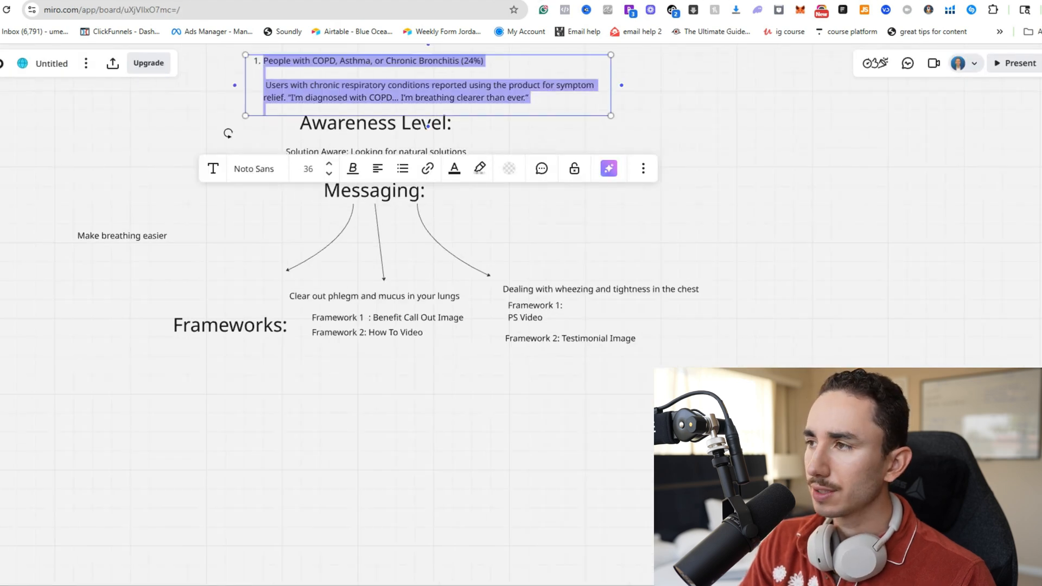
key("ctrl+Tab")
key("ctrl+v")
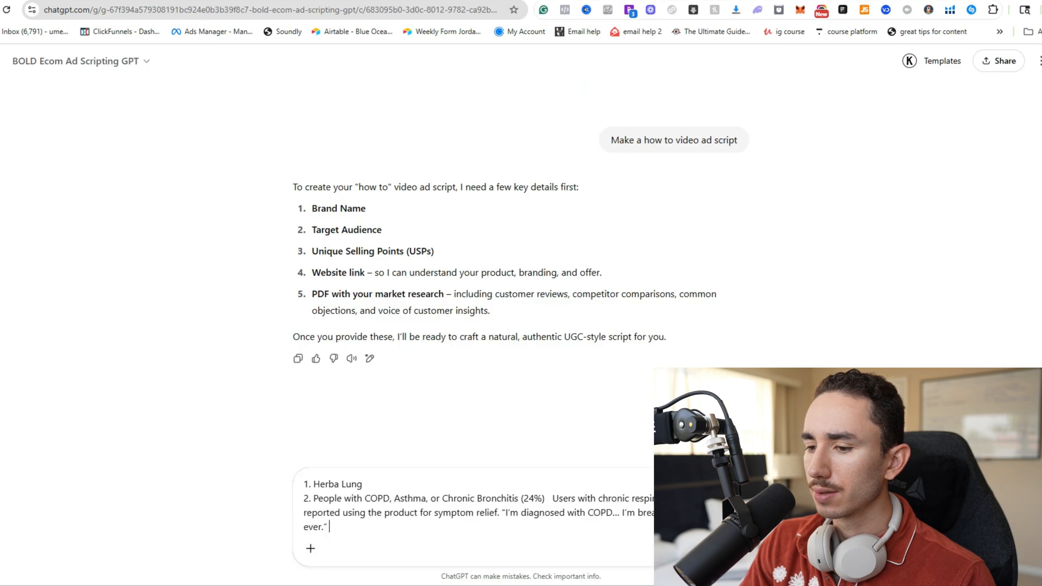
Add item 3 to the reply with all five Unique Features/Benefits Over Competitors entries copied from the gummies research document.
key("shift+Return")
type("3.")
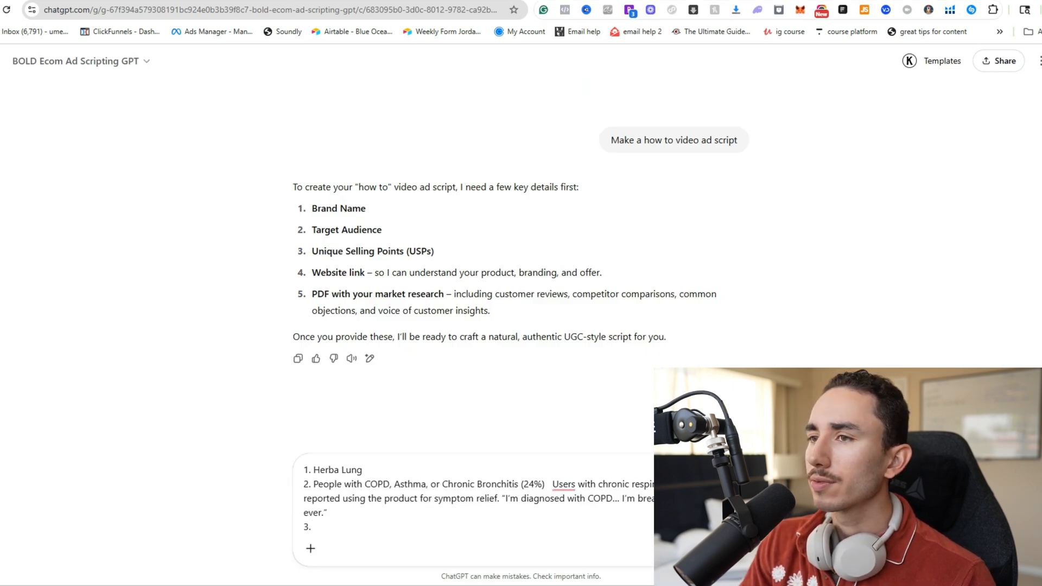
key("ctrl+shift+Tab")
scroll(498, 347, "up", 6)
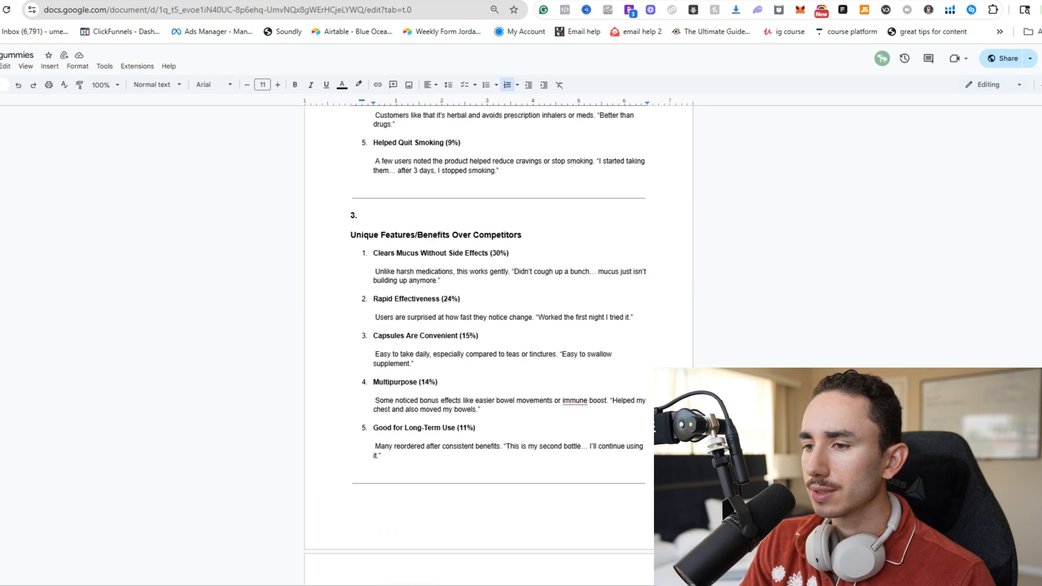
left_click_drag(374, 253, 375, 472)
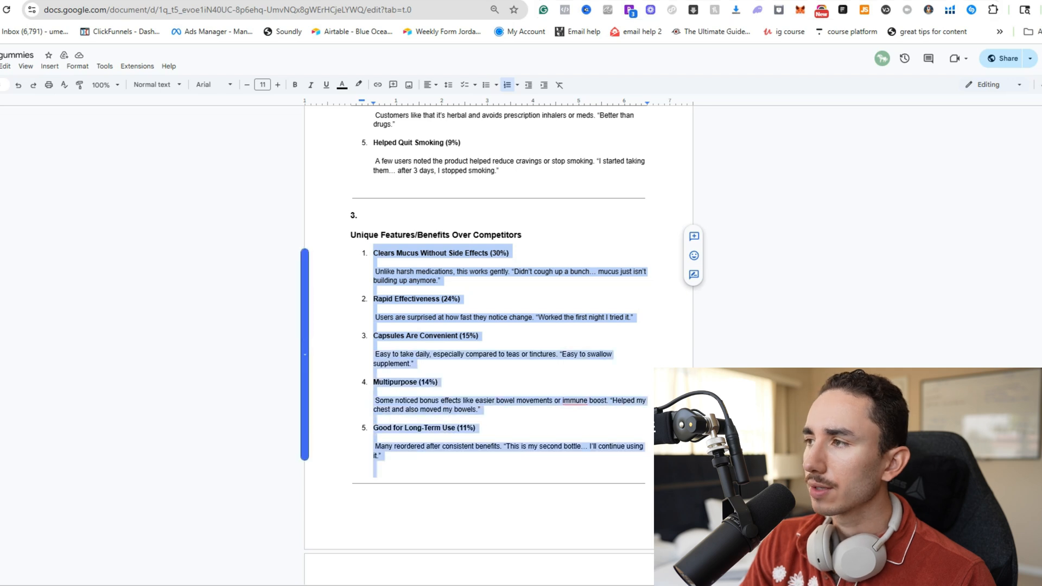
key("ctrl+shift+Tab")
key("ctrl+shift+Tab")
key("ctrl+v")
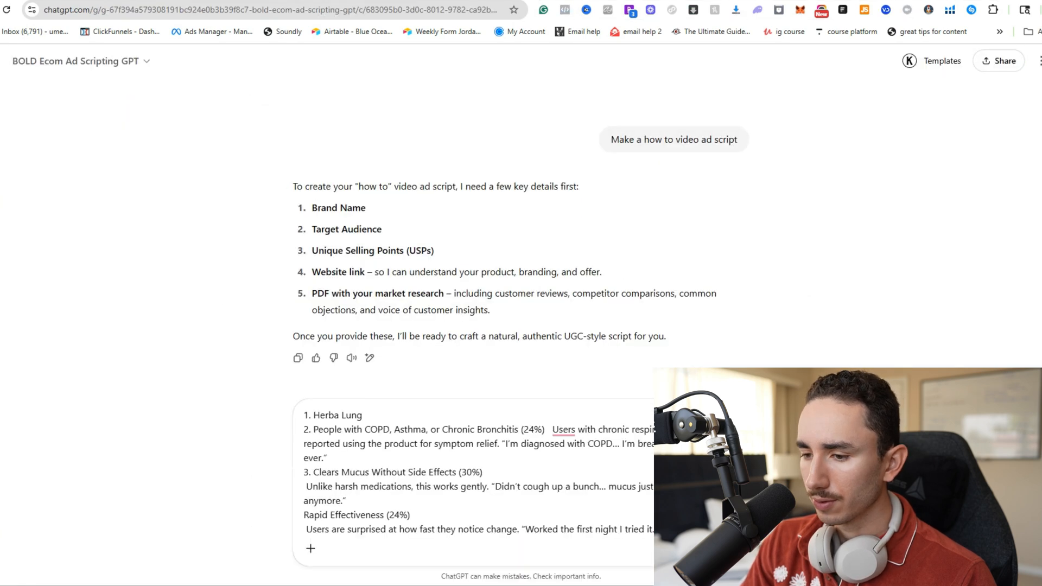
Append the "Helps Clear Mucus & Phlegm" and "Improves Breathing" value propositions from the gummies document to the reply's item 3.
key("shift+Return")
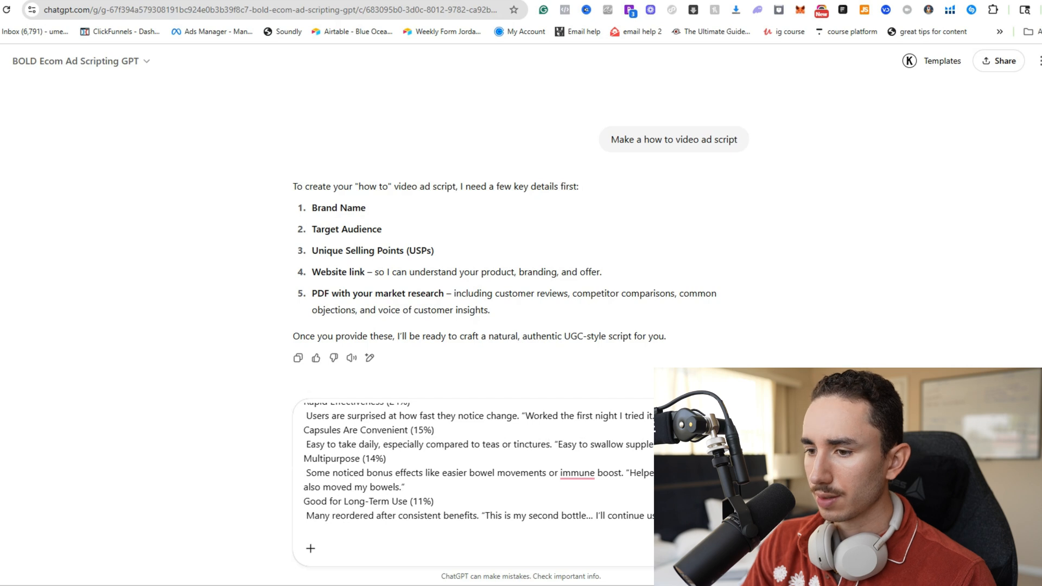
key("ctrl+Tab")
key("ctrl+Tab")
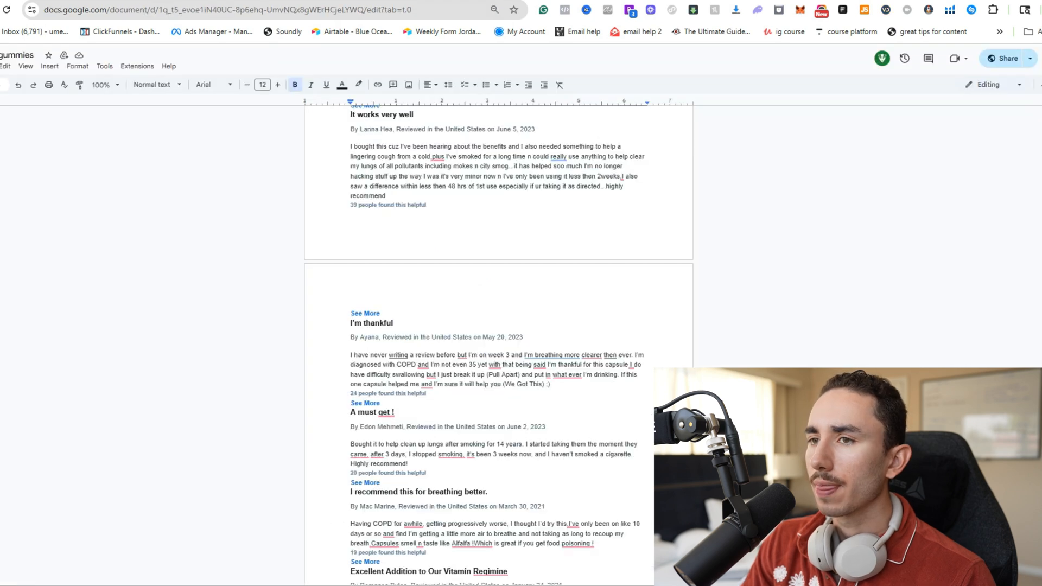
key("ctrl+Tab")
scroll(499, 346, "up", 6)
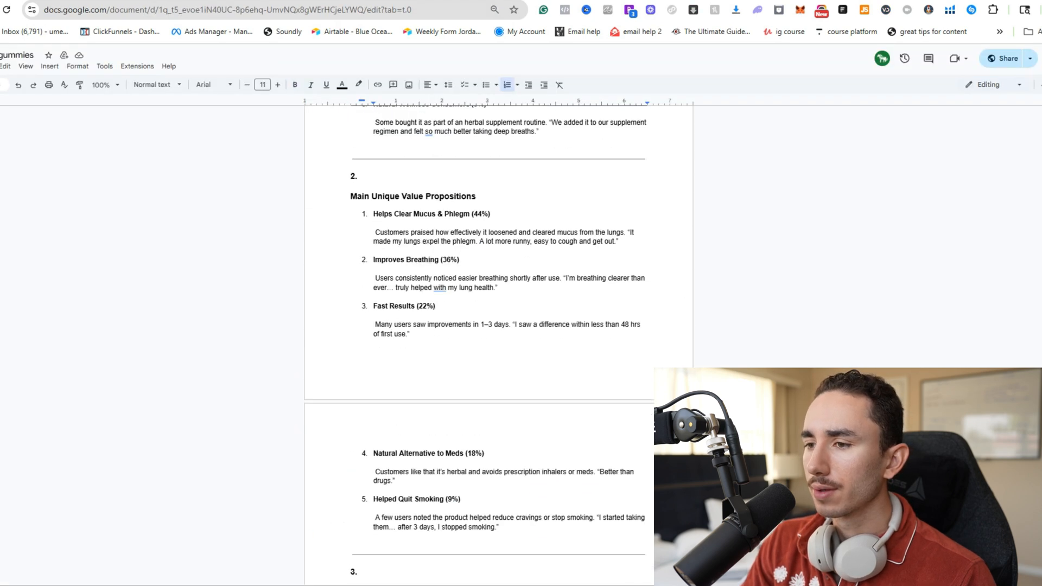
mouse_move(374, 214)
left_mouse_down()
mouse_move(523, 278)
mouse_move(500, 289)
left_mouse_up()
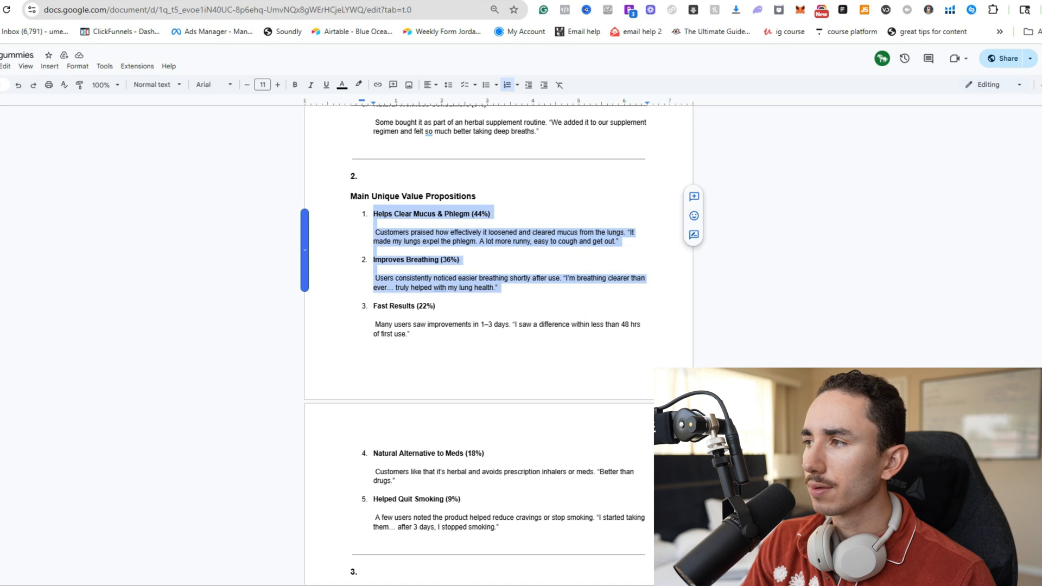
key("ctrl+shift+Tab")
key("ctrl+shift+Tab")
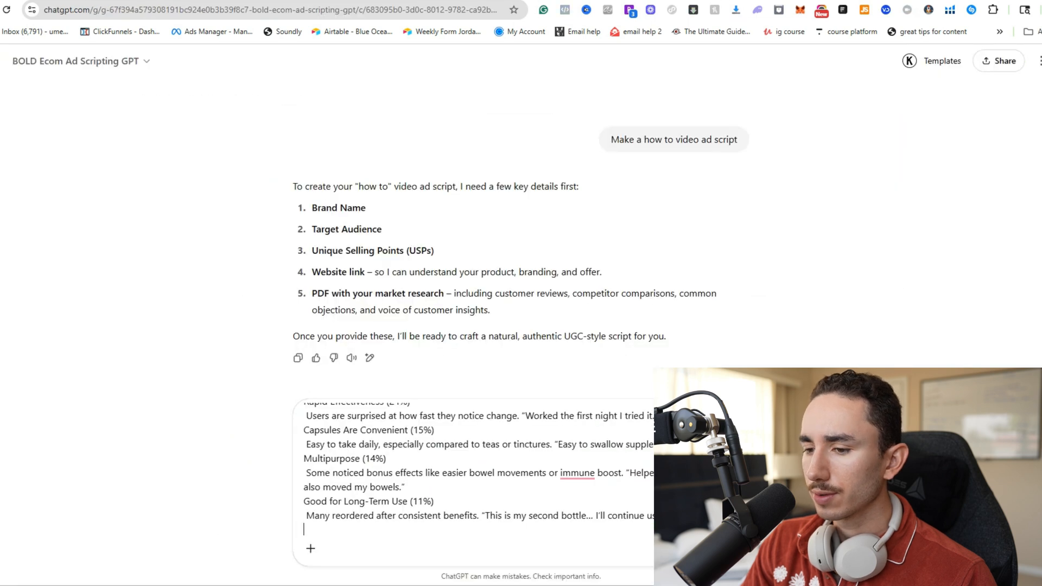
key("ctrl+v")
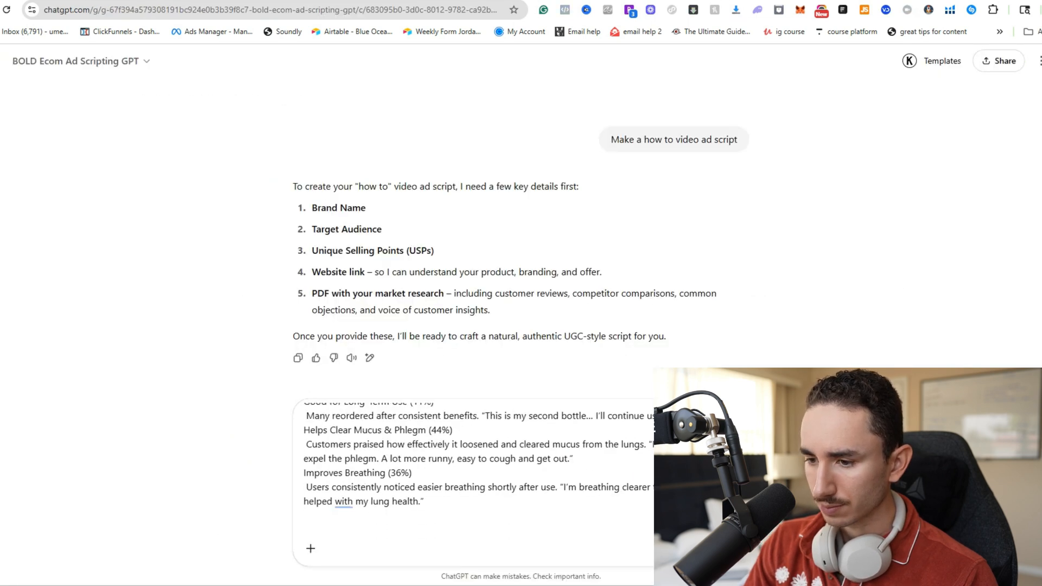
type("4.")
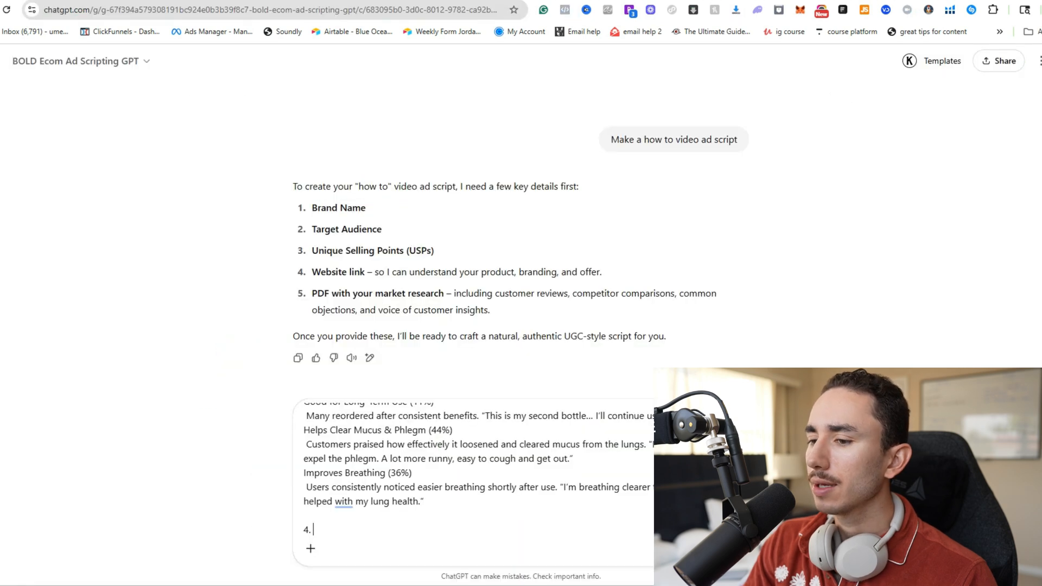
type("https://revala.store/products/lung-gummies")
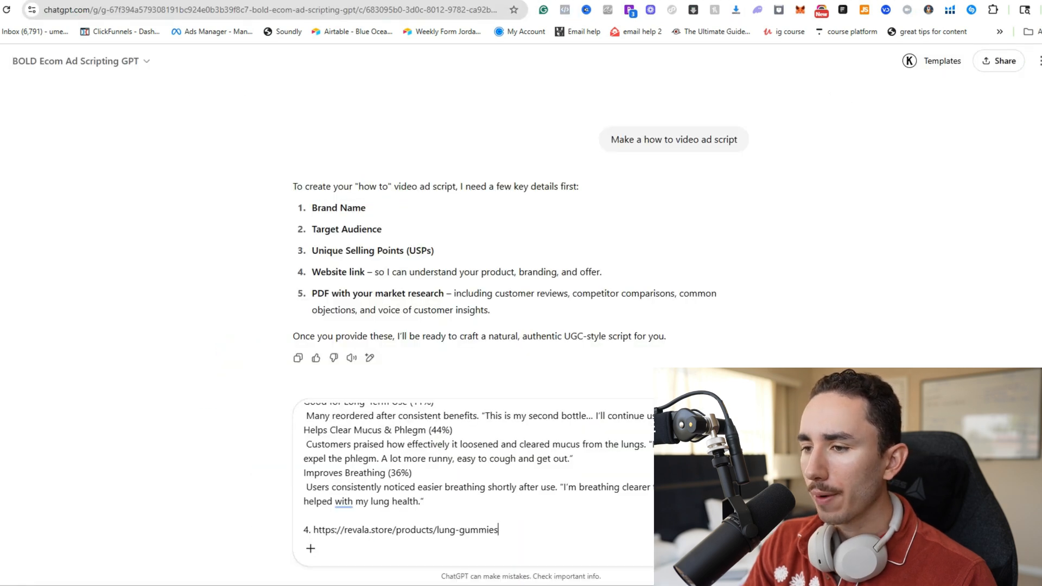
key("shift+Return")
key("shift+Return")
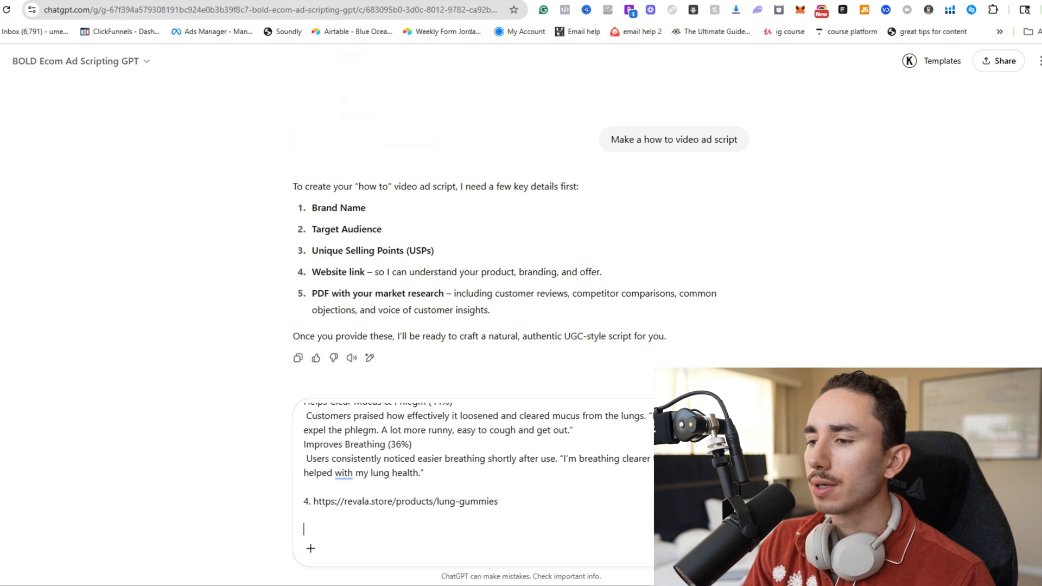
Download the gummies research document from Google Docs as a PDF.
key("ctrl+Tab")
left_click(0, 59)
left_click(0, 66)
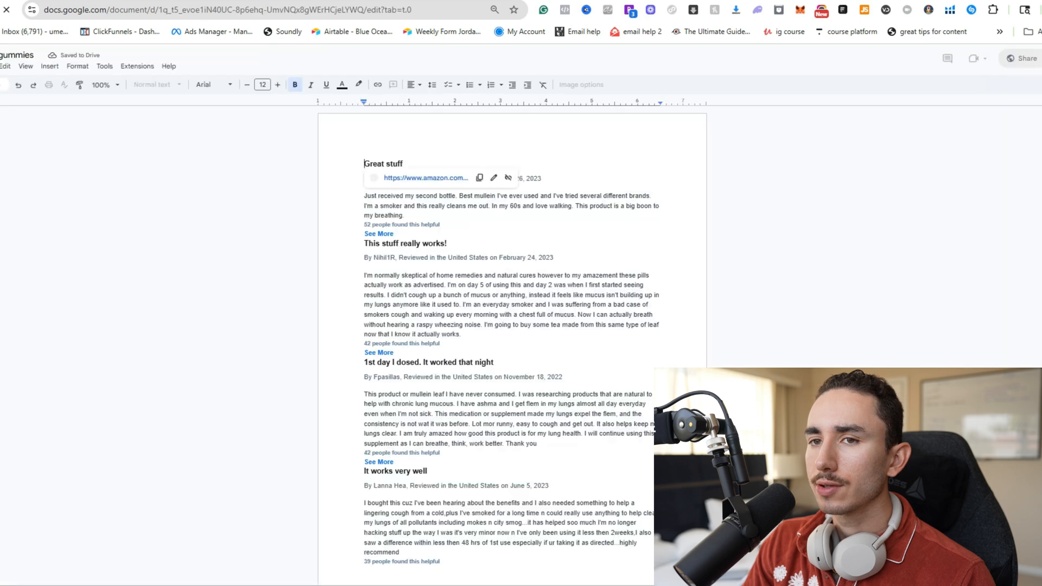
left_click(0, 67)
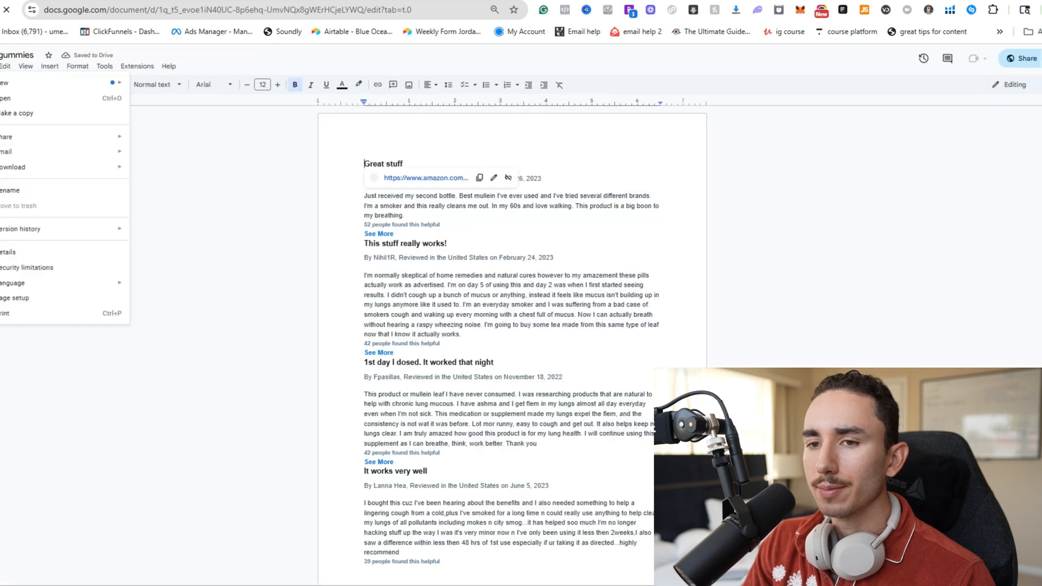
mouse_move(33, 167)
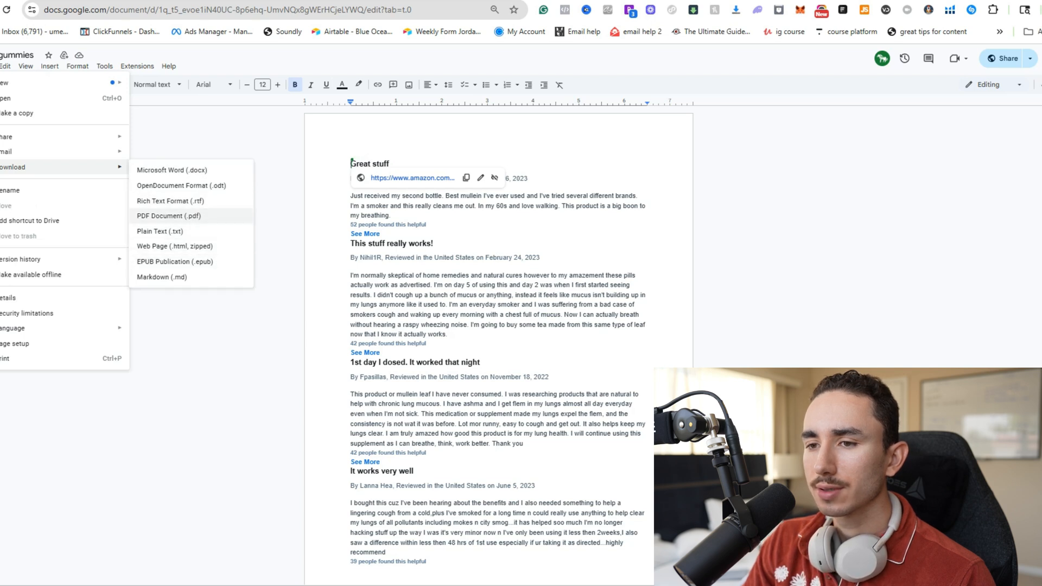
left_click(168, 215)
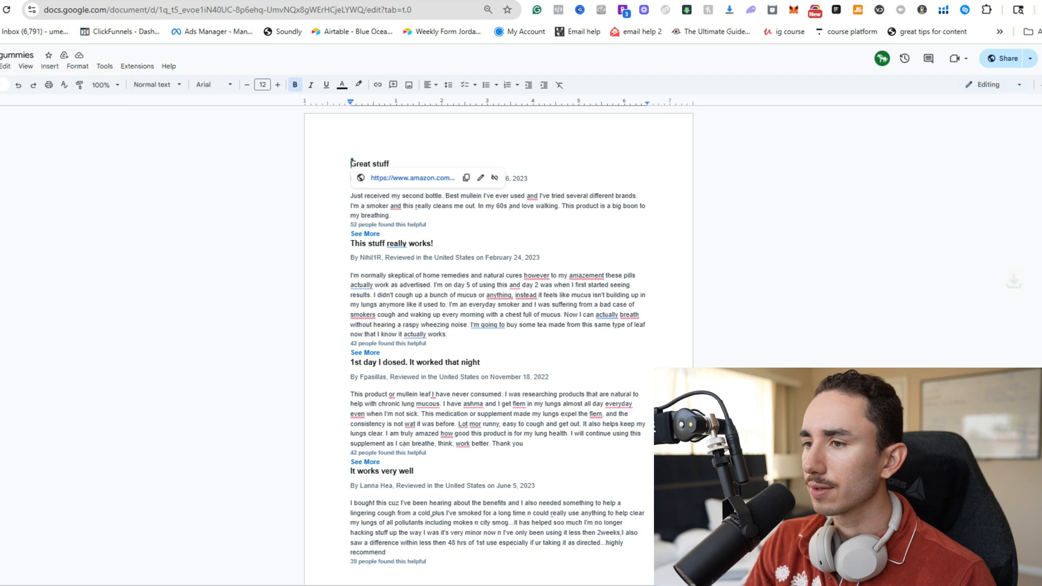
Attach "lung gummies .pdf" to the drafted reply in the BOLD Ecom Ad Scripting GPT chat and send it.
key("ctrl+Tab")
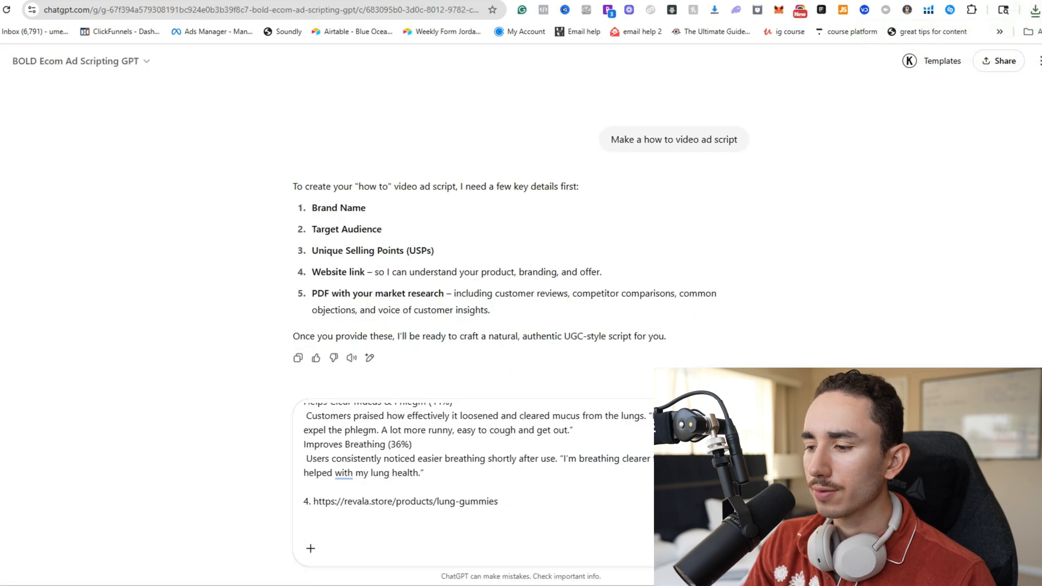
left_click(310, 549)
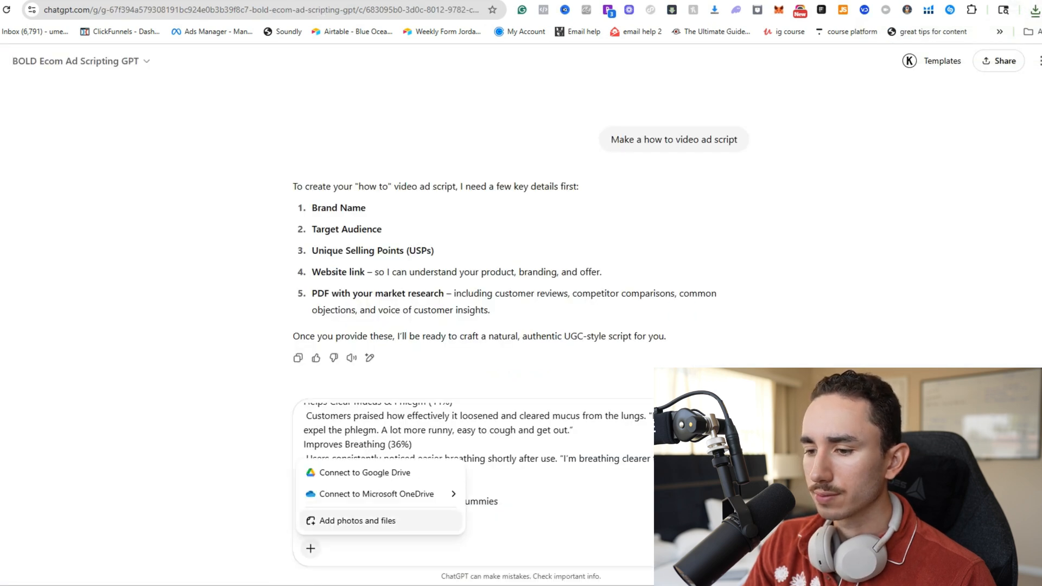
left_click(358, 521)
left_click(21, 150)
left_click(22, 131)
double_click(144, 84)
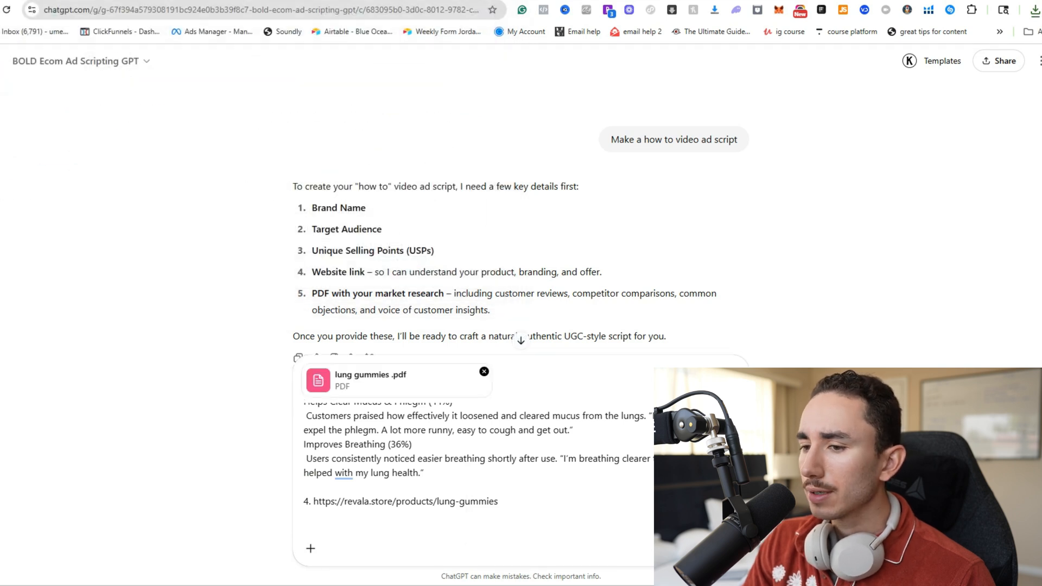
key("Return")
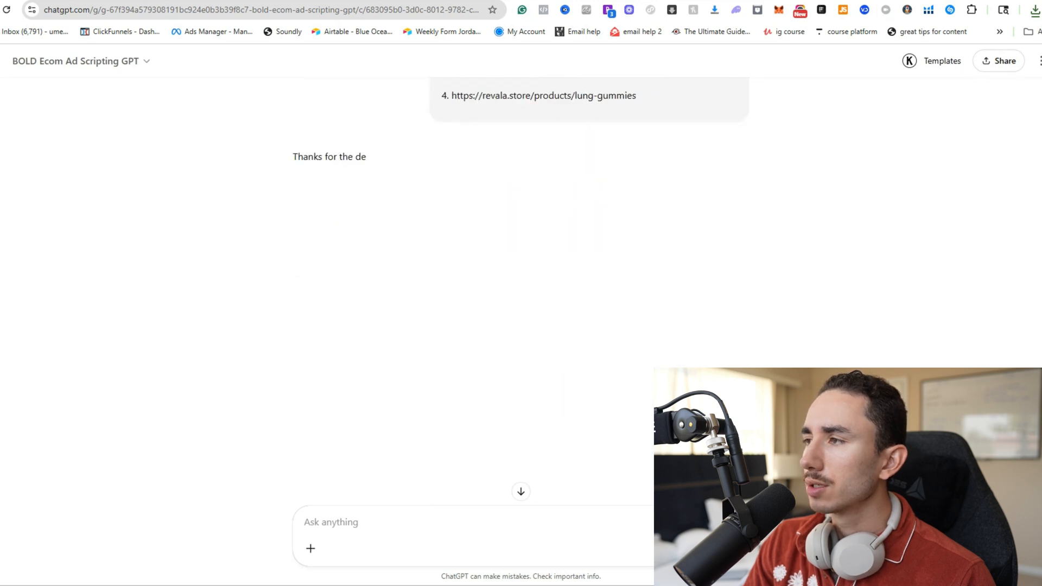
Open a new Claude chat at claude.ai/new in a separate browser tab and dismiss the Claude 4 announcement.
key("ctrl+t")
type("claude.ai/new")
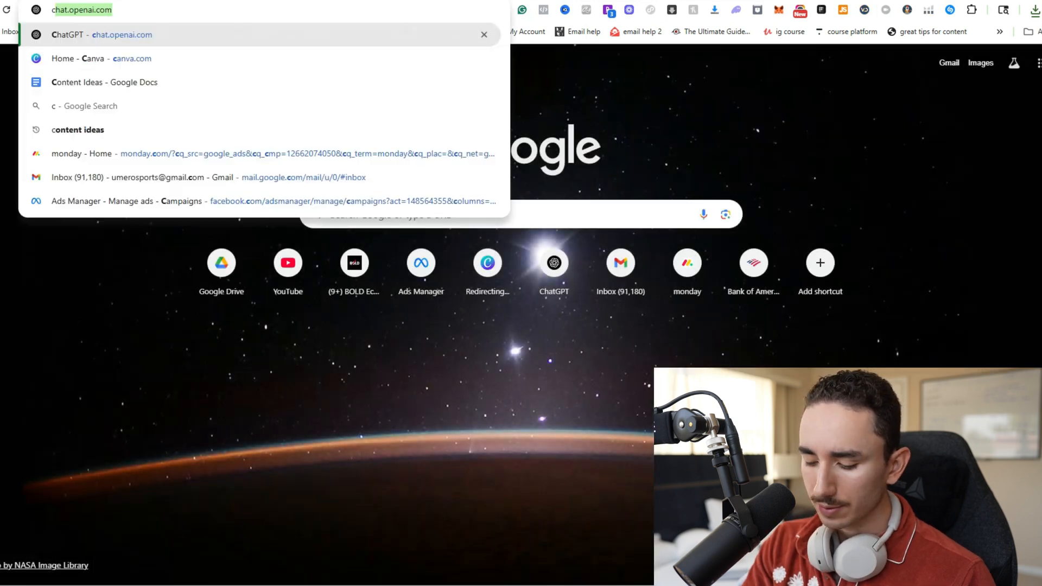
key("Return")
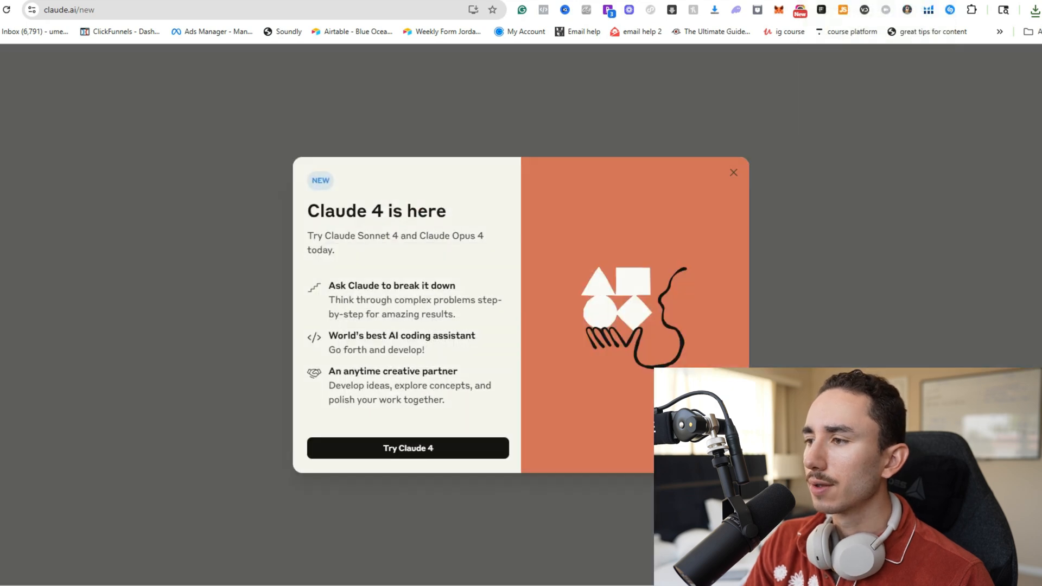
key("Escape")
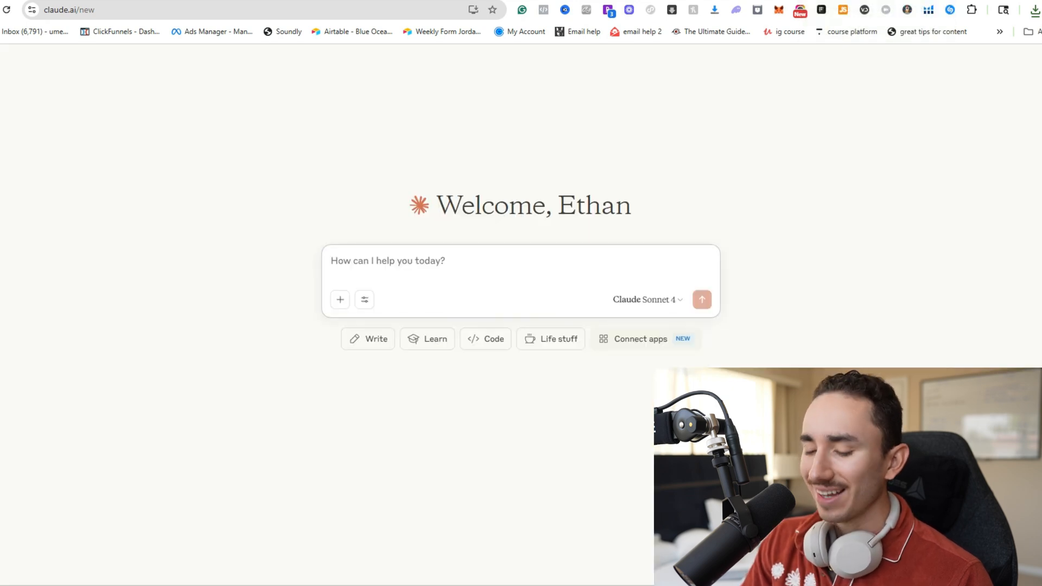
Write "Write multiple version of a how to styled video ad for a" plus "Mullein Gummies for Lung Health" copied from Kalodata, followed by a blank line.
type("Write multipele versi")
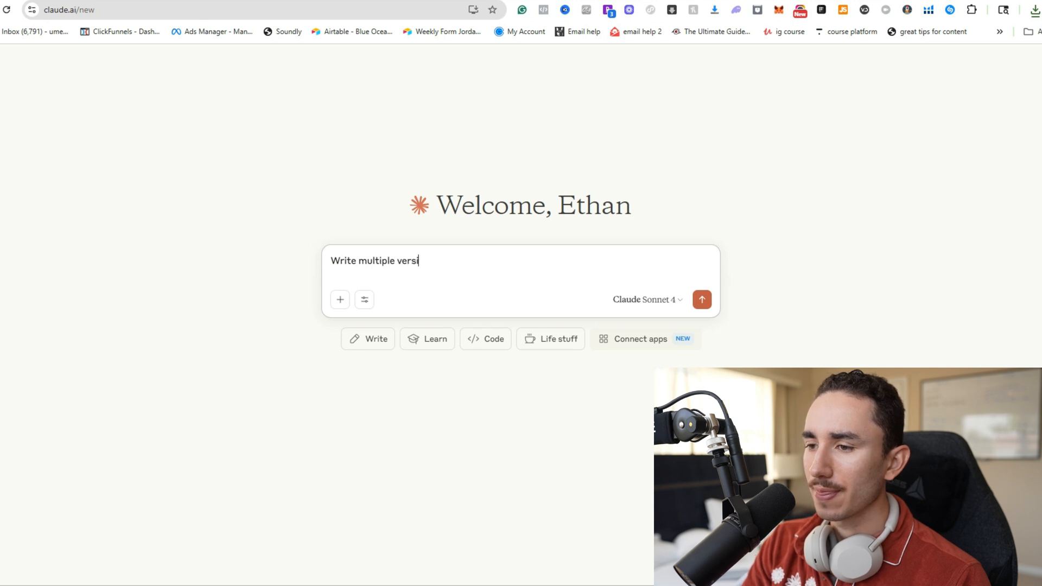
type("on of a how to styled vide")
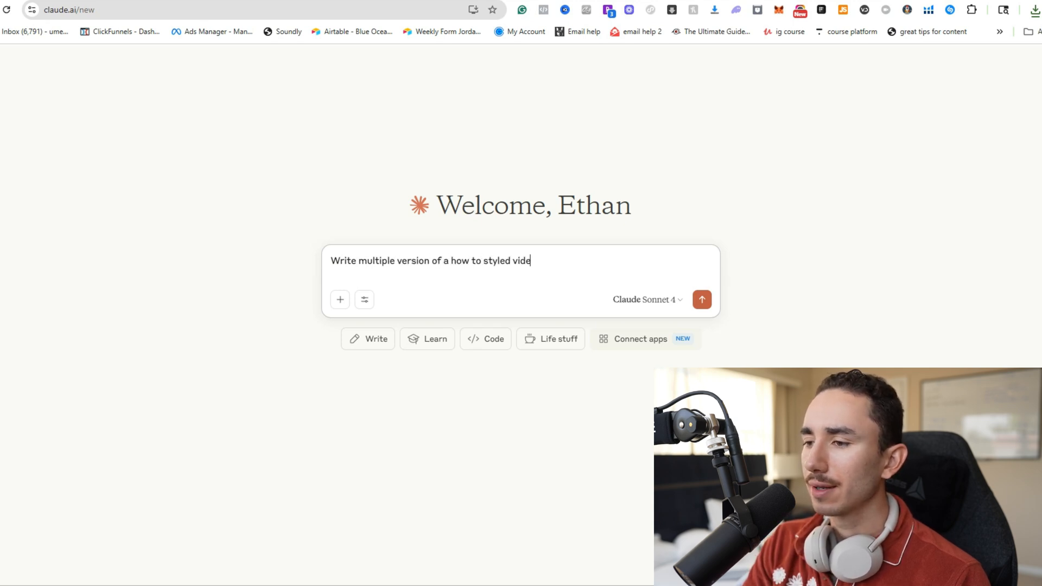
type("o ad for a")
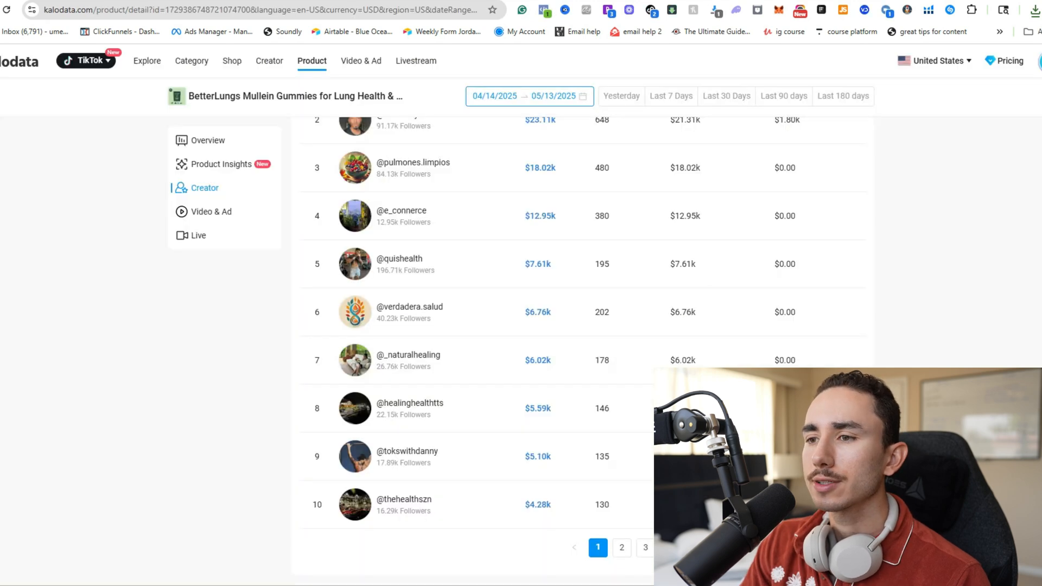
scroll(521, 325, "up", 15)
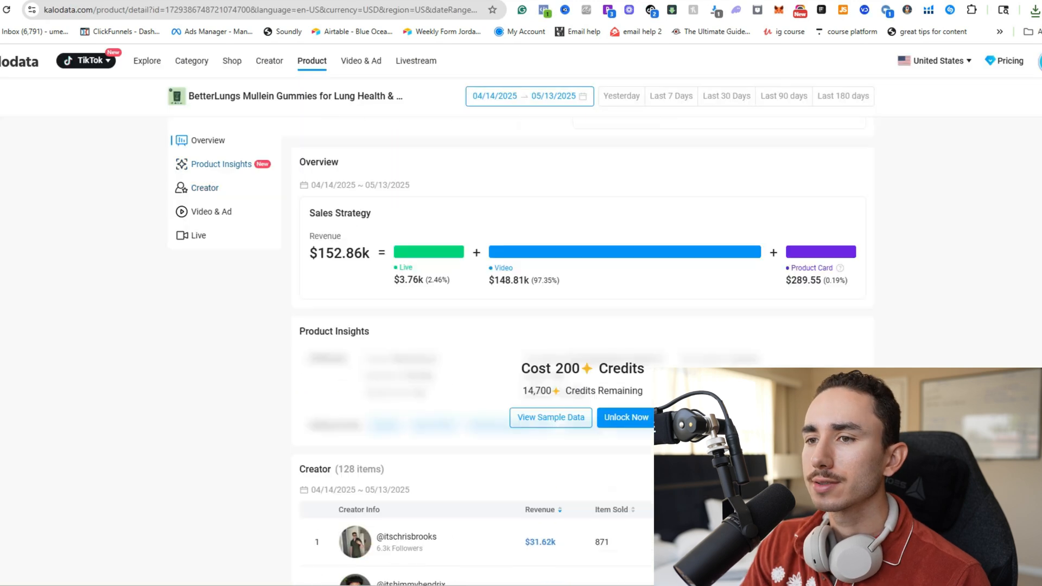
left_click_drag(430, 125, 645, 126)
key("ctrl+c")
key("ctrl+Tab")
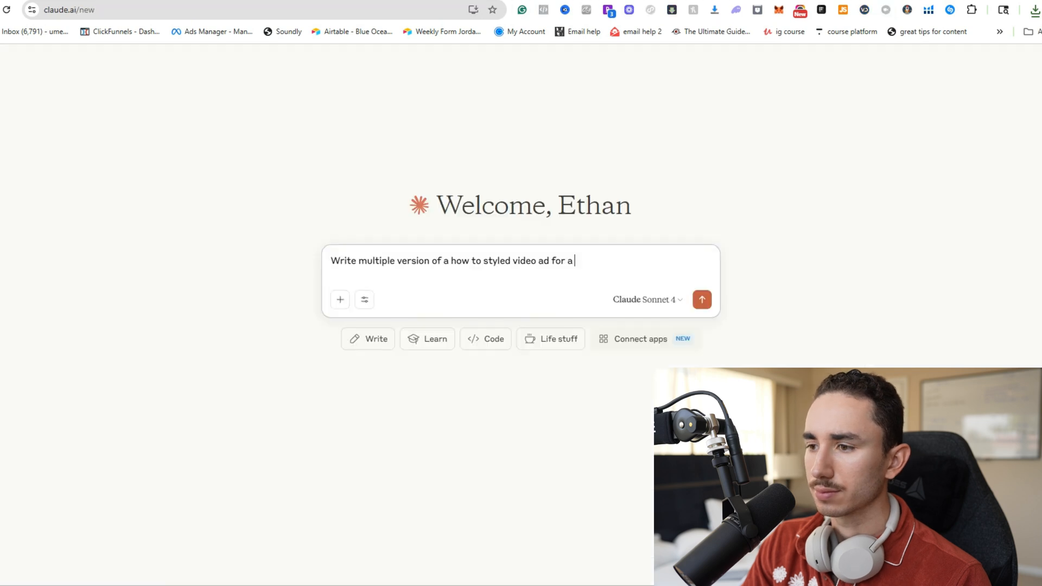
key("ctrl+v")
key("shift+Return")
key("shift+Return")
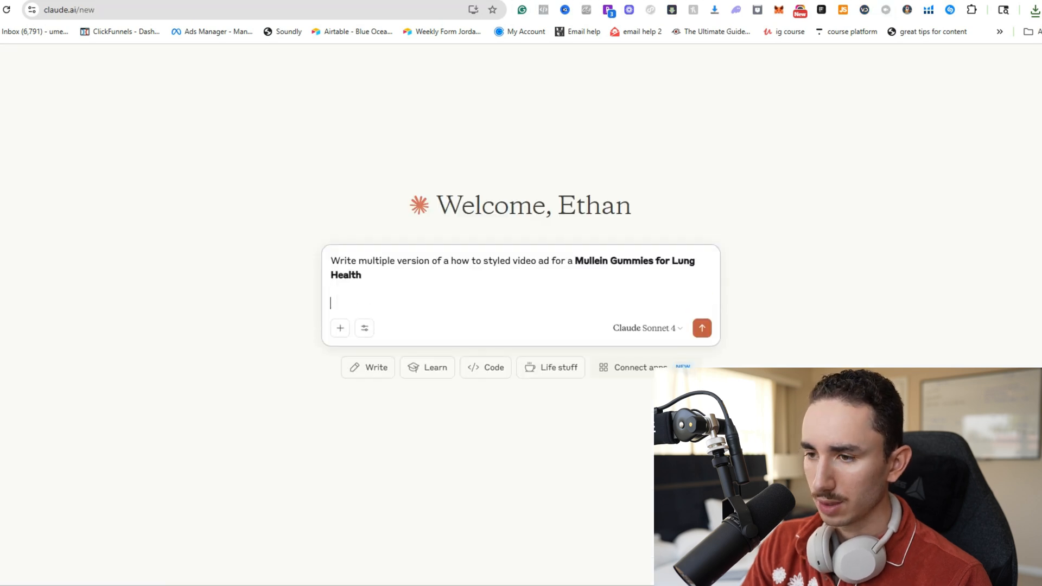
Add "I'm uploading a pdf with all the key insights to use about my audience for your scripting" to the prompt.
type("I'm uploading a douc")
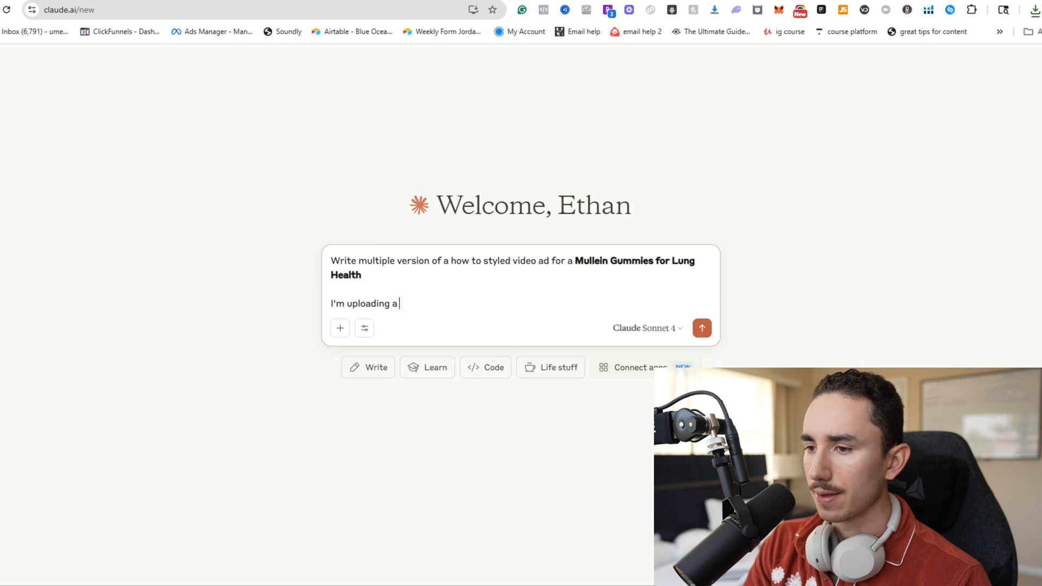
key("BackSpace")
key("BackSpace")
type("c")
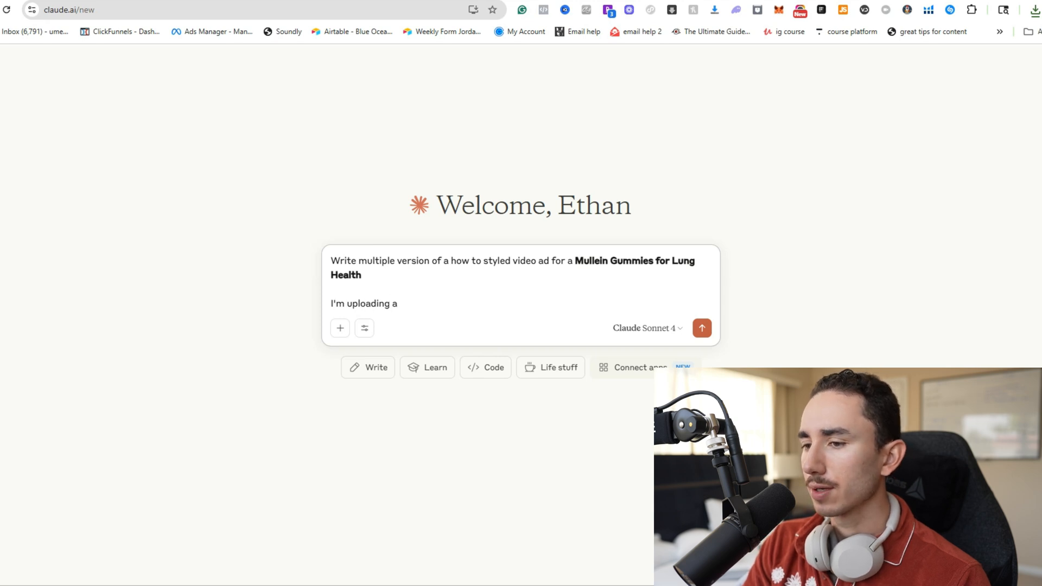
type("pdf with all the key insigh")
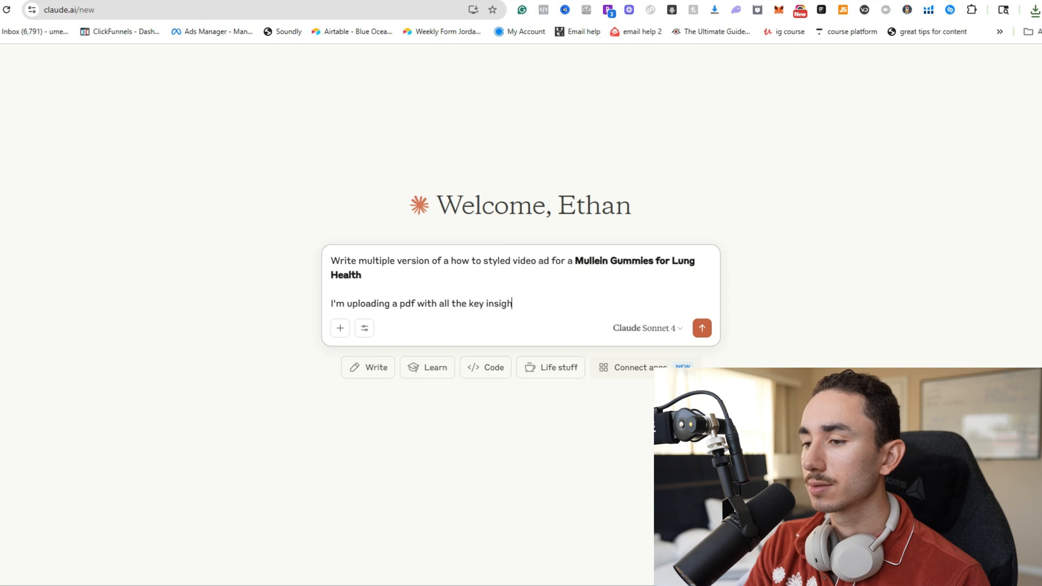
type("ts to u")
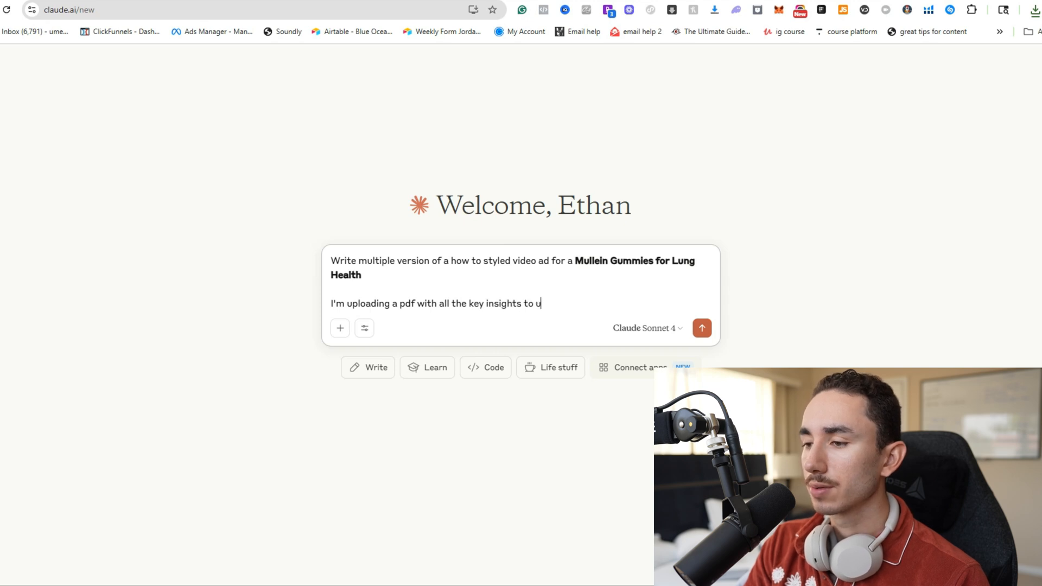
type("se about my audience")
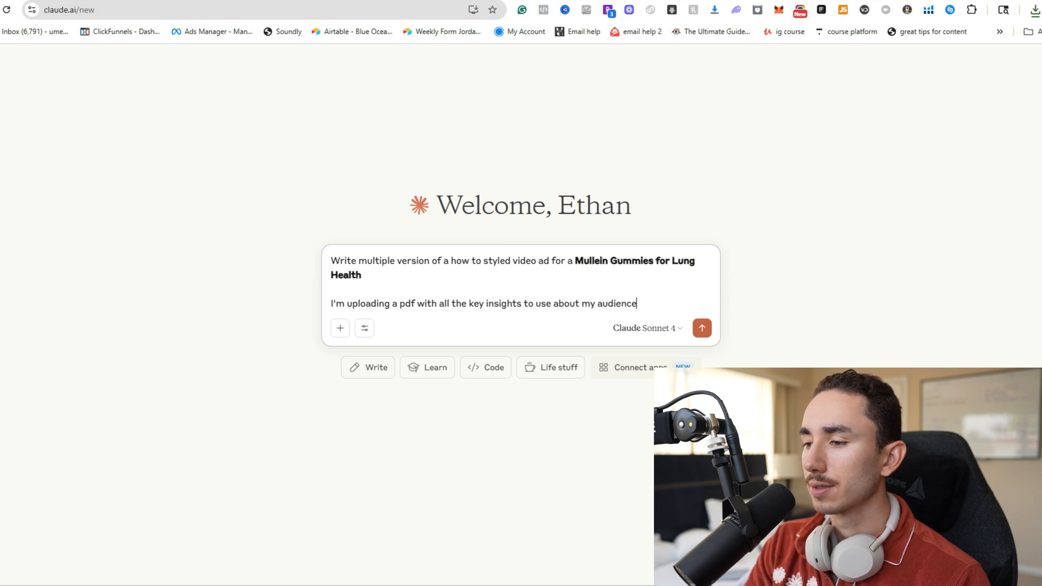
type(" for your")
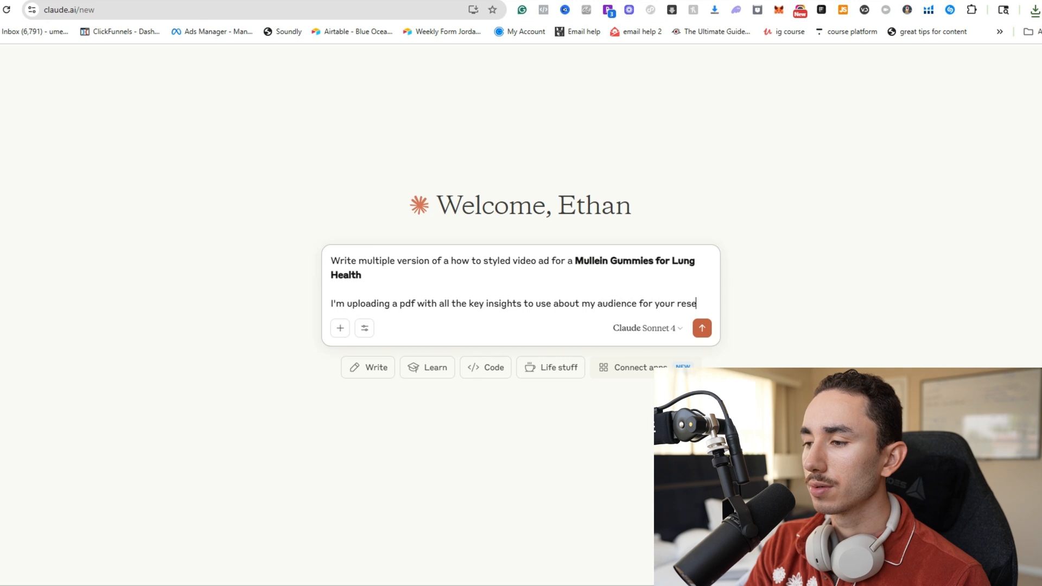
type(" scripting")
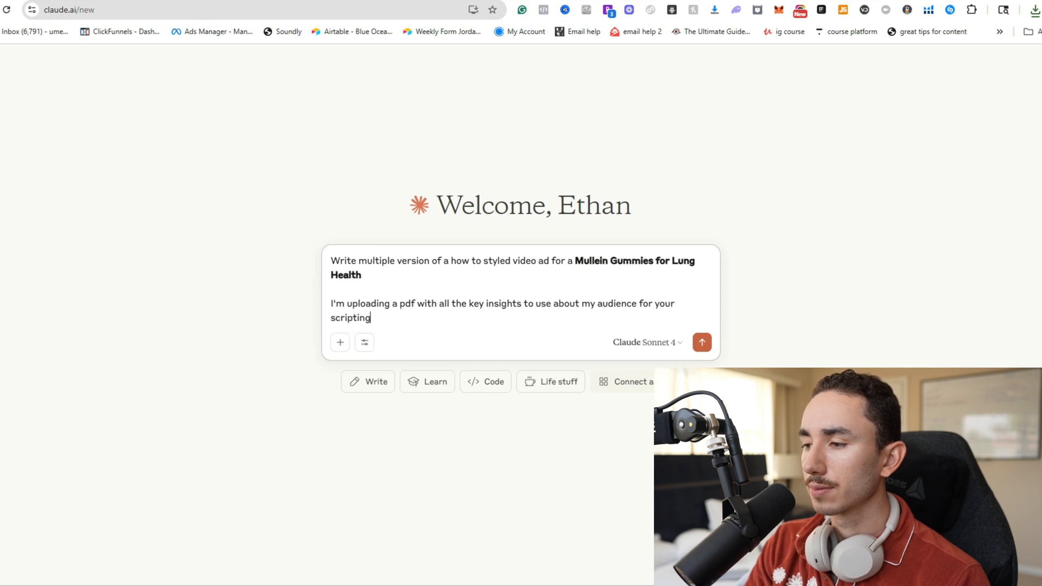
Extend the prompt with ", make the script feel natural and conversational like a facetime call to a friend".
type(", make the s")
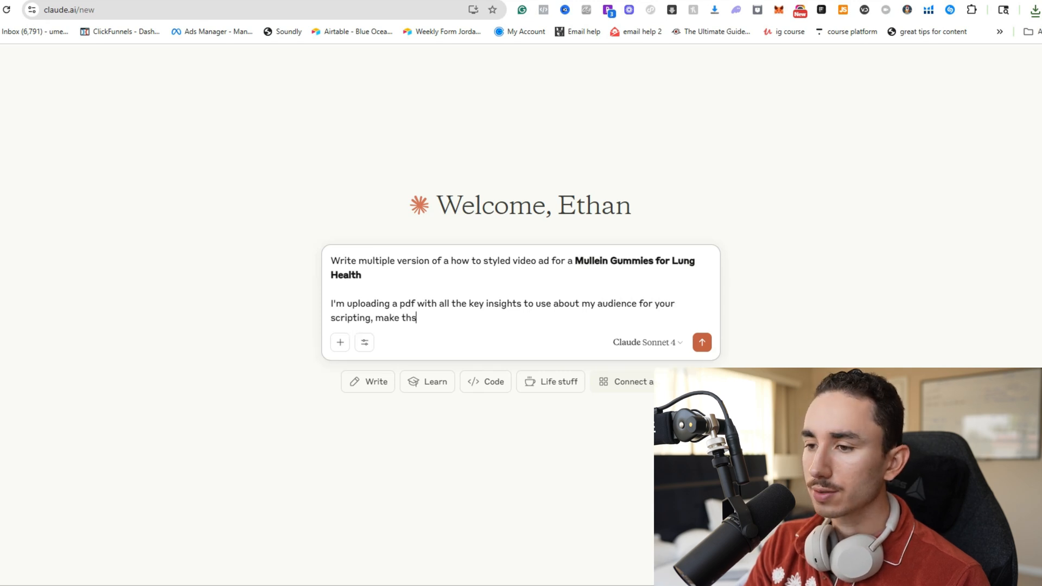
type("cript fee")
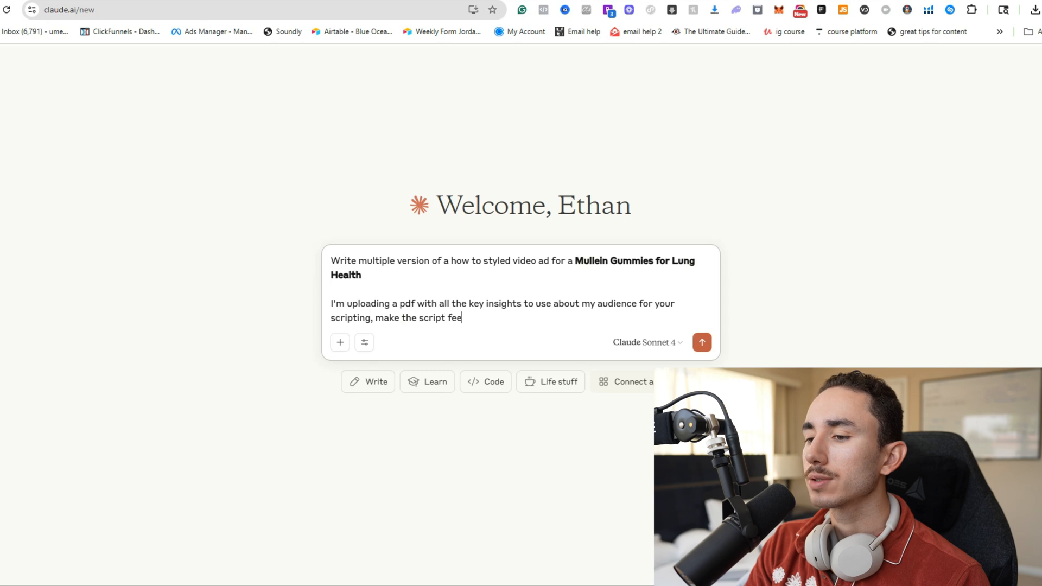
type("l natural and conversational like a facetime call to a fr")
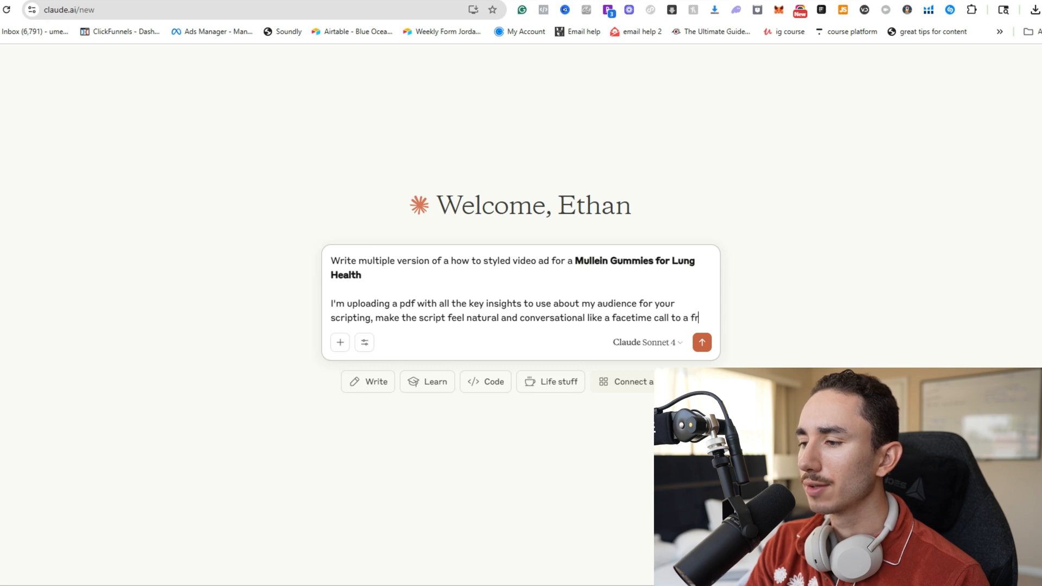
type("d")
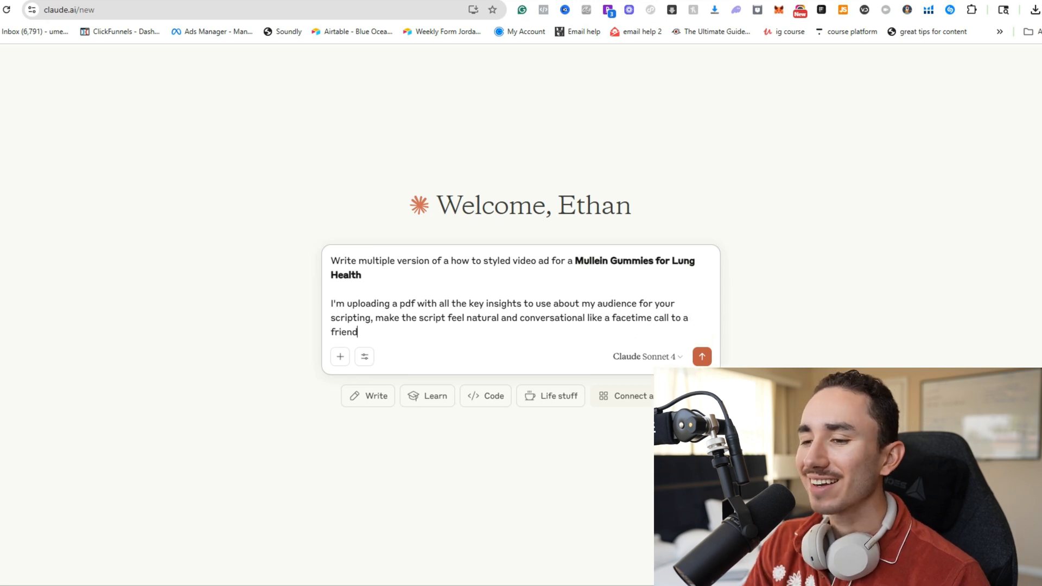
Attach "lung gummies .pdf" from the Downloads folder to the Claude prompt.
left_click(340, 357)
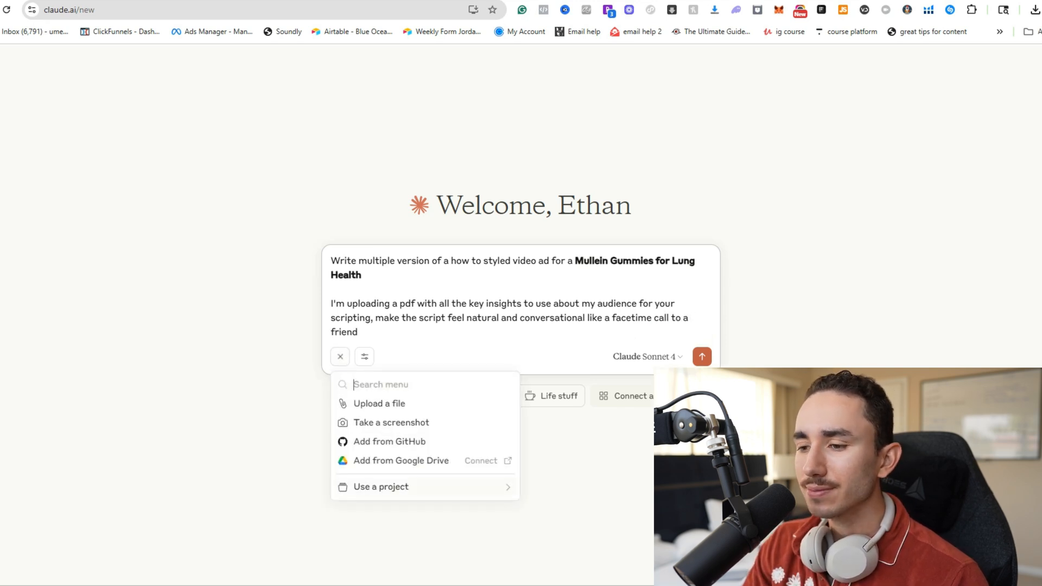
left_click(379, 403)
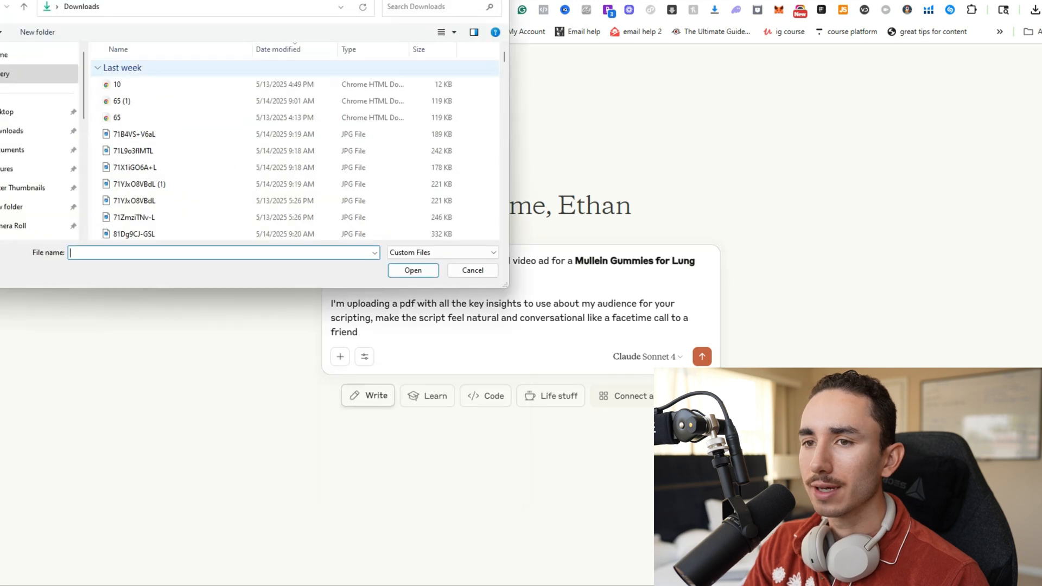
double_click(139, 84)
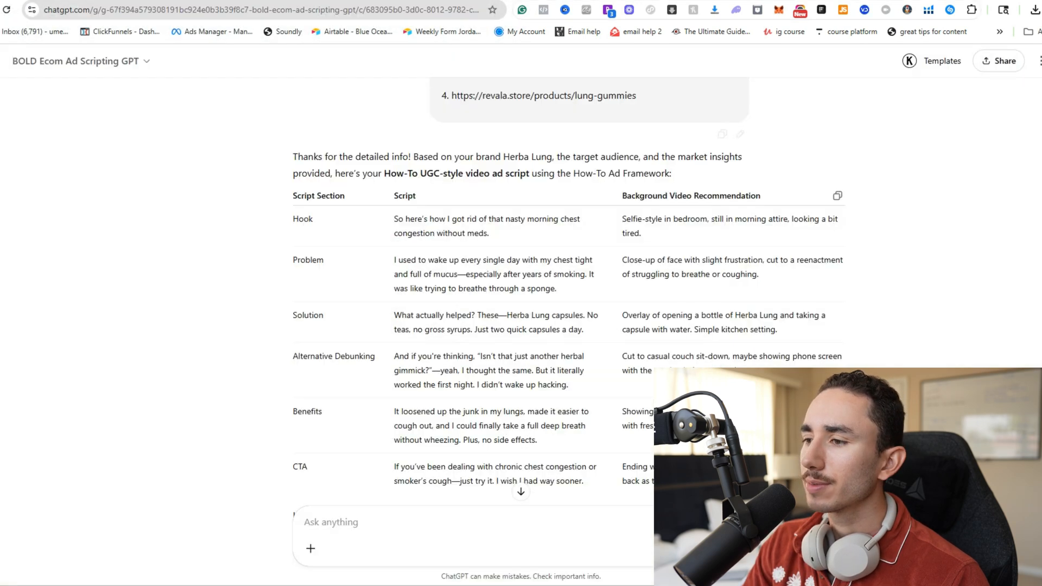
Copy the numbered brand, audience, selling points and website details from the sent ChatGPT message and paste them on a new line of the Claude prompt.
scroll(521, 272, "up", 15)
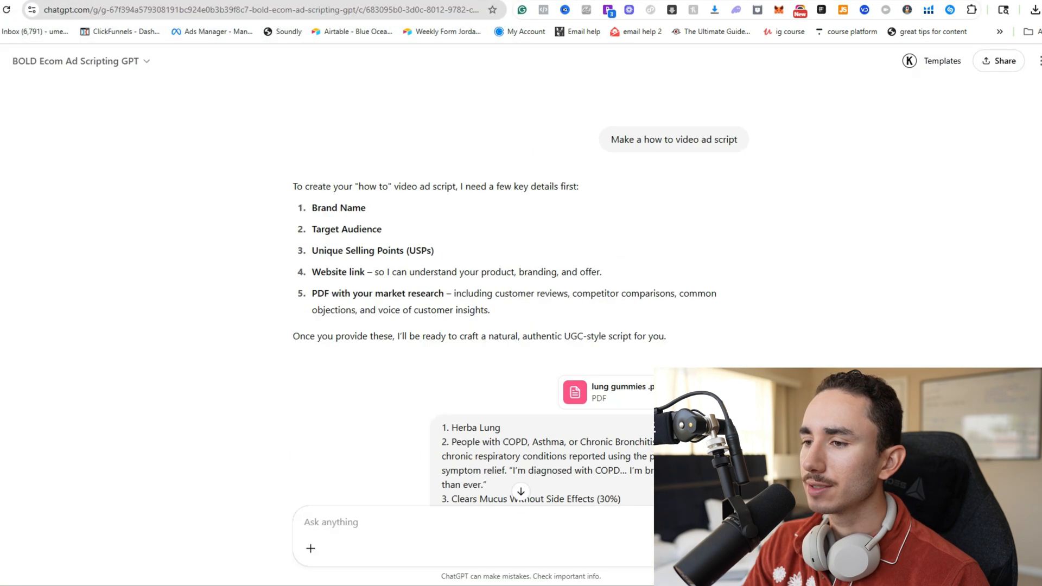
left_click_drag(442, 190, 636, 207)
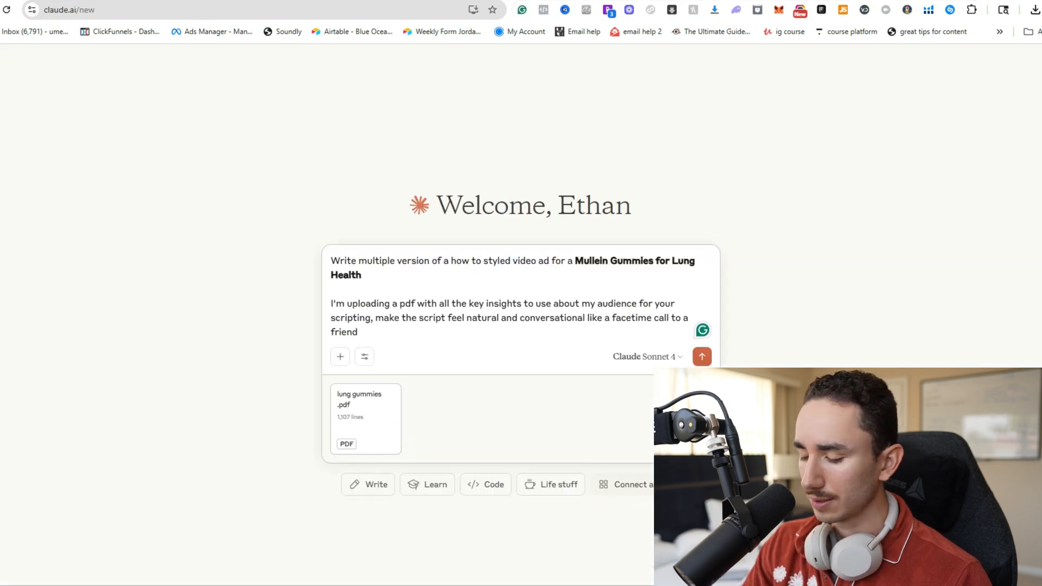
key("shift+Return")
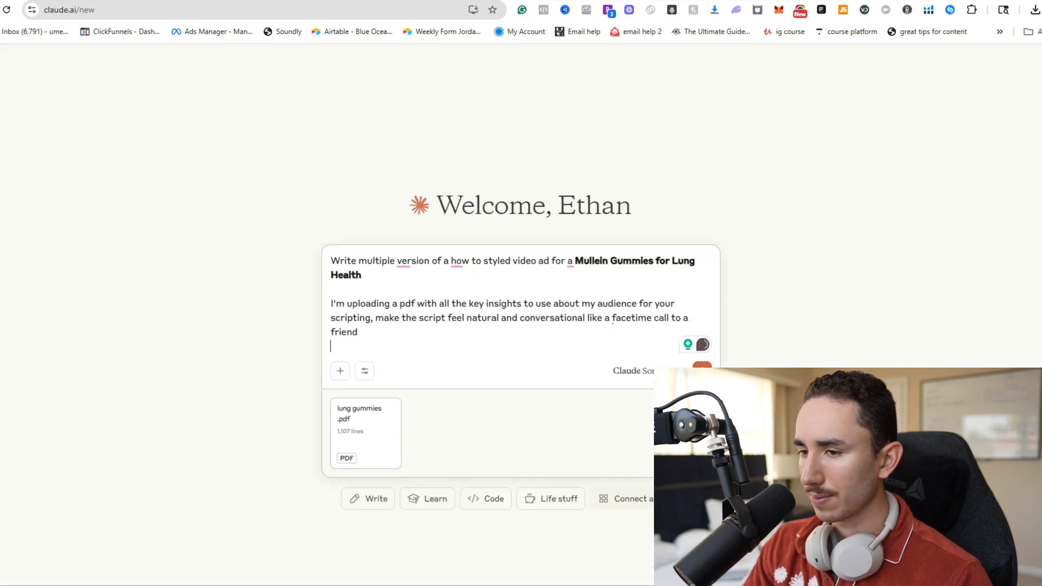
key("ctrl+v")
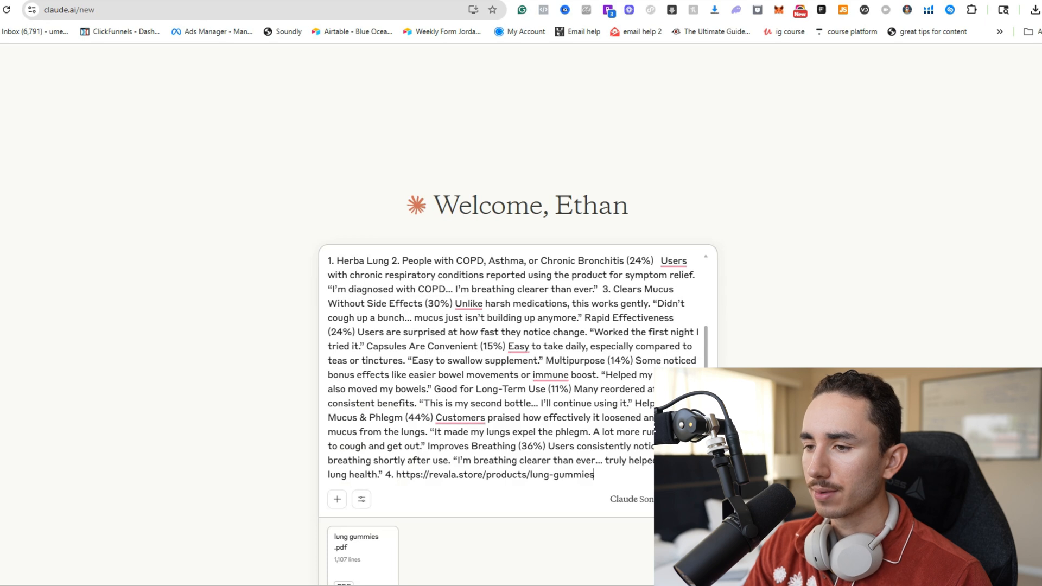
Add "is the brand" after Herba Lung and "Target audience:" before the audience details, and send the Claude prompt.
type("is the brand 2. ")
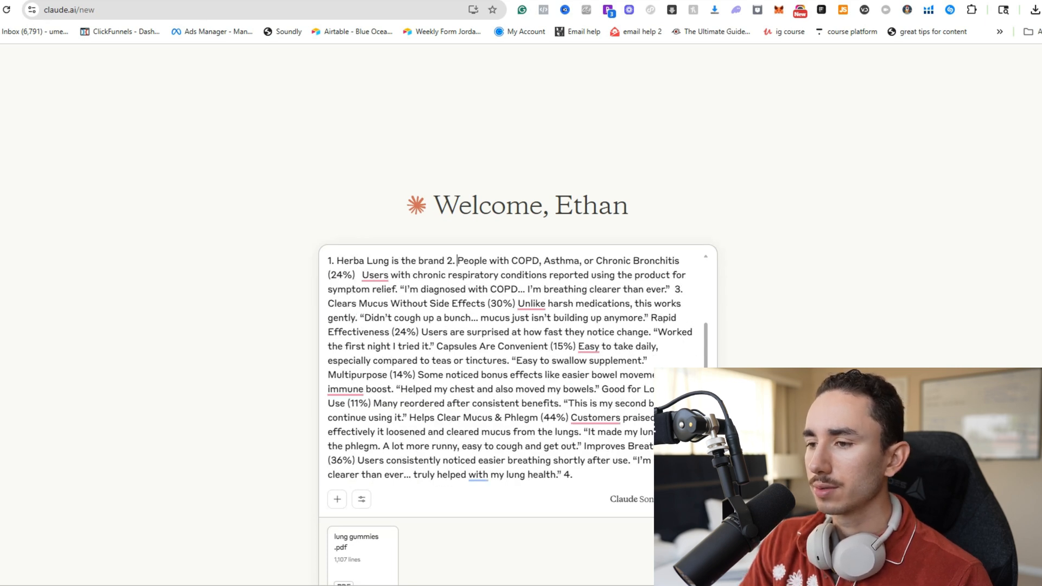
type("Target audien")
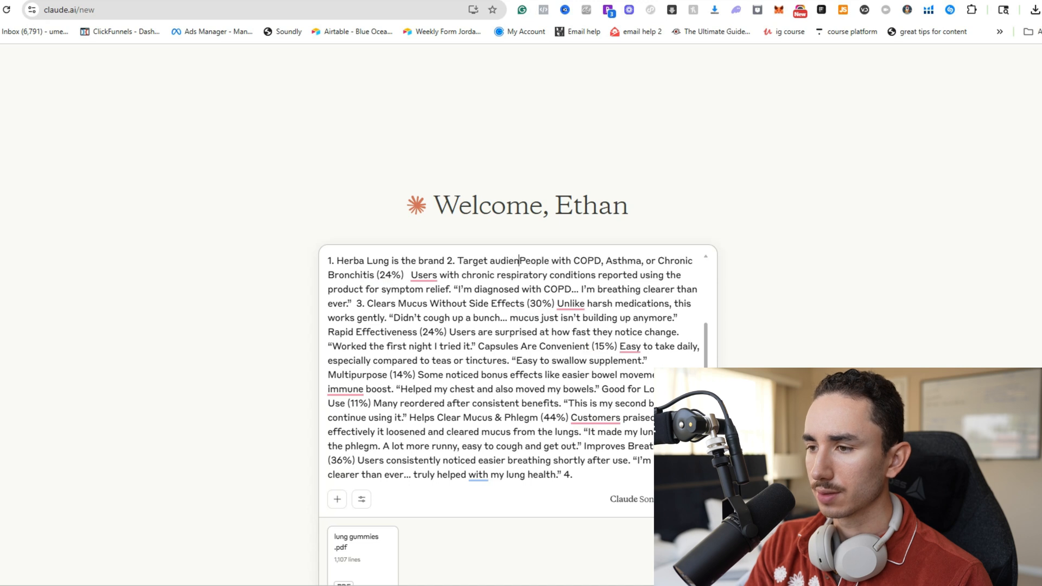
type("ce:")
key("Return")
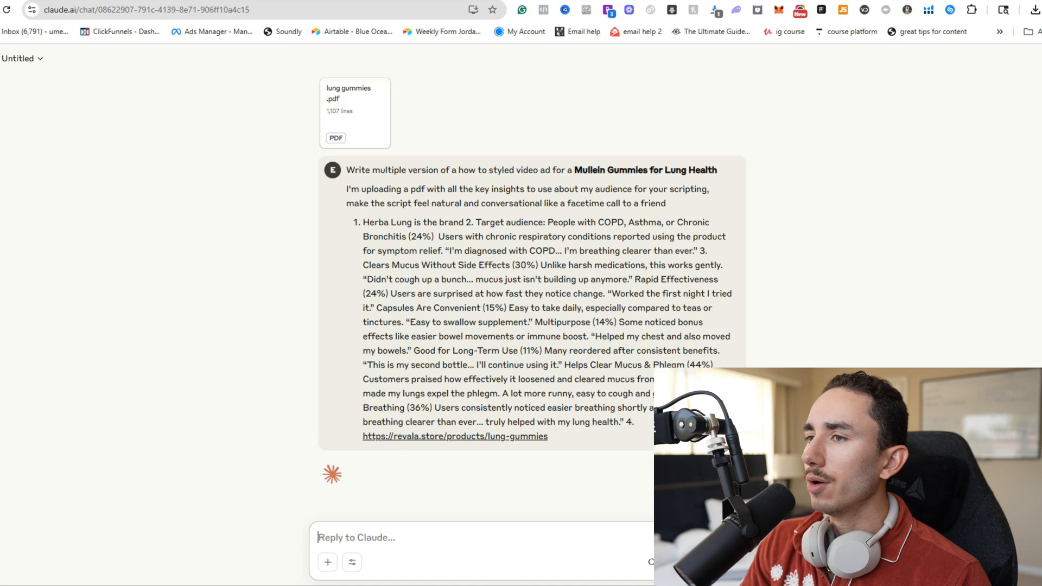
key("ctrl+Tab")
scroll(477, 337, "down", 2)
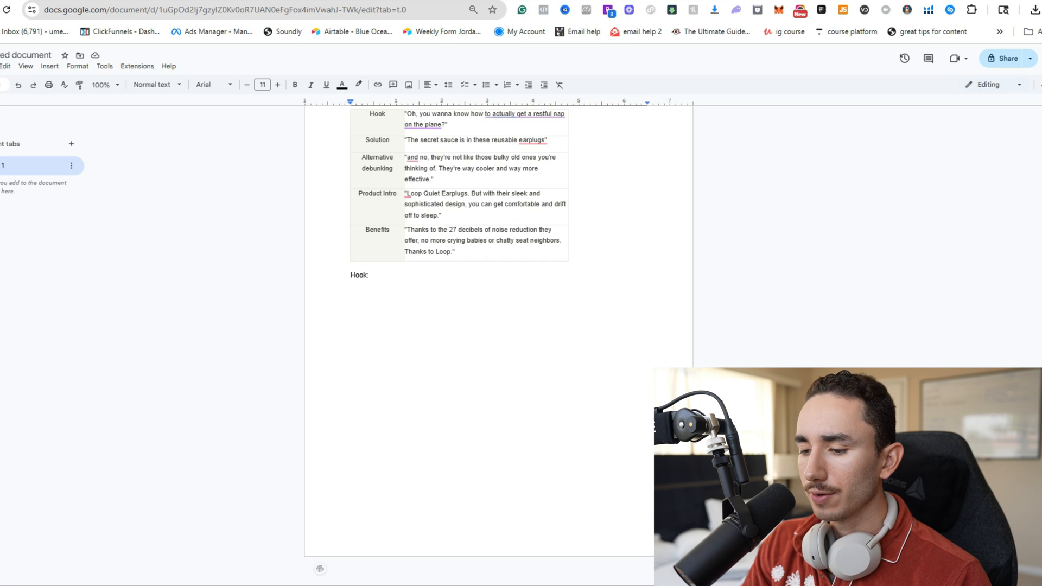
key("super")
type("capcuit")
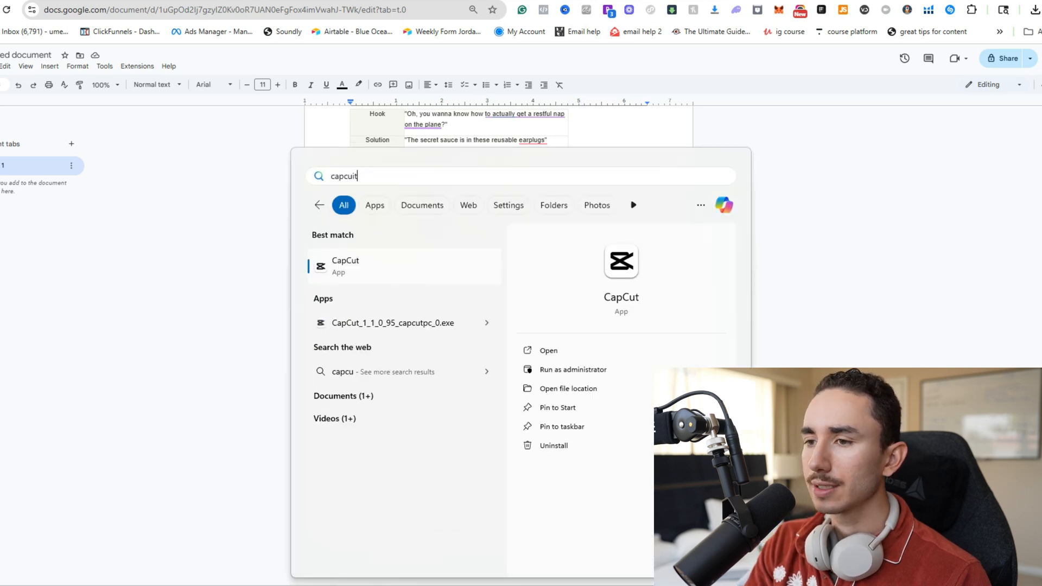
key("BackSpace")
key("BackSpace")
type("t")
key("Escape")
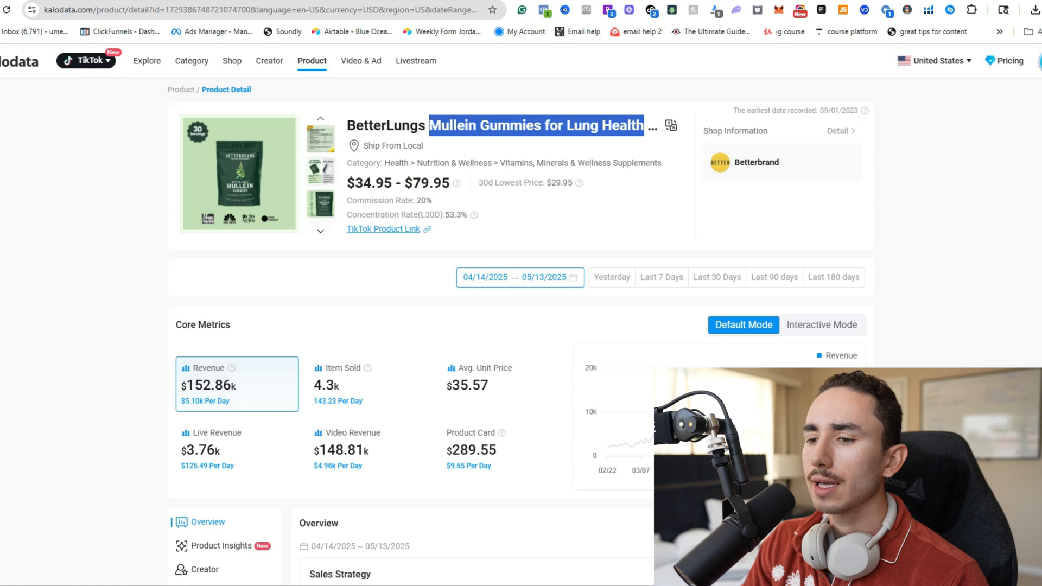
On the BetterLungs product page in Kalodata, skim through the first-ranked "My boy Jynxzi is cooked" ad video.
scroll(521, 325, "down", 10)
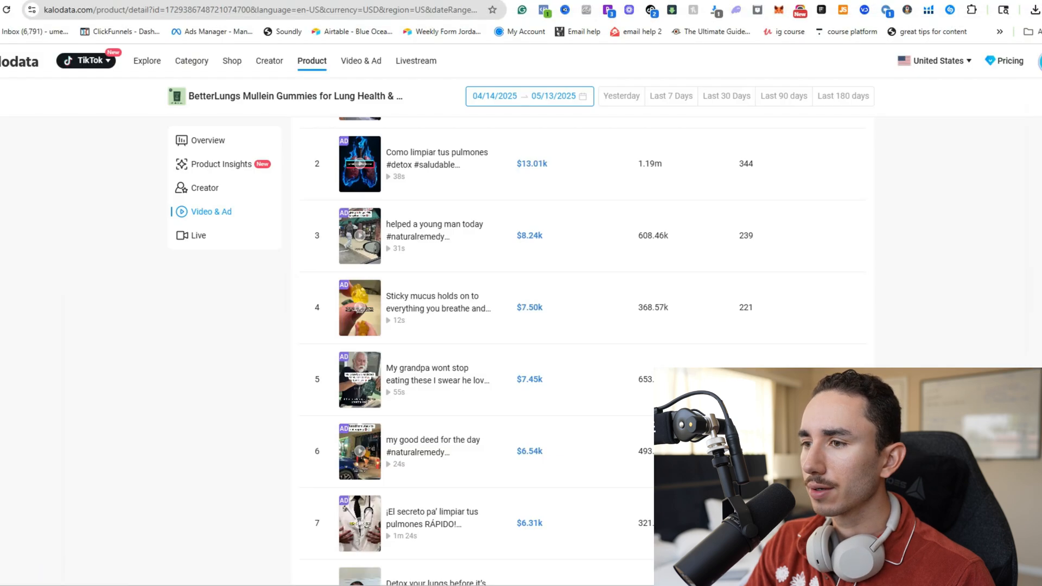
scroll(380, 258, "up", 2)
mouse_move(360, 212)
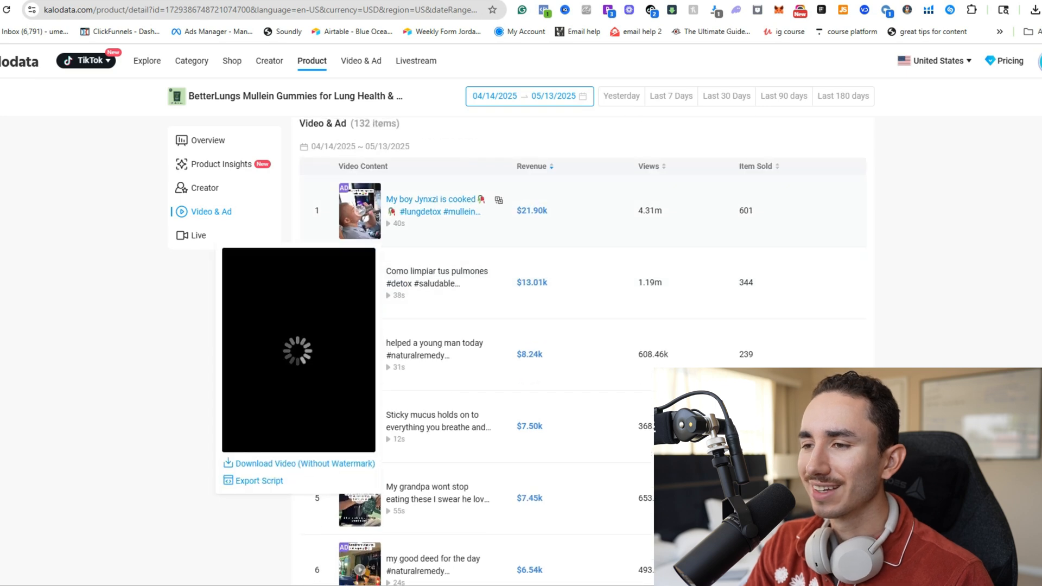
left_click(359, 211)
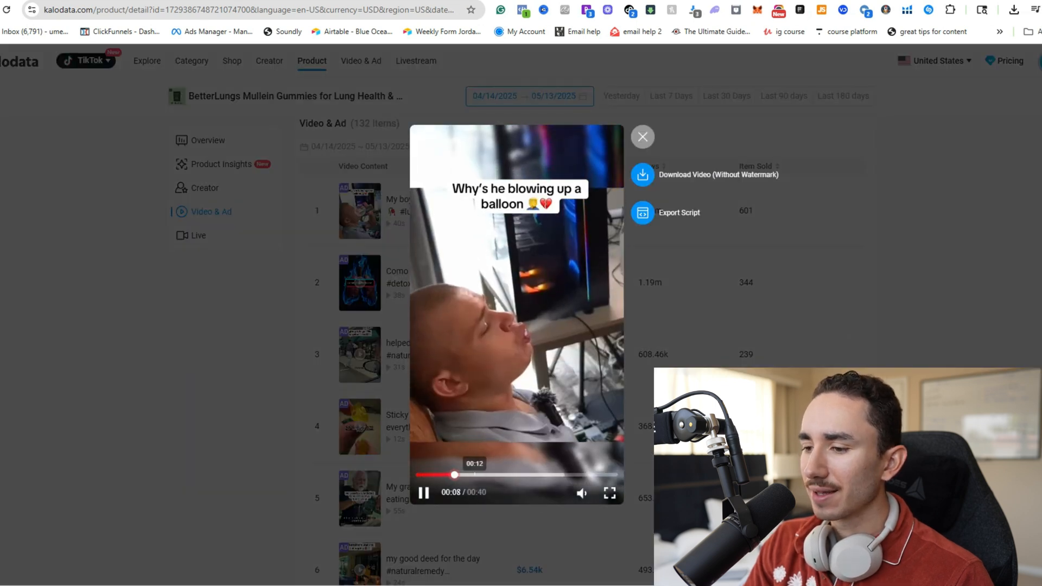
left_click(476, 475)
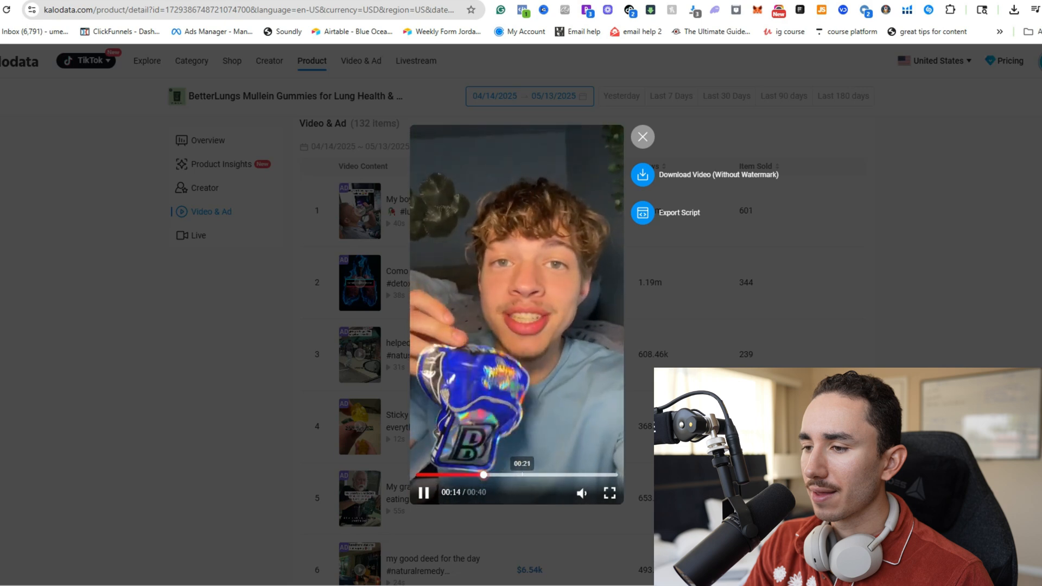
left_click(525, 475)
left_click(559, 475)
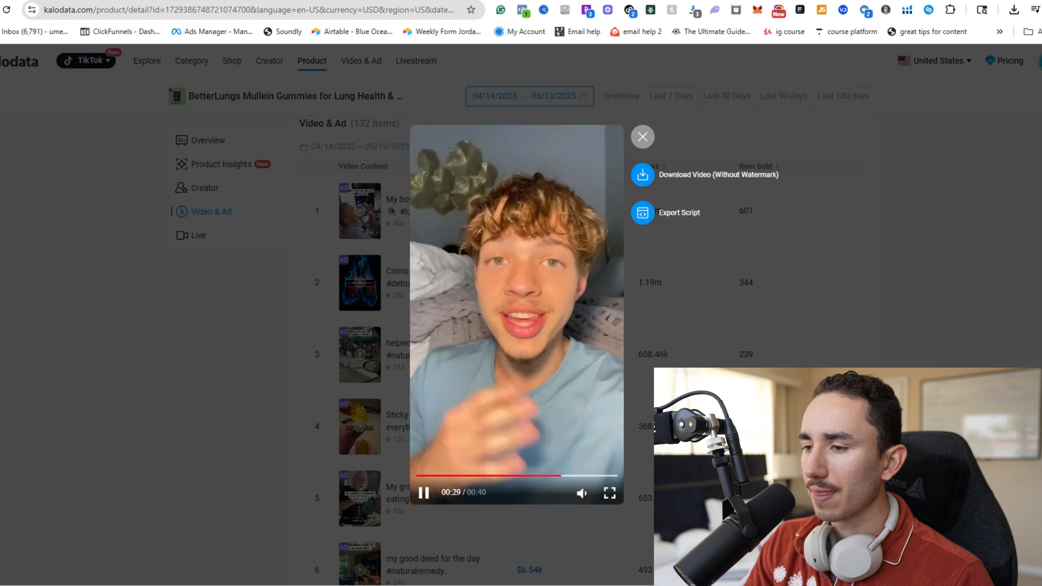
left_click(361, 260)
Preview the "helped a young man today" ad, and watch and download the "Sticky mucus holds on to everything" ad without watermark.
scroll(361, 259, "down", 2)
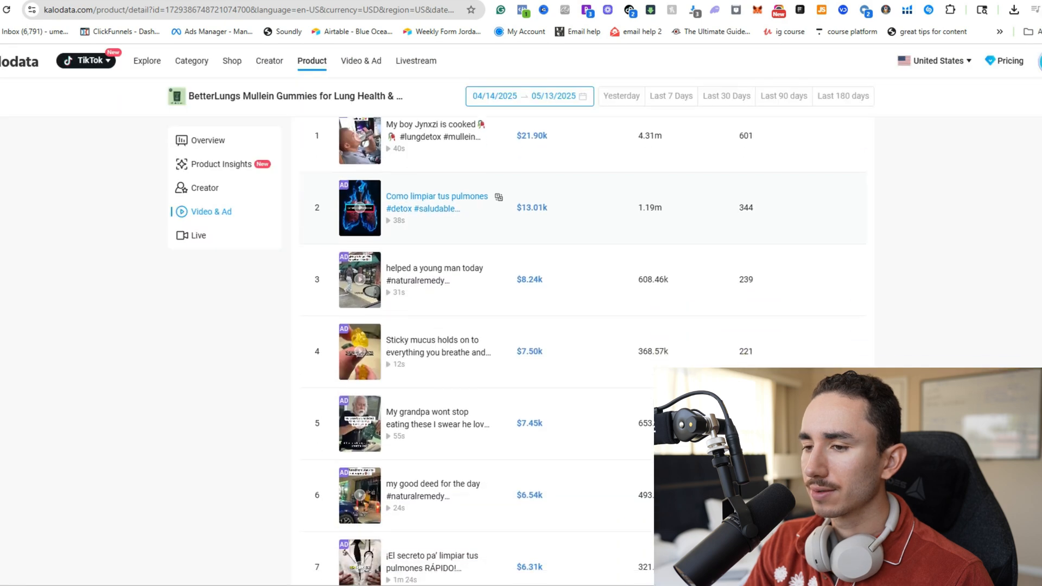
mouse_move(361, 253)
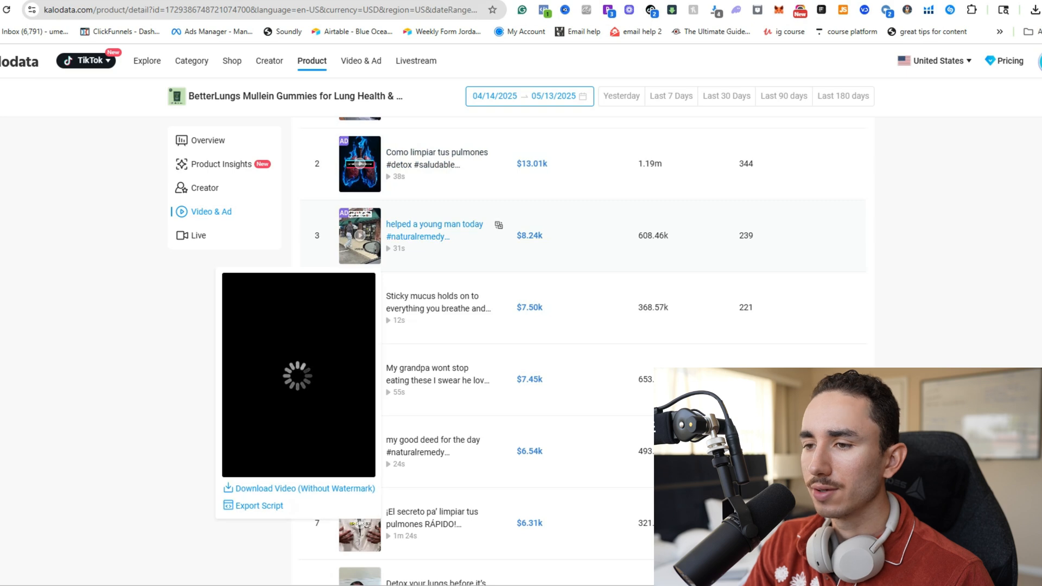
left_click(360, 237)
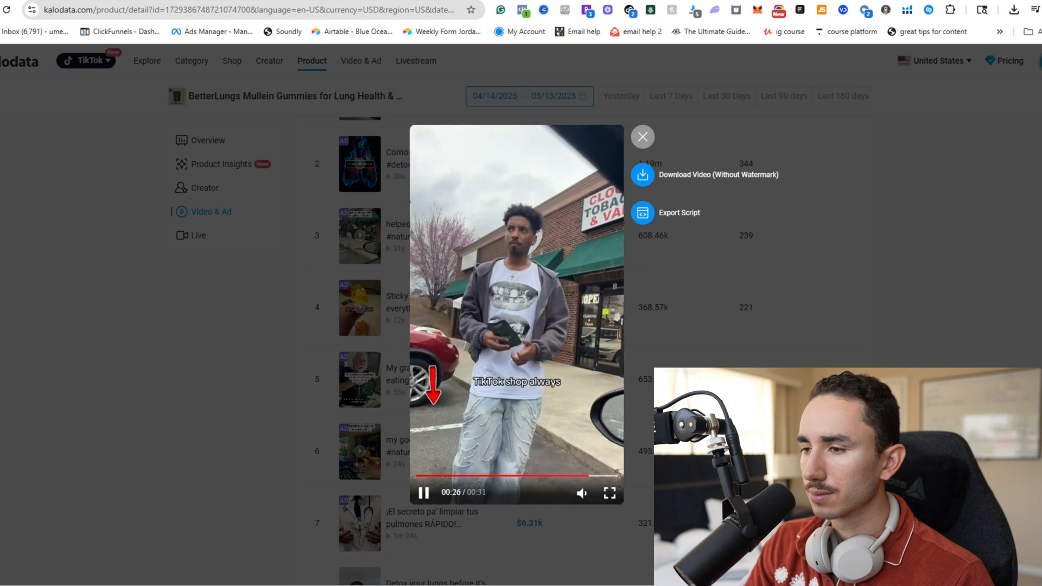
left_click(642, 137)
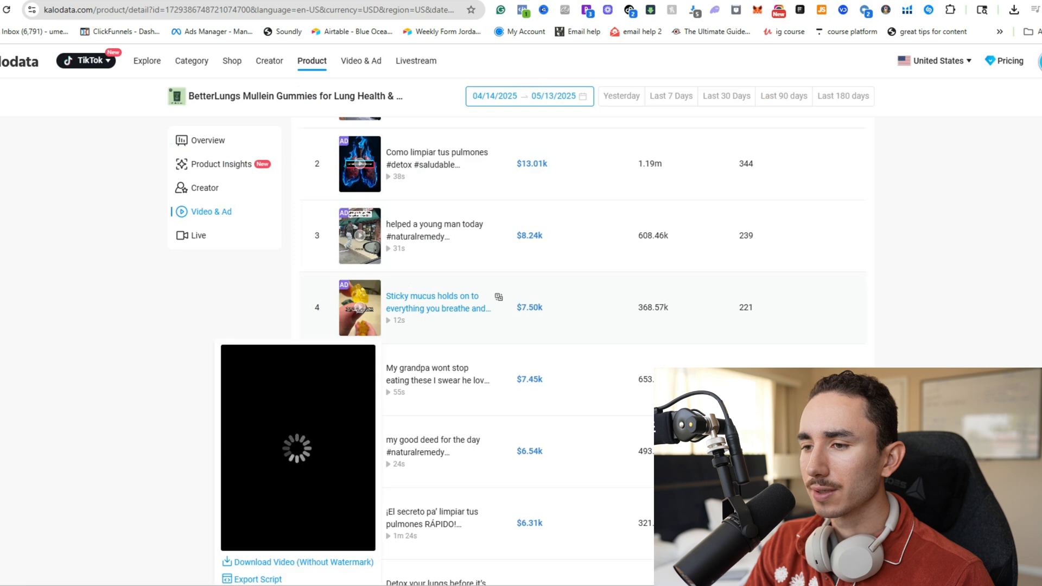
left_click(360, 308)
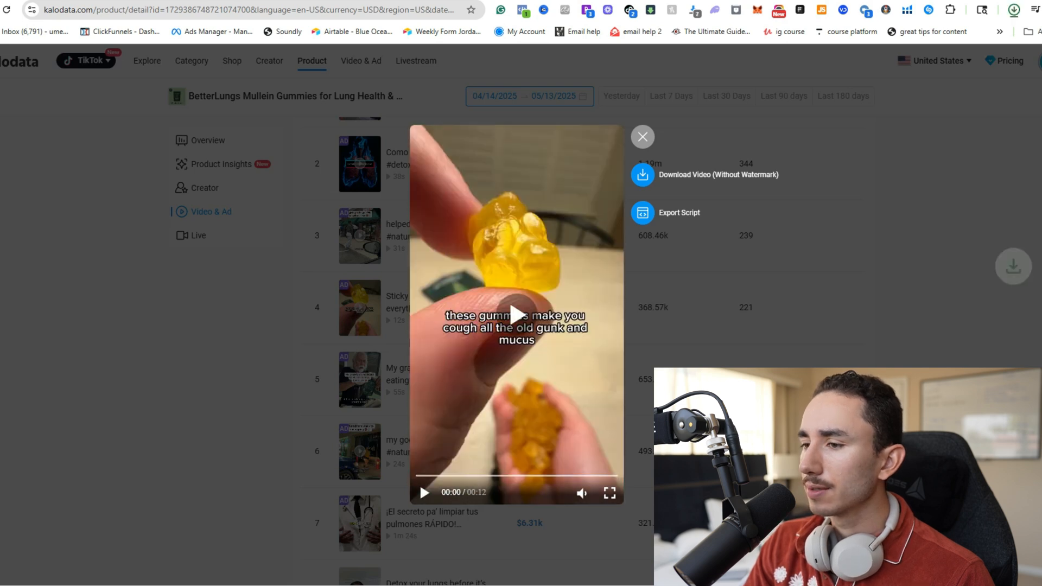
left_click(643, 137)
Skim through the "My grandpa wont stop eating these" ad video and download it without watermark.
scroll(498, 249, "down", 2)
left_click(359, 260)
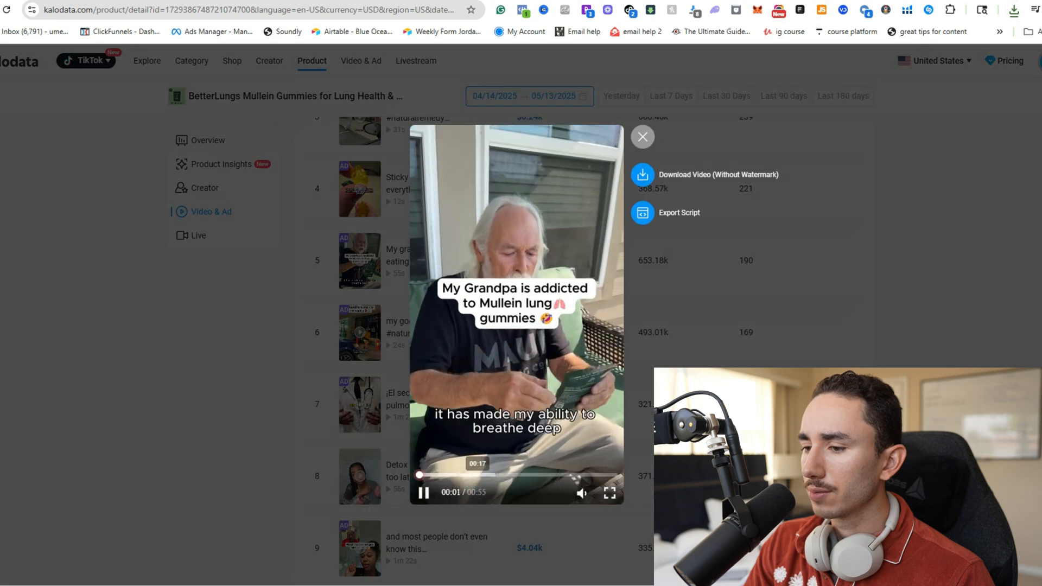
left_click(471, 475)
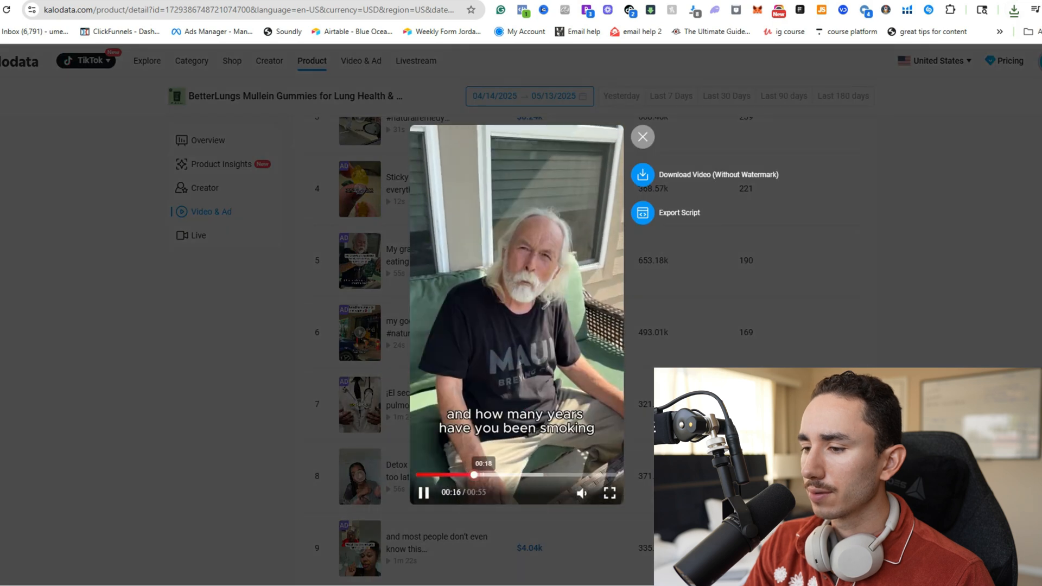
left_click(513, 475)
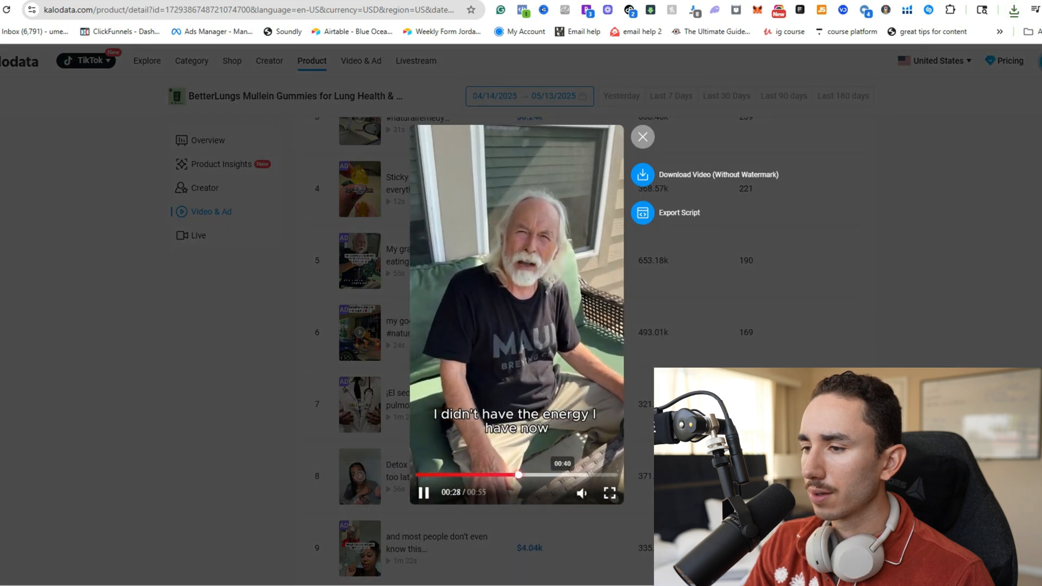
left_click(562, 475)
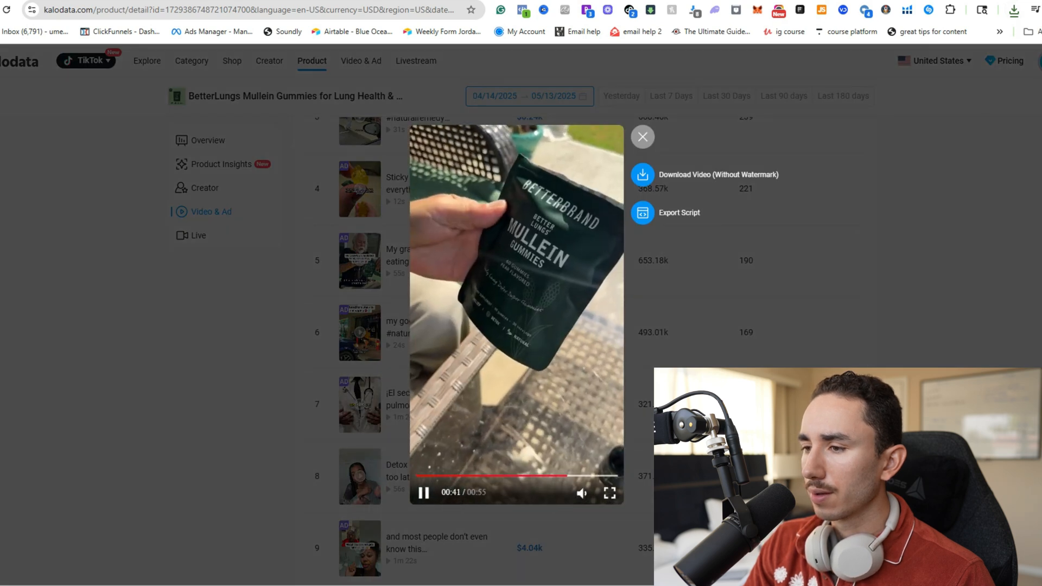
left_click(423, 491)
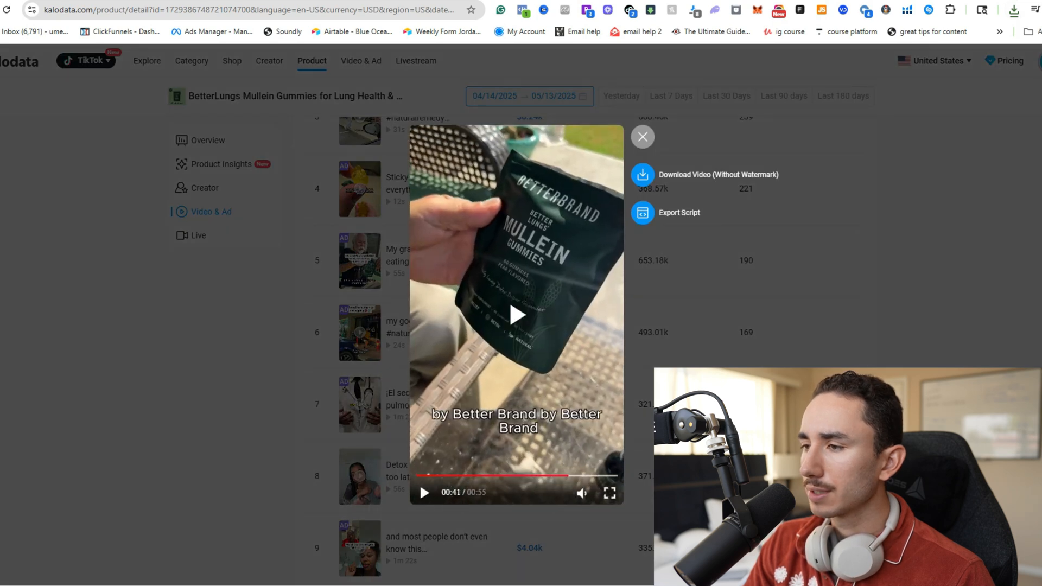
key("Escape")
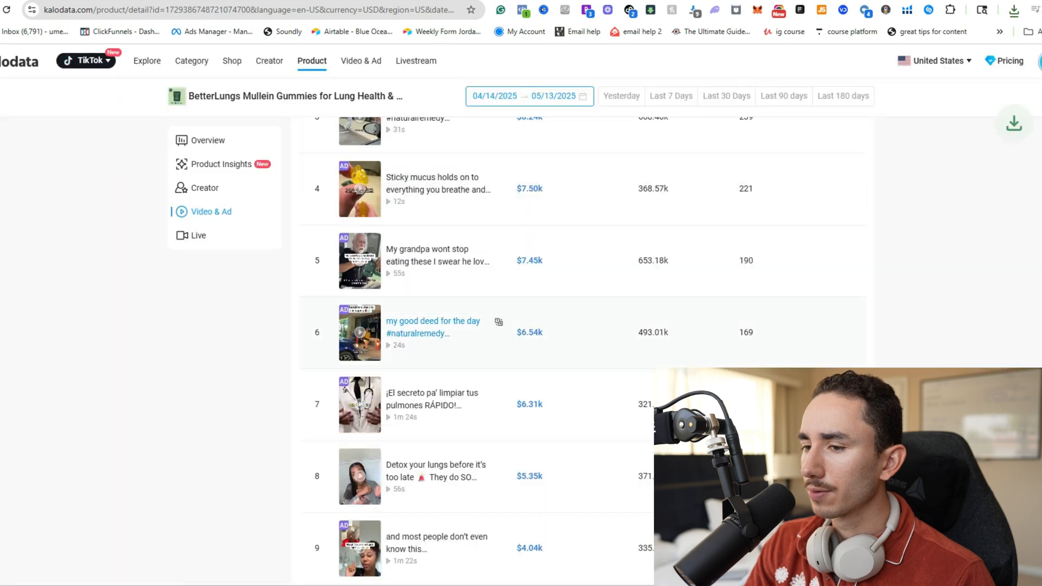
Skim through the "my good deed for the day" ad video and close its preview.
left_click(418, 328)
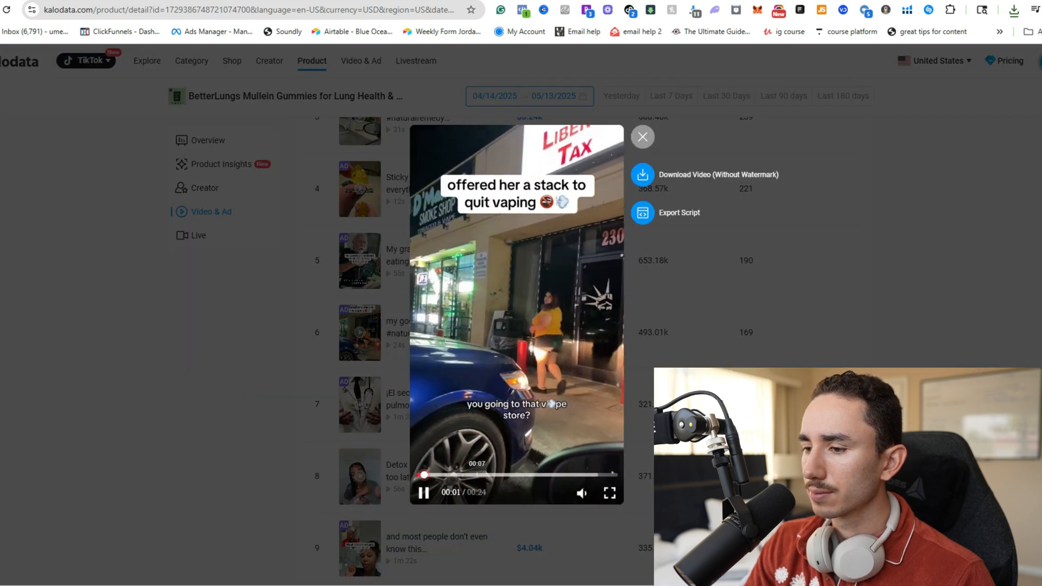
left_click(477, 475)
left_click(521, 475)
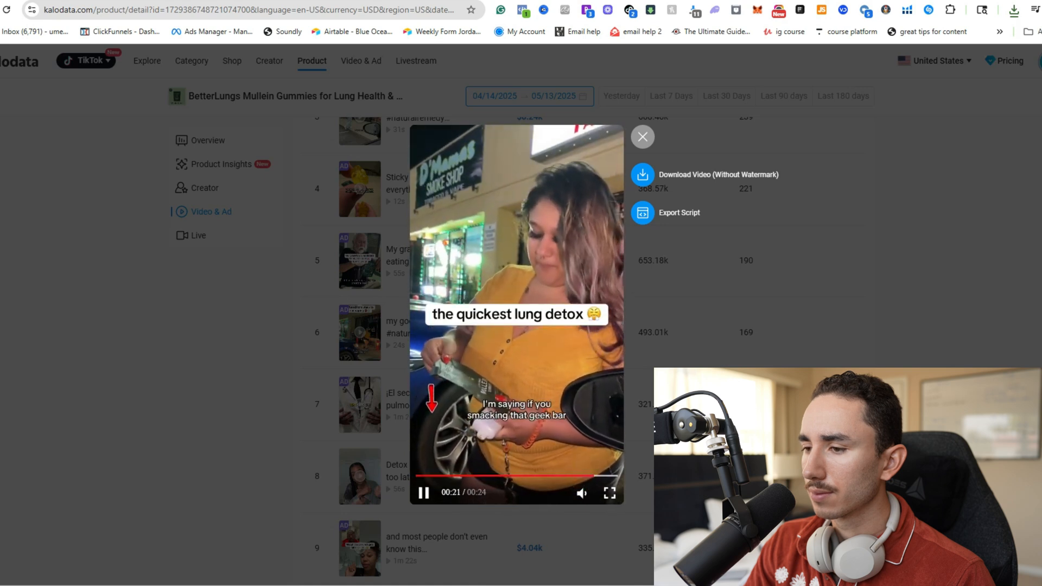
left_click(643, 137)
Skim through the Spanish "¡El secreto pa' limpiar tus pulmones RÁPIDO!" ad video and close its preview.
scroll(360, 260, "down", 2)
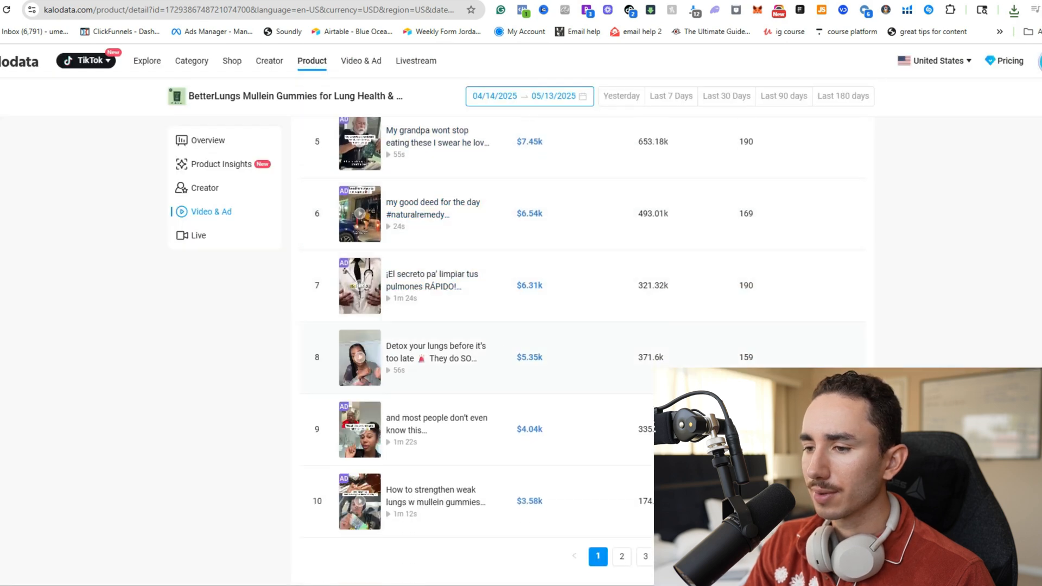
left_click(494, 272)
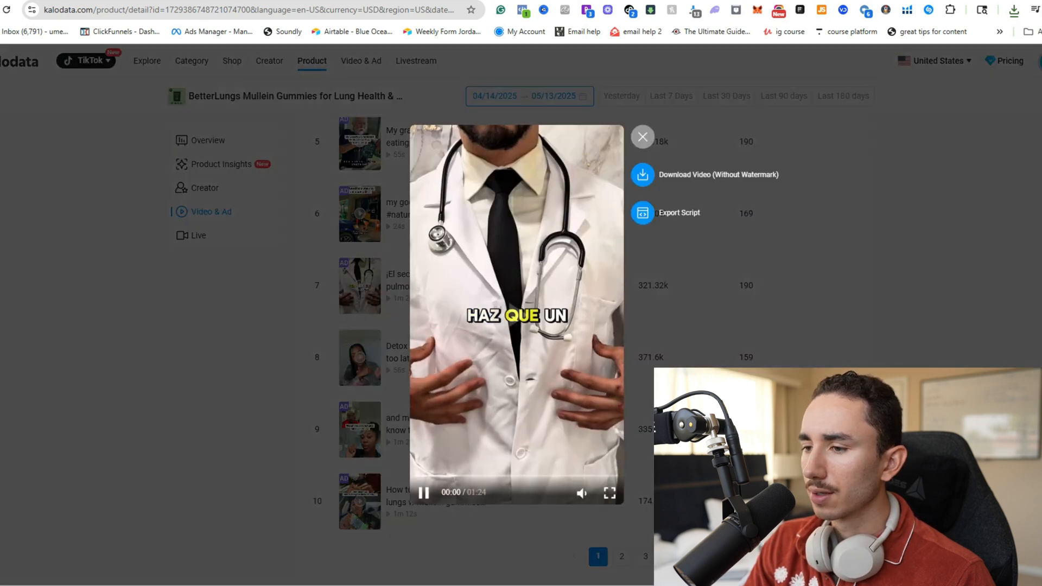
left_click(462, 475)
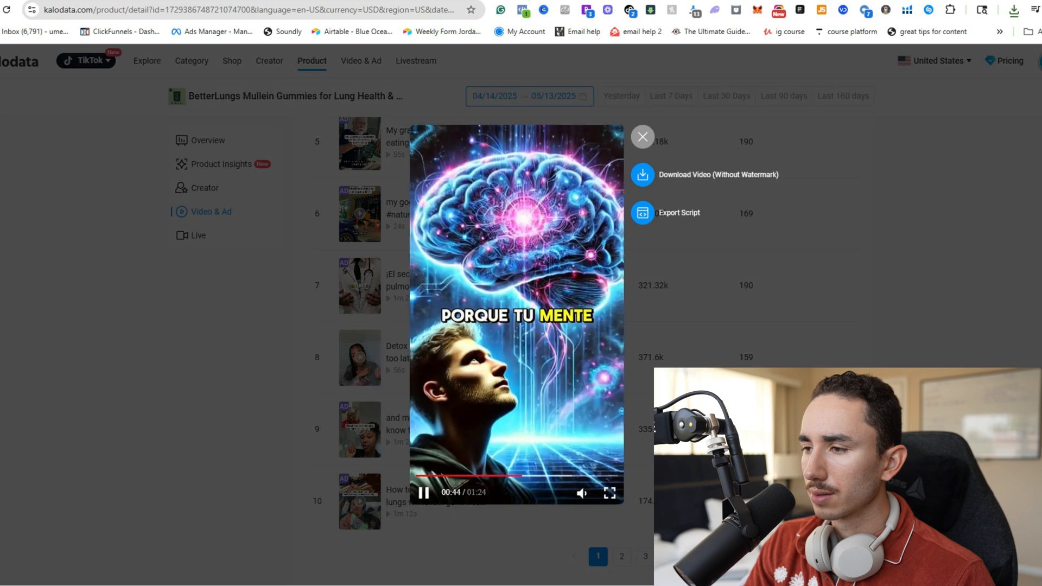
left_click(642, 137)
Skim through the "Detox your lungs before it's too late" video and download it without watermark.
left_click(360, 357)
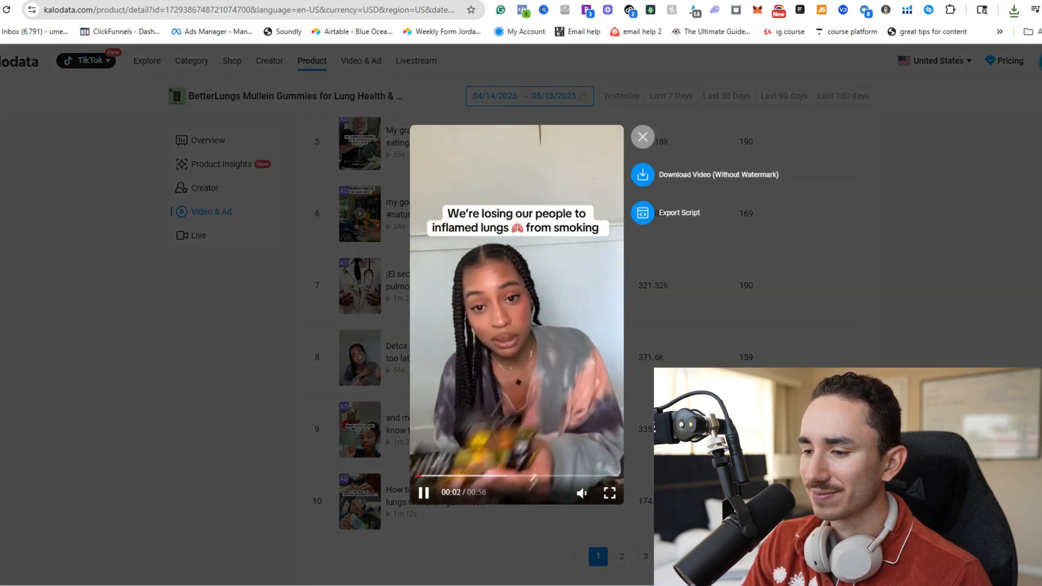
left_click(561, 475)
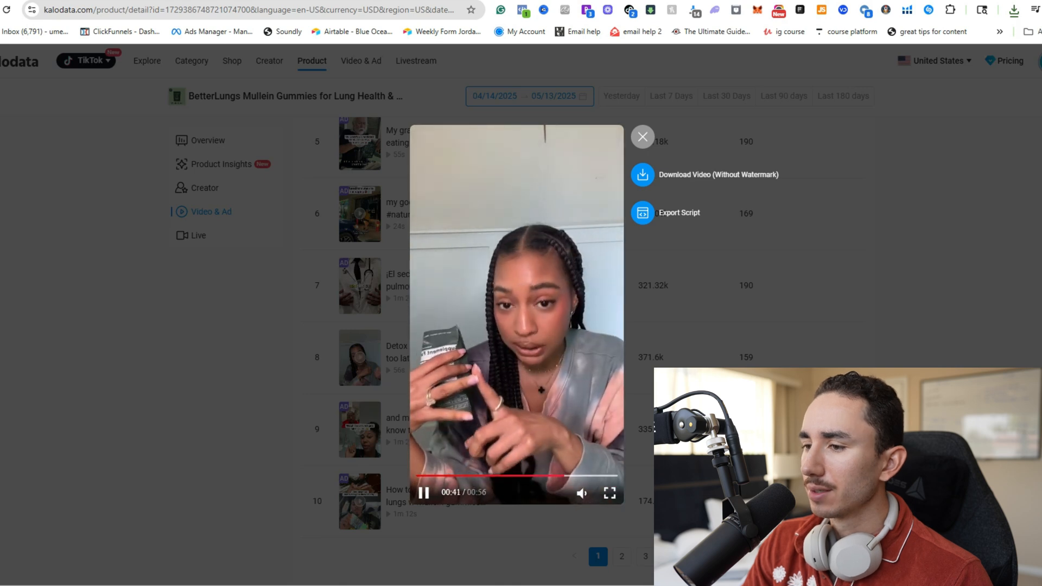
left_click(643, 175)
left_click(643, 137)
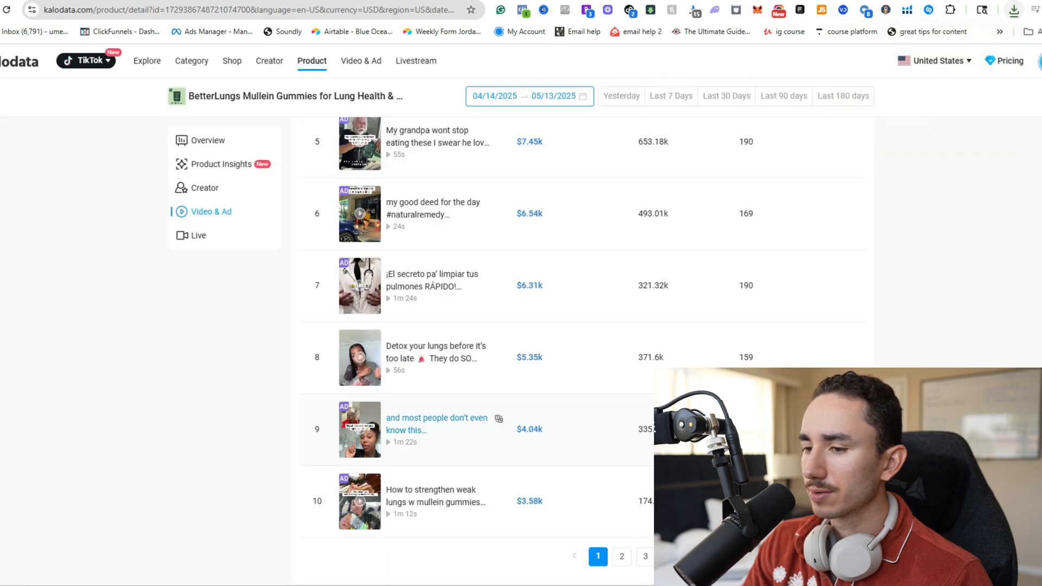
Skim through the "and most people don't even know this" ad video and close its preview.
left_click(360, 429)
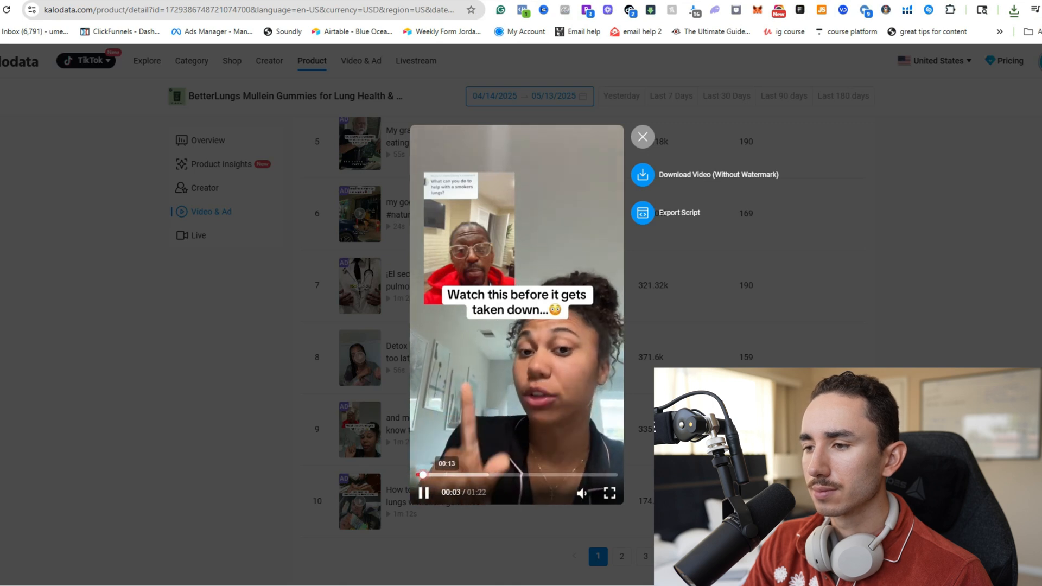
left_click(483, 474)
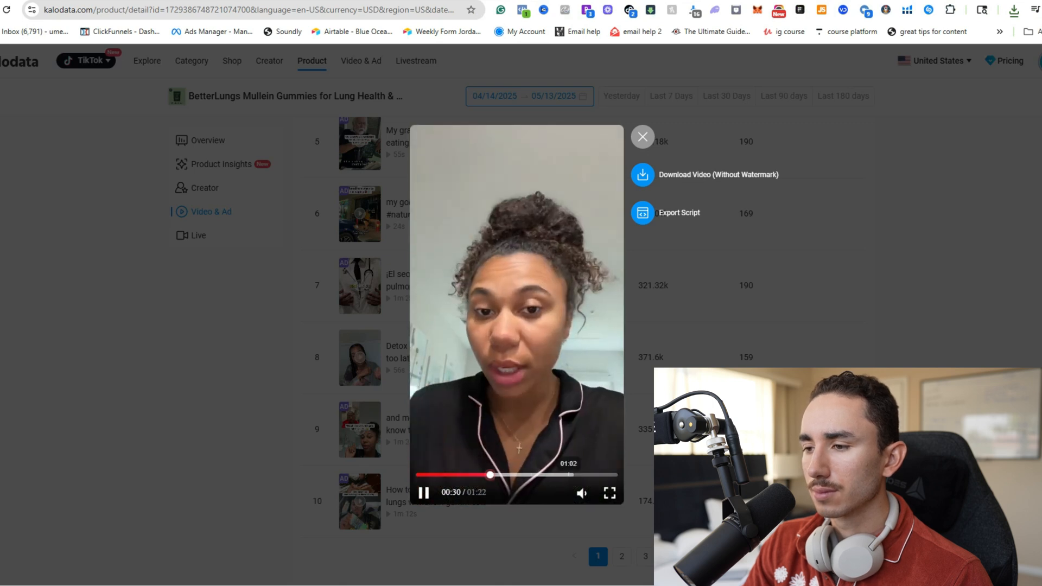
left_click(443, 475)
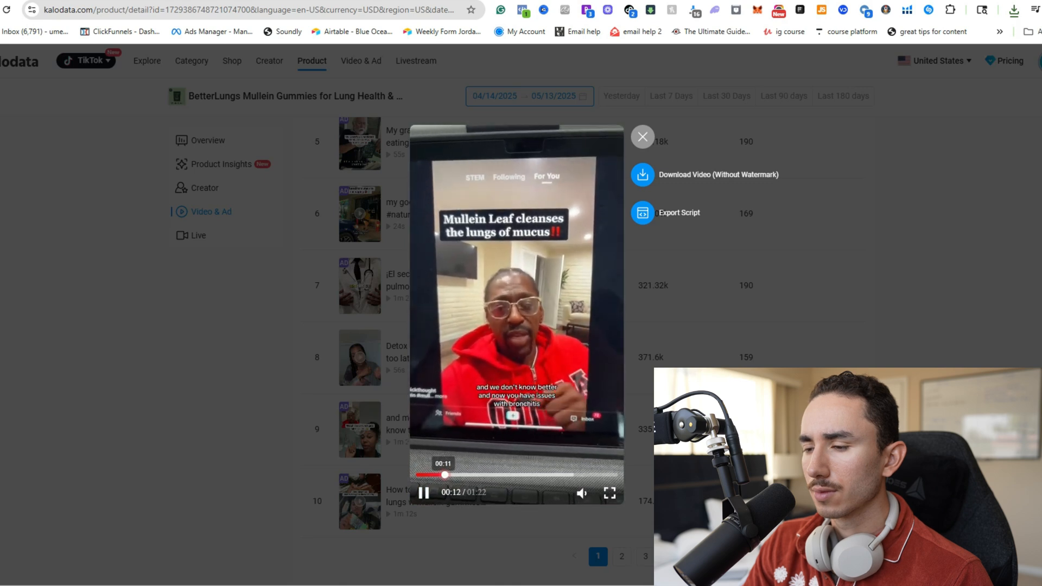
left_click(505, 475)
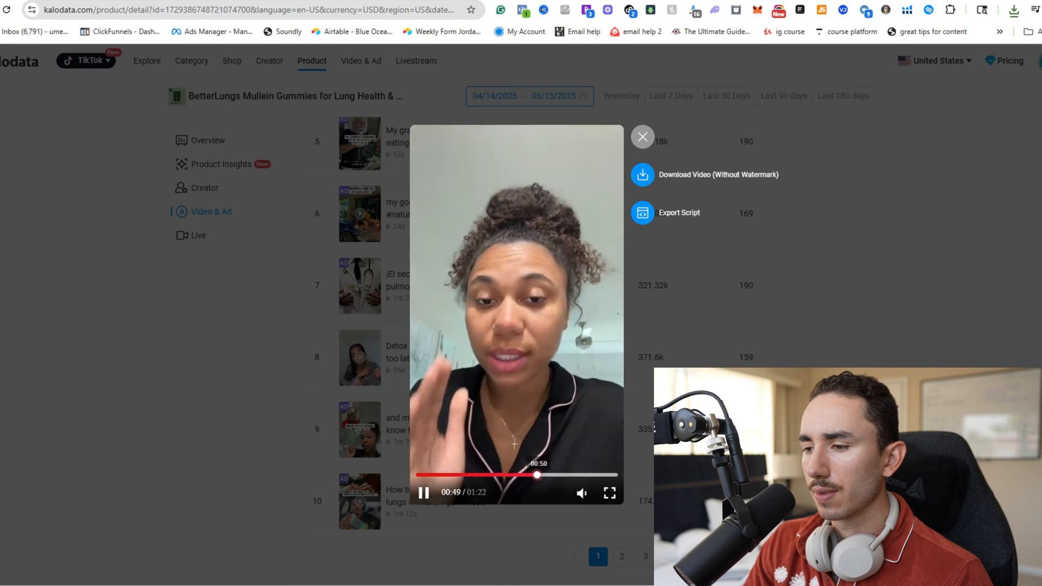
left_click(566, 475)
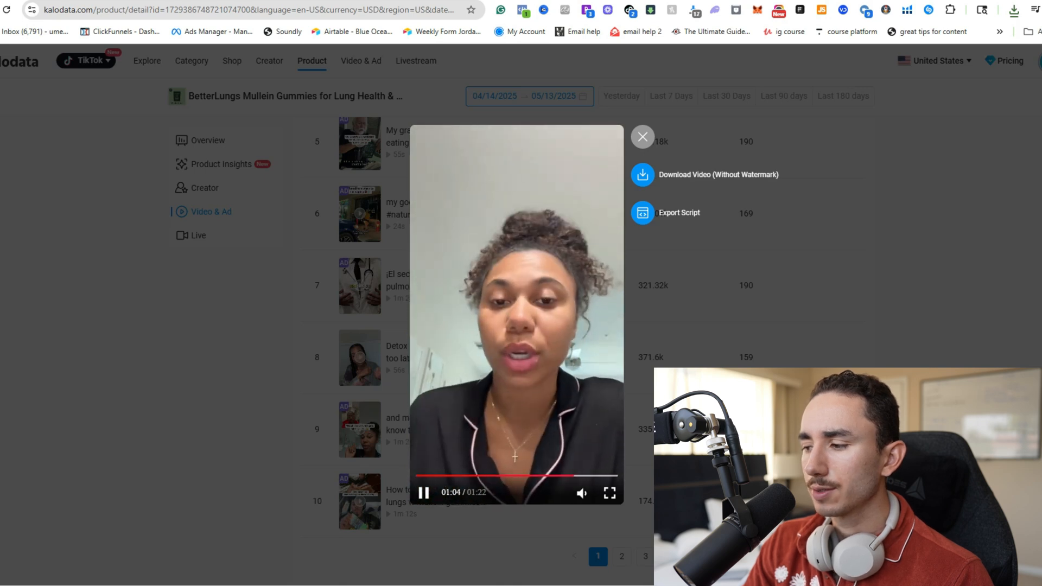
left_click(643, 137)
Skim through the "How to strengthen weak lungs w mullein gummies" ad video, download it without watermark and close its preview.
scroll(624, 299, "down", 2)
left_click(360, 382)
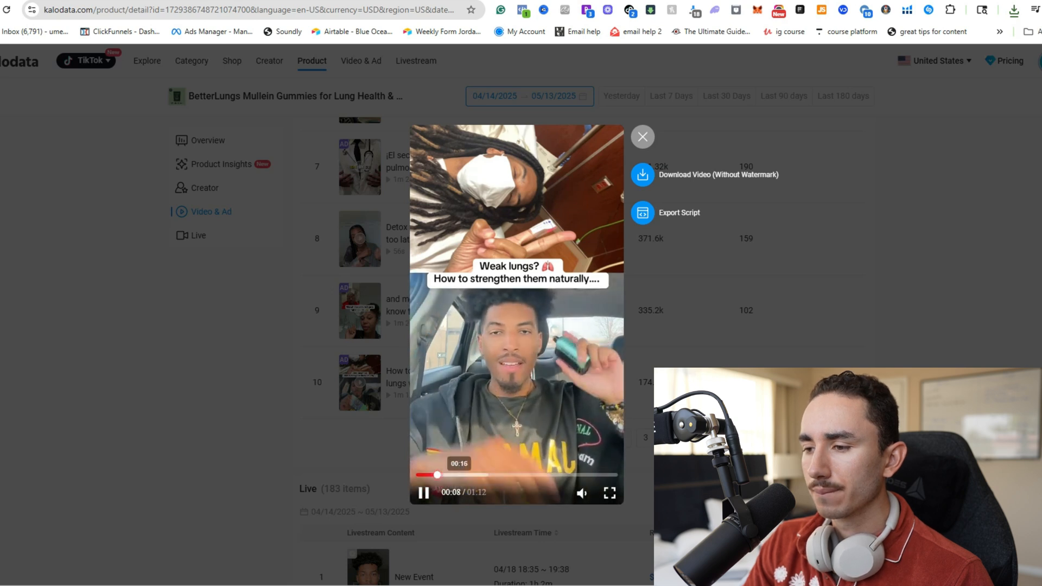
left_click(493, 475)
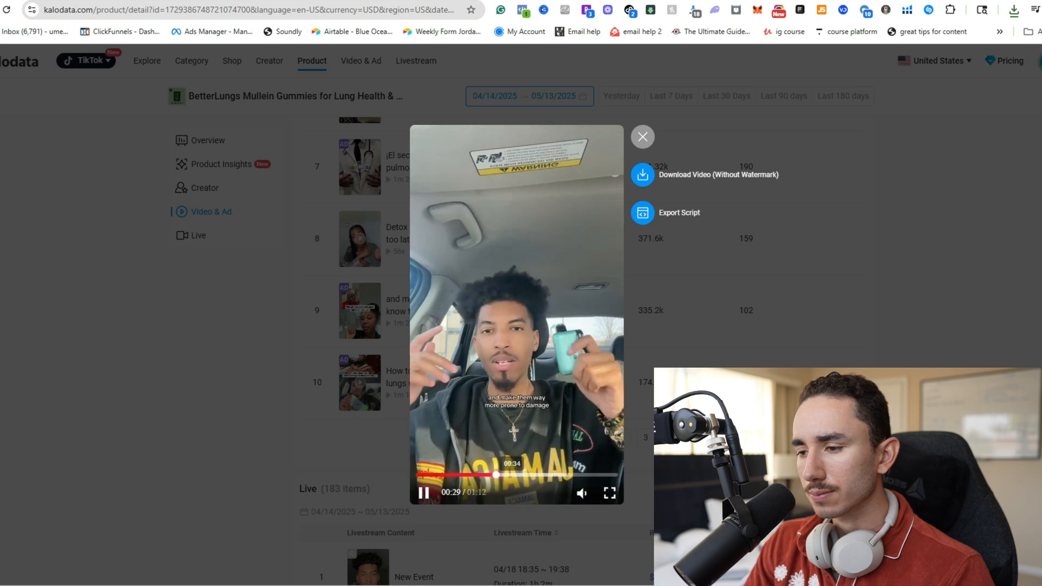
left_click(523, 475)
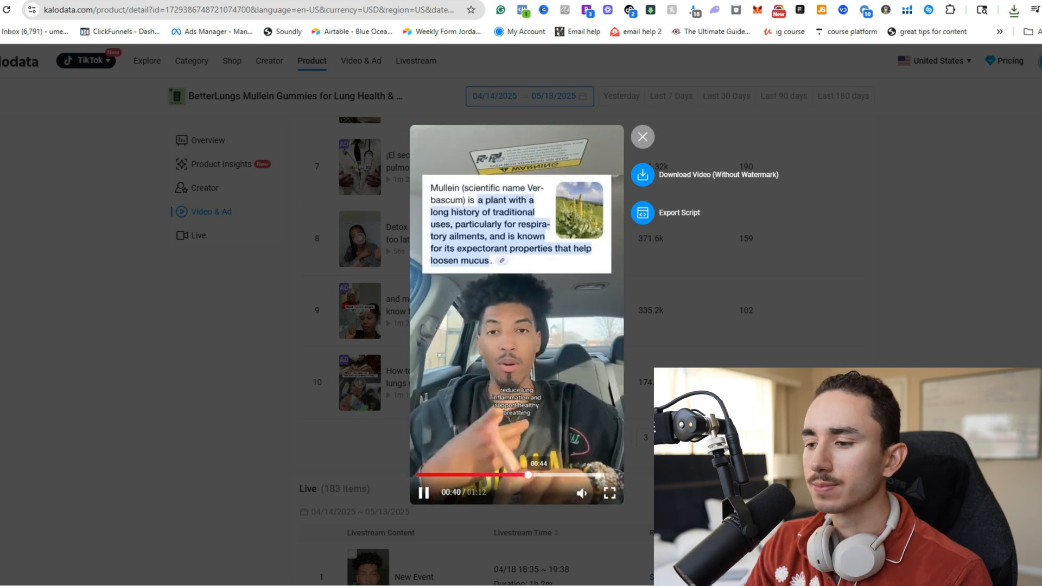
left_click(540, 475)
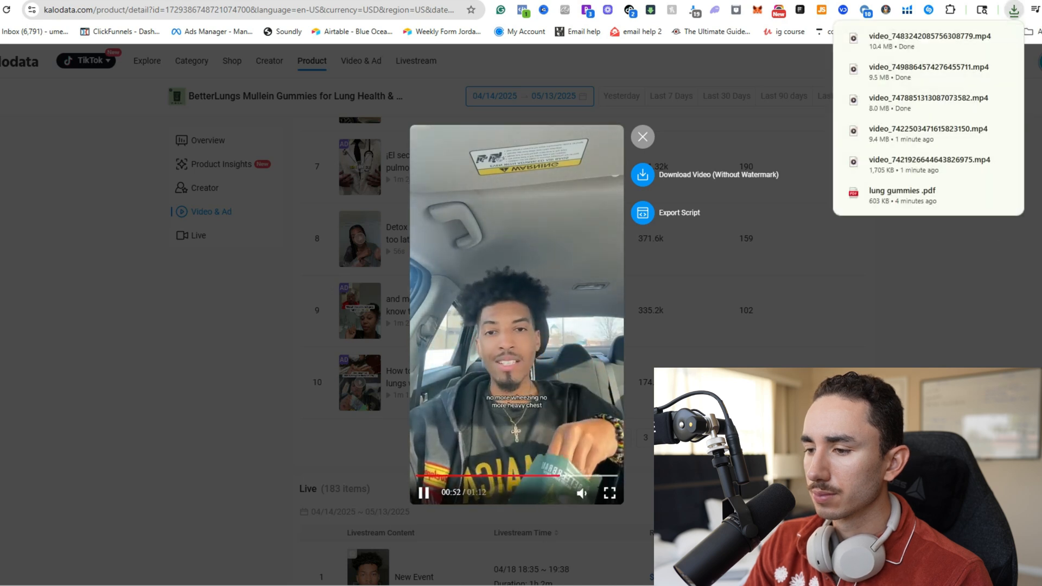
left_click(419, 483)
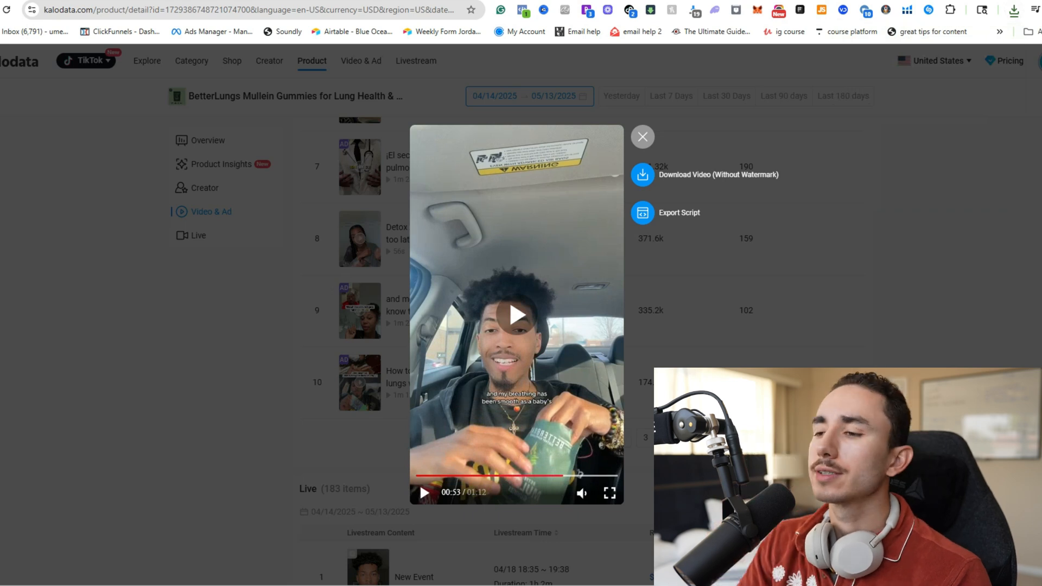
key("Escape")
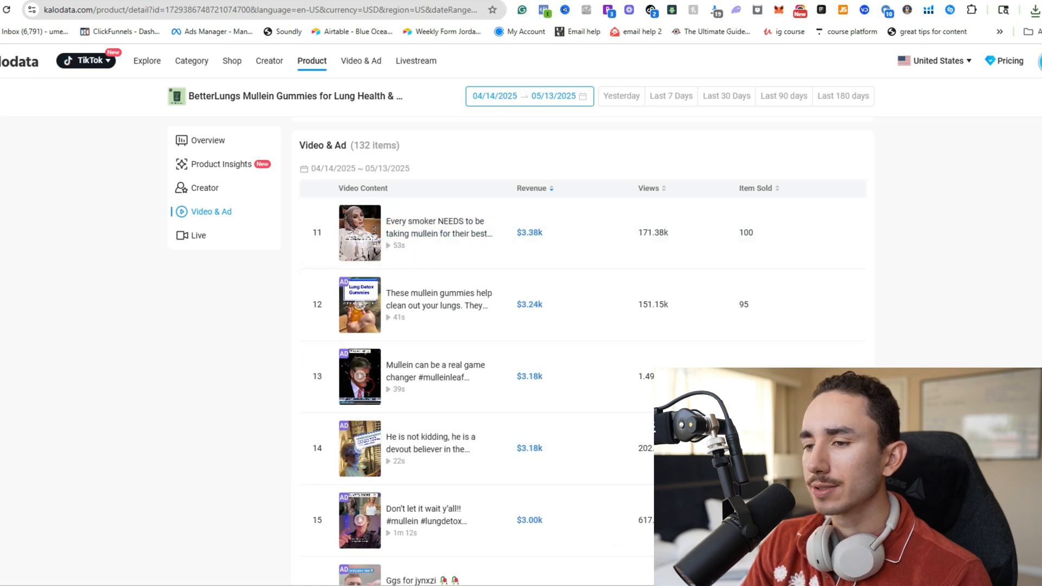
Preview the "He is not kidding, he is a devout believer" ad video on the second results page and download it without watermark.
scroll(434, 326, "down", 2)
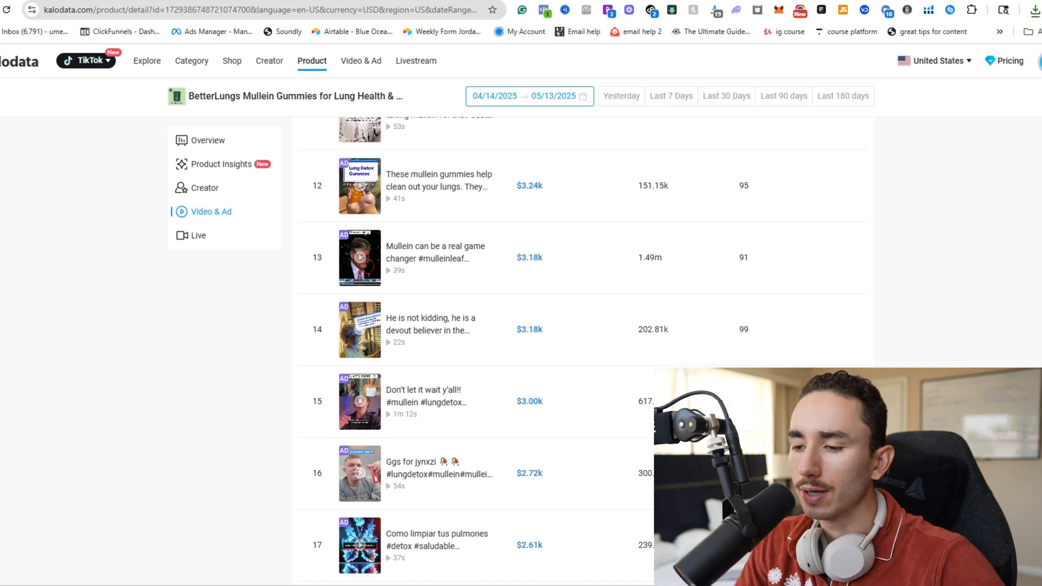
mouse_move(360, 257)
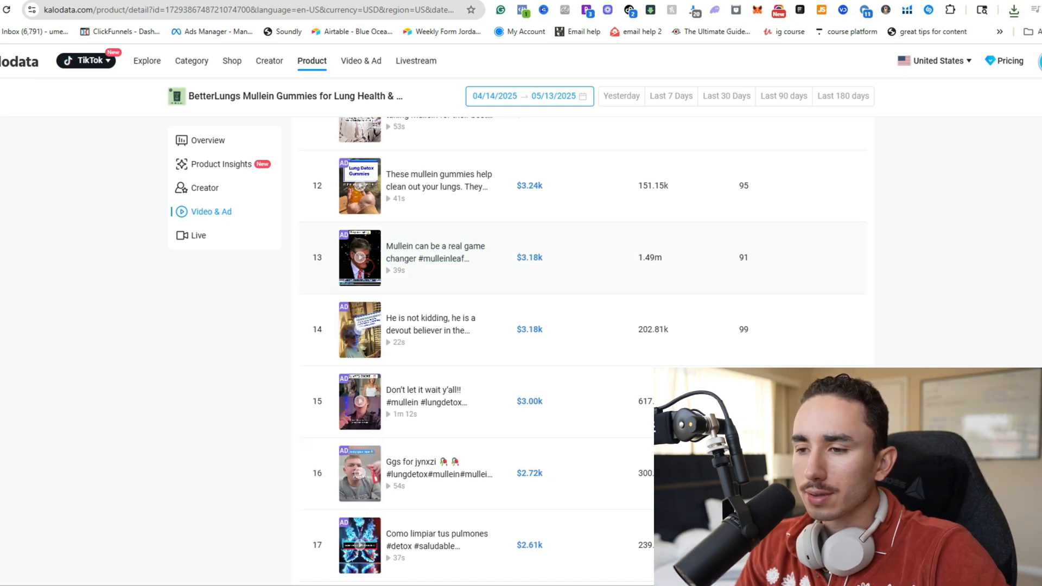
left_click(497, 319)
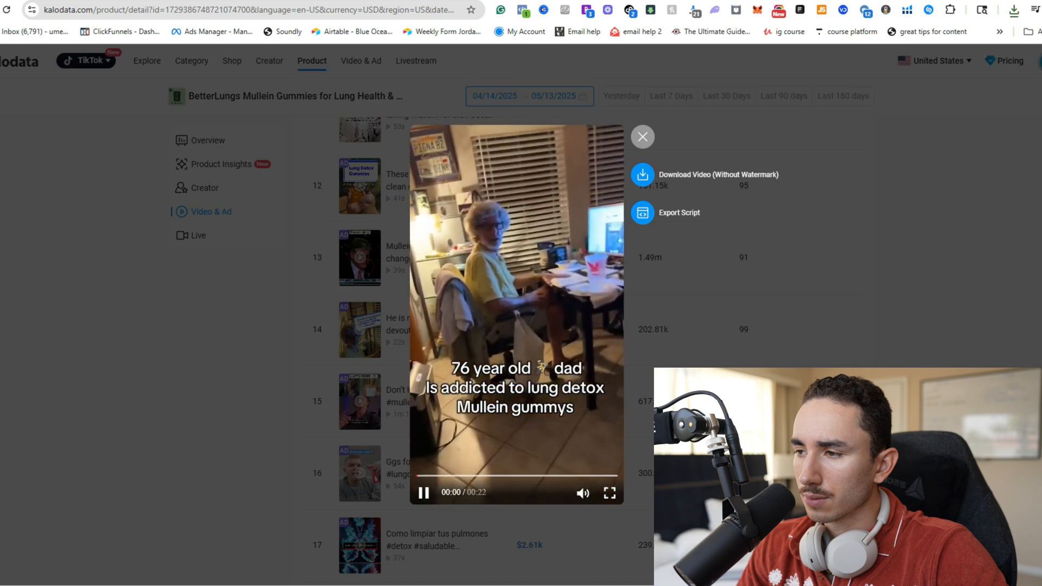
key("Escape")
Skim through the "The Secret to Respiratory Health?" ad video and close its preview.
scroll(521, 325, "down", 1)
scroll(360, 326, "down", 5)
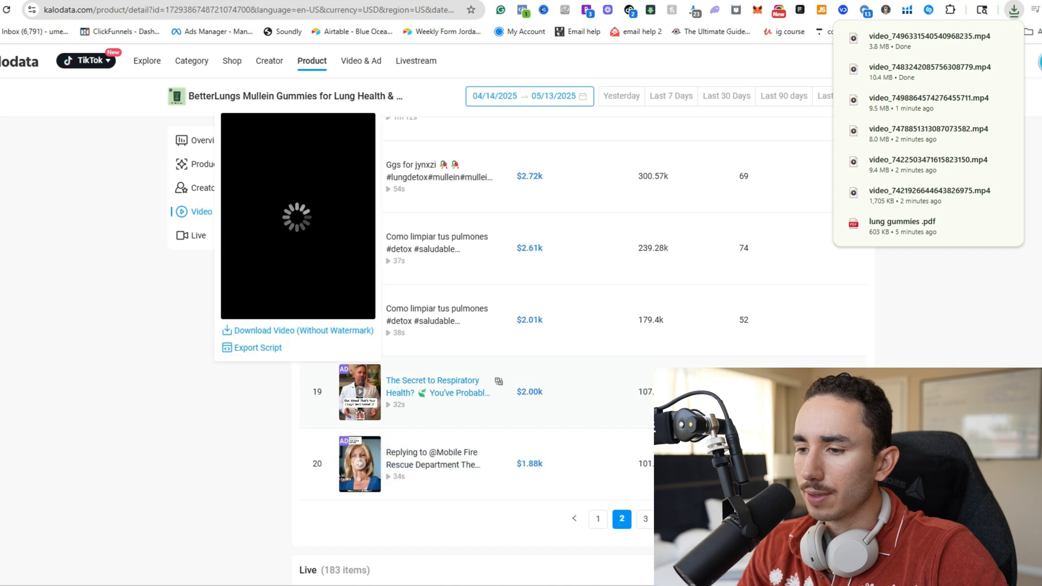
left_click(360, 392)
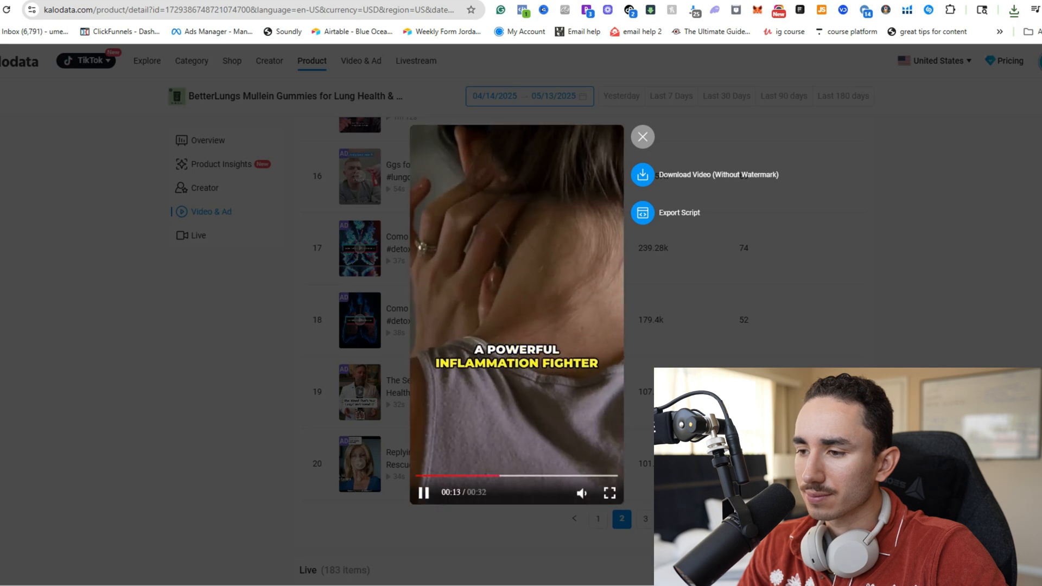
left_click(526, 476)
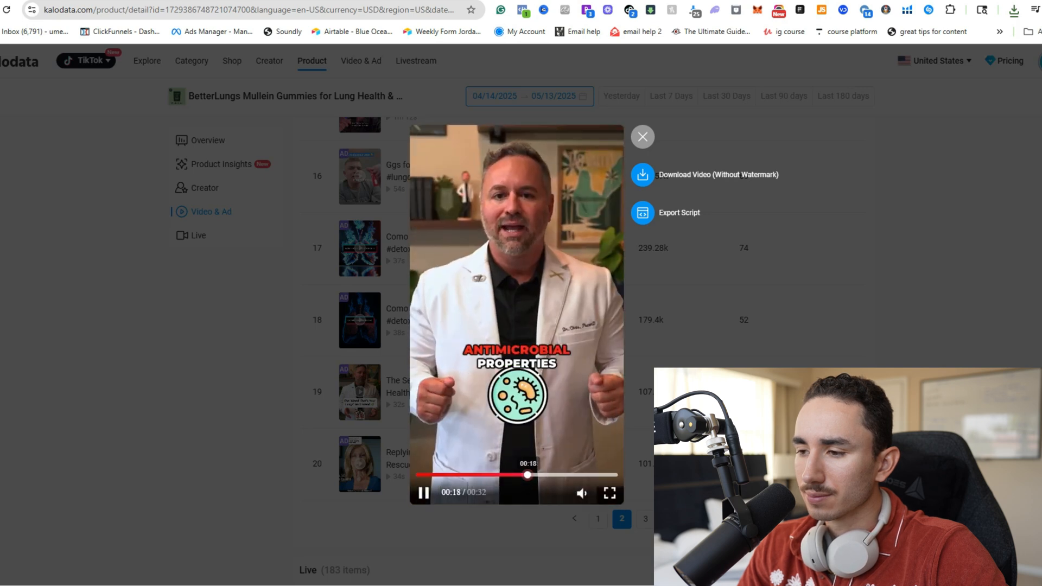
key("Escape")
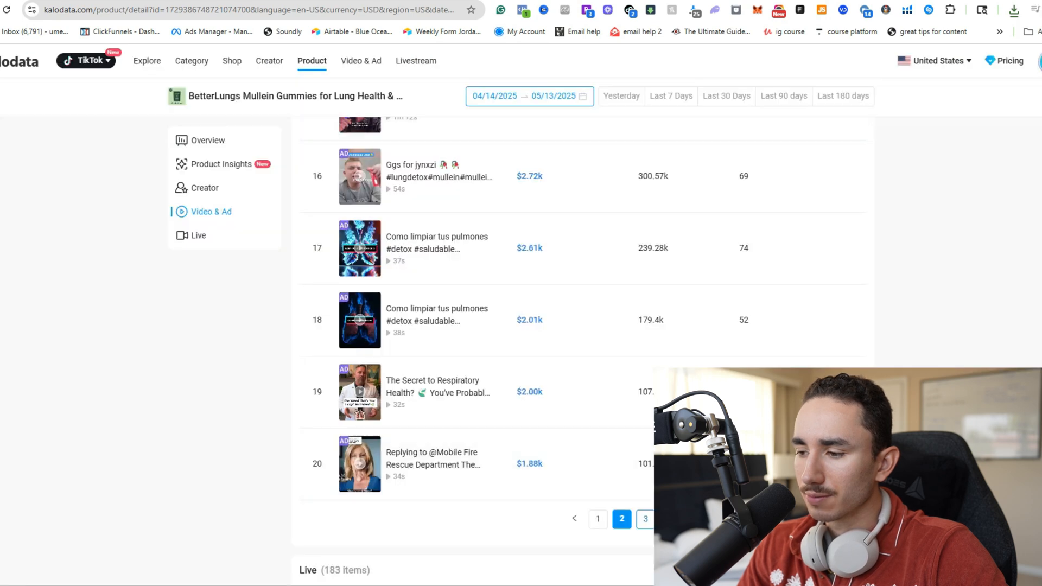
Go to the third results page, skim through the "Check your calendars" ad video and close its preview.
left_click(645, 518)
mouse_move(360, 232)
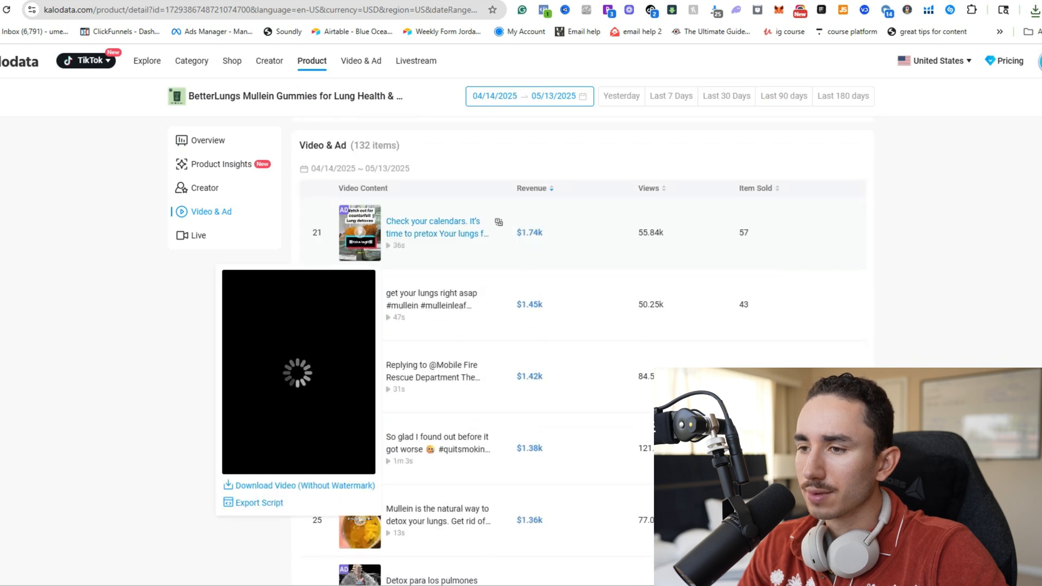
left_click(360, 233)
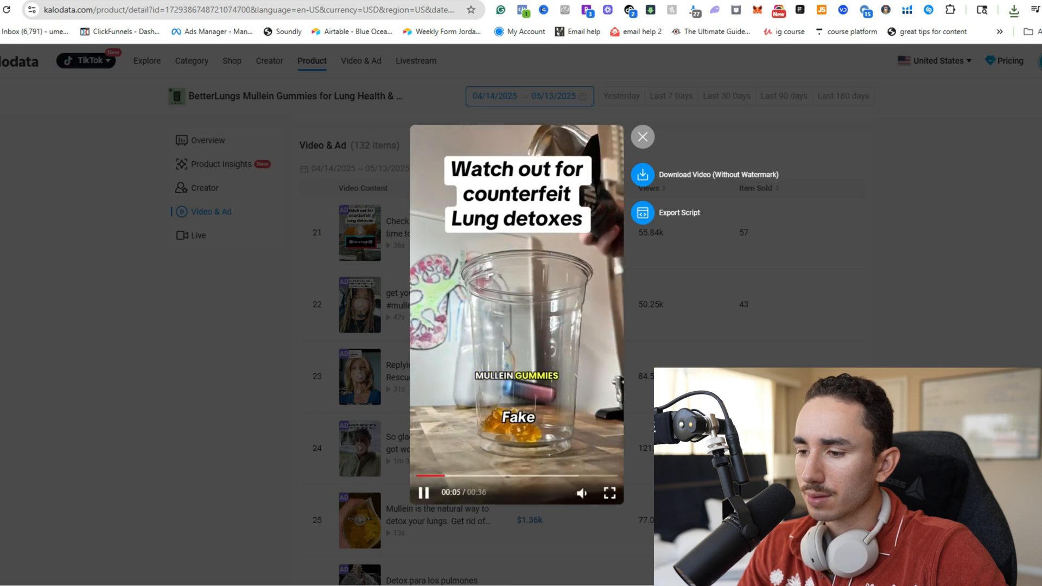
left_click(518, 475)
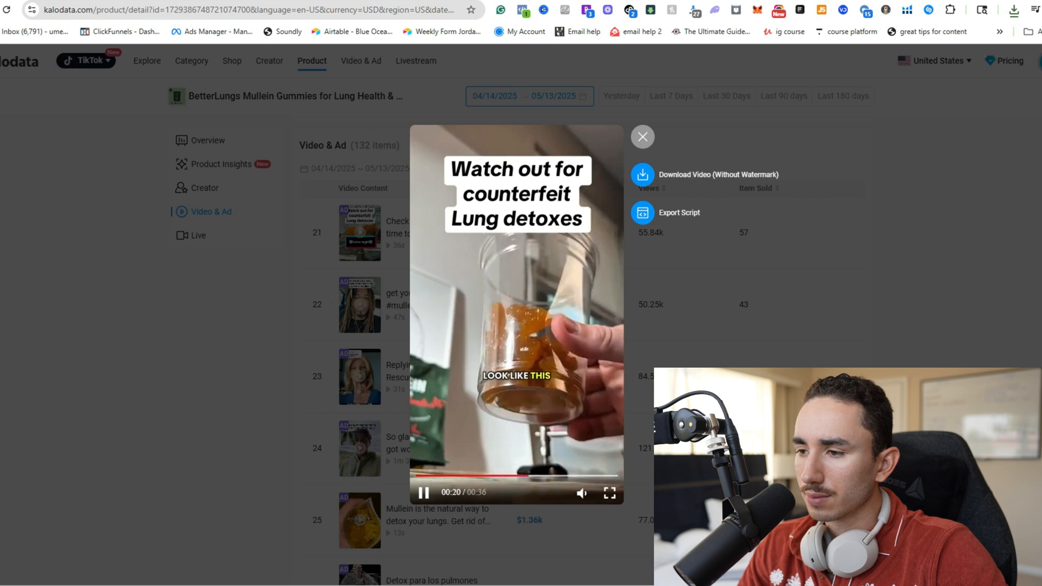
left_click(398, 301)
Skim through the "get your lungs right asap" ad video, download it without watermark and close its preview.
scroll(398, 301, "down", 2)
left_click(412, 180)
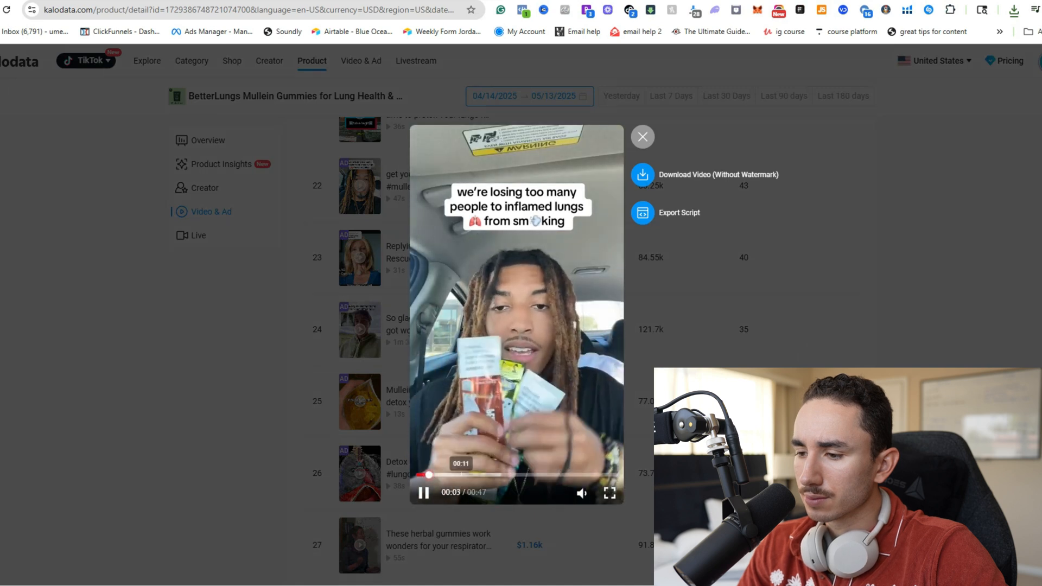
left_click(457, 475)
left_click(508, 475)
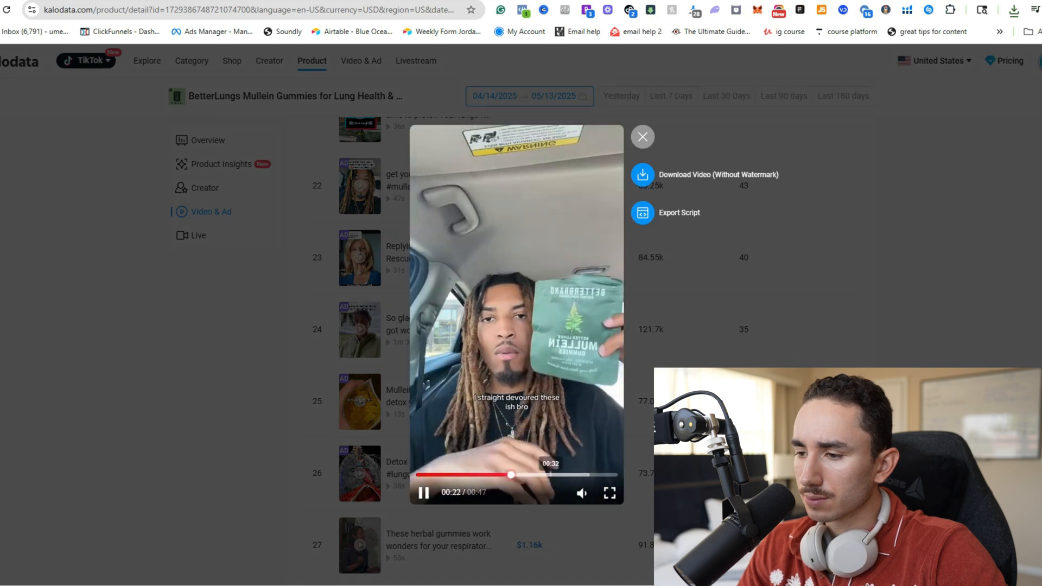
left_click(532, 475)
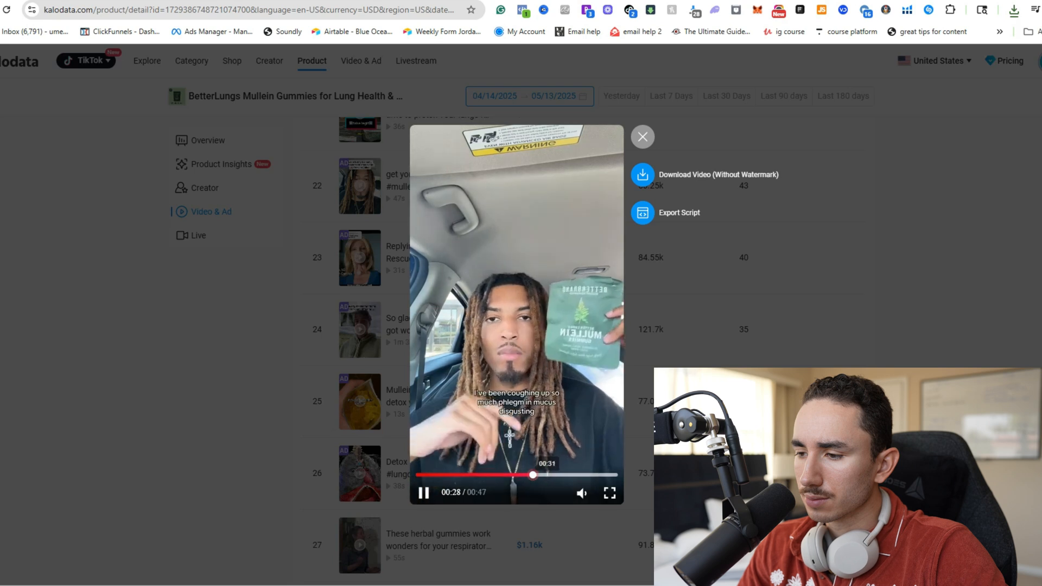
left_click(525, 475)
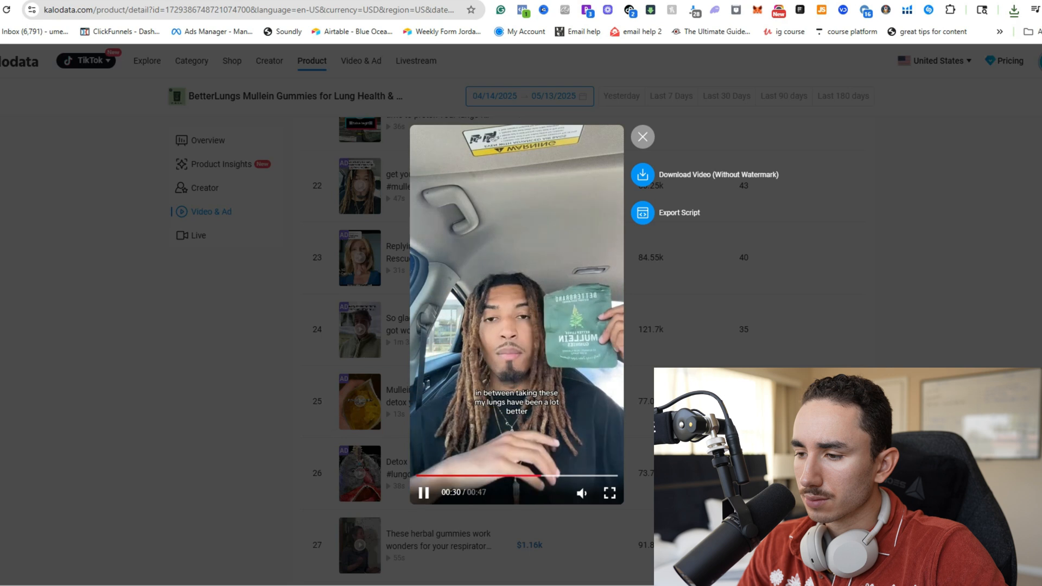
left_click(422, 491)
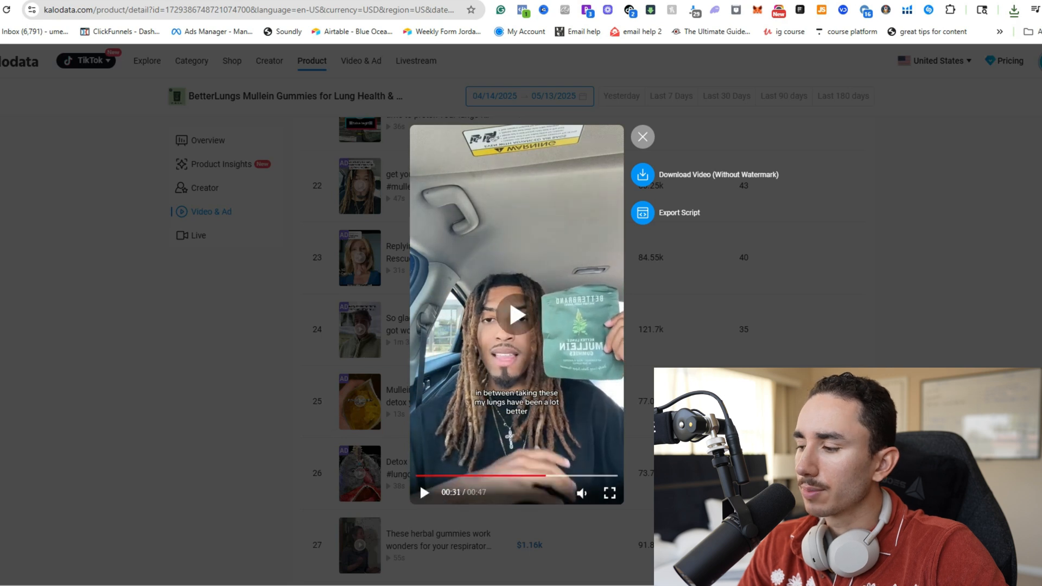
left_click(643, 175)
left_click(642, 137)
Copy the Herba Lung how-to script from Hook to CTA in ChatGPT and paste it below "Hook:" in the Google Docs document.
scroll(641, 239, "down", 3)
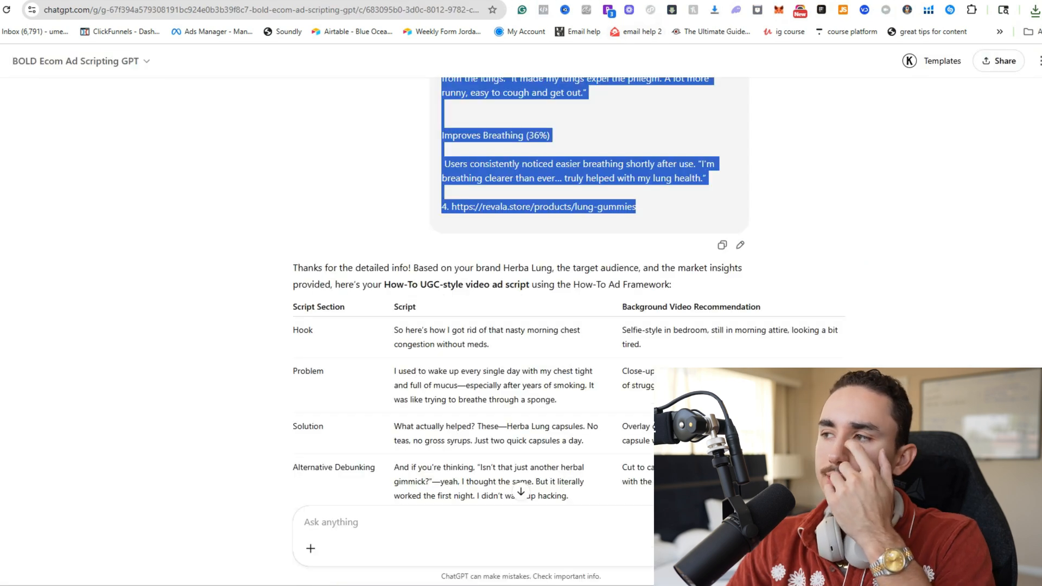
scroll(521, 271, "down", 3)
left_click_drag(394, 211, 584, 356)
key("ctrl+c")
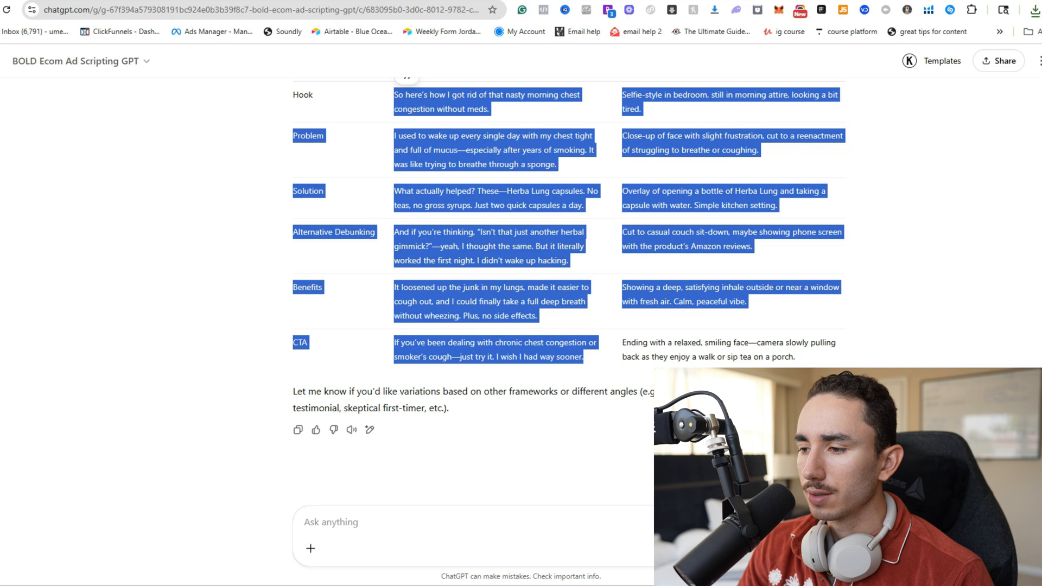
key("ctrl+Tab")
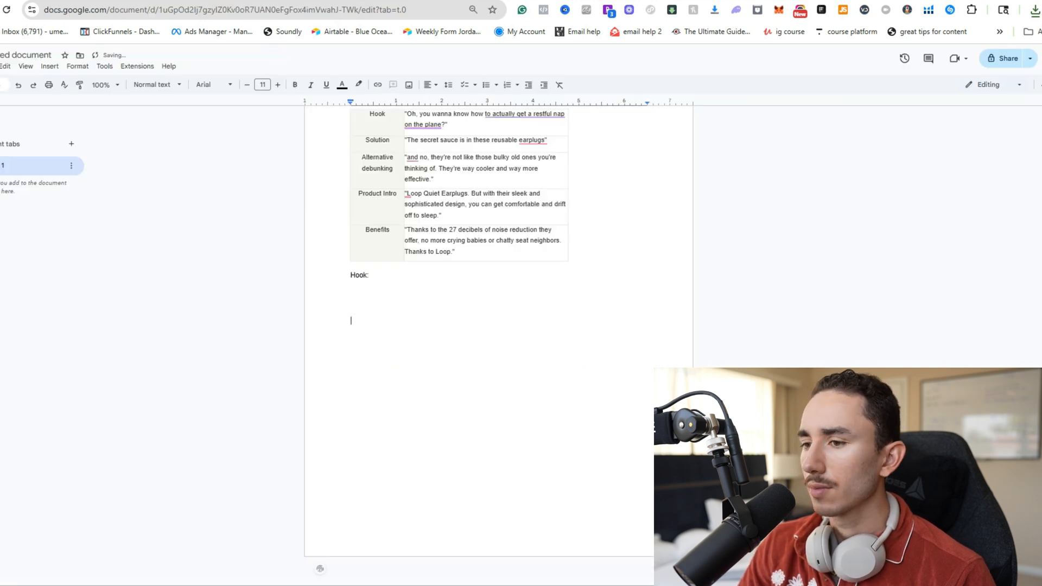
key("ctrl+v")
Review the Herba Lung scripts in Claude and send the prompt "Write 20 different hooks that are tiktok styled and don't sound like ads".
key("ctrl+Tab")
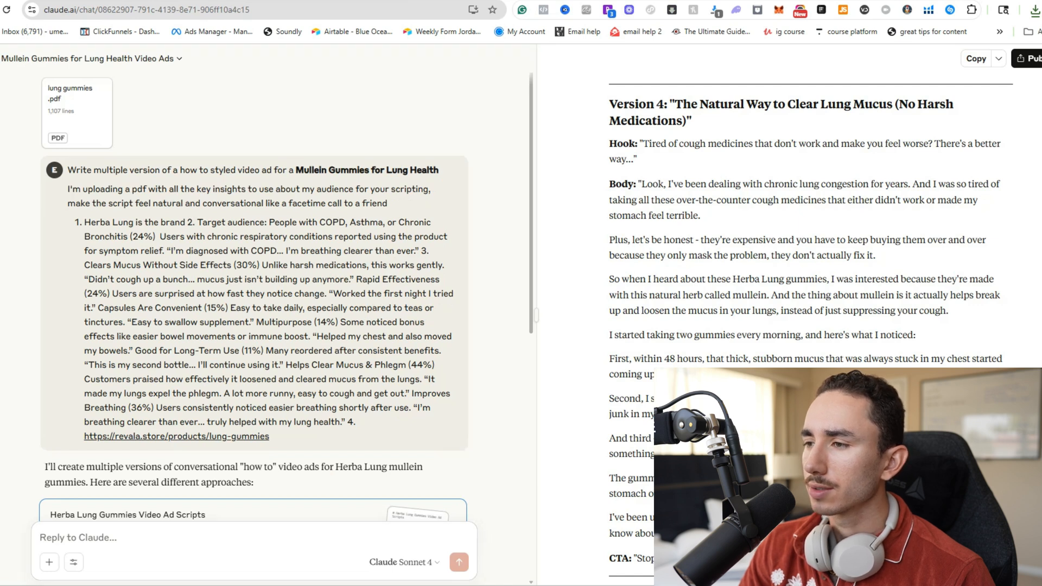
scroll(773, 254, "down", 4)
left_click_drag(617, 144, 859, 315)
scroll(858, 315, "down", 5)
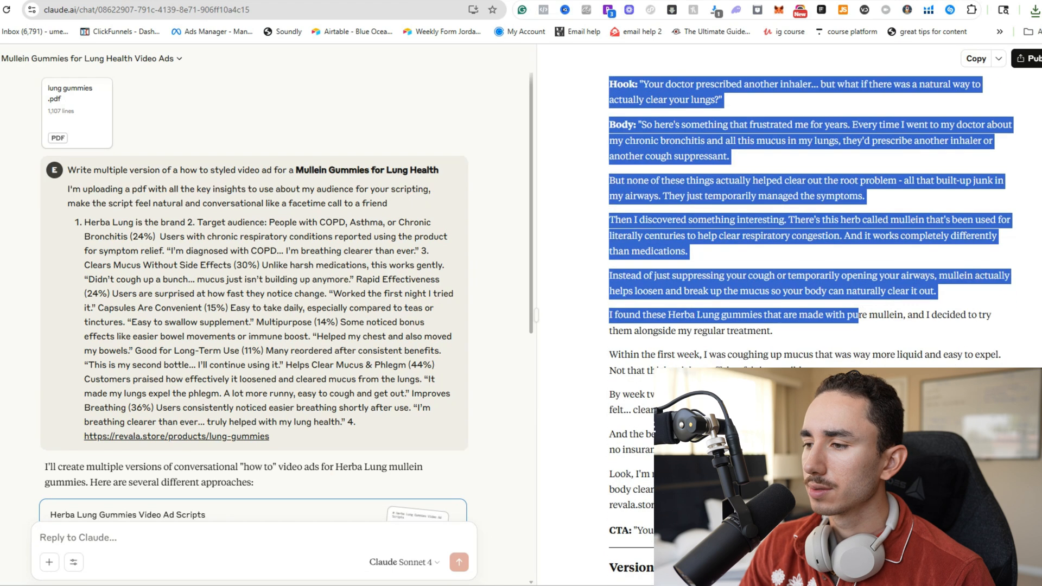
scroll(283, 304, "down", 5)
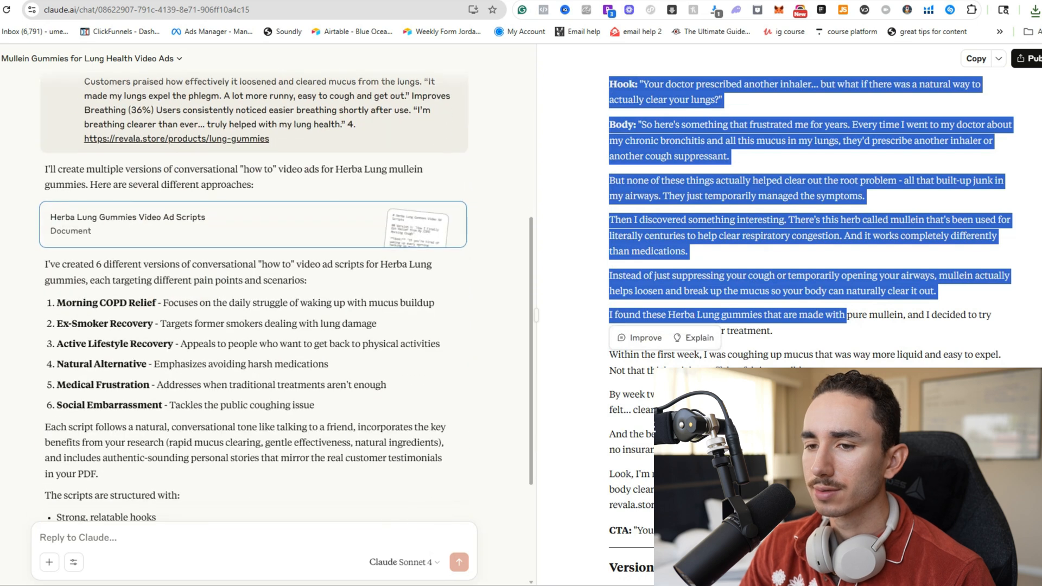
scroll(256, 283, "down", 3)
type("Write 20 diff")
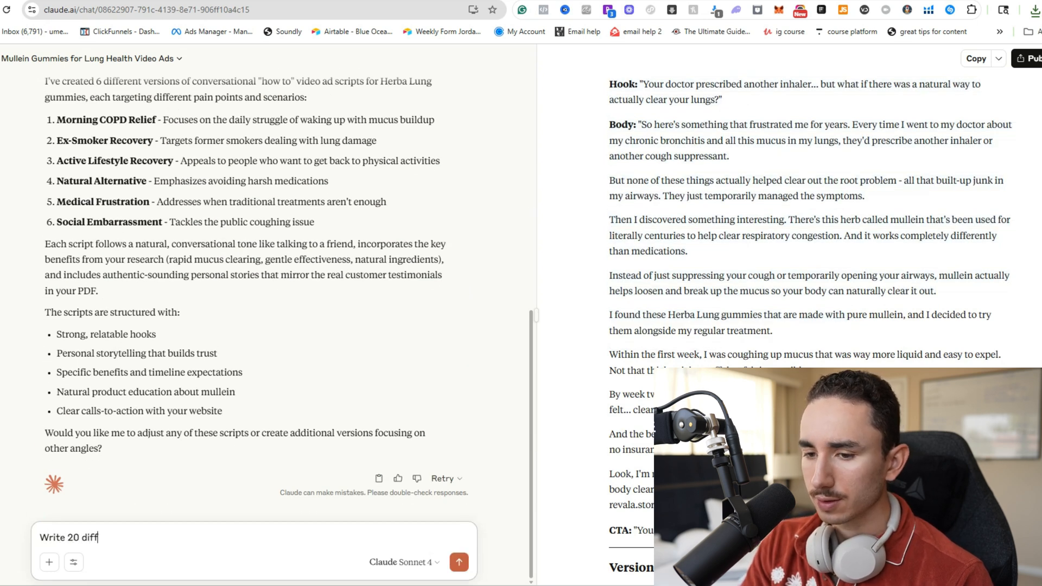
type("erent hooks that are tiktok styled and don't sound like ads")
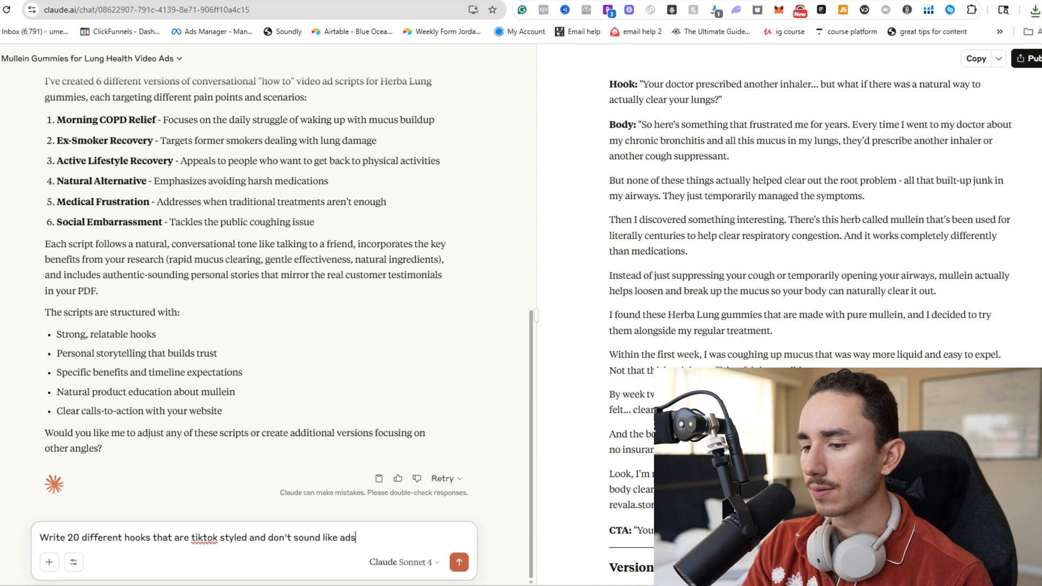
key("Return")
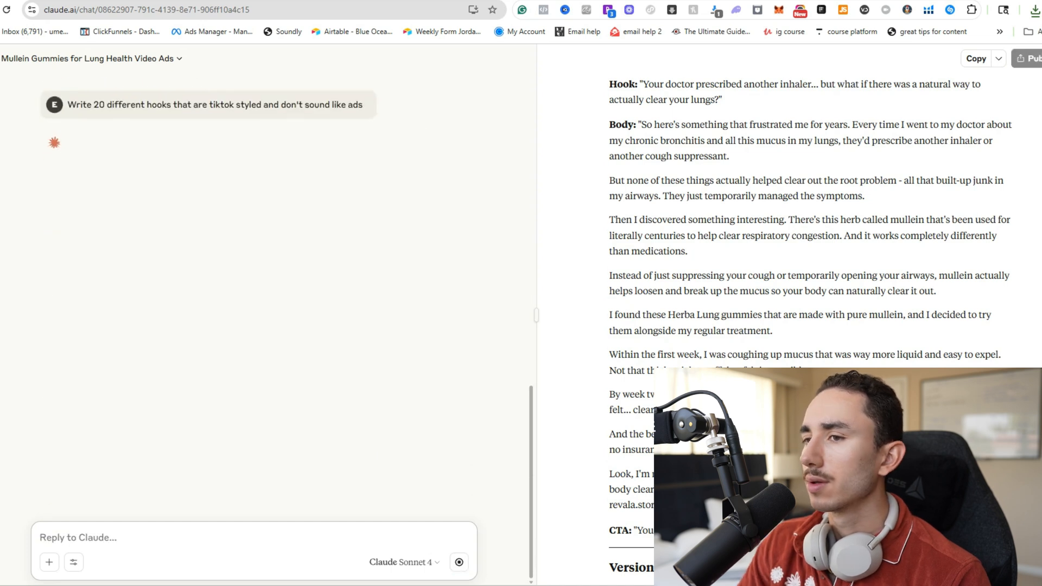
Reopen the "Herba Lung Gummies Video Ad Scripts" document from the earlier Claude reply.
scroll(811, 228, "up", 2)
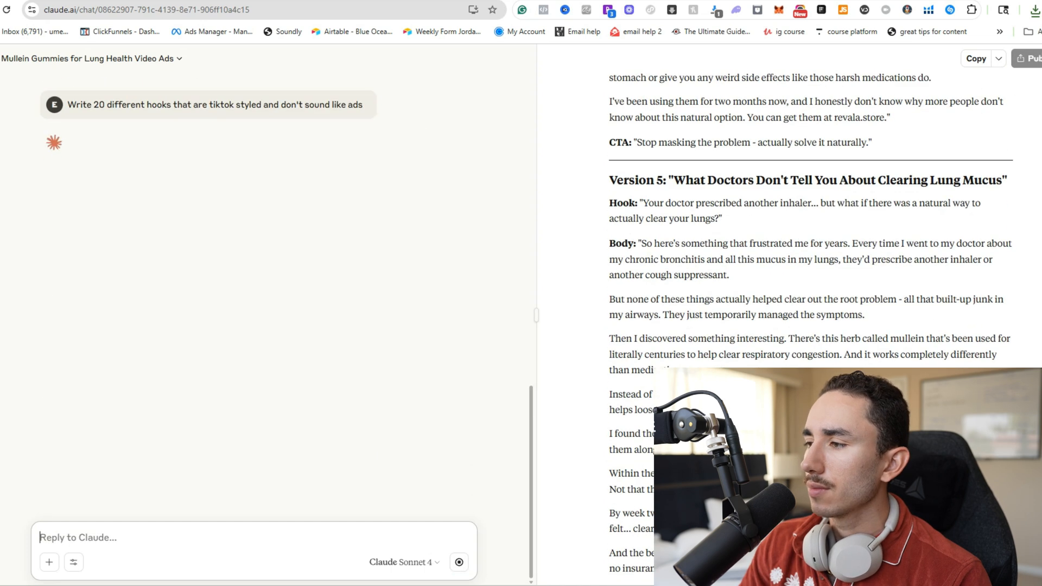
scroll(811, 320, "down", 5)
scroll(811, 228, "up", 20)
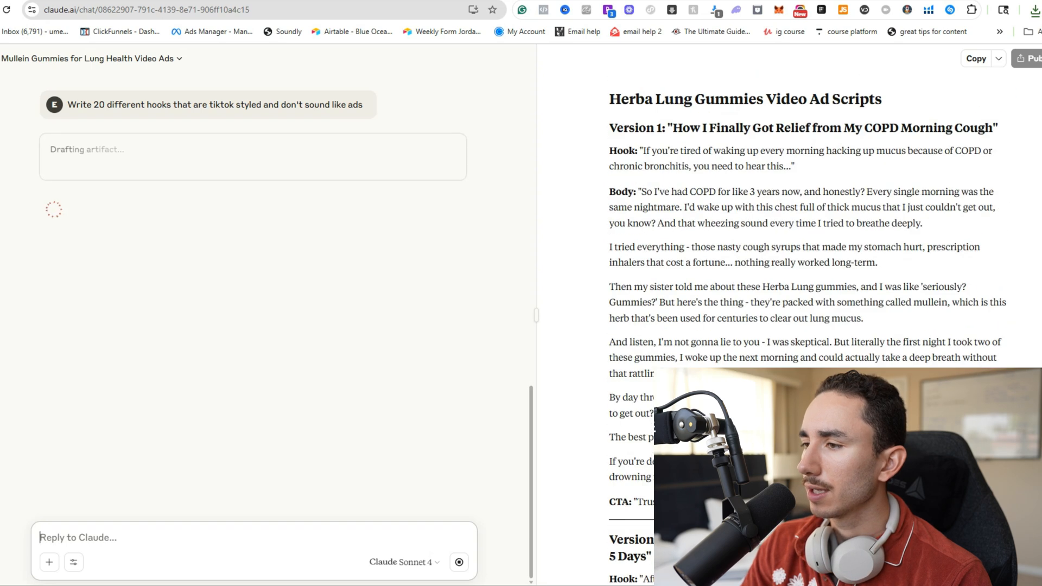
scroll(253, 293, "up", 9)
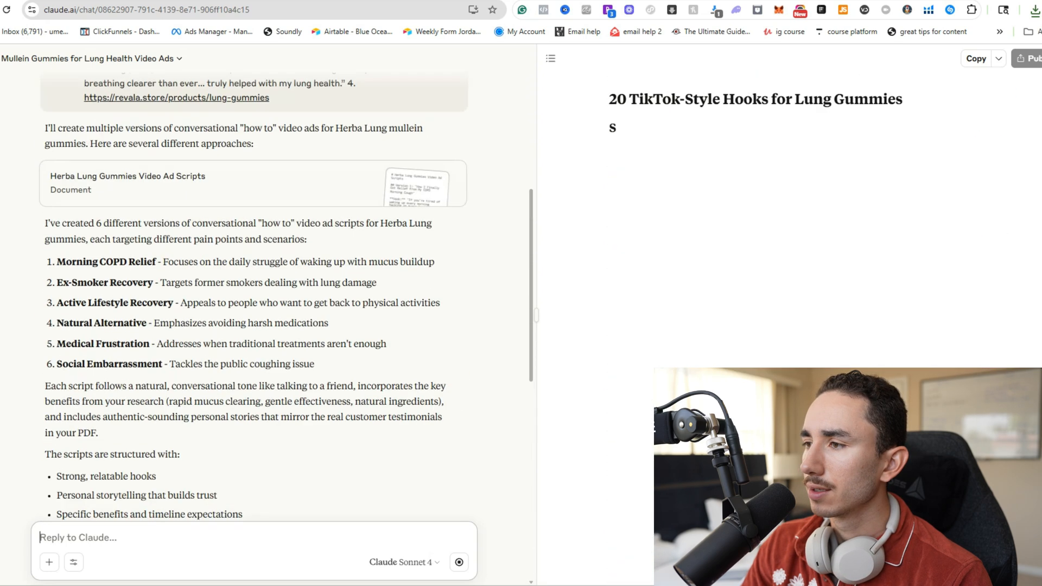
scroll(253, 293, "up", 4)
left_click(253, 418)
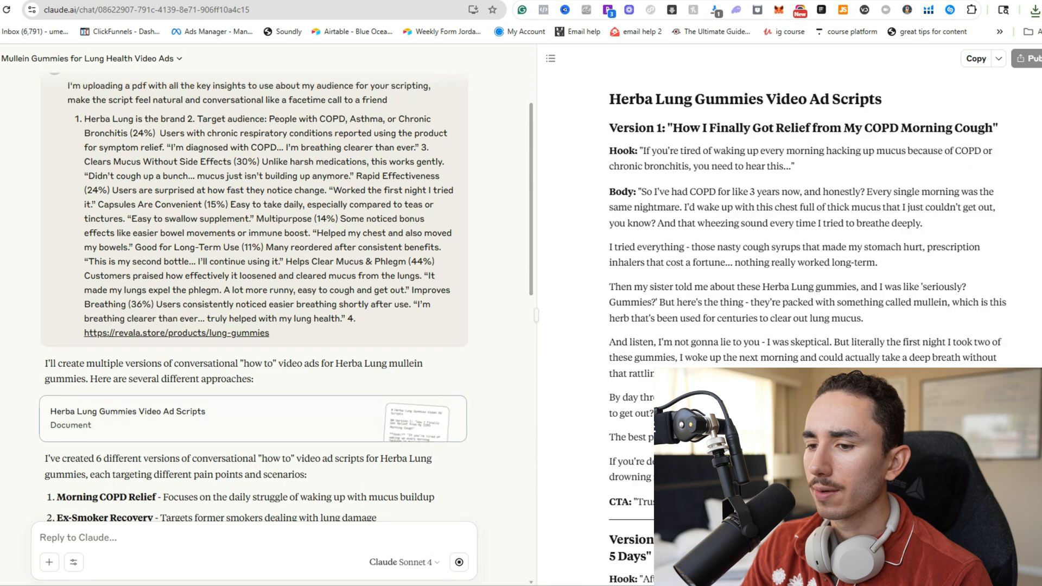
Copy all Herba Lung script versions from the Version 1 hook onward and paste them below the CTA line in the Google Docs document.
left_click_drag(609, 151, 755, 559)
key("ctrl+c")
scroll(771, 353, "down", 20)
scroll(755, 430, "down", 13)
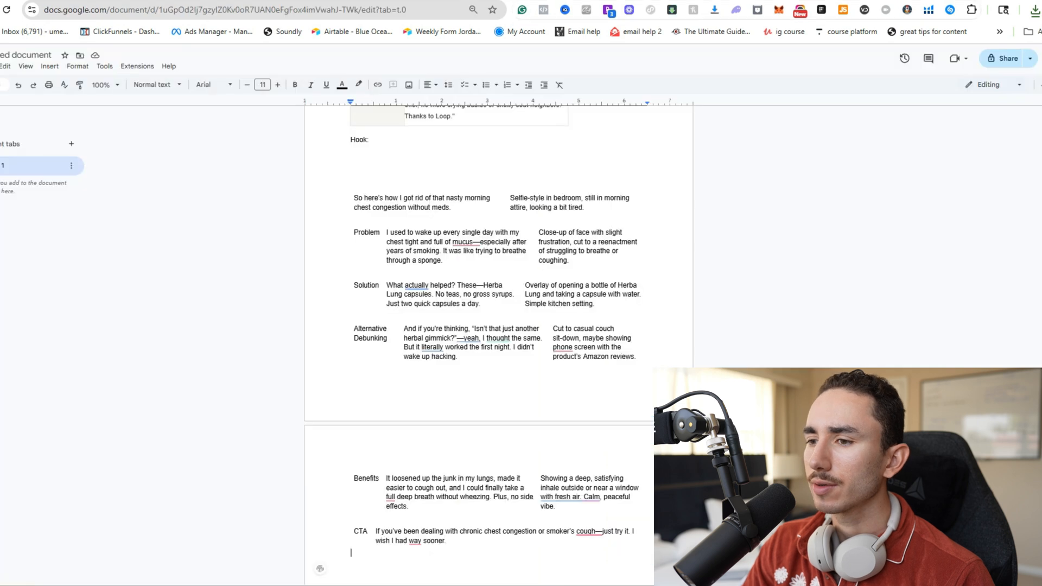
scroll(498, 326, "down", 6)
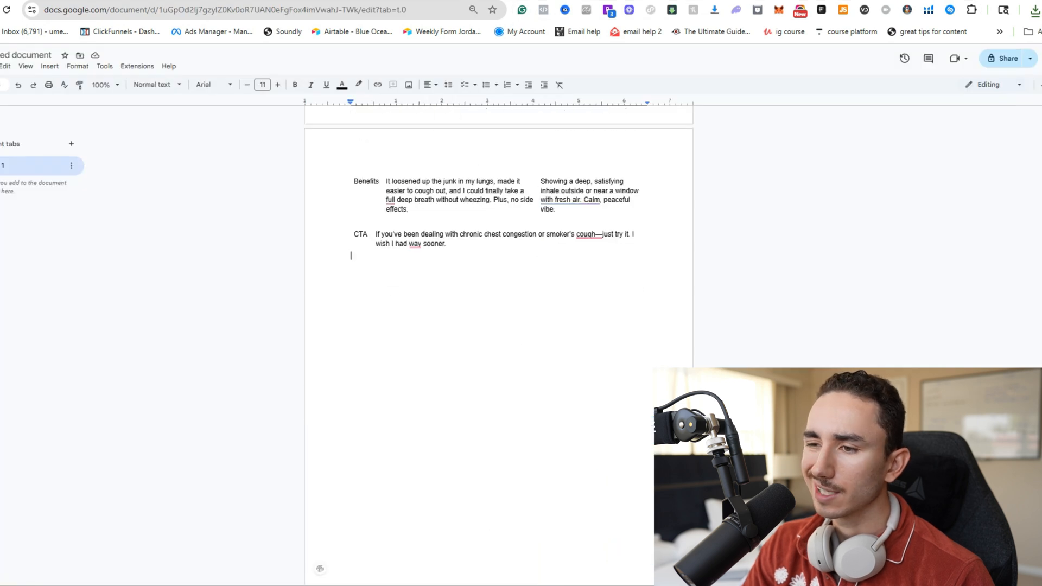
key("ctrl+v")
Review the pasted ChatGPT script and copy its "So here's how I got rid of that nasty morning chest congestion" line directly under "Hook:".
scroll(498, 326, "up", 20)
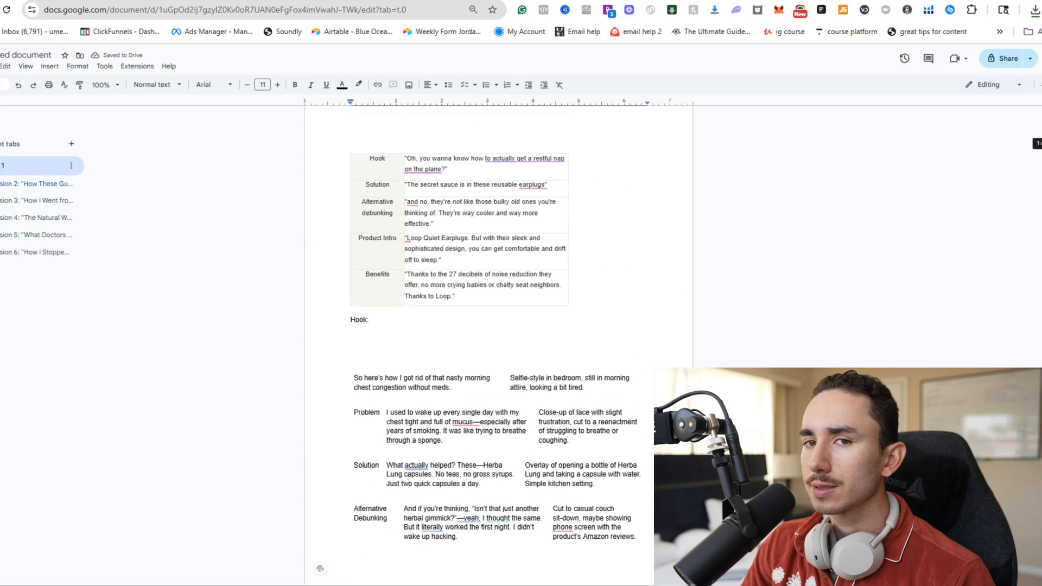
scroll(498, 325, "down", 1)
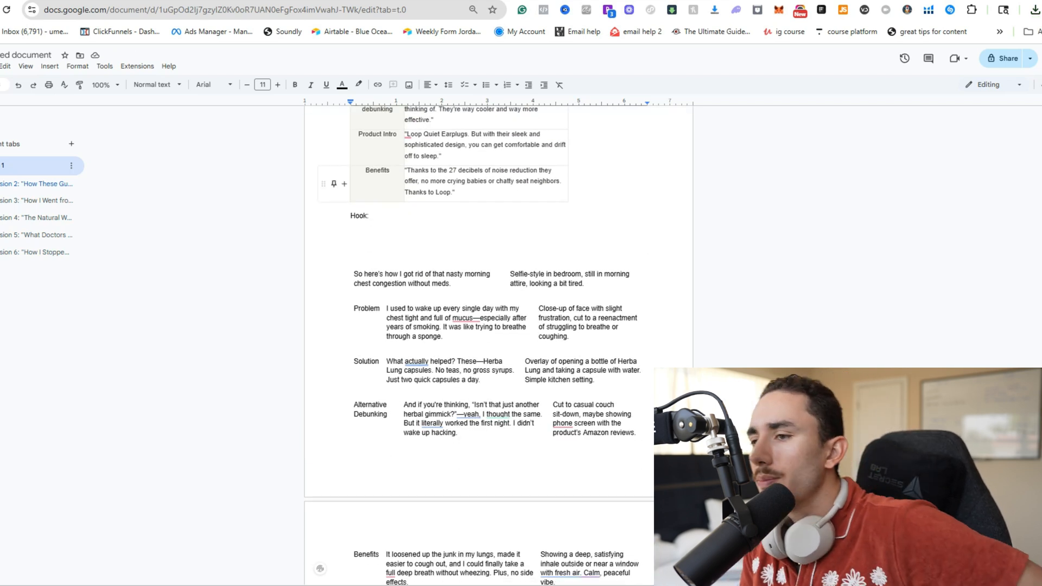
scroll(498, 347, "up", 2)
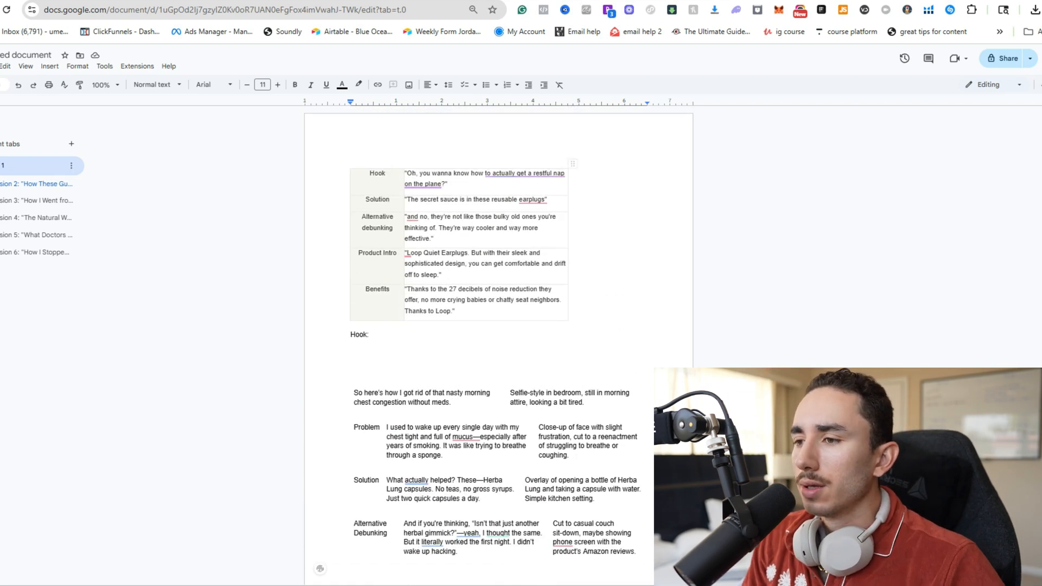
scroll(477, 348, "down", 4)
scroll(478, 347, "up", 1)
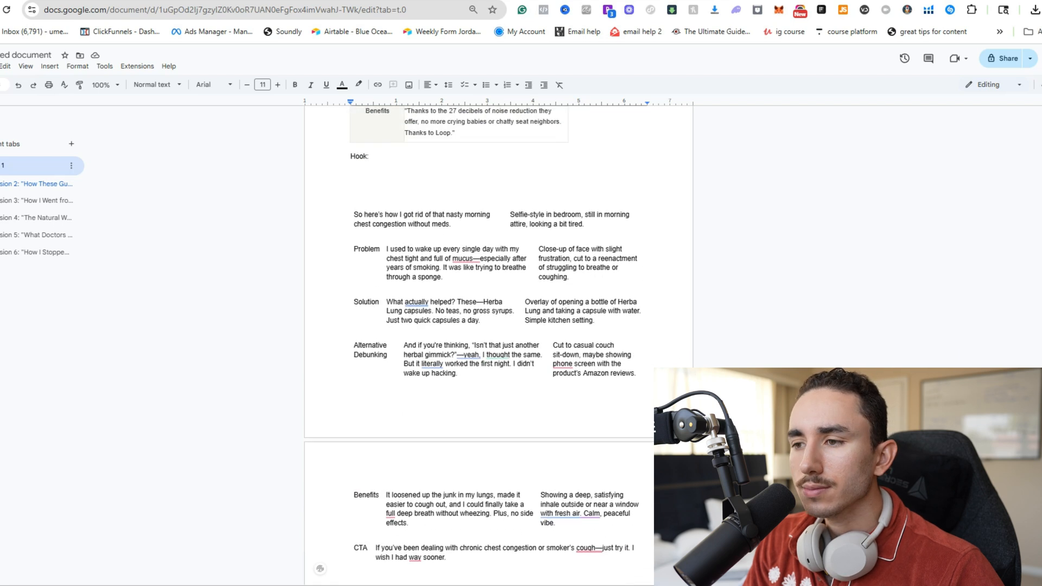
scroll(478, 348, "up", 1)
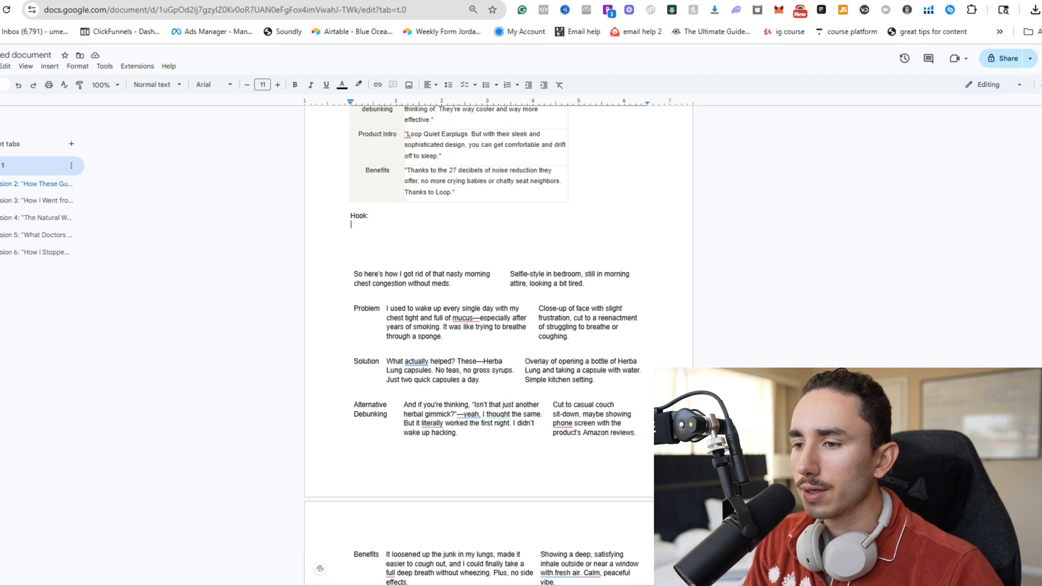
triple_click(392, 274)
key("ctrl+c")
left_click_drag(374, 202, 375, 208)
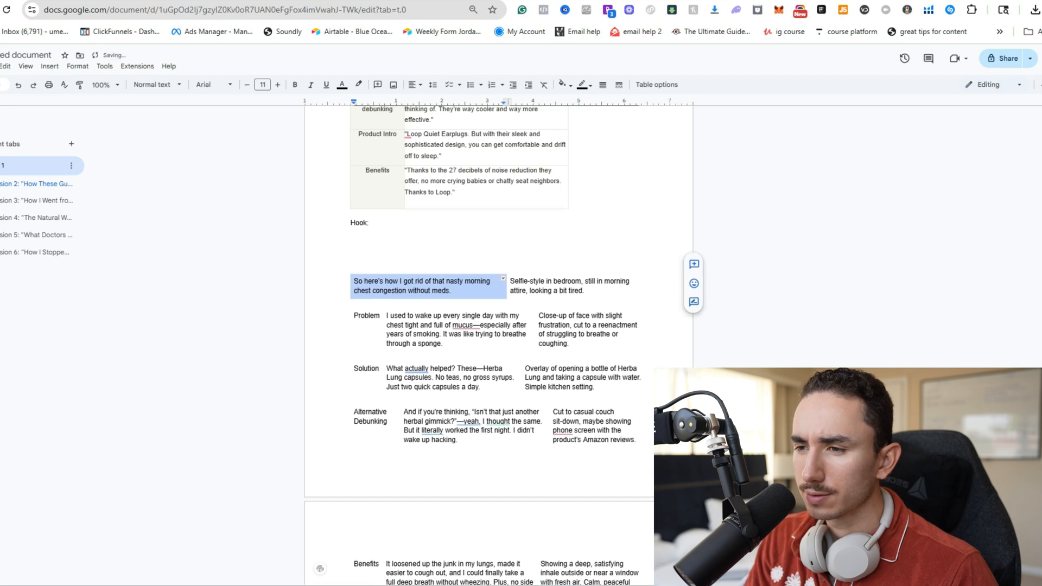
left_click(375, 222)
key("ctrl+v")
Reword the beginning of the line under "Hook:" from "So here's" to "Here's".
left_click(365, 235)
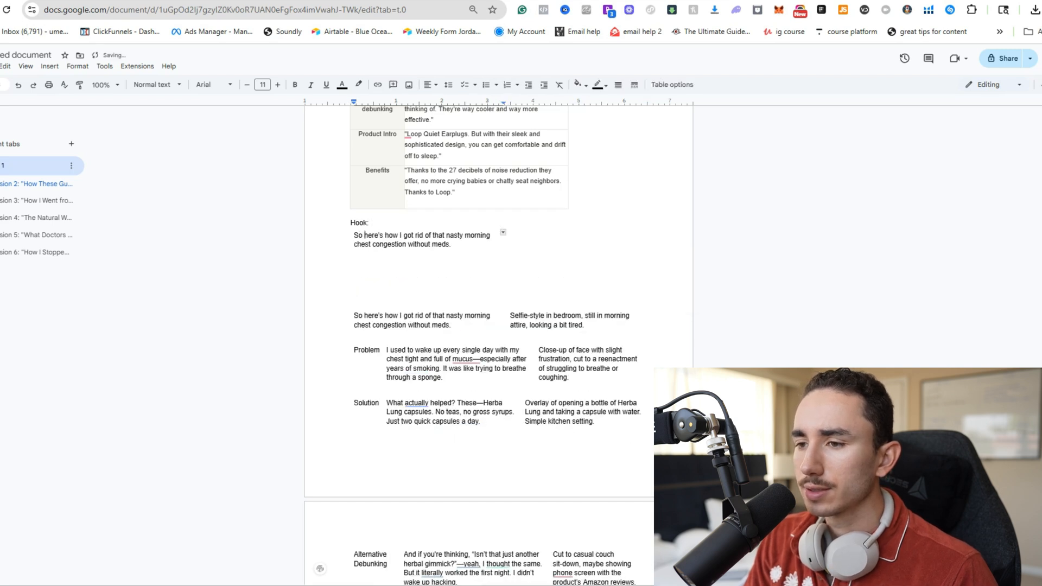
key("shift+Home")
key("BackSpace")
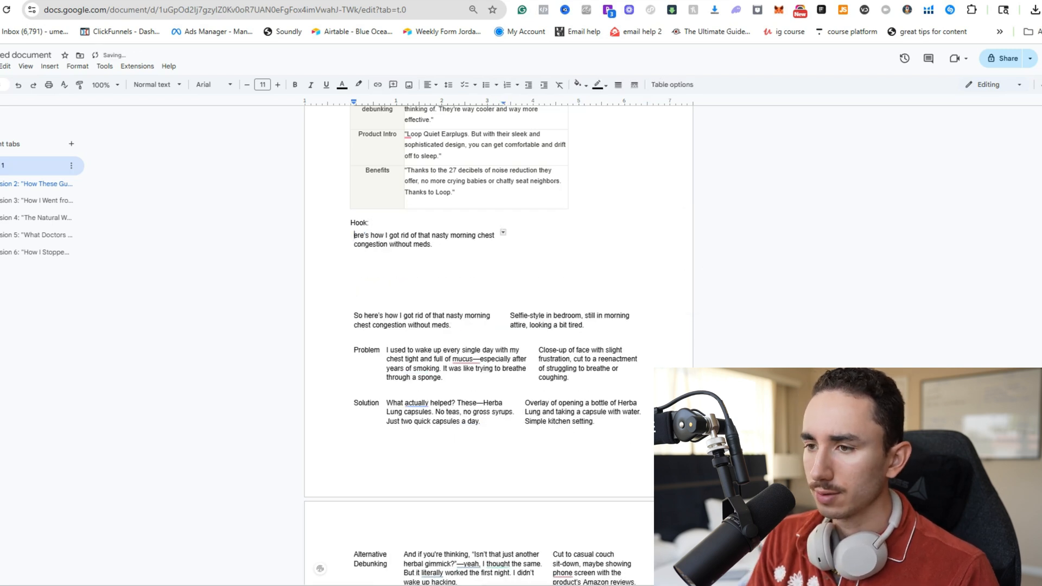
type("H")
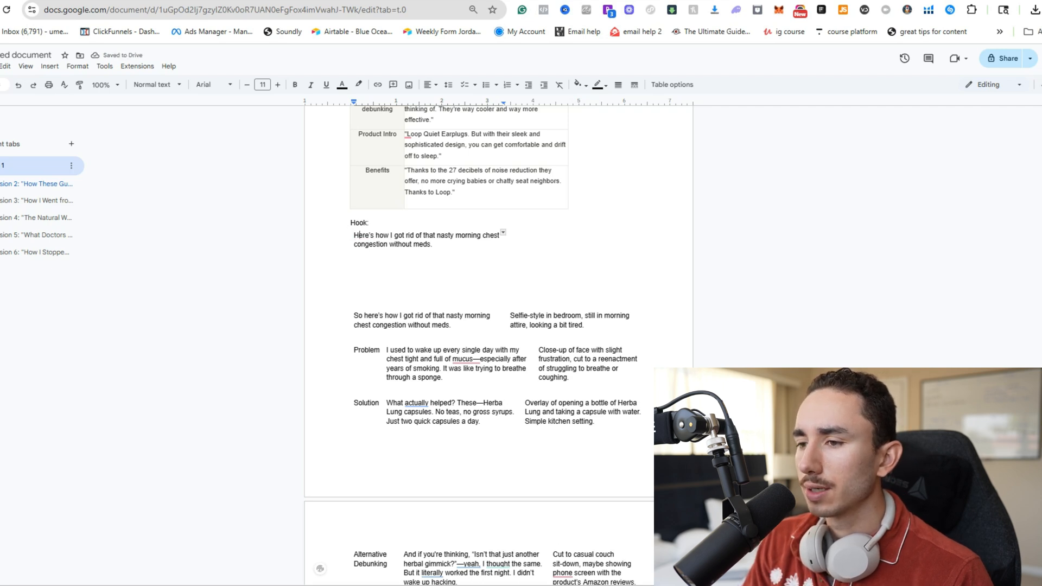
Delete the original "So here's how I got rid of" hook text from the pasted script table.
scroll(420, 257, "down", 1)
triple_click(420, 256)
key("BackSpace")
key("BackSpace")
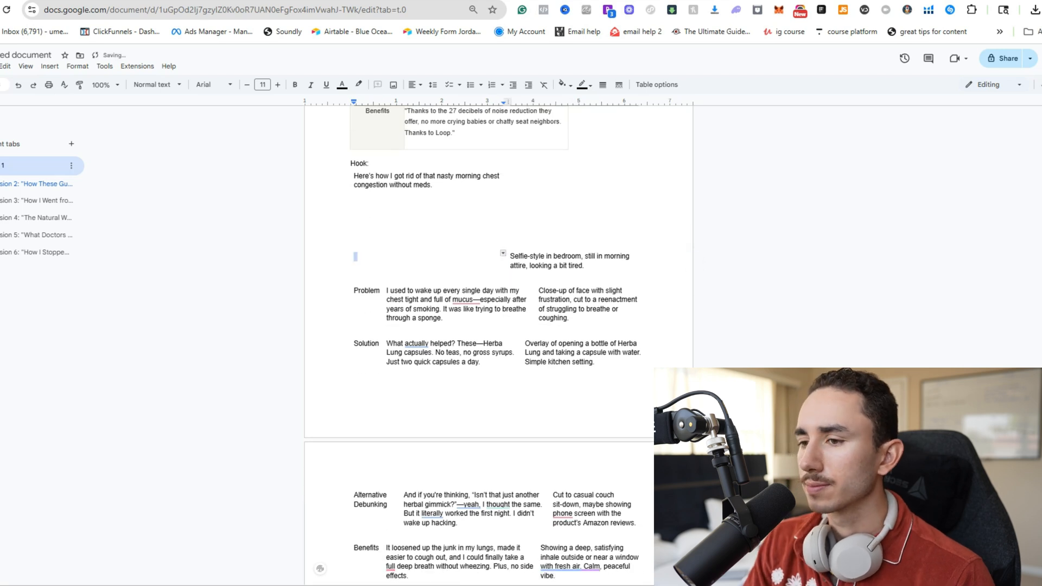
scroll(489, 325, "up", 2)
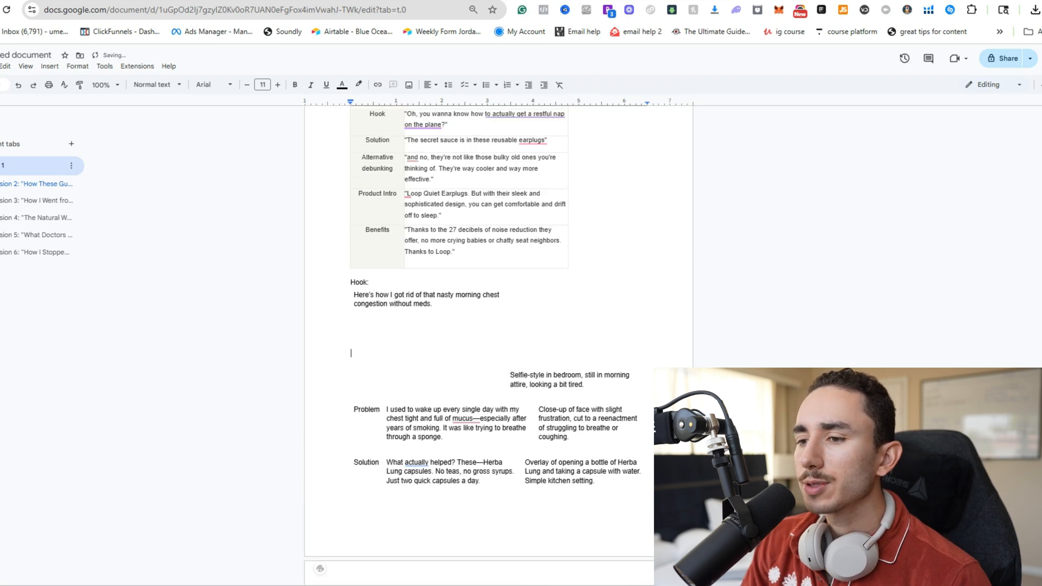
Copy the Problem line up to "mucus" beneath the hook and complete it with ", it felt like trying to breathe through a sponge".
scroll(489, 326, "down", 2)
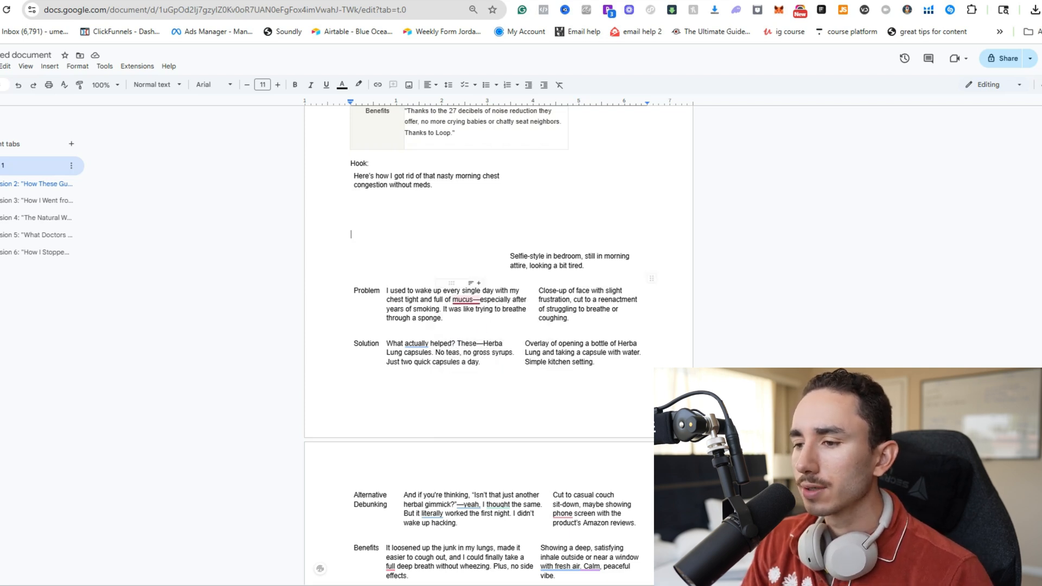
left_click_drag(387, 290, 473, 299)
key("ctrl+c")
left_click(352, 198)
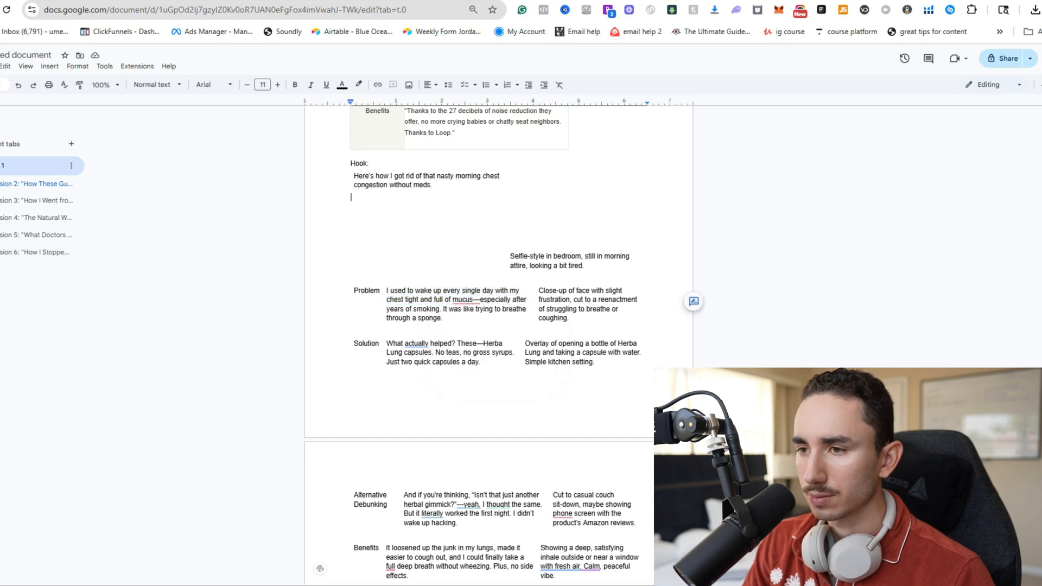
key("ctrl+v")
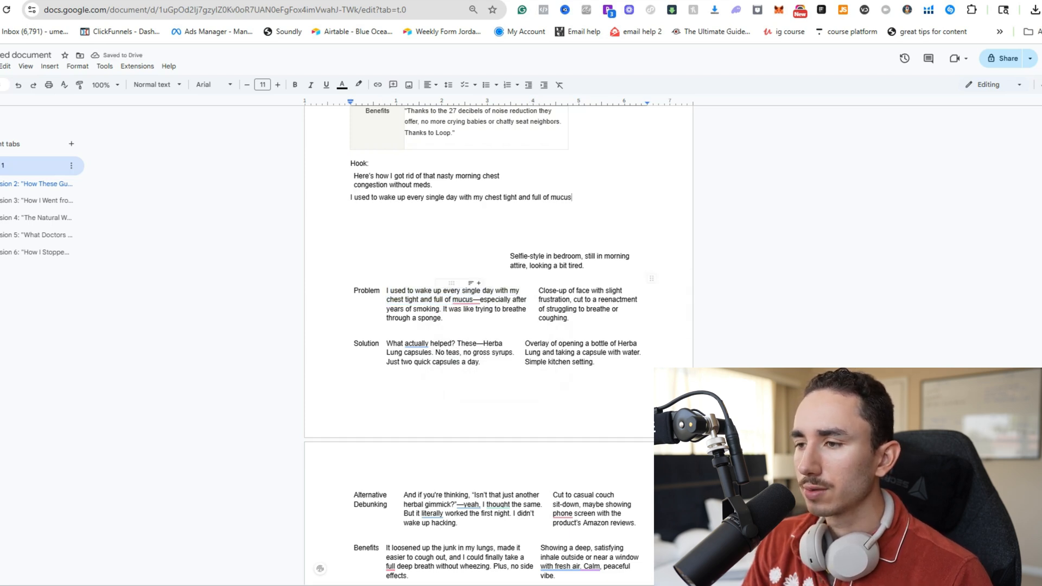
type(", ")
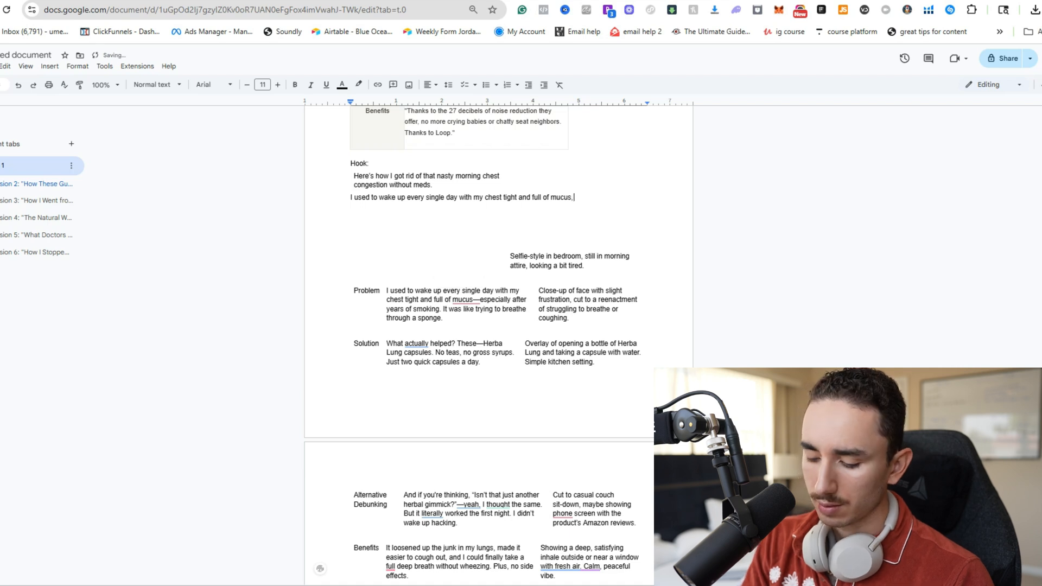
type("it felt like tr")
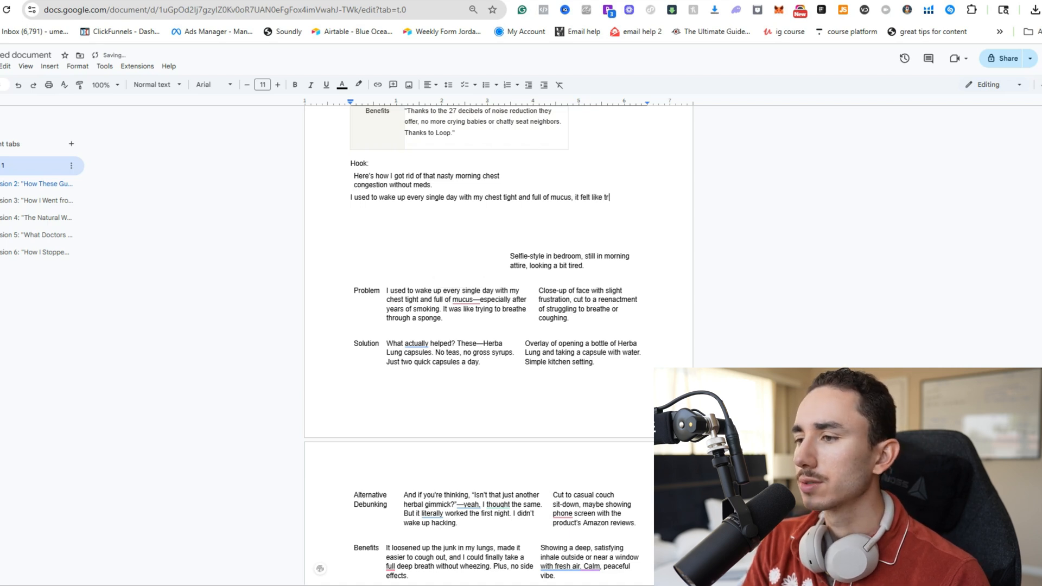
type("ying to breathre through a sponge")
Copy the Solution text from "What actually helped?" to "two quick capsules a day" and paste it below the problem sentence.
scroll(421, 258, "down", 1)
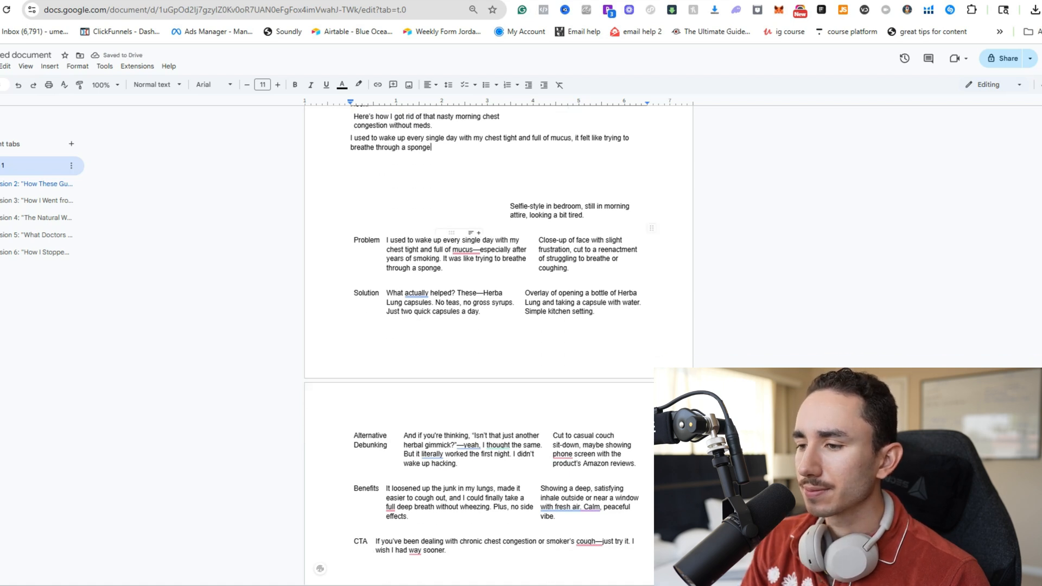
left_click_drag(481, 311, 387, 294)
key("ctrl+c")
left_click(380, 166)
key("ctrl+v")
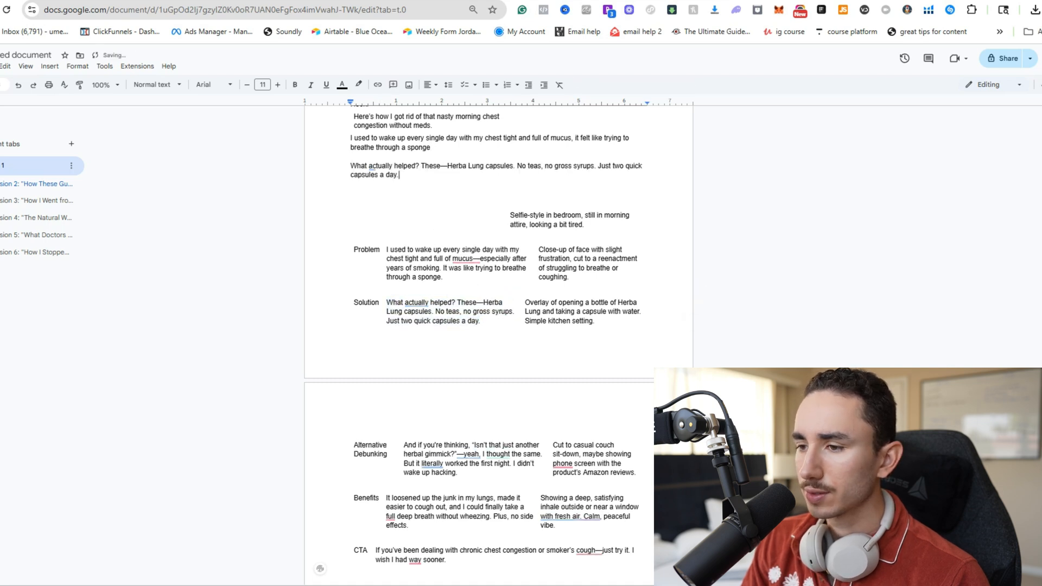
Copy the Alternative Debunking text starting "And if you're thinking" and paste it below the solution paragraph.
scroll(488, 326, "down", 3)
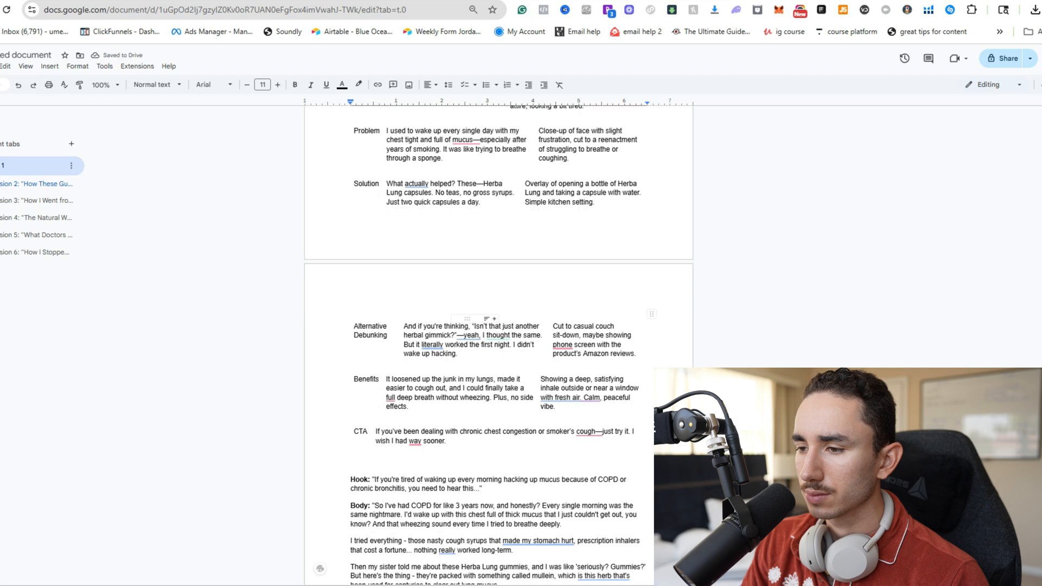
triple_click(438, 335)
scroll(439, 335, "up", 3)
key("ctrl+c")
left_click(355, 253)
key("ctrl+v")
scroll(356, 252, "up", 3)
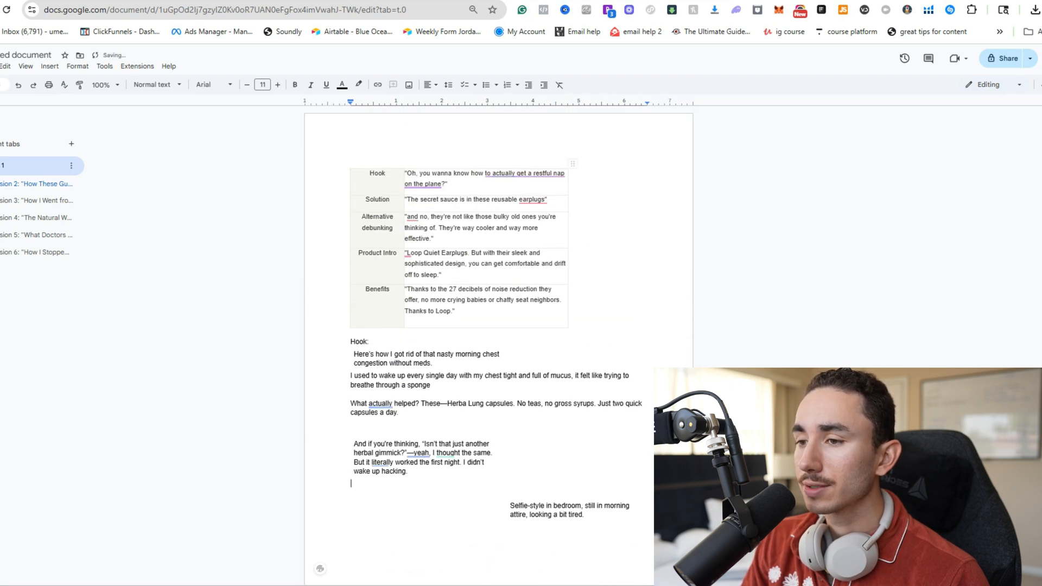
Delete the space between "another" and "herbal" in the pasted debunking paragraph.
scroll(489, 326, "down", 3)
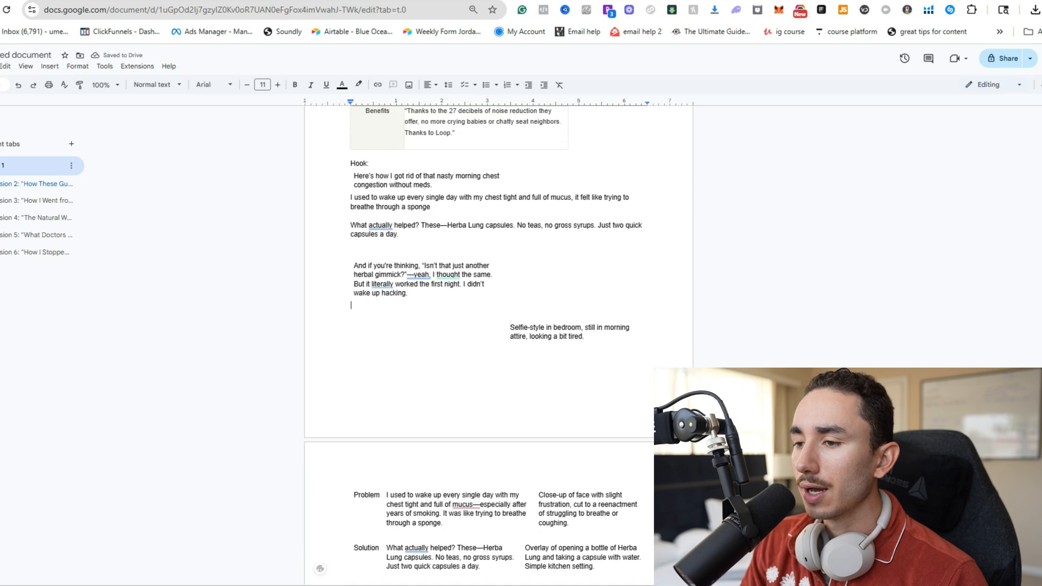
left_click(355, 275)
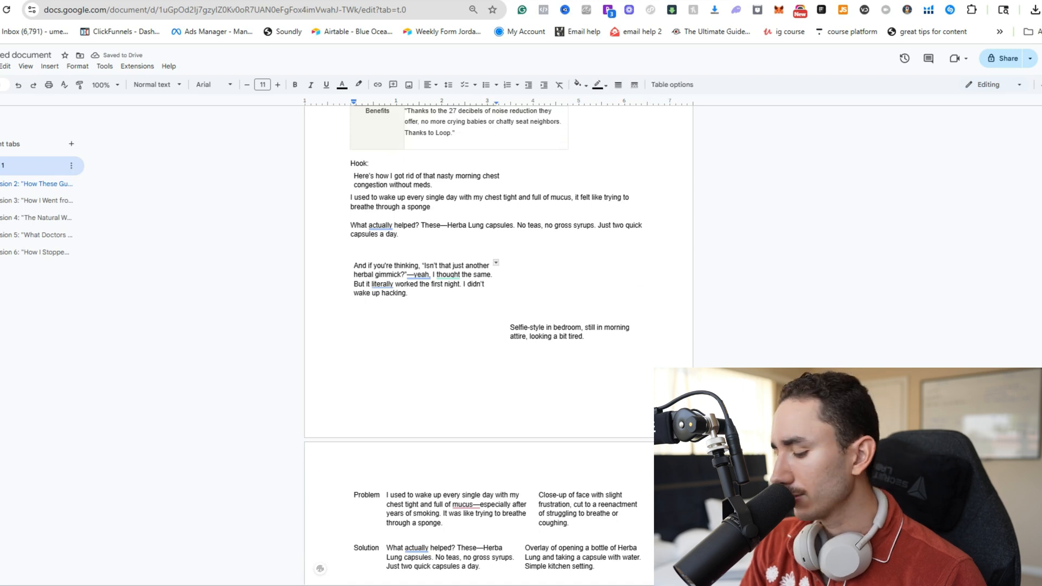
key("BackSpace")
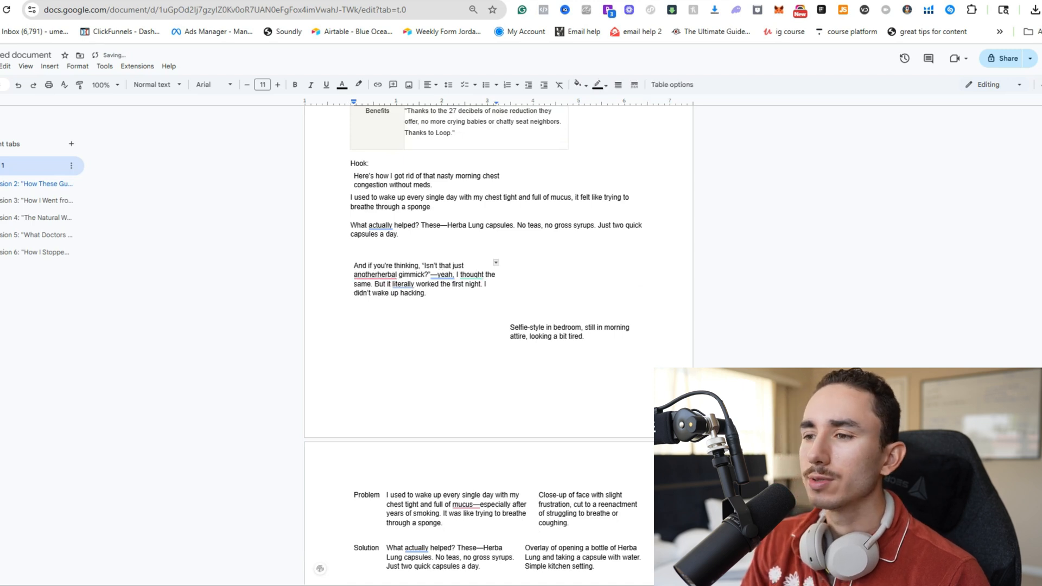
Switch to the gummies research document and skim its customer benefits, pain points, desired outcomes and objections.
key("ctrl+Tab")
scroll(498, 325, "down", 20)
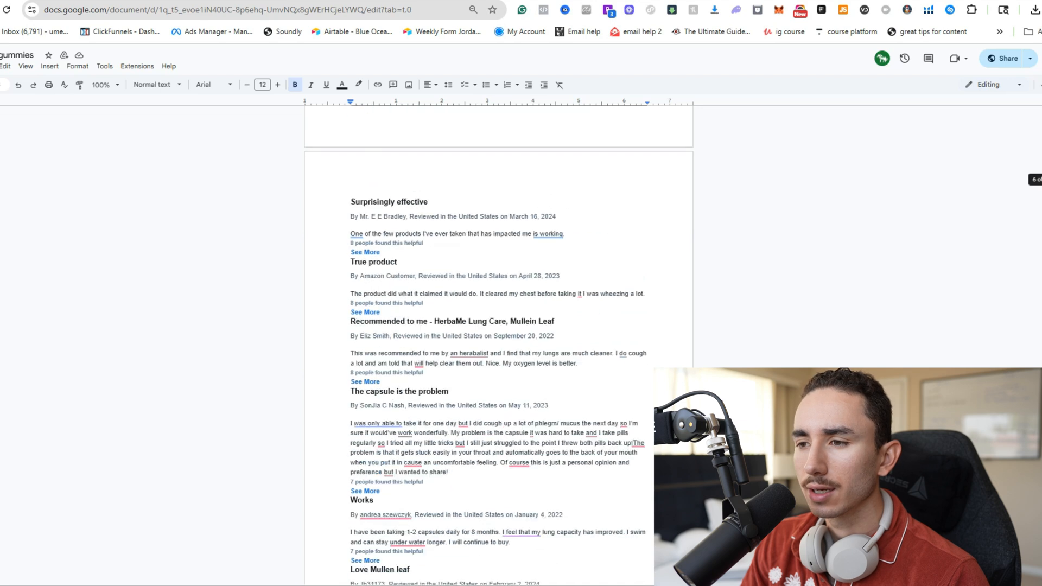
scroll(498, 326, "down", 20)
scroll(499, 325, "down", 20)
scroll(498, 326, "down", 15)
scroll(499, 326, "down", 20)
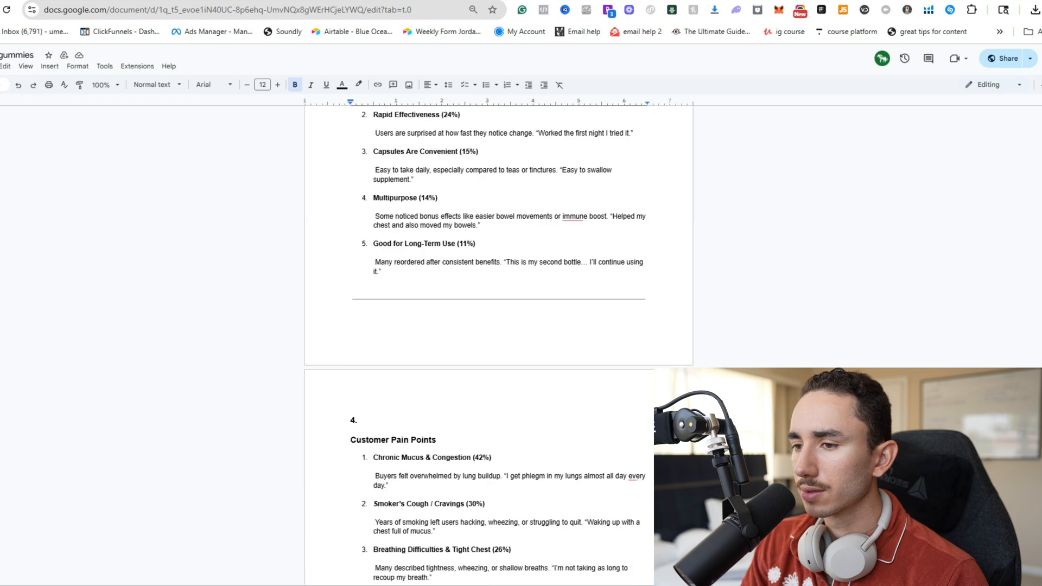
scroll(498, 326, "down", 8)
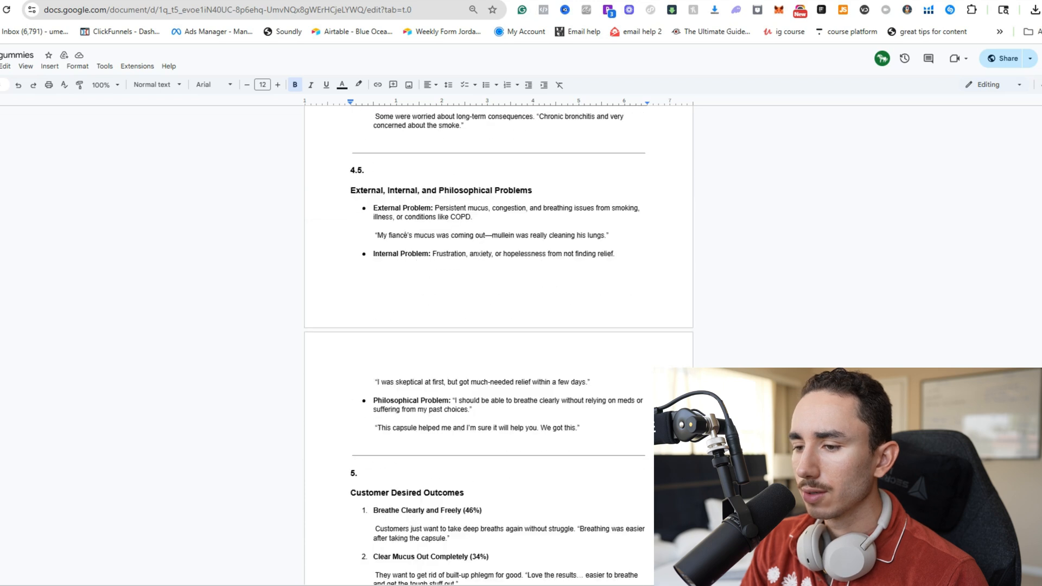
scroll(498, 326, "up", 3)
scroll(499, 325, "down", 11)
scroll(498, 325, "down", 8)
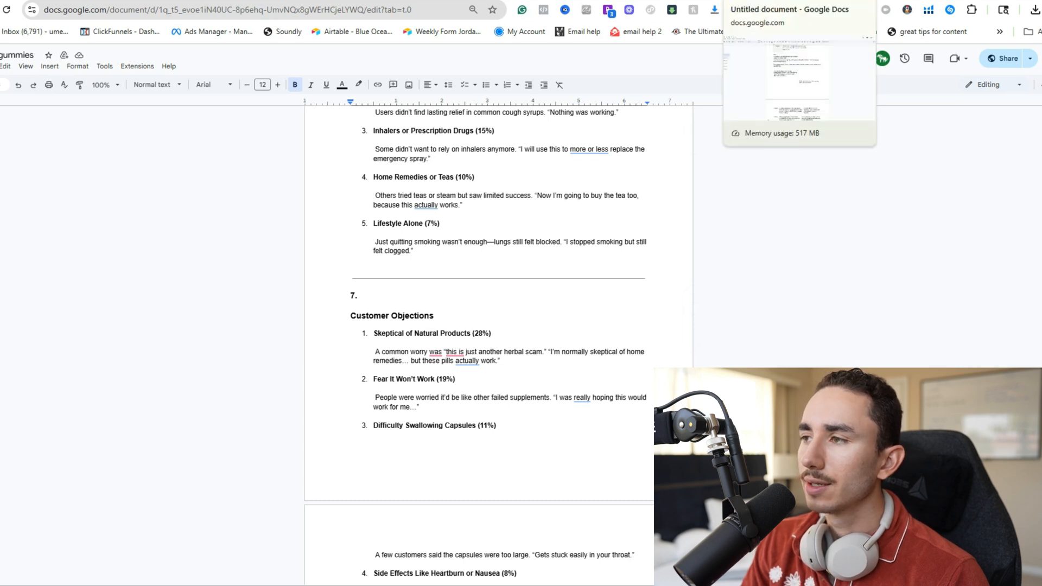
Return to the script document and delete the leftover selfie scene, Problem, Solution and Alternative Debunking rows above Benefits.
left_click(771, 1)
scroll(499, 326, "down", 1)
scroll(498, 326, "down", 1)
left_click_drag(585, 218, 591, 489)
key("ctrl+shift+i")
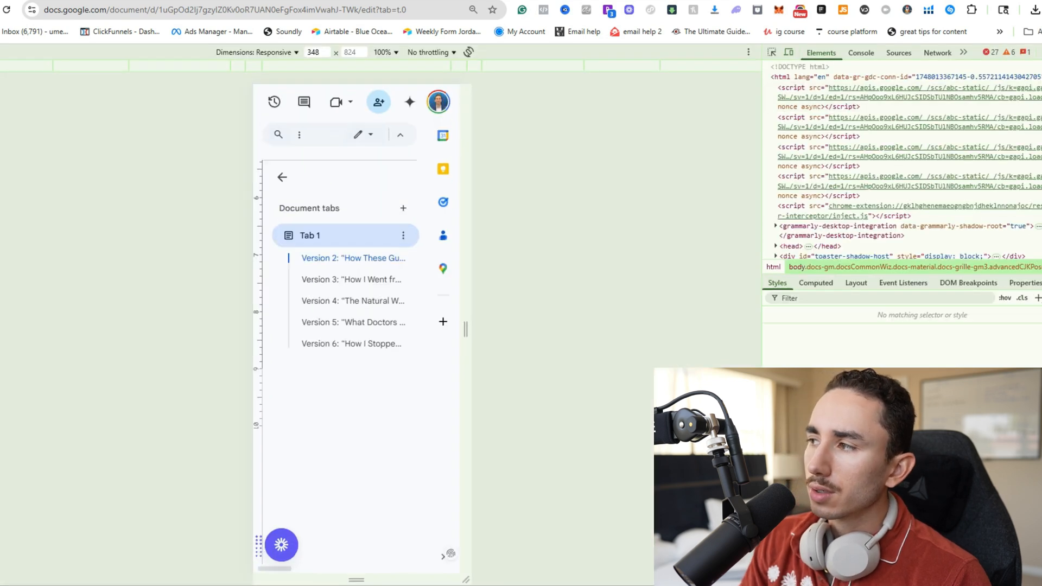
key("ctrl+shift+i")
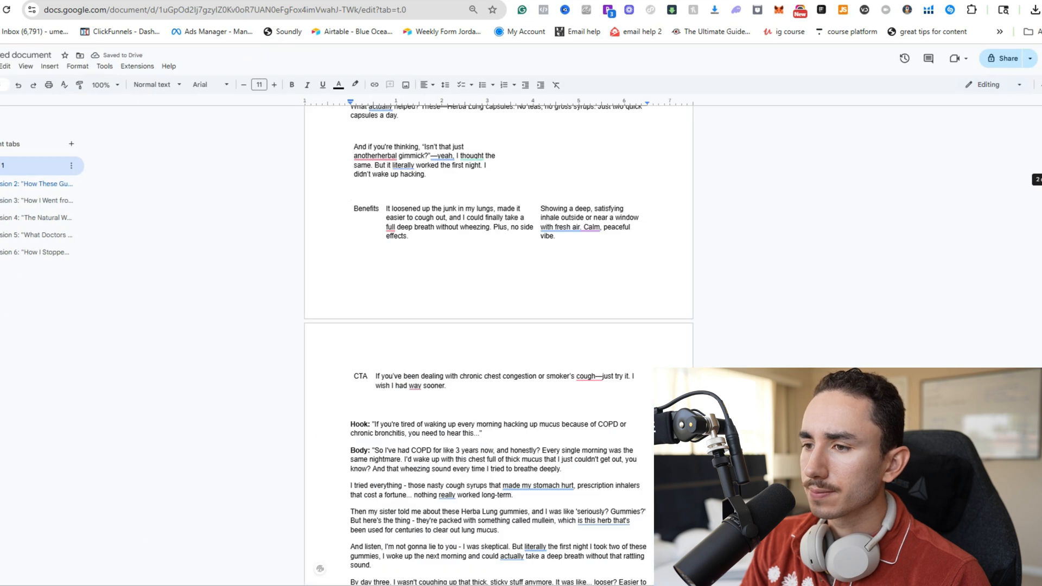
Copy the Benefits text starting "It loosened up the junk in my lungs" and paste it in place of the debunking paragraph.
scroll(498, 345, "up", 1)
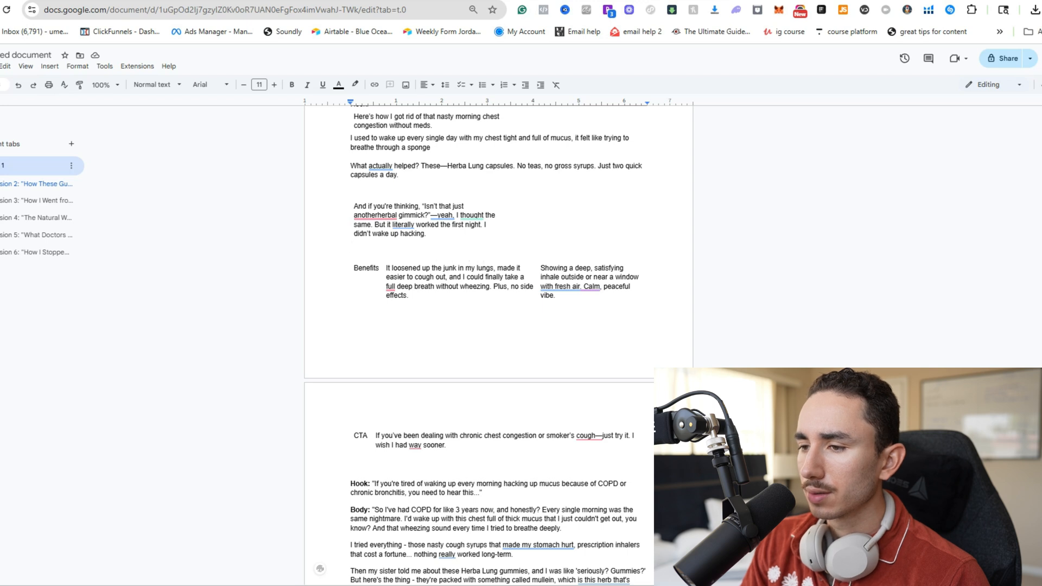
left_click_drag(383, 282, 435, 299)
left_click(427, 234)
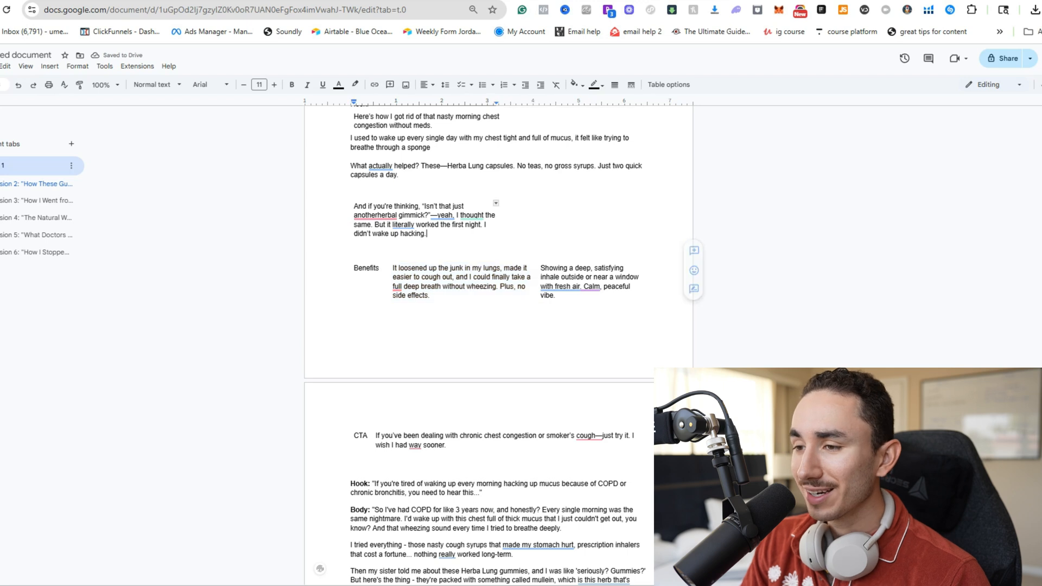
key("Return")
key("Return")
key("ctrl+v")
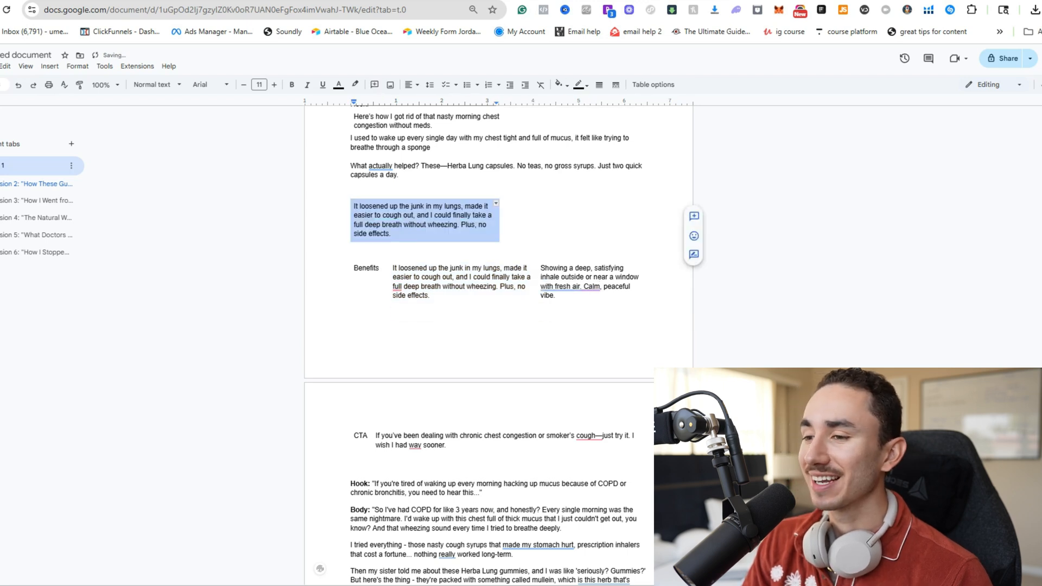
left_click(428, 234)
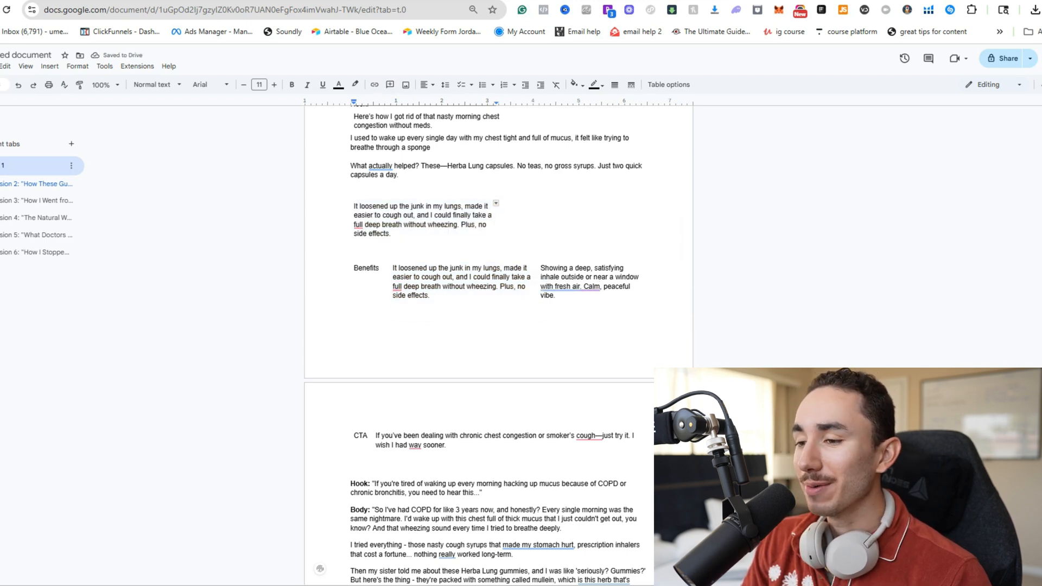
Delete the leftover Benefits row with its "Showing a deep, satisfying inhale" scene description above the CTA row.
left_click_drag(393, 268, 435, 297)
left_click(354, 268)
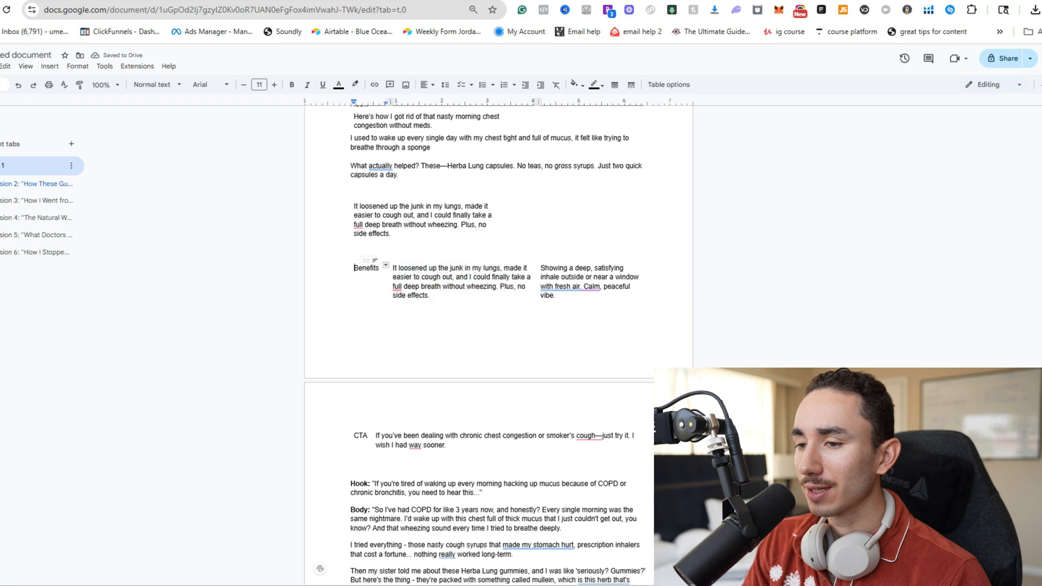
left_click_drag(350, 268, 467, 313)
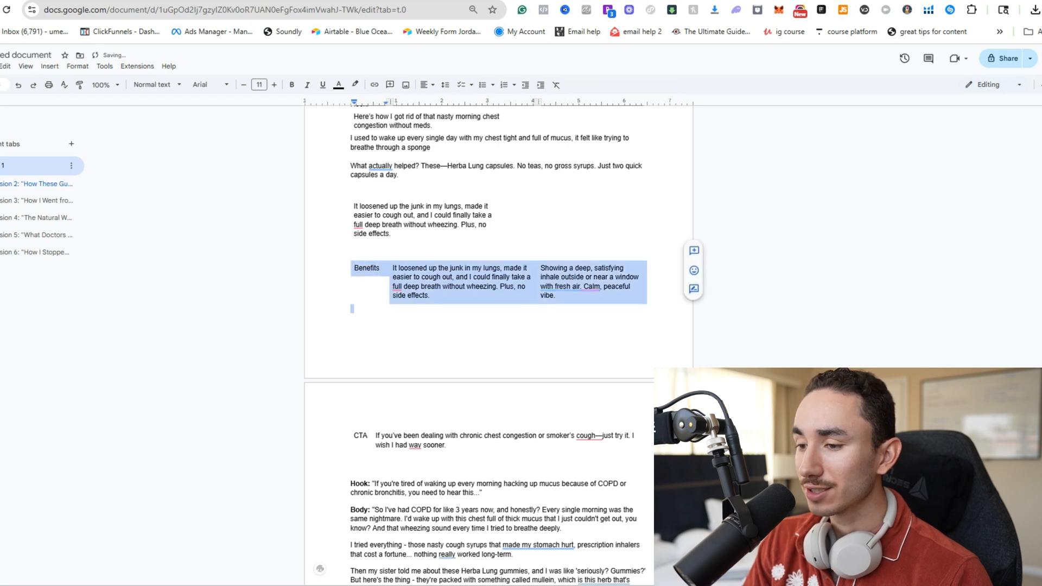
key("BackSpace")
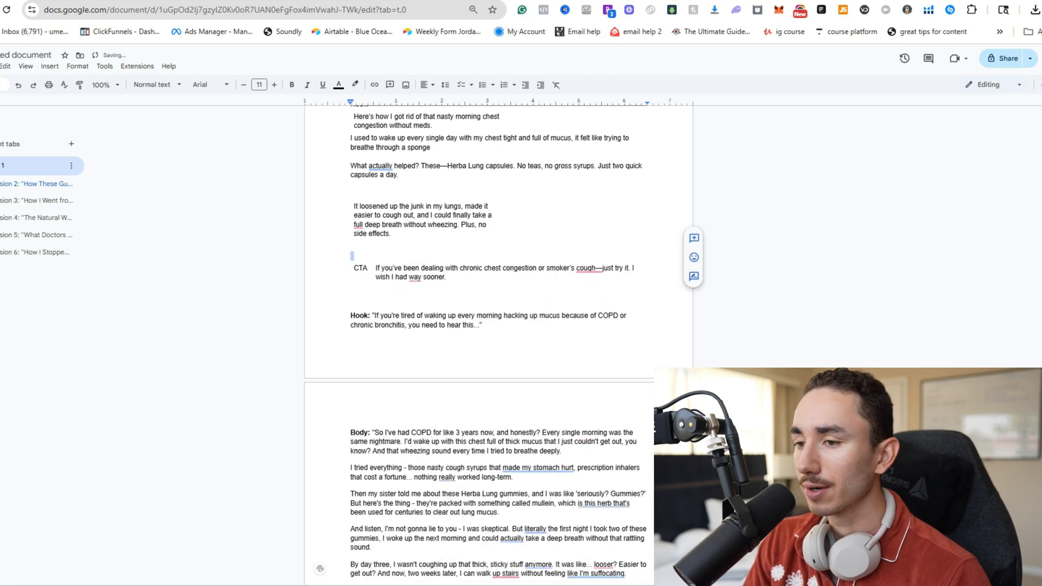
left_click(504, 250)
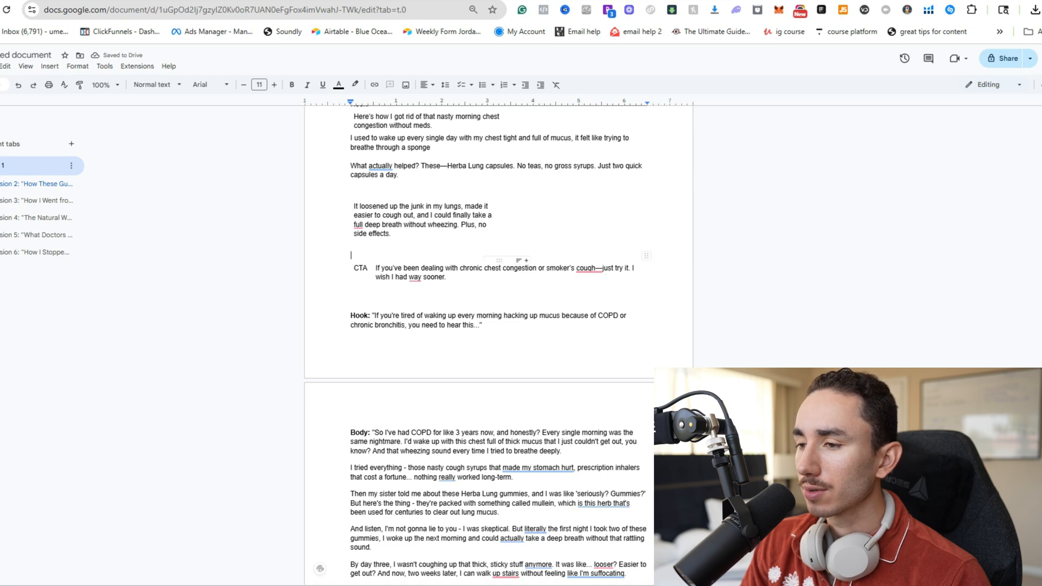
Remove "or smoker's cough—" from the CTA sentence and cut the shortened sentence out of its row.
left_click_drag(537, 268, 602, 269)
key("BackSpace")
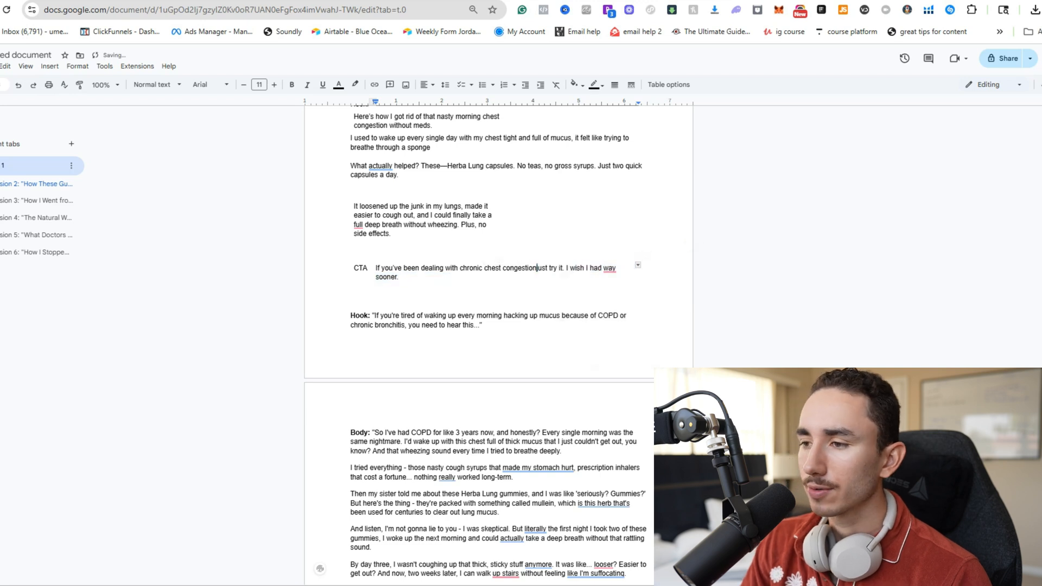
key("ctrl+a")
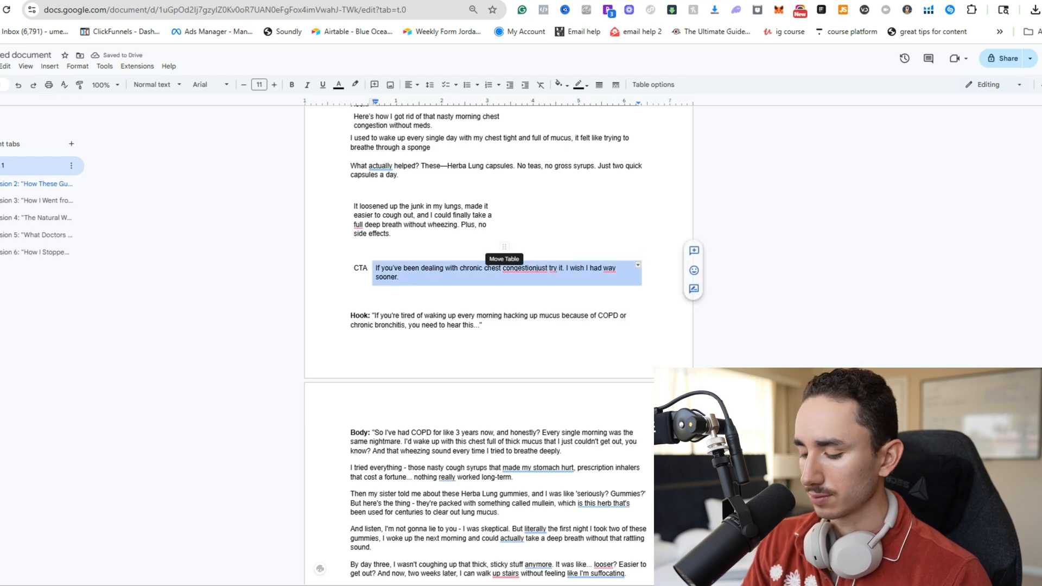
key("BackSpace")
Delete the leftover CTA label and paste the cut CTA sentence over the boxed benefits text.
left_click(362, 268)
key("ctrl+a")
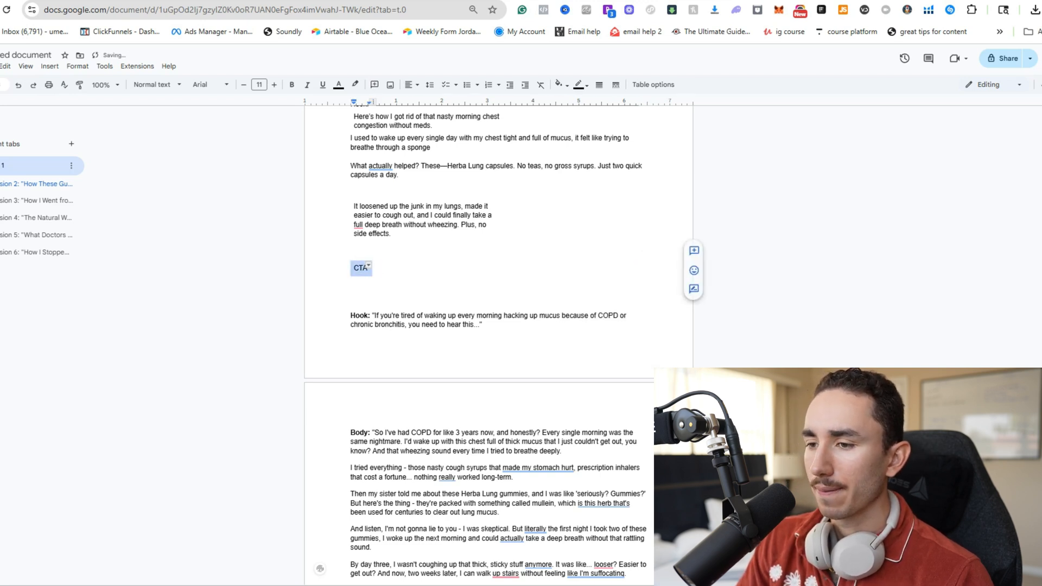
key("BackSpace")
left_click(391, 234)
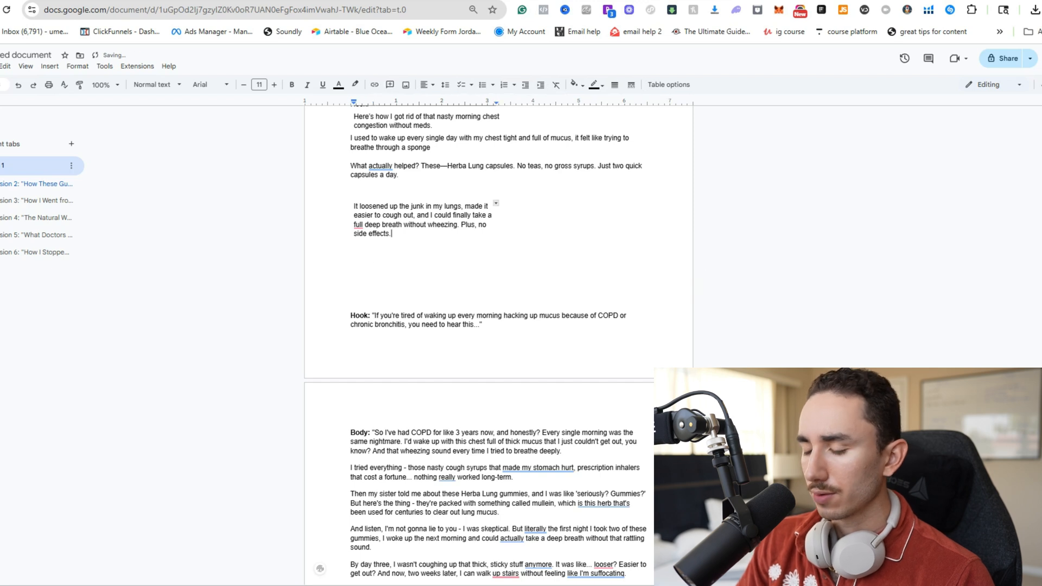
key("Return")
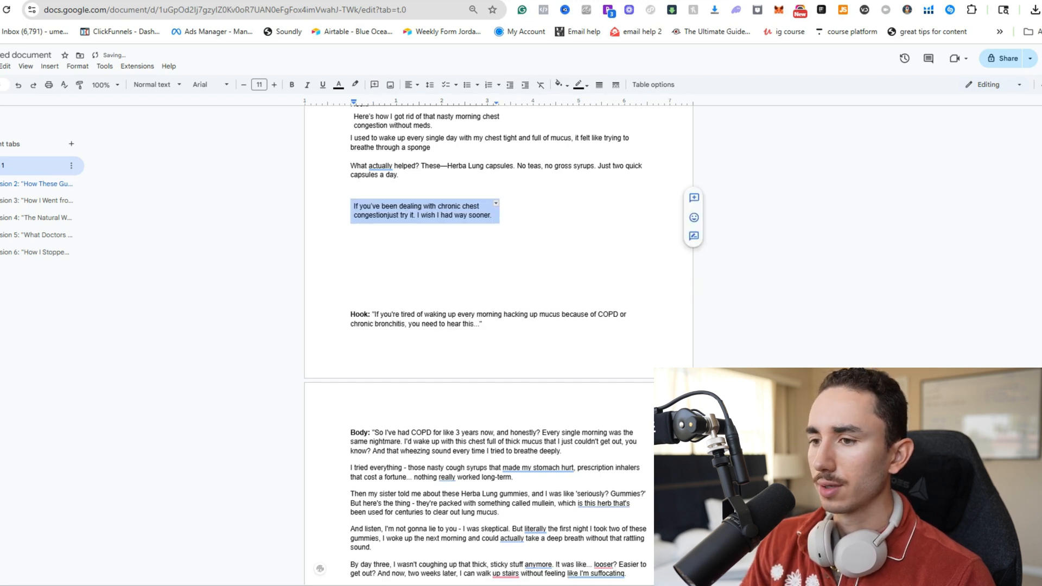
left_click(453, 216)
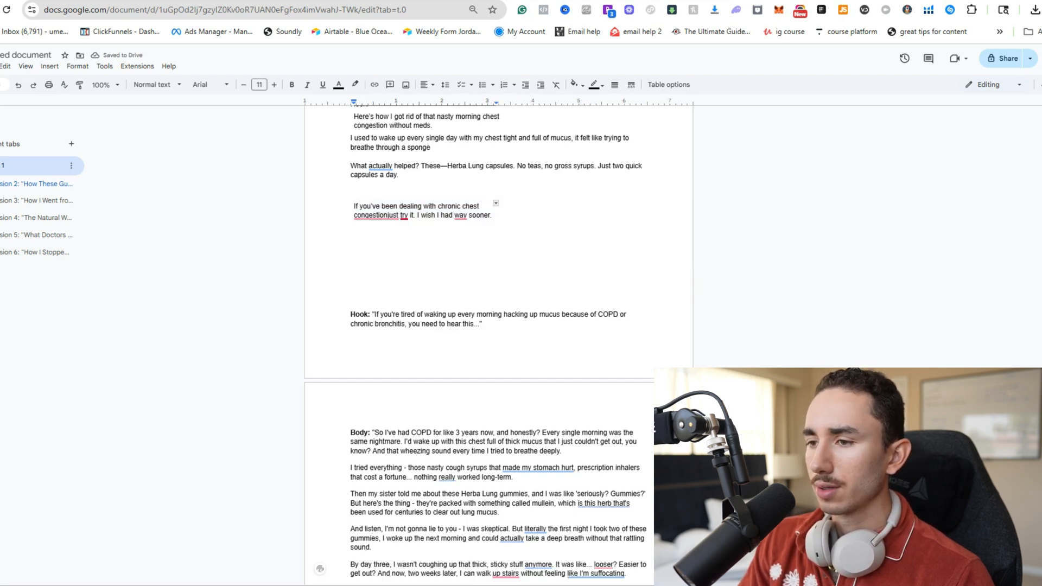
Separate "congestion" and "just" with a space and delete "I wish I had way sooner." from the CTA sentence.
mouse_move(383, 215)
left_click(375, 242)
left_click_drag(494, 216, 418, 215)
key("BackSpace")
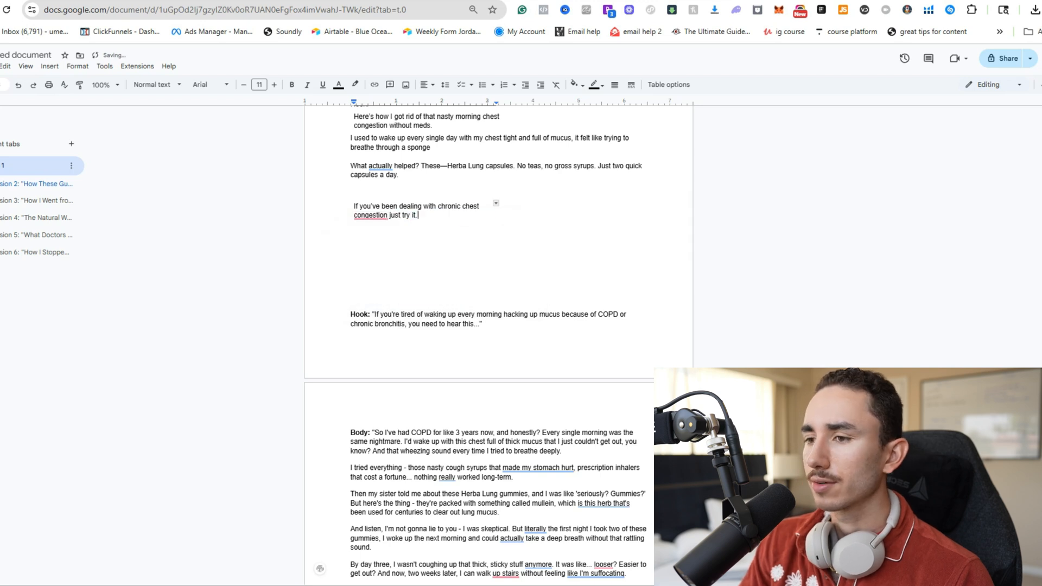
Move the "If you've been dealing with chronic chest congestion just try it" sentence out of its table to directly below the solution paragraph.
left_click_drag(415, 216, 356, 207)
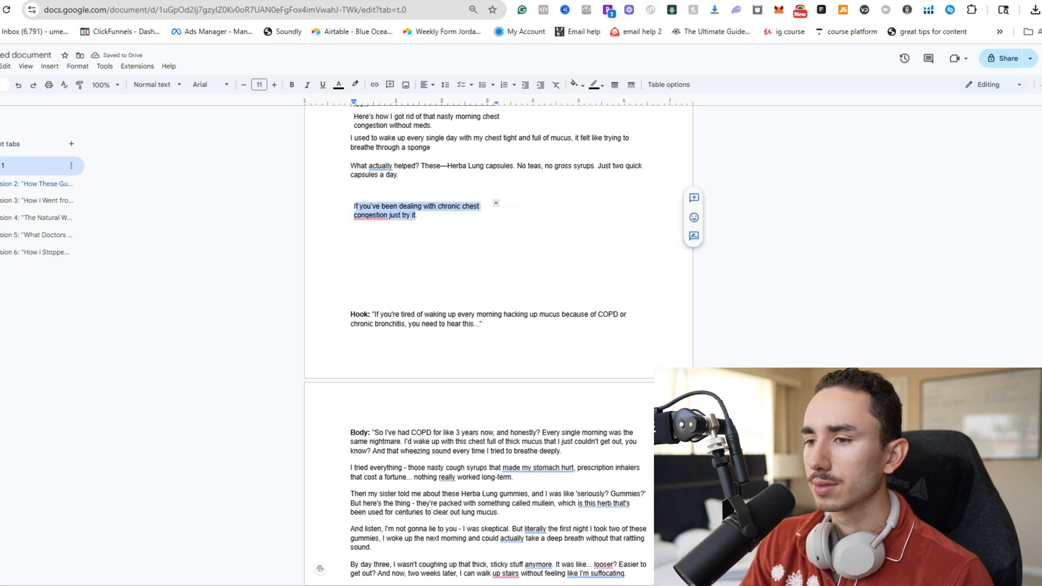
key("ctrl+c")
left_click(352, 185)
key("ctrl+v")
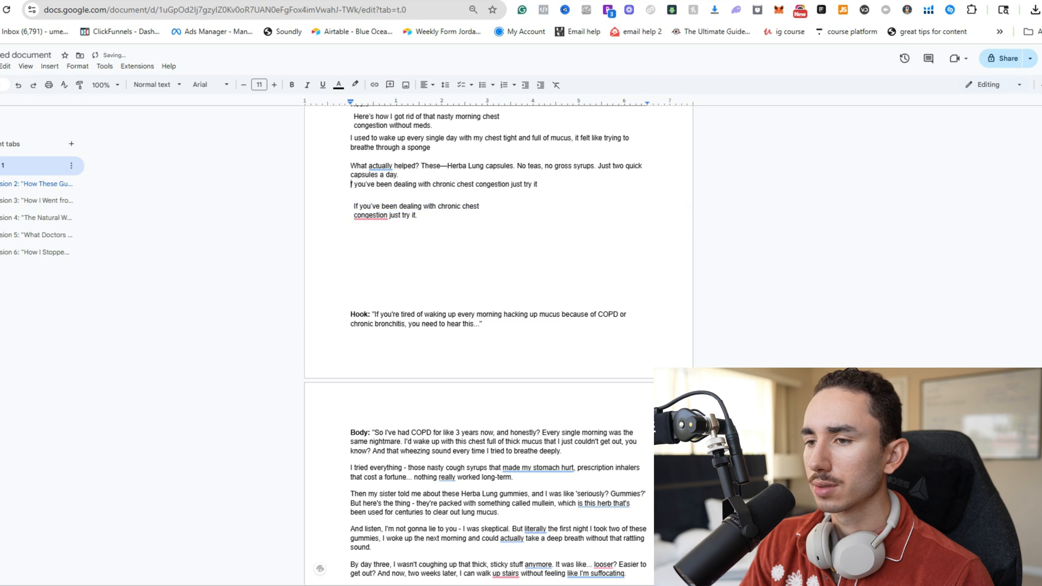
type("I")
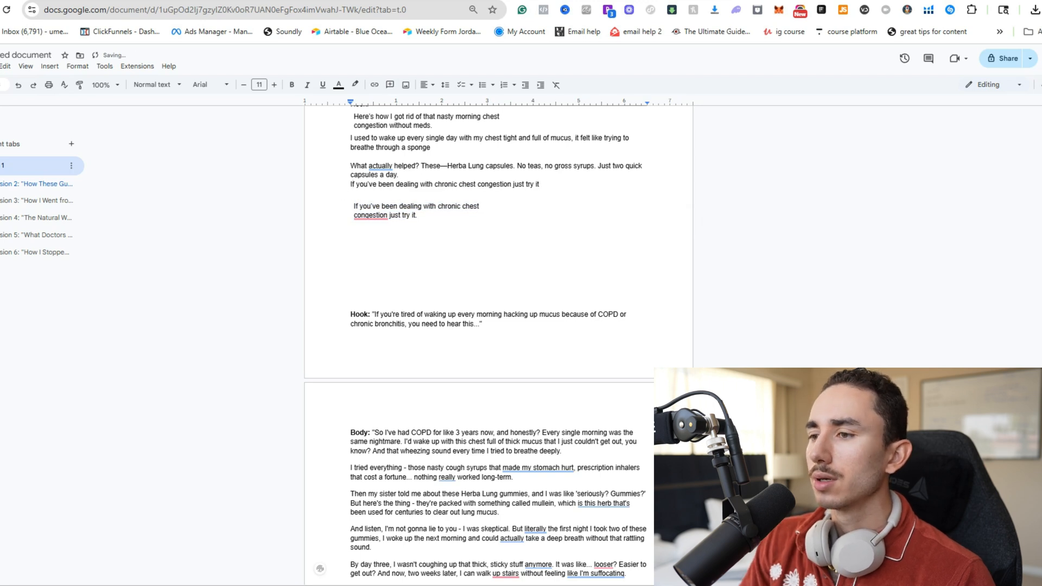
left_click_drag(356, 206, 420, 238)
key("BackSpace")
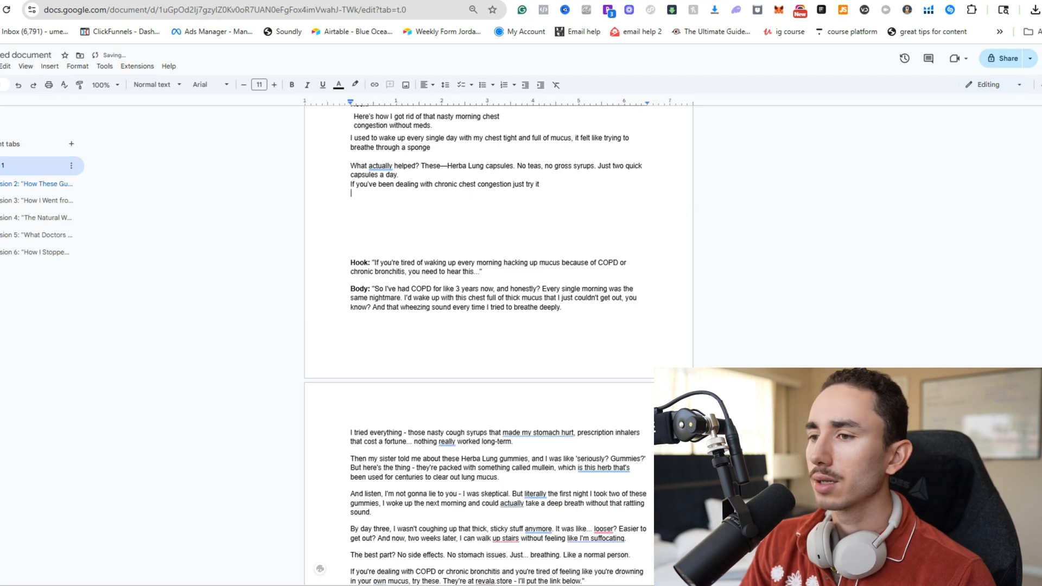
Copy the Benefits text from the ChatGPT script and paste it as a separate paragraph between the solution and CTA lines.
scroll(421, 239, "up", 2)
left_click(399, 293)
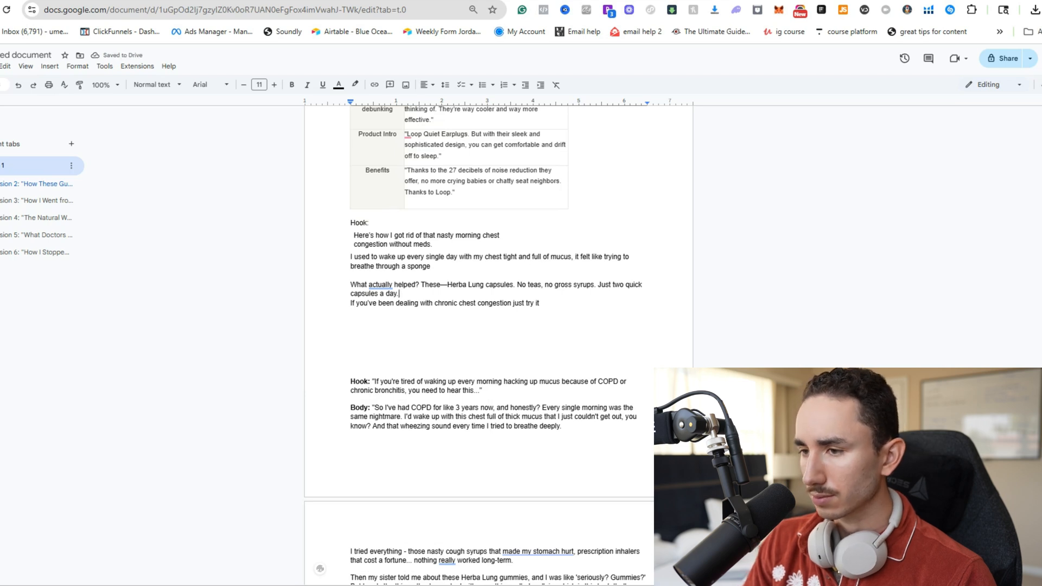
key("Return")
key("Return")
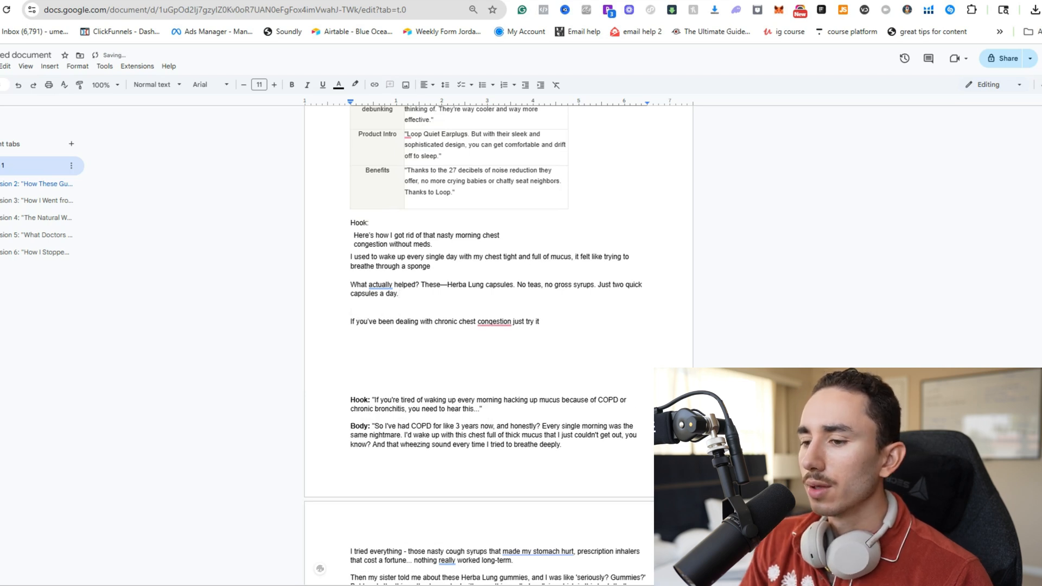
scroll(499, 345, "down", 3)
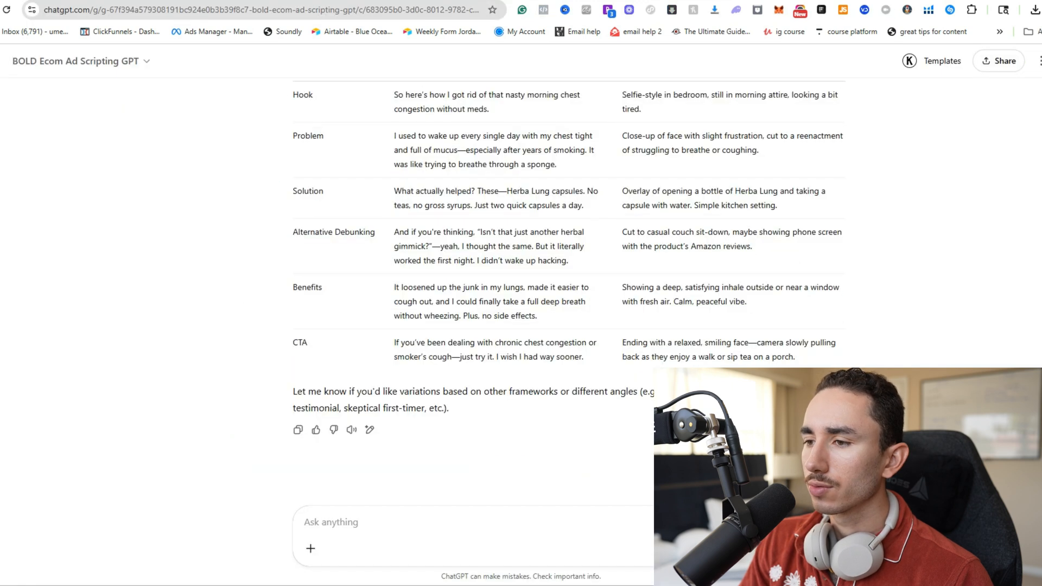
left_click_drag(395, 288, 539, 316)
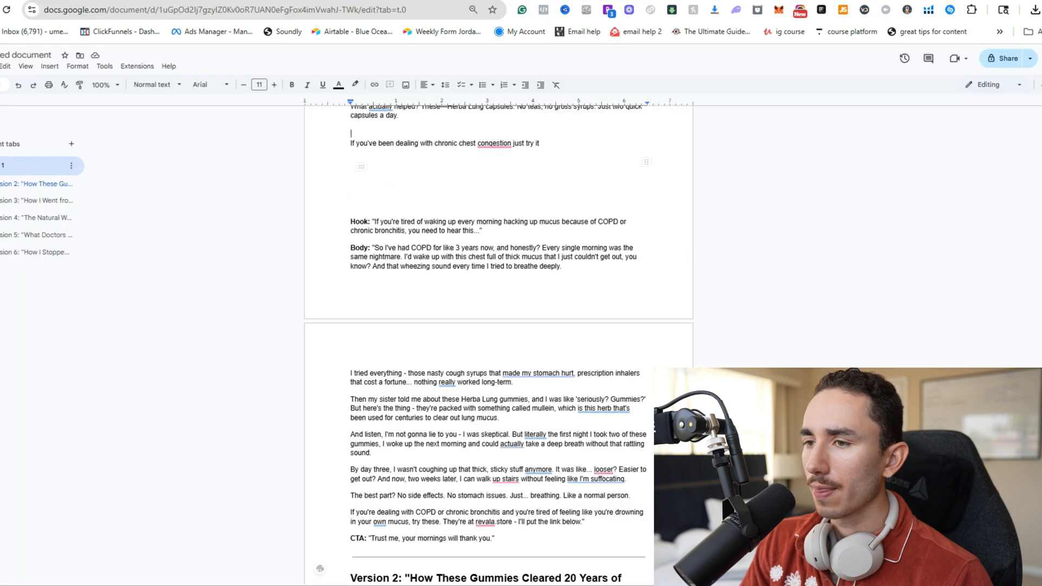
key("ctrl+v")
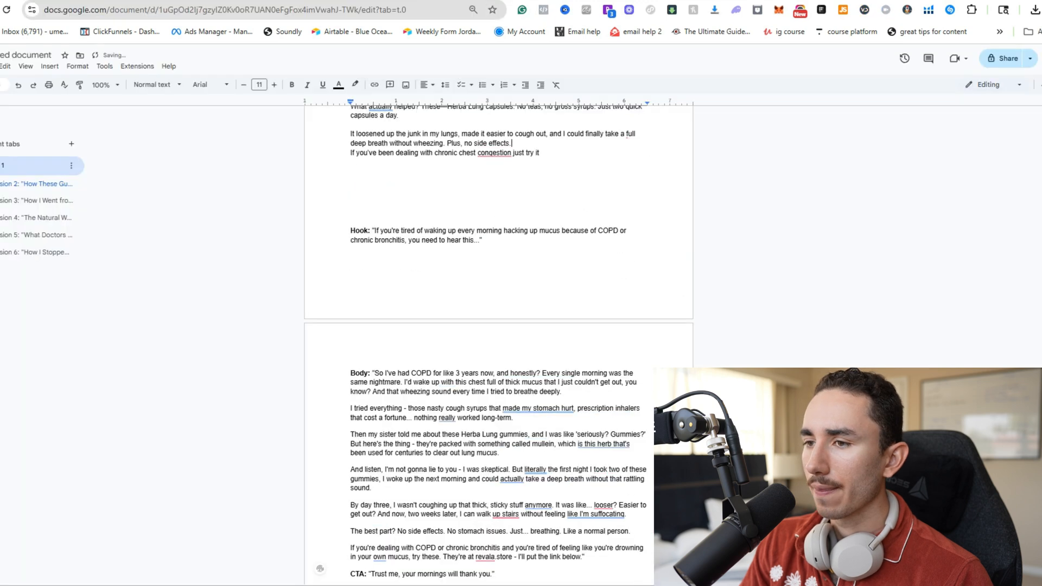
key("Return")
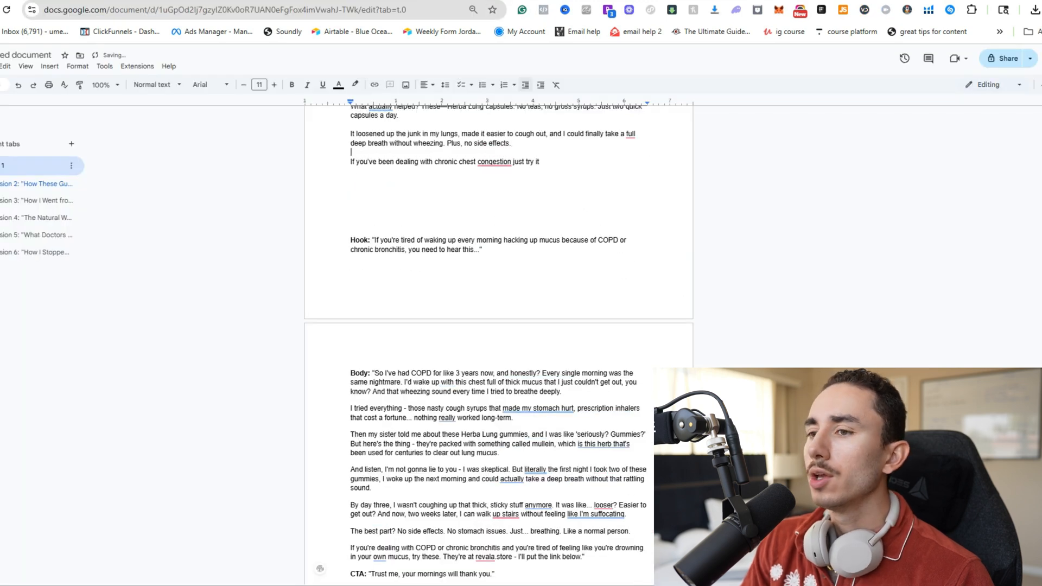
Check the Customer Desired Outcomes in the gummies research document and return to the script document.
scroll(499, 342, "up", 3)
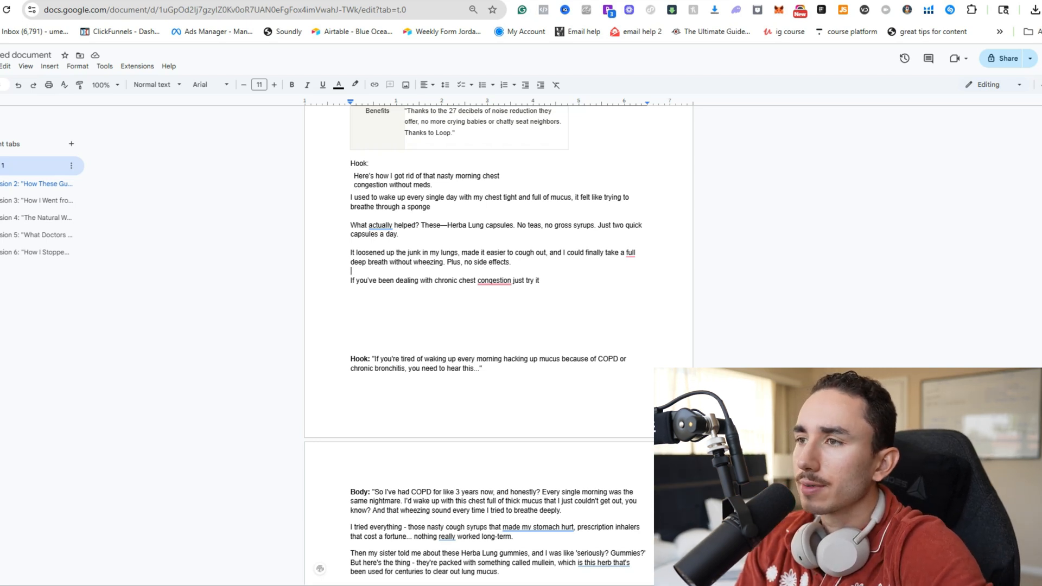
key("ctrl+Tab")
scroll(498, 342, "up", 15)
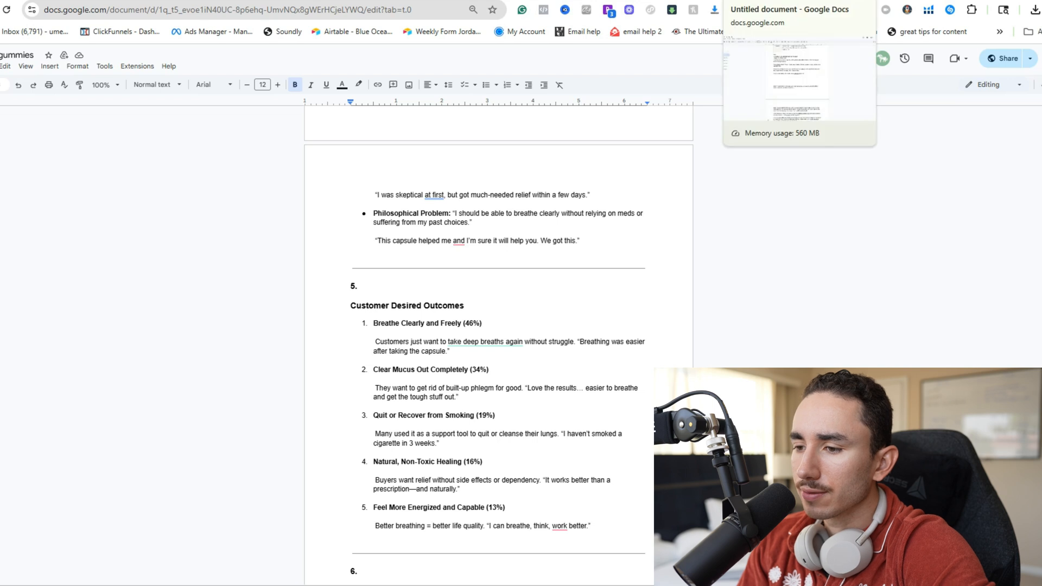
left_click(760, 0)
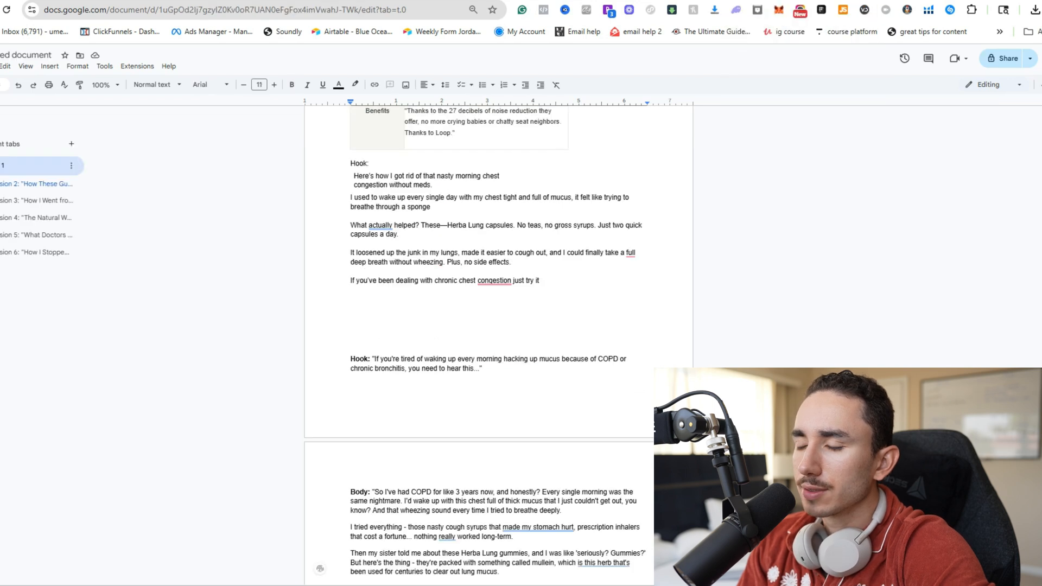
Insert "that mucus buildup," after "made it easier to cough out" in the benefits paragraph.
scroll(499, 342, "up", 1)
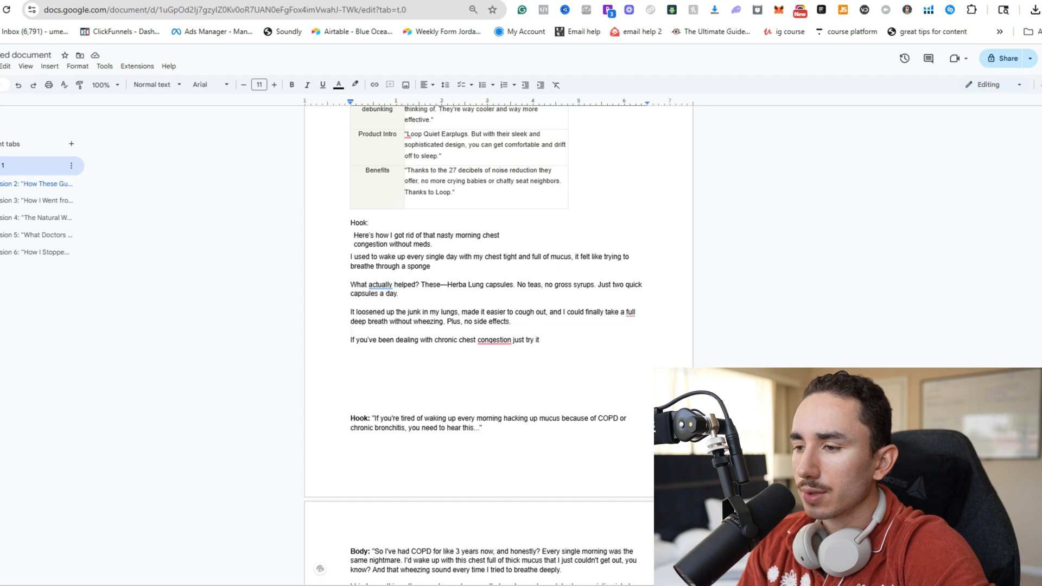
left_click(546, 312)
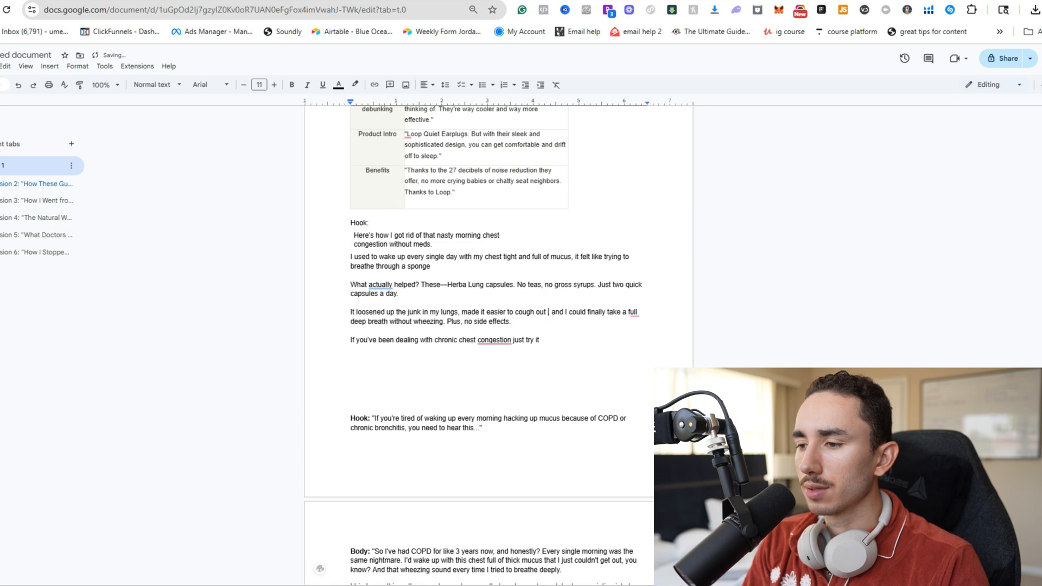
type("that mucus")
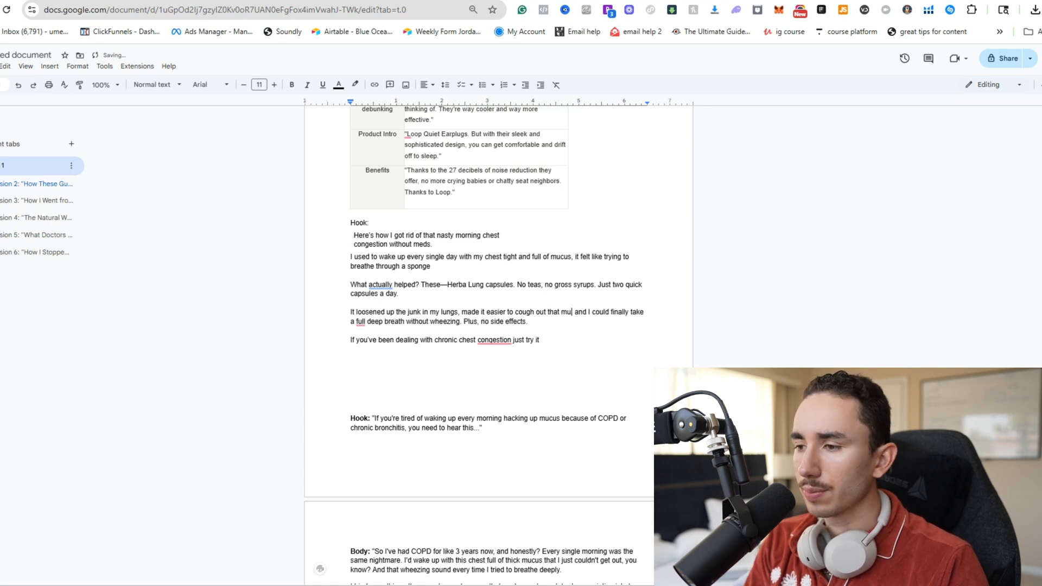
type(" buildup,")
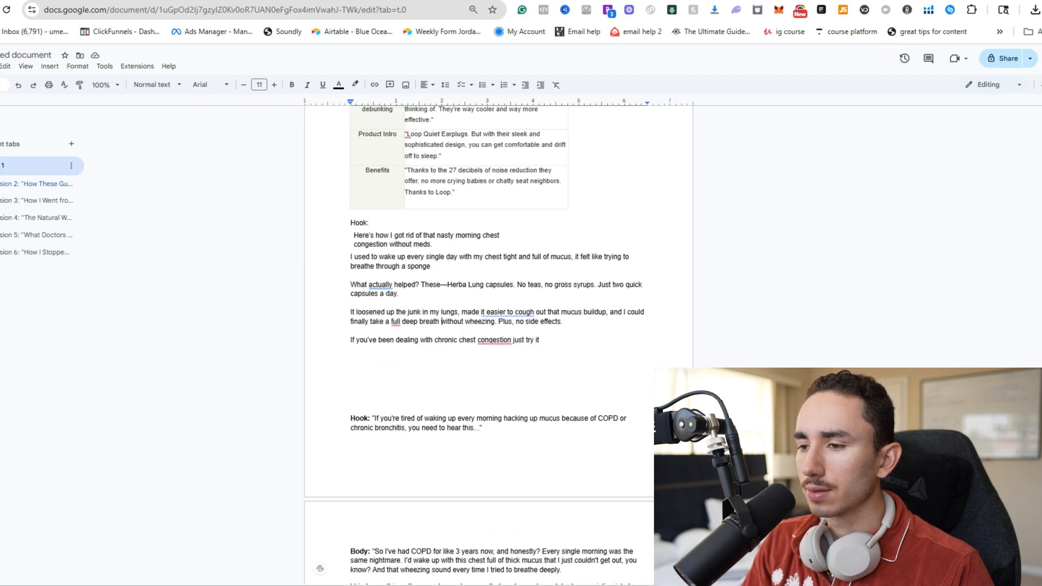
Replace "without wheezing" with "clearly and freely" after "full deep breath" in the benefits paragraph.
key("ctrl+shift+Right")
key("ctrl+shift+Right")
key("ctrl+shift+Right")
type("clearly and freely")
left_click_drag(497, 321, 565, 322)
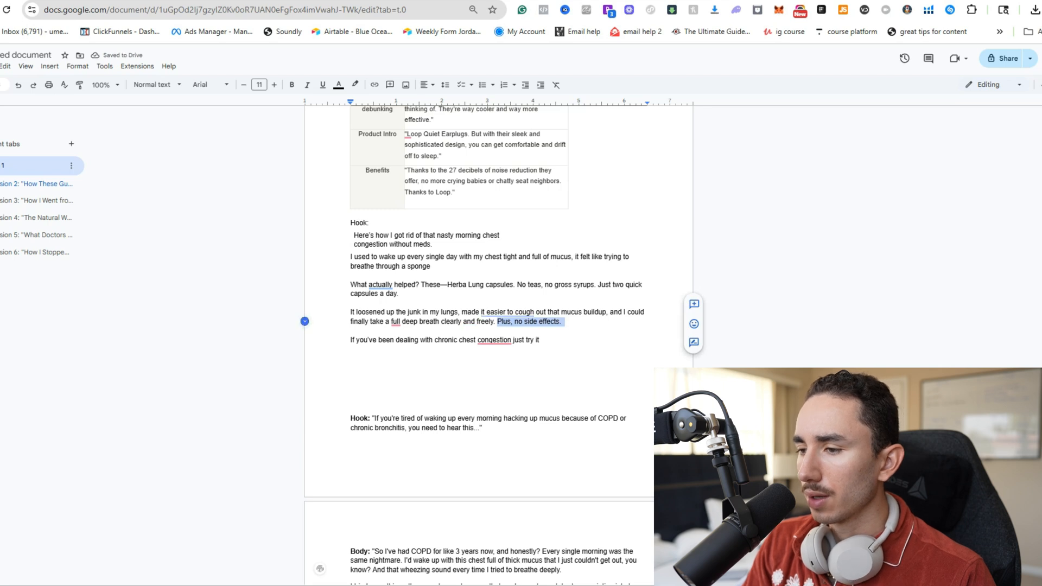
left_click(352, 358)
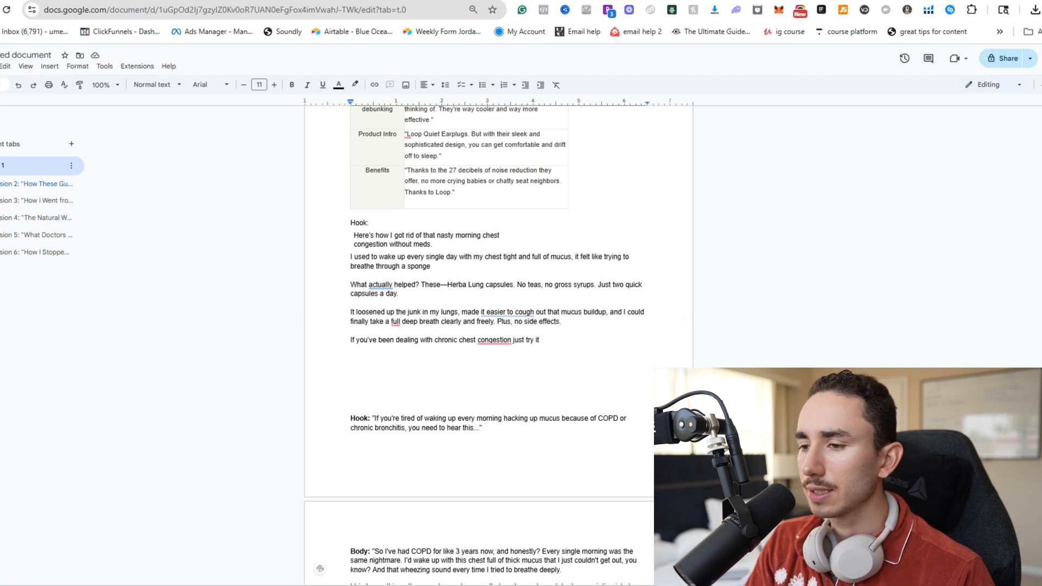
scroll(498, 326, "down", 3)
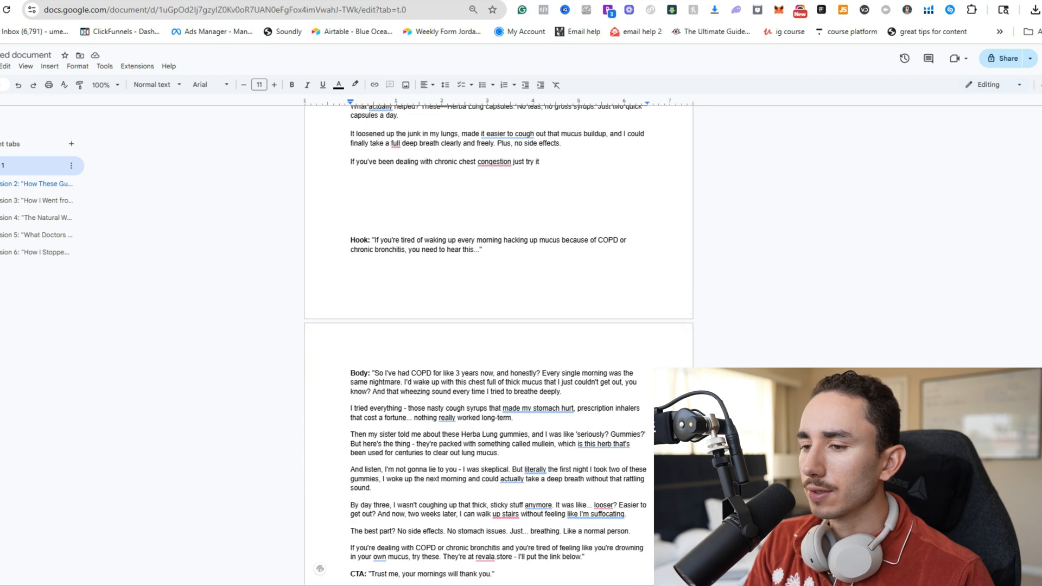
Compare the assembled script with the hook and body of the COPD draft below it.
scroll(498, 326, "up", 2)
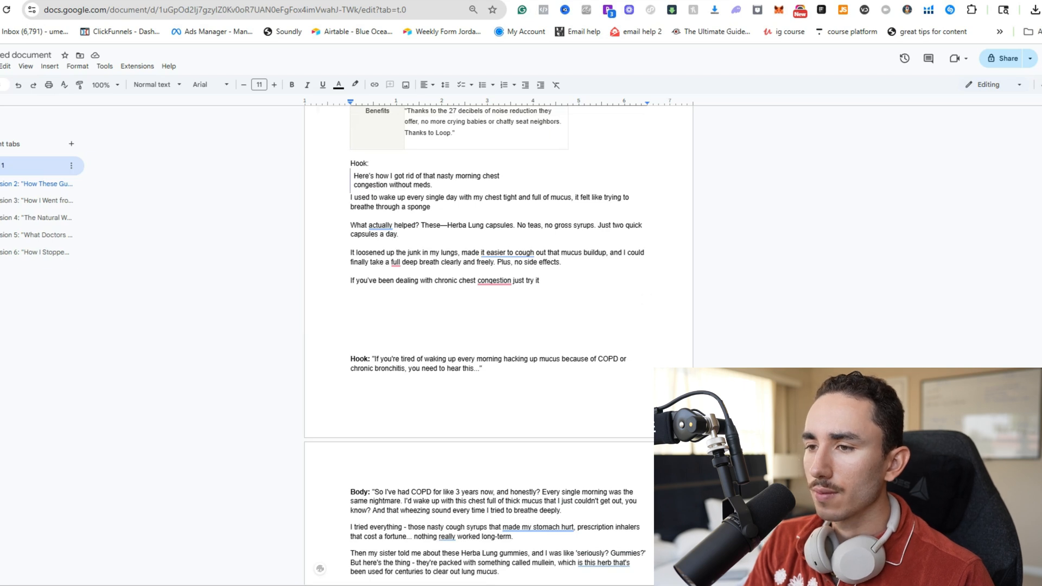
scroll(498, 345, "down", 2)
scroll(498, 326, "down", 4)
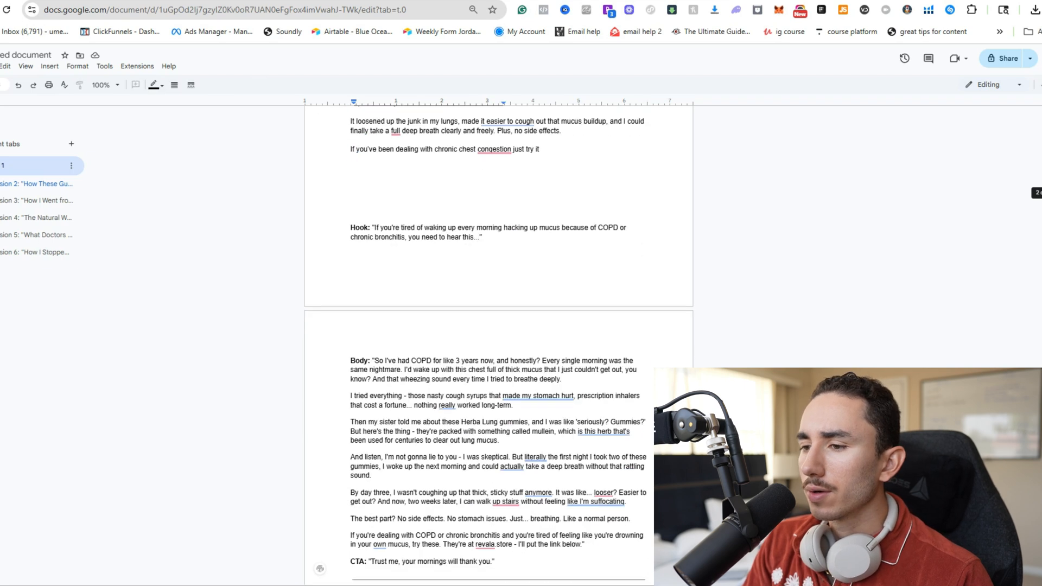
scroll(499, 326, "up", 8)
scroll(498, 346, "down", 2)
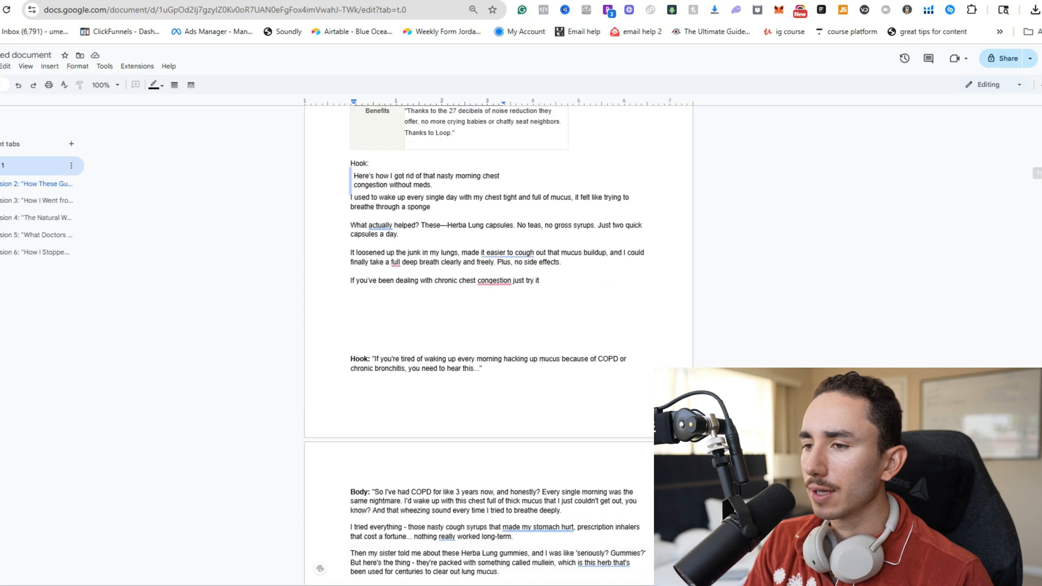
scroll(498, 345, "down", 2)
scroll(498, 345, "down", 1)
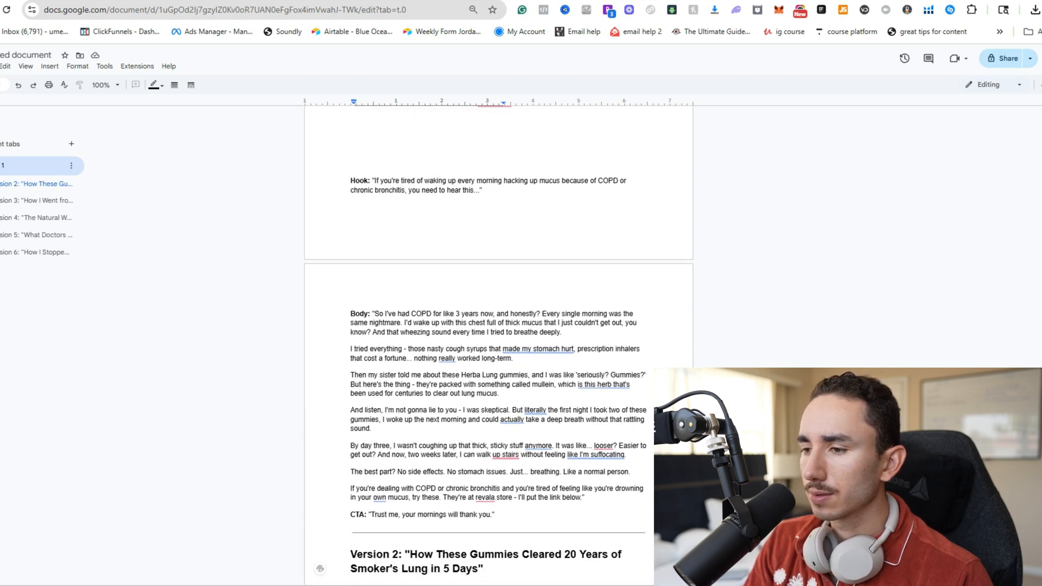
scroll(498, 345, "up", 4)
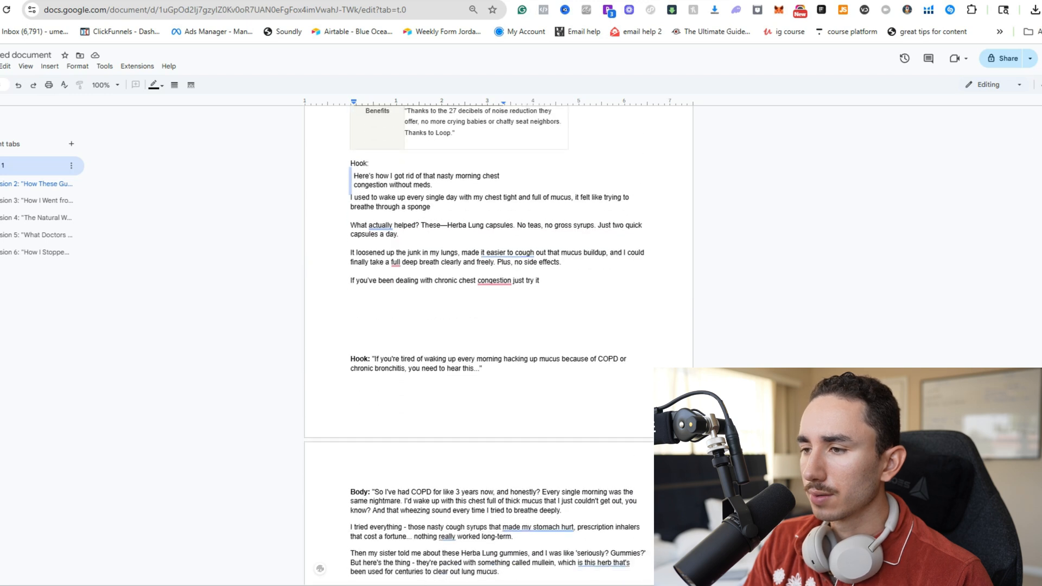
Replace "and" with a comma after "chest tight" in the script's problem line.
left_click(432, 198)
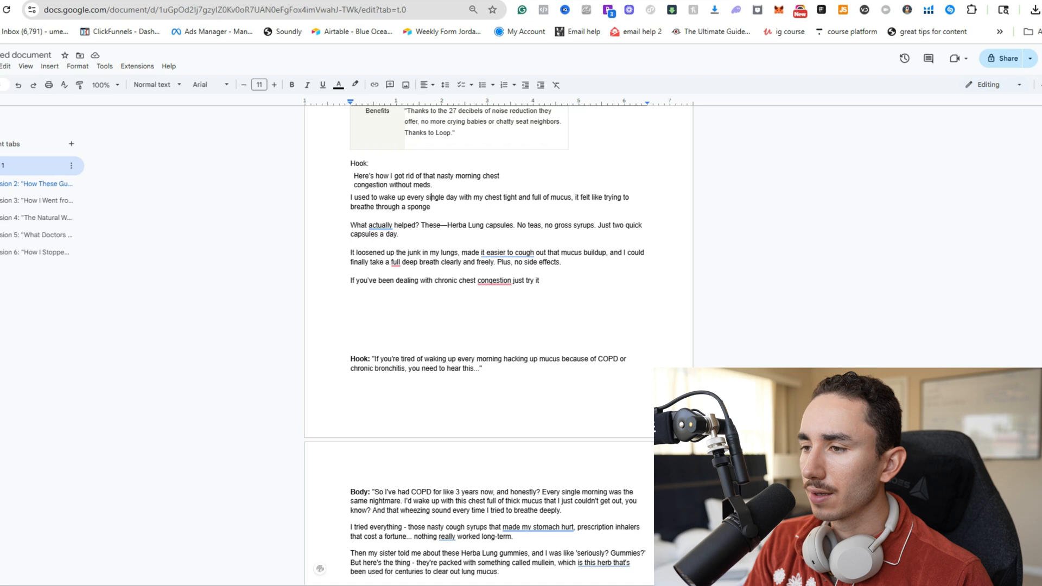
left_click_drag(530, 198, 523, 200)
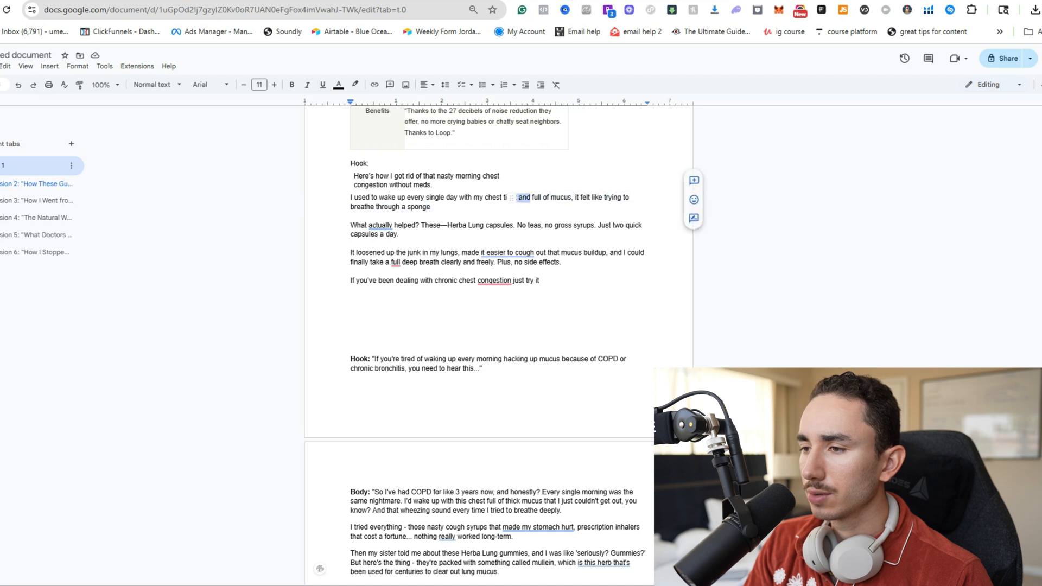
key("BackSpace")
key("BackSpace")
key("BackSpace")
type(",")
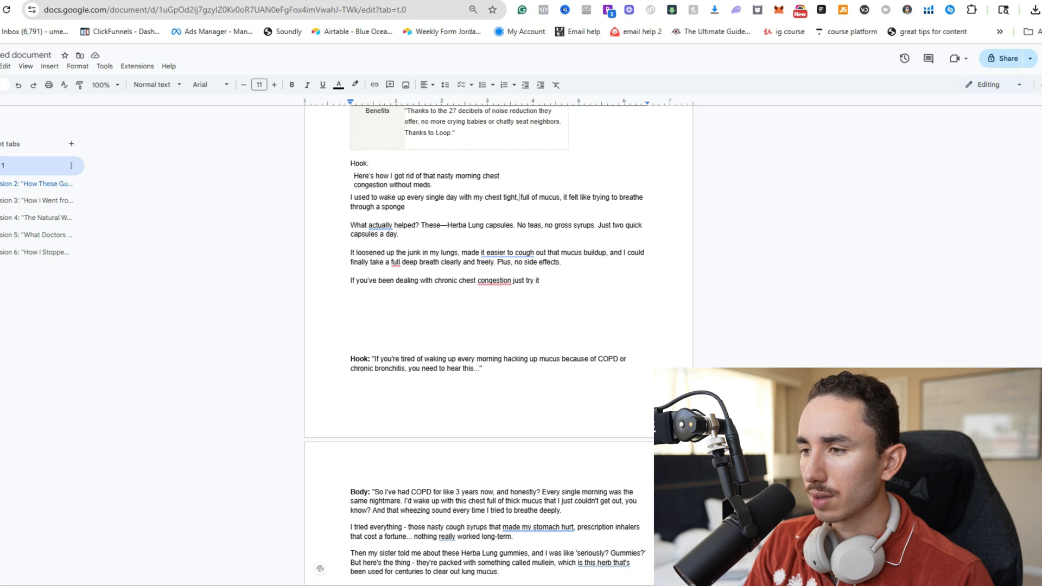
Replace "it felt like trying to breathe through a sponge" with "and I would always make that weezing sound every time I breathed deeply".
key("ctrl+shift+Down")
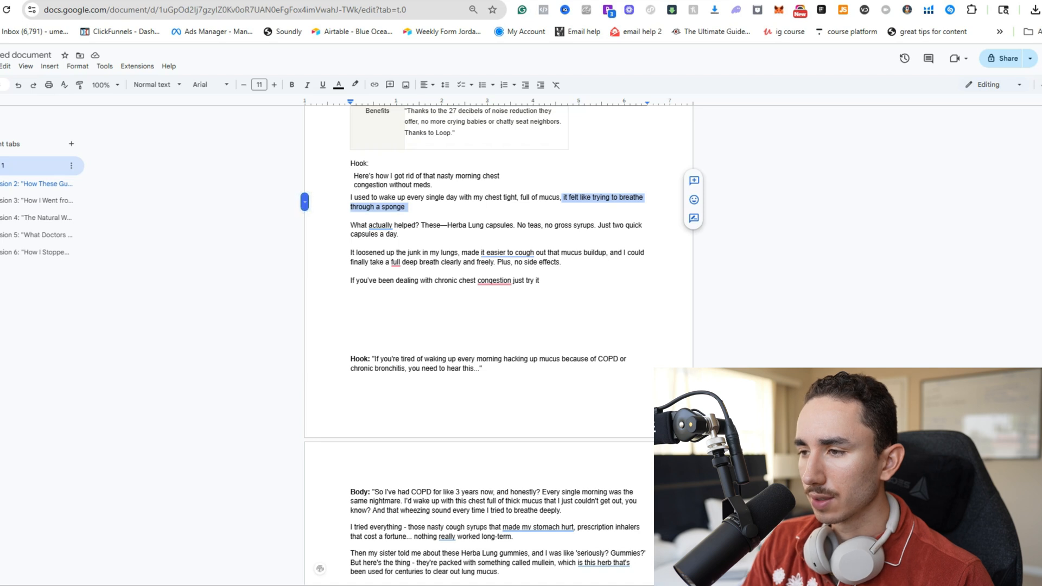
type("and I would alwa")
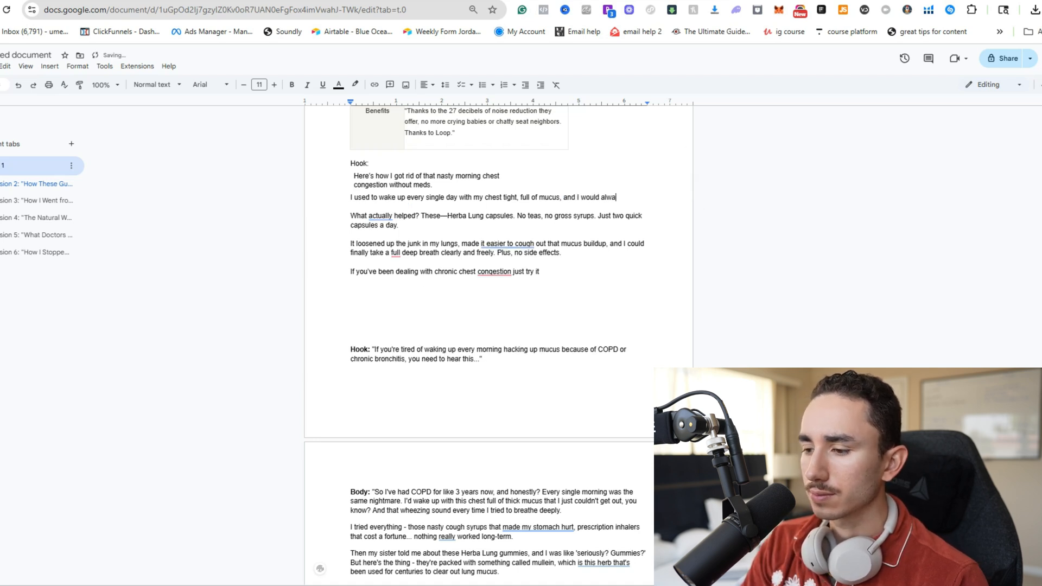
type("ys make tha")
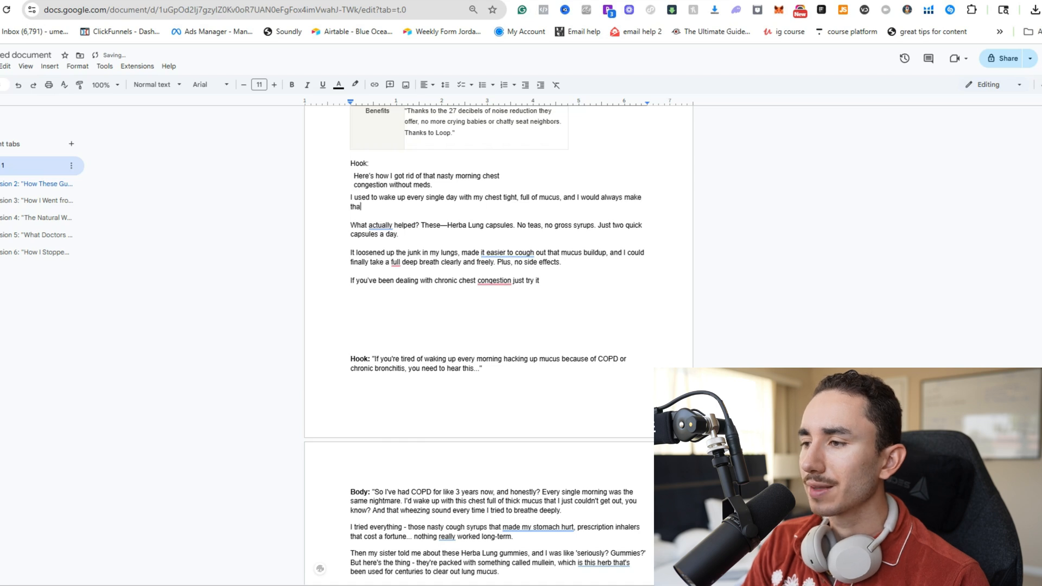
type("t weezing ")
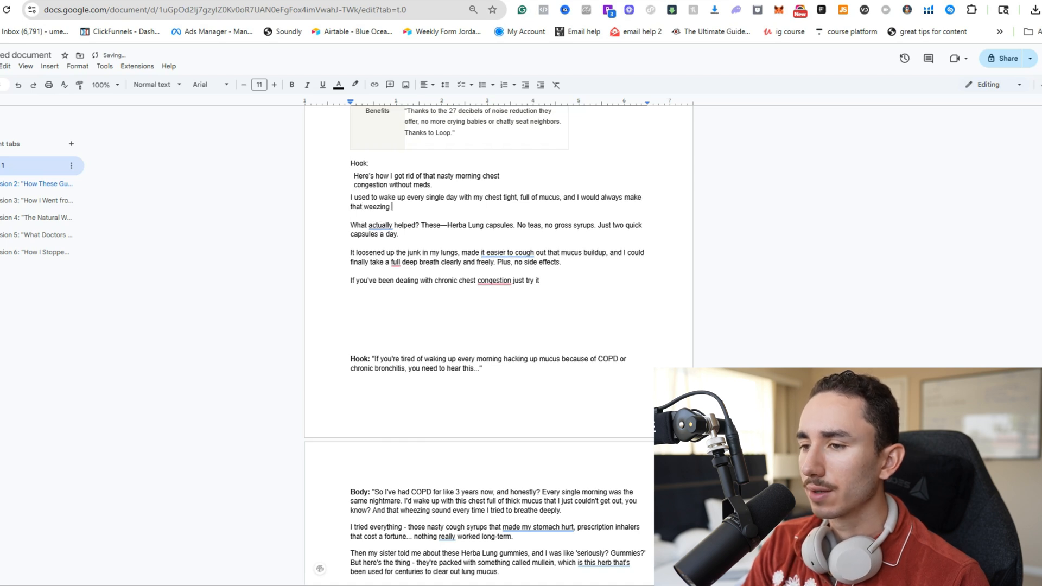
type("sound every tim")
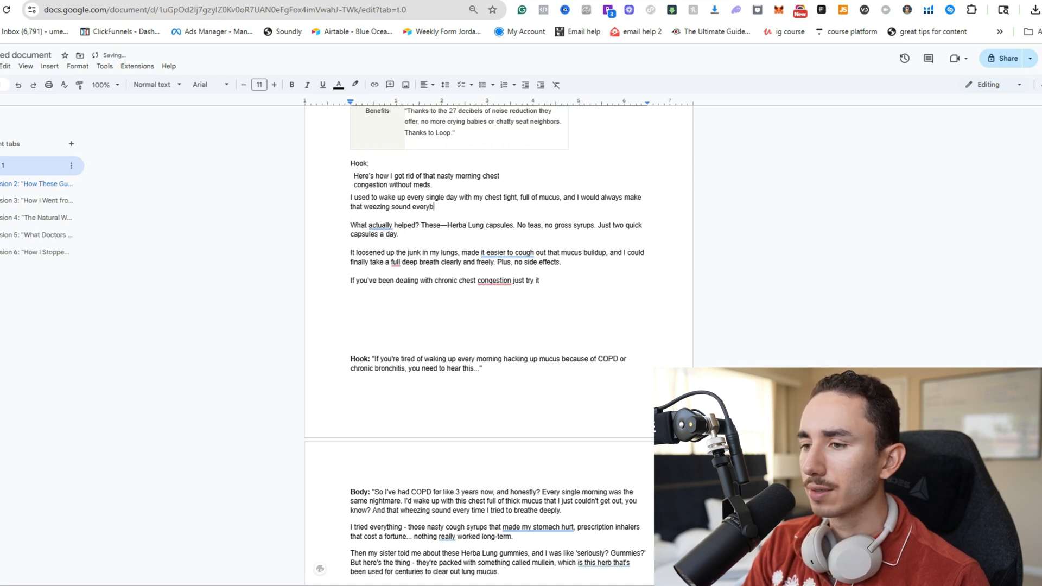
type("e I breathed ")
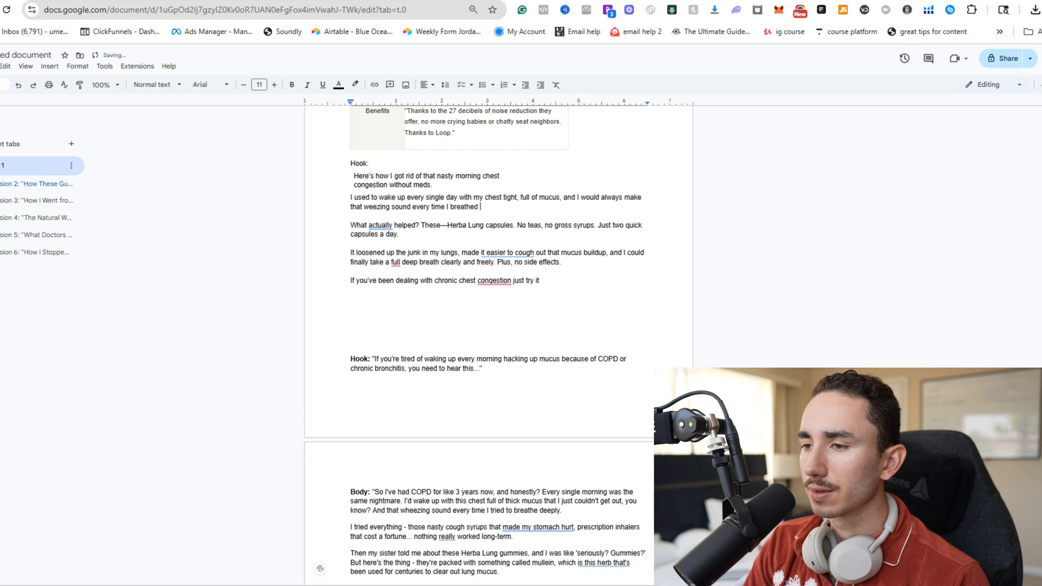
type("deeply")
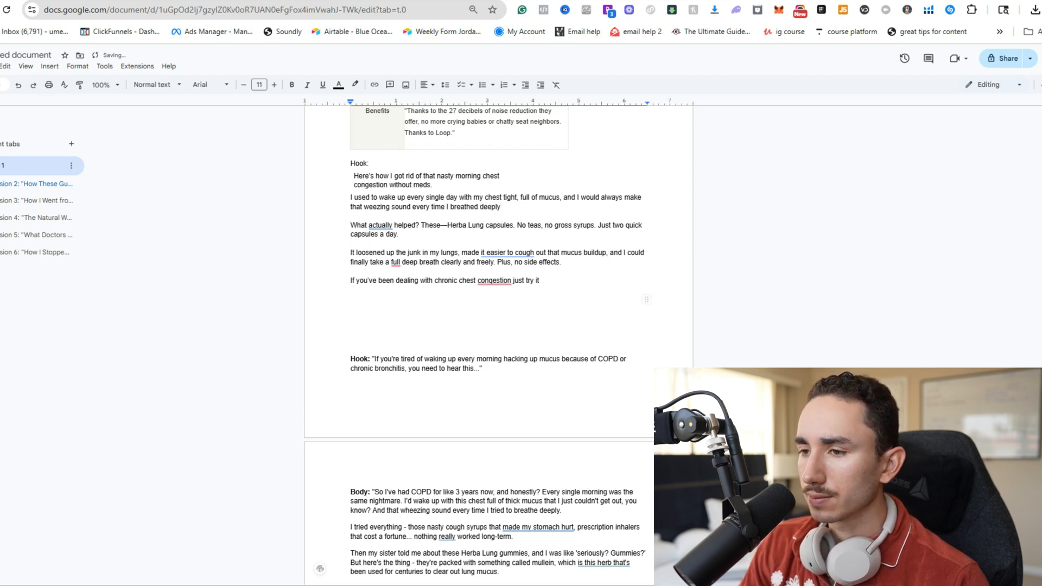
left_click(351, 225)
type("I tried everyt")
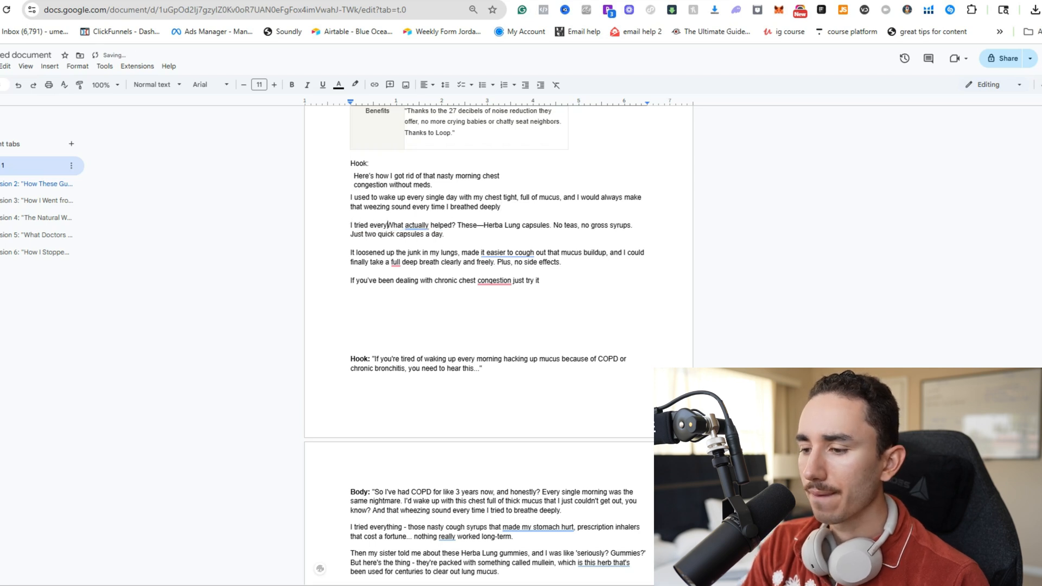
key("BackSpace")
key("BackSpace")
key("BackSpace")
key("BackSpace")
key("BackSpace")
key("BackSpace")
key("BackSpace")
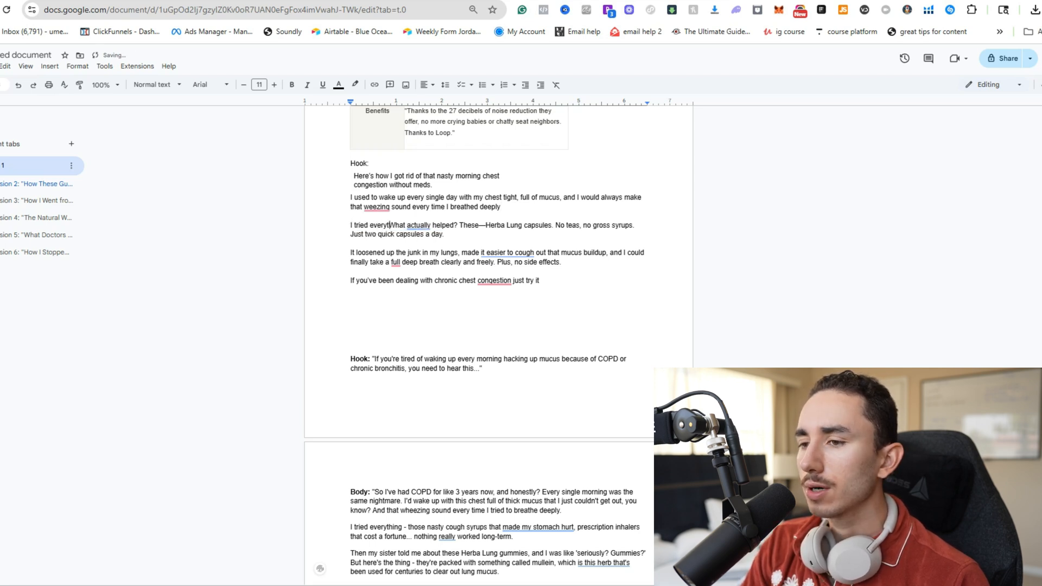
key("BackSpace")
key("BackSpace")
key("BackSpace")
key("BackSpace")
key("BackSpace")
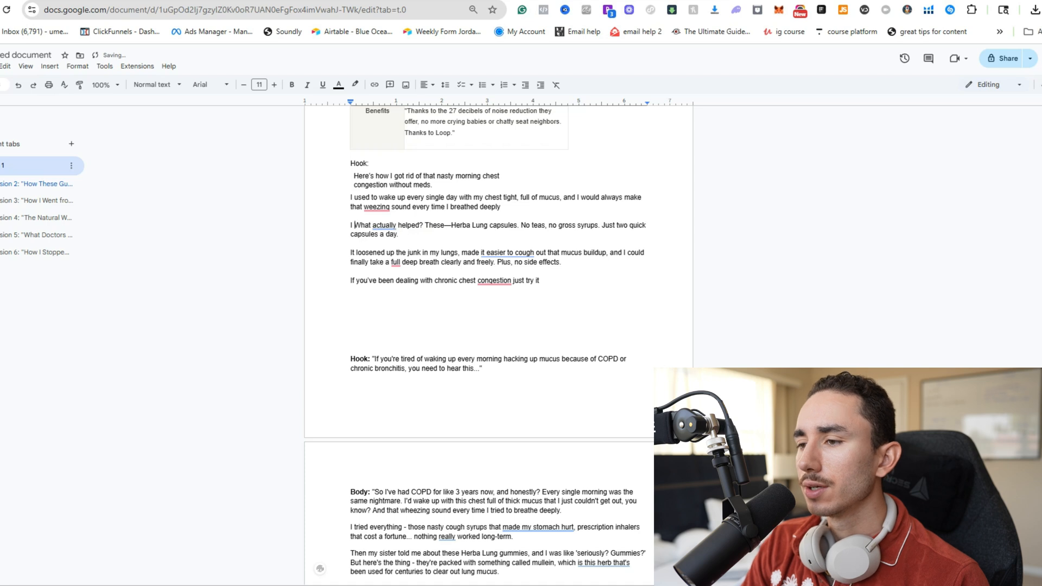
Begin the solution paragraph with "I was looking for all natural solutions as I hated those nasty cough syrups, so" before "What actually helped?".
type("was ")
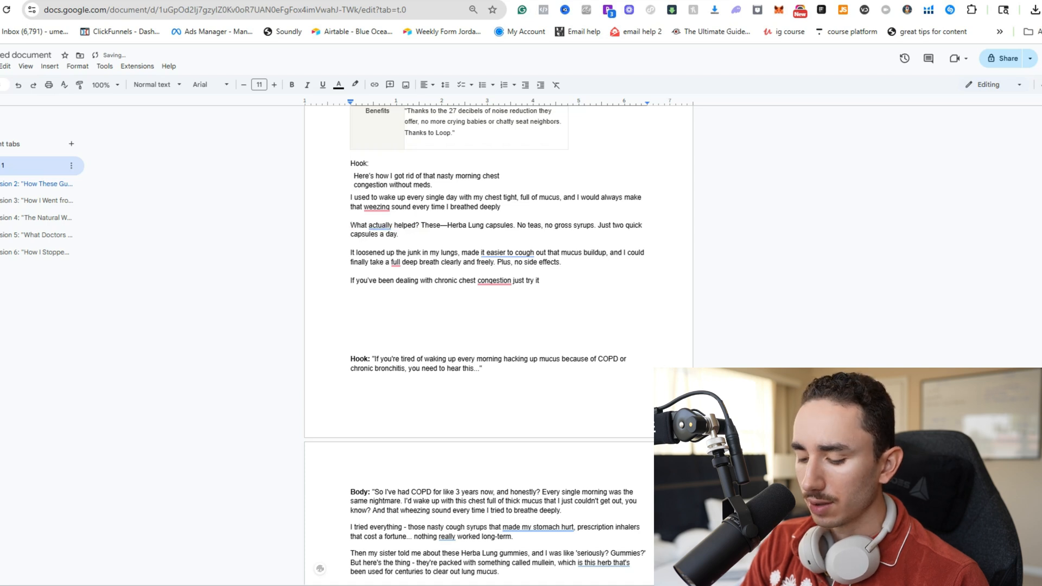
type("looking for all n")
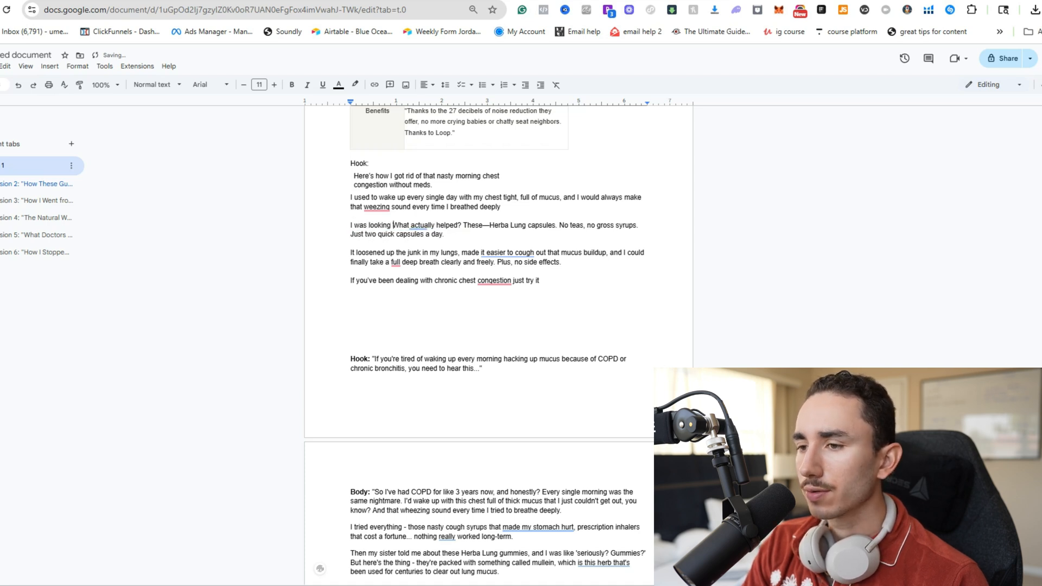
type("atural solution")
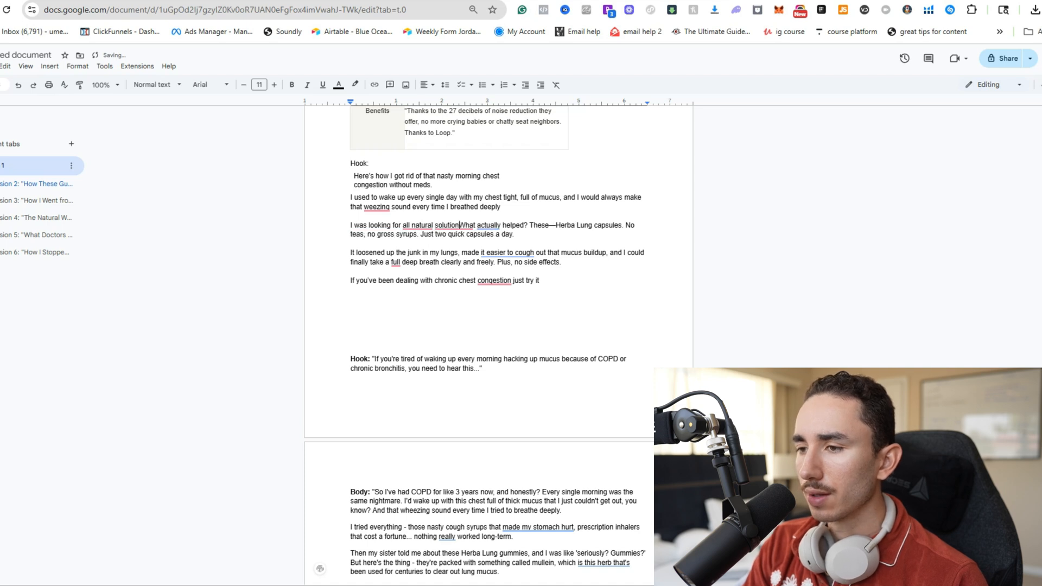
type("s ")
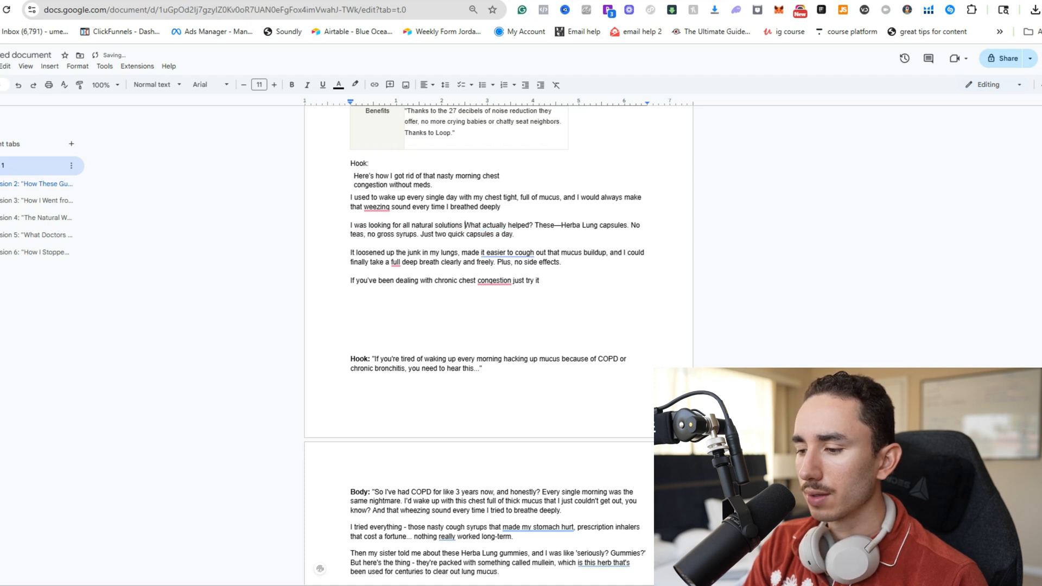
type("as I hated")
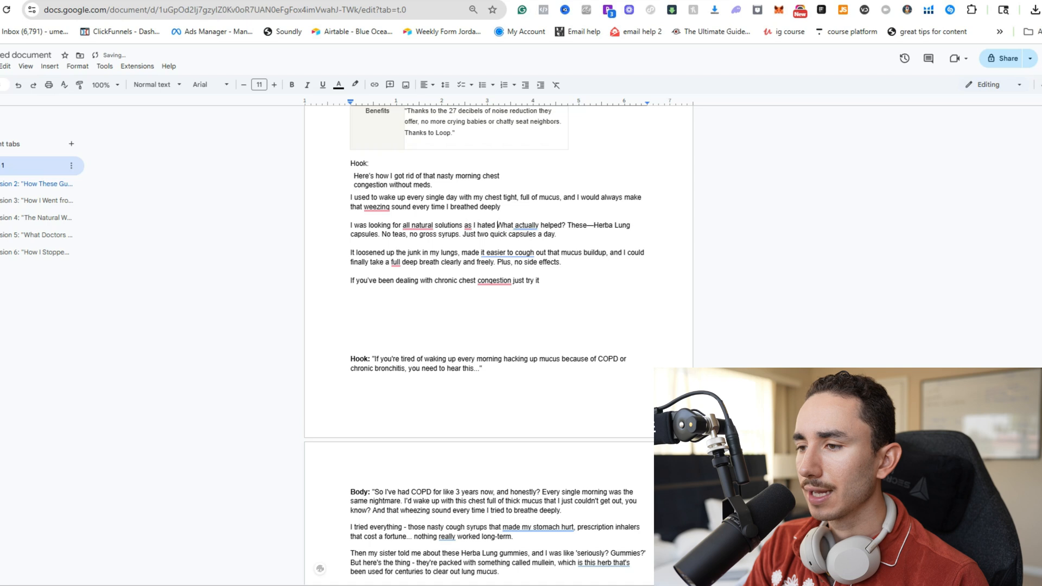
type(" those nasty coug")
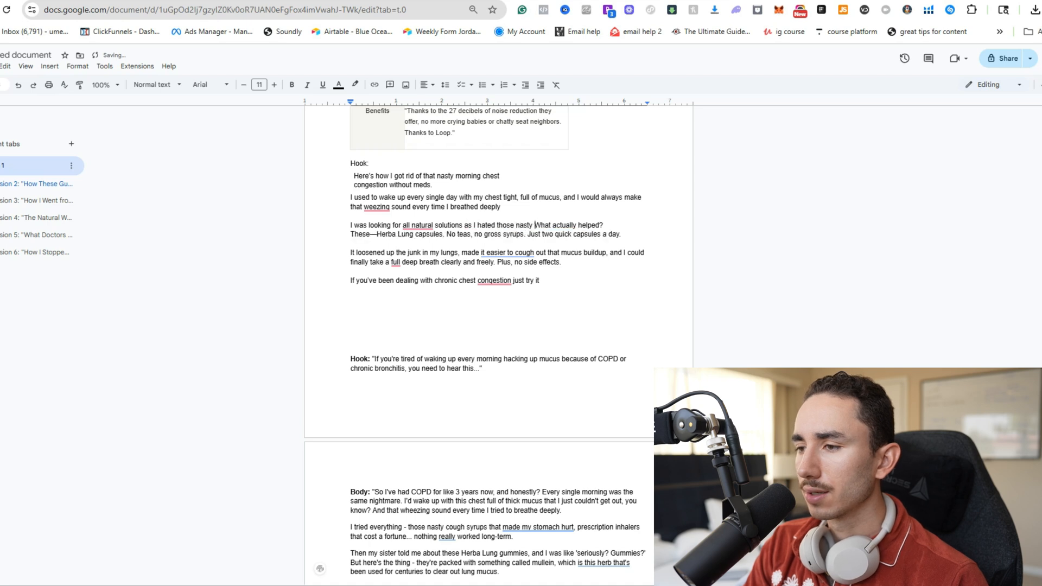
type("h s")
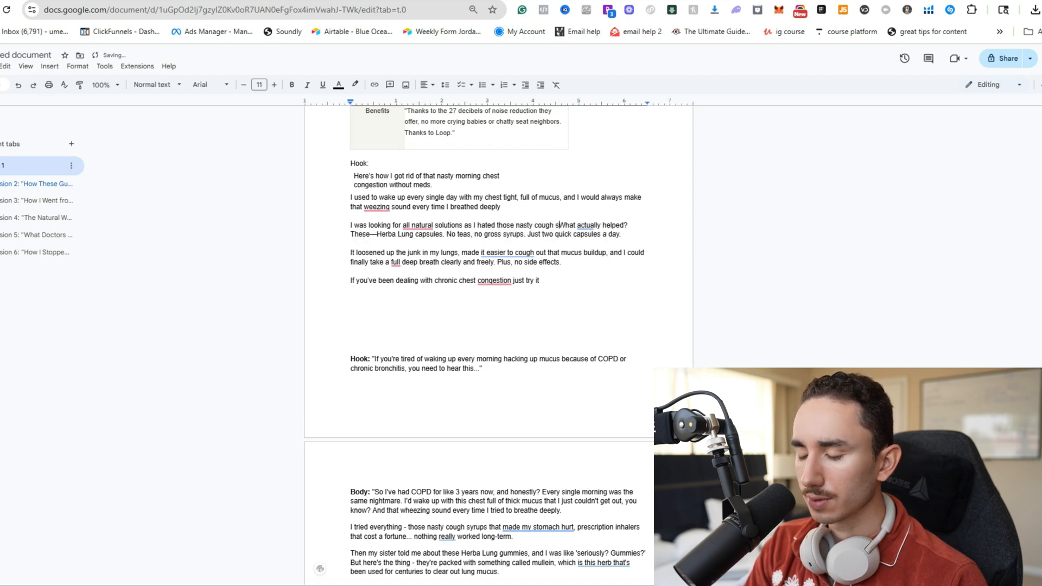
type("yrups, so")
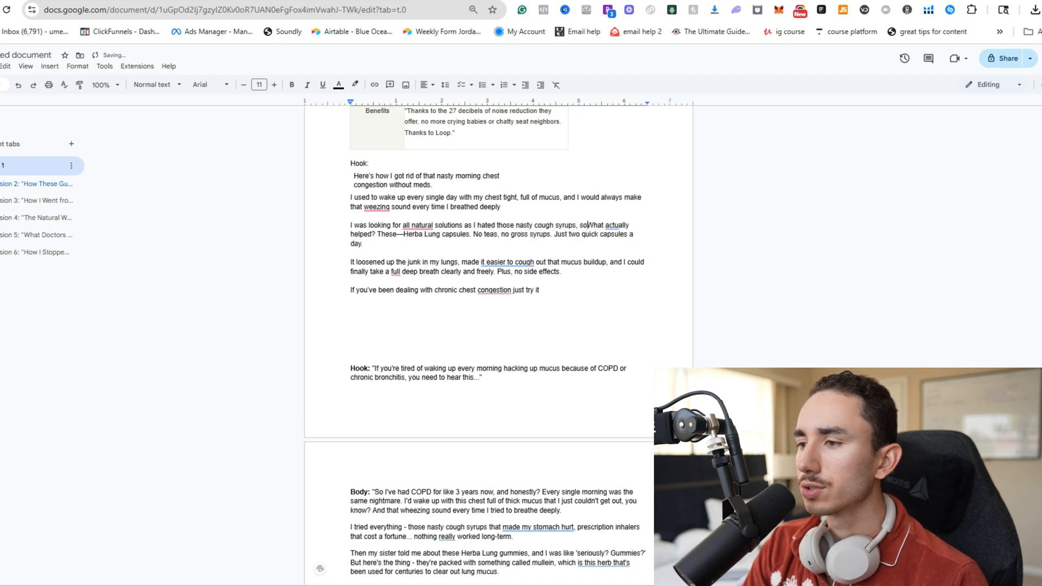
Continue the sentence with "I tried out these capsules from Herbalung" and delete the old solution text from "What actually helped?" onward.
type(" I ")
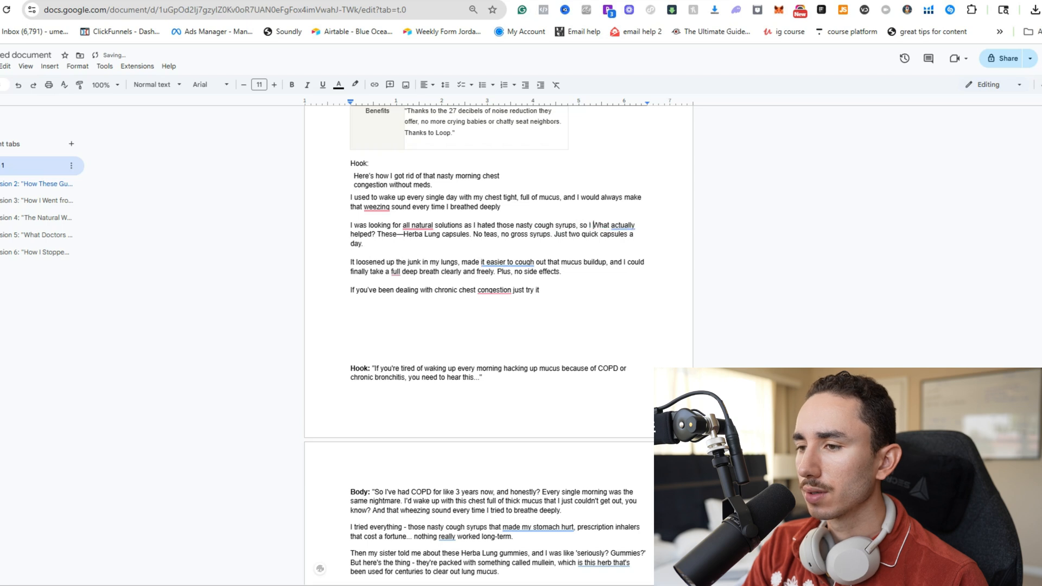
type("tried out these")
type(" capsules ")
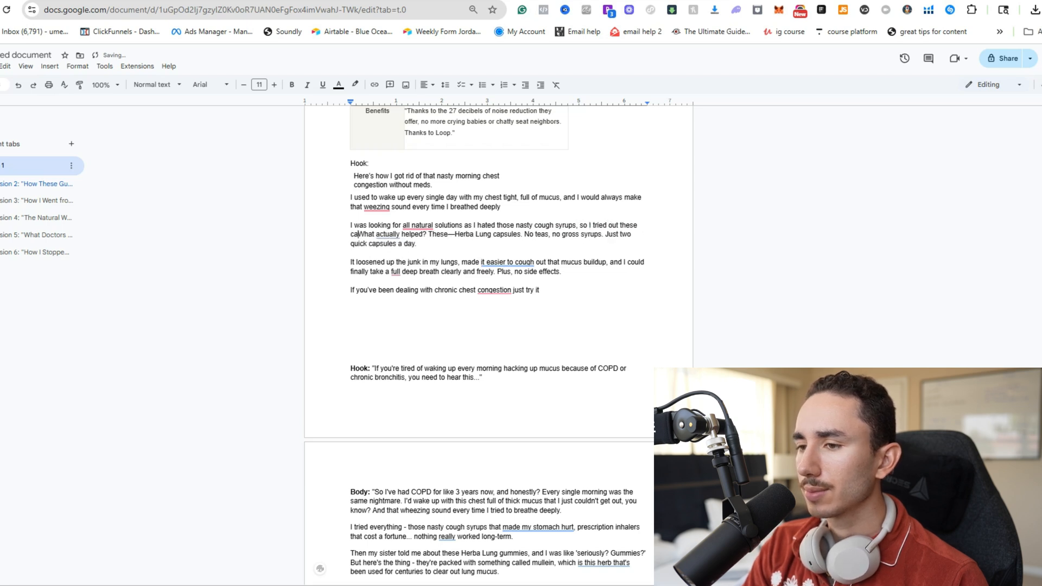
type("from Herbalu")
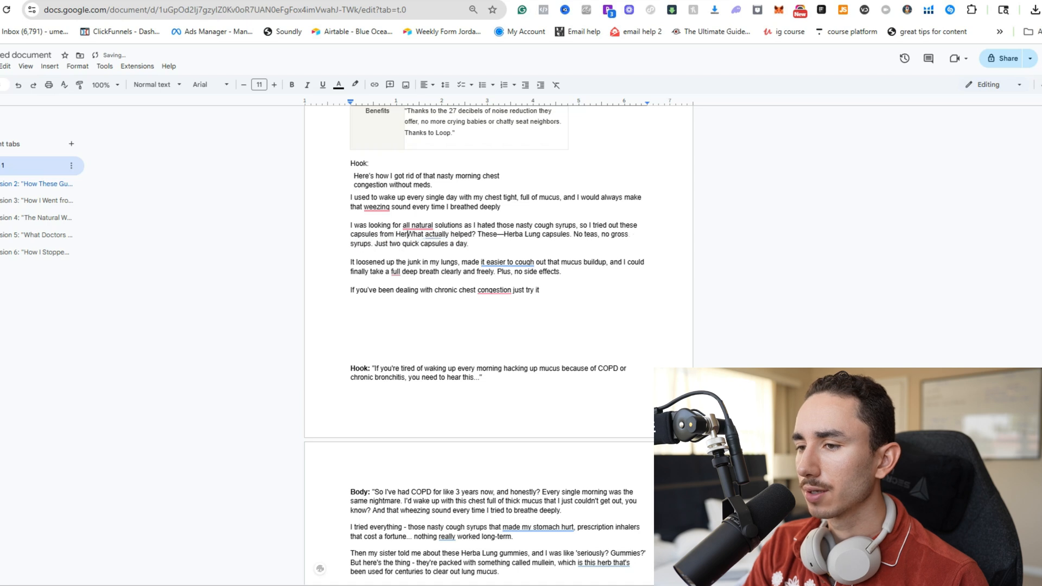
type("ng")
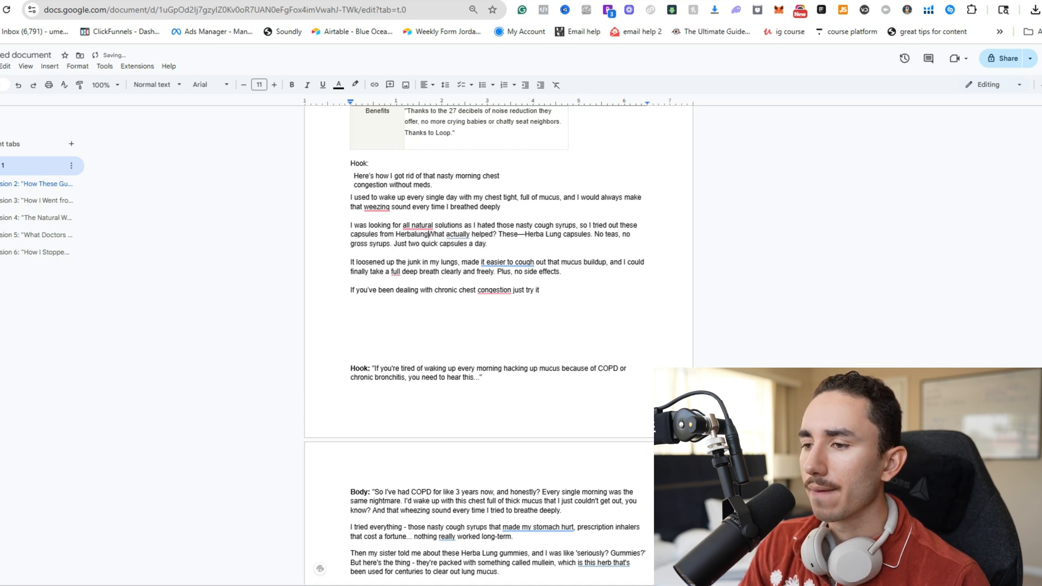
left_click_drag(428, 235, 489, 244)
key("BackSpace")
key("Return")
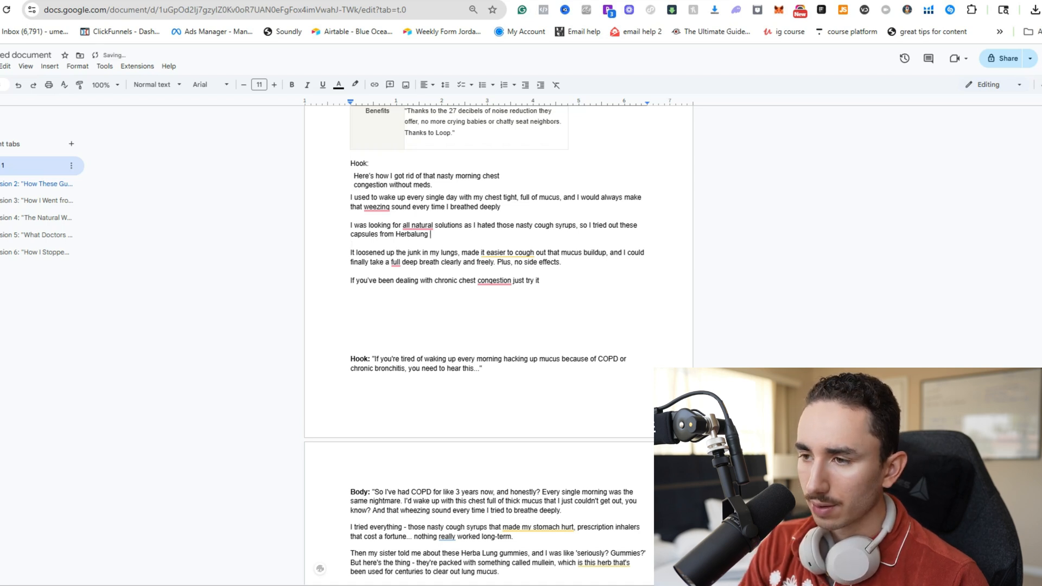
Add "that had thousands of 5 star reviews" after "Herbalung", and reword "5 star" as "positive".
type("that had thousands of 5")
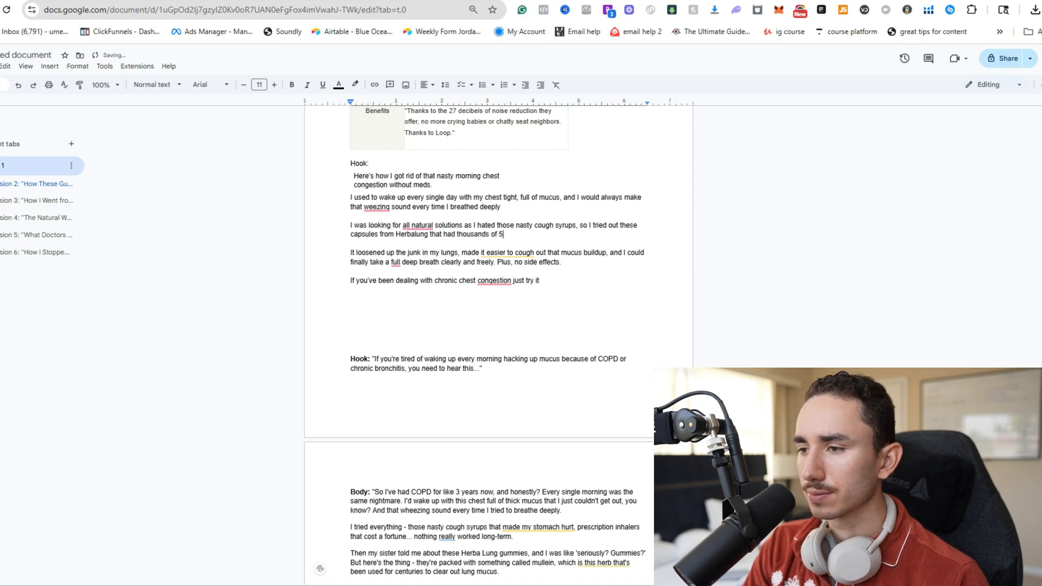
type(" star reviews")
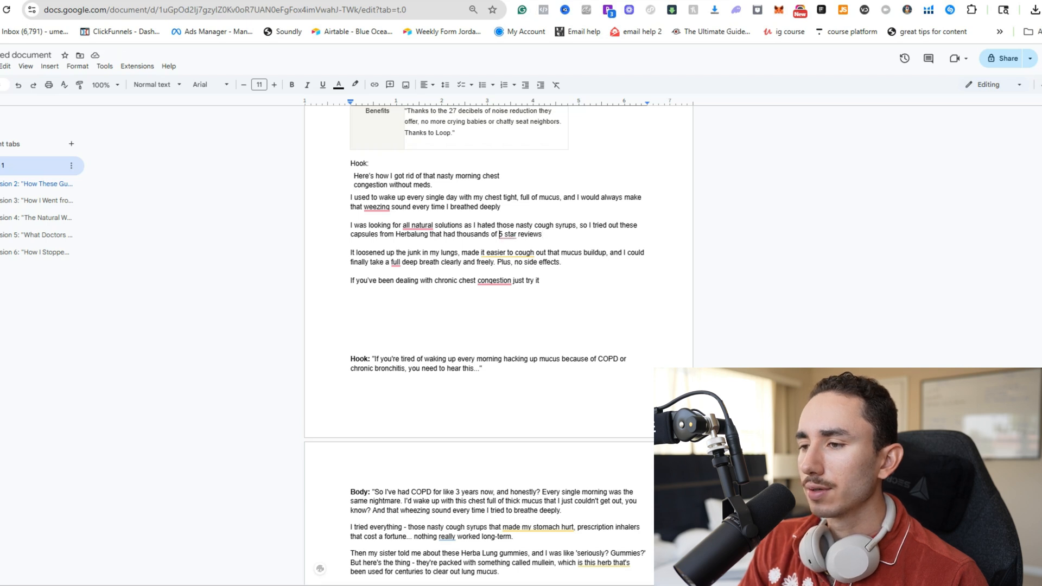
left_click_drag(519, 234, 499, 234)
type("positive")
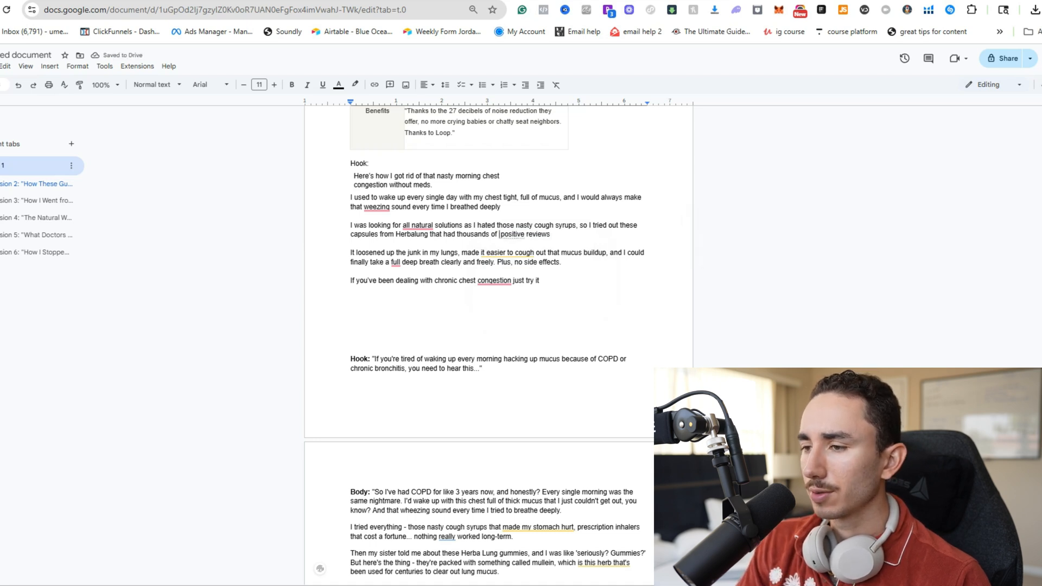
key("BackSpace")
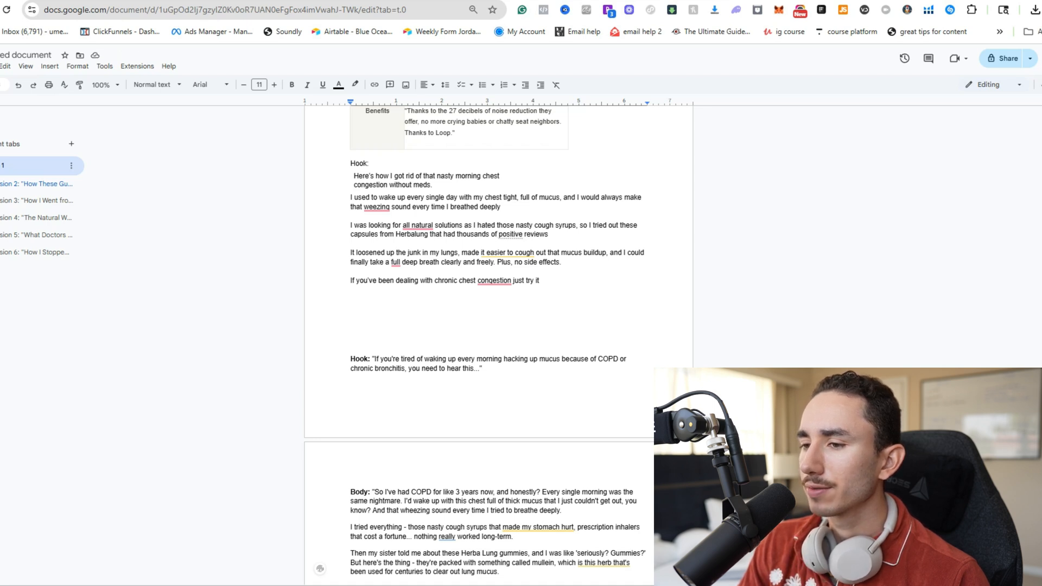
Delete "Plus, no side effects." from the benefits paragraph and add "(testimonial clip)" on its own line beneath it.
left_click_drag(496, 262, 564, 262)
key("BackSpace")
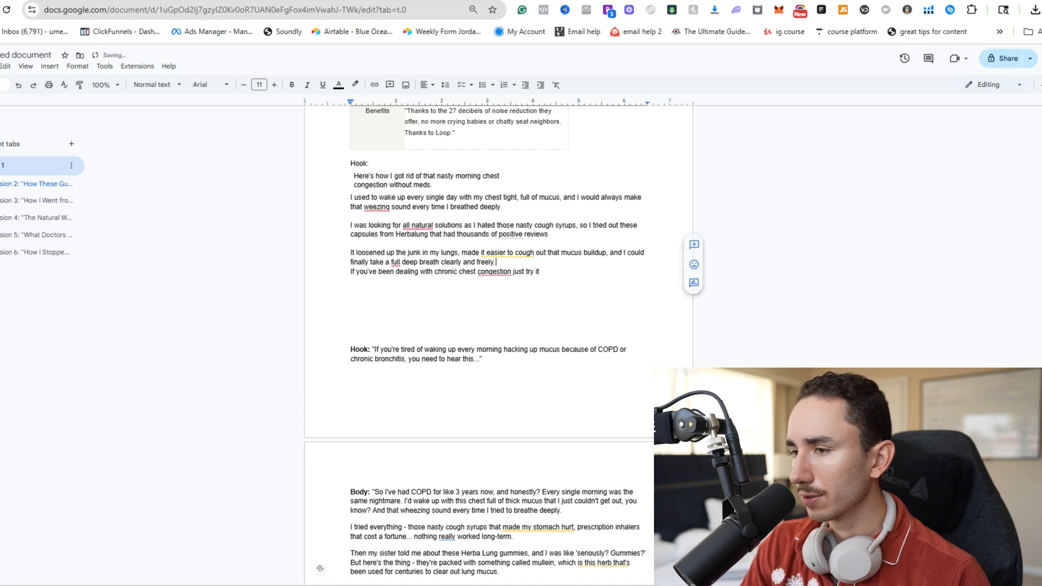
key("Return")
key("Return")
type("(t")
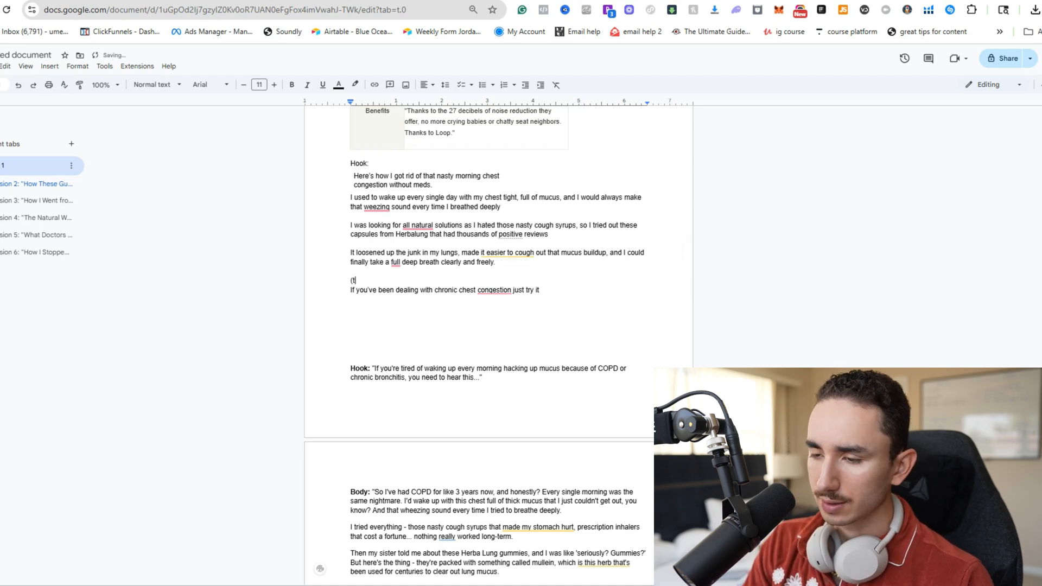
type("estimonia")
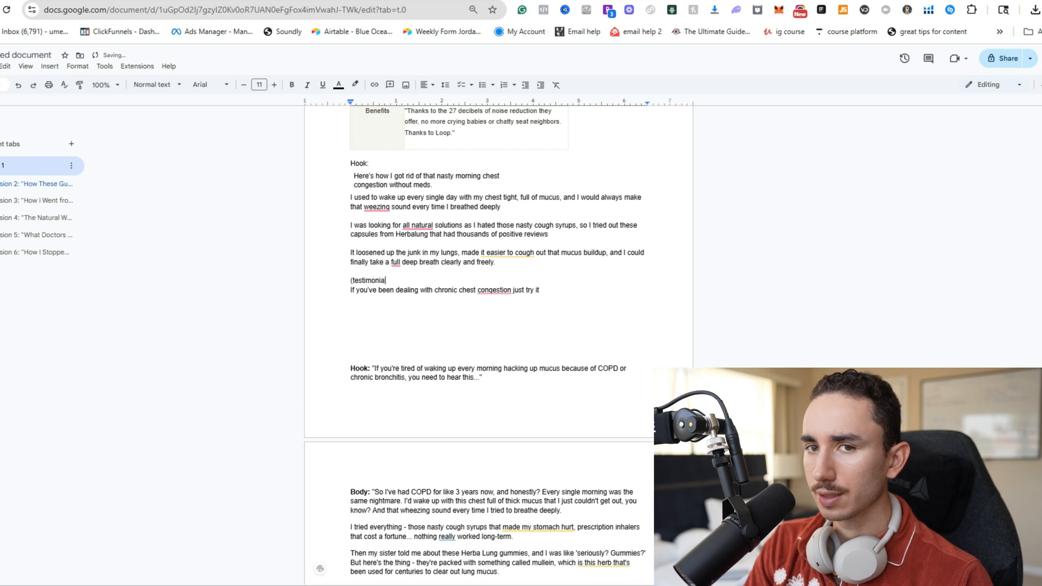
type("l clip)")
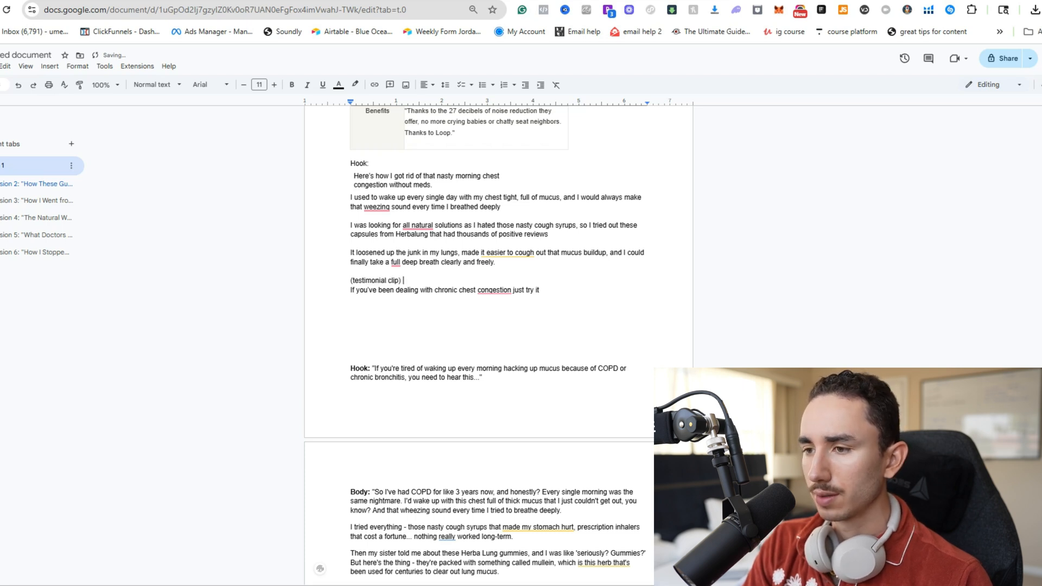
key("Return")
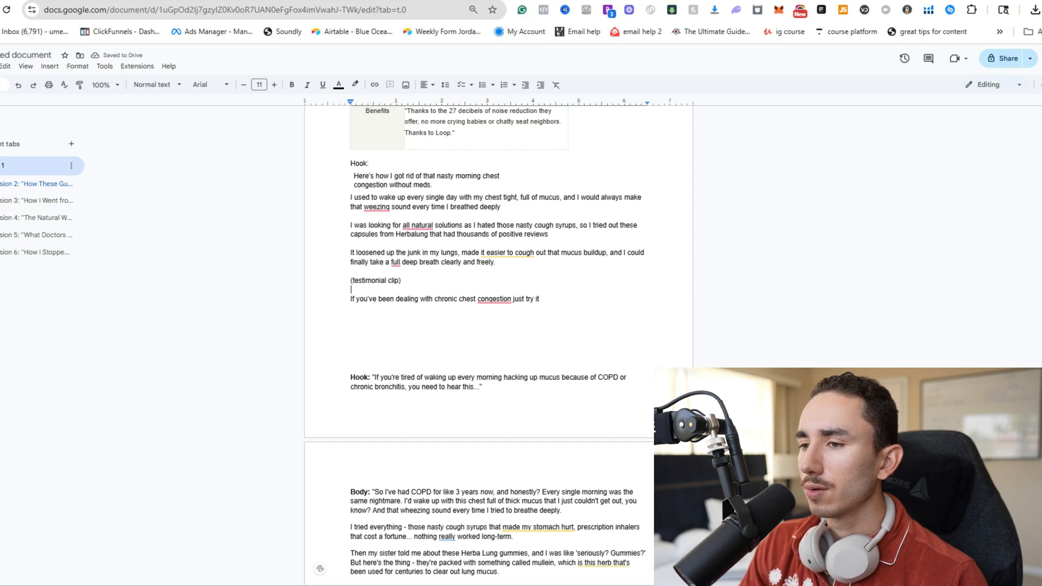
Correct "weezing" to "wheezing" in the opening paragraph and insert "gross" before it.
mouse_move(376, 207)
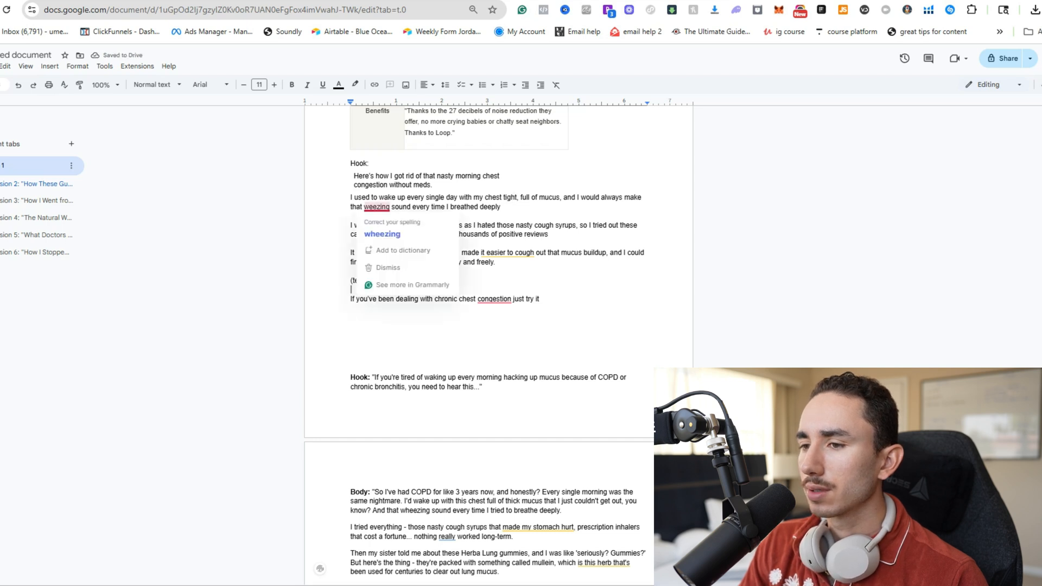
left_click(382, 234)
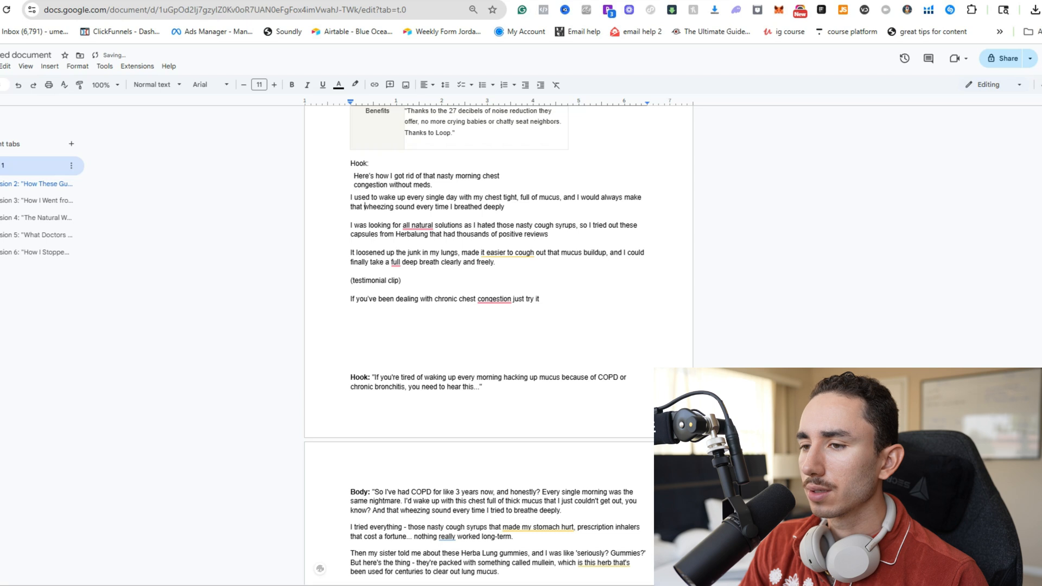
type("gross")
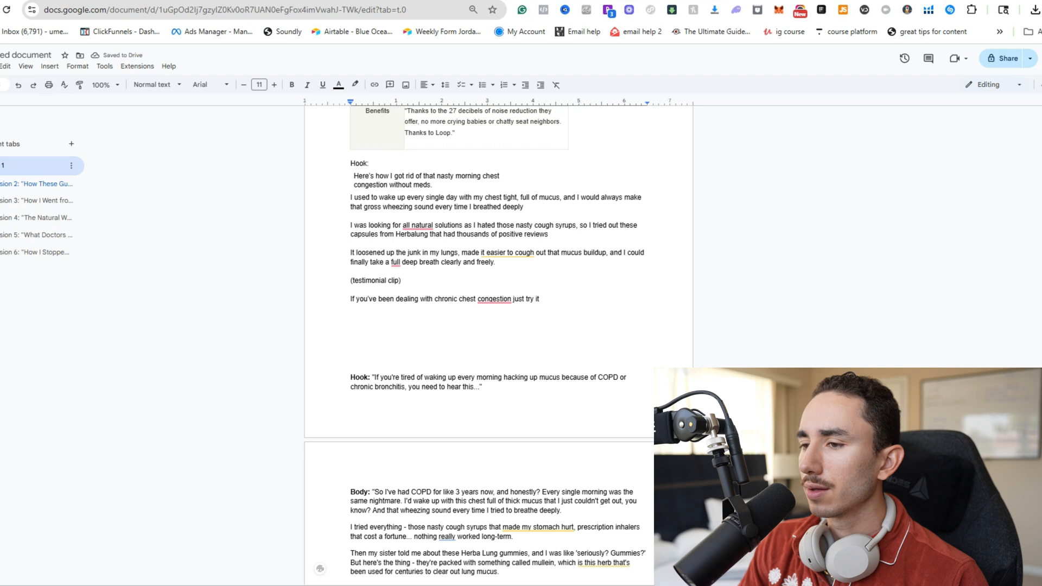
Hyphenate "all-natural" in the solution paragraph and replace "had thousands of positive reviews" with "I saw thousands of people raving about".
left_click(418, 226)
left_click(421, 251)
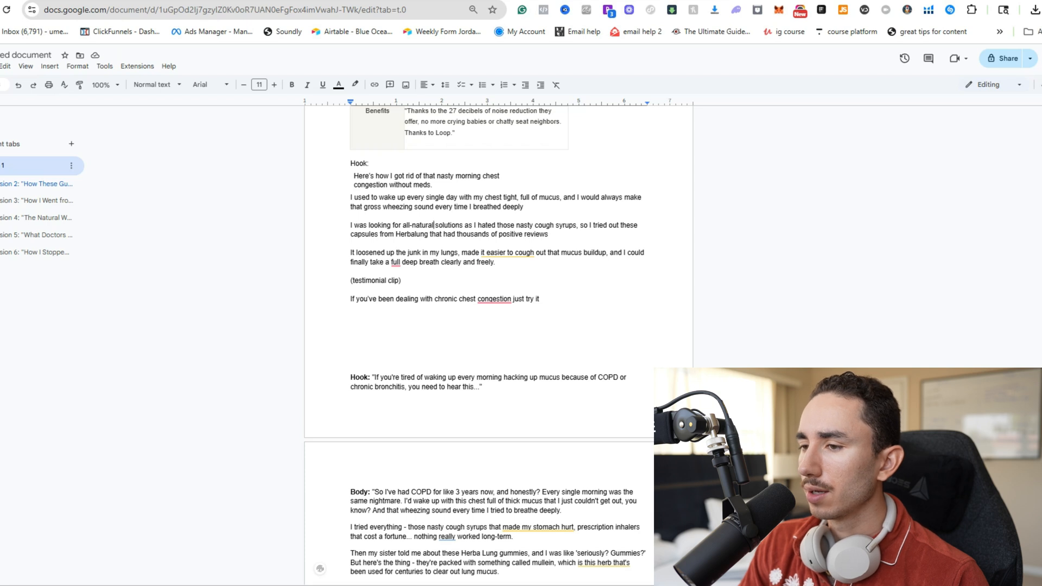
left_click_drag(443, 234, 550, 234)
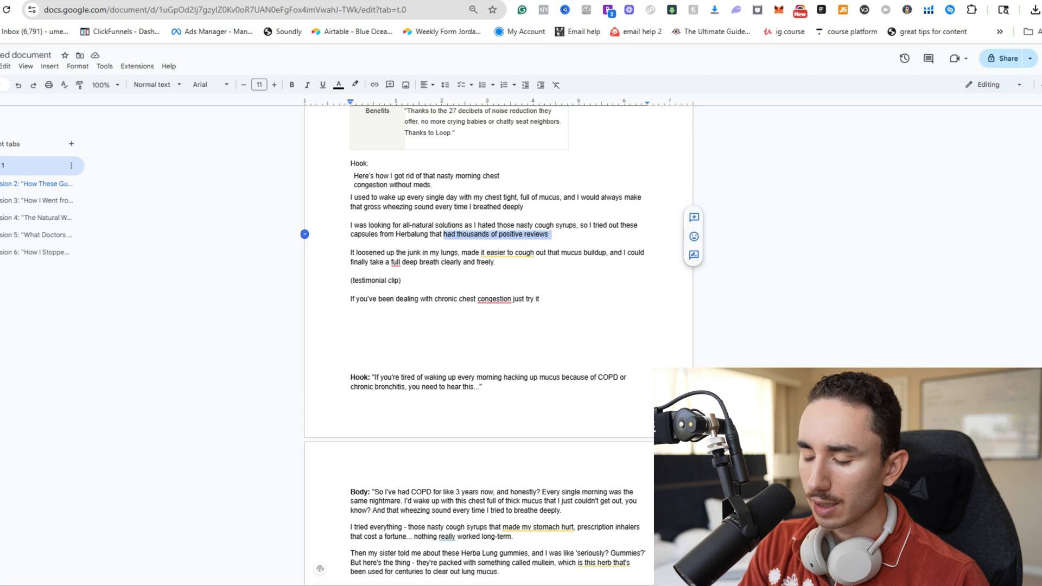
type("I saw thousands of people raving about")
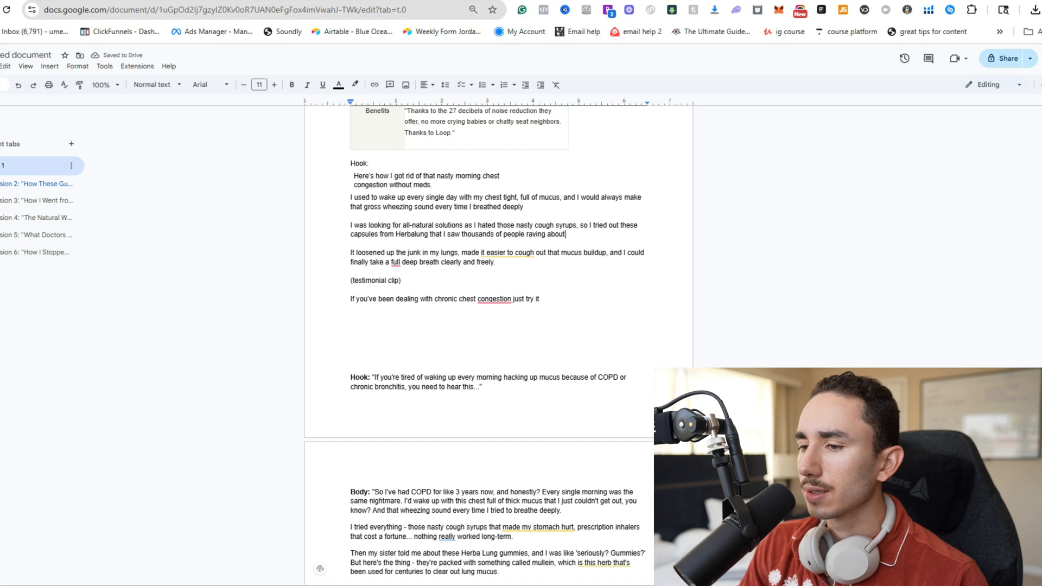
Begin the benefits paragraph with "After a few days," before "It loosened up the junk in my lungs".
scroll(499, 345, "down", 3)
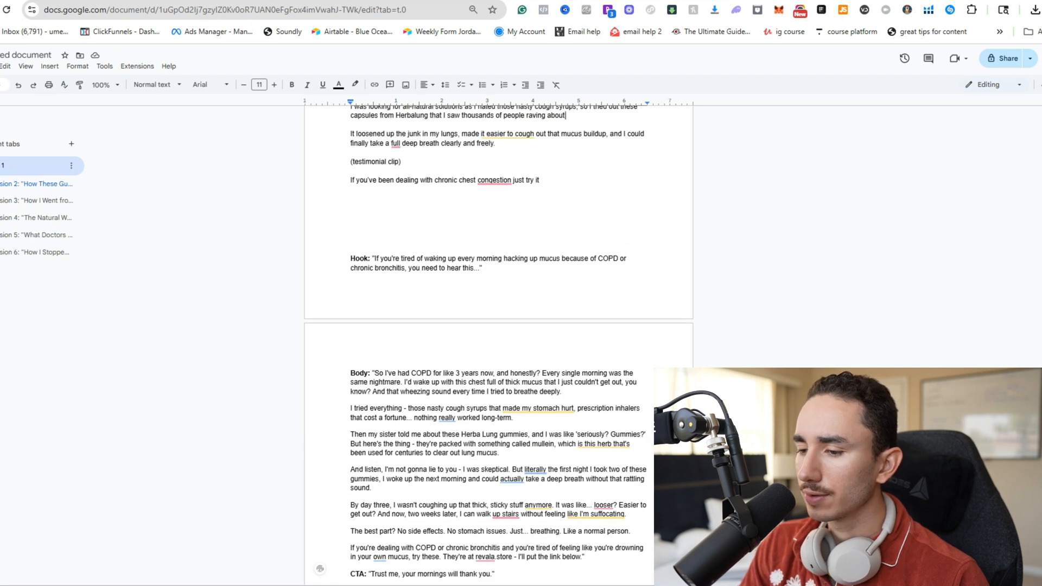
left_click(352, 125)
left_click(352, 134)
type("After a few day")
type("s,")
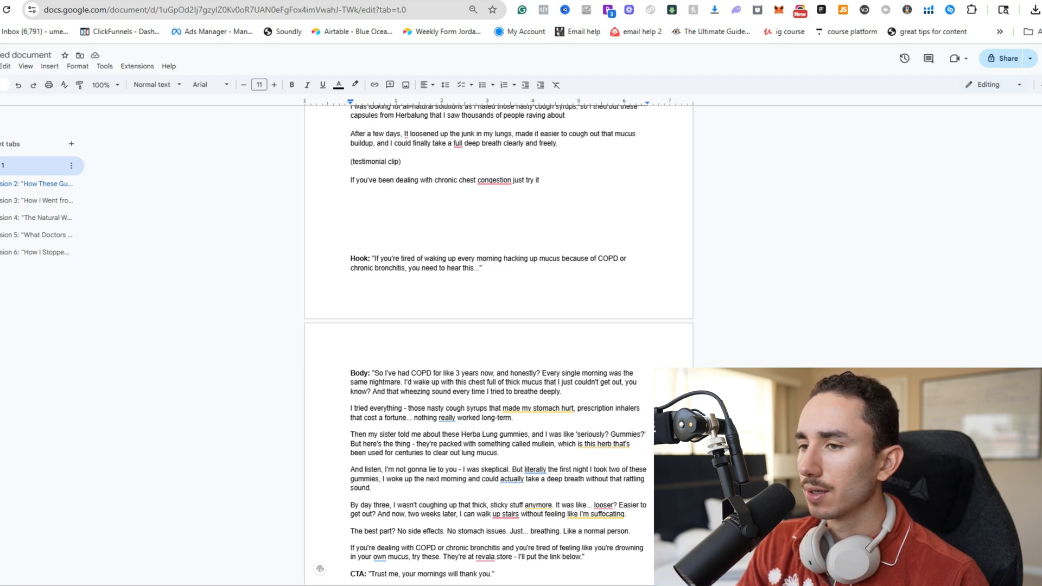
Copy the script from the hook line through "just try it", and open elevenlabs.io/app/voice-lab in a new browser tab.
scroll(498, 346, "up", 5)
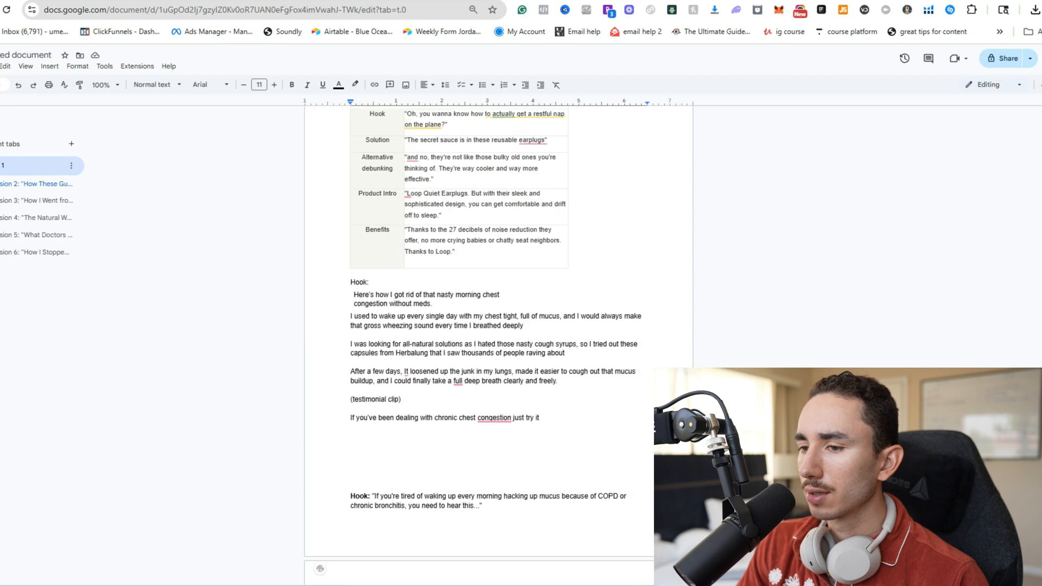
left_click_drag(354, 295, 353, 427)
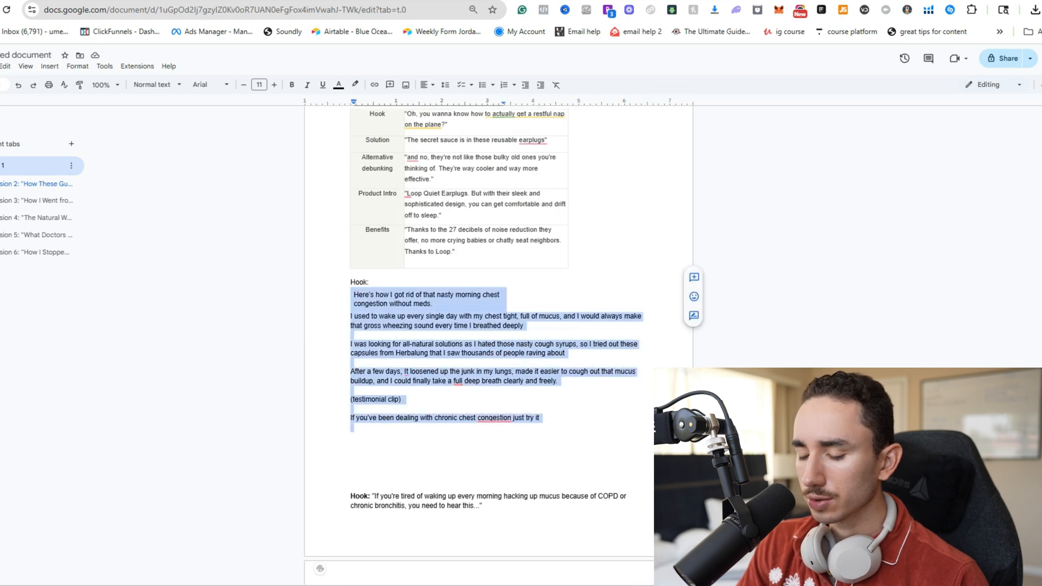
key("ctrl+t")
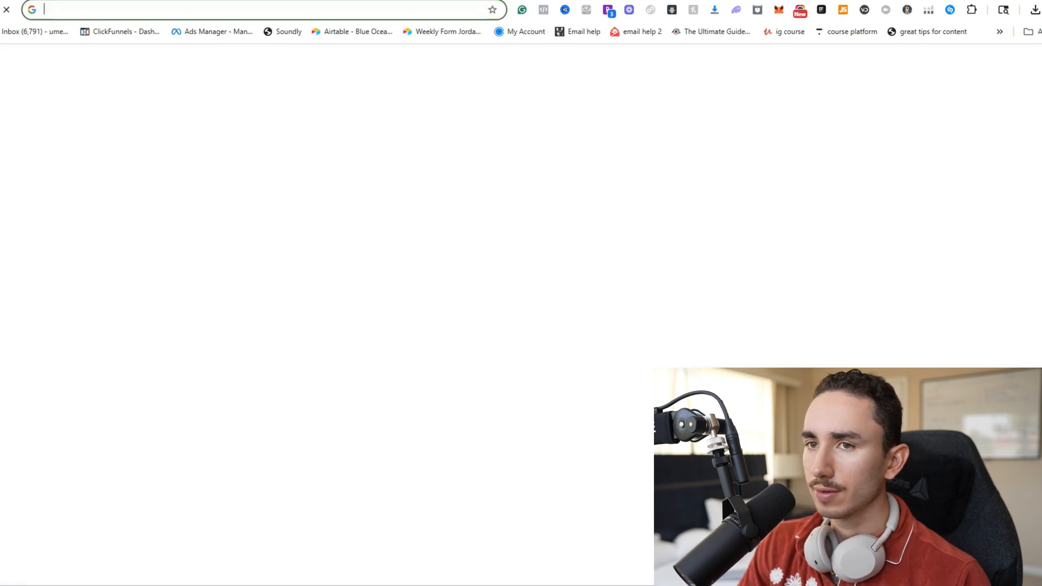
type("elevenlabs.io/app/voice-lab")
key("Return")
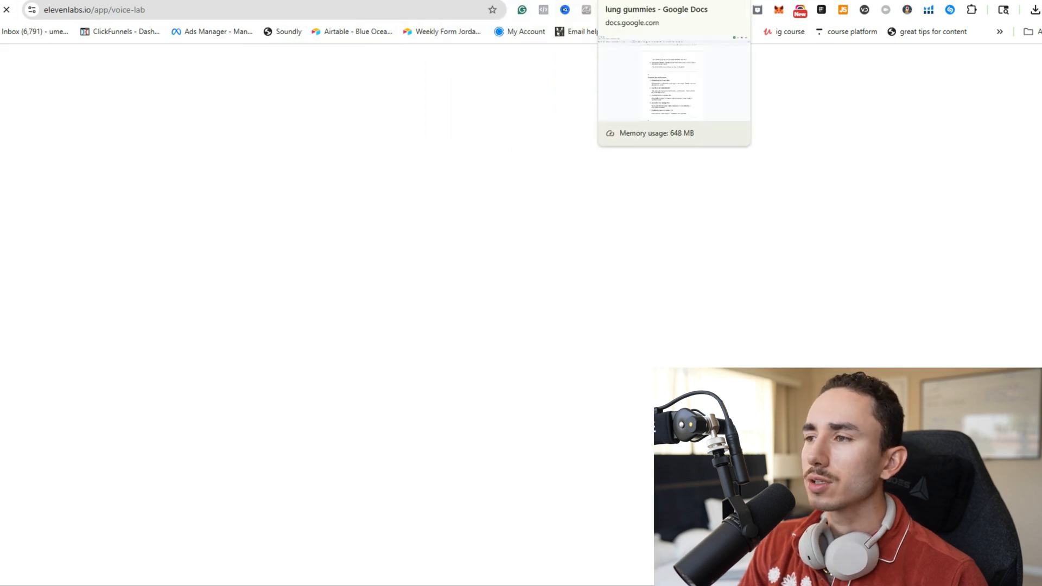
Review the lung gummies research document, including the failed solutions, market awareness, common themes, ad concepts and customer pain points sections.
left_click(630, 1)
scroll(500, 326, "down", 12)
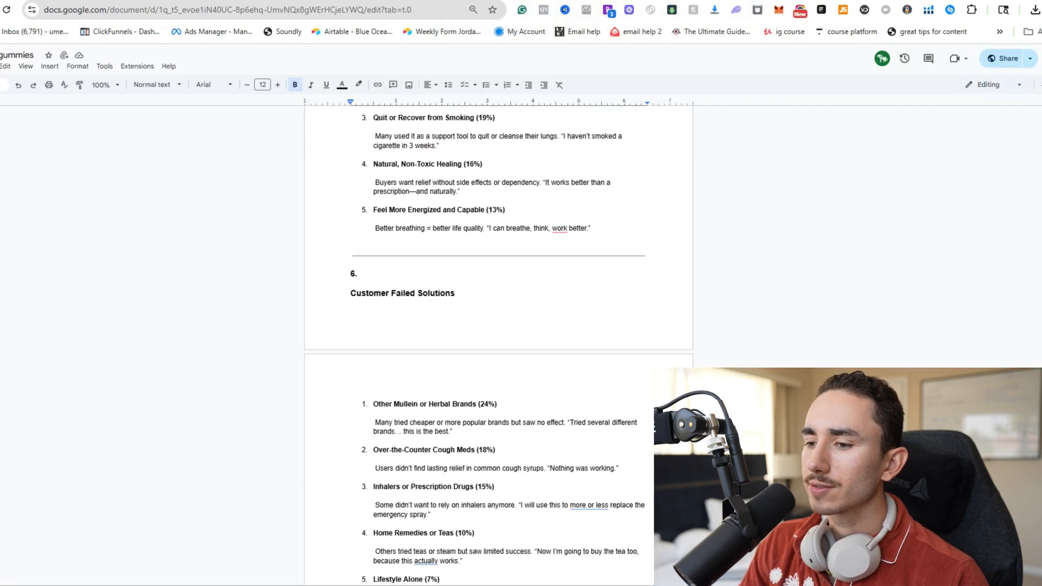
scroll(499, 326, "down", 18)
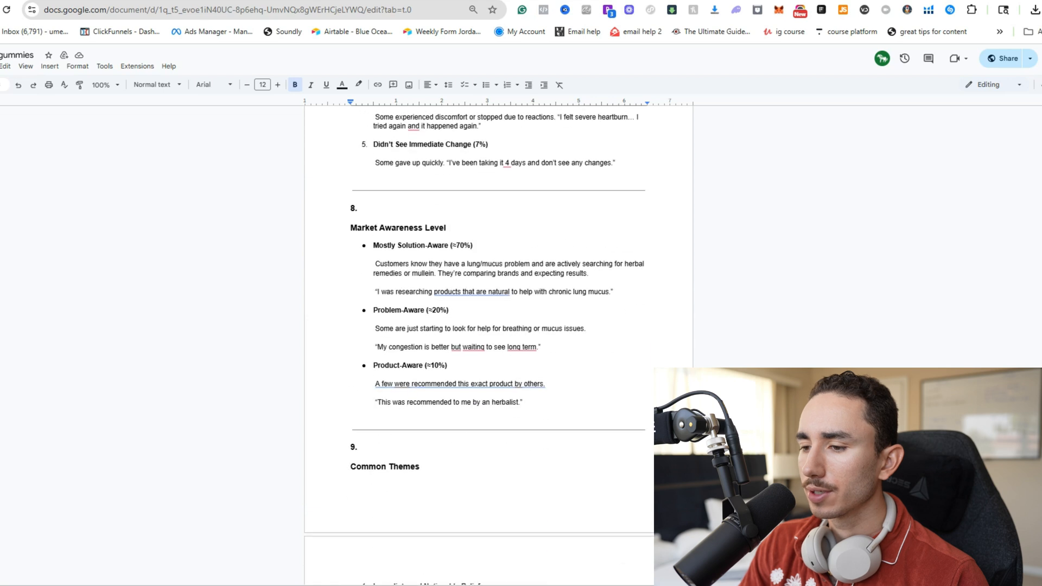
scroll(500, 326, "down", 8)
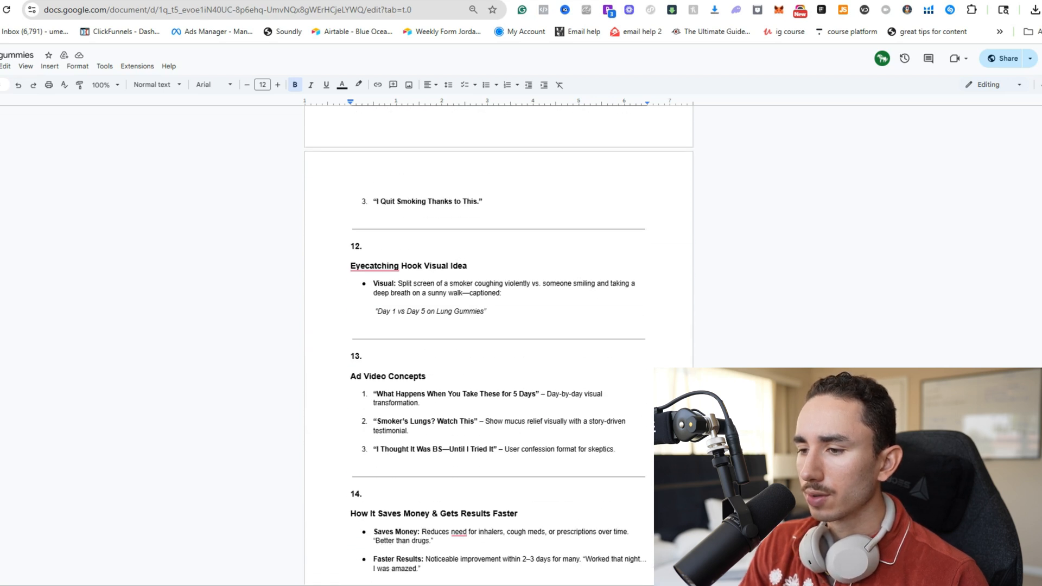
scroll(499, 325, "down", 2)
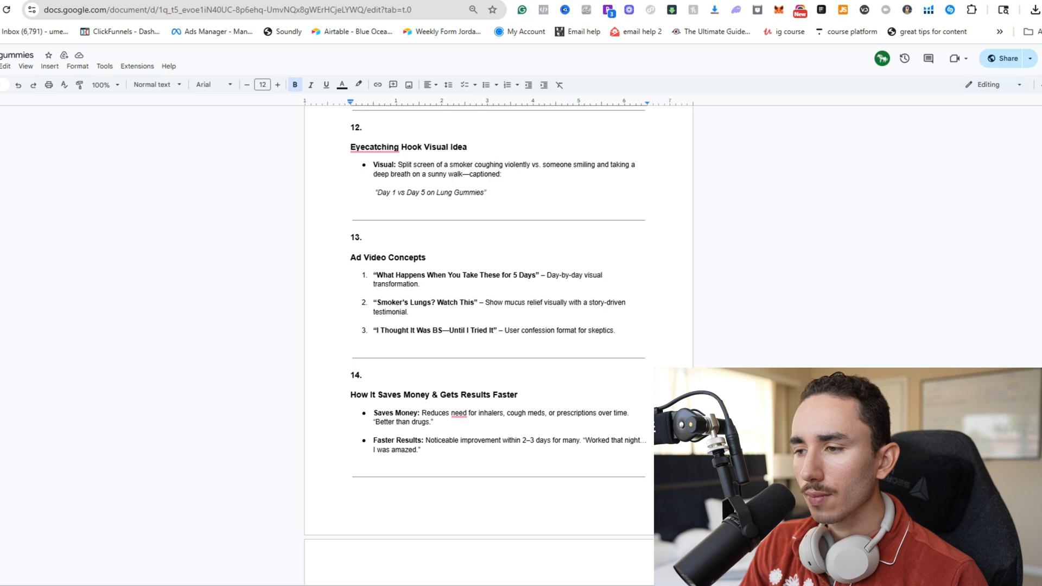
scroll(499, 325, "down", 3)
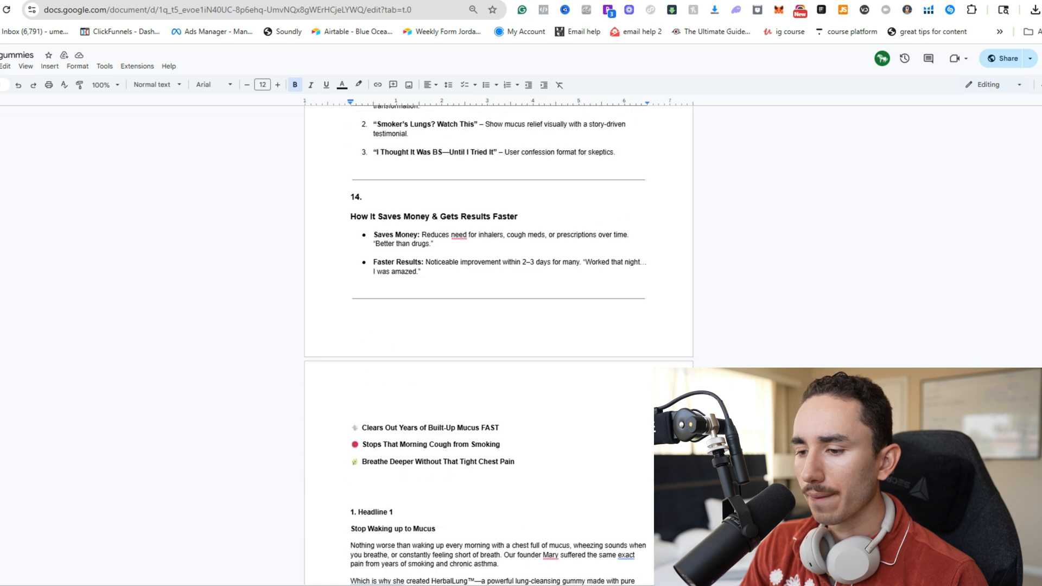
scroll(499, 326, "up", 19)
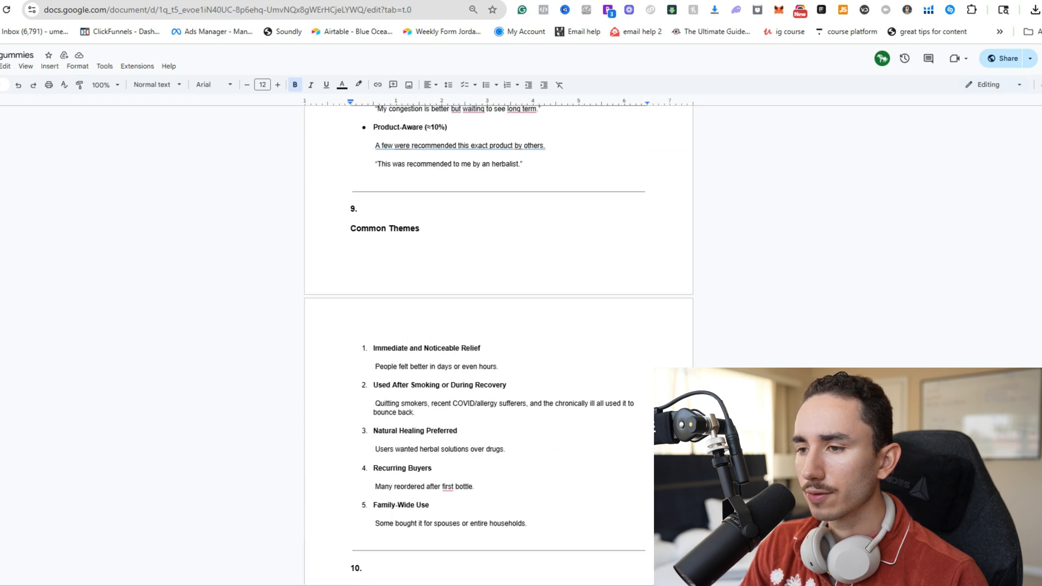
scroll(499, 326, "up", 5)
scroll(499, 326, "up", 14)
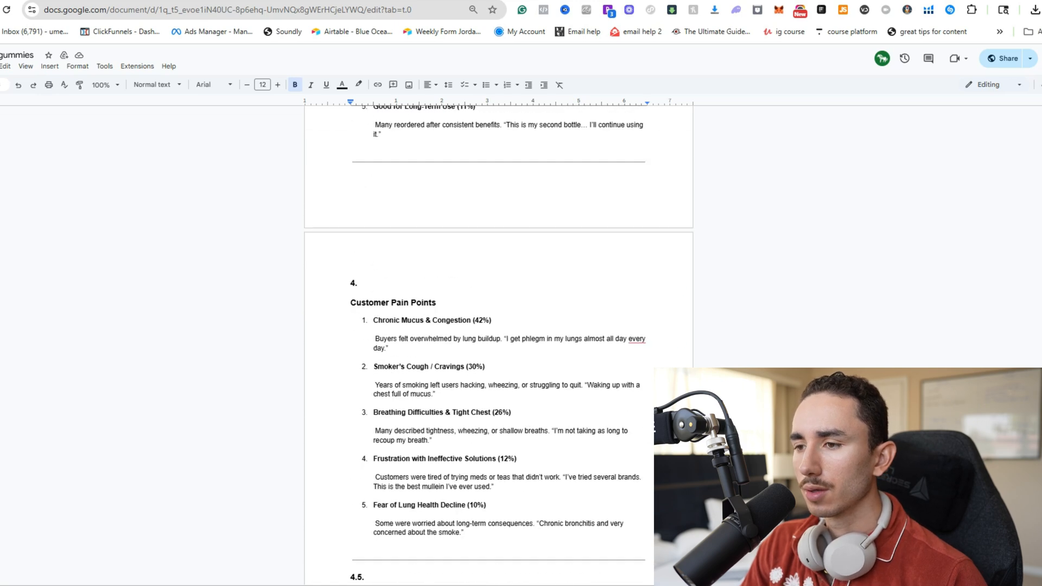
scroll(500, 326, "up", 1)
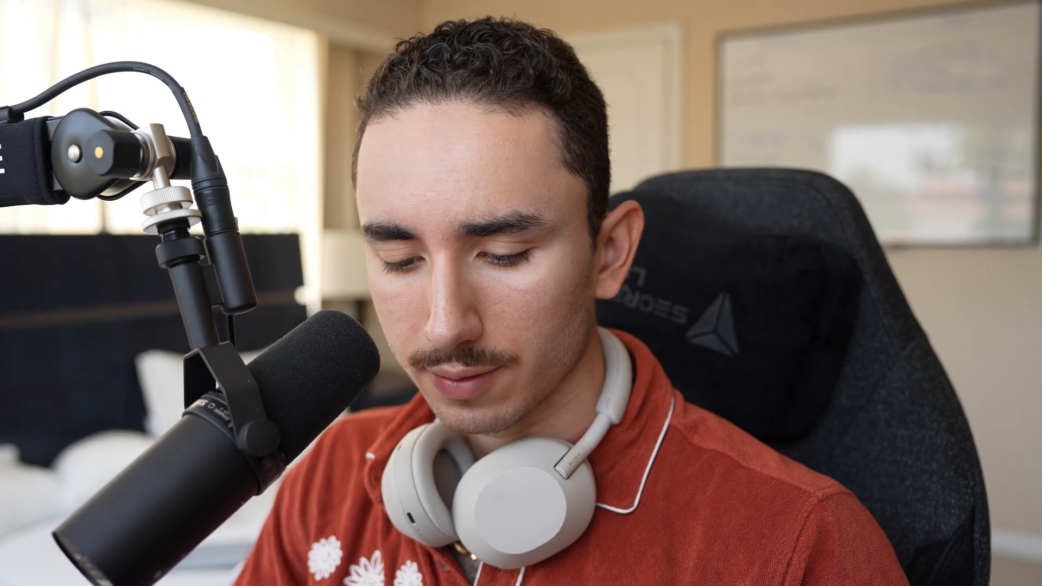
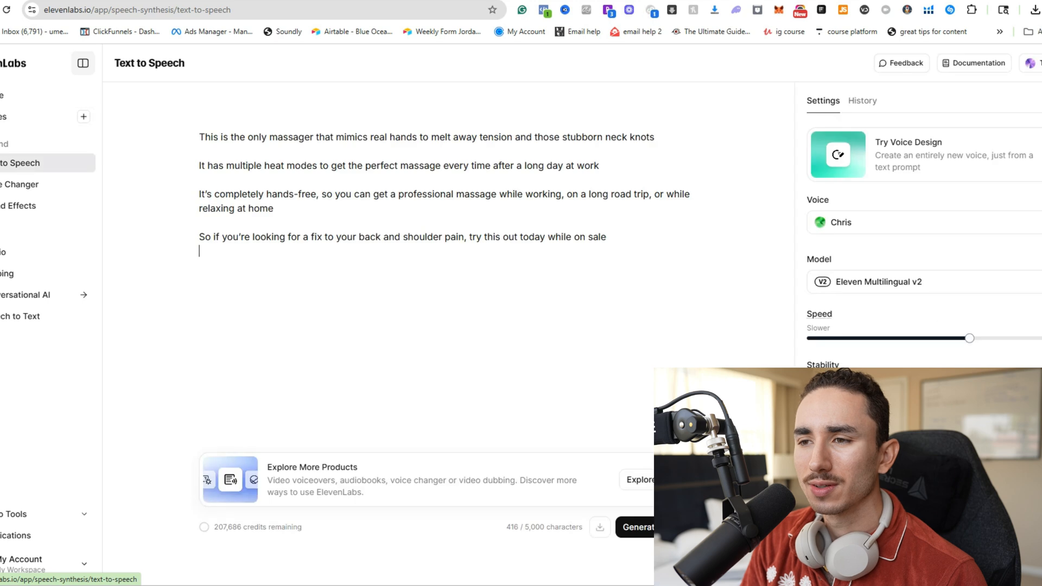
Replace the old massager text in ElevenLabs Text to Speech with the copied chest congestion script.
key("ctrl+a")
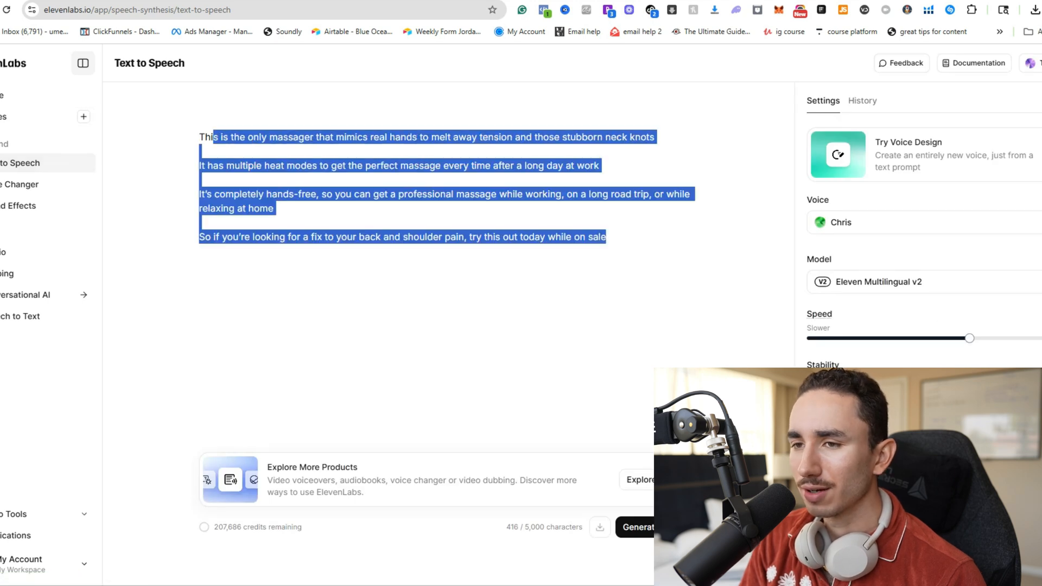
type("Here’s how I got rid of that nasty morning chest congestion without meds.  I used to wake up every single day with my chest tight, full of mucus, and I would always make that gross wheezing sound every time I breathed deeply  I was looking for all-natural solutions as I hated those nasty cough syrups, so I tried out these capsules from Herbalung that I saw thousands of people raving about  After a few days, It loosened up the junk in my lungs, made it easier to cough out that mucus buildup, and I could finally take a full deep breath clearly and freely.  (testimonial clip)  If you’ve been dealing with chronic chest congestion just try it")
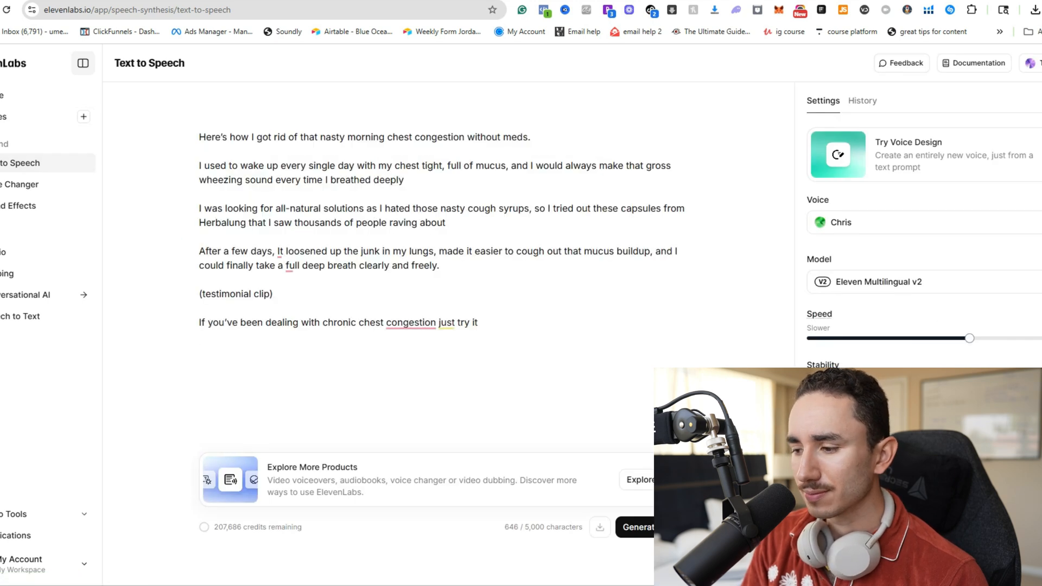
Switch to CapCut and import the seven video MP4 files dated 5/23/2025 from the Downloads folder into the project.
key("alt+Tab")
left_click(200, 171)
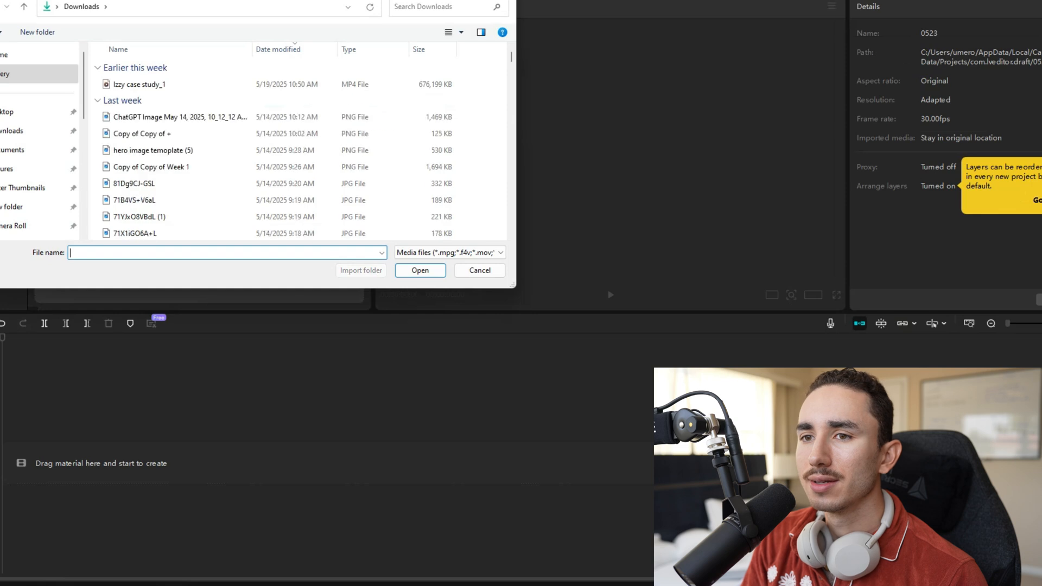
left_click_drag(95, 192, 170, 87)
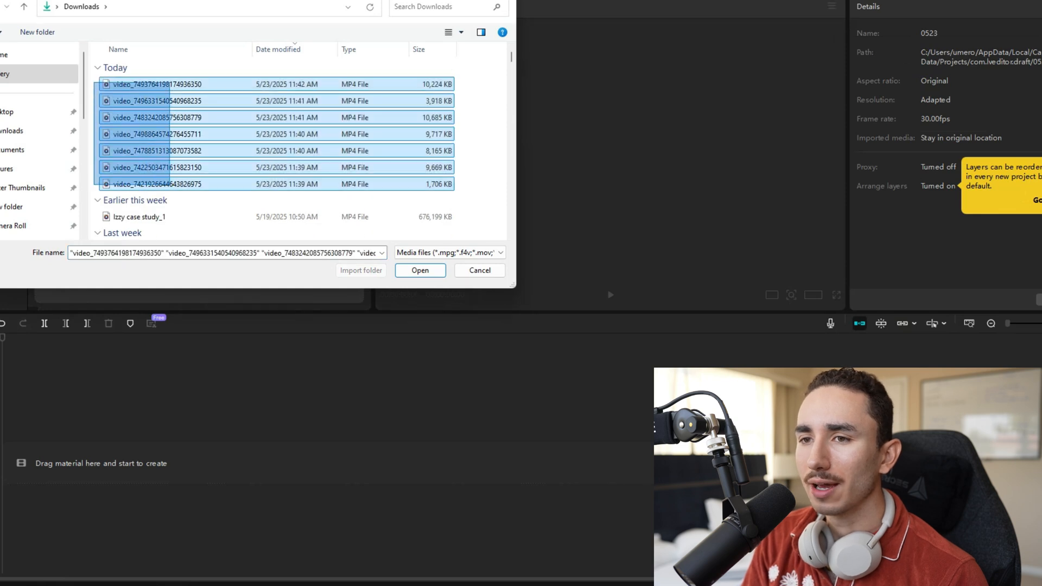
key("Return")
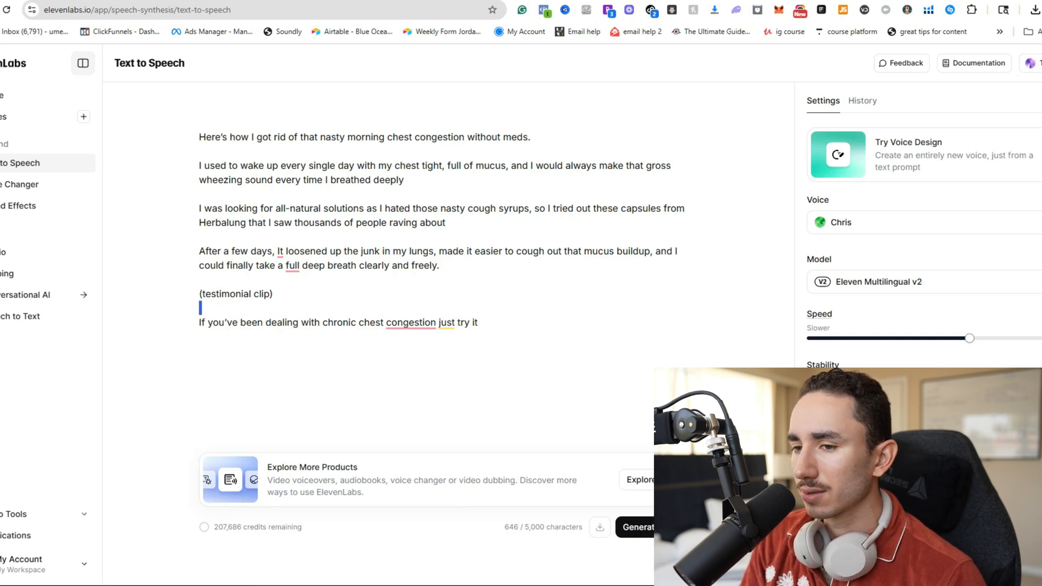
Switch back to ElevenLabs and remove the "(testimonial clip)" line and the extra blank line from the voiceover text.
triple_click(258, 294)
key("BackSpace")
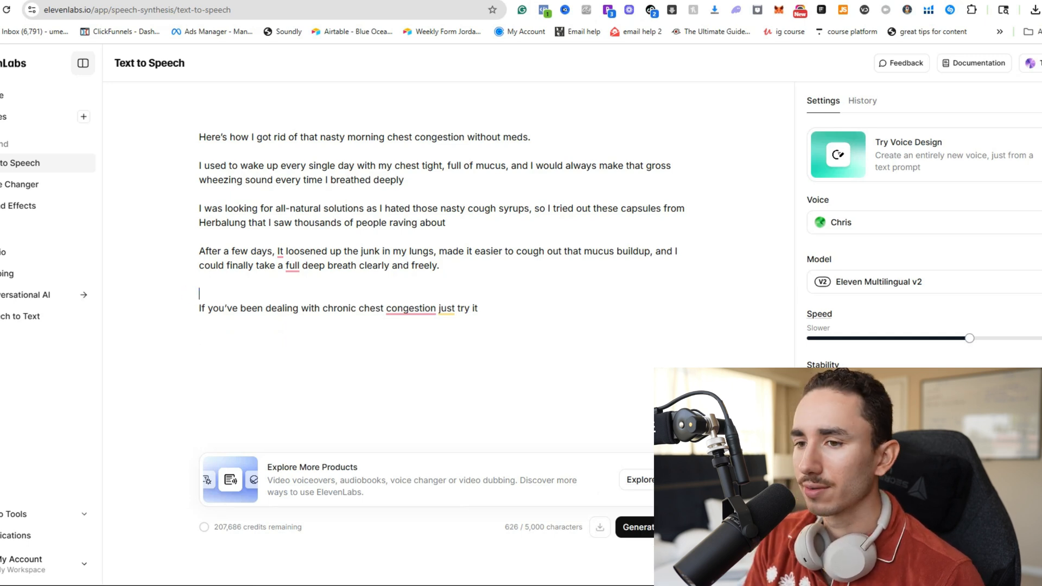
key("BackSpace")
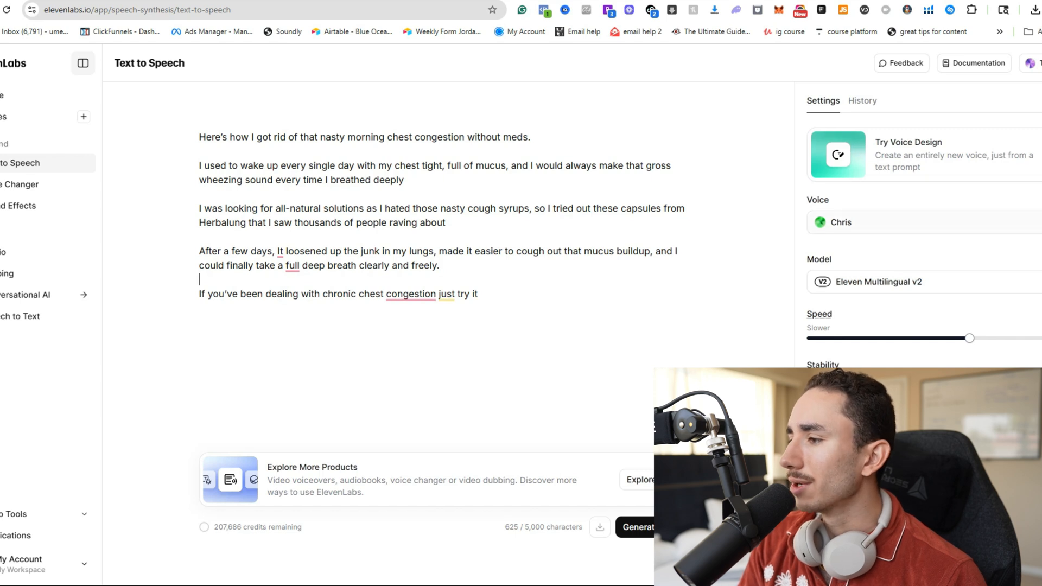
Open the voice selection and listen to the preview of the Chris voice.
left_click(924, 222)
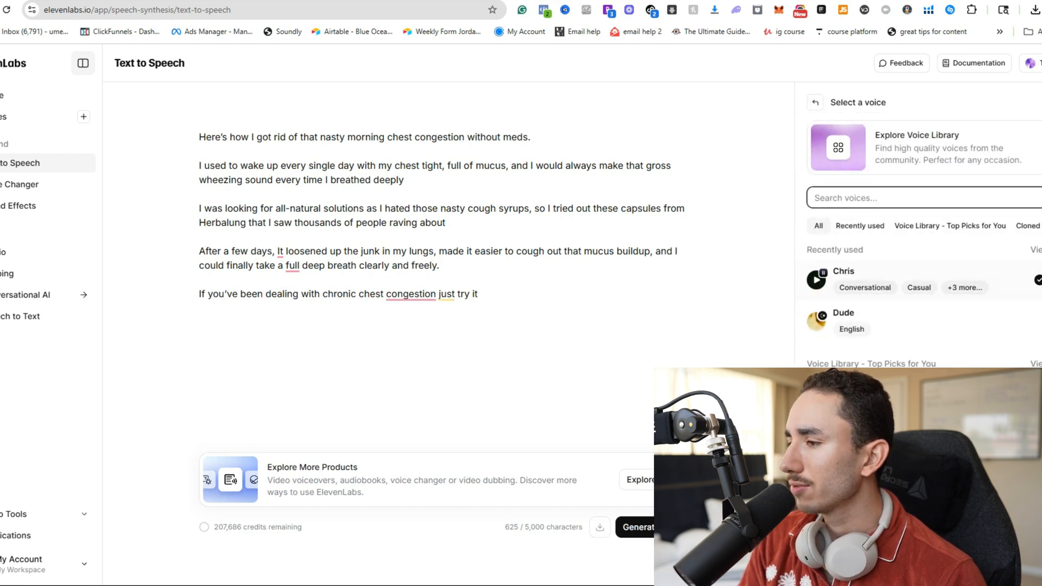
left_click(816, 280)
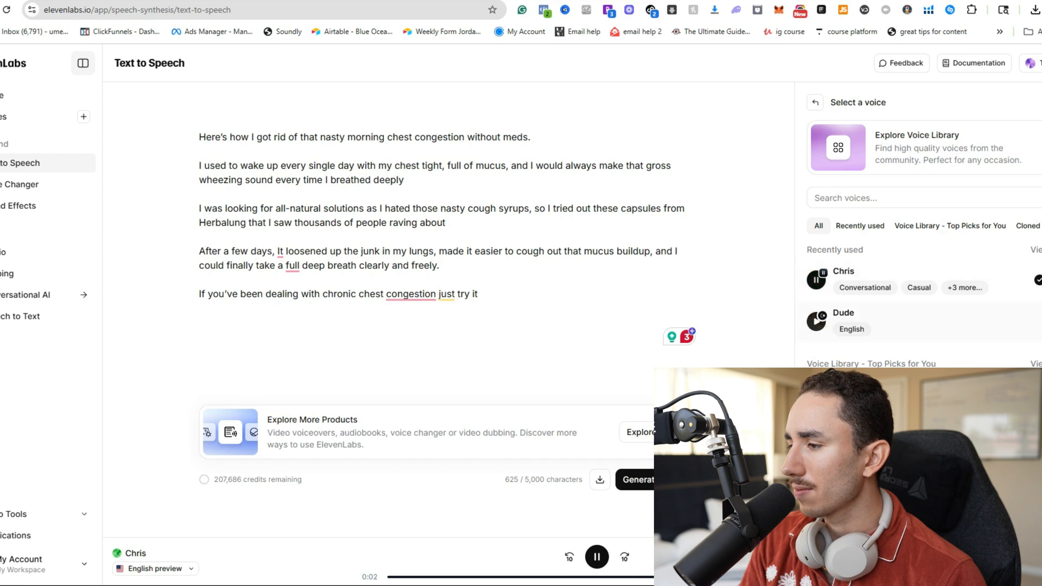
Preview and select the Dude voice, and generate the chest congestion voiceover with it, playing back the result.
left_click(816, 321)
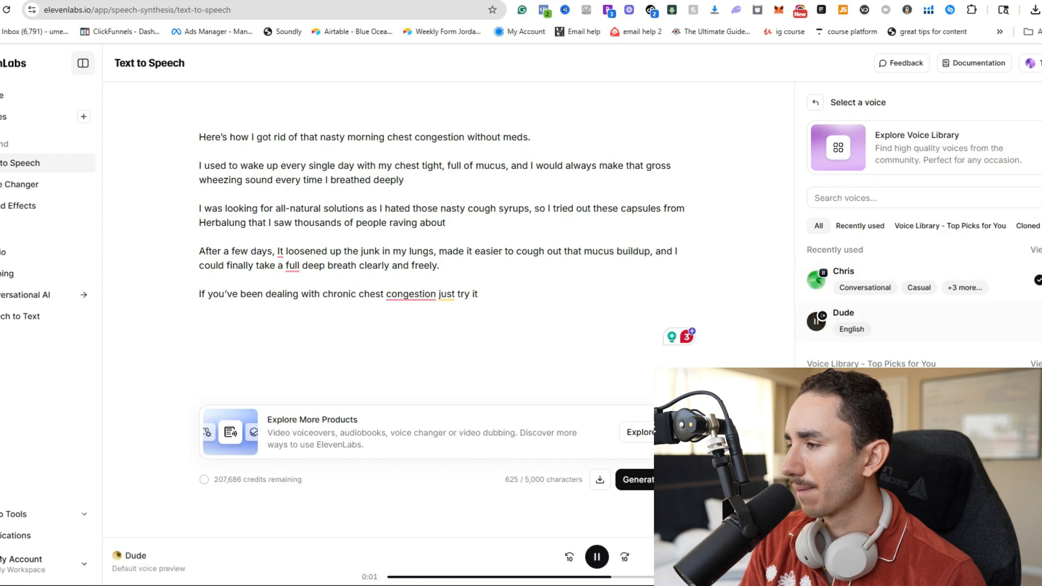
left_click(890, 321)
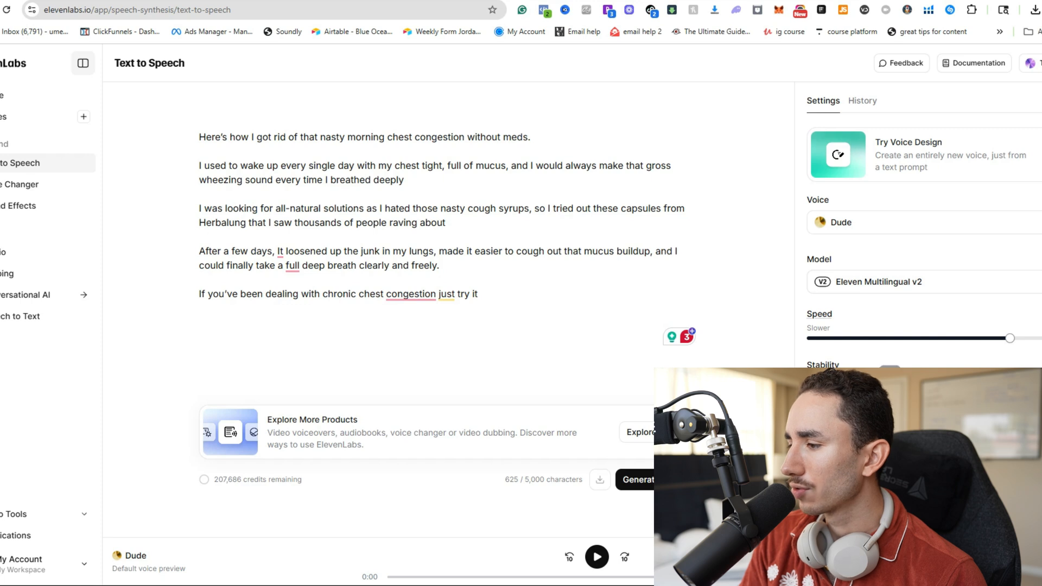
scroll(918, 228, "down", 1)
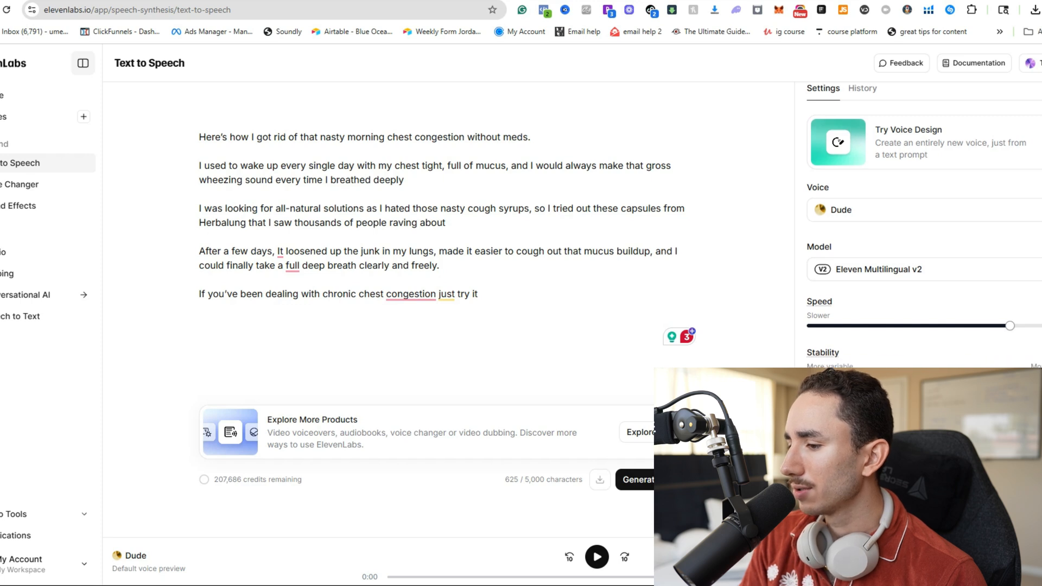
left_click(638, 479)
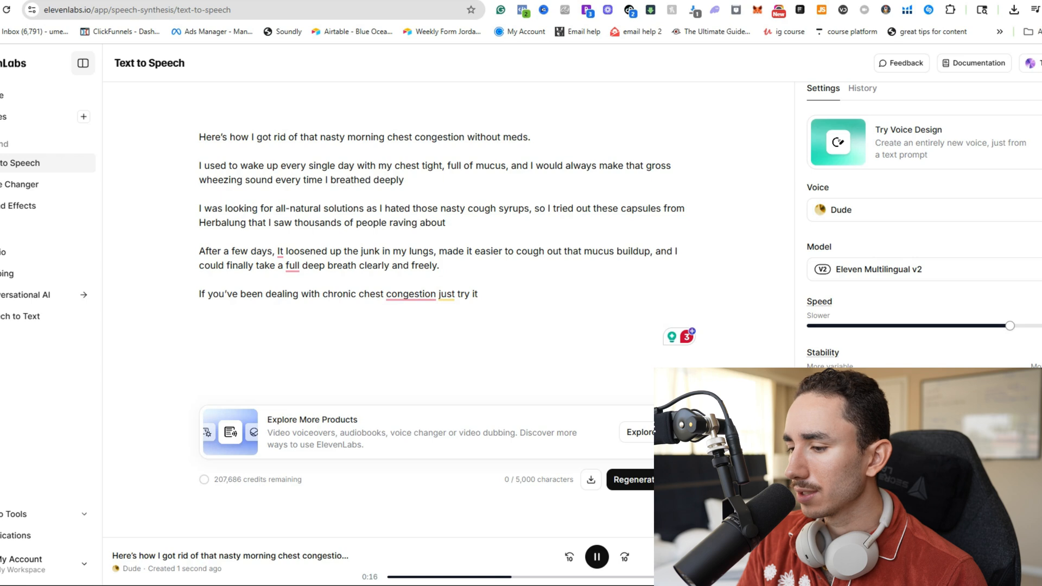
left_click(597, 557)
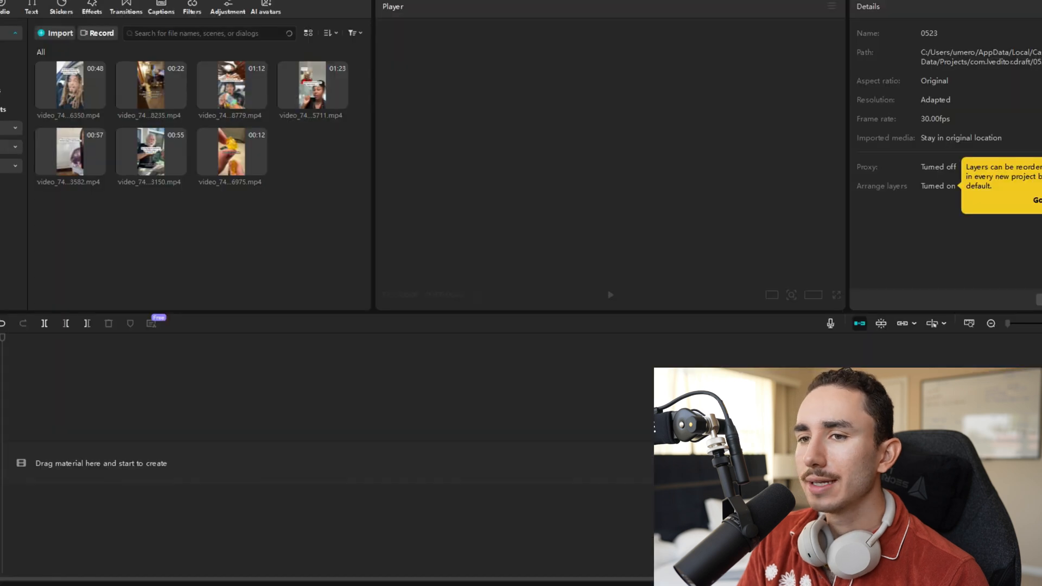
Switch to CapCut, import the ElevenLabs voiceover MP3 and place it at the start of the timeline.
left_click(56, 33)
double_click(176, 85)
left_click_drag(312, 152, 54, 462)
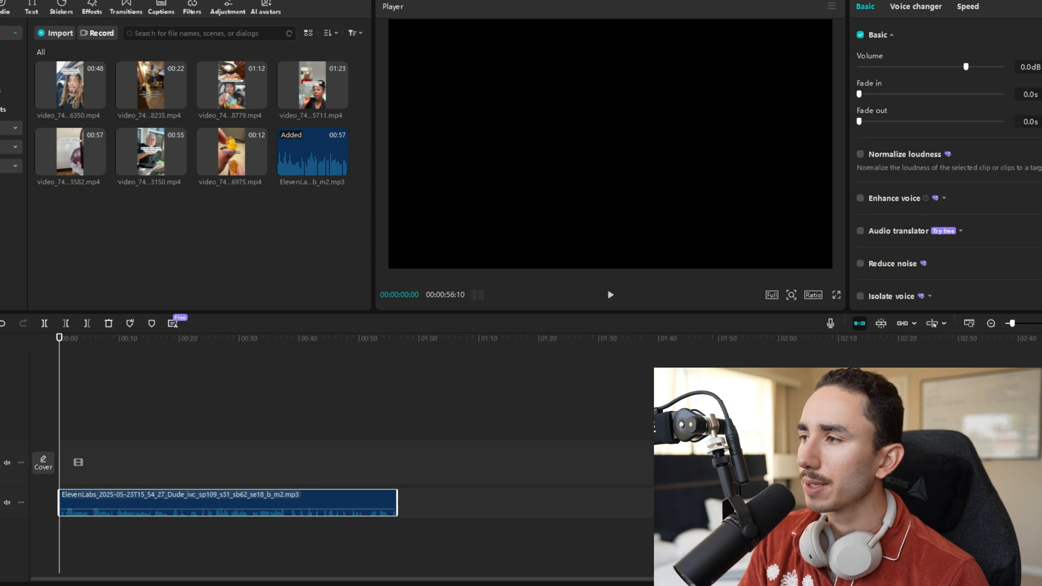
Speed the voiceover clip up to 1.18x and play it back from the beginning.
left_click(968, 7)
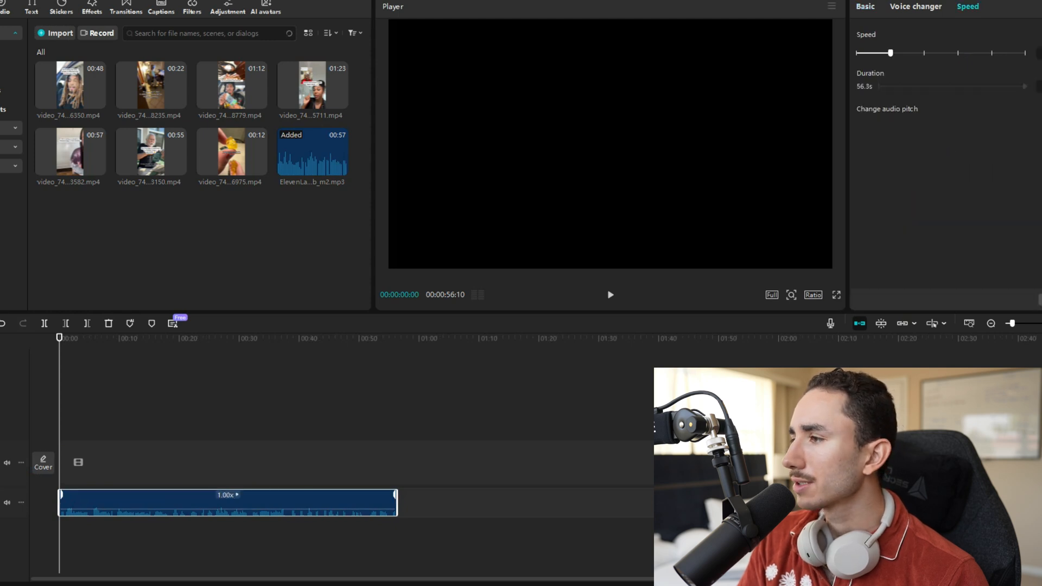
left_click_drag(890, 52, 897, 53)
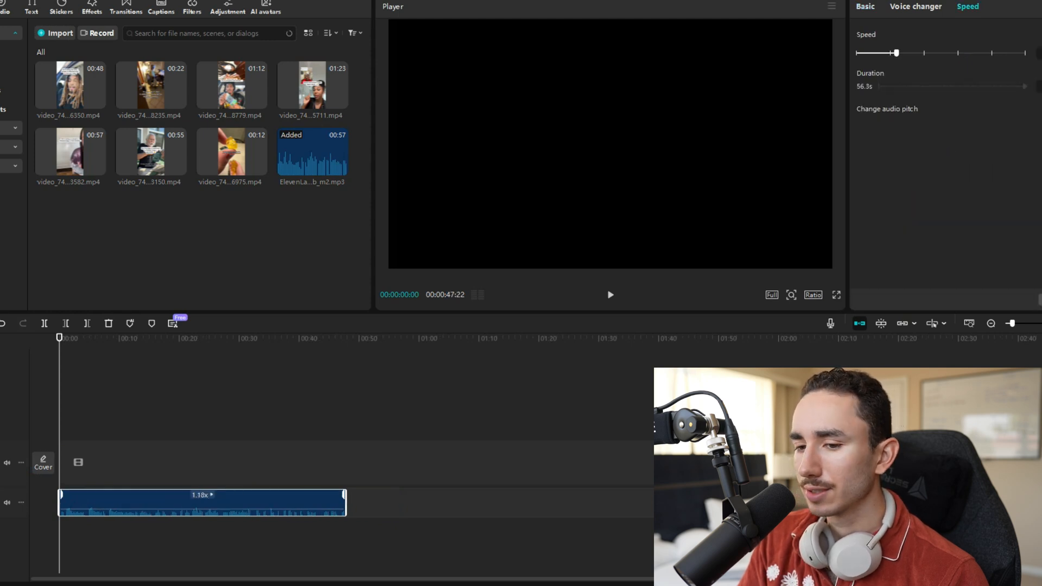
key("space")
left_click(1041, 323)
left_click(1041, 324)
left_click(1041, 324)
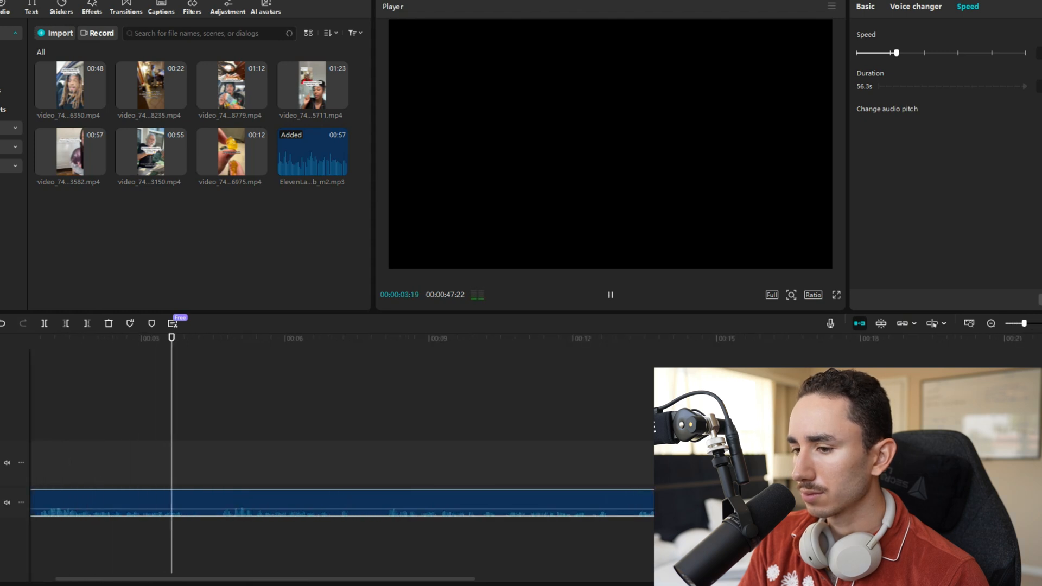
Stop the playback and split the voiceover clip near its beginning.
left_click(490, 424)
left_click(440, 502)
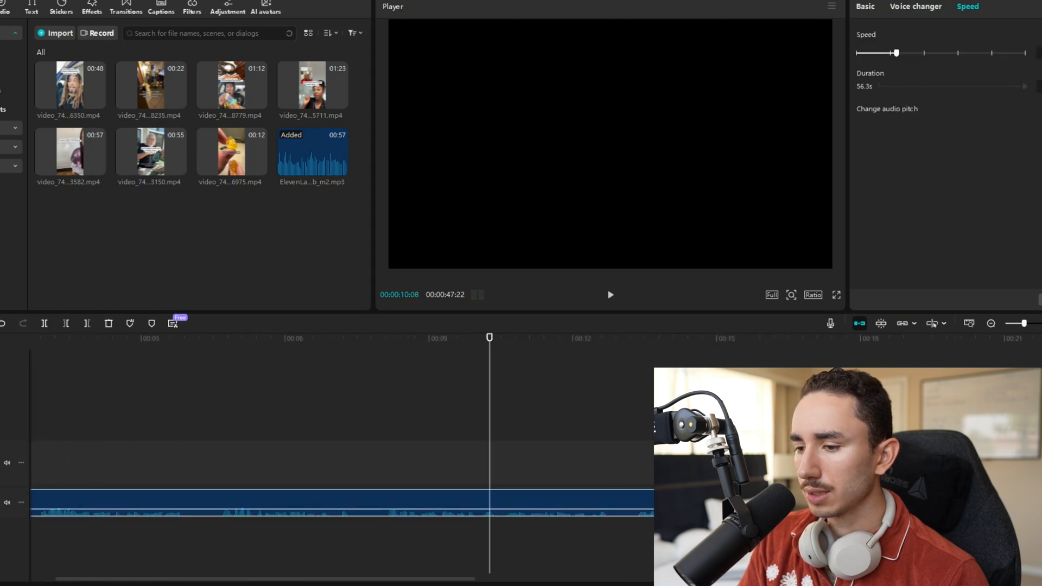
left_click_drag(489, 338, 101, 338)
key("ctrl+b")
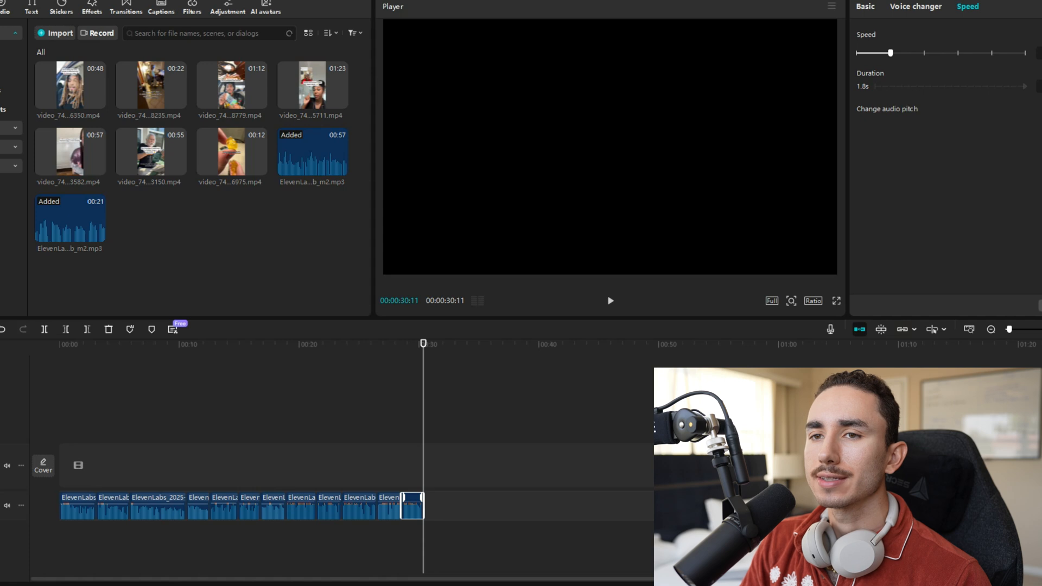
Preview Vlog tracks in the music library and add Camellia beneath the voiceover at the timeline start.
left_click(4, 6)
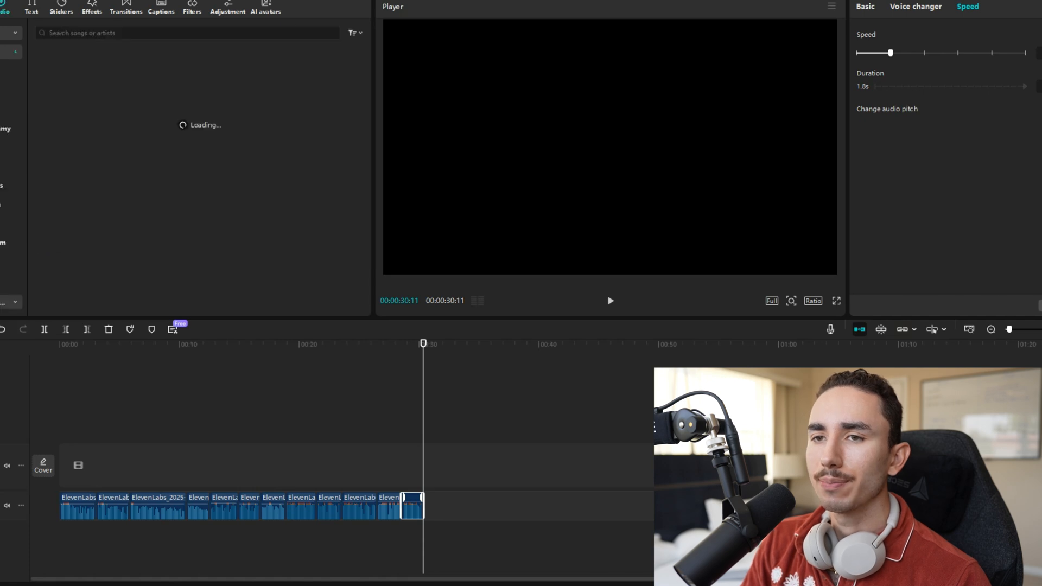
left_click(4, 71)
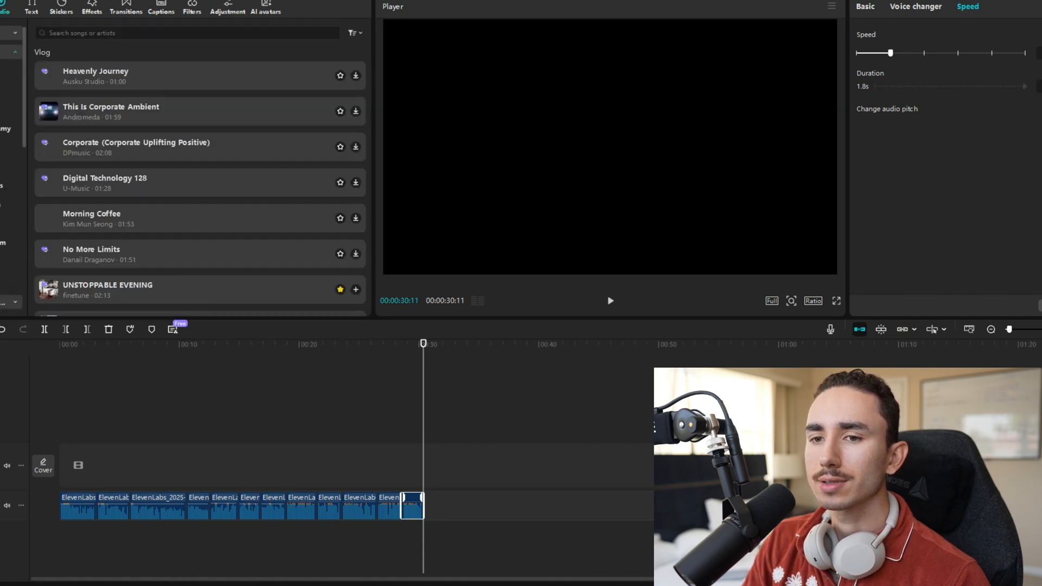
scroll(190, 237, "down", 1)
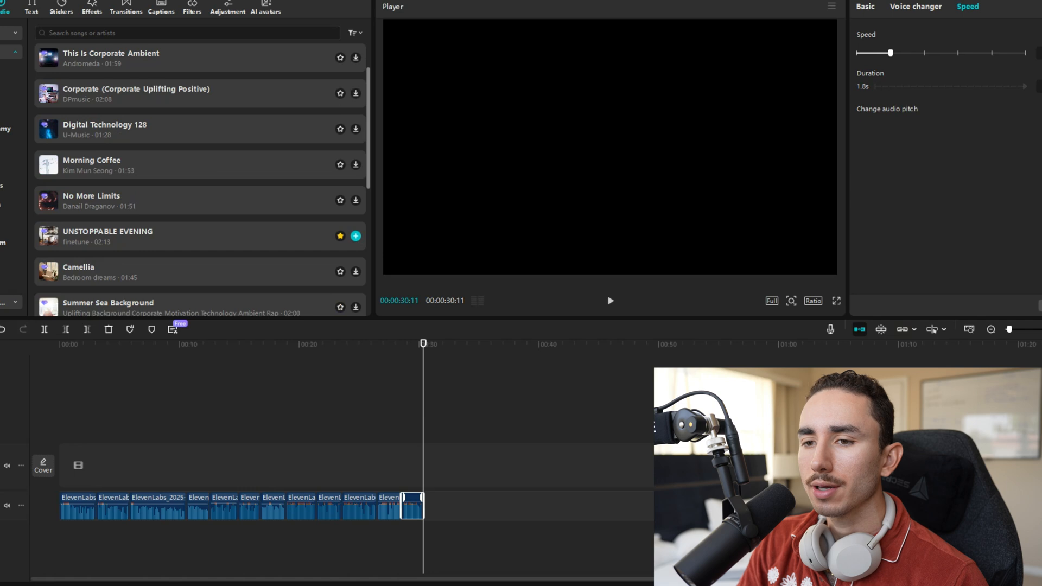
left_click(189, 236)
scroll(201, 163, "down", 2)
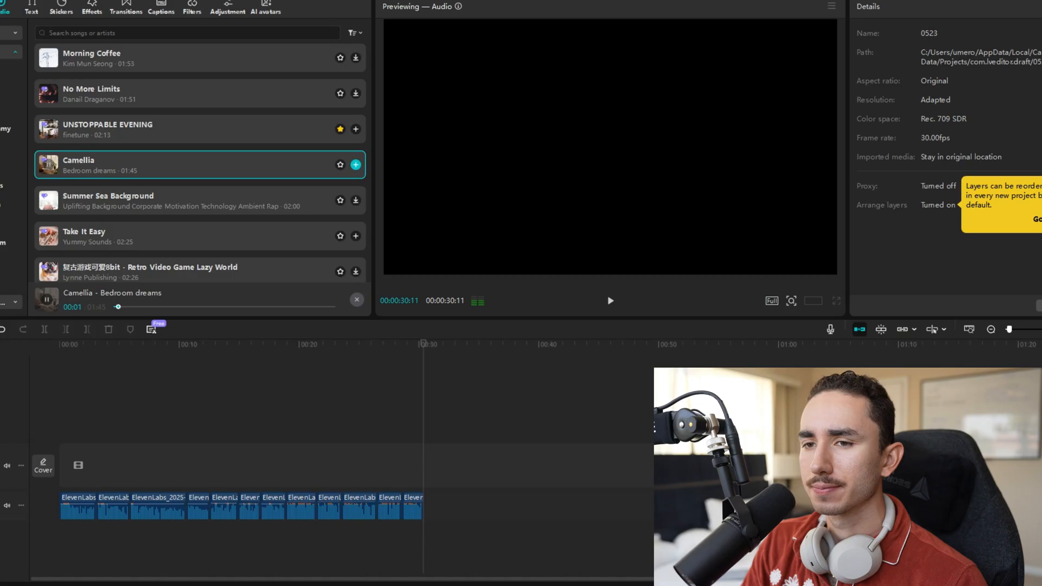
left_click_drag(129, 174, 61, 526)
Play the timeline from the beginning to hear the Camellia music under the voiceover.
left_click_drag(423, 343, 60, 343)
key("space")
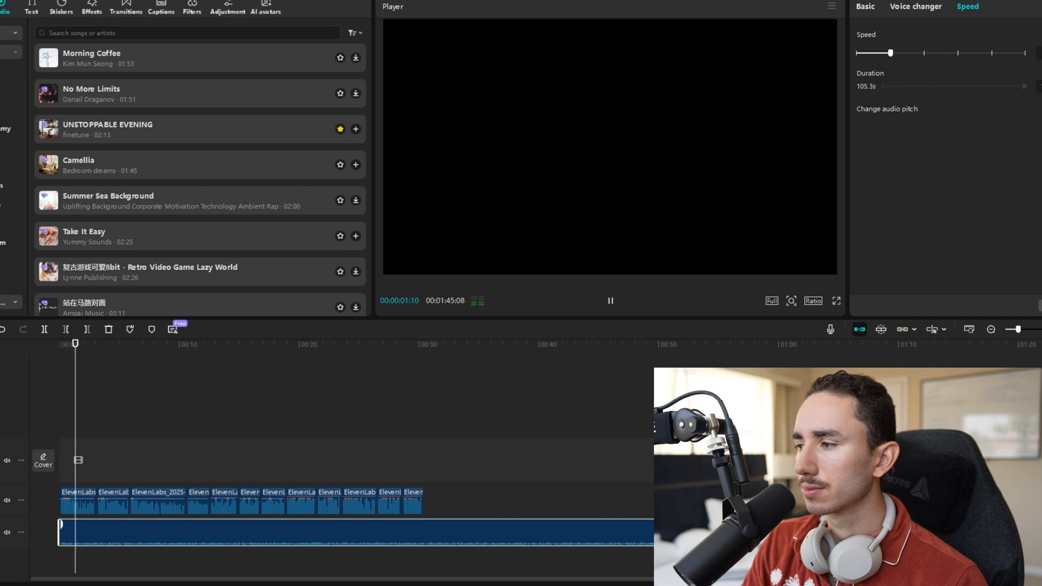
left_click(1041, 330)
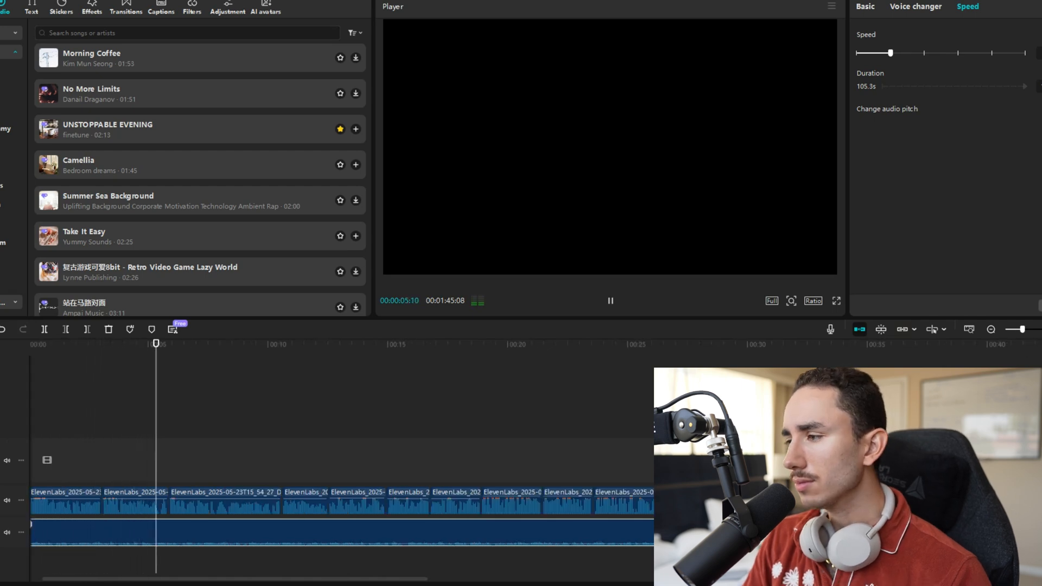
left_click(0, 6)
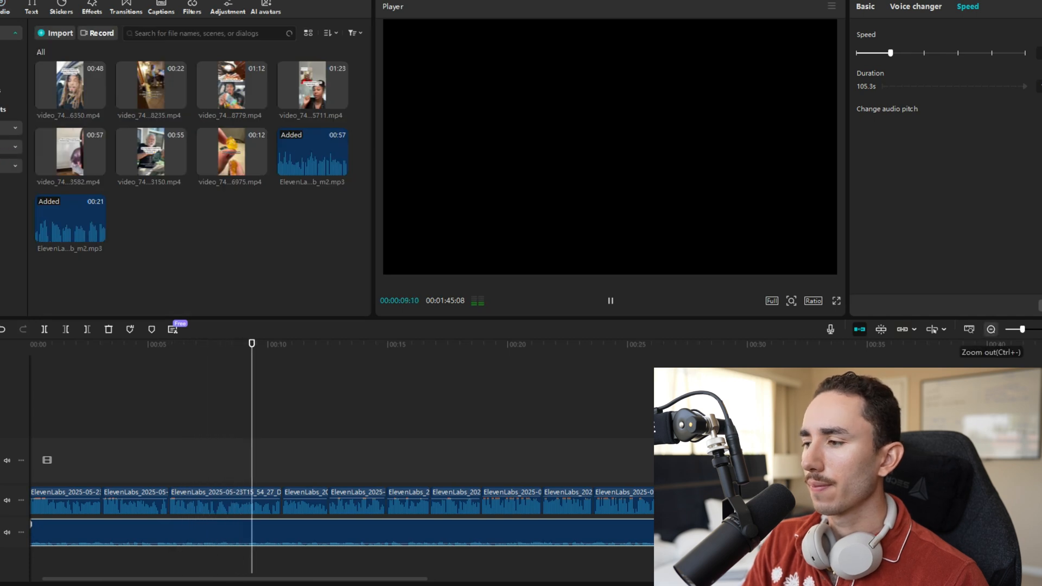
left_click(991, 329)
key("space")
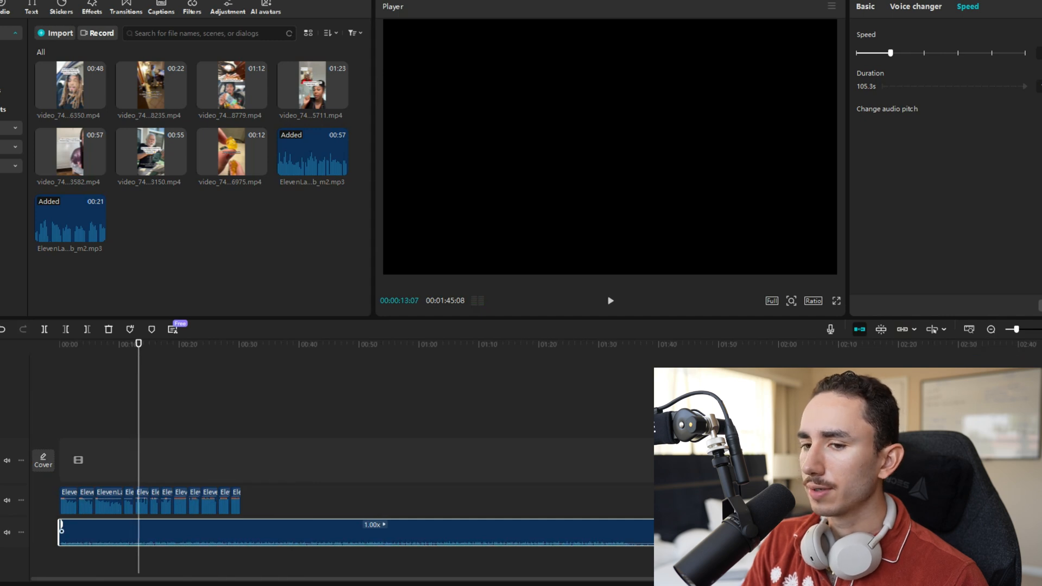
Lower the Camellia track's volume and trim its end to a length of about 40 seconds.
left_click_drag(487, 544, 493, 544)
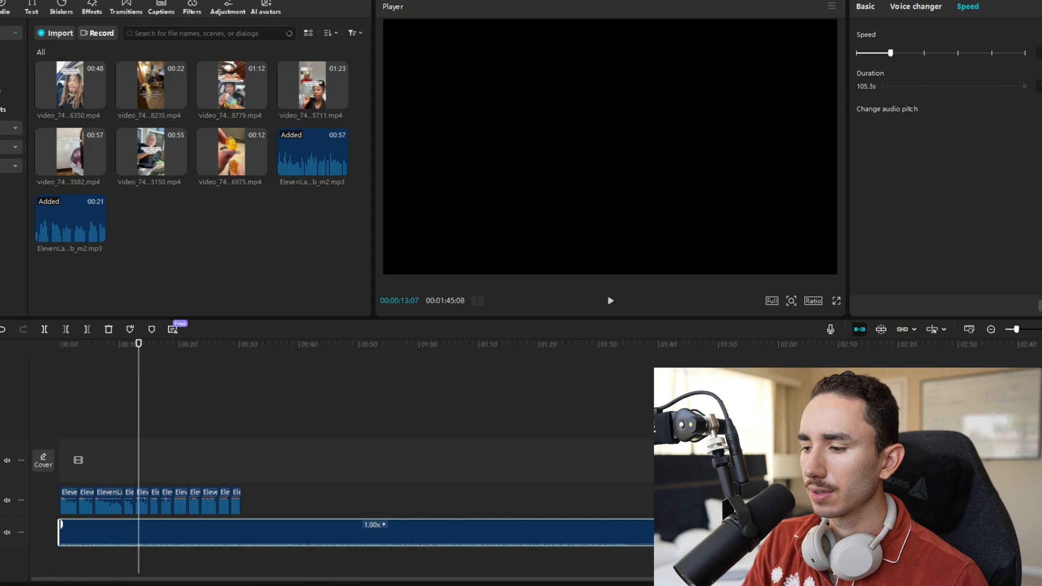
left_click_drag(690, 532, 300, 532)
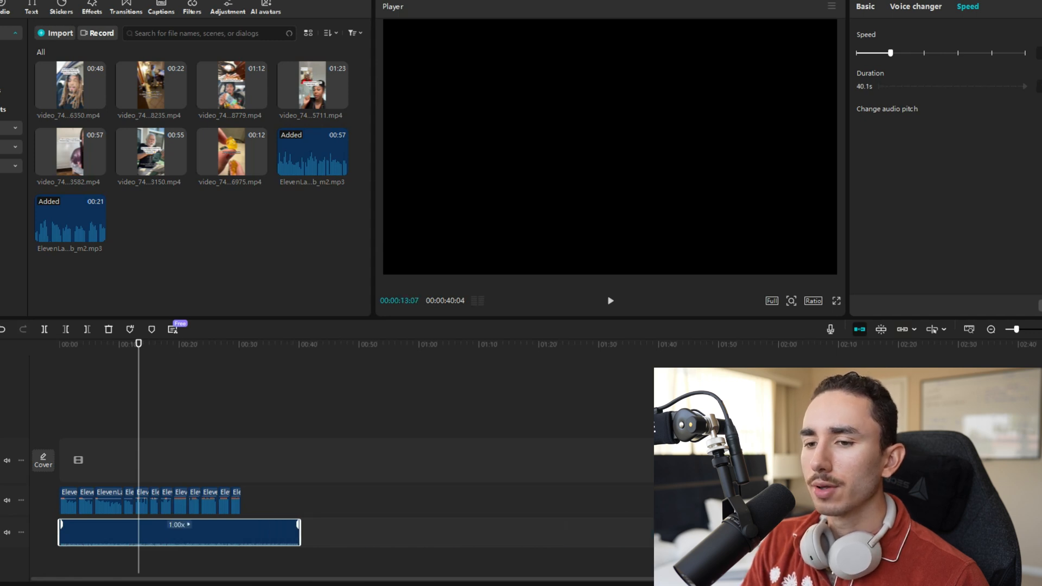
Replay the opening seconds to check the balance between the quieter music and the voiceover.
left_click_drag(138, 380, 2, 384)
key("ctrl+equal")
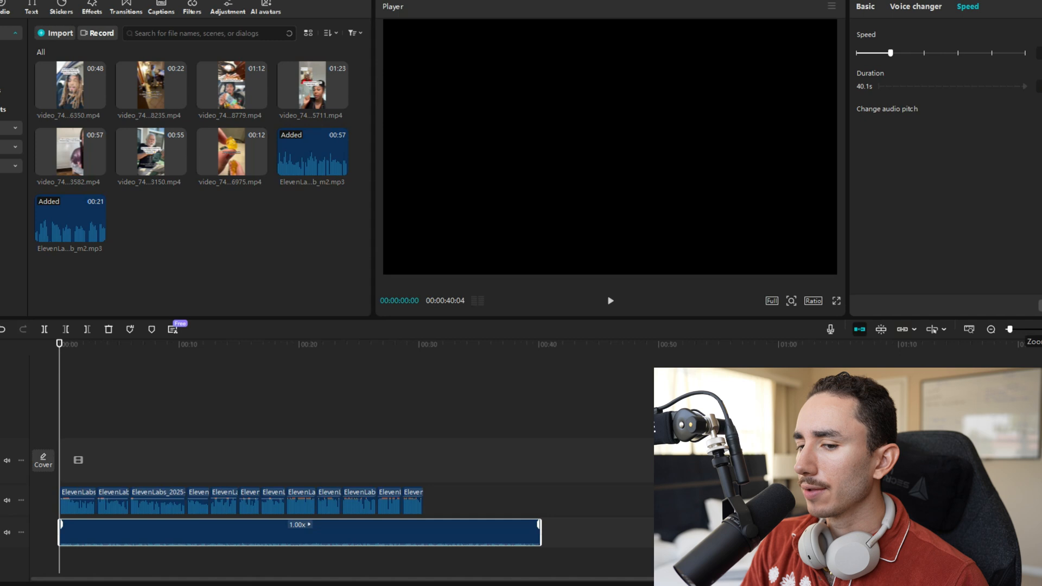
key("ctrl+equal")
key("space")
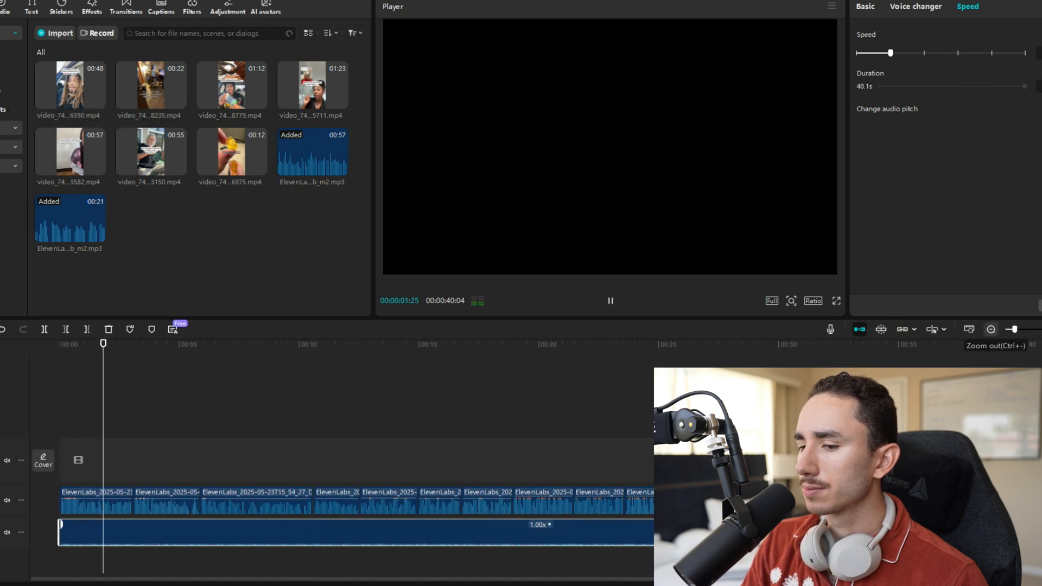
key("space")
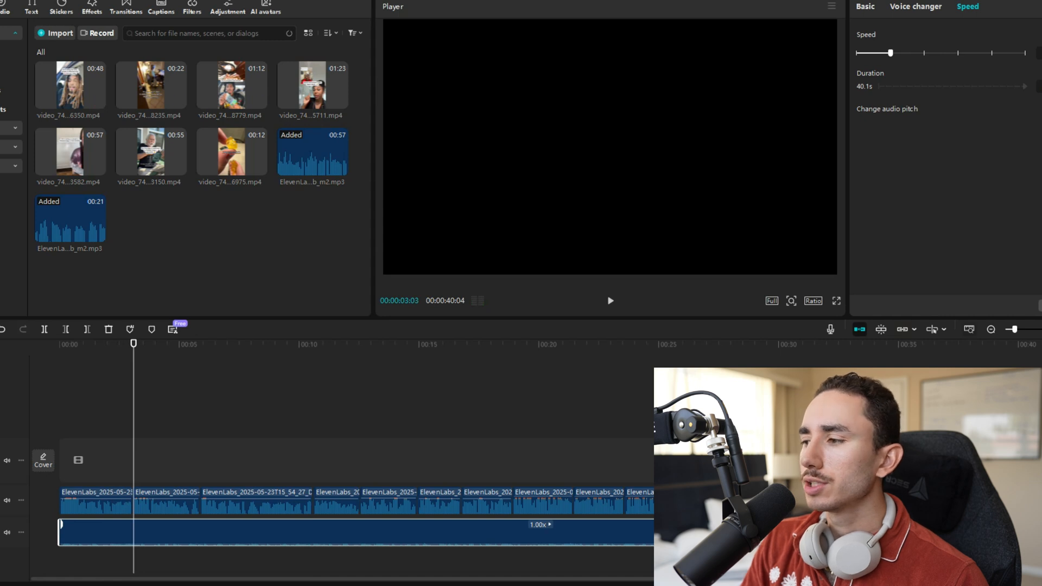
left_click(991, 329)
left_click(991, 329)
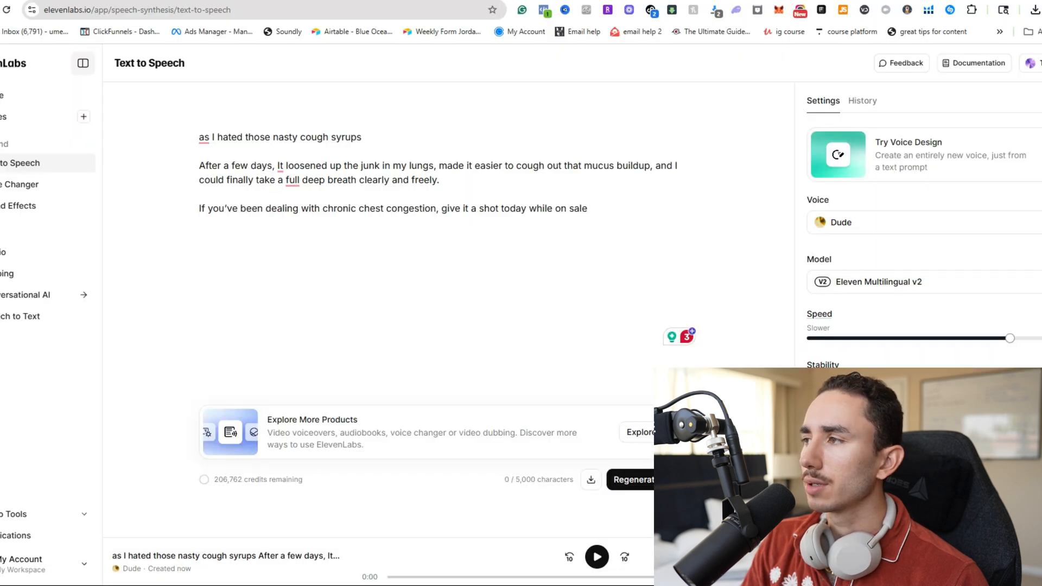
Switch to the browser, open tiktok.com in a new tab and search for "chest congestion".
key("ctrl+t")
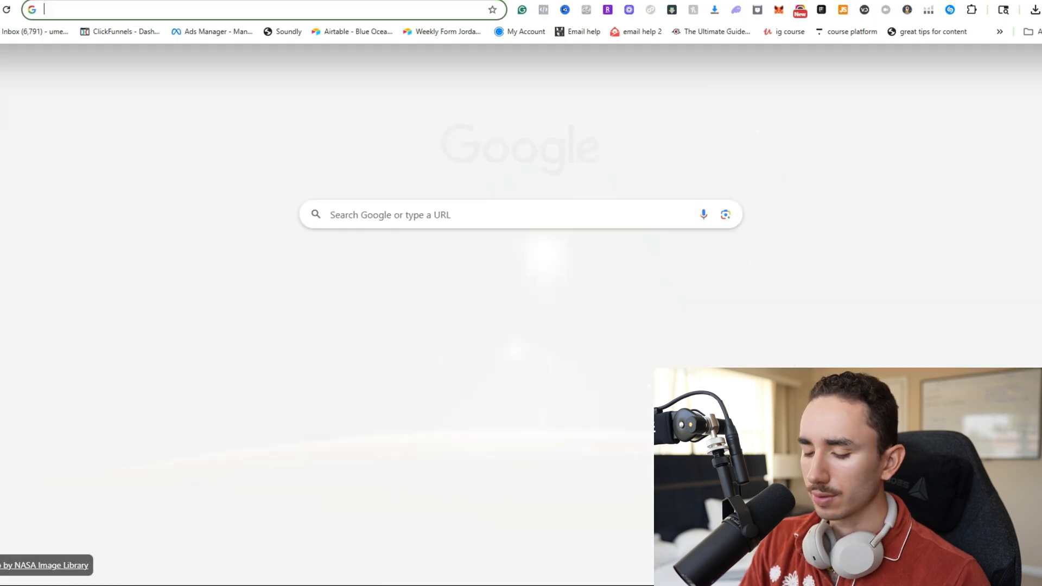
type("tiktok.com")
key("Return")
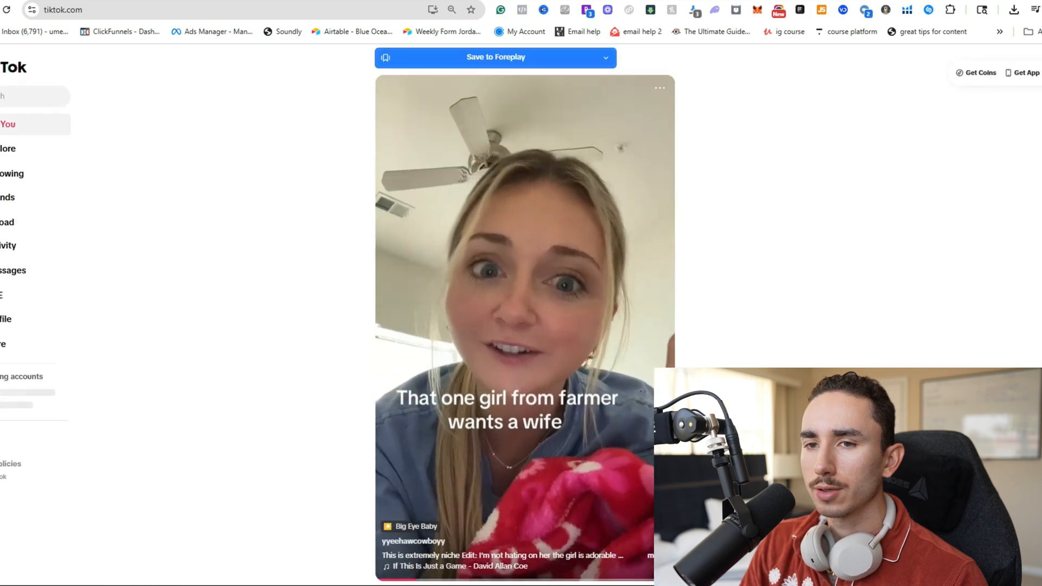
left_click(31, 97)
type("ches")
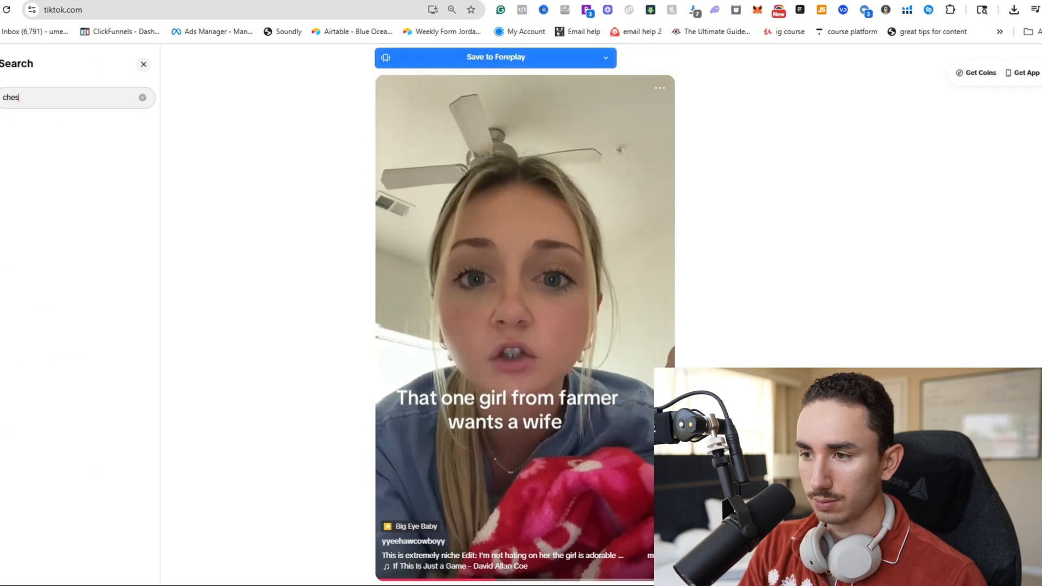
type("t congestion")
key("Return")
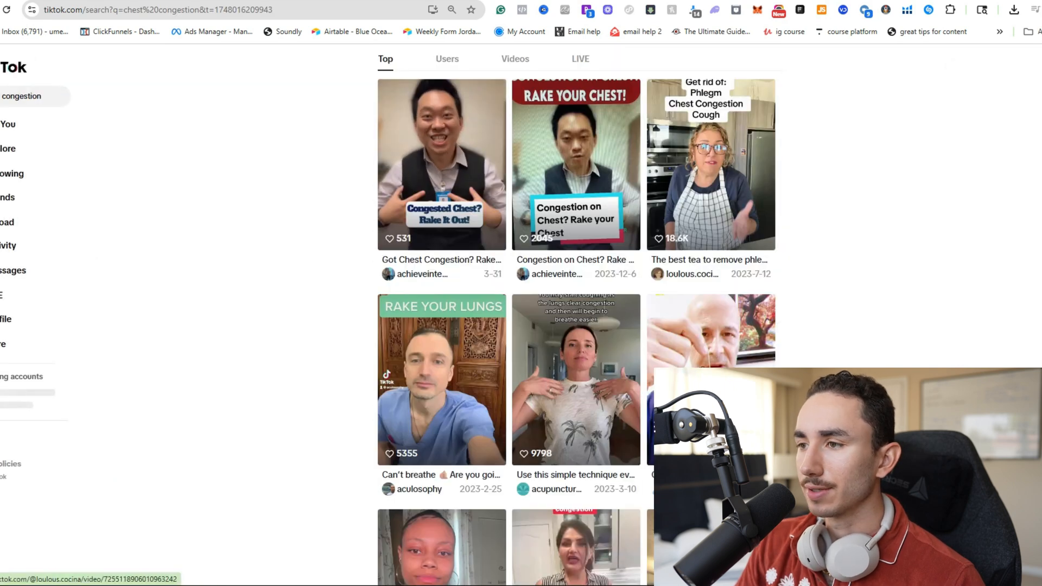
Look through the chest congestion video results for footage that suits the ad script.
scroll(576, 326, "down", 1)
scroll(576, 326, "down", 2)
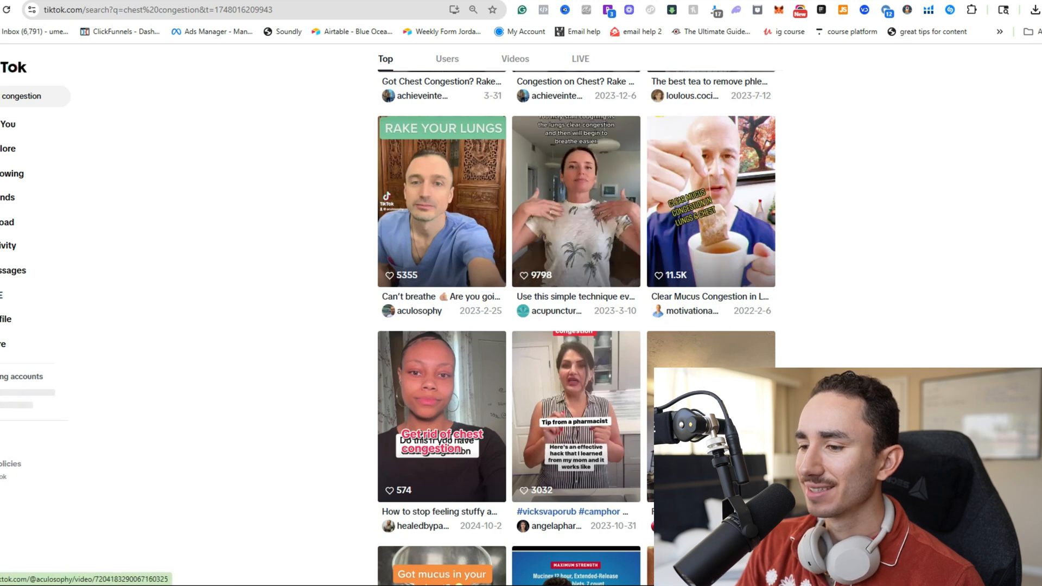
scroll(576, 326, "down", 3)
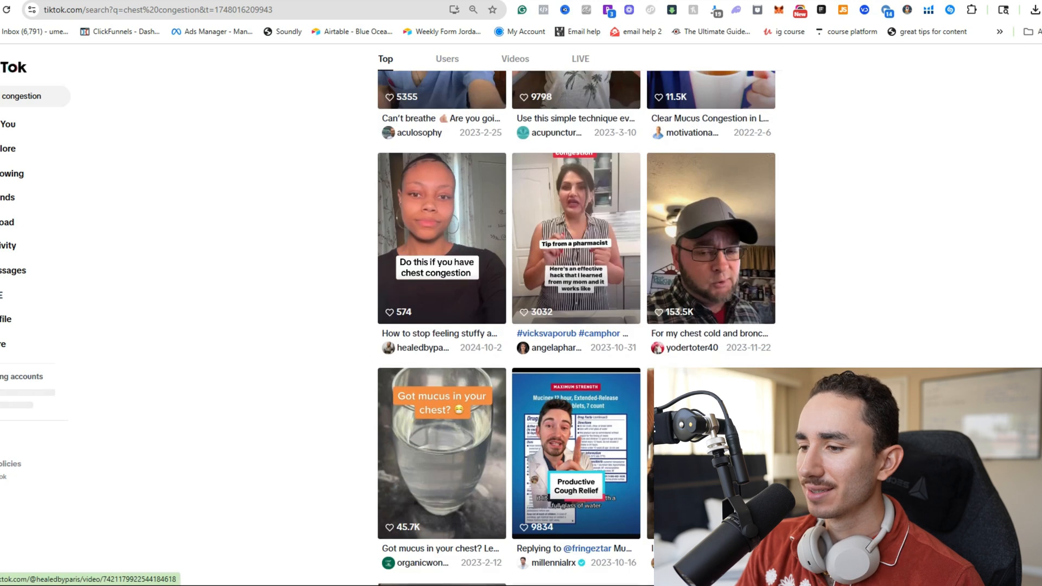
scroll(576, 337, "down", 9)
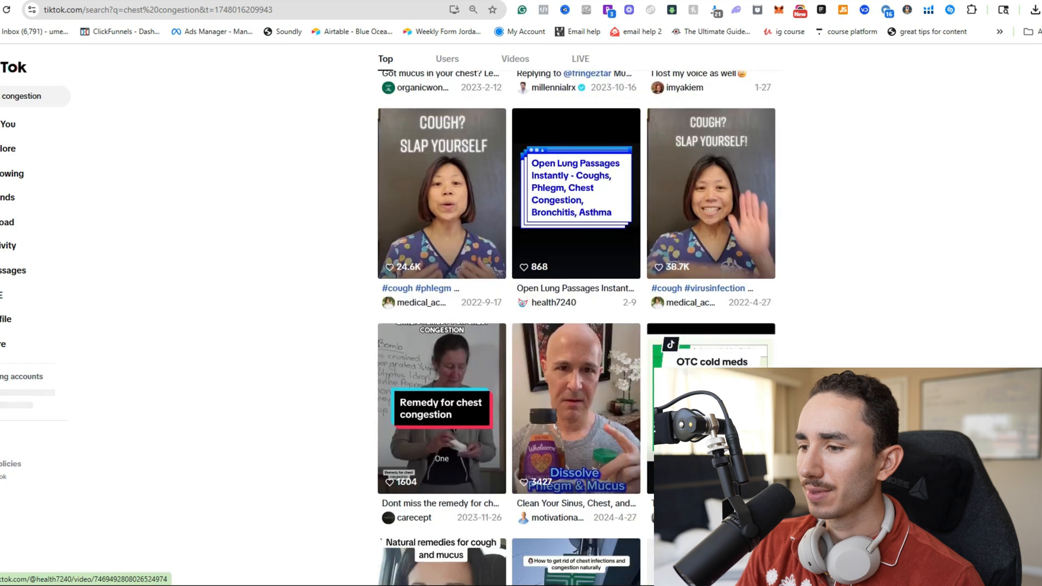
scroll(576, 337, "down", 4)
scroll(577, 337, "down", 2)
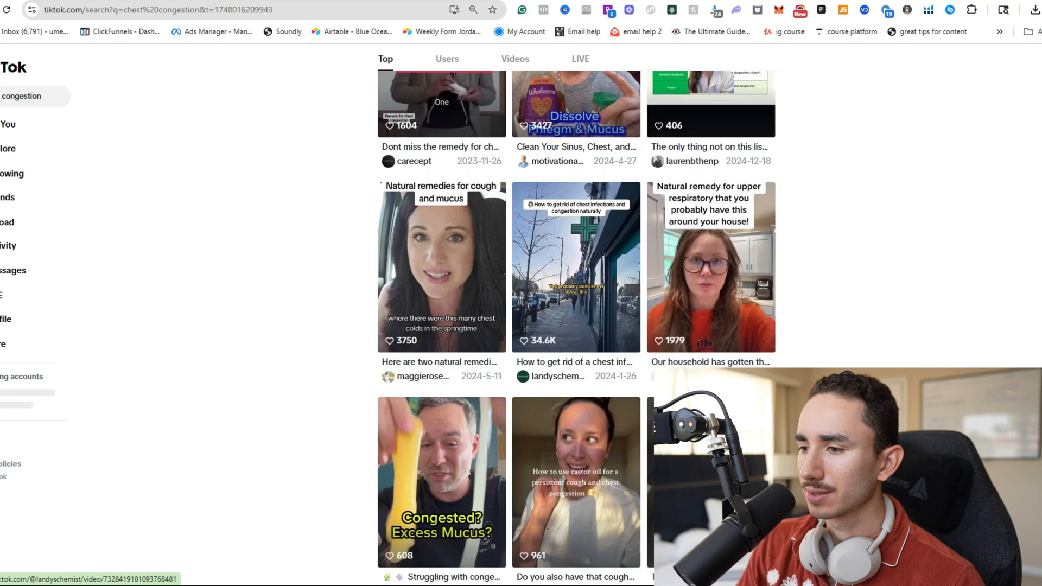
scroll(442, 326, "down", 10)
scroll(442, 325, "up", 3)
scroll(443, 326, "up", 1)
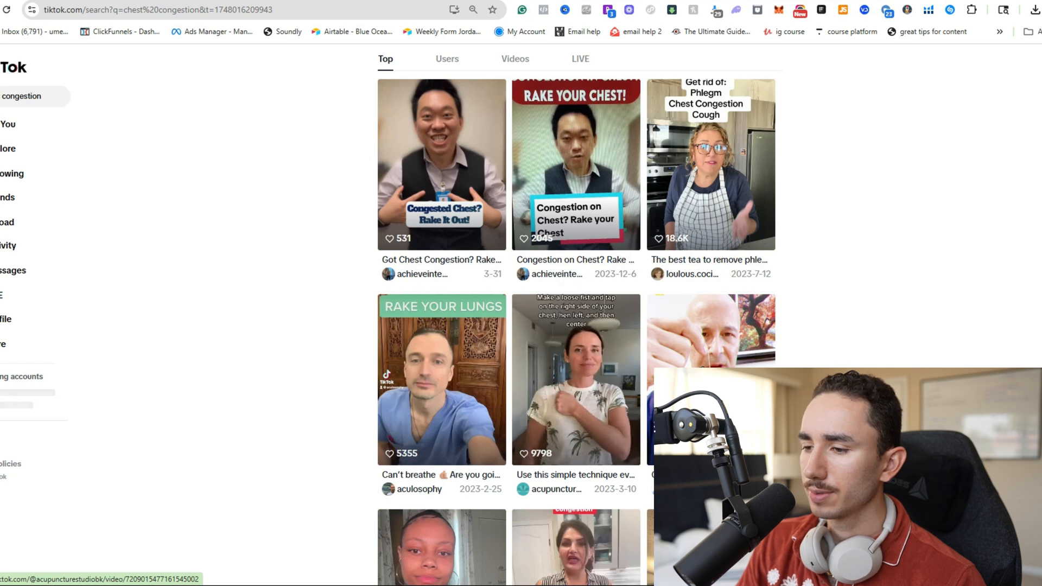
scroll(577, 328, "down", 2)
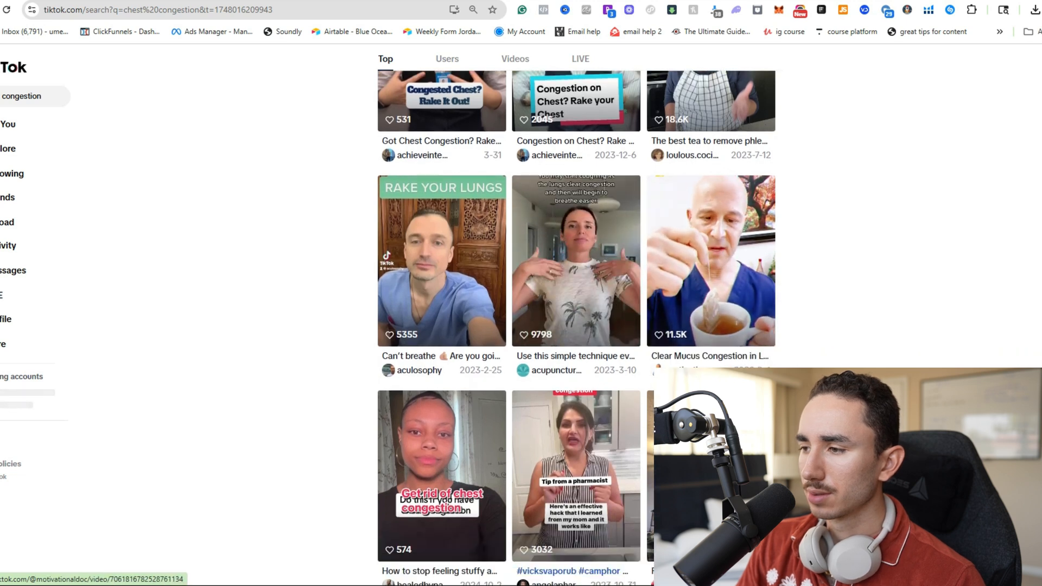
Open the chest congestion result showing someone breathing steam over a pot, pause it and copy its link.
scroll(577, 326, "down", 7)
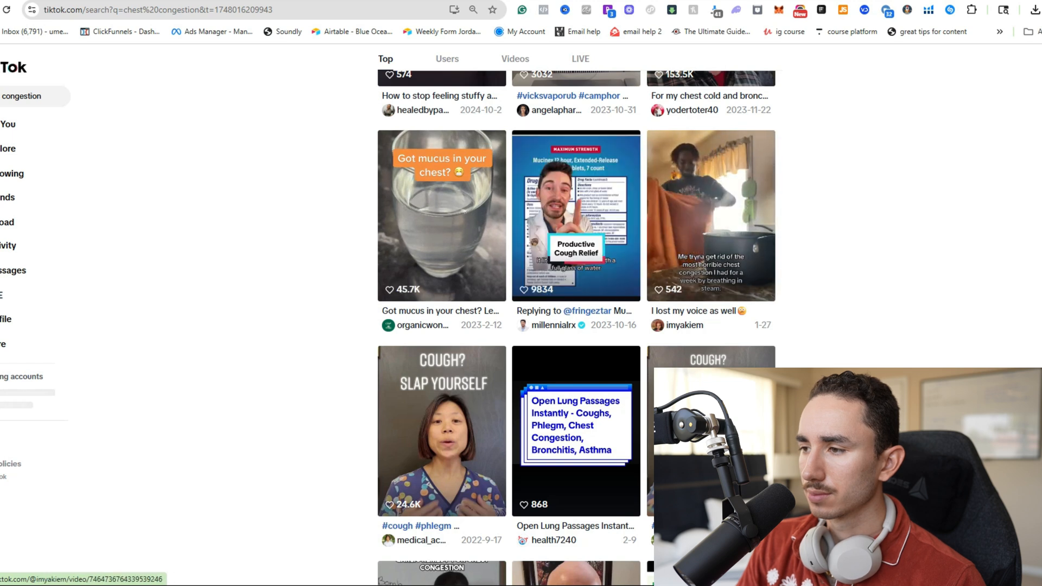
left_click(711, 217)
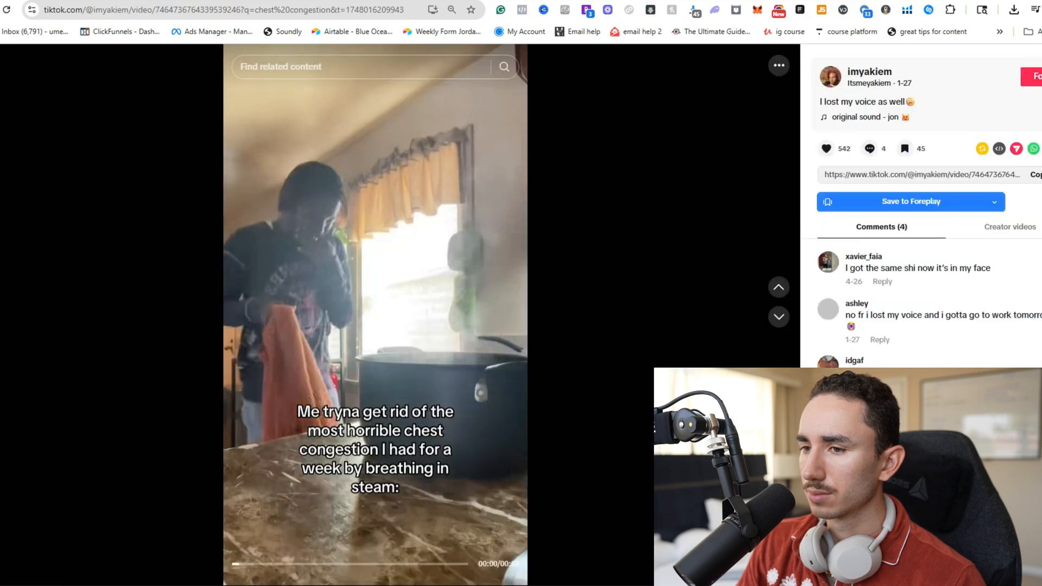
key("space")
key("ctrl+l")
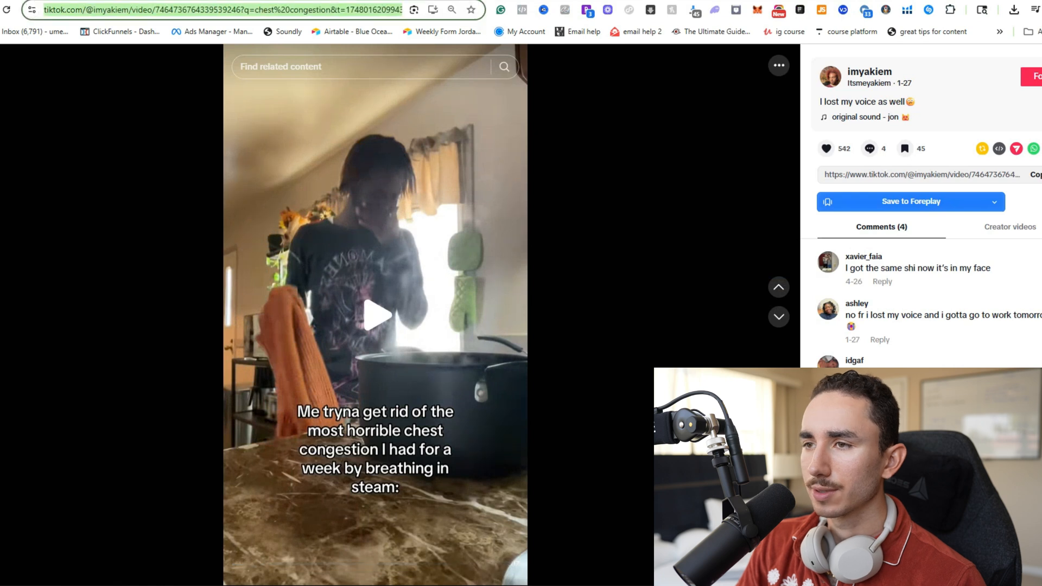
Search for "snaptik" in a new tab, open snaptik.kim and submit the copied steam video link for download.
key("ctrl+t")
type("snaptik")
key("Return")
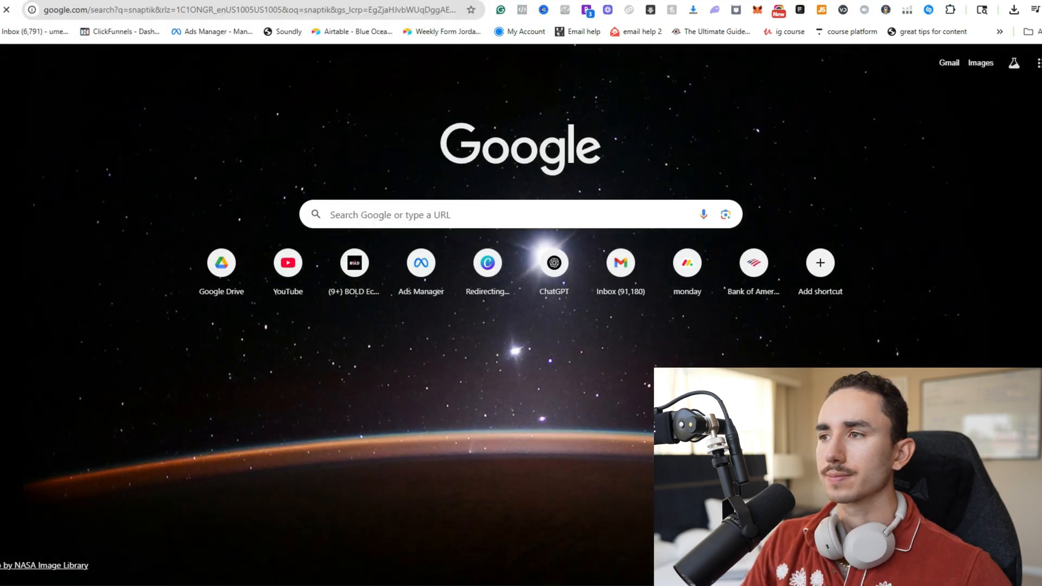
left_click(209, 165)
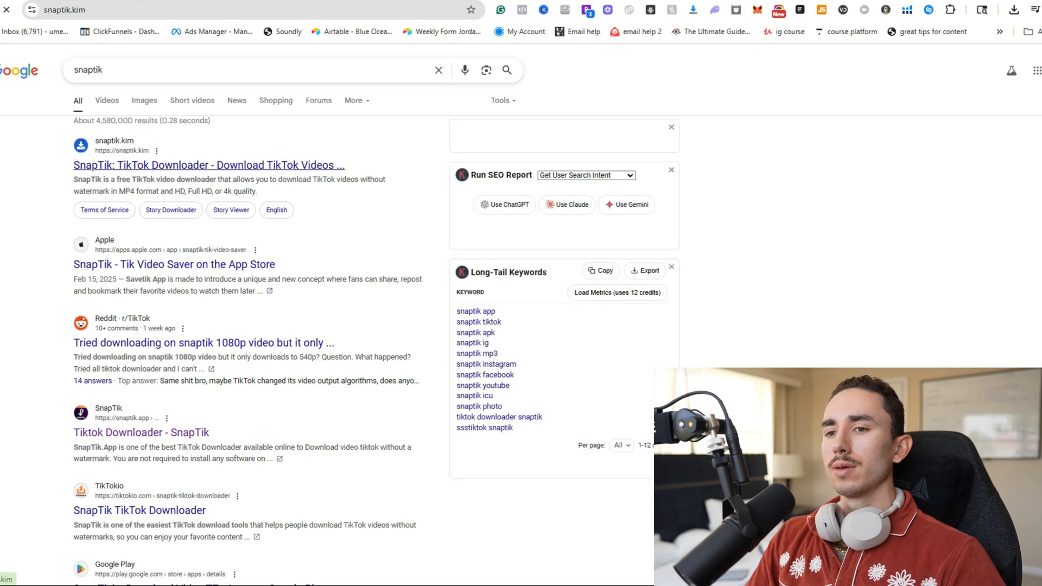
key("ctrl+v")
key("Return")
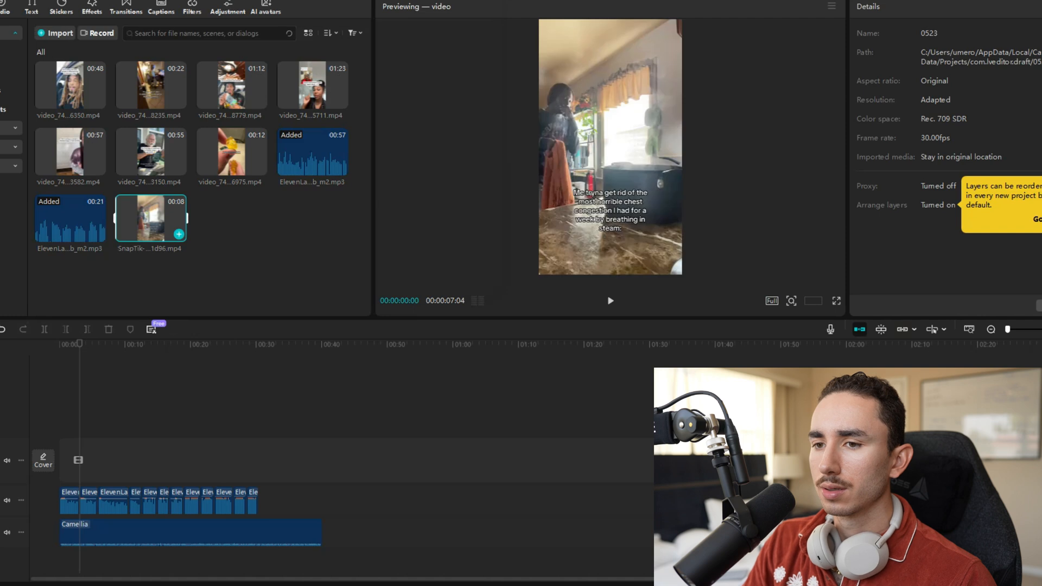
Switch to CapCut, place the steam clip at the start of the video track and trim its end to about 2.4 seconds.
left_click_drag(151, 218, 71, 460)
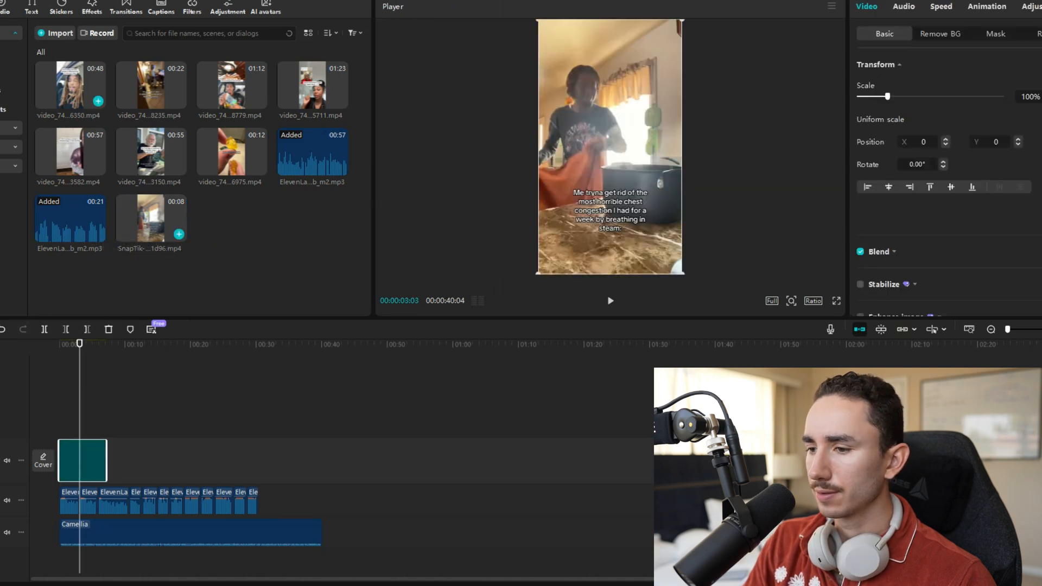
key("ctrl+equal")
key("ctrl+equal")
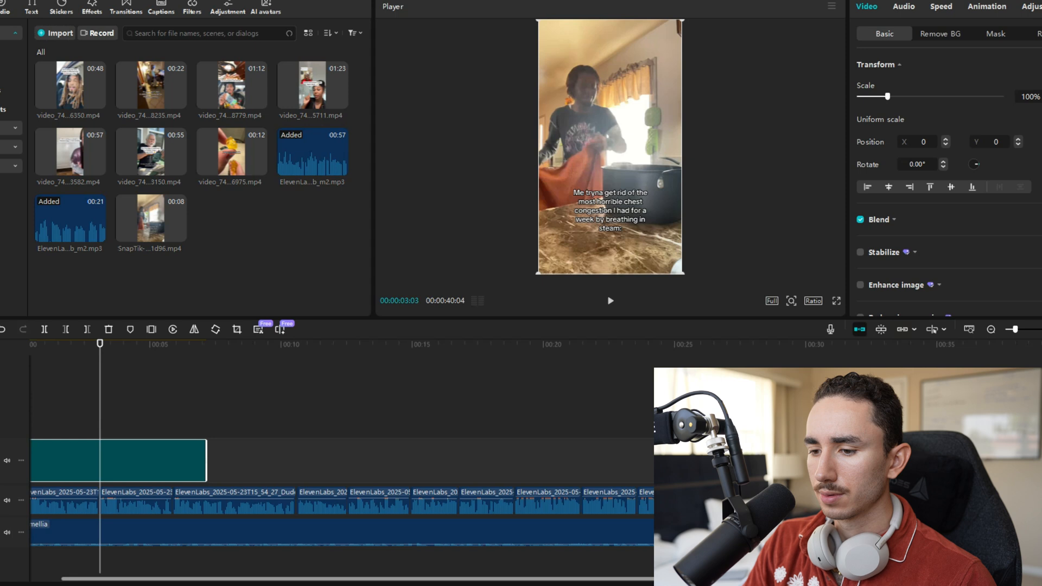
left_click_drag(141, 344, 60, 344)
key("space")
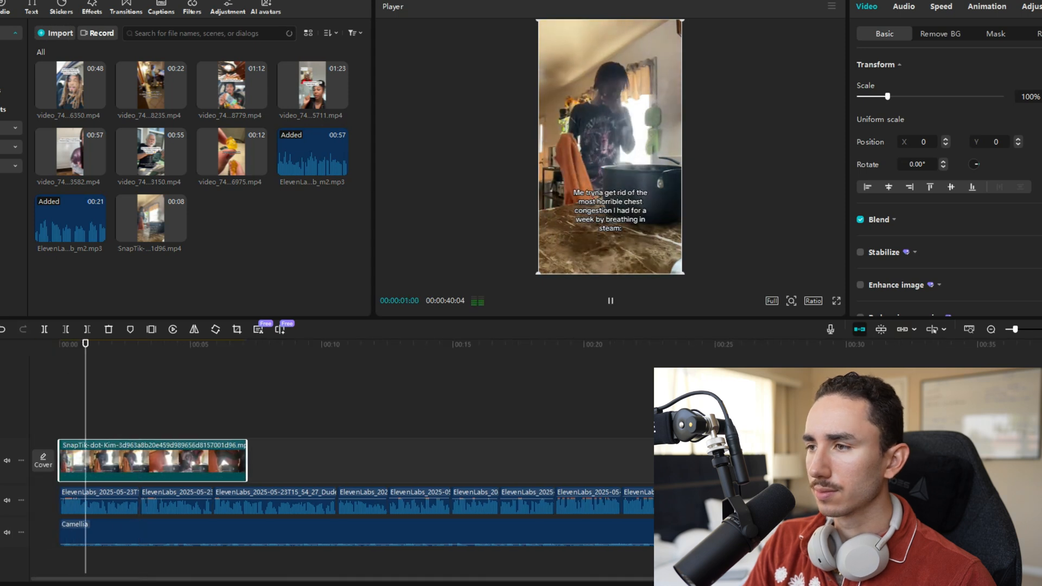
key("space")
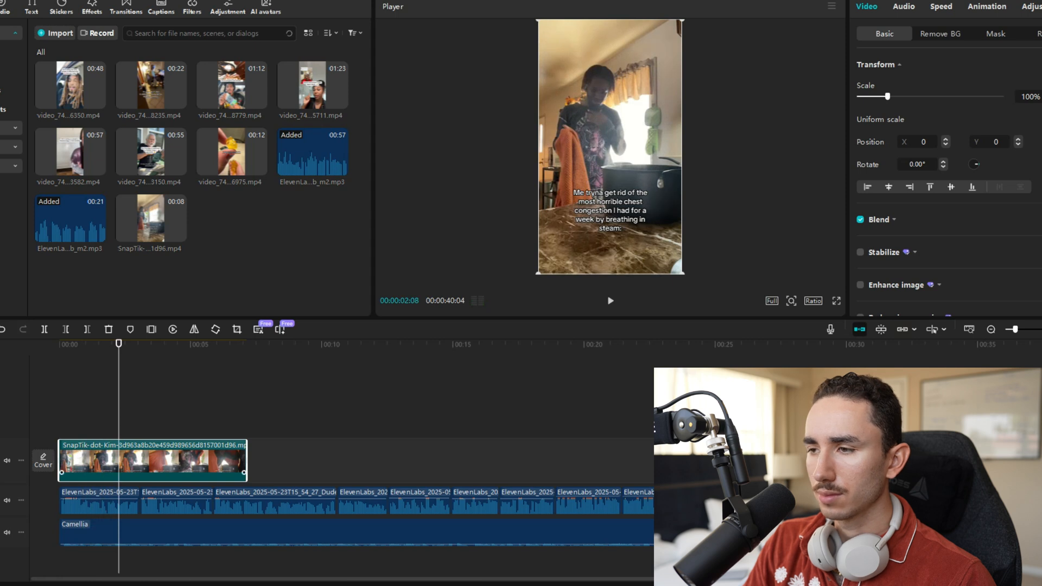
left_click_drag(245, 462, 122, 461)
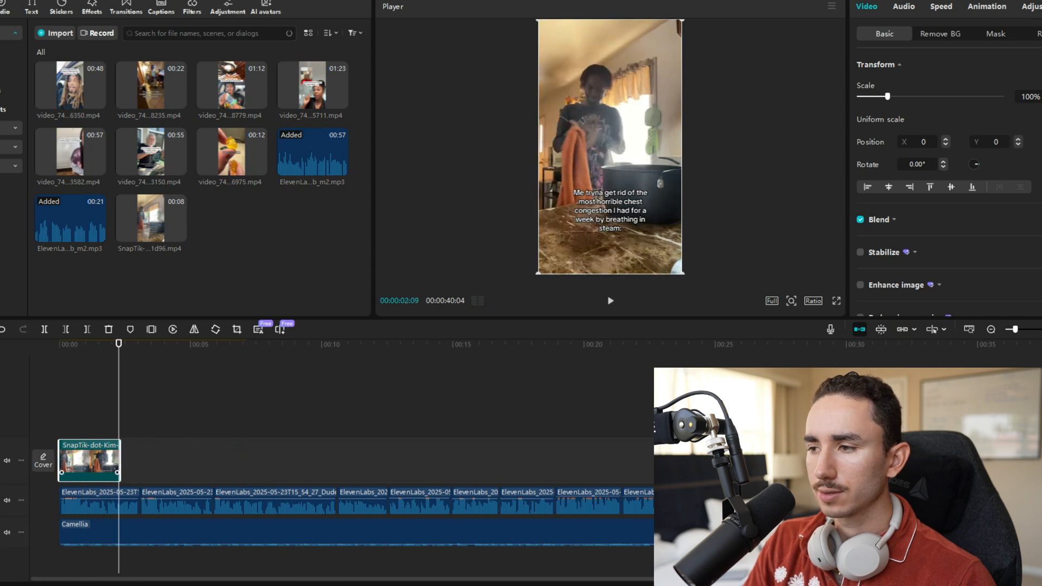
key("space")
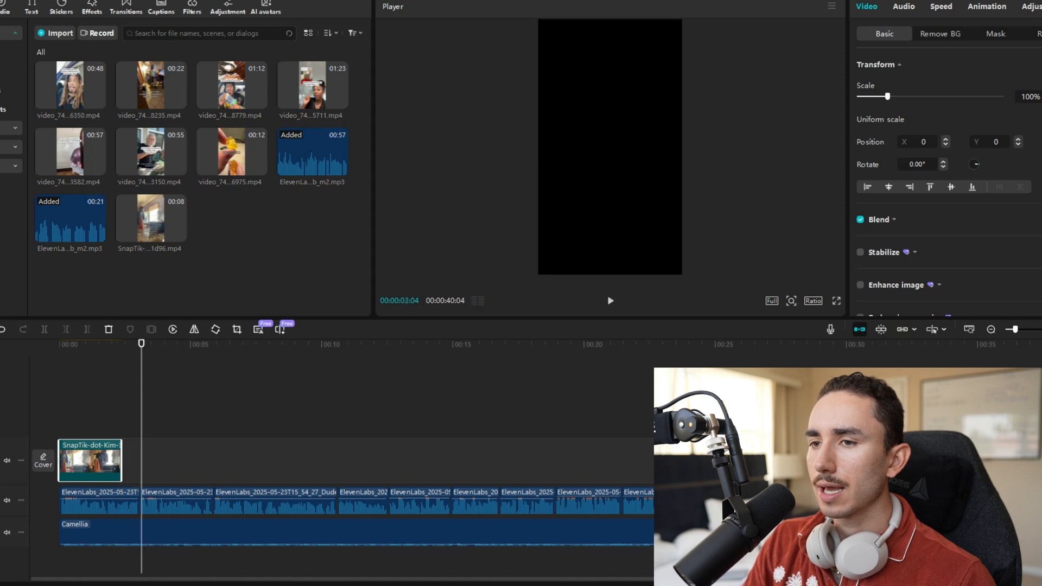
Switch back to the browser, close the steam video and search TikTok for "cough syrup".
mouse_move(673, 585)
left_click(671, 537)
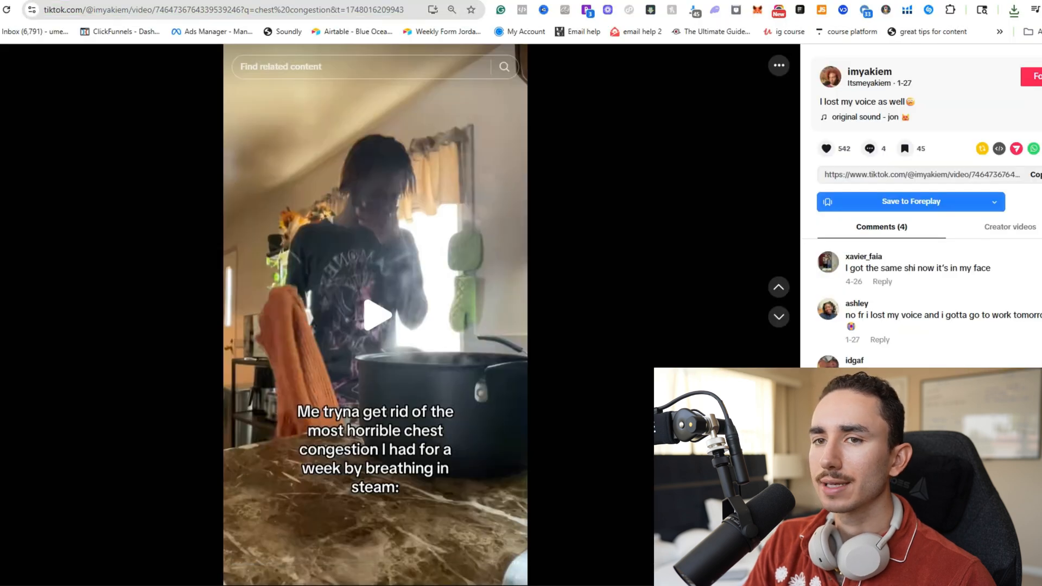
key("Escape")
left_click(19, 96)
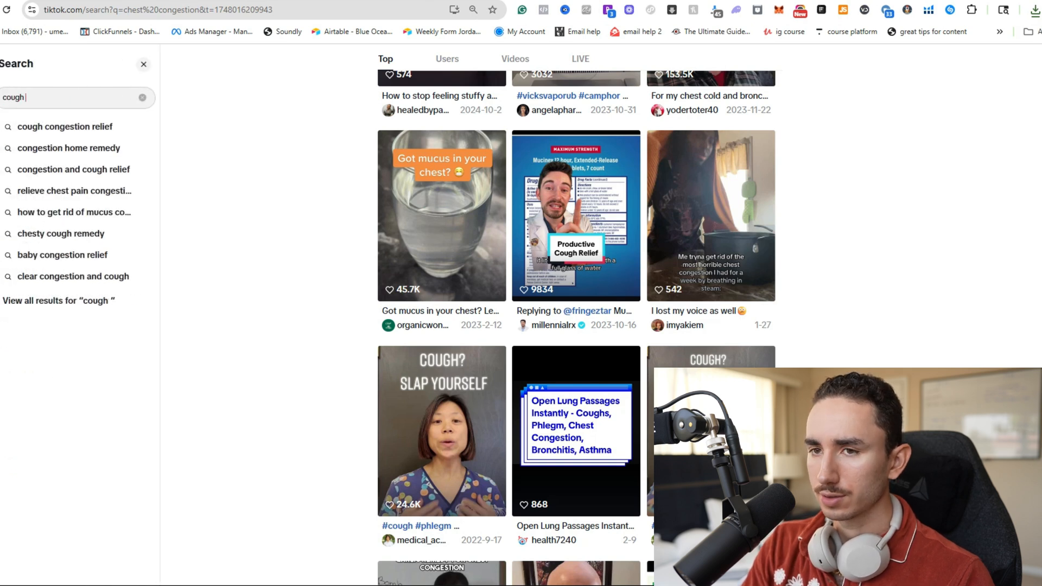
type("cough syrup")
key("Return")
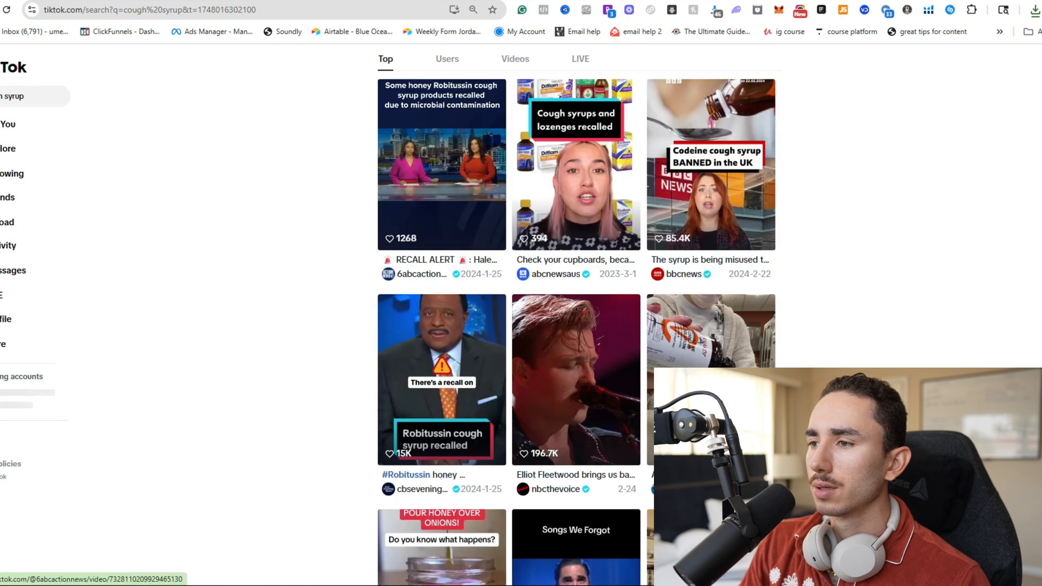
Find and open the "clean cough syrups" pharmacy shelf video, pause it and copy its link.
scroll(711, 163, "down", 9)
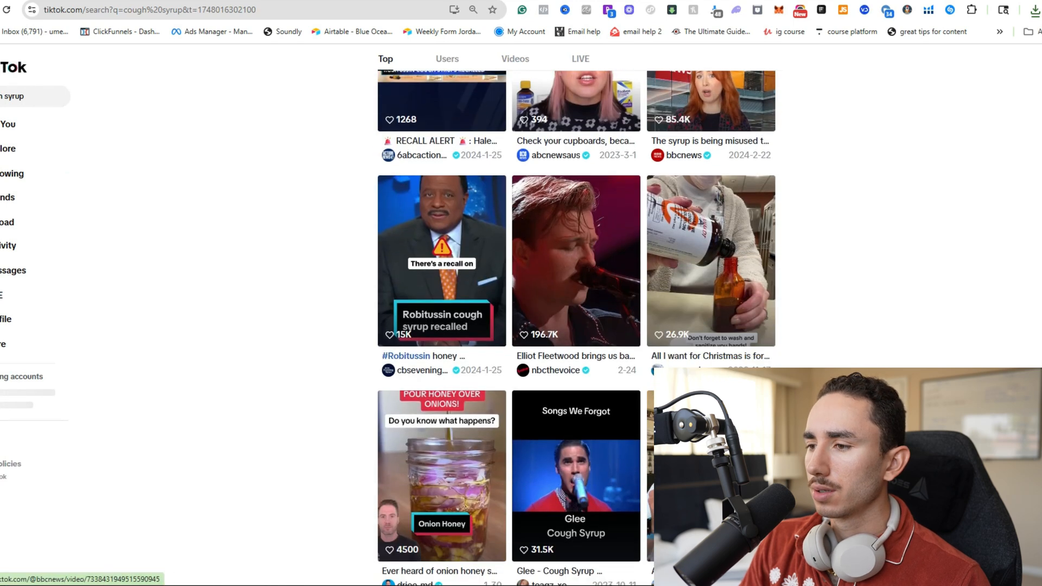
scroll(711, 163, "down", 4)
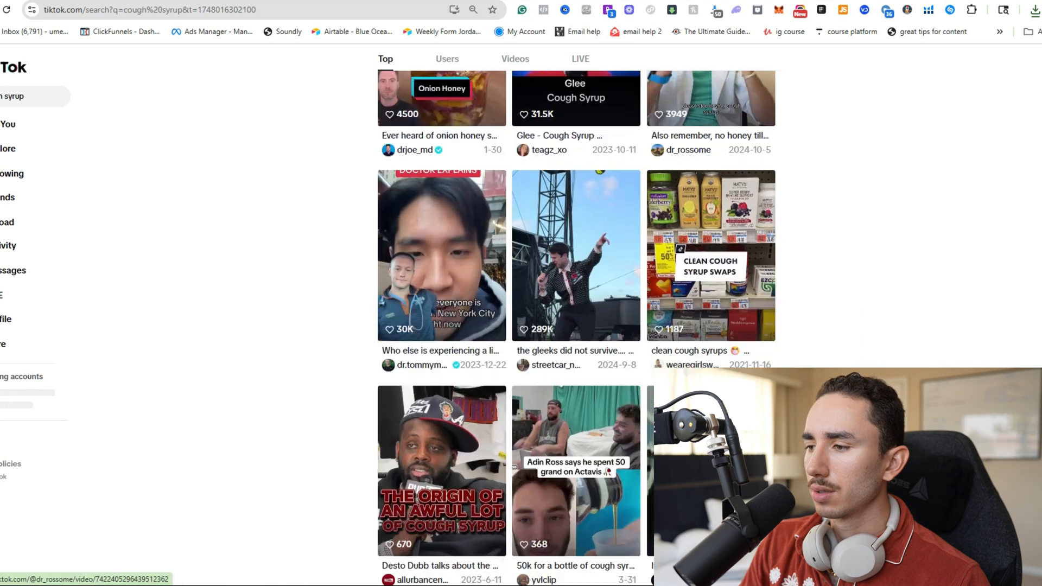
left_click(711, 163)
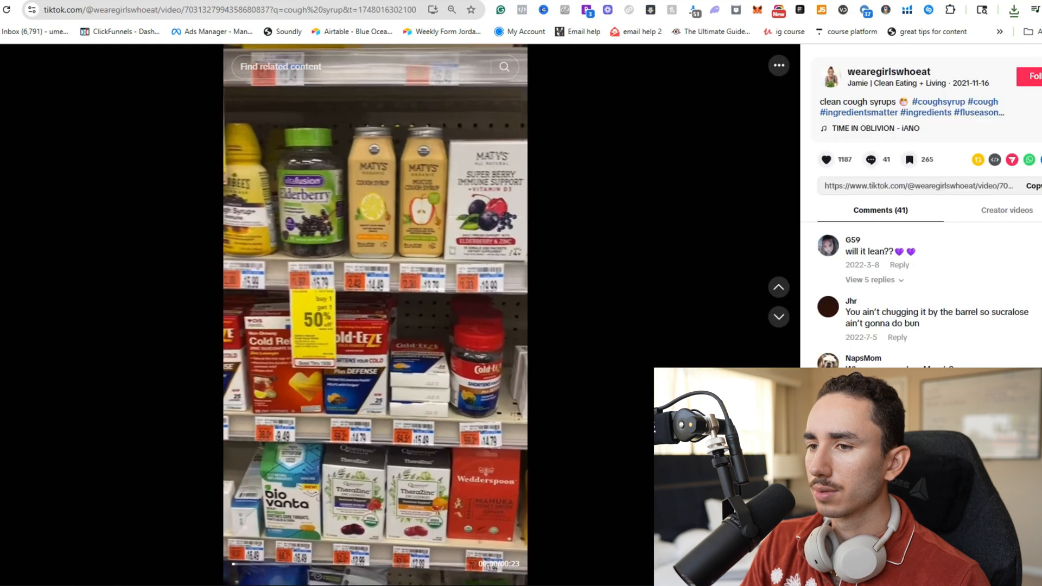
left_click(297, 10)
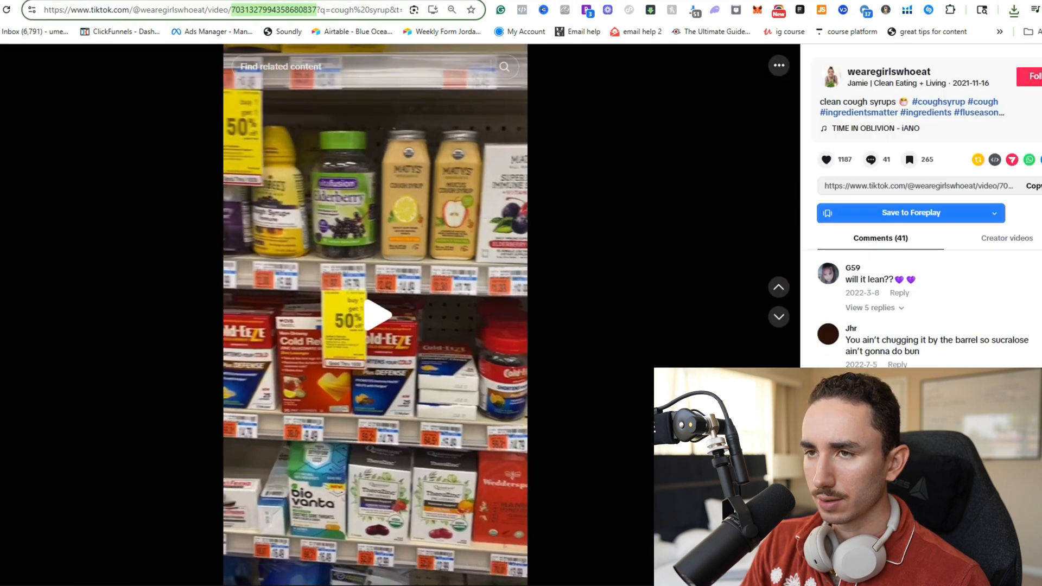
key("ctrl+a")
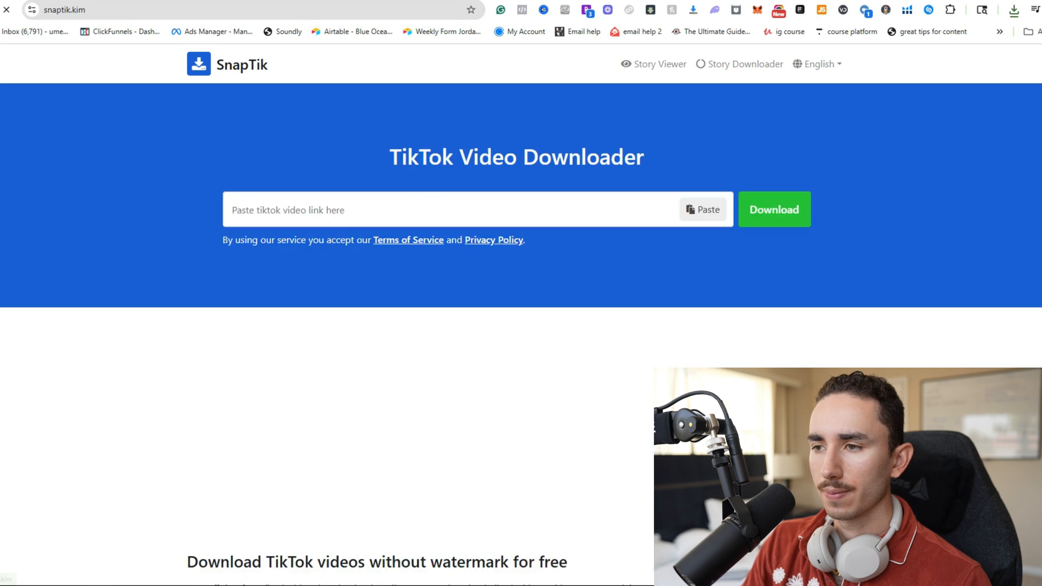
Submit the cough syrup video link on the SnapTik page and download the 576x1024 mp4.
key("ctrl+v")
key("Return")
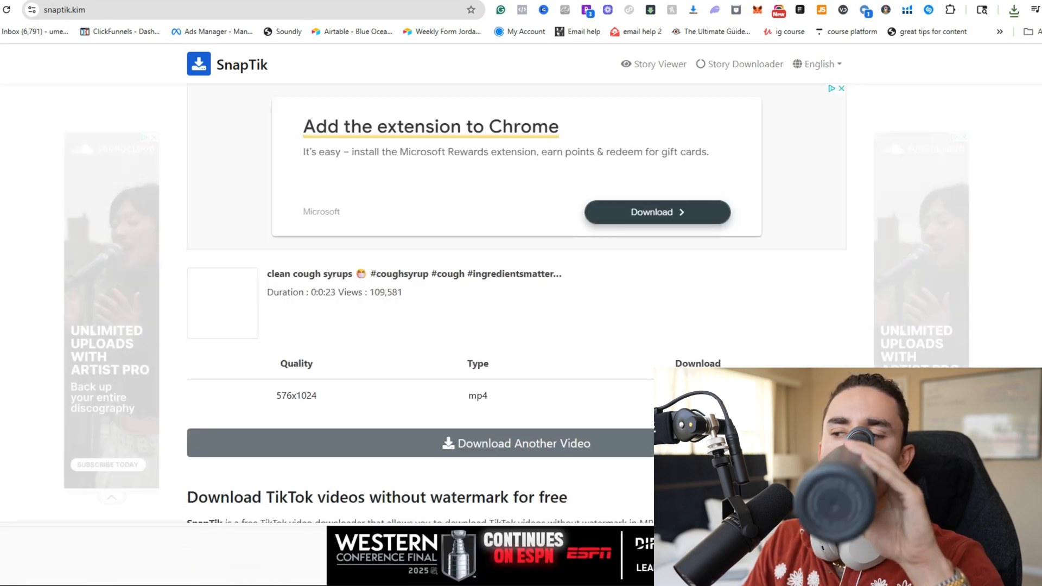
left_click(698, 396)
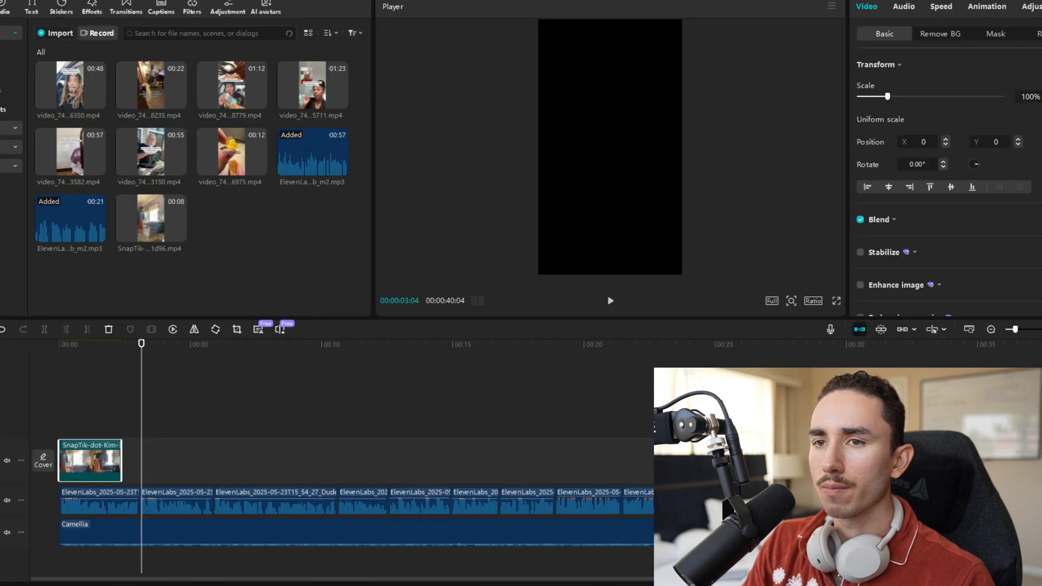
Switch to CapCut, import the downloaded cough syrup video and add it to the timeline directly after the steam clip.
key("ctrl+i")
double_click(158, 85)
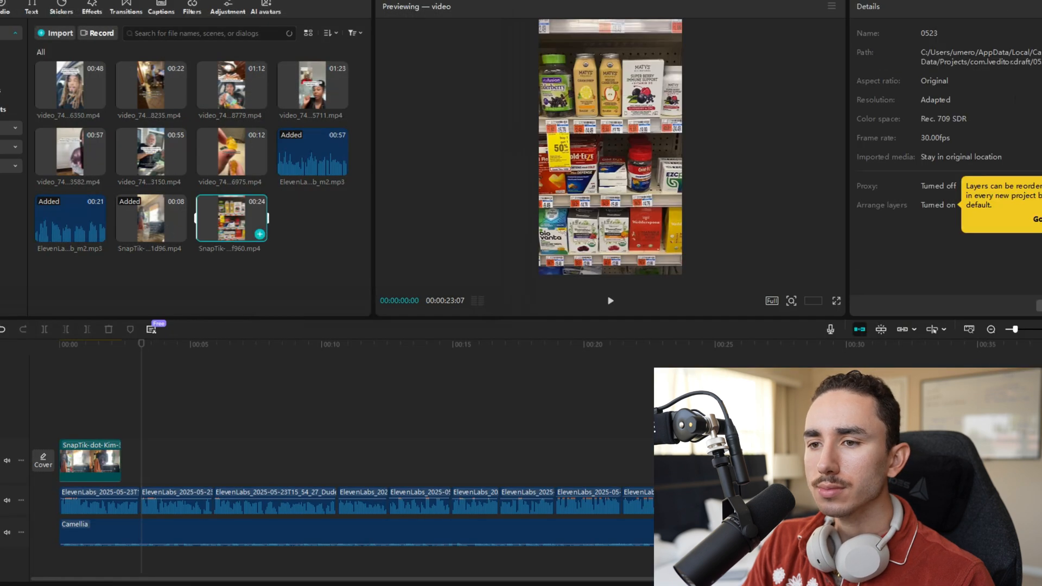
left_click(260, 234)
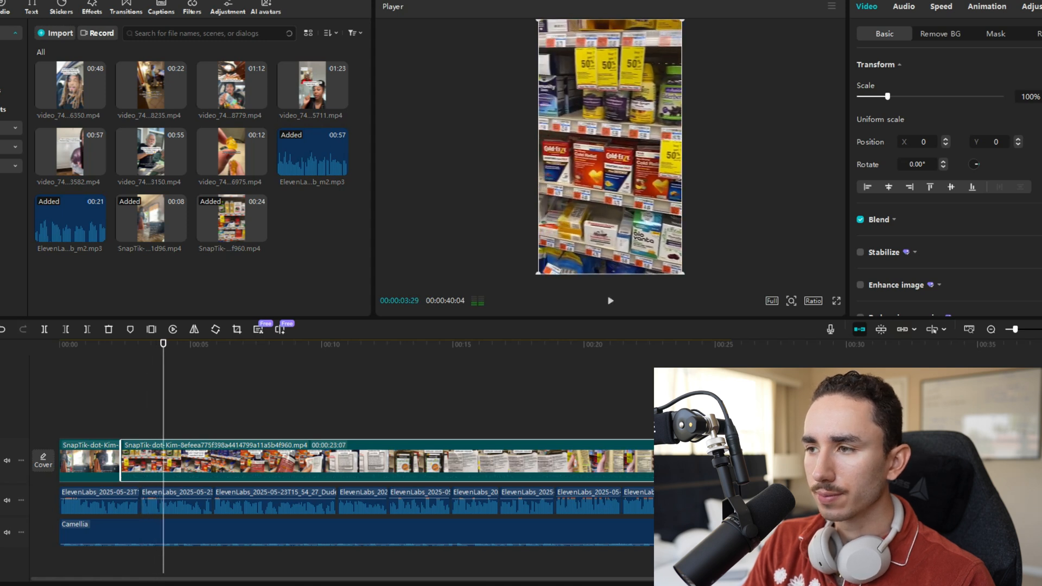
Trim the end of the cough syrup clip to meet the end of the first voiceover segment, about 3 seconds in, and play the cut.
left_click_drag(729, 460, 143, 460)
left_click_drag(164, 344, 114, 343)
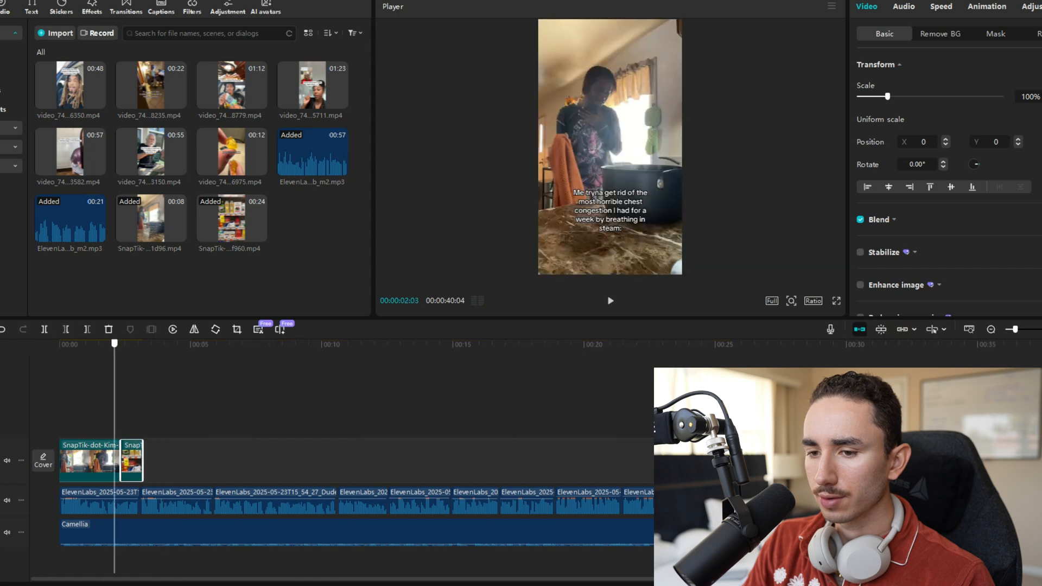
scroll(114, 460, "up", 5)
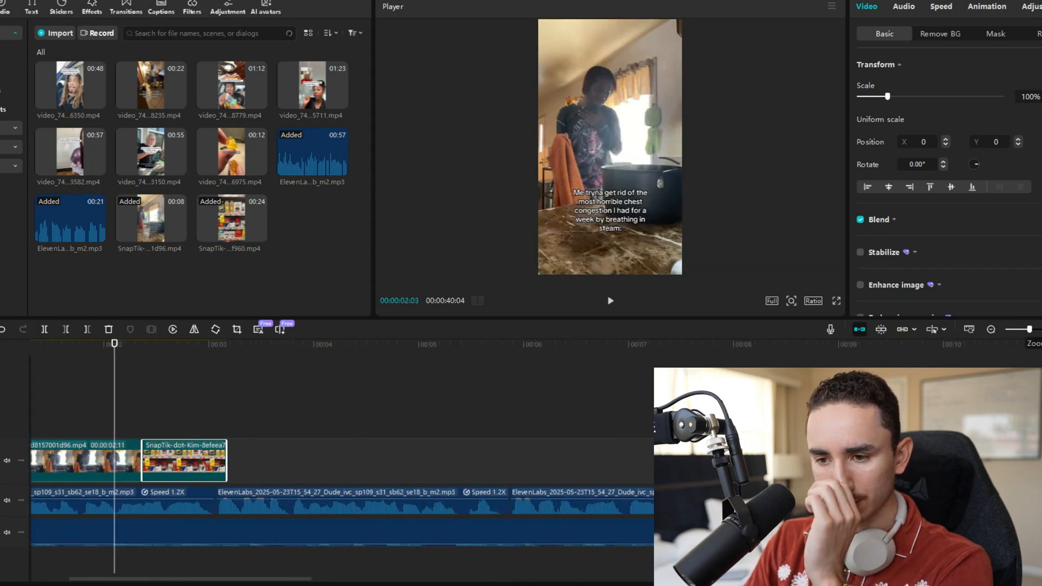
left_click_drag(226, 460, 216, 460)
key("space")
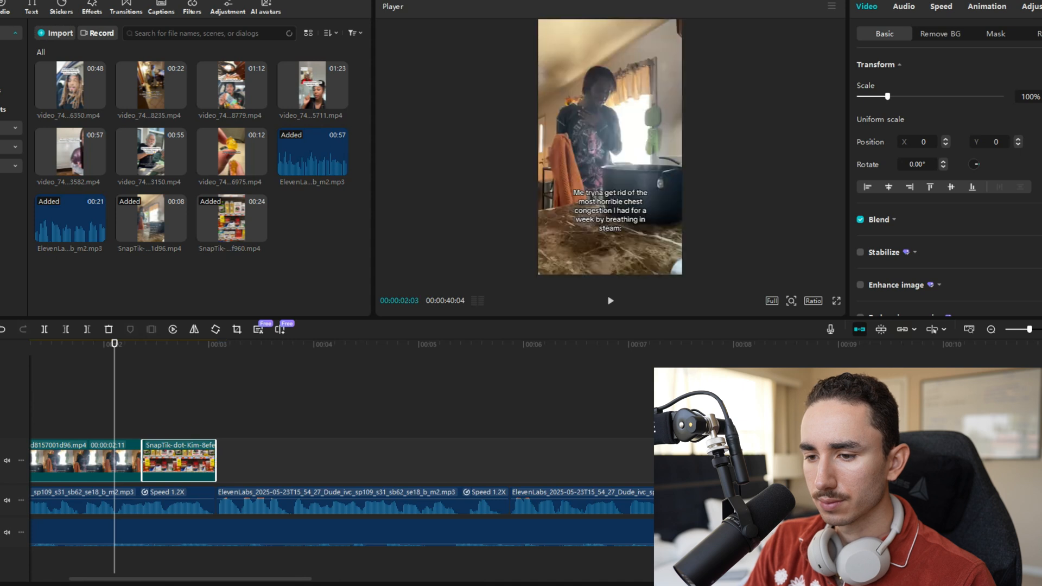
key("space")
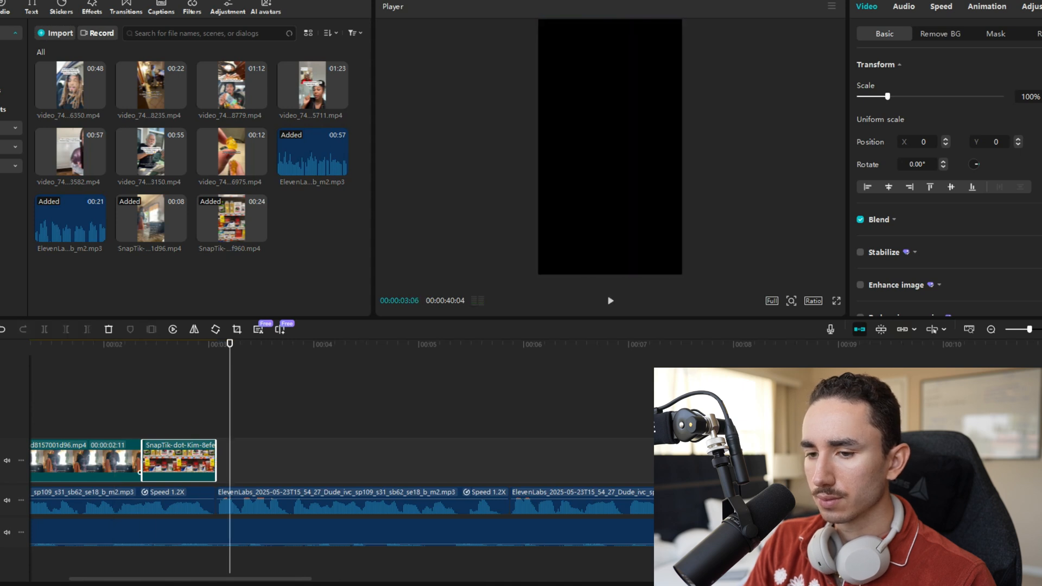
Shorten the first video clip and extend the pharmacy shelf clip to the end of the first voiceover segment.
left_click(142, 473)
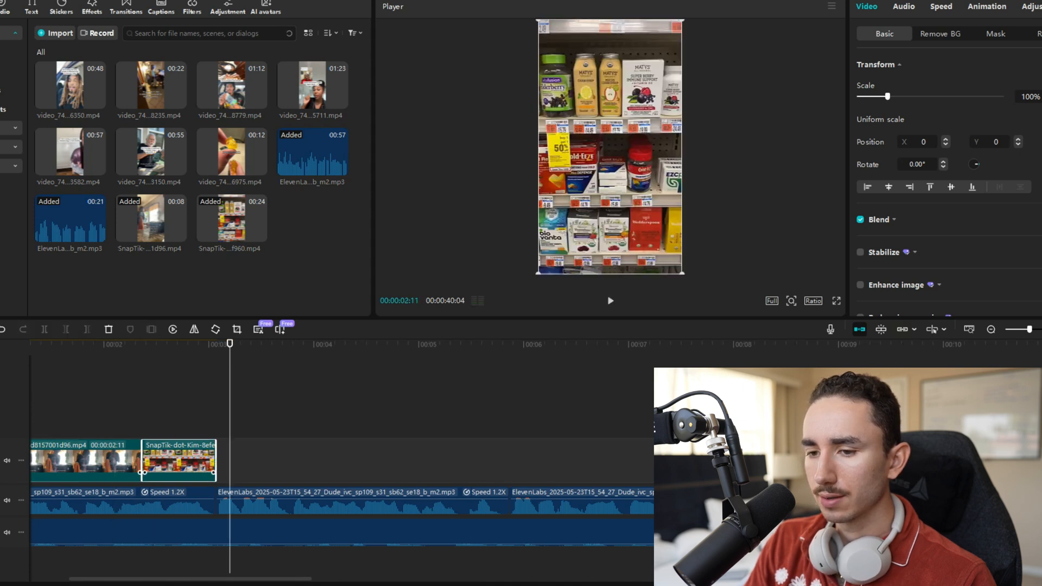
left_click_drag(143, 473, 116, 472)
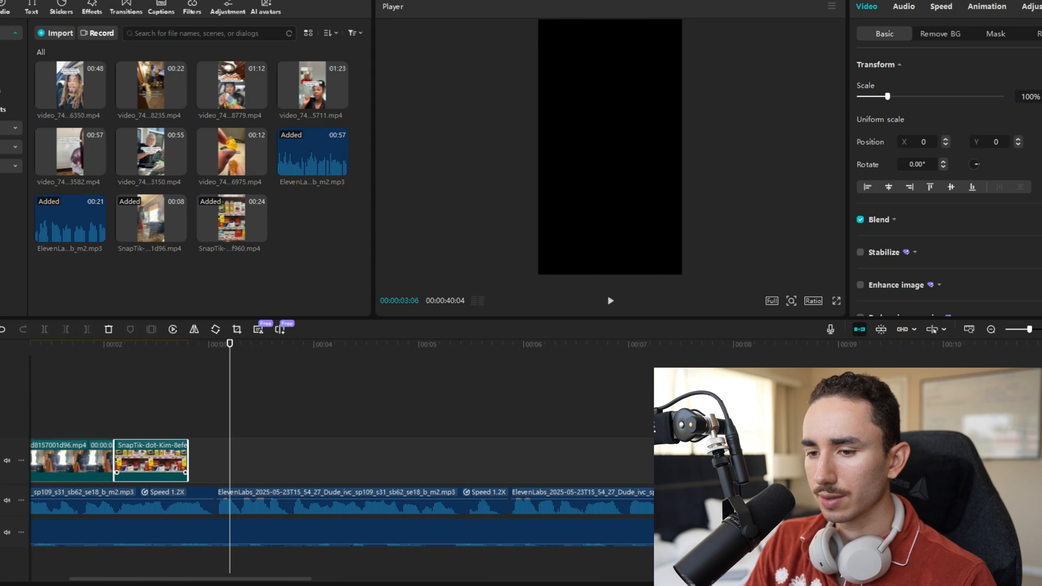
left_click_drag(187, 460, 213, 461)
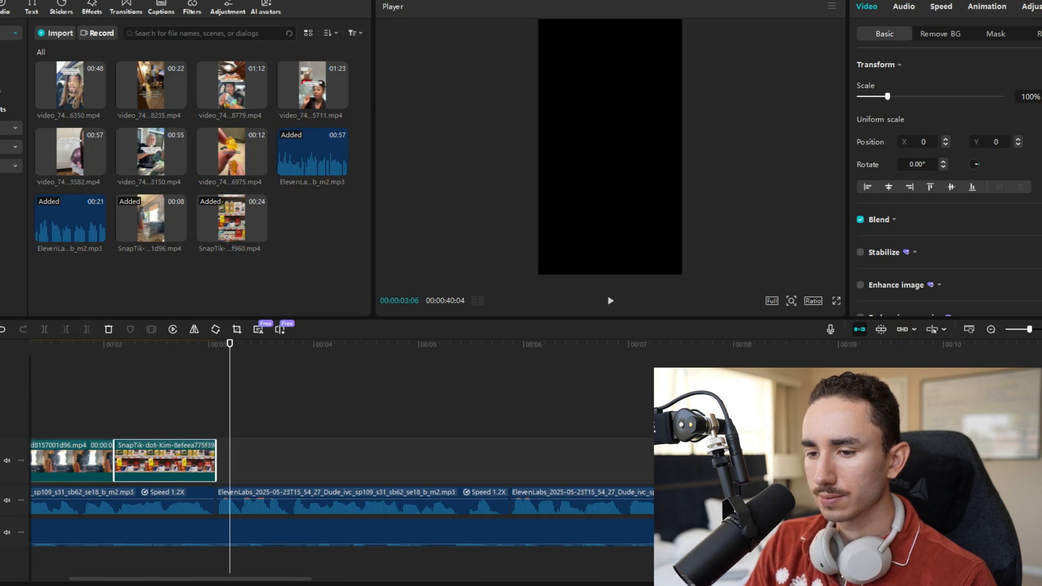
Play back the timeline from the start of the pharmacy shelf clip to check the cut against the voiceover.
left_click(230, 413)
left_click_drag(230, 344, 132, 343)
key("space")
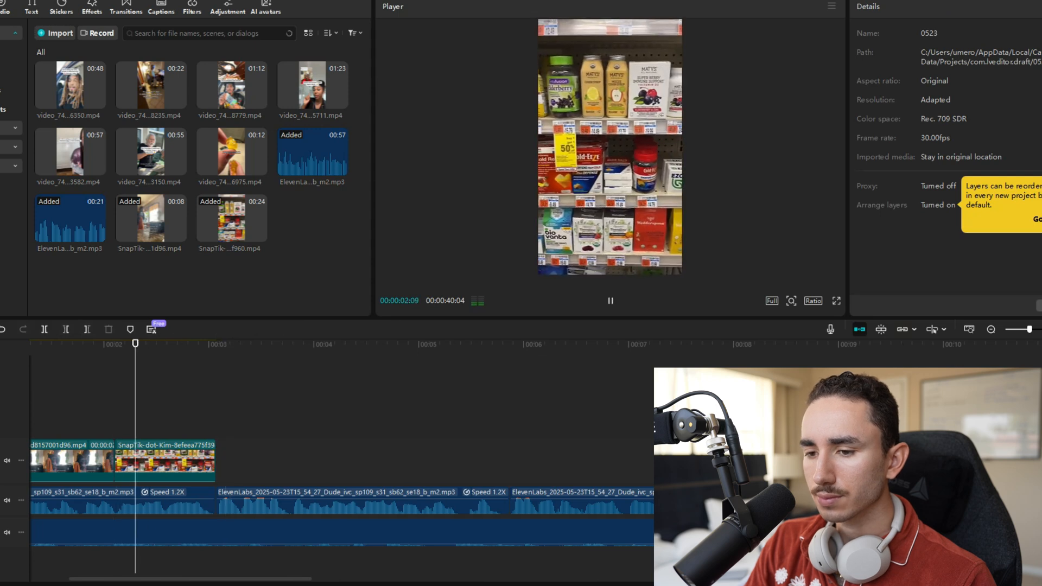
key("space")
key("space")
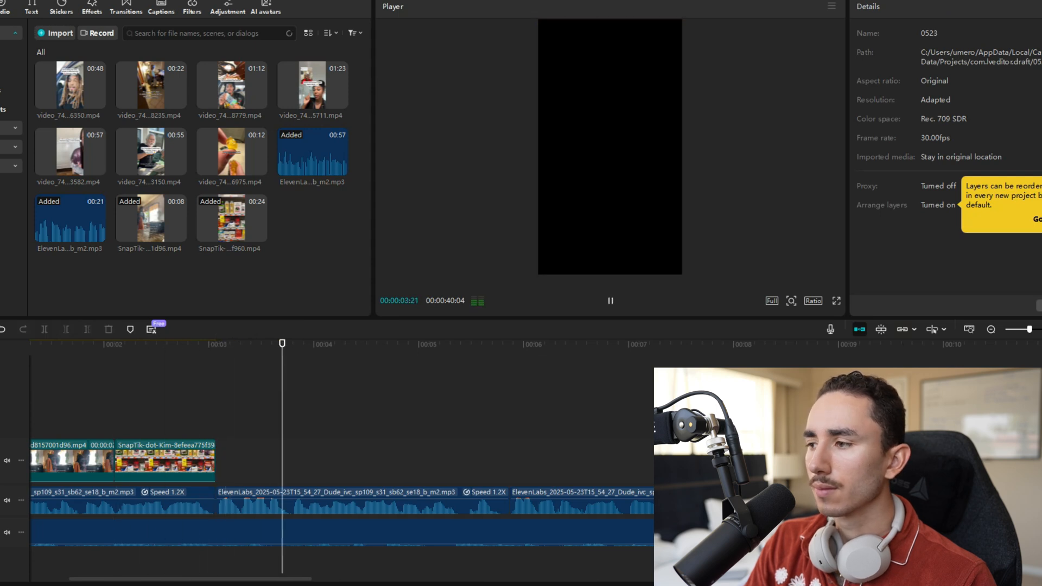
Place the 00:12 and 00:55 video clips on the track above the main video, beyond the end of the voiceover.
left_click(991, 329)
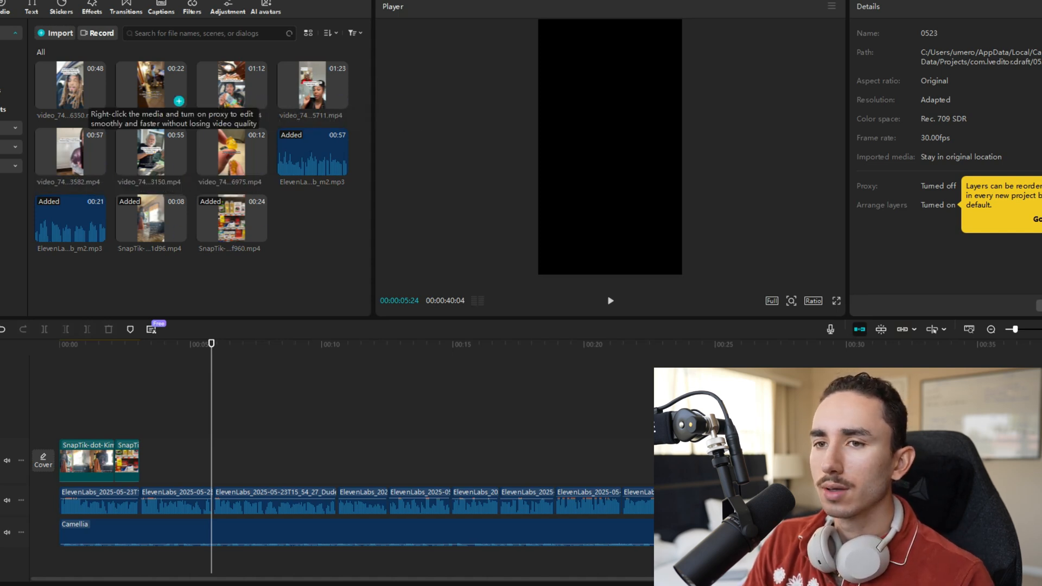
left_click(991, 329)
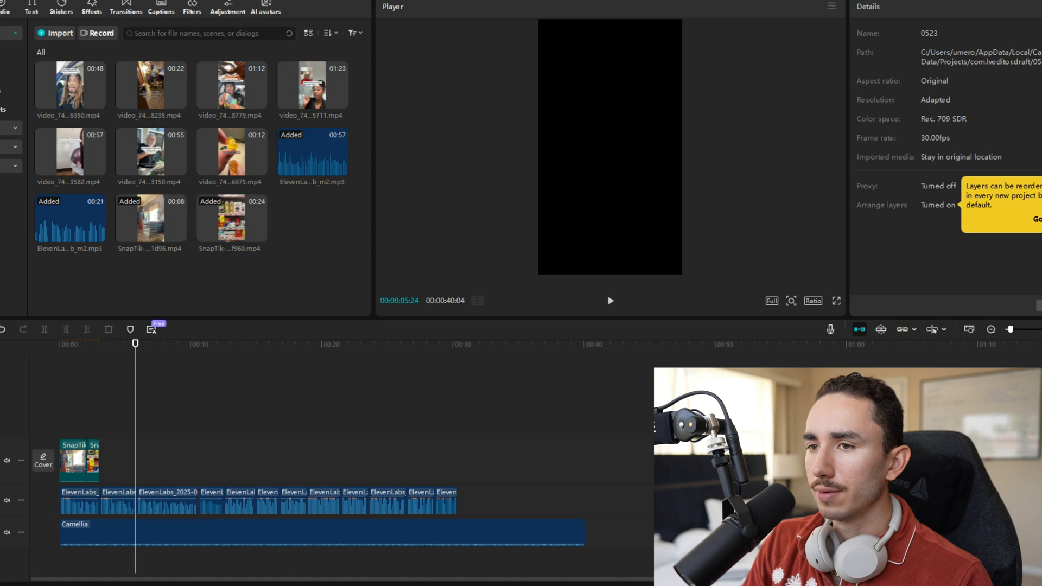
left_click_drag(248, 158, 513, 456)
left_click_drag(181, 460, 589, 418)
left_click_drag(155, 154, 670, 436)
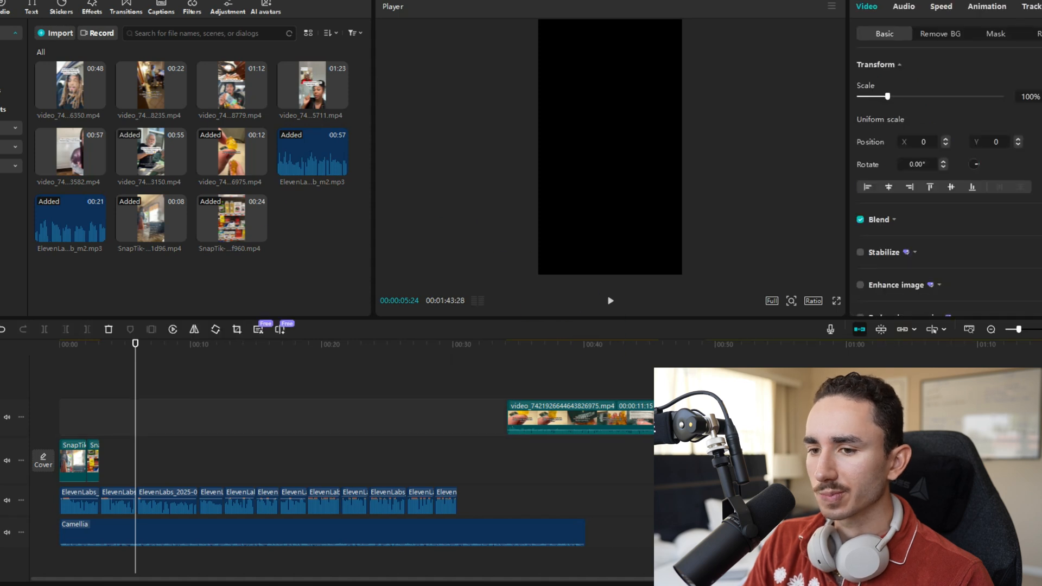
Add the 00:57 and 01:12 video clips further along the same upper track, after the 00:55 clip.
left_click_drag(135, 343, 996, 343)
left_click(992, 330)
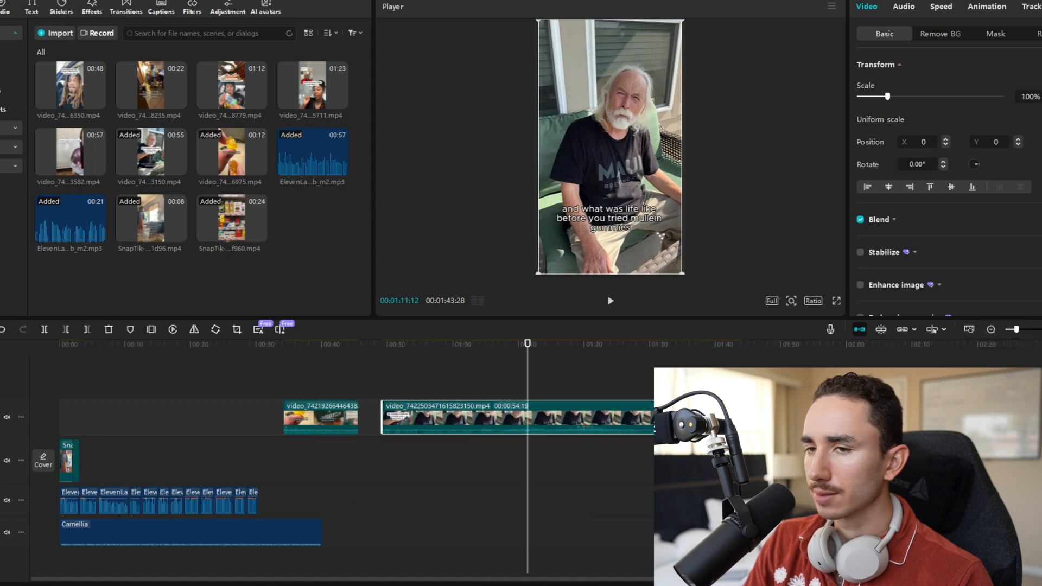
left_click(98, 167)
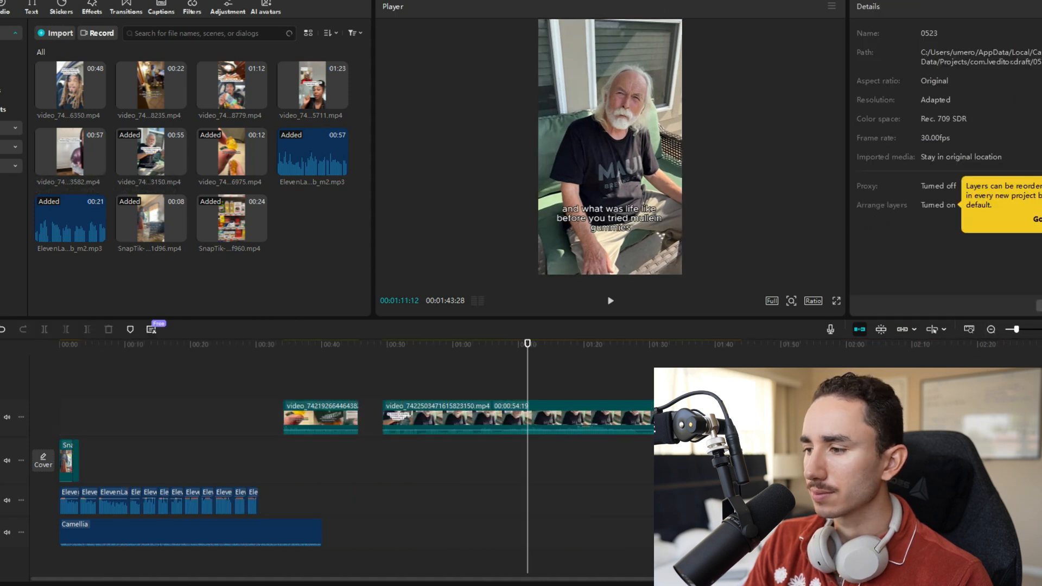
left_click_drag(527, 343, 766, 343)
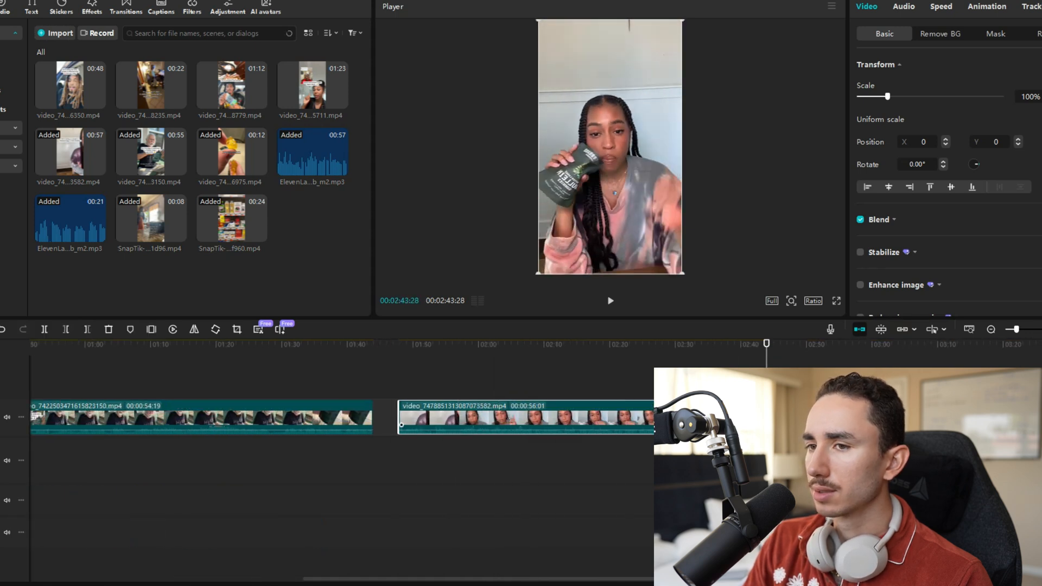
left_click_drag(234, 90, 801, 417)
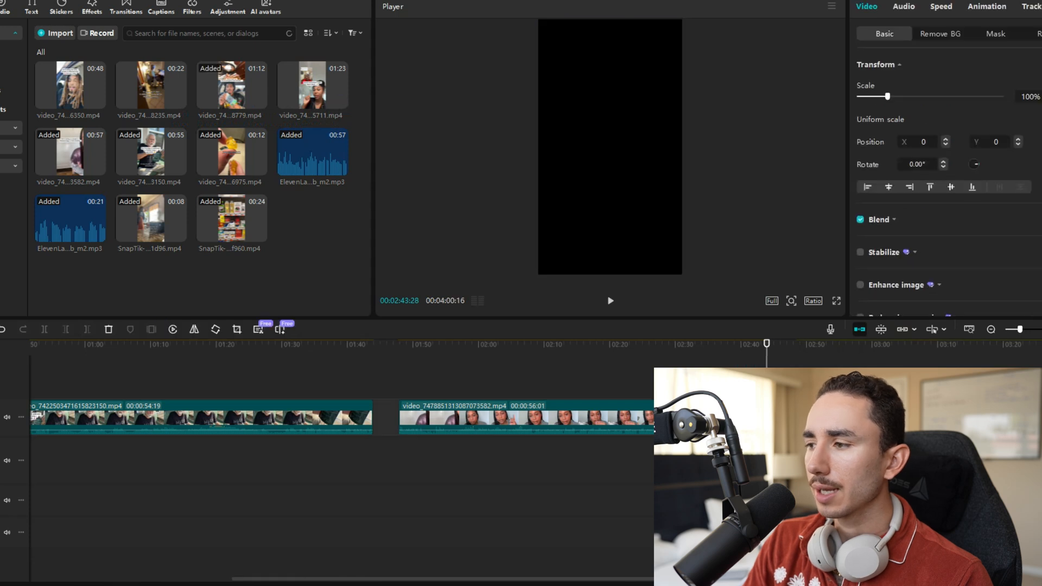
Add the 00:22 video clip to the upper track, after the 01:12 clip.
left_click(991, 329)
left_click(991, 330)
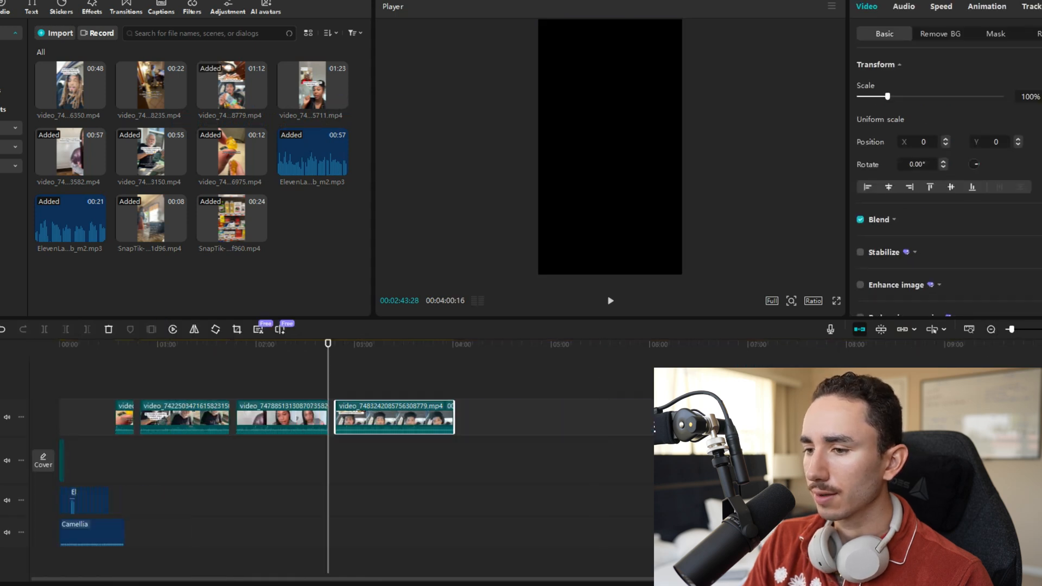
left_click_drag(328, 344, 448, 344)
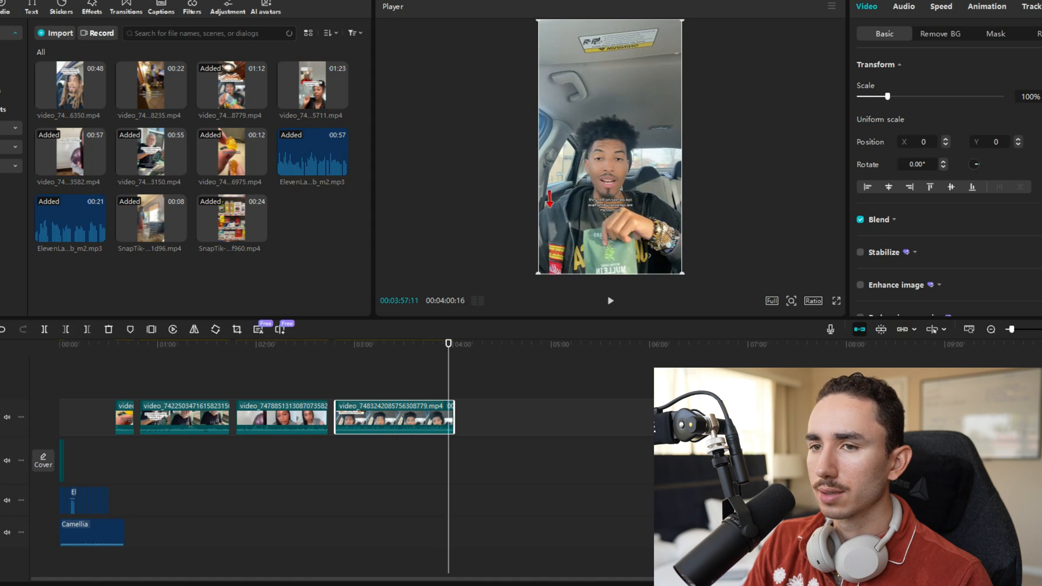
left_click_drag(152, 87, 512, 417)
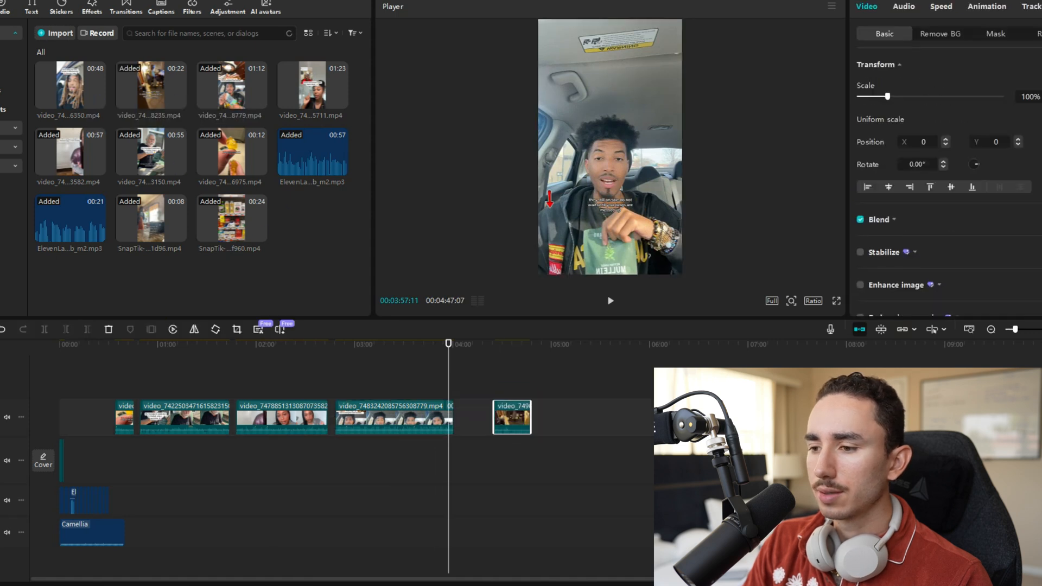
left_click_drag(448, 343, 509, 344)
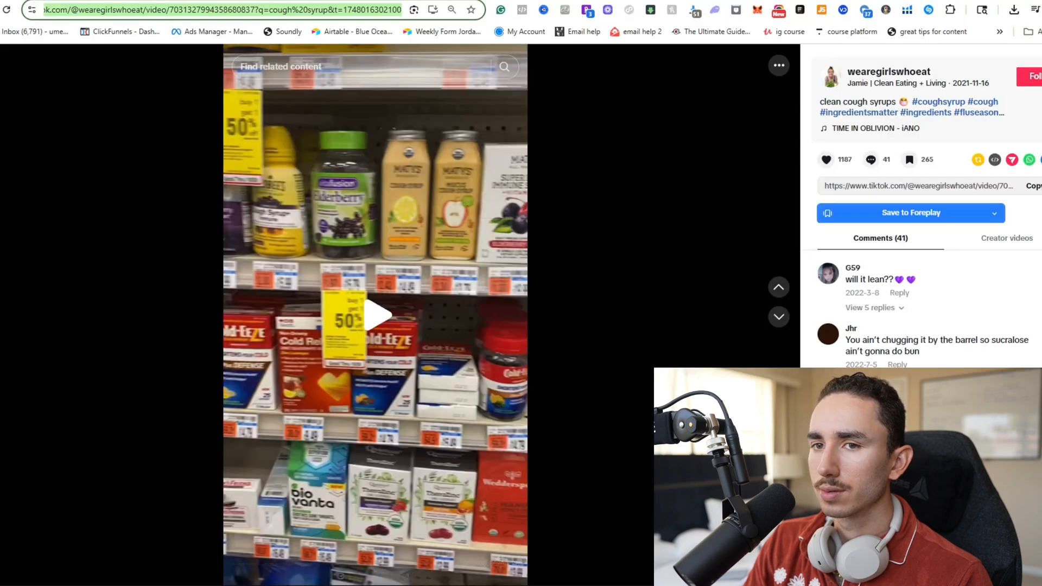
Switch to the browser, consult the ad script in Google Docs, and search TikTok for "wheezing breathing".
left_click(1, 65)
left_click(11, 97)
left_click(11, 97)
triple_click(11, 97)
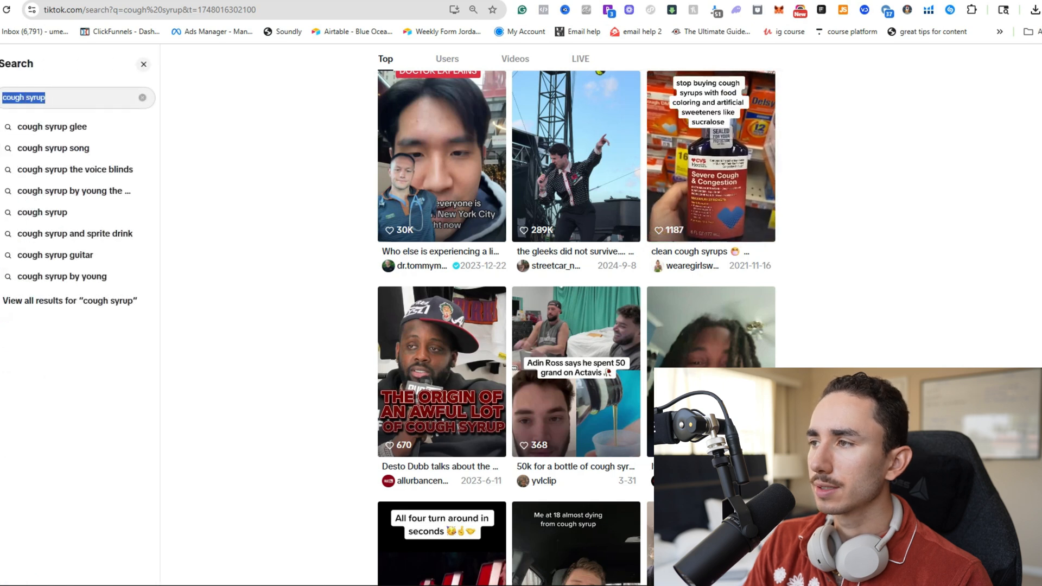
left_click(792, 1)
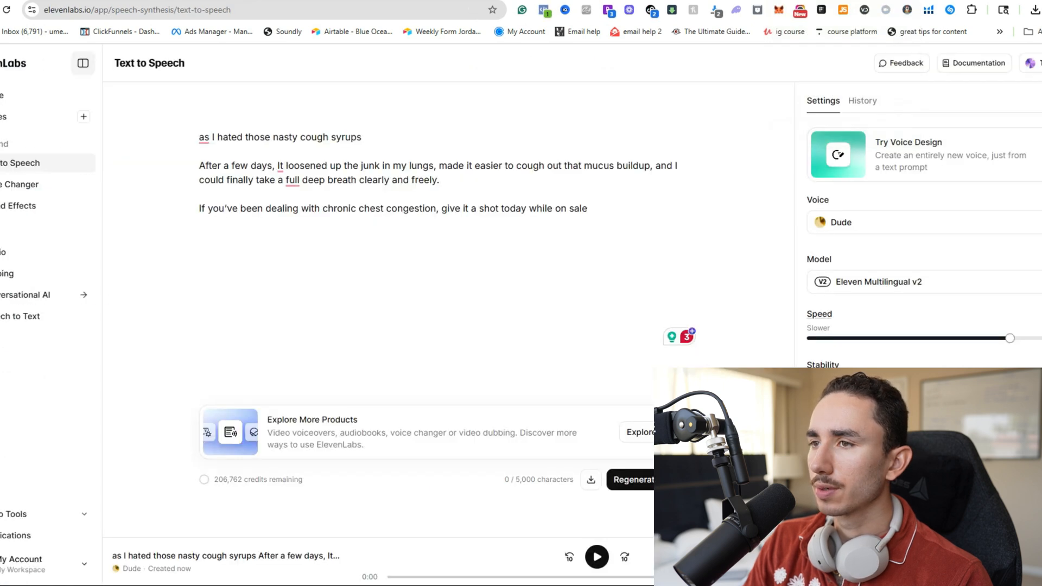
key("ctrl+Tab")
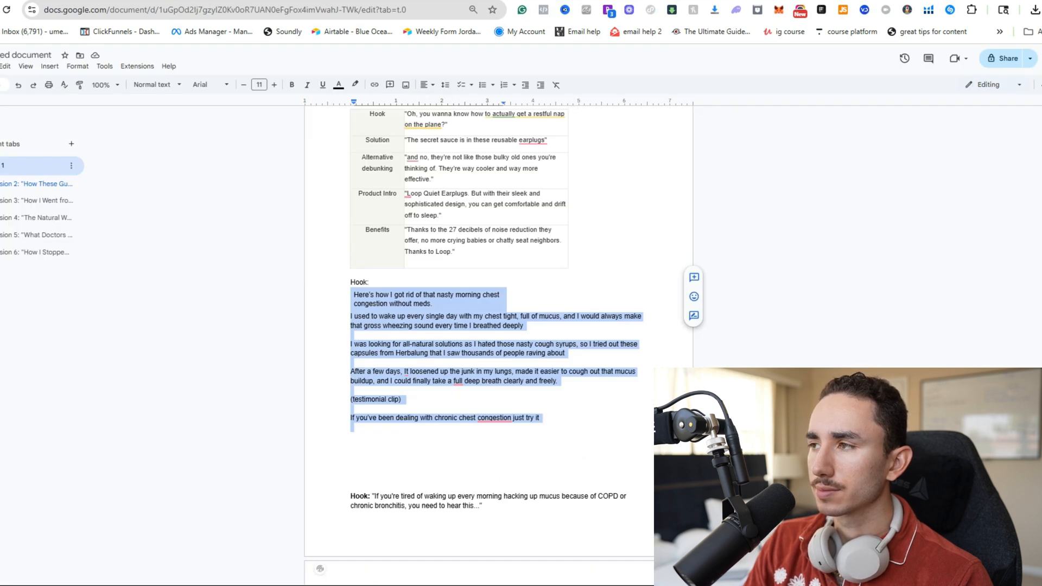
key("ctrl+Tab")
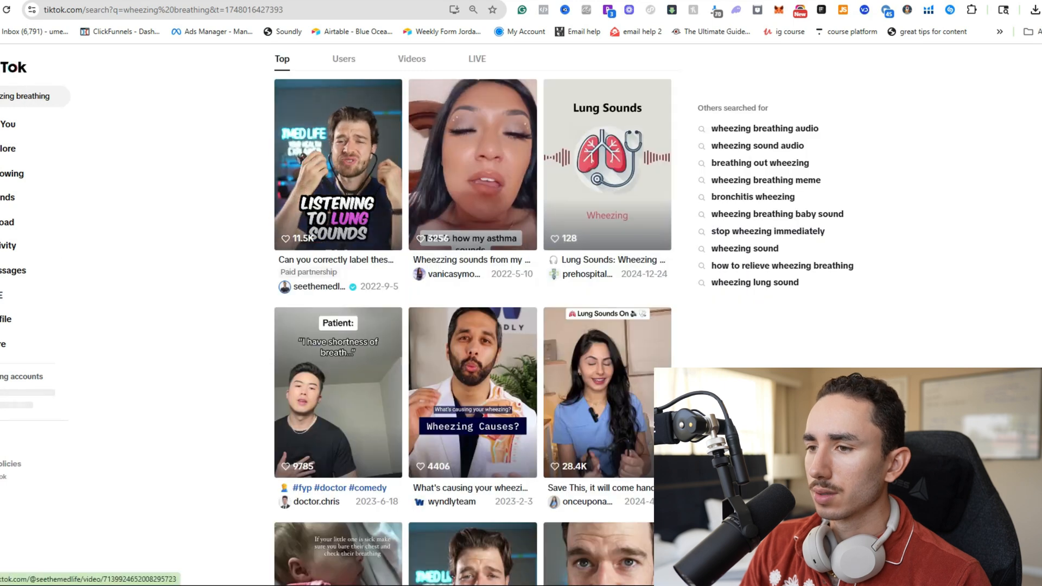
Open the TikTok video captioned "Wheezzing sounds from my poor lungs" and preview its footage.
left_click(472, 163)
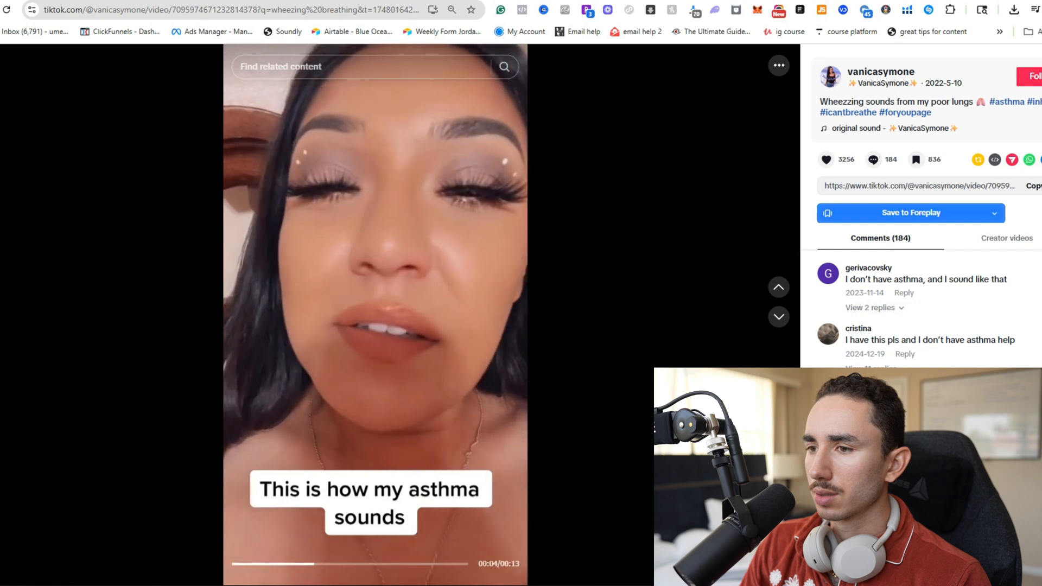
key("space")
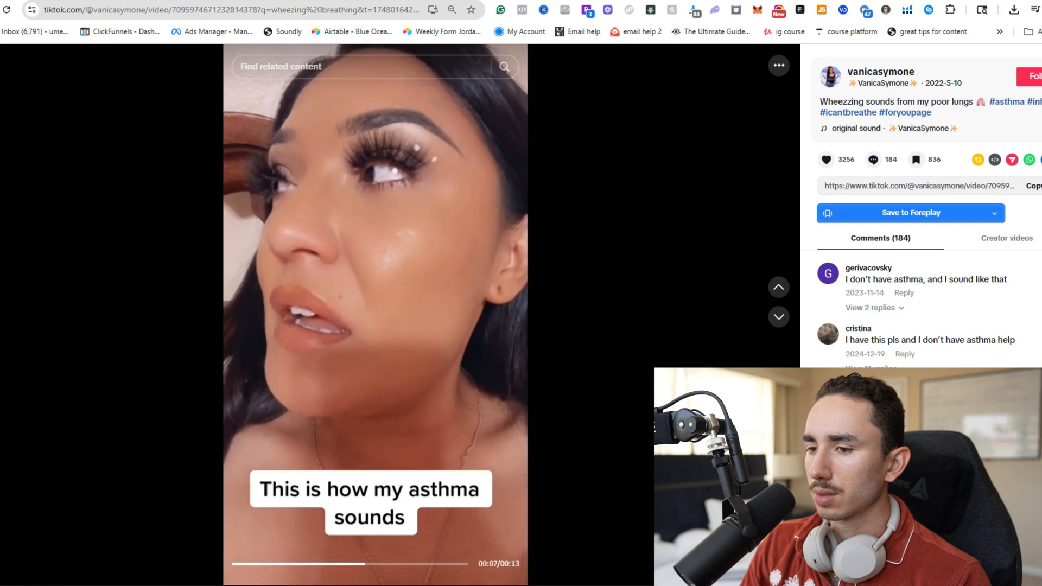
key("space")
Copy the wheezing video's link and submit it to the SnapTik video downloader.
key("ctrl+l")
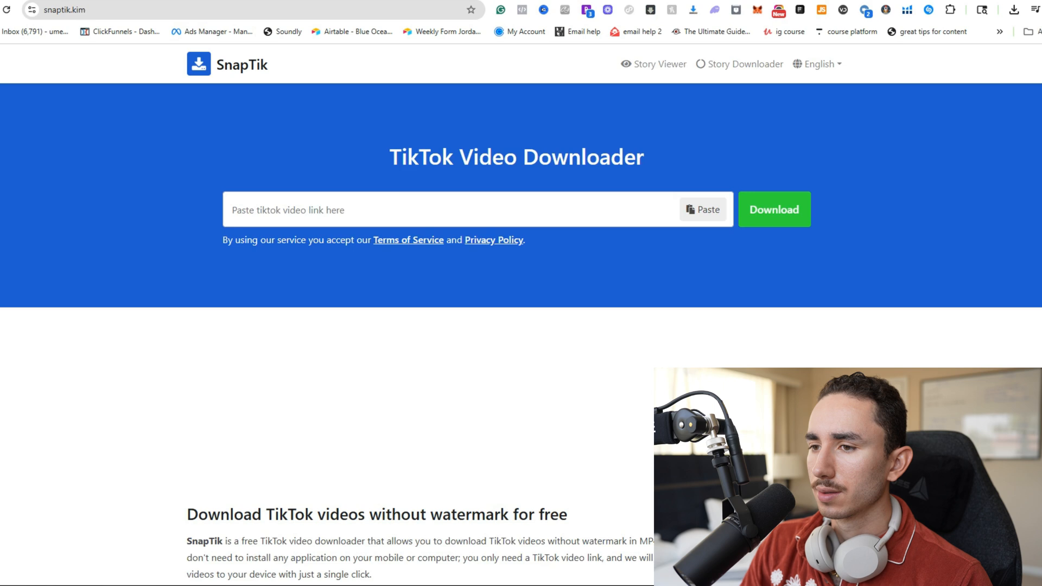
left_click(451, 210)
key("ctrl+v")
left_click(774, 210)
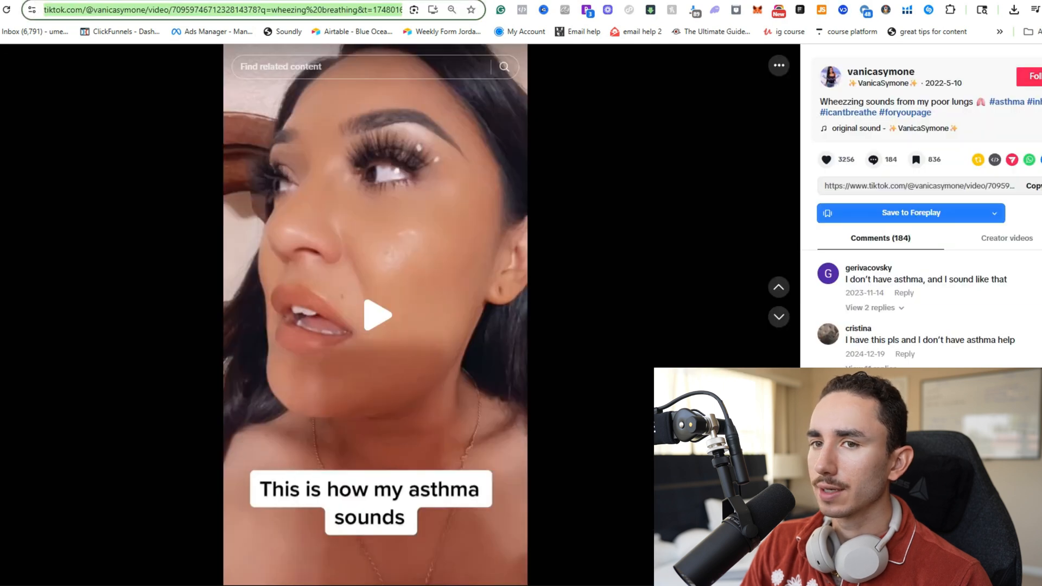
Browse the TikTok results for "wheezing breathing" for more footage that fits the script.
key("alt+Left")
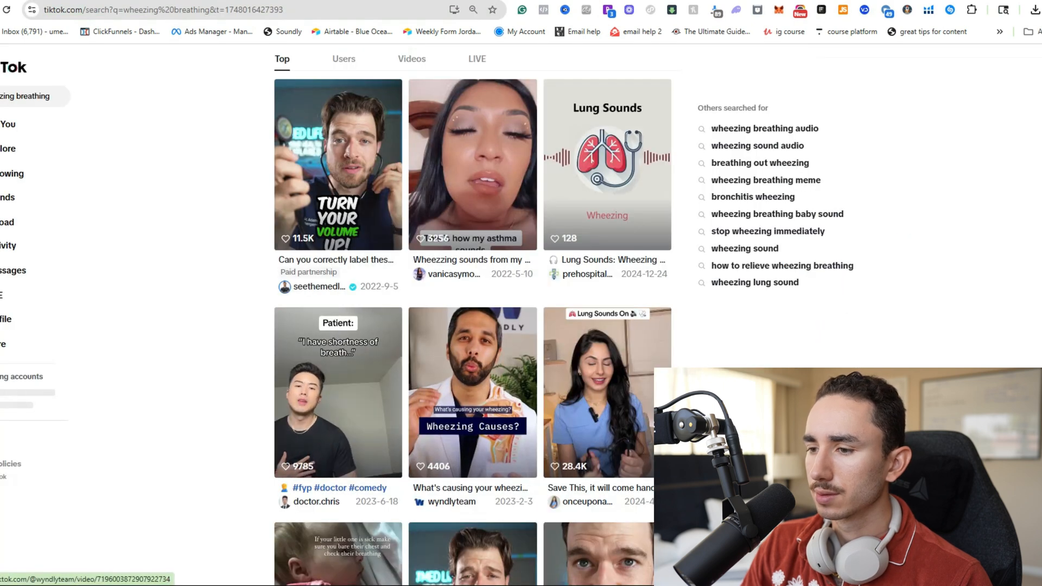
scroll(336, 412, "down", 3)
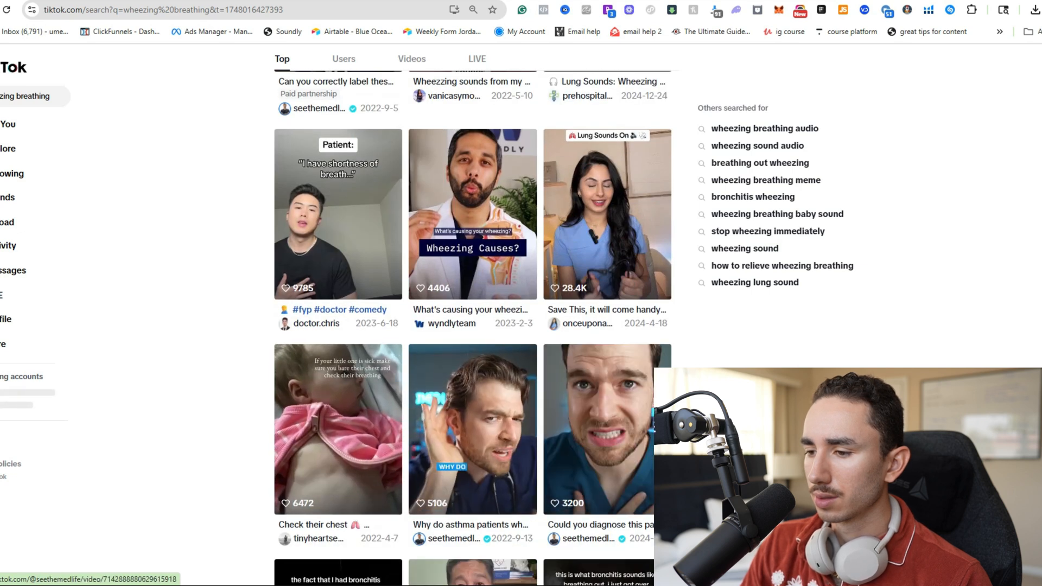
scroll(337, 380, "down", 5)
scroll(337, 380, "down", 3)
scroll(337, 380, "down", 7)
scroll(608, 244, "down", 5)
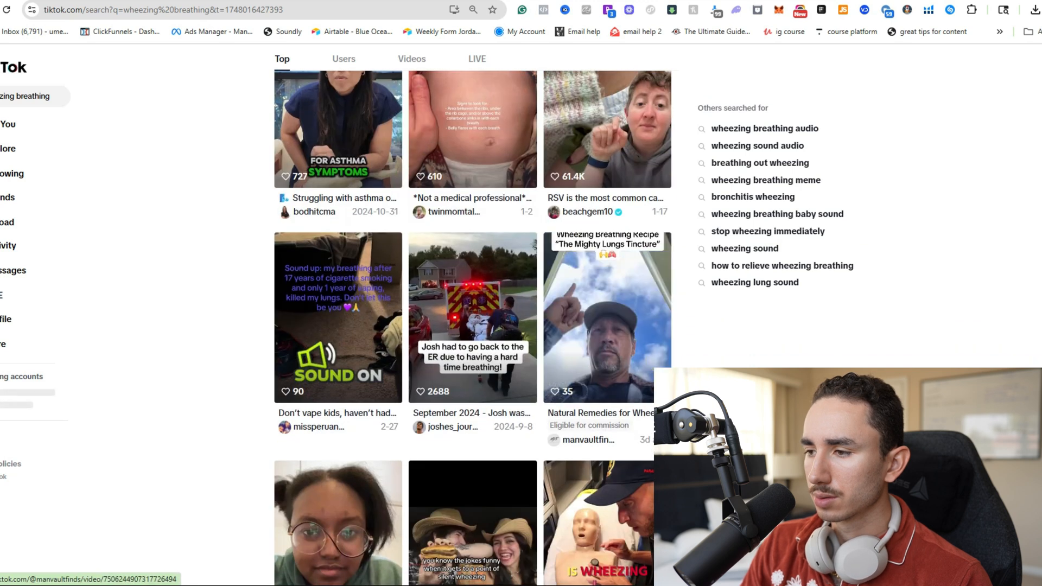
scroll(472, 326, "down", 7)
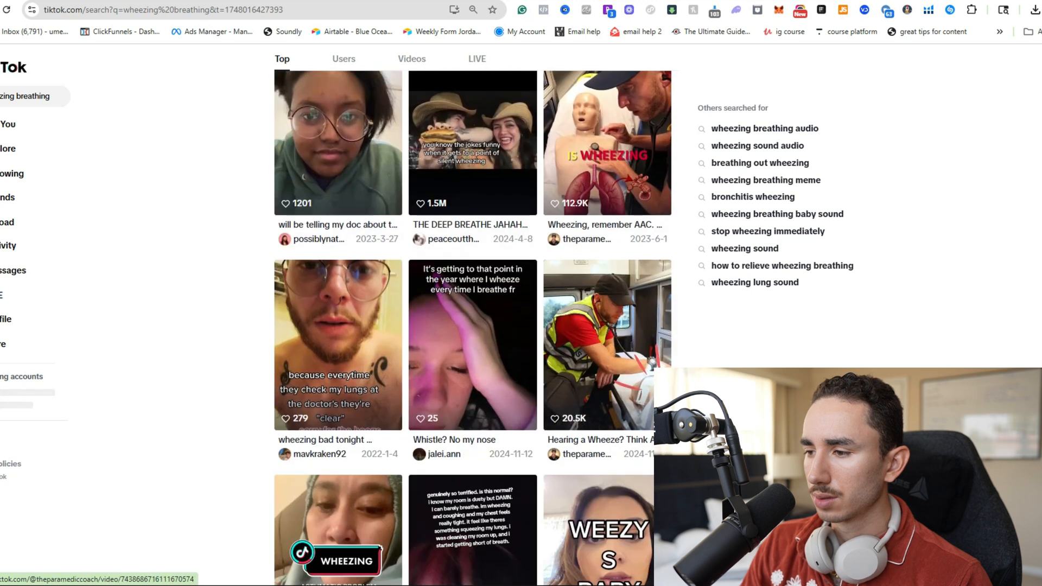
scroll(608, 304, "down", 5)
scroll(607, 304, "down", 5)
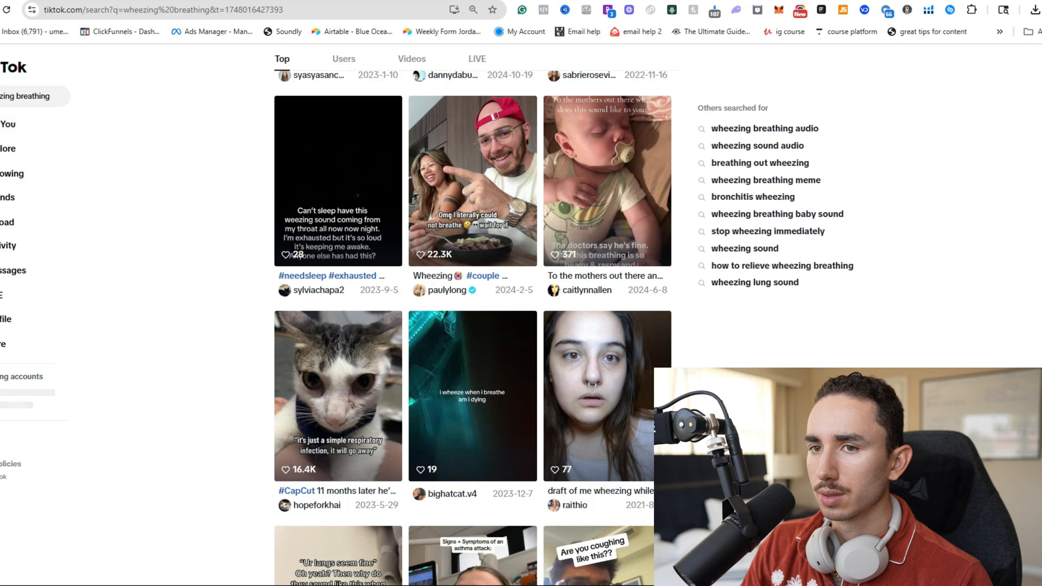
Search TikTok for "trouble breathing in morning".
left_click(32, 96)
key("ctrl+a")
type("tro")
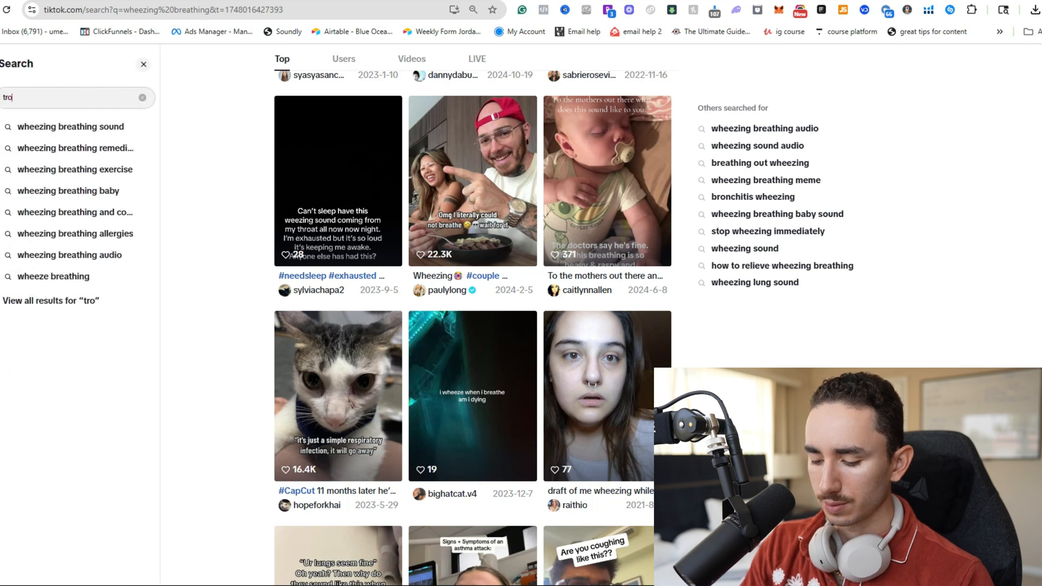
type("uble")
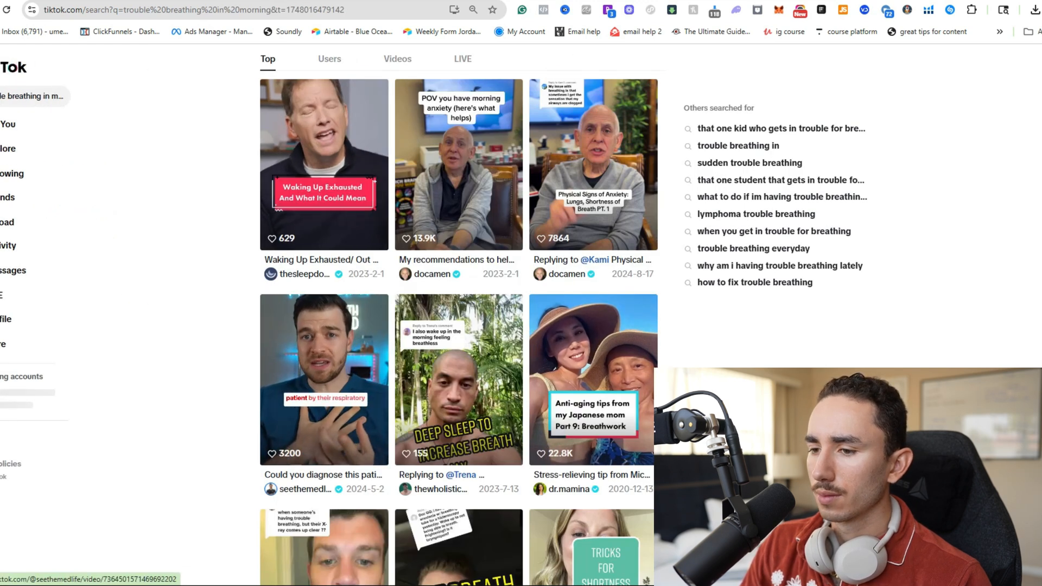
Open the TikTok video captioned "My throat would burn & my chest ache" and copy its link.
scroll(459, 325, "down", 10)
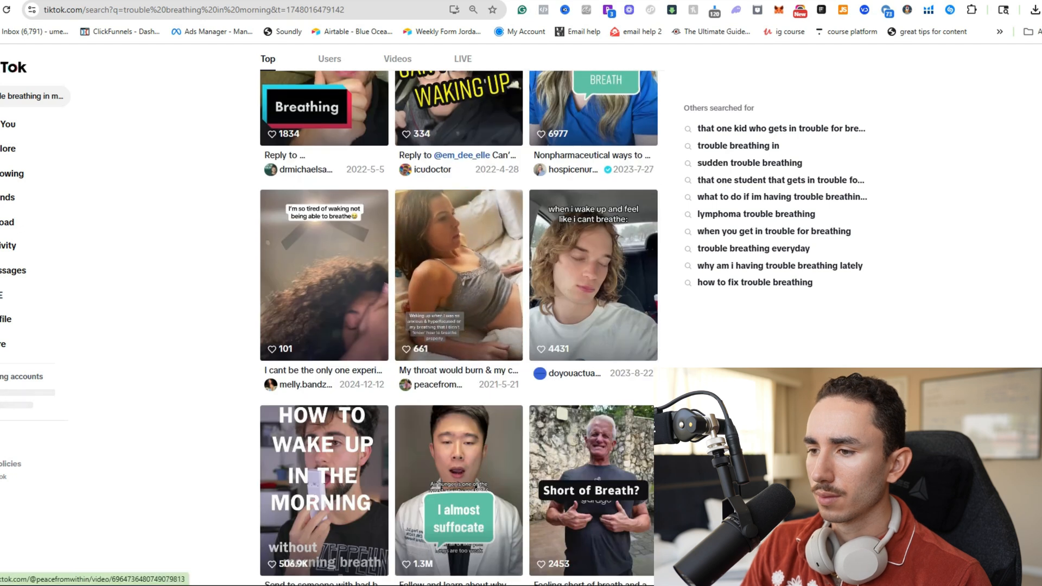
left_click(459, 274)
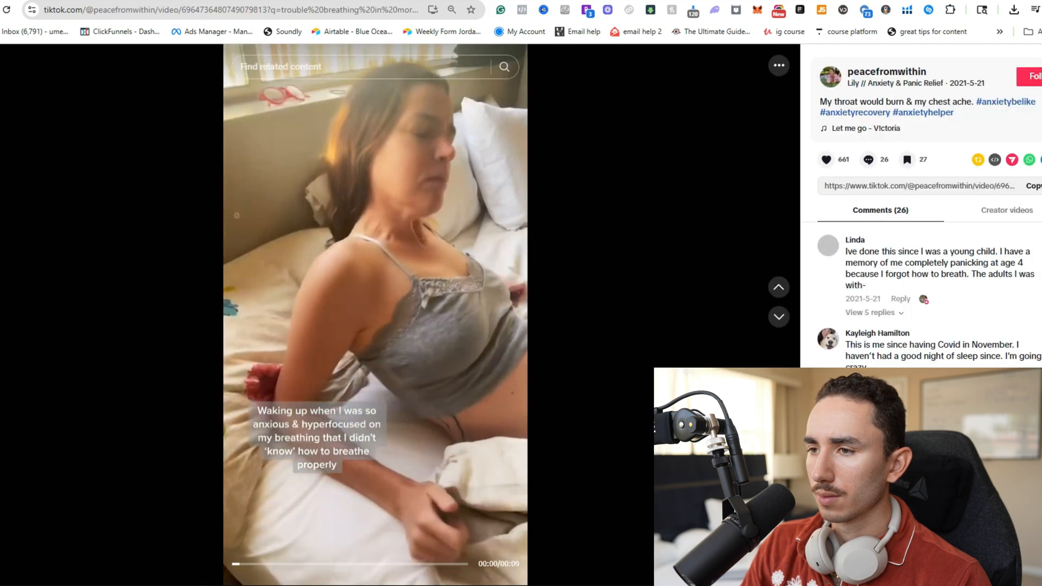
key("ctrl+l")
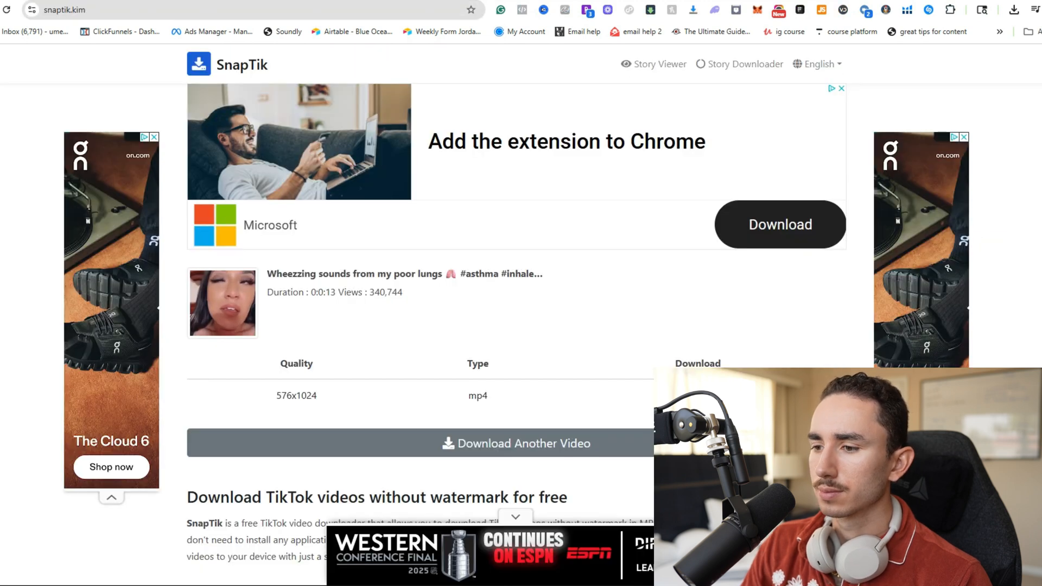
Submit the chest-ache video's link to SnapTik as another download.
left_click(516, 444)
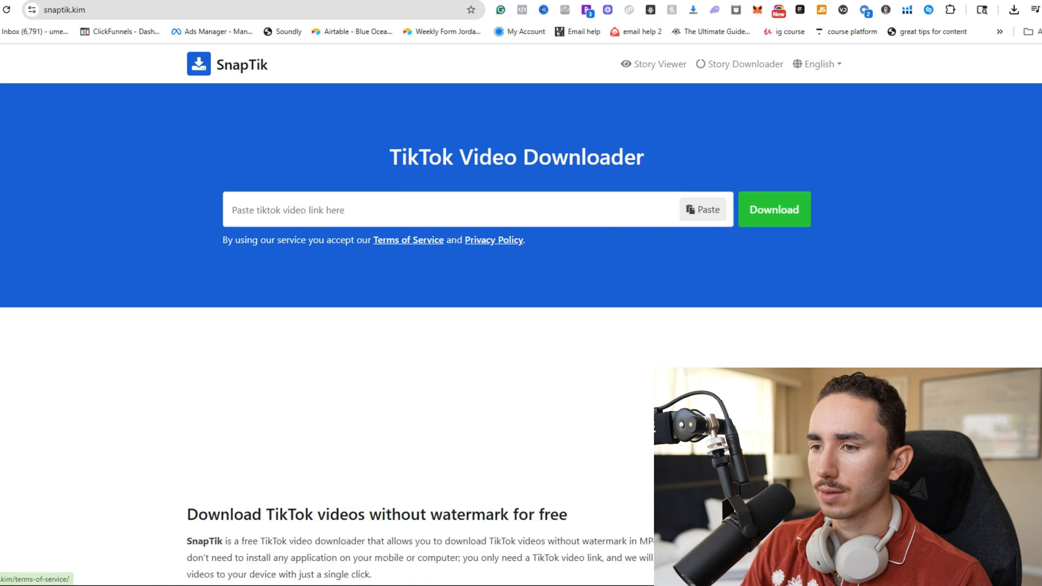
left_click(403, 212)
key("ctrl+v")
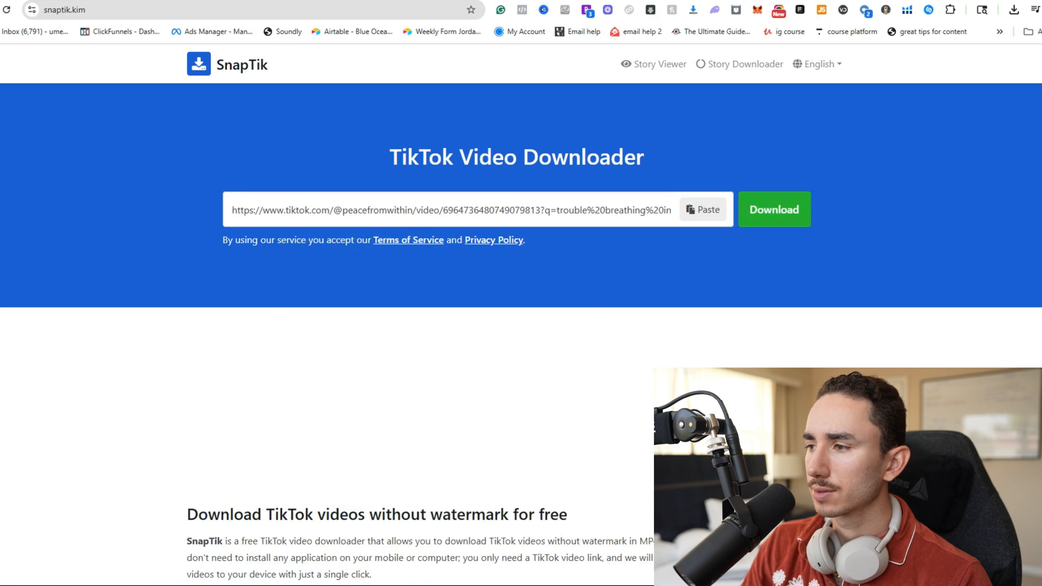
left_click(774, 210)
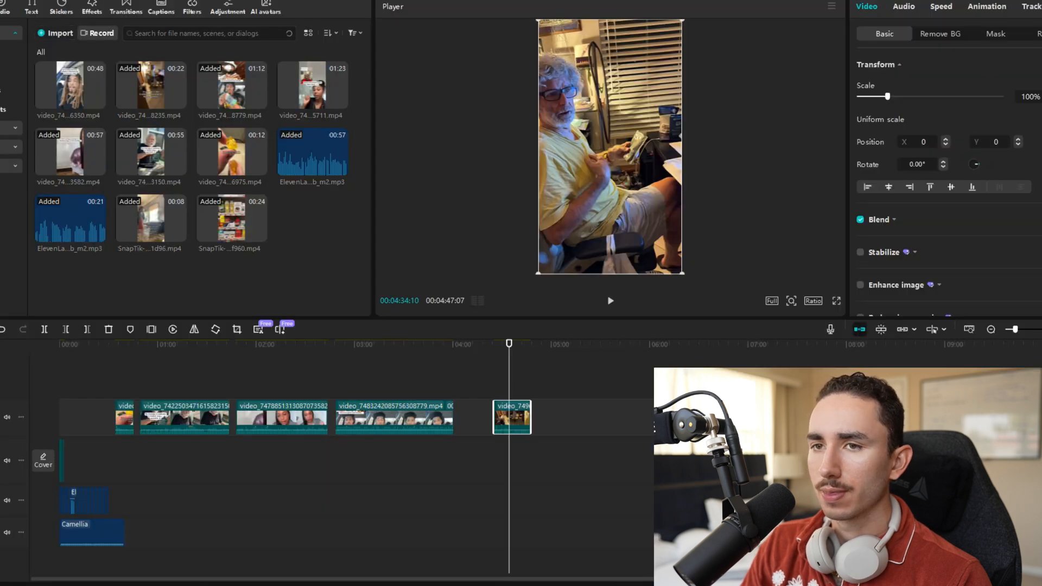
Switch to CapCut and import the downloaded wheezing video, SnapTik-dot-Kim-a714b65f0ed4ae638cec501ddd791903.
left_click(56, 33)
left_click_drag(98, 80, 129, 88)
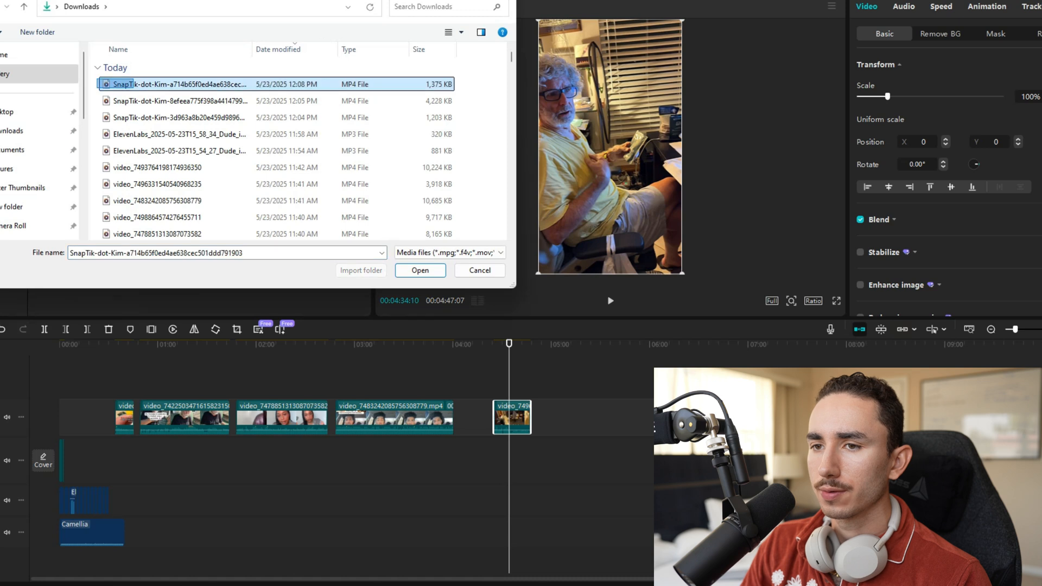
double_click(133, 85)
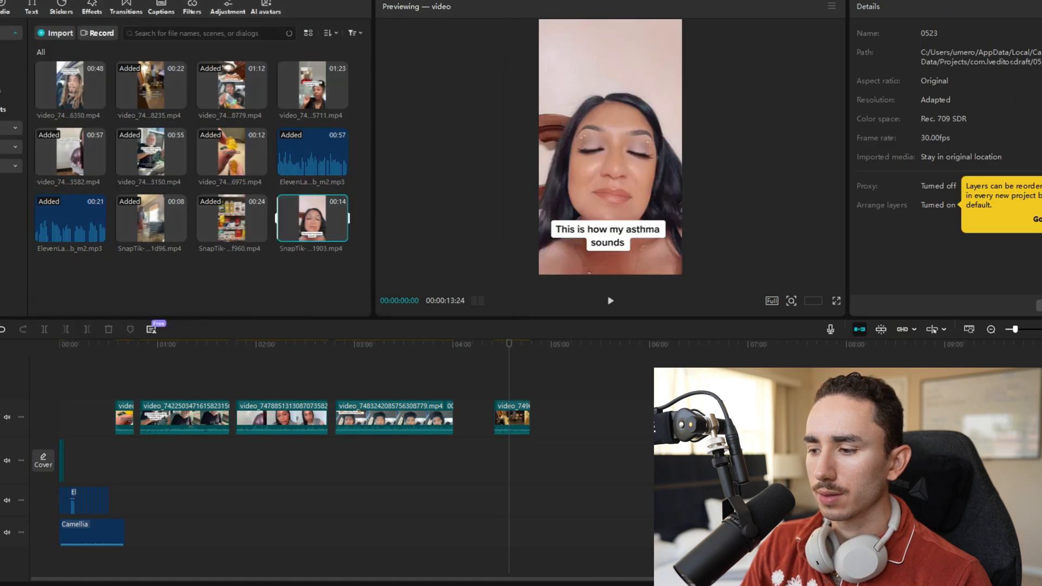
Return to SnapTik and bring the downloaded chest-ache video into the CapCut media library.
mouse_move(668, 585)
left_click(659, 540)
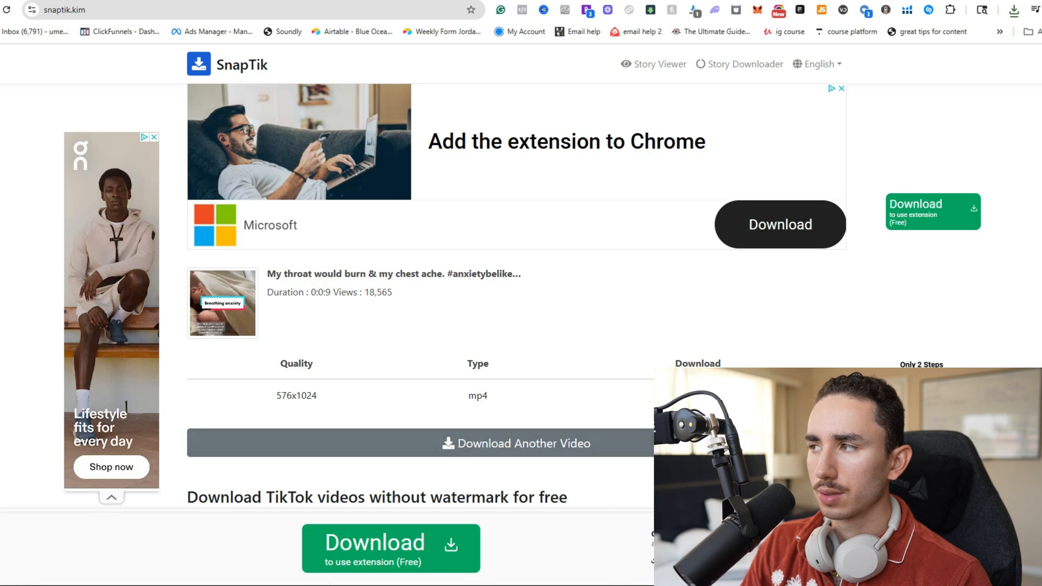
left_click(1014, 10)
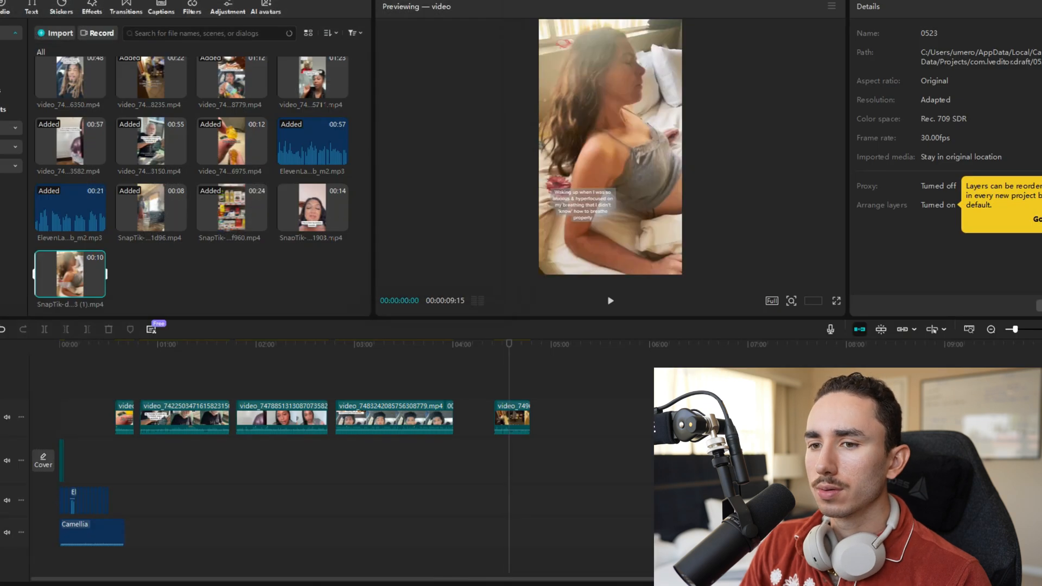
Add the chest-ache clip to the end of the main video track, followed by the wheezing clip.
left_click_drag(69, 274, 71, 460)
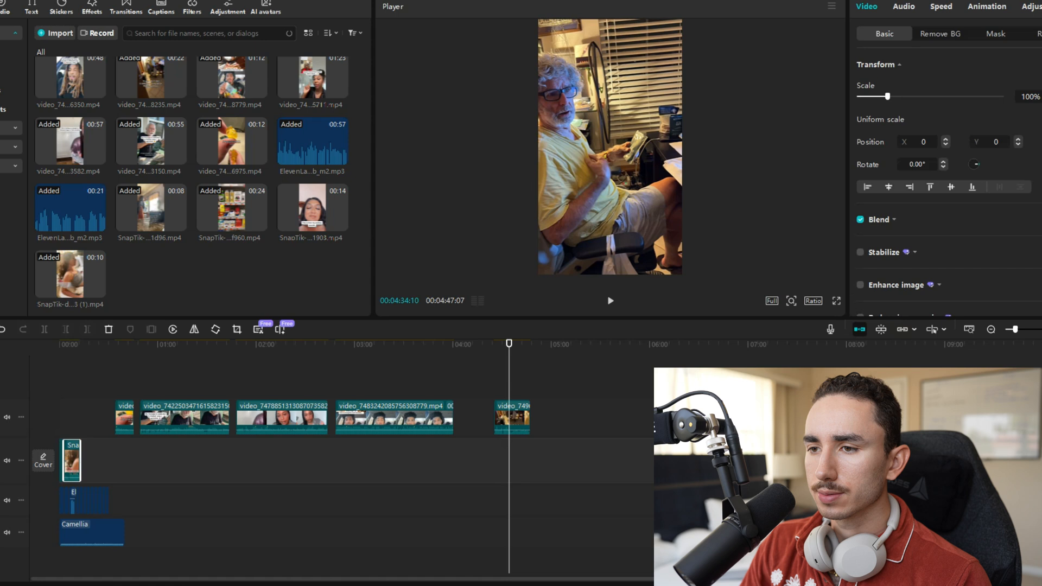
left_click_drag(313, 208, 304, 228)
left_click_drag(112, 462, 91, 462)
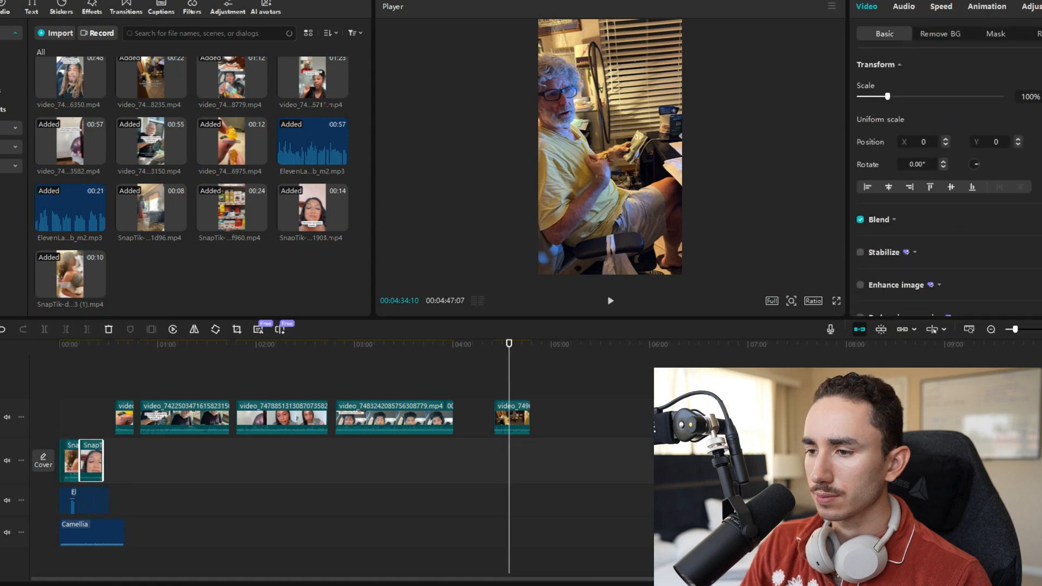
Play the chest-ache clip against the voiceover and trim its end to where the second voiceover segment finishes, near 00:00:05:27.
left_click_drag(509, 343, 66, 343)
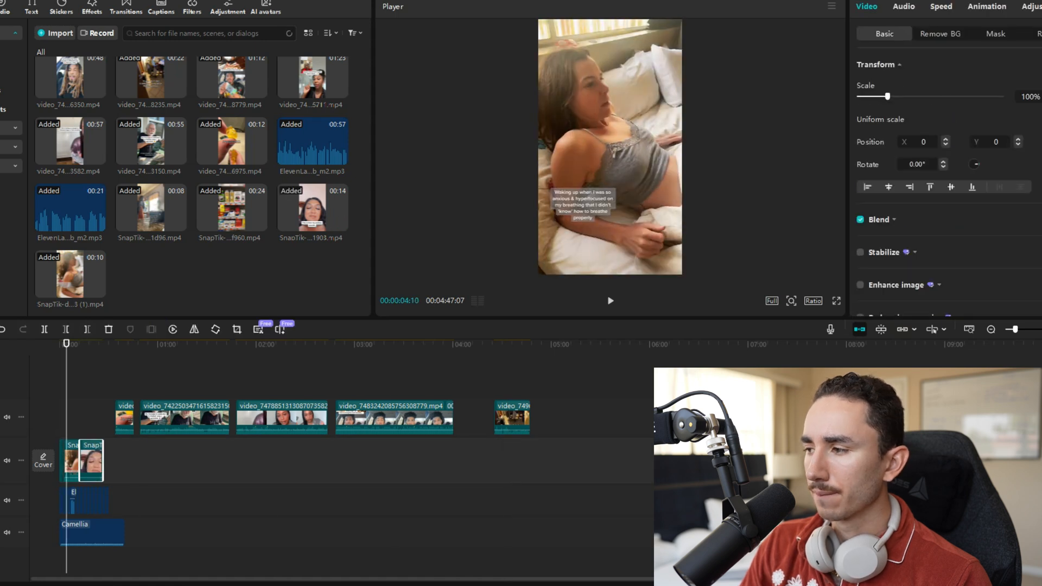
left_click(1041, 330)
left_click(1041, 330)
left_click(1041, 329)
left_click(1041, 330)
left_click(1041, 329)
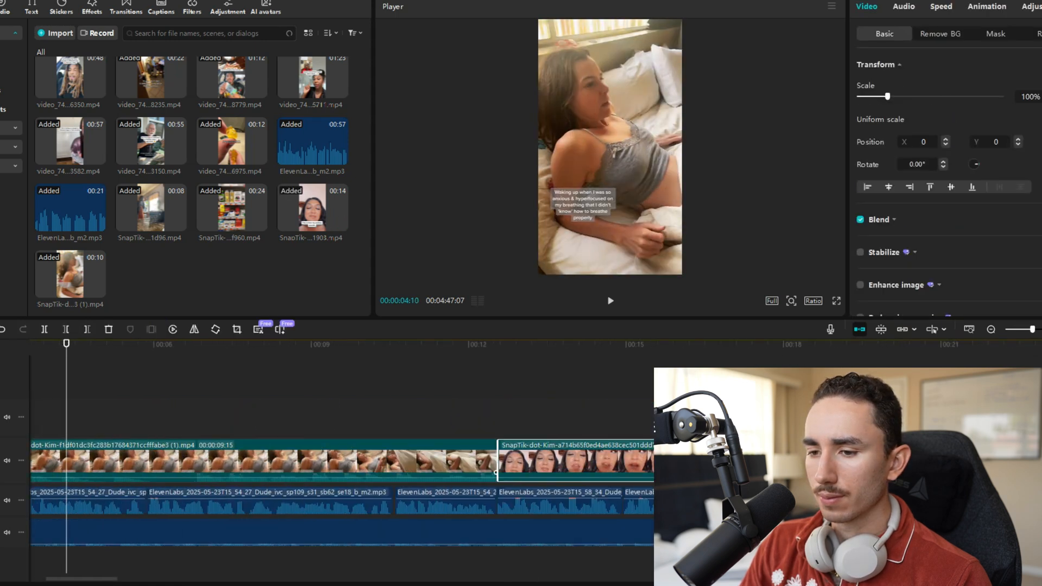
left_click(264, 460)
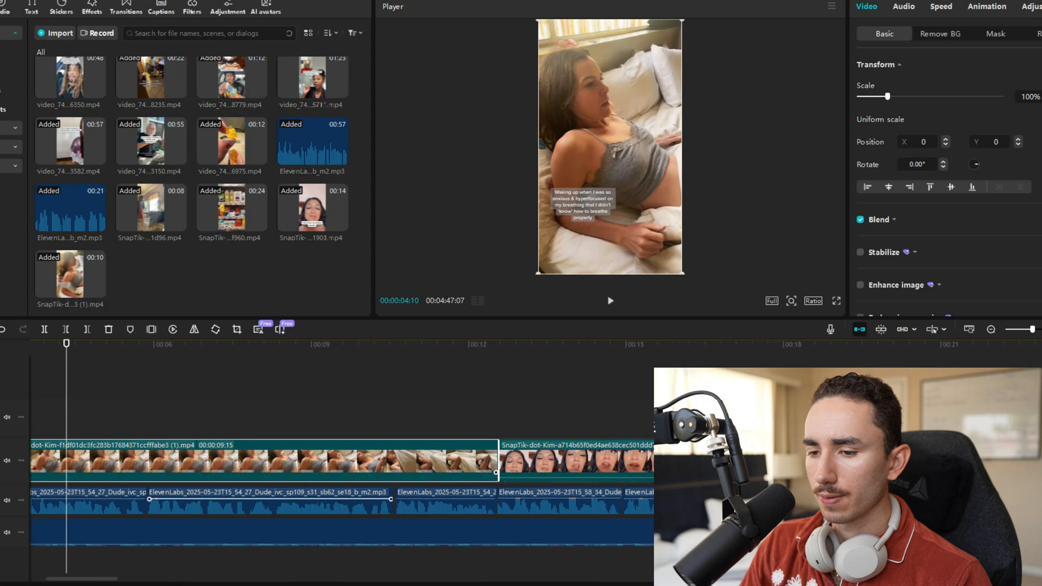
left_click_drag(82, 579, 66, 579)
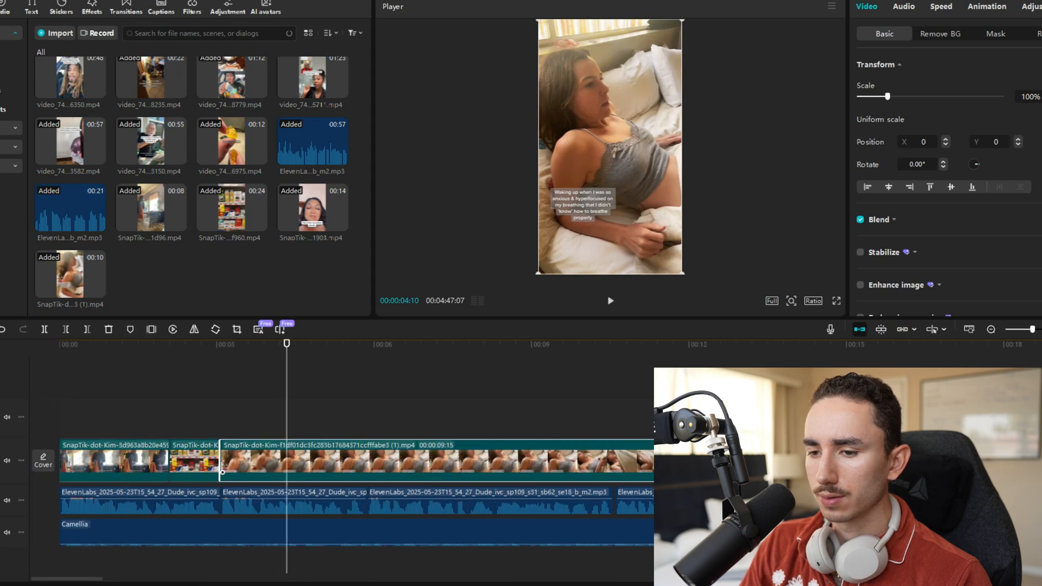
left_click(180, 345)
key("space")
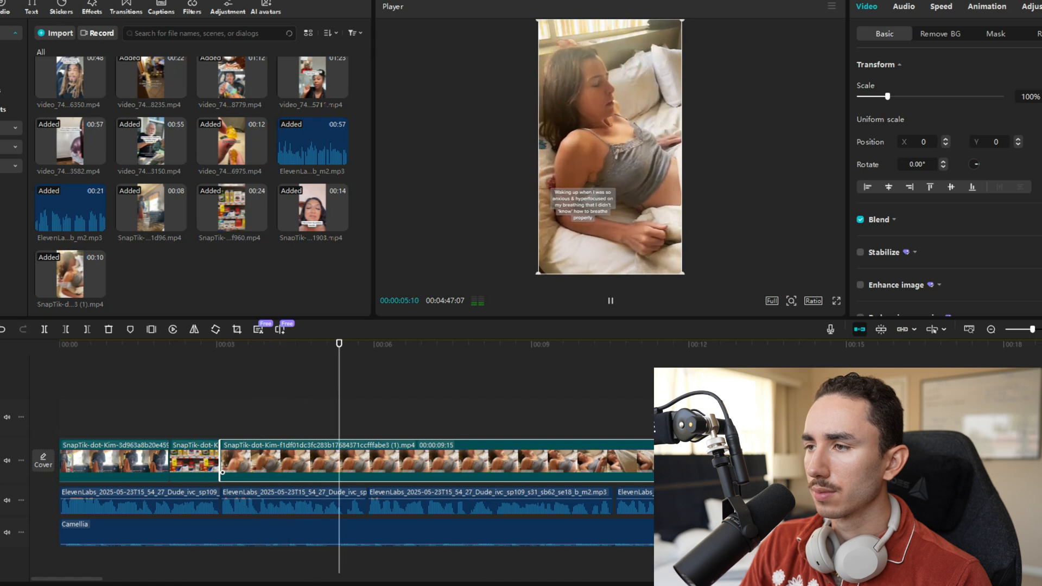
left_click_drag(718, 473, 371, 473)
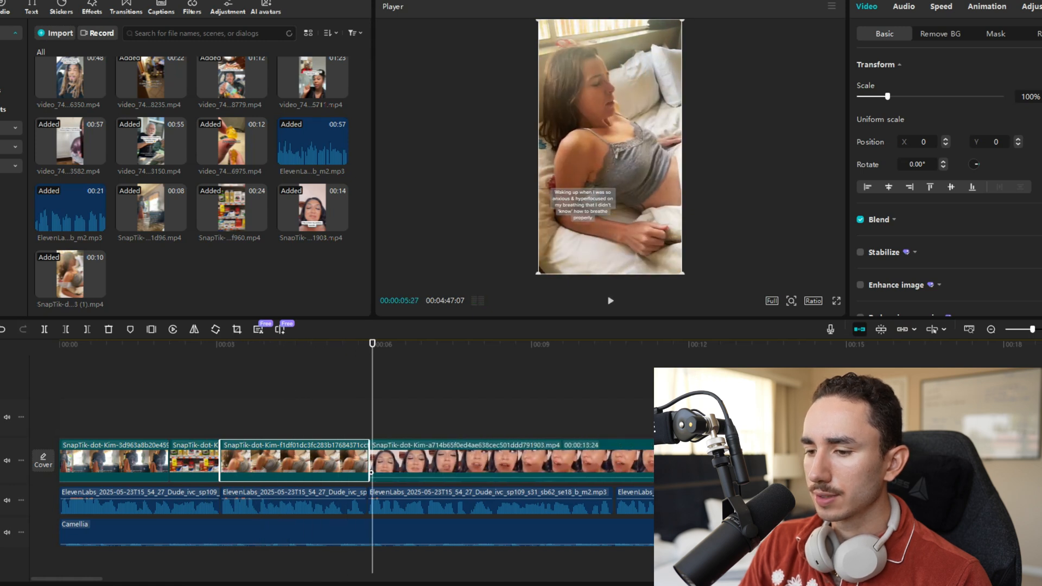
Split the wheezing clip at 00:00:10:16, at the end of the voiceover segment, and delete the remainder.
key("space")
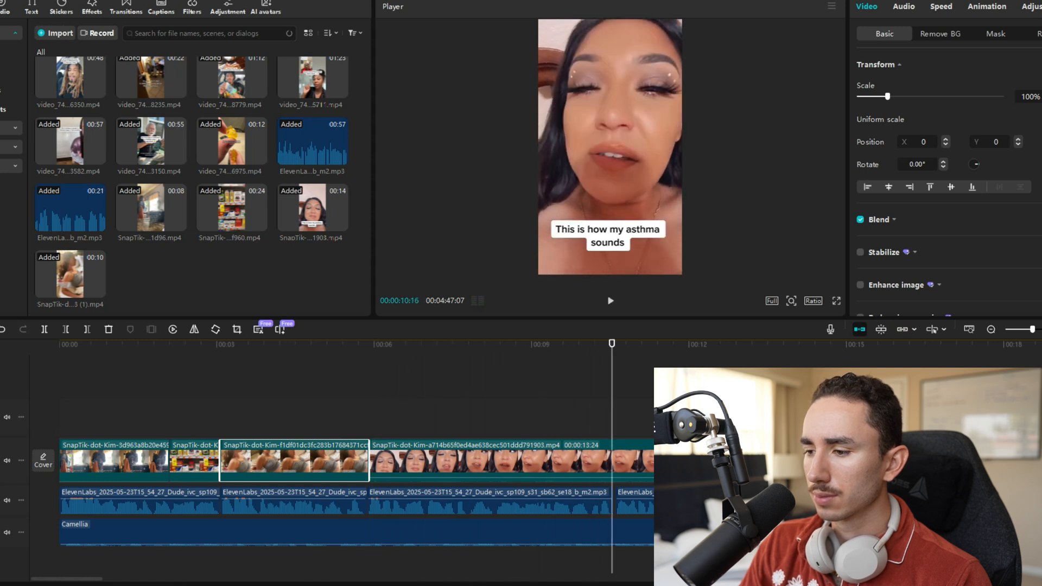
left_click(657, 462)
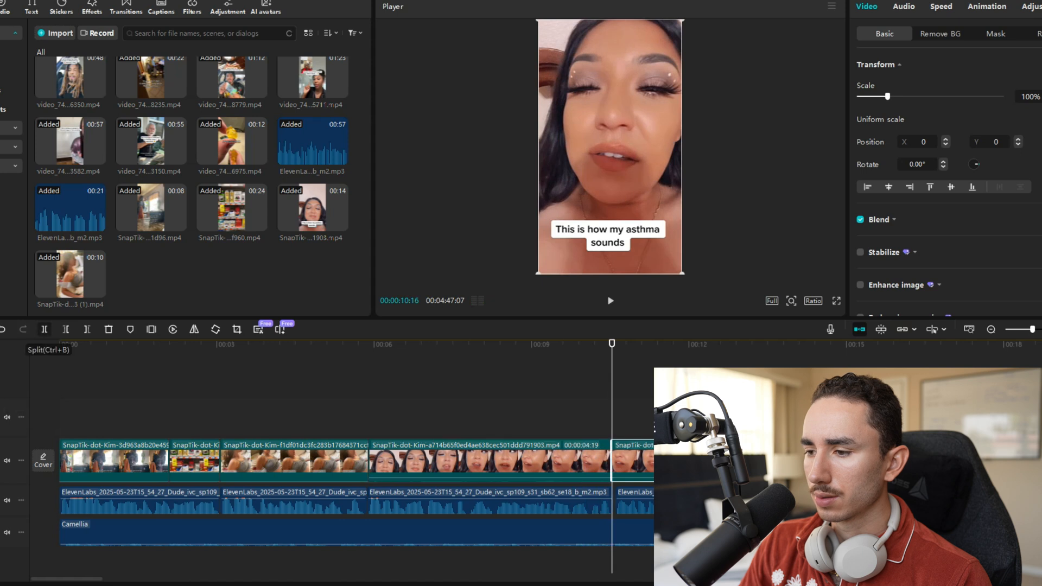
key("Delete")
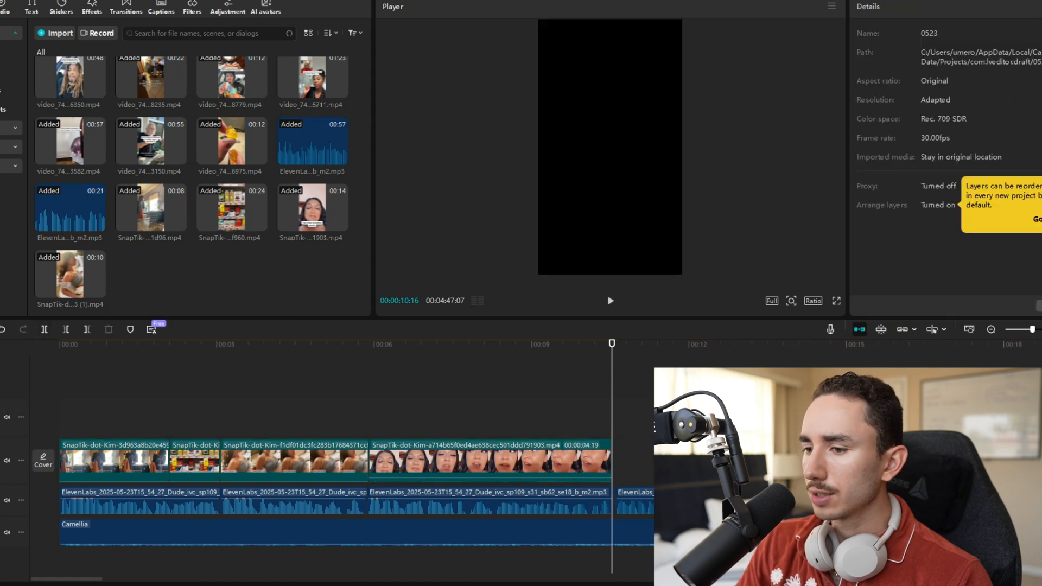
Replay the wheezing clip against the voiceover and split it at 00:00:08:10.
left_click_drag(606, 343, 318, 343)
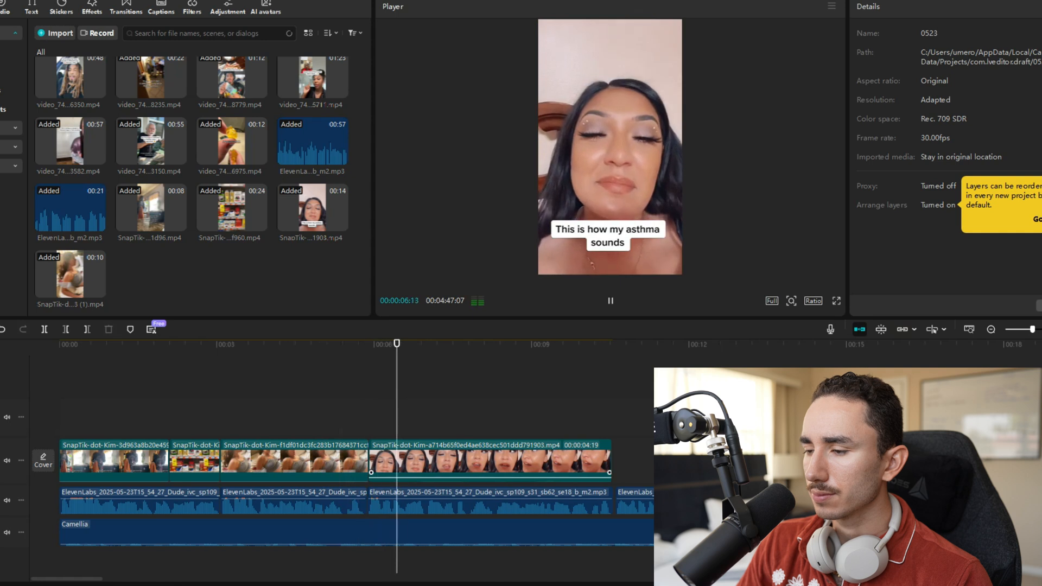
key("space")
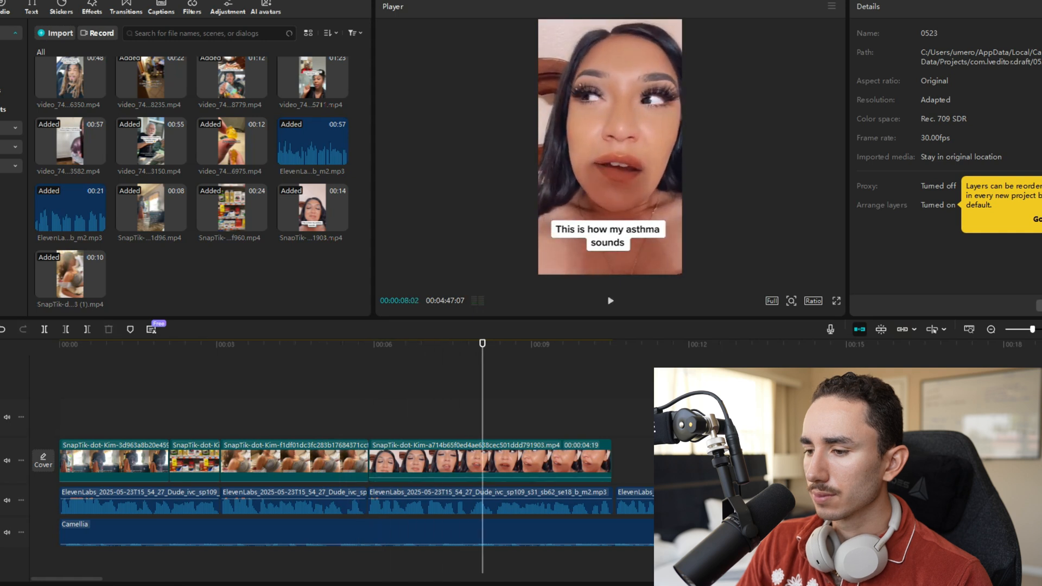
left_click(561, 467)
key("space")
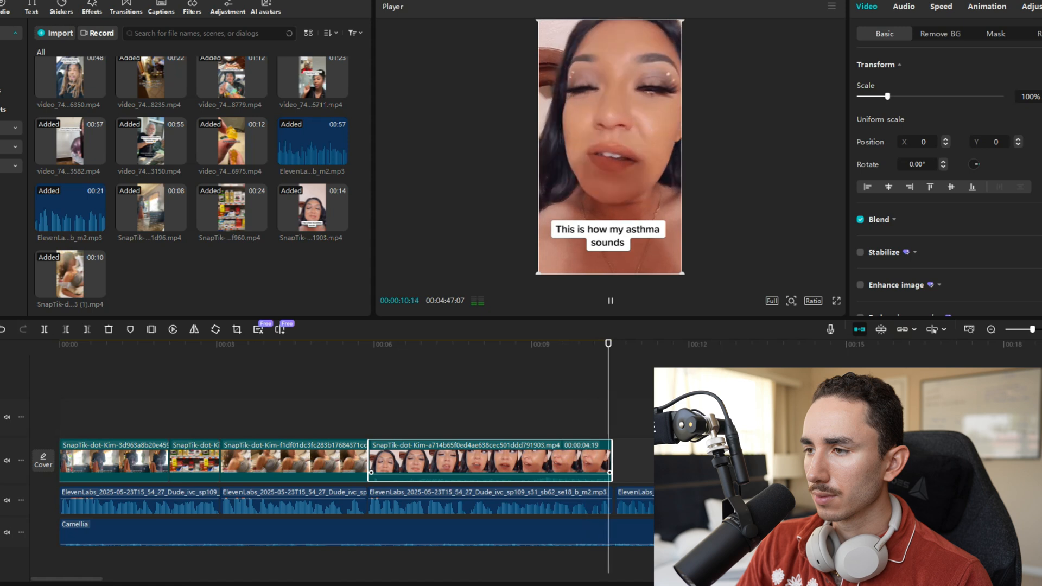
key("space")
left_click_drag(617, 343, 426, 344)
key("space")
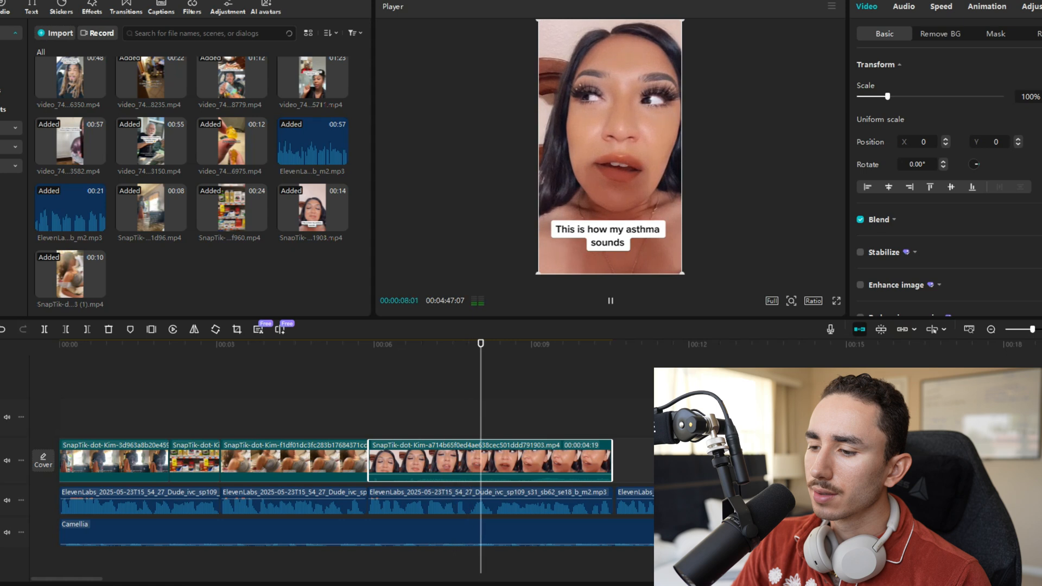
key("space")
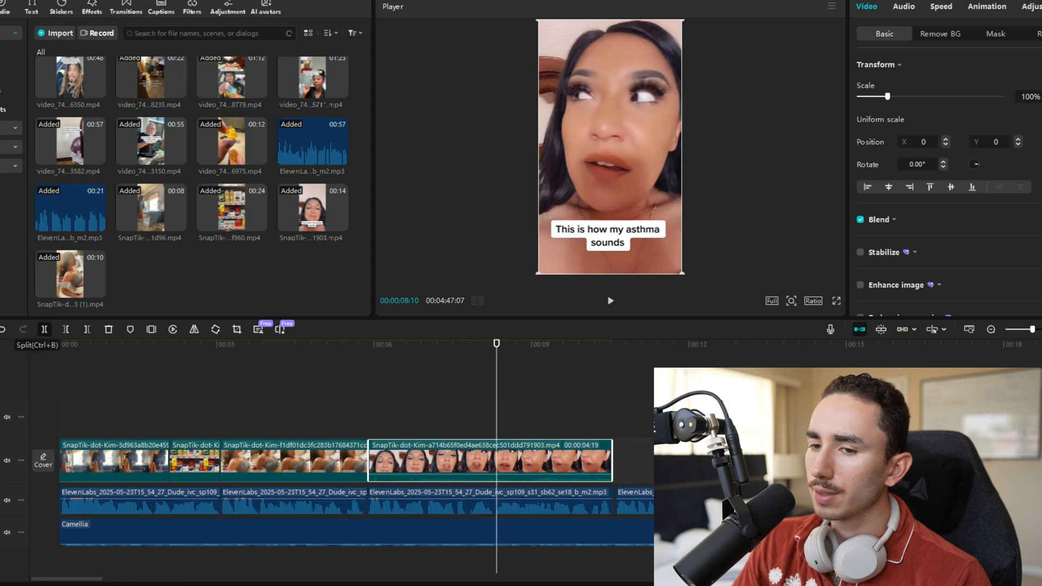
left_click_drag(487, 474, 486, 478)
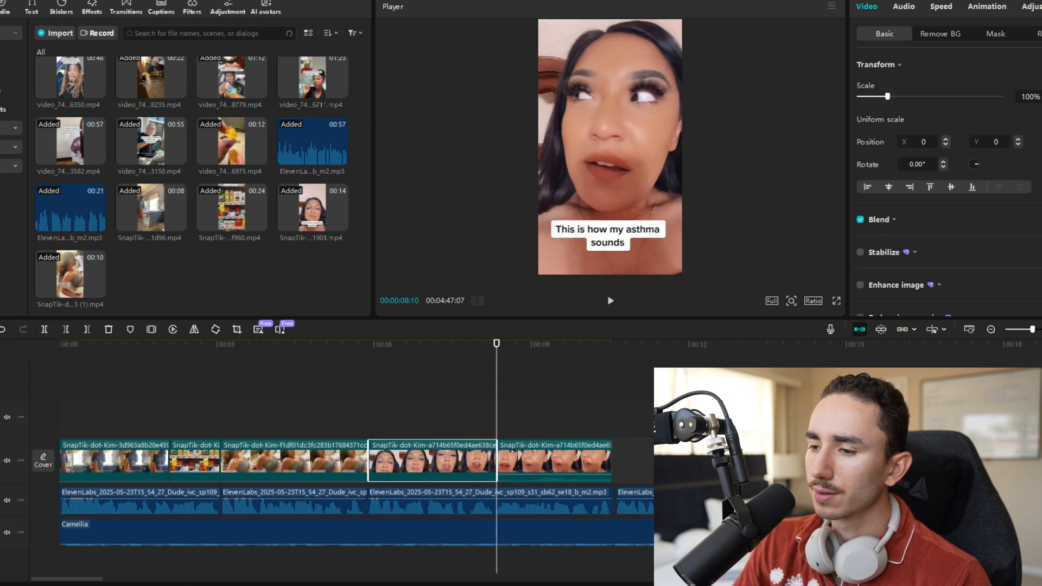
Play back the chest-ache clip and both wheezing pieces to judge how they match the voiceover.
left_click_drag(496, 343, 268, 344)
key("space")
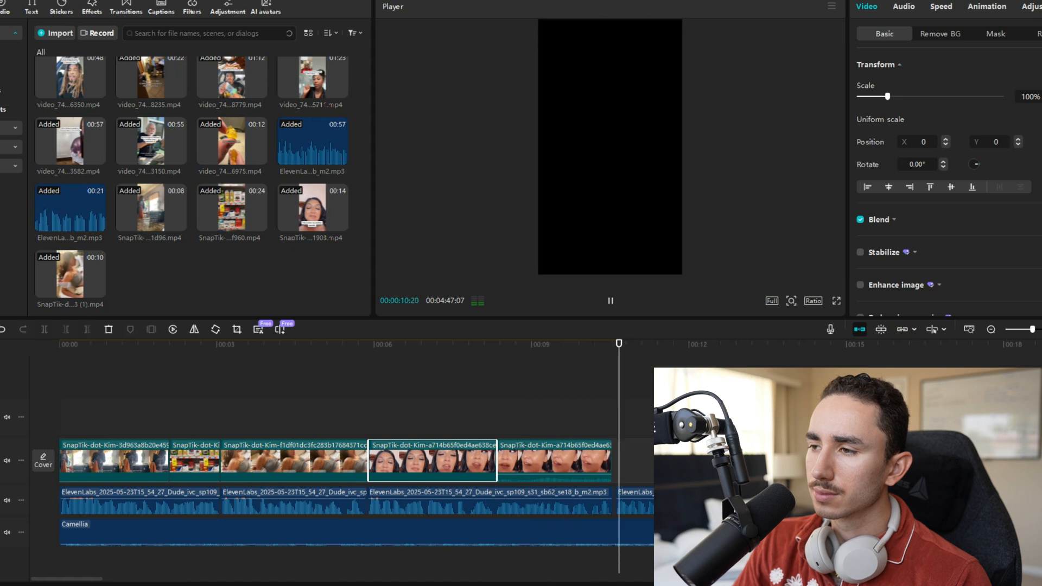
left_click_drag(633, 343, 427, 344)
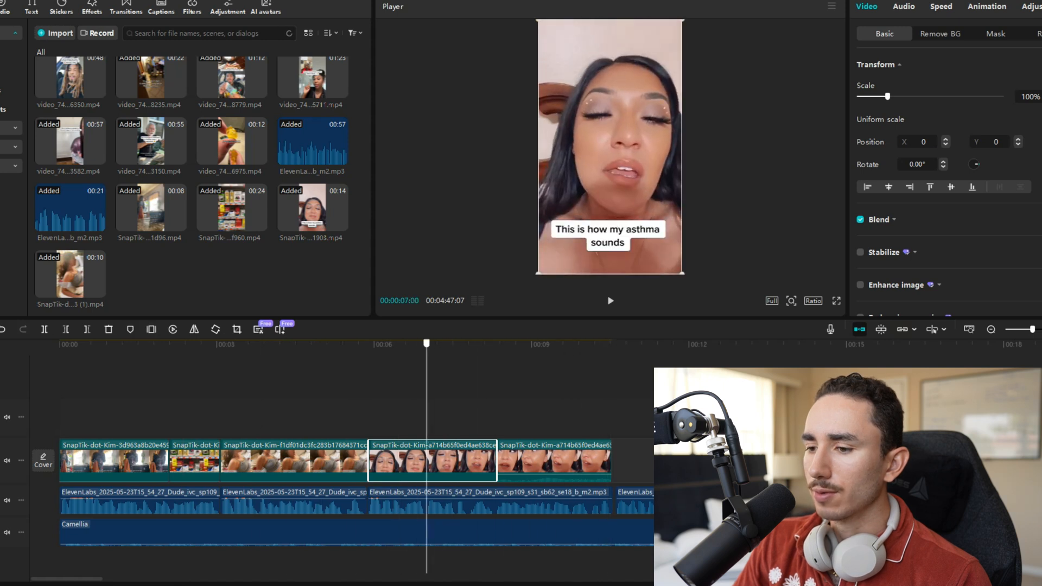
left_click_drag(427, 344, 279, 344)
key("space")
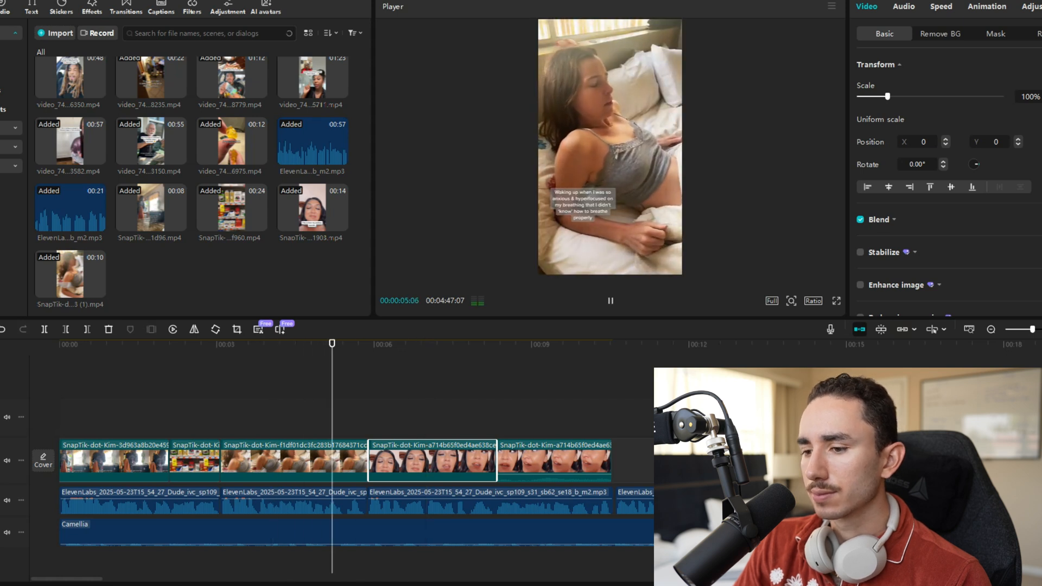
key("space")
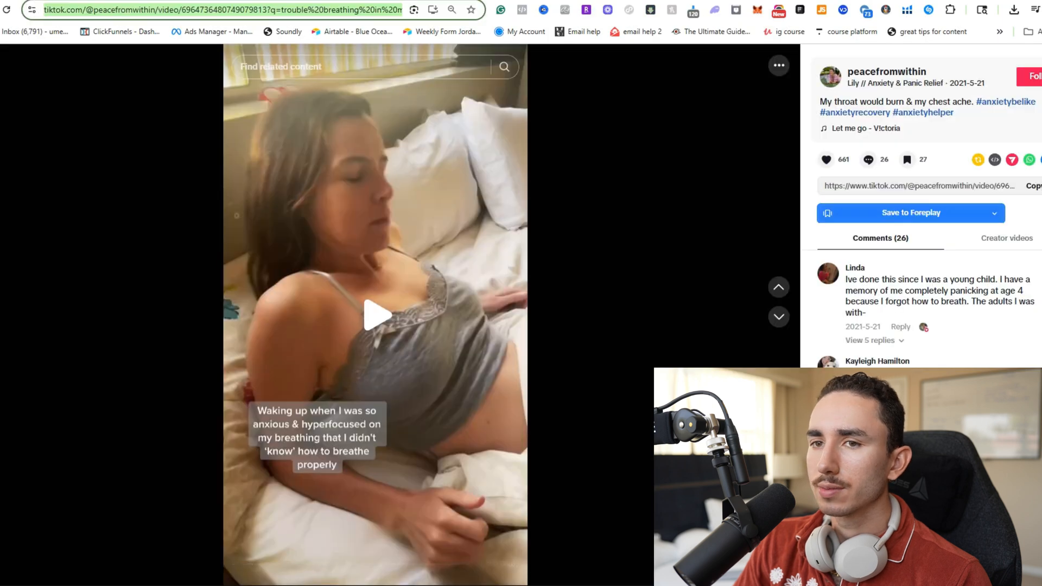
Return to the TikTok search results and replace the query with one for lung footage, starting with "lung with".
left_click(2, 65)
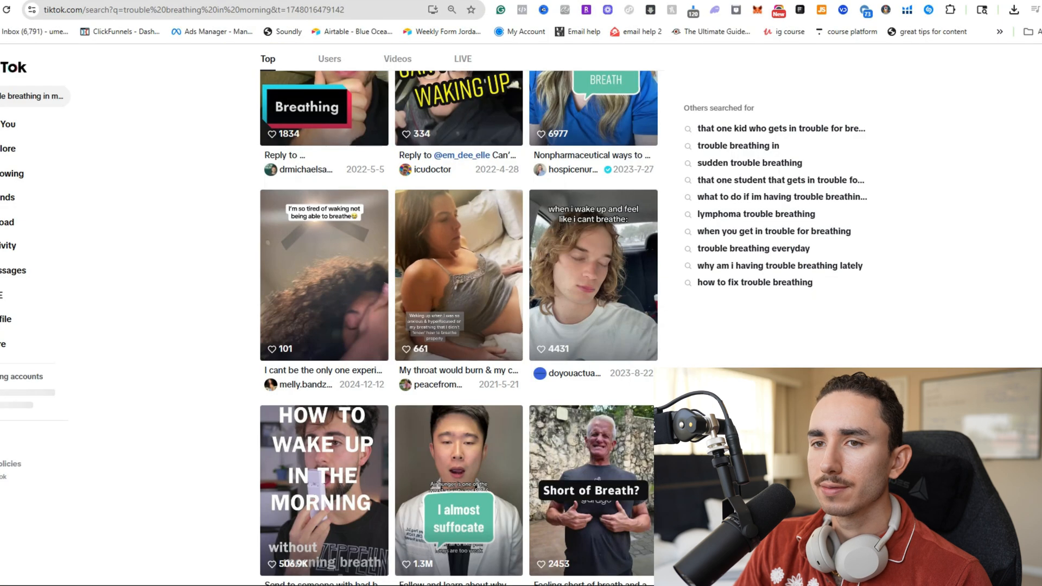
left_click(32, 98)
double_click(27, 98)
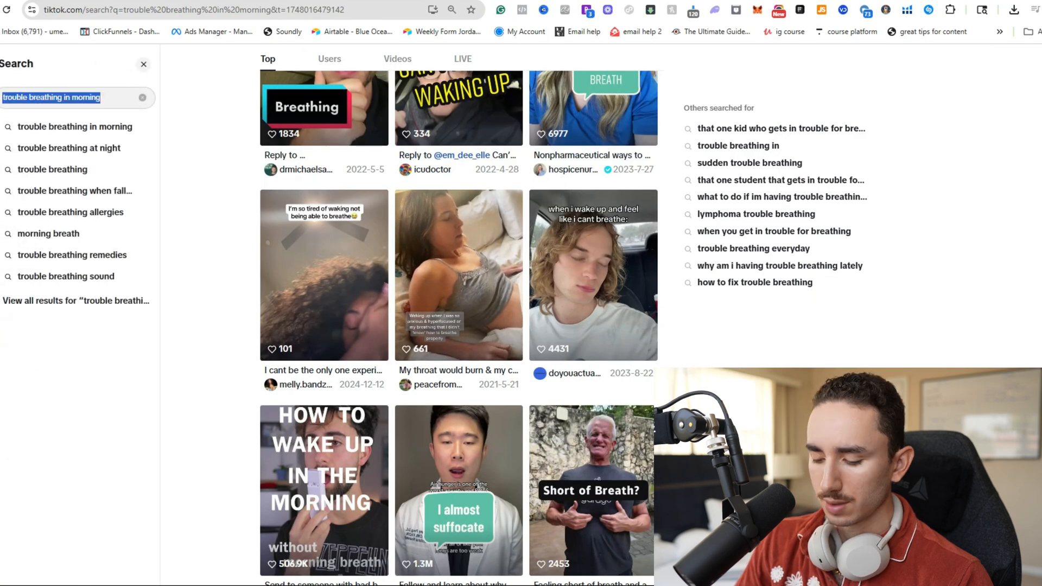
type(";")
key("BackSpace")
type("lung with")
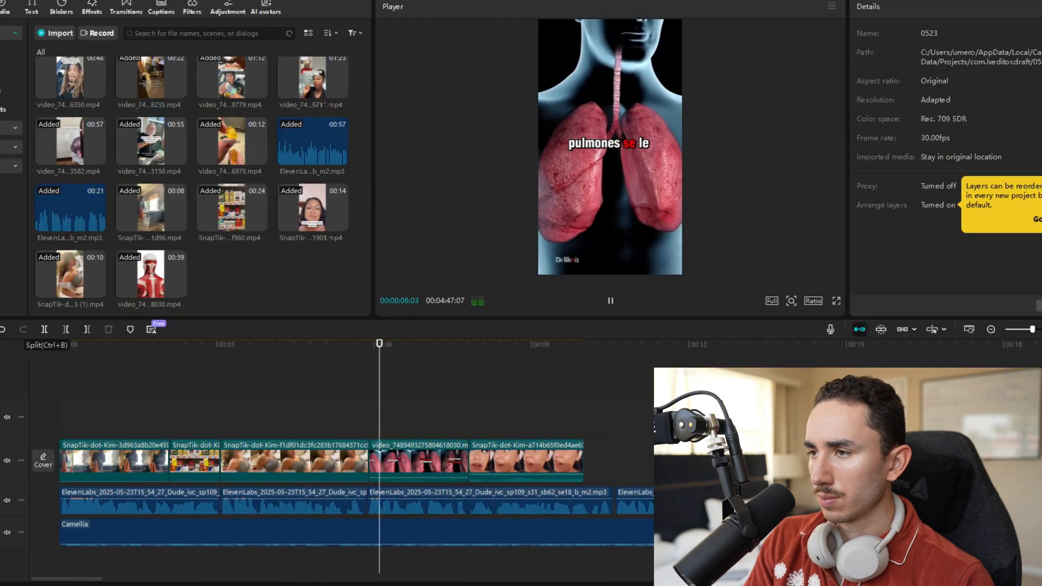
Play the lung clip against the voiceover and extend the asthma clip's end to the end of the current voiceover segment.
key("space")
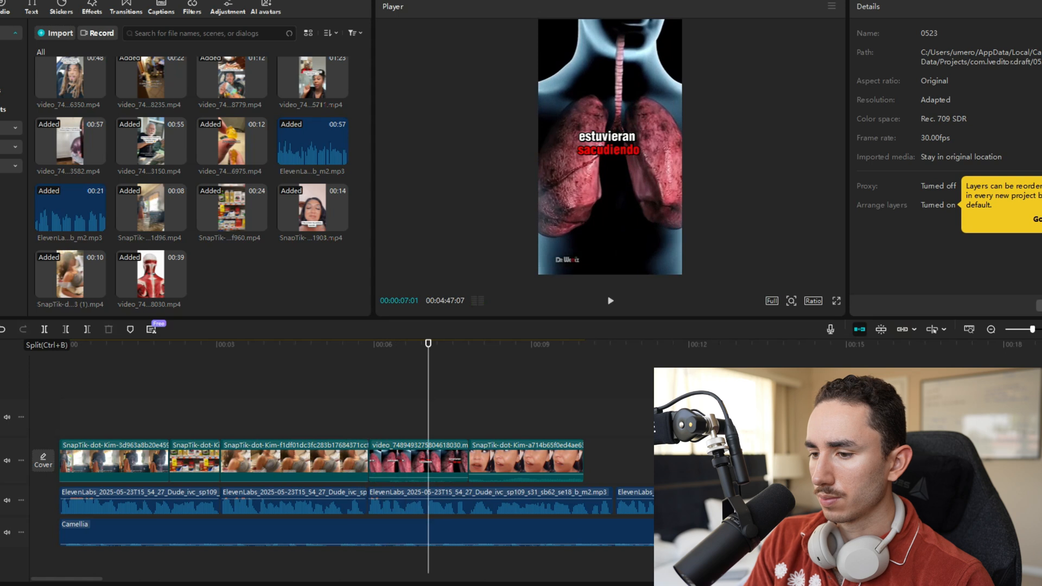
left_click_drag(448, 478, 449, 485)
key("space")
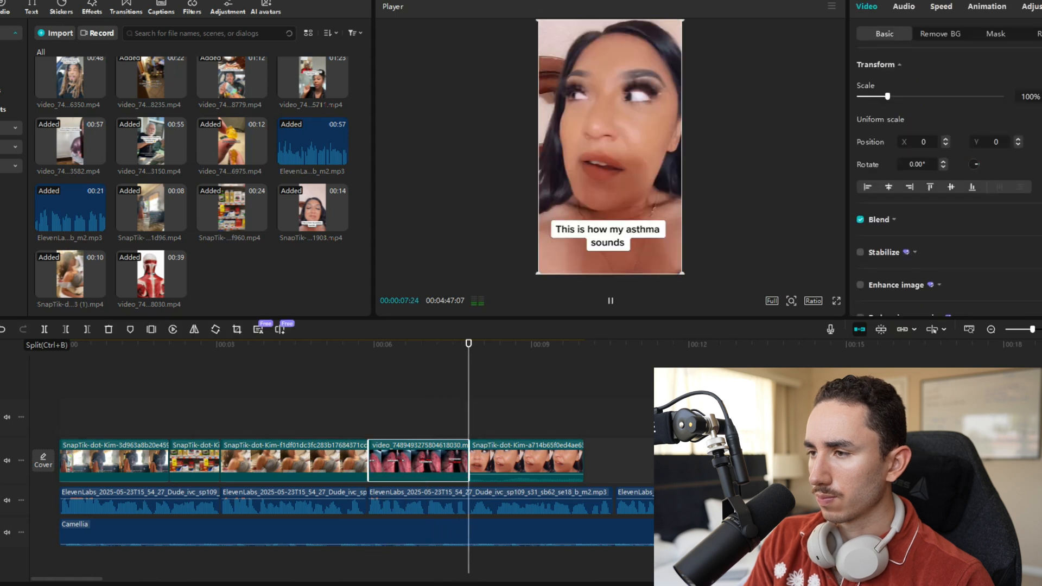
key("space")
left_click_drag(525, 476, 525, 483)
left_click_drag(584, 462, 612, 461)
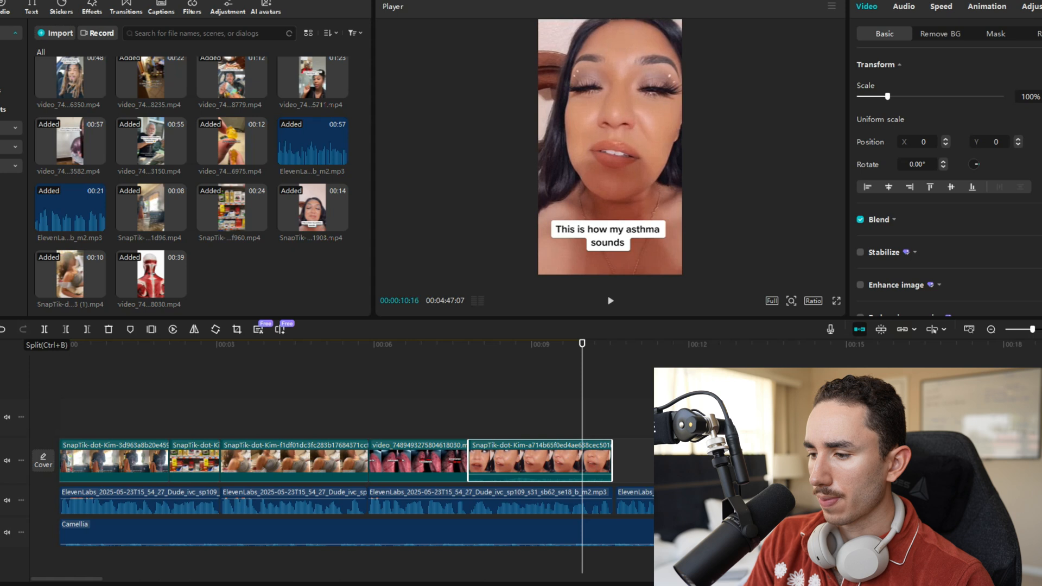
left_click_drag(439, 344, 391, 343)
key("space")
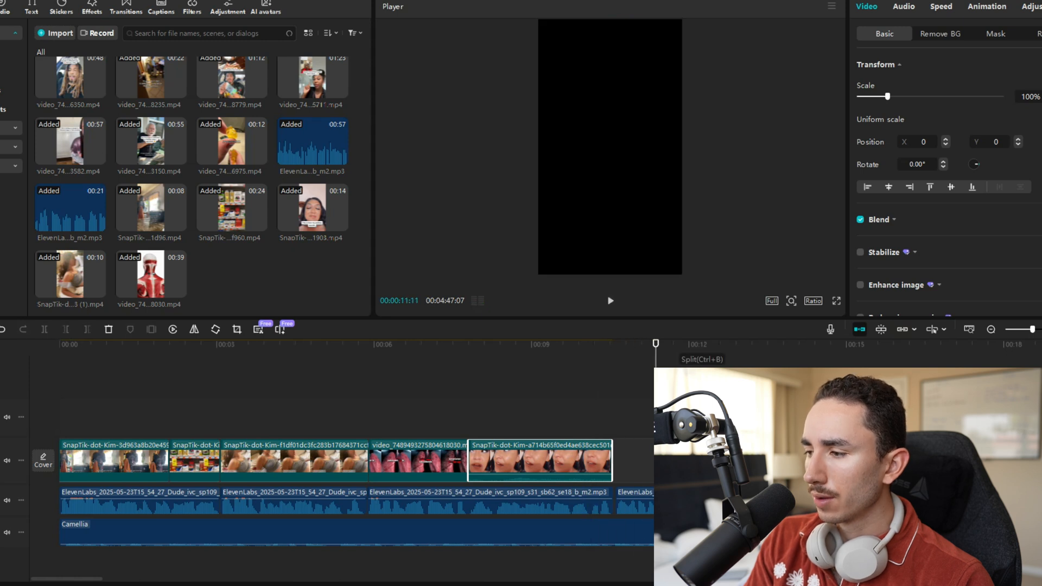
Fine-tune the asthma clip's end to the start of the next voiceover segment, giving the clip a duration of 00:00:02:24.
left_click(1041, 329)
left_click(1041, 329)
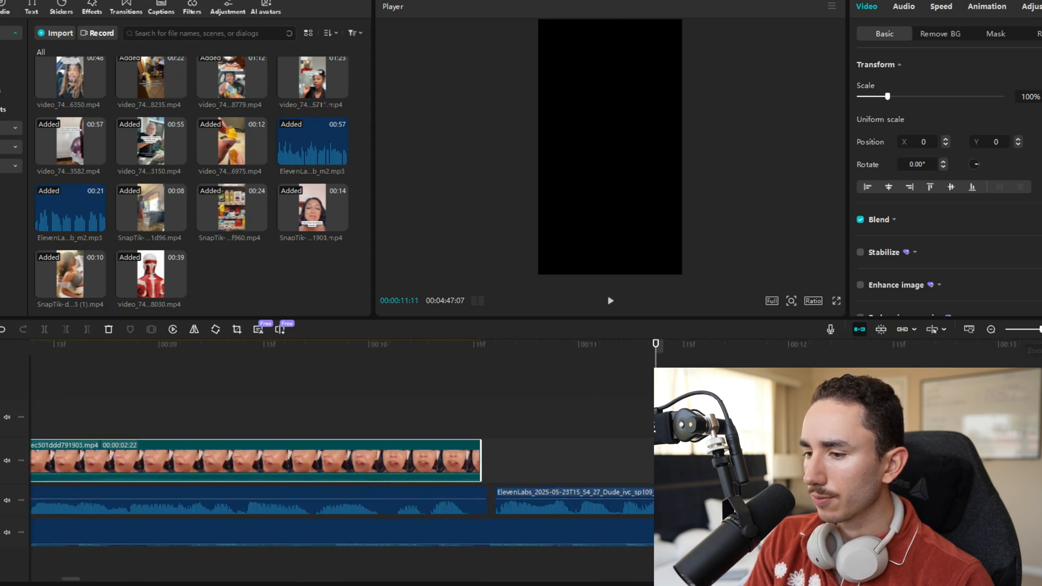
left_click_drag(478, 472, 487, 472)
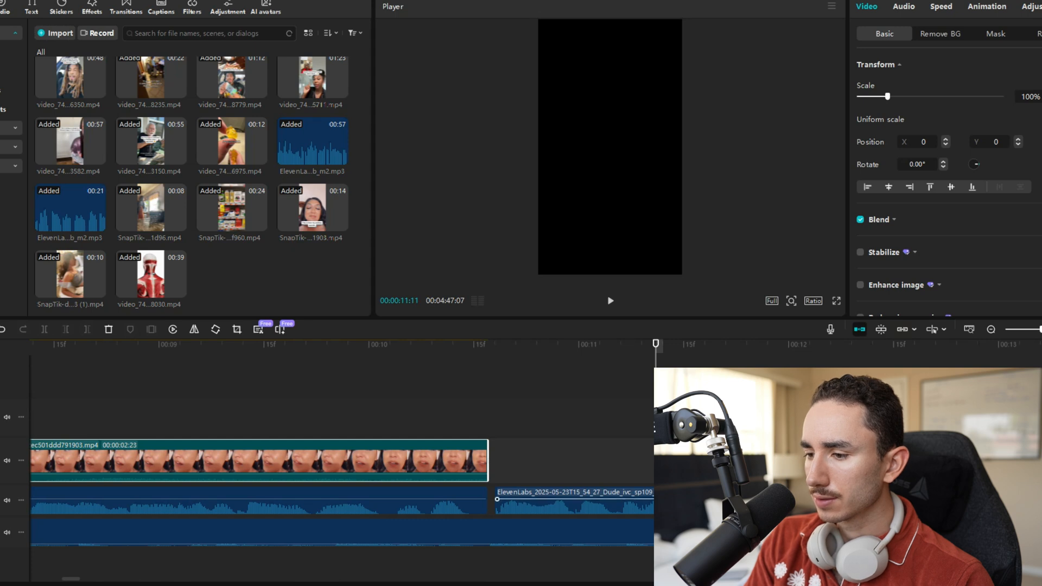
left_click_drag(487, 472, 493, 473)
left_click(410, 409)
key("space")
key("space")
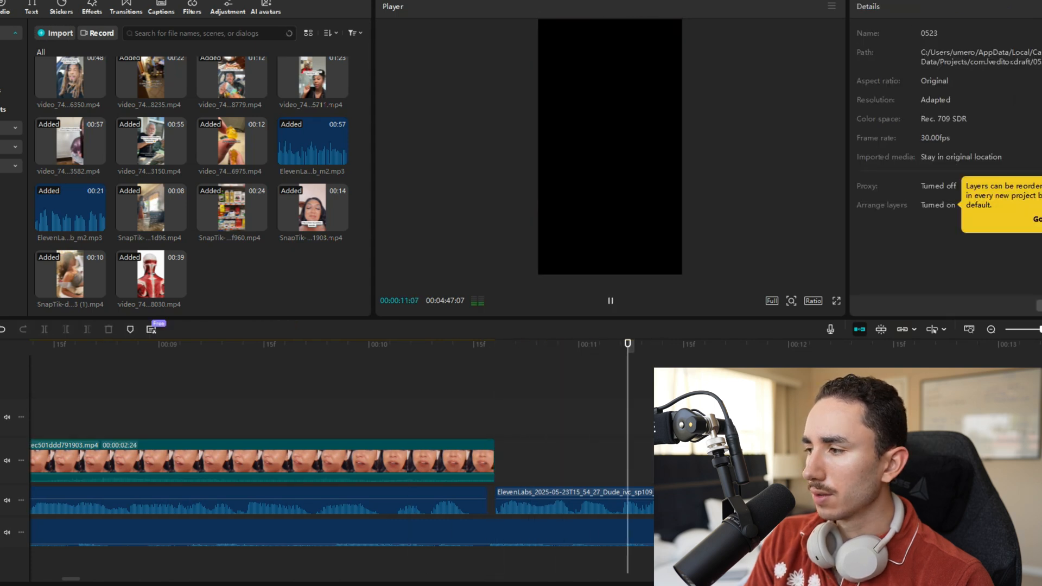
Cut off the start of the braided-hair woman's clip at 00:02:01:05 and place the remainder on the main track after the asthma clip.
left_click(992, 329)
left_click(991, 330)
left_click(991, 330)
key("space")
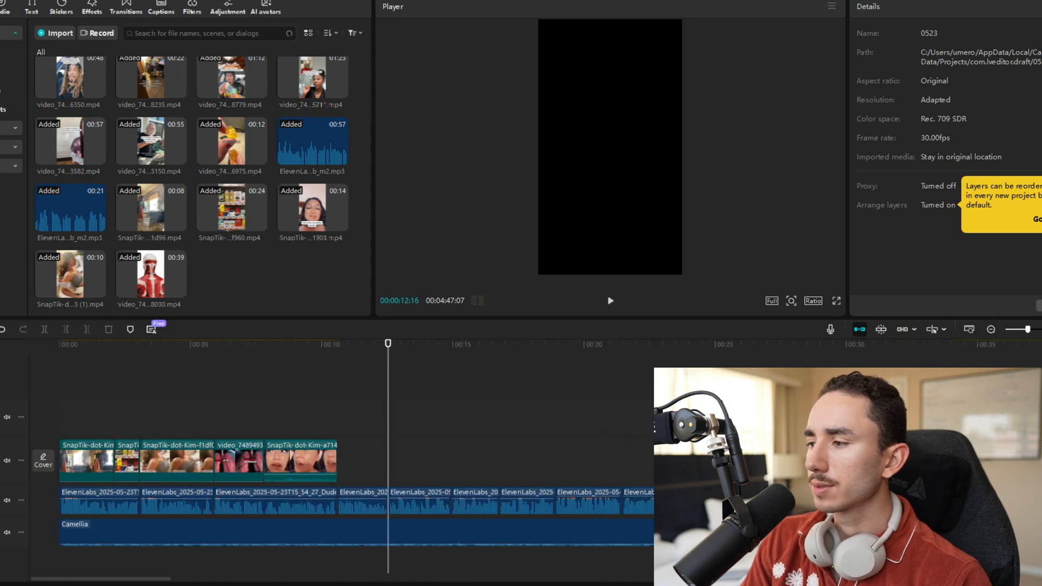
left_click(991, 330)
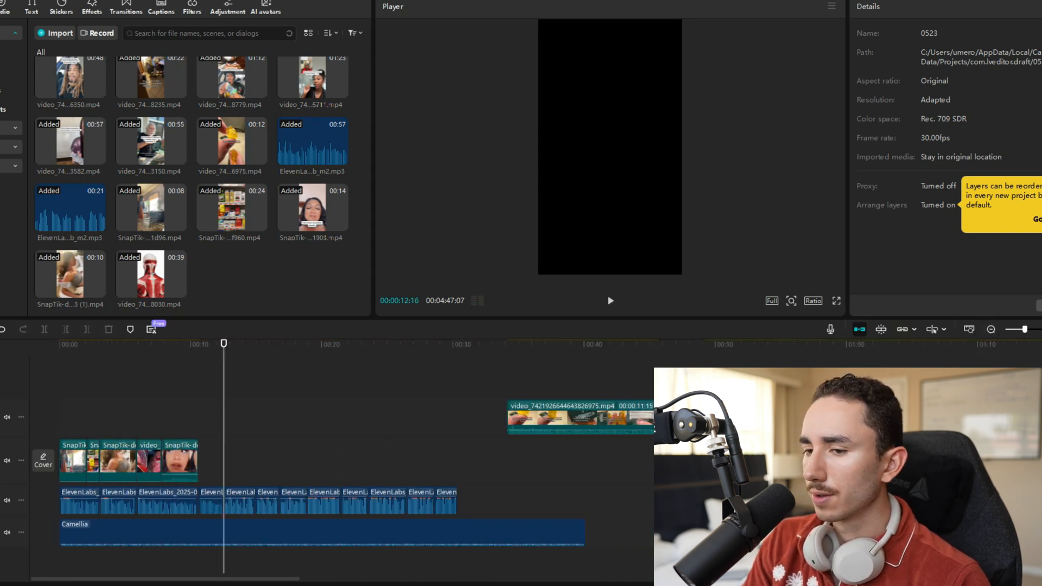
left_click_drag(223, 344, 527, 344)
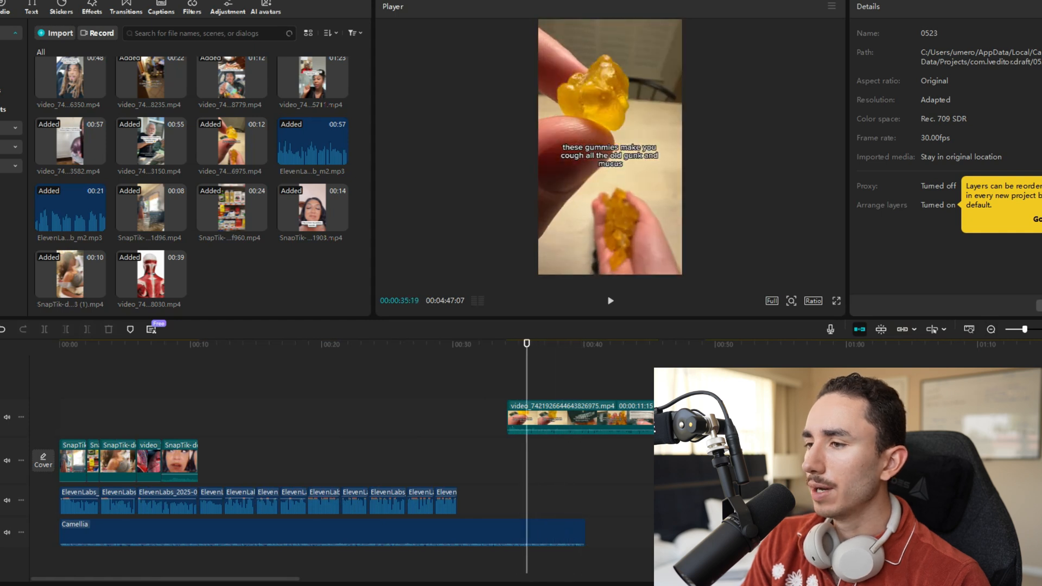
left_click_drag(527, 345, 960, 345)
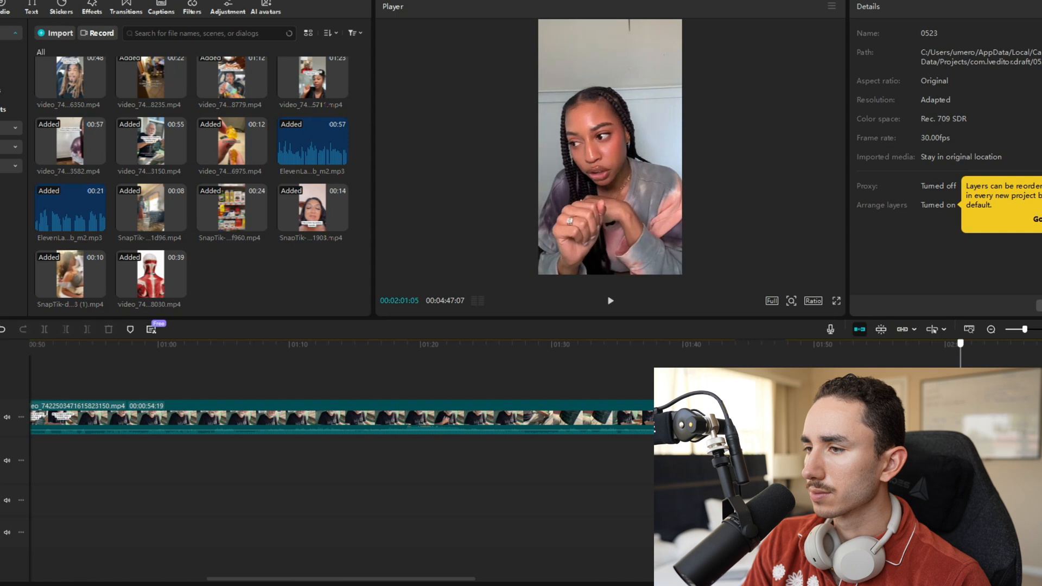
left_click(962, 418)
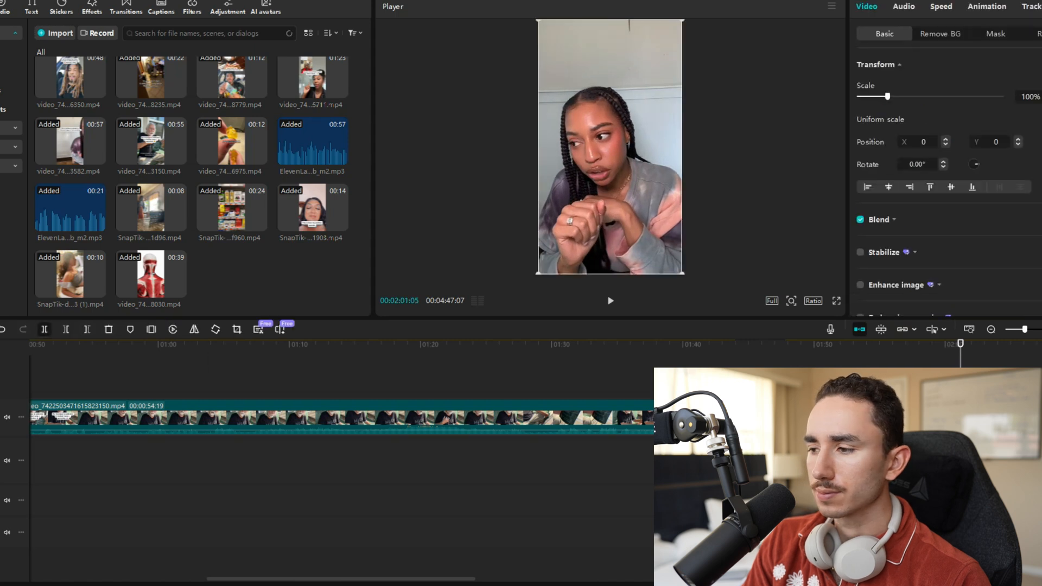
key("Delete")
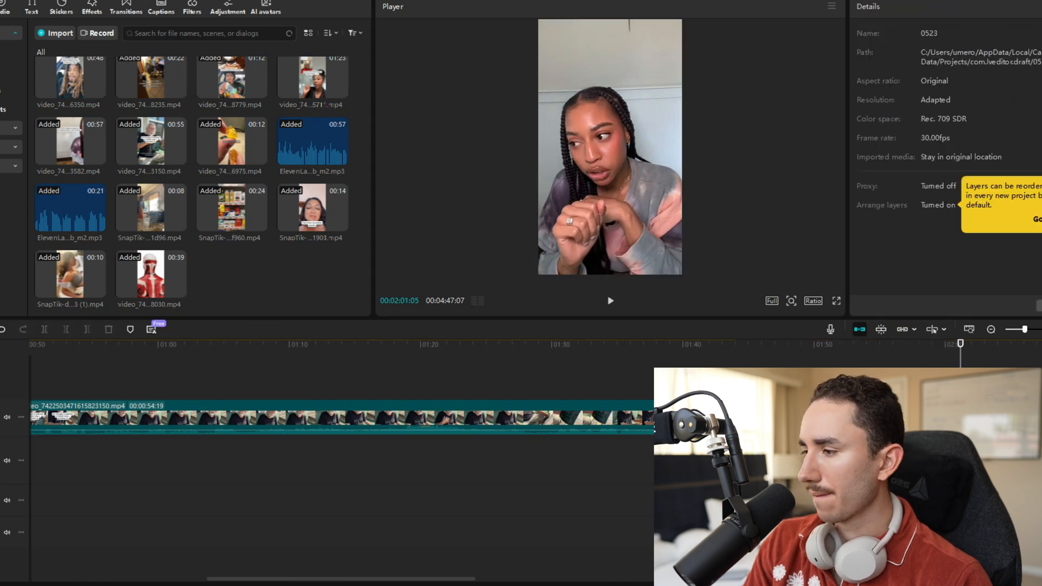
left_click_drag(994, 418, 238, 466)
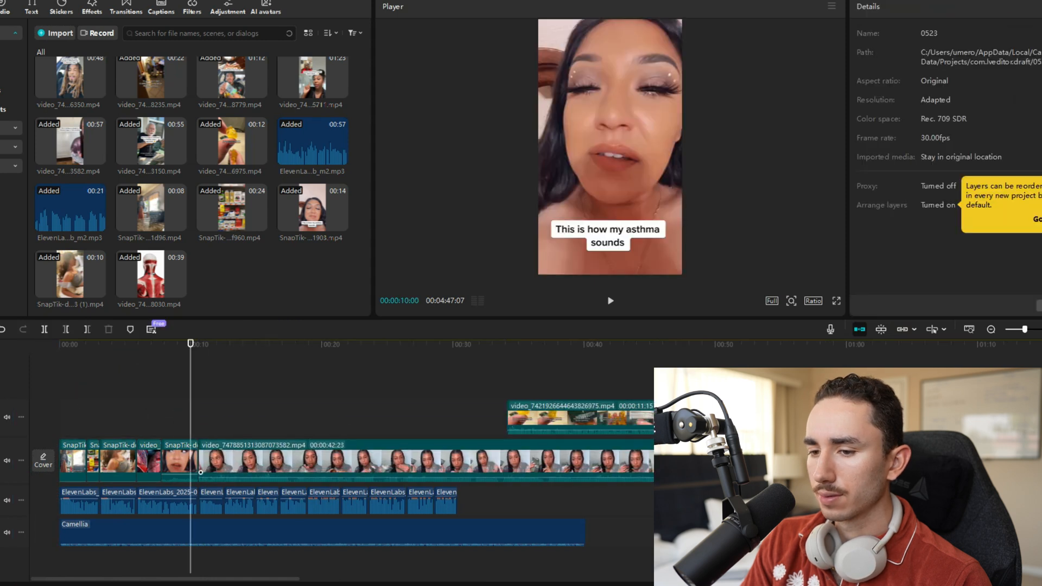
Play the braided-hair woman's clip against the next voiceover segments to judge how they match.
left_click(201, 470)
key("space")
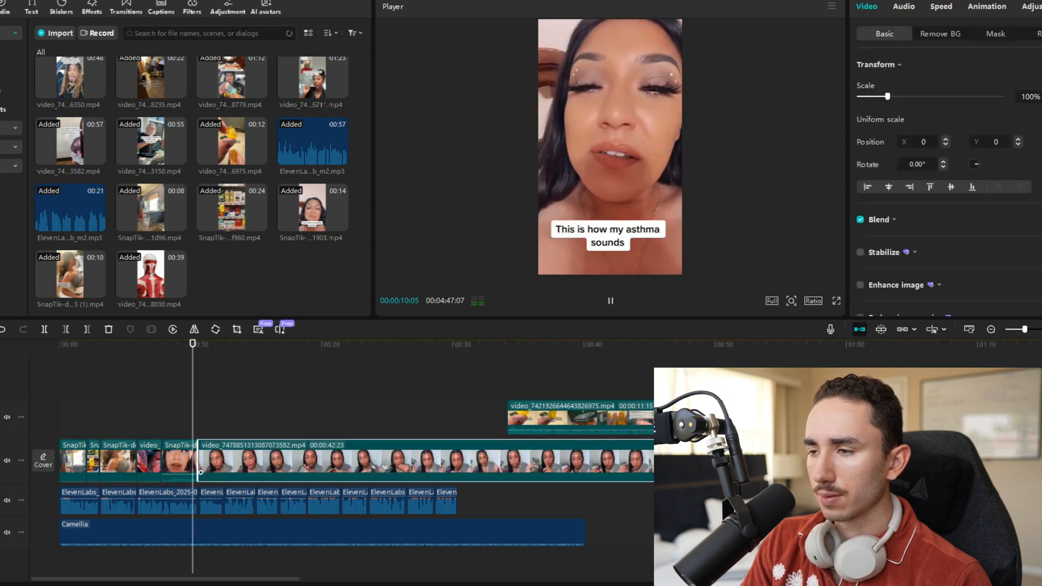
key("ctrl+equal")
key("ctrl+equal")
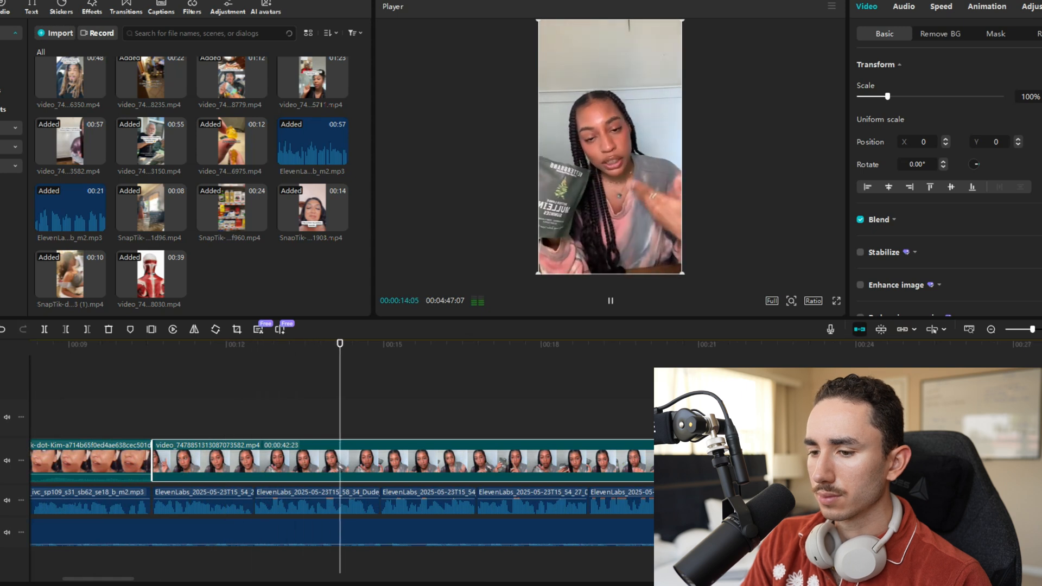
key("space")
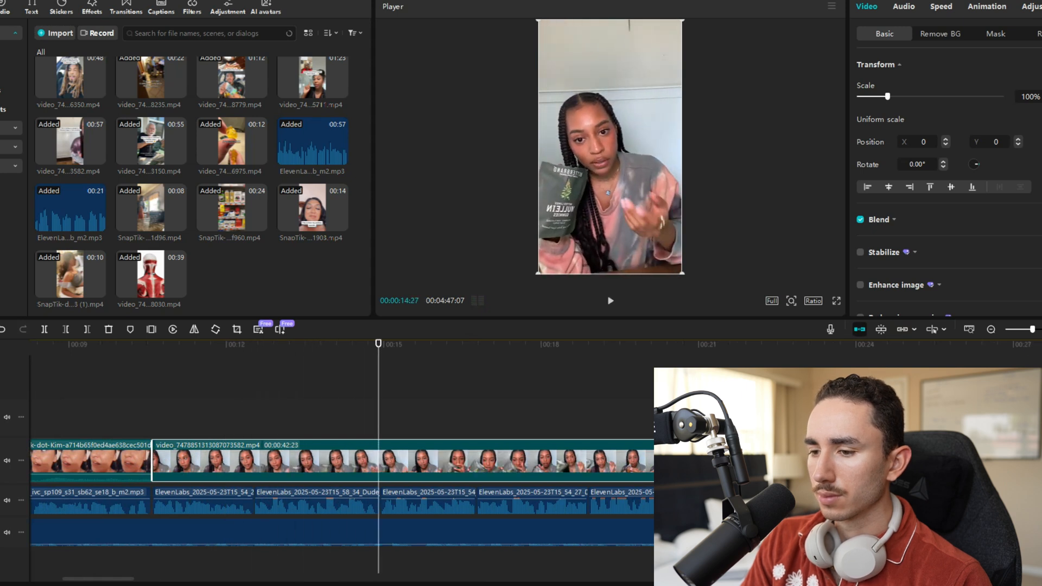
key("space")
key("space")
left_click_drag(402, 344, 273, 344)
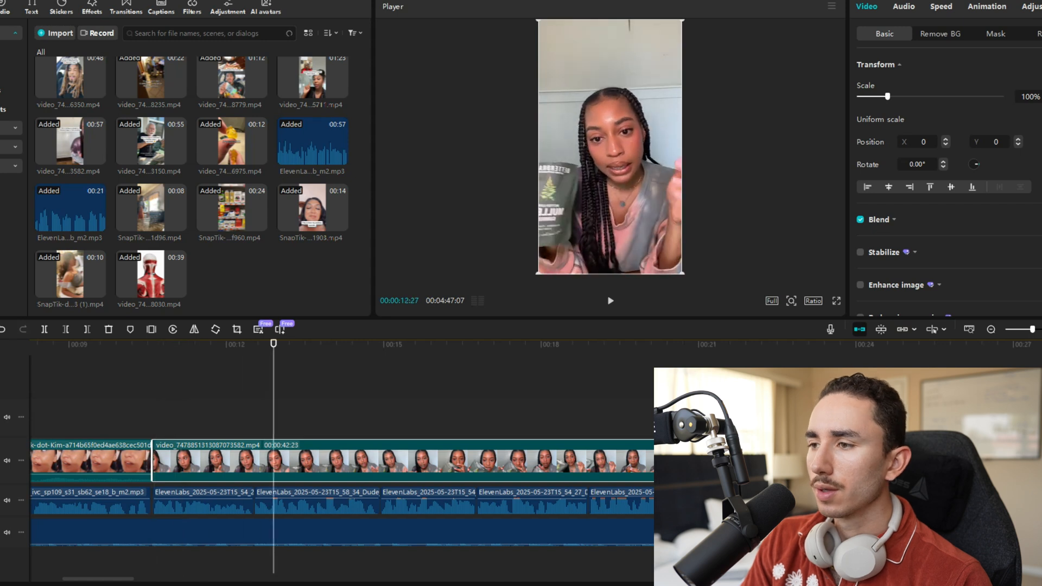
Split the gummies clip at 00:00:38:15, delete the remainder, and insert the first part between the asthma clip and the braided-hair woman's clip.
left_click(991, 329)
left_click(991, 329)
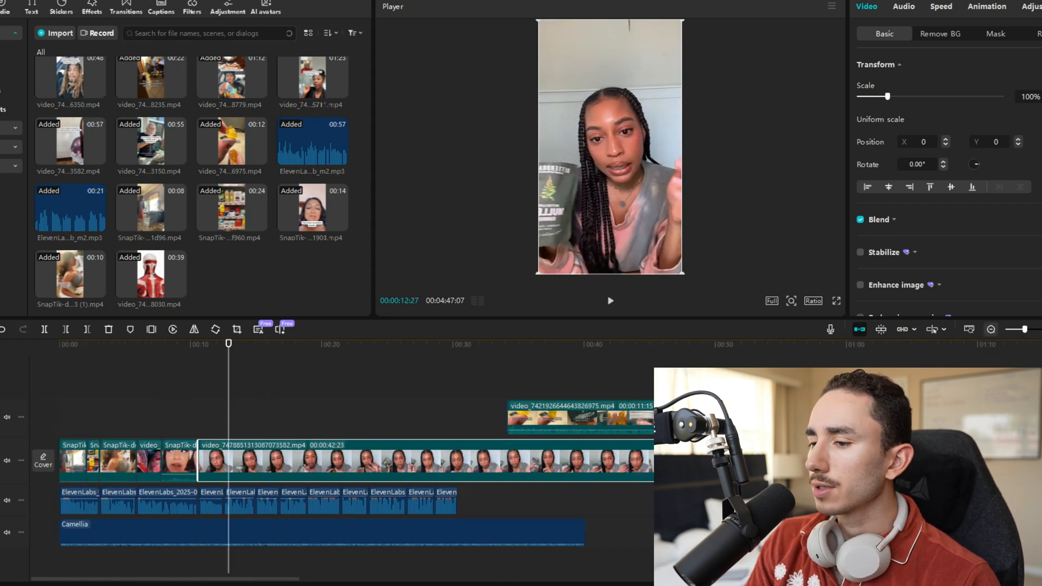
left_click_drag(229, 344, 564, 344)
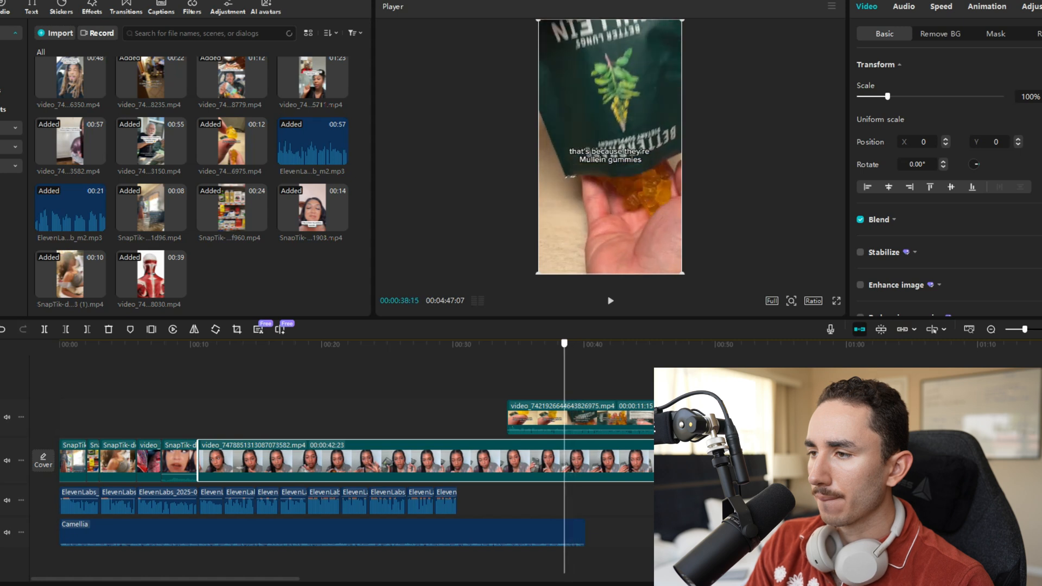
left_click(581, 417)
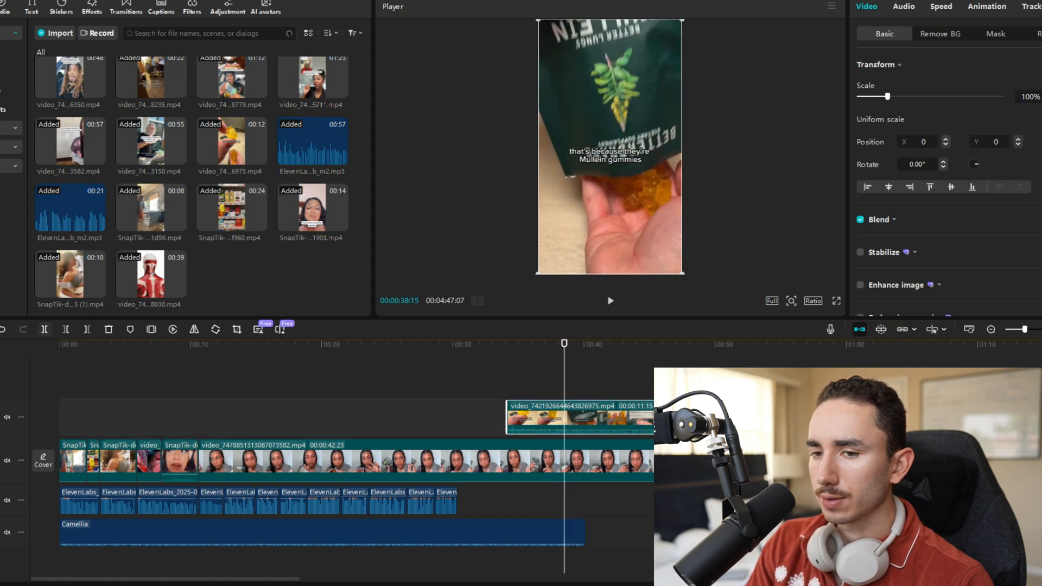
key("Delete")
left_click_drag(536, 418, 226, 459)
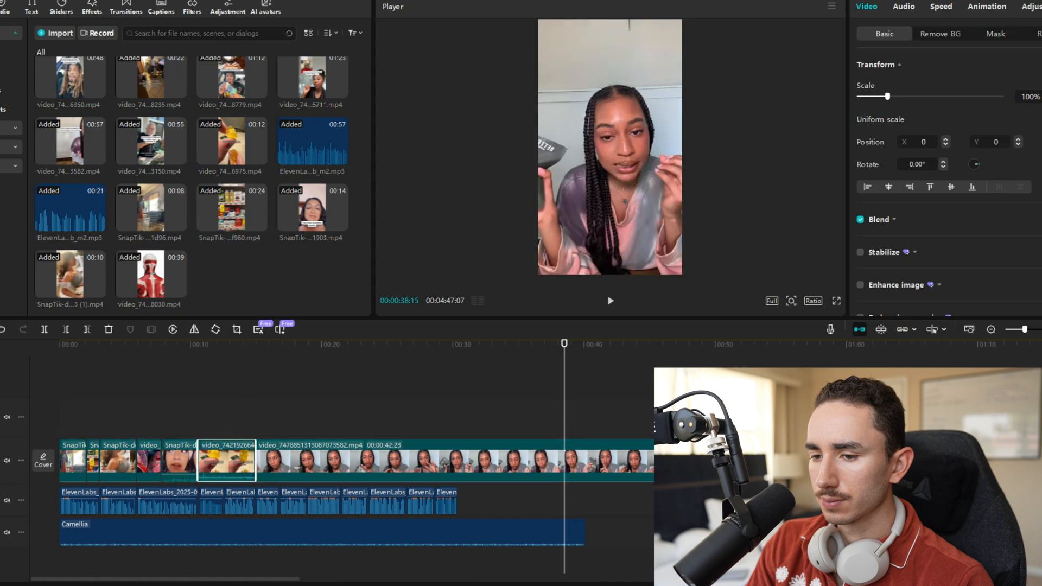
Play the inserted gummies clip against the voiceover and split it at 00:00:12:20.
left_click(188, 413)
key("space")
key("space")
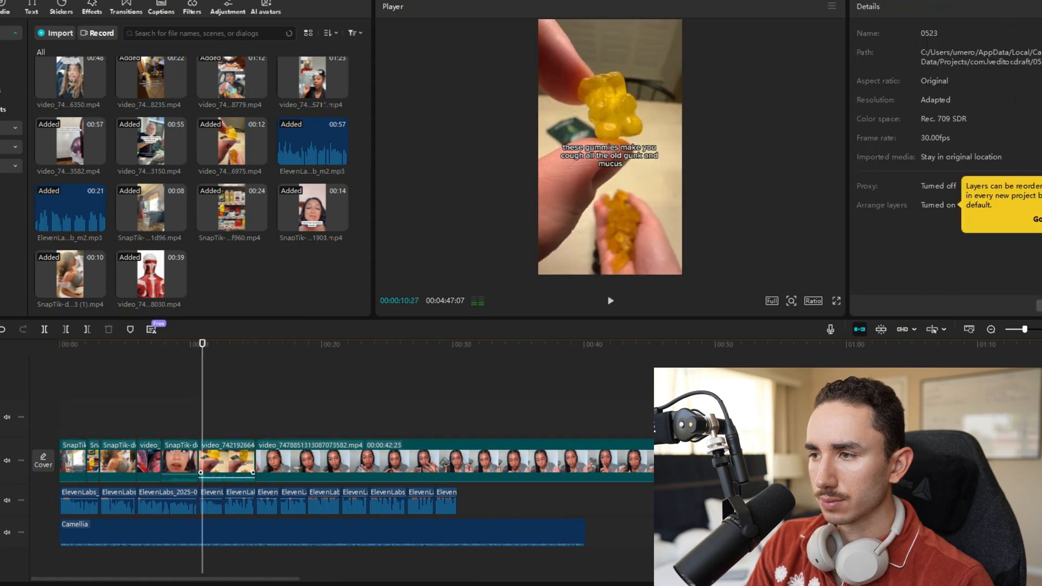
left_click(227, 461)
key("space")
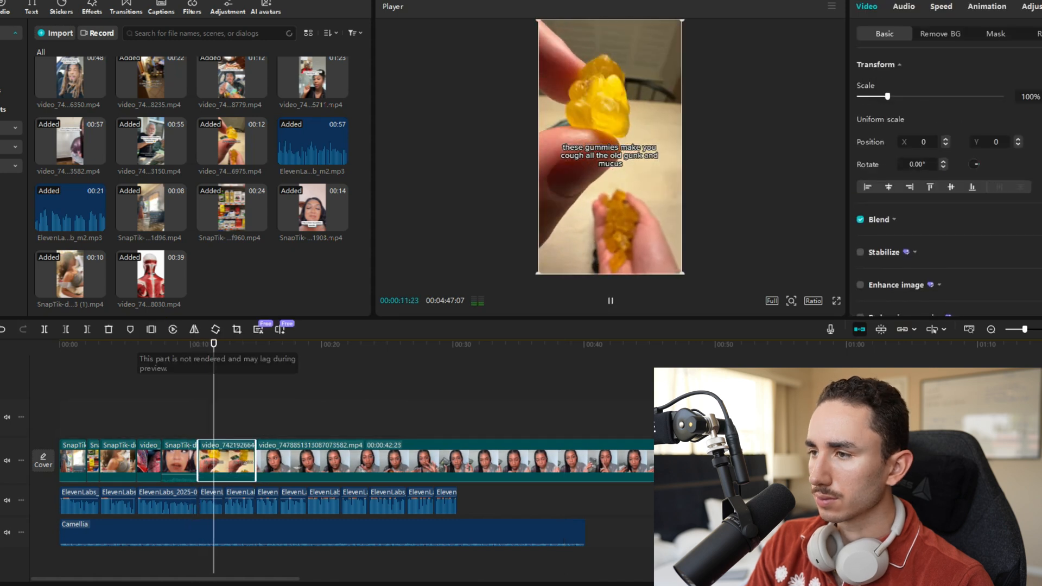
key("space")
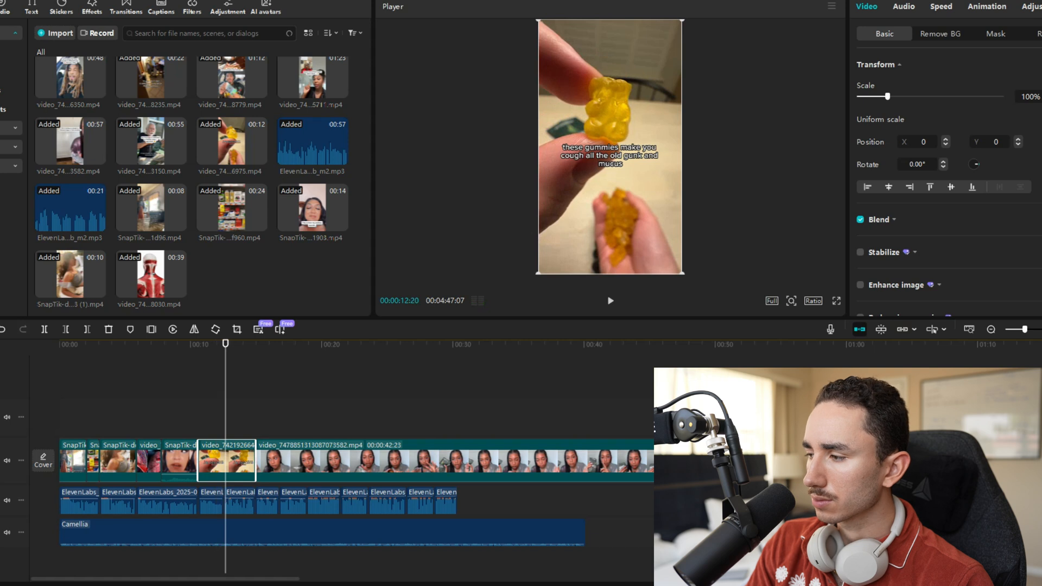
left_click(1041, 330)
left_click(44, 329)
Split the gummies clip again just before the mullein packet shot, delete the piece between the two cuts, and replay the result.
key("space")
key("space")
left_click(44, 330)
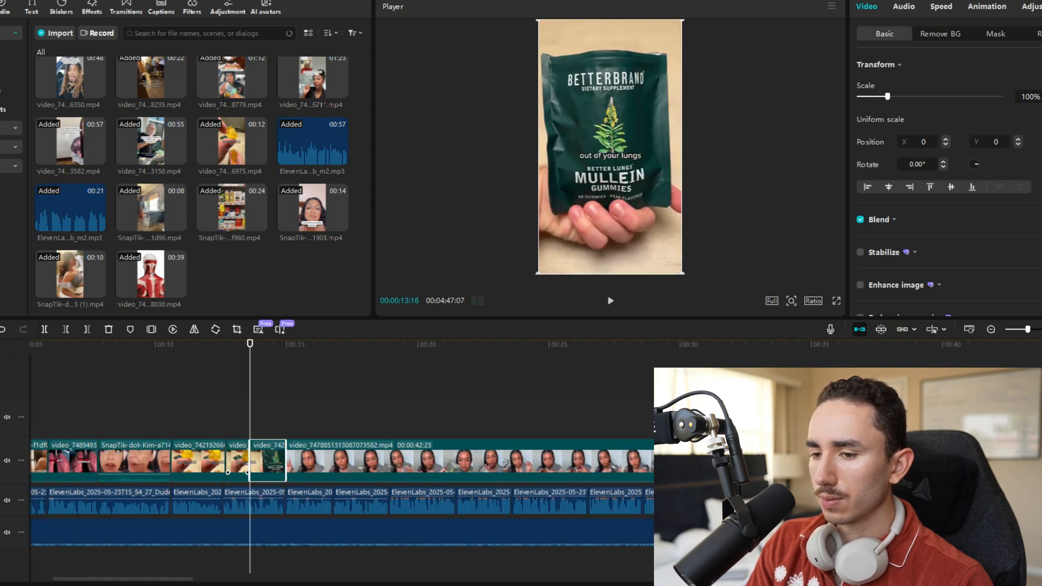
key("Delete")
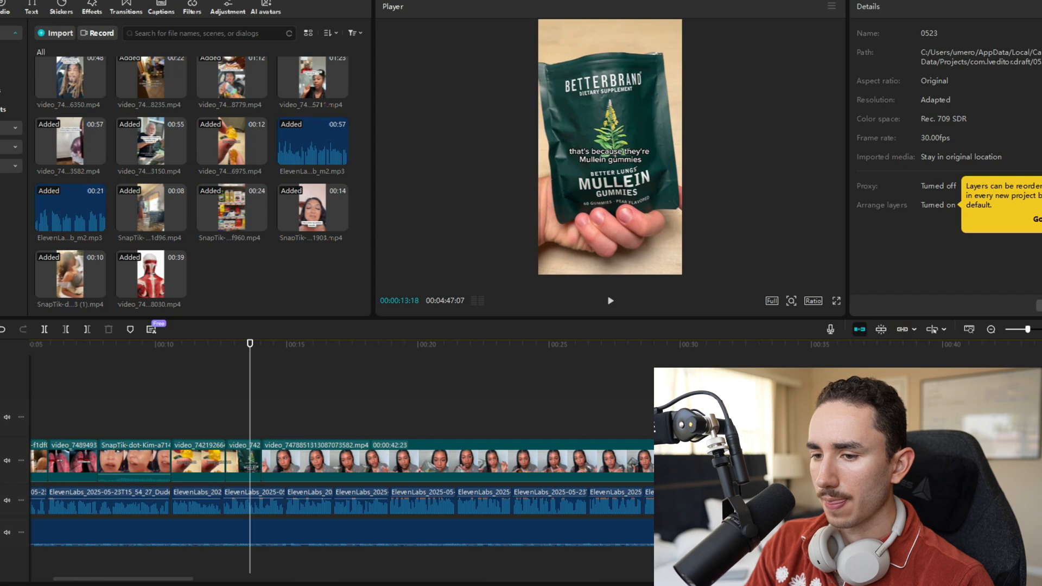
left_click(175, 355)
key("space")
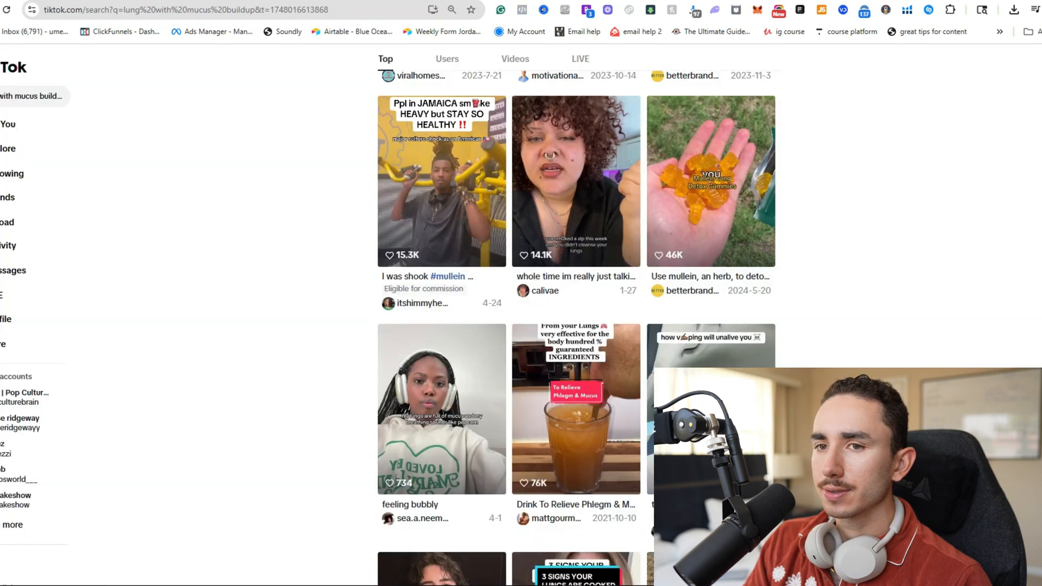
Search TikTok in the browser for "cough syrup" and open the video of a woman in a blue hoodie taking cough syrup.
left_click(32, 97)
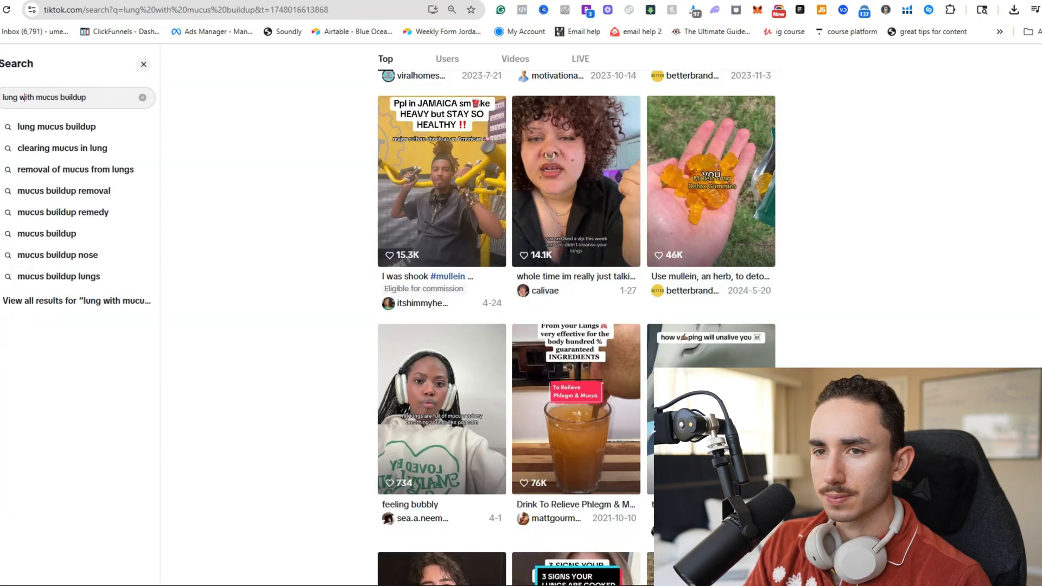
key("ctrl+a")
type("coug")
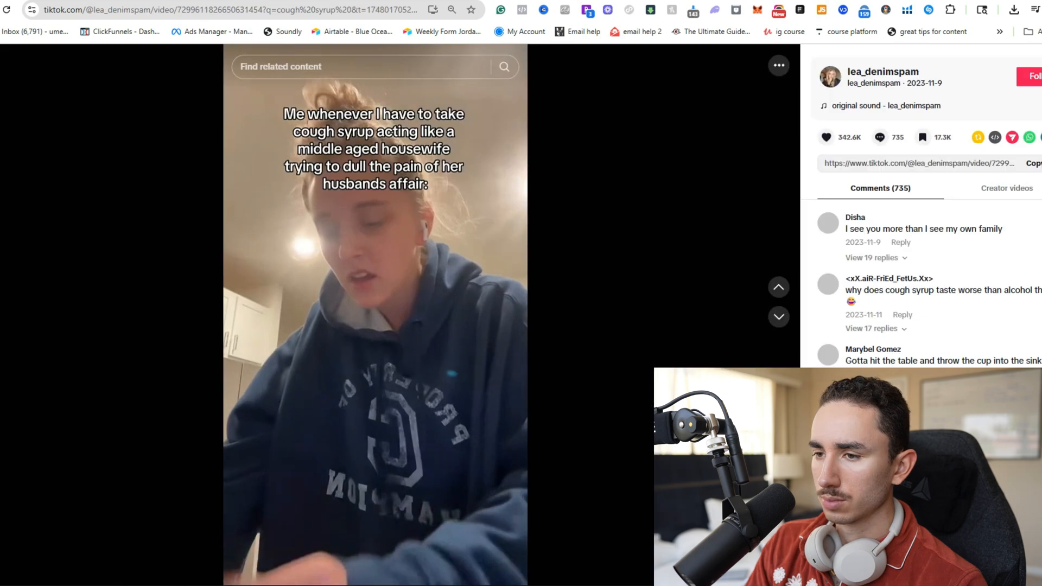
left_click(376, 314)
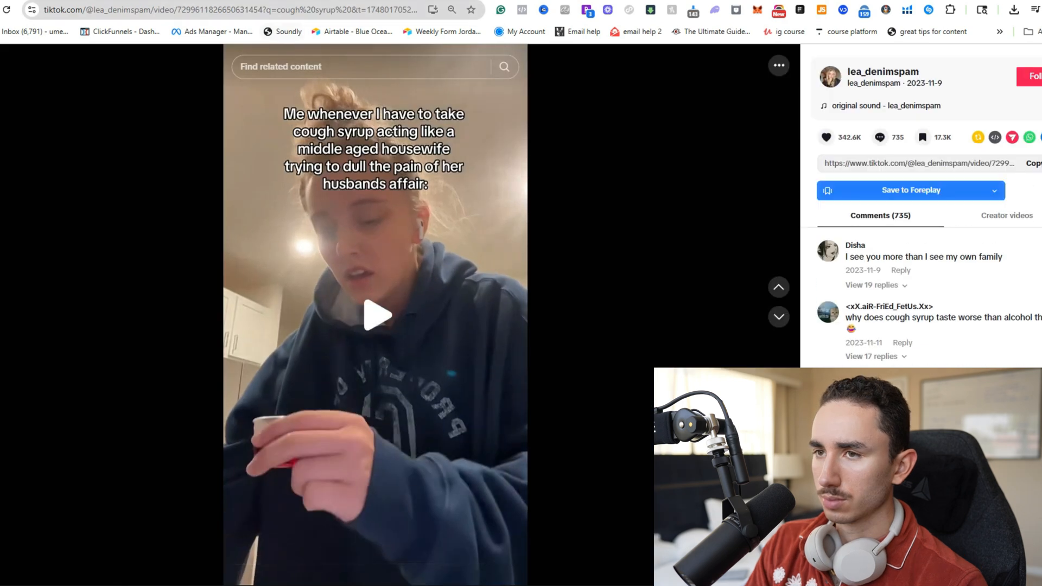
Download the cough syrup video with SnapTik using its copied link, and import the new file from Downloads into the CapCut project.
left_click(231, 10)
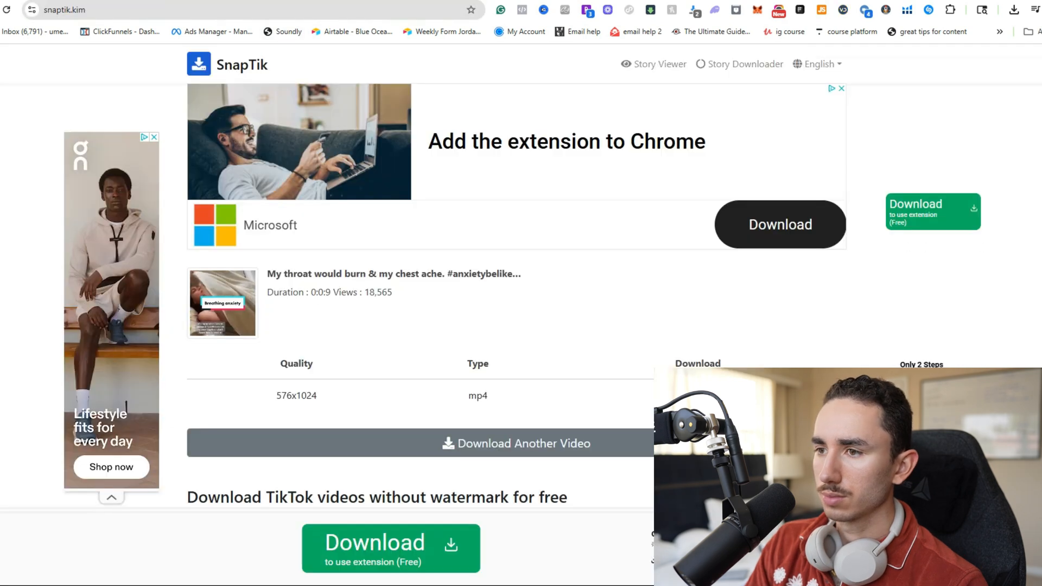
left_click(516, 444)
left_click(451, 210)
key("ctrl+v")
key("Return")
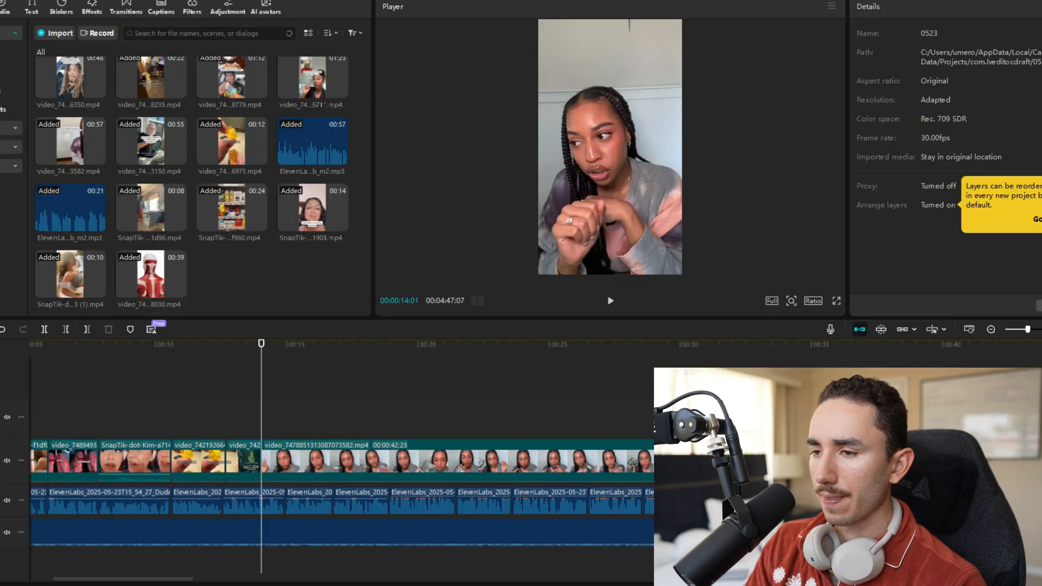
left_click(55, 33)
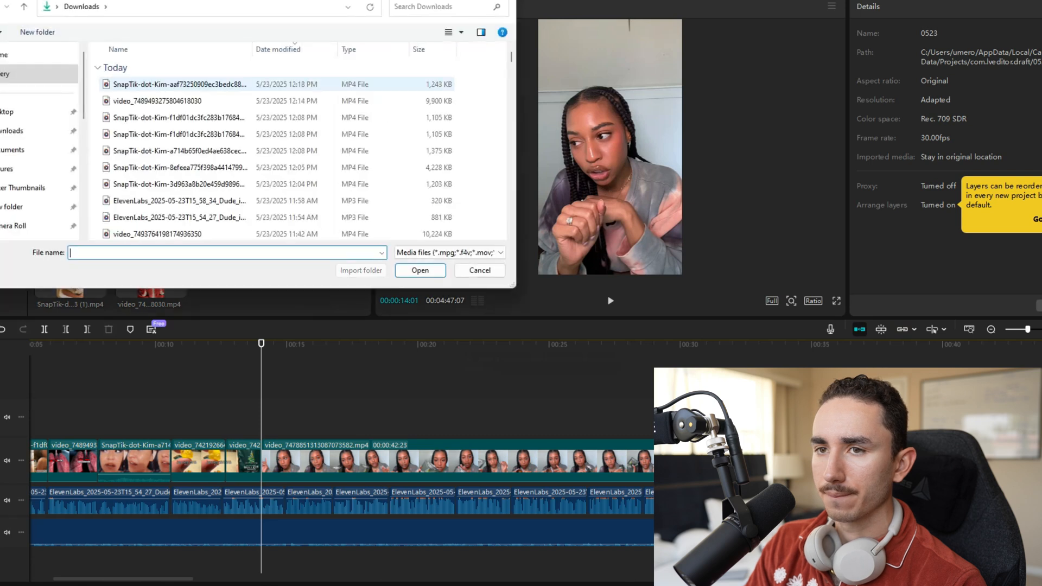
double_click(155, 85)
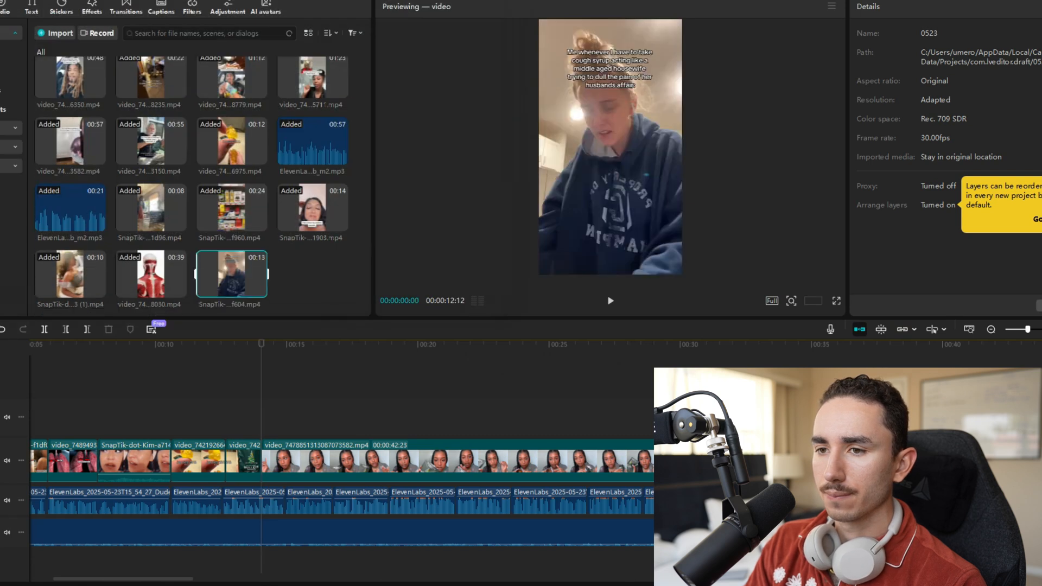
Insert the cough syrup clip at 00:00:14:01, preview it, and trim its end and start around the moment she takes the syrup.
left_click(260, 290)
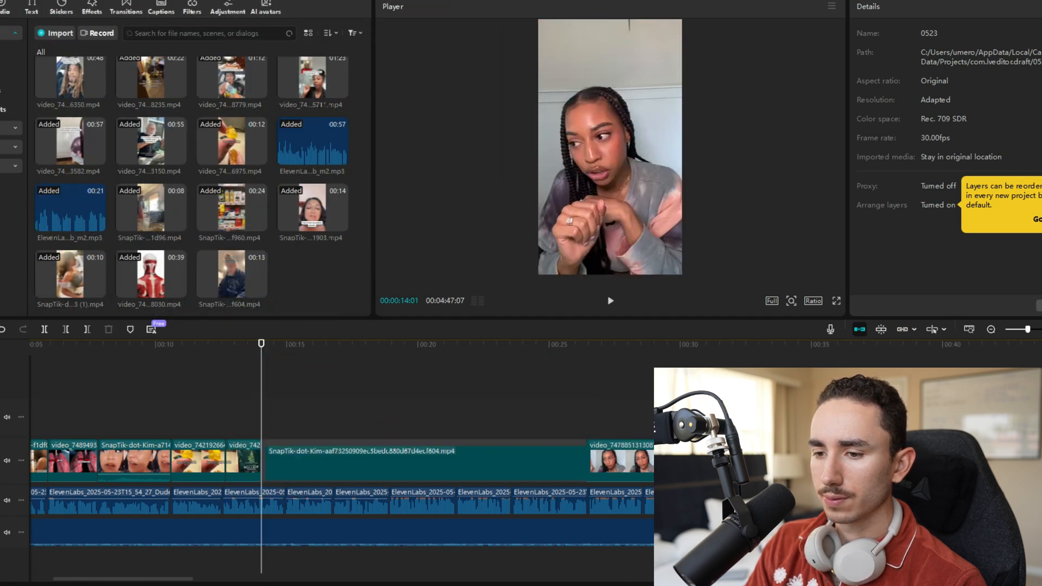
key("space")
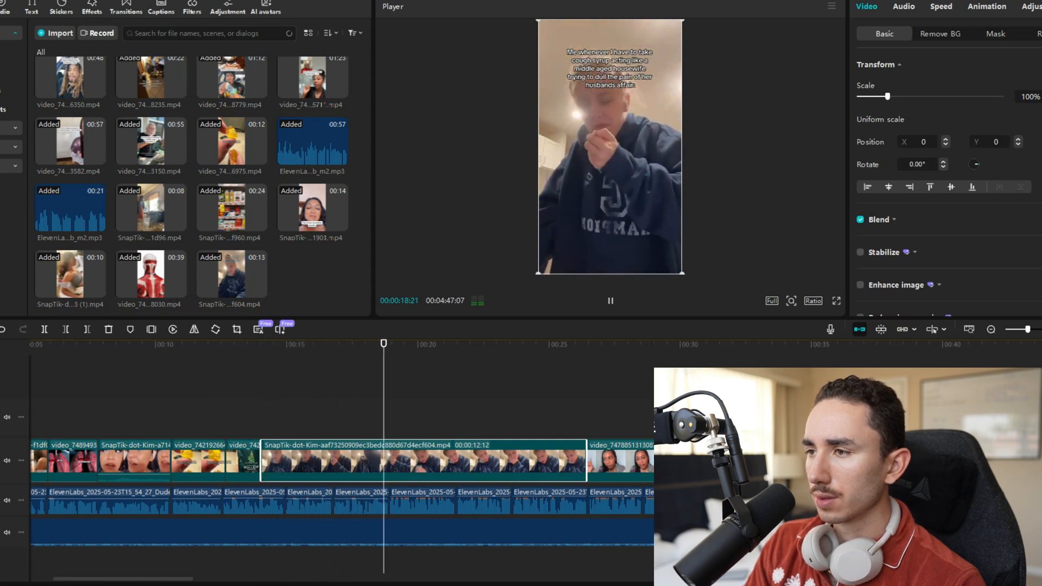
key("space")
left_click_drag(585, 461, 424, 461)
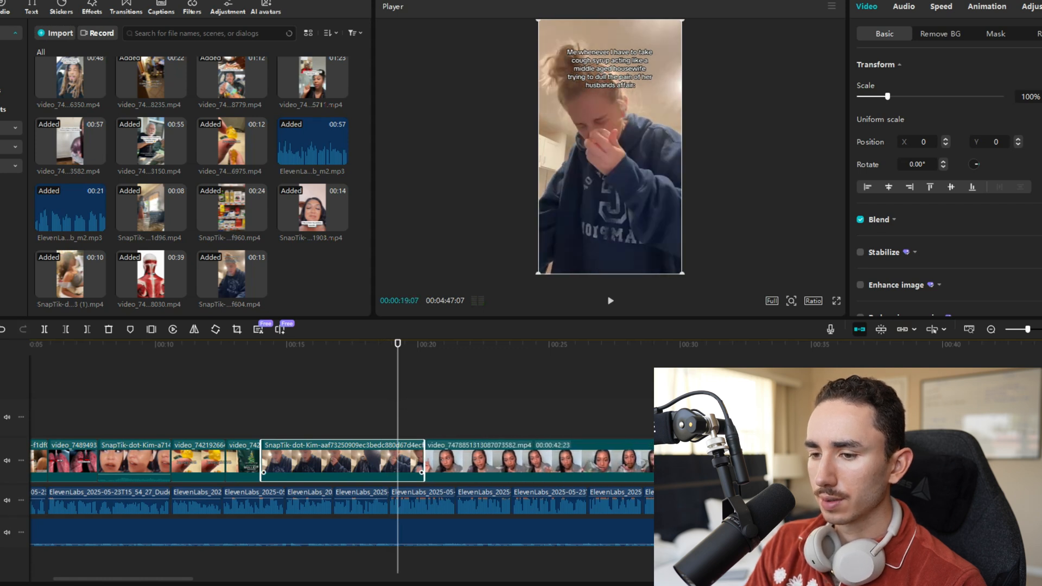
left_click_drag(261, 462, 326, 461)
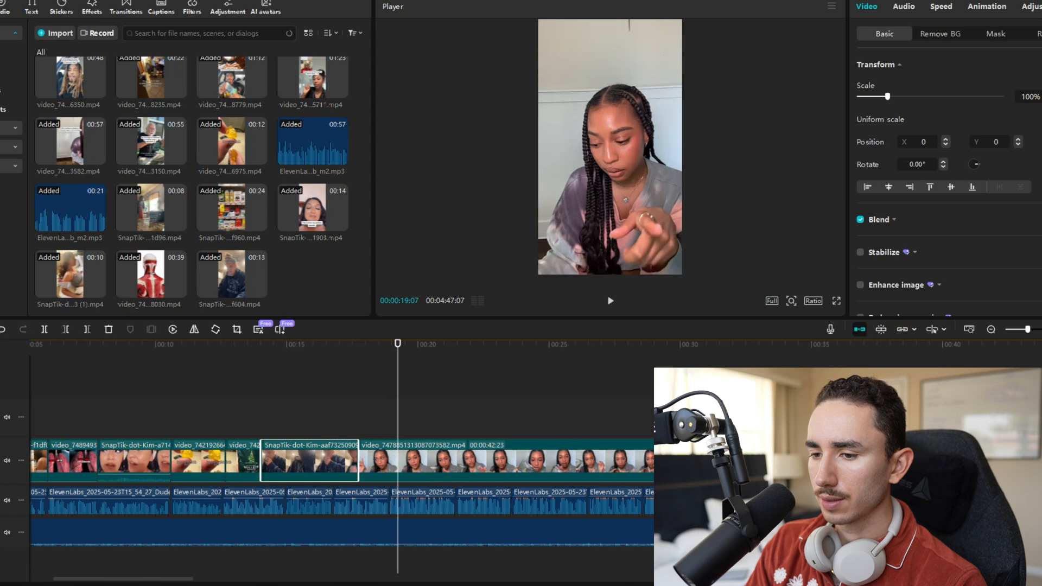
Move the cough syrup clip ahead of the mullein packet clip and replay the new order against the voiceover.
left_click(242, 399)
left_click_drag(243, 344, 98, 344)
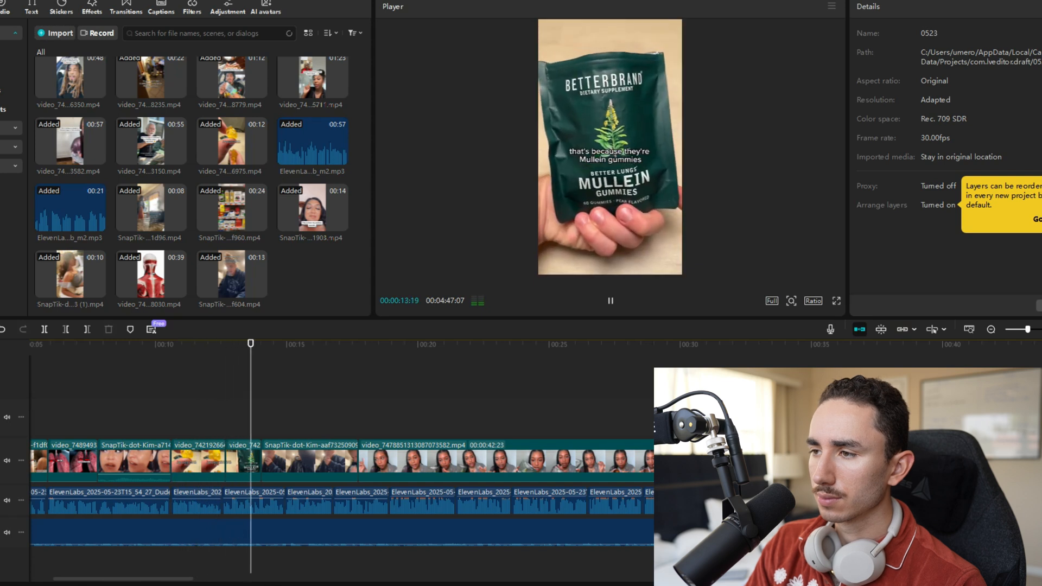
key("space")
left_click_drag(310, 459, 211, 460)
left_click(205, 403)
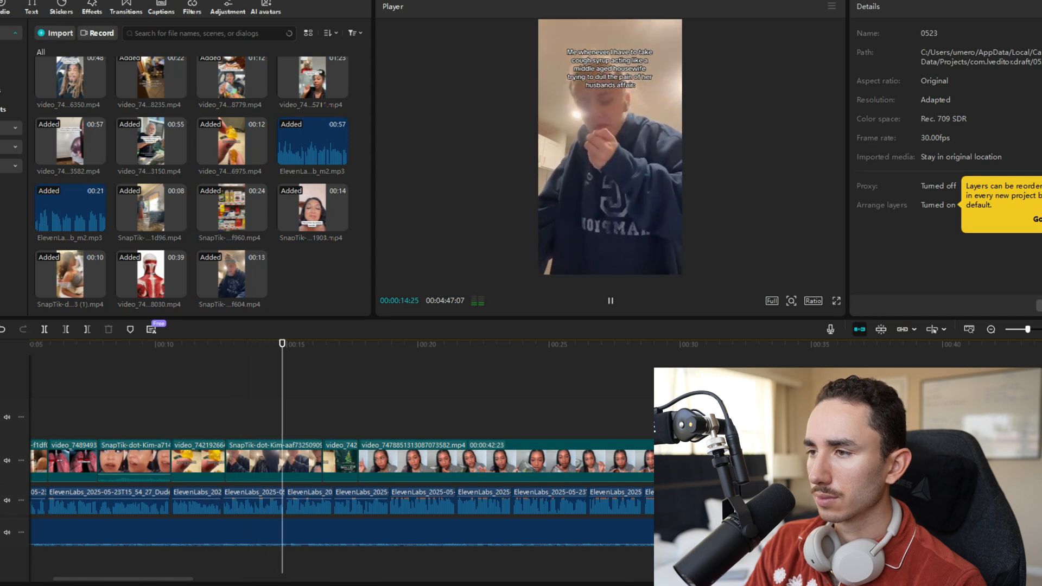
key("space")
key("space")
key("space")
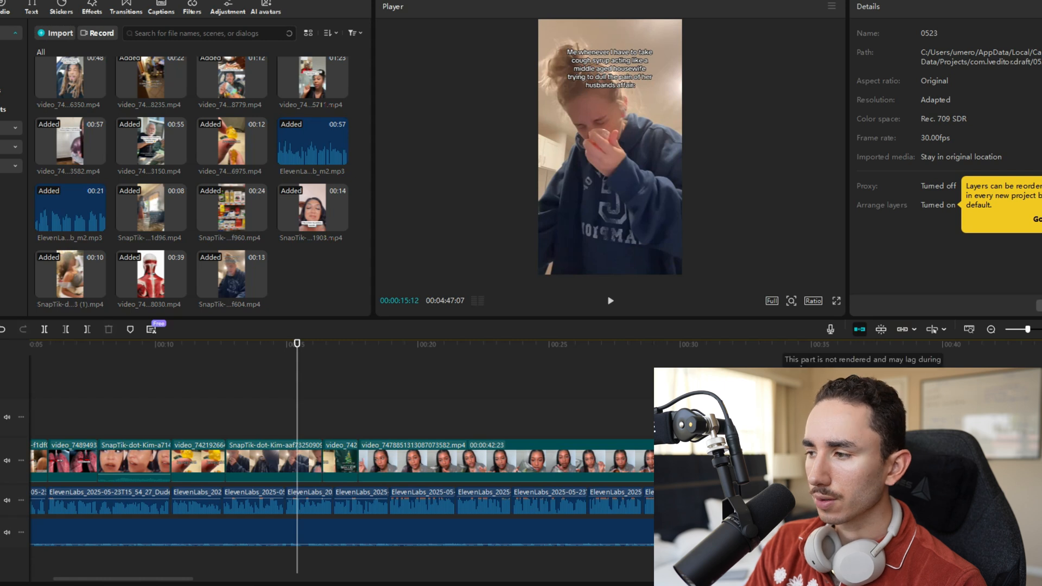
Trim a little more off the start of the cough syrup clip and check the cut from the gummies clip.
left_click(1040, 329)
left_click_drag(154, 461, 194, 460)
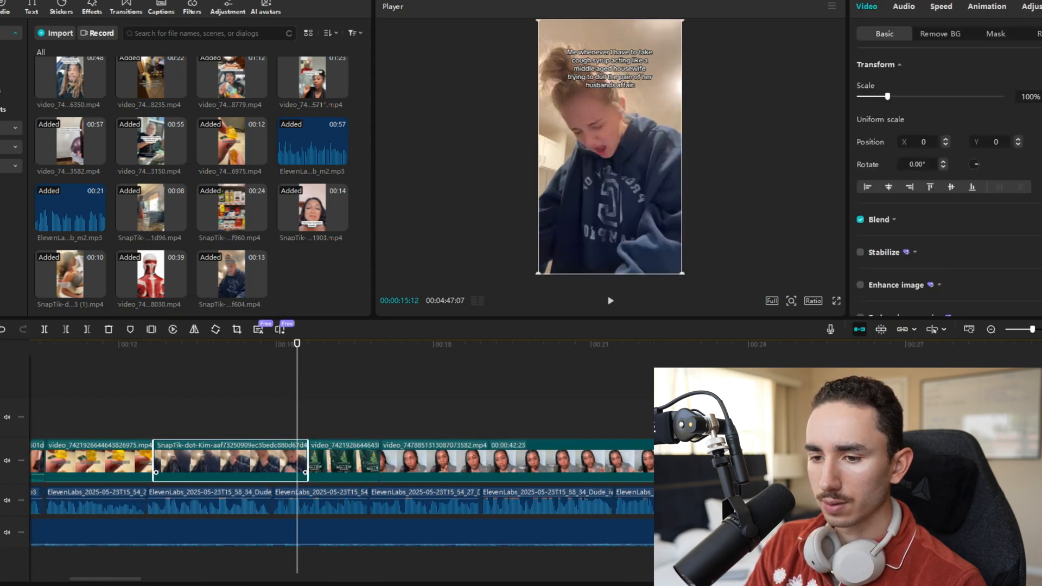
left_click(133, 396)
key("space")
key("space")
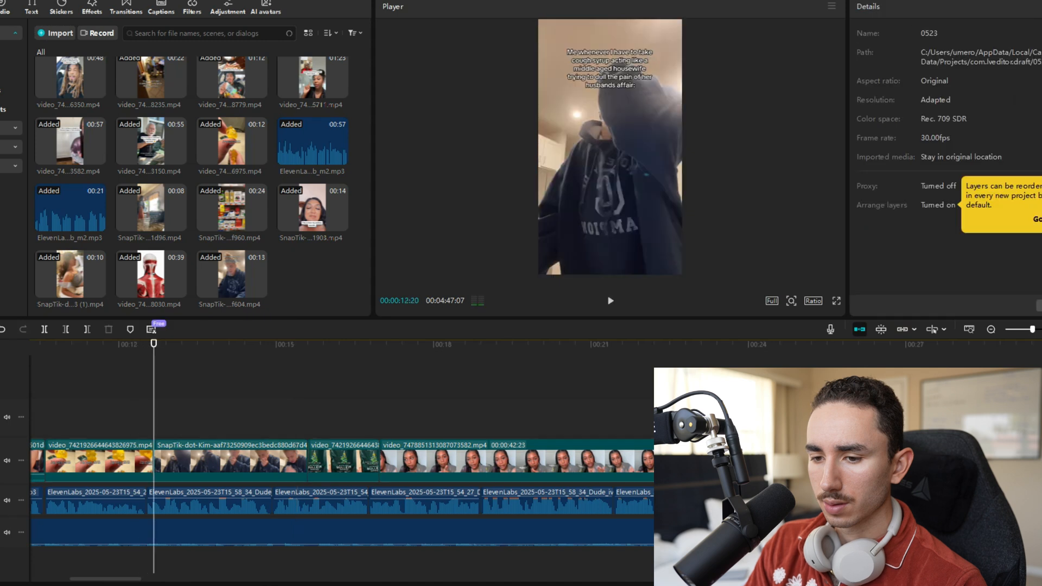
Shorten the end of the gummies clip so the cough syrup clip starts with its voiceover line, and play it through.
left_click(157, 460)
left_click_drag(153, 461, 146, 460)
left_click(146, 396)
key("space")
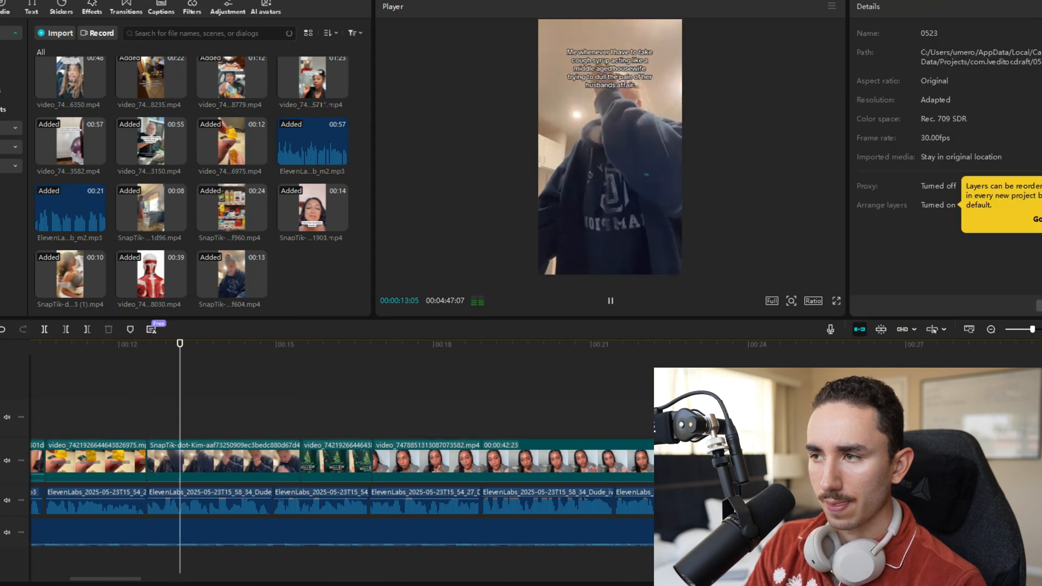
key("space")
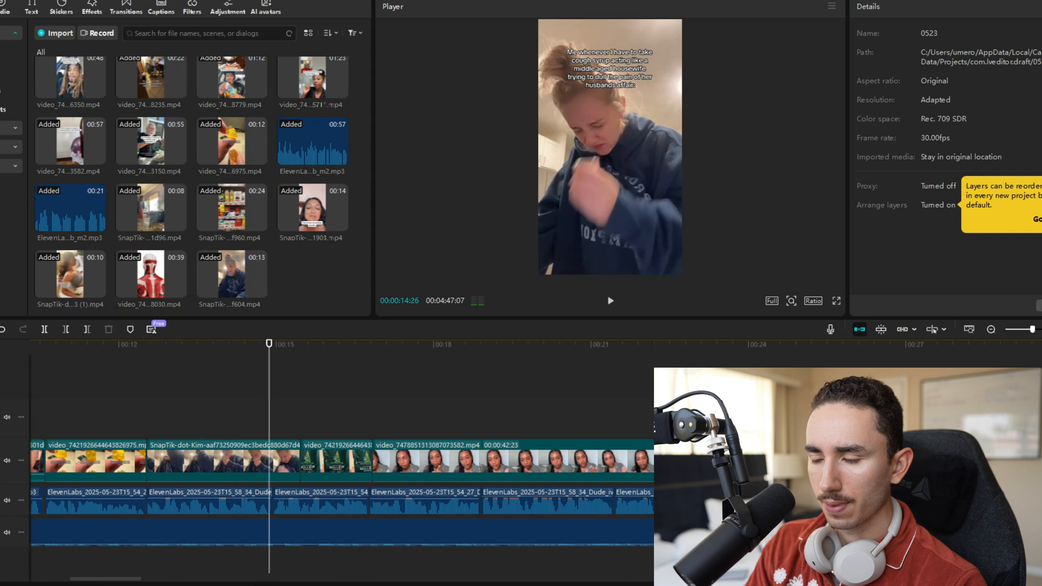
Trim the cough syrup clip's end to its voiceover segment and extend the mullein packet clip to cover the following segment.
left_click(279, 461)
left_click_drag(302, 460, 277, 460)
key("space")
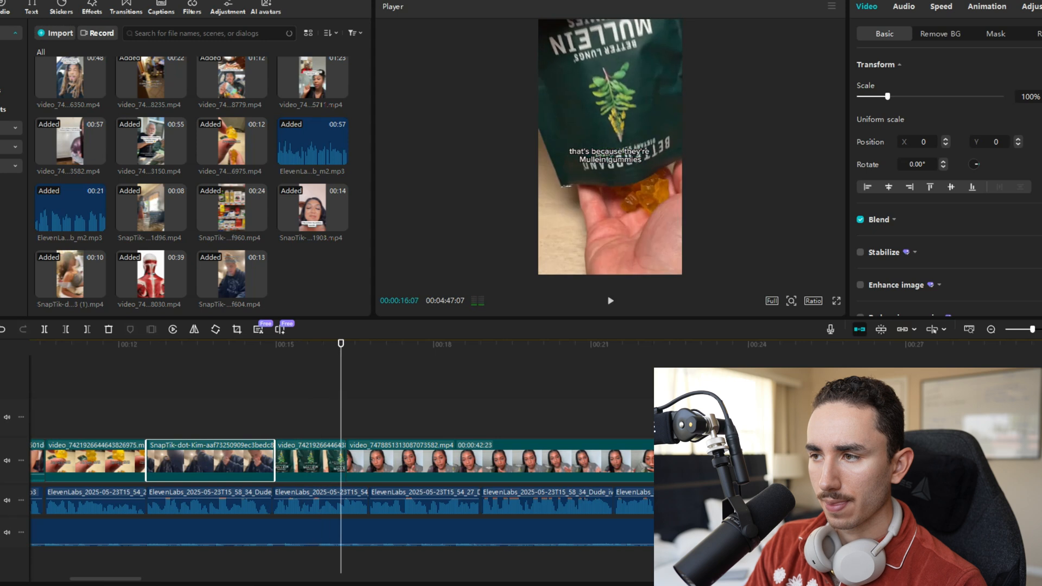
key("space")
left_click_drag(346, 460, 375, 460)
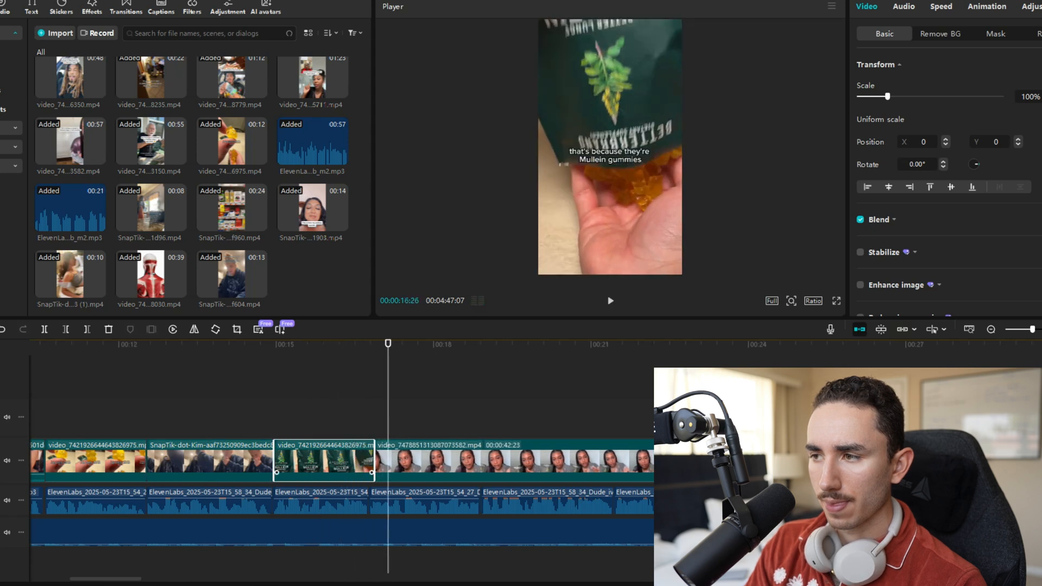
left_click(306, 460)
key("space")
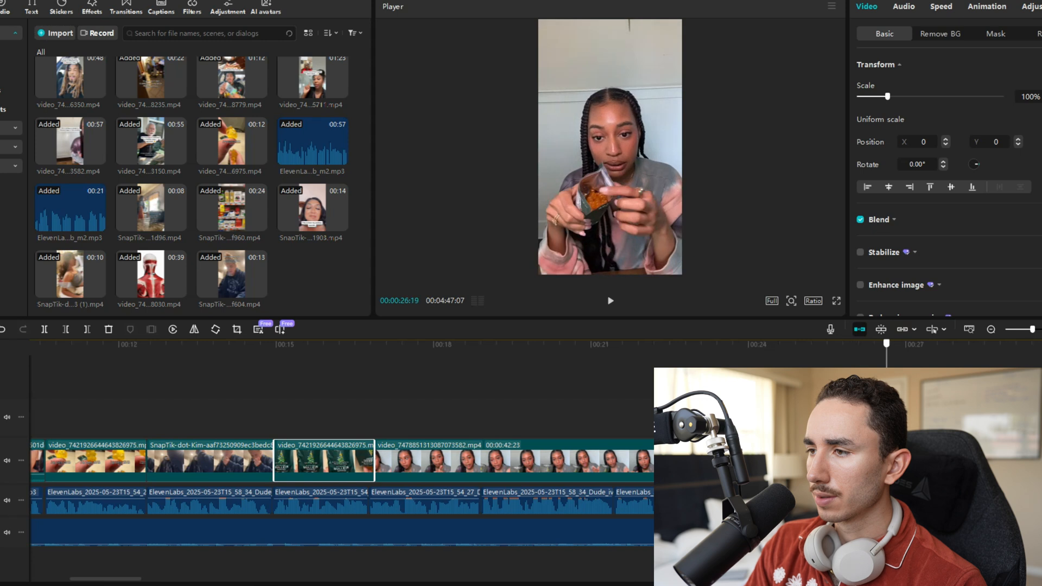
Split the clip of the woman with braids at 00:00:26:19 and delete the piece before the cut.
left_click(376, 472)
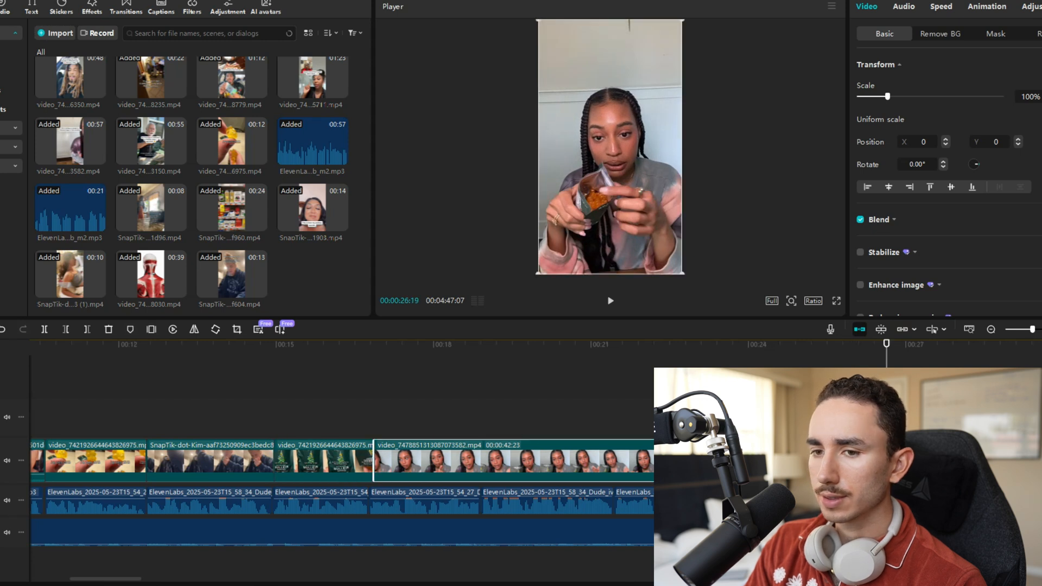
left_click(814, 461)
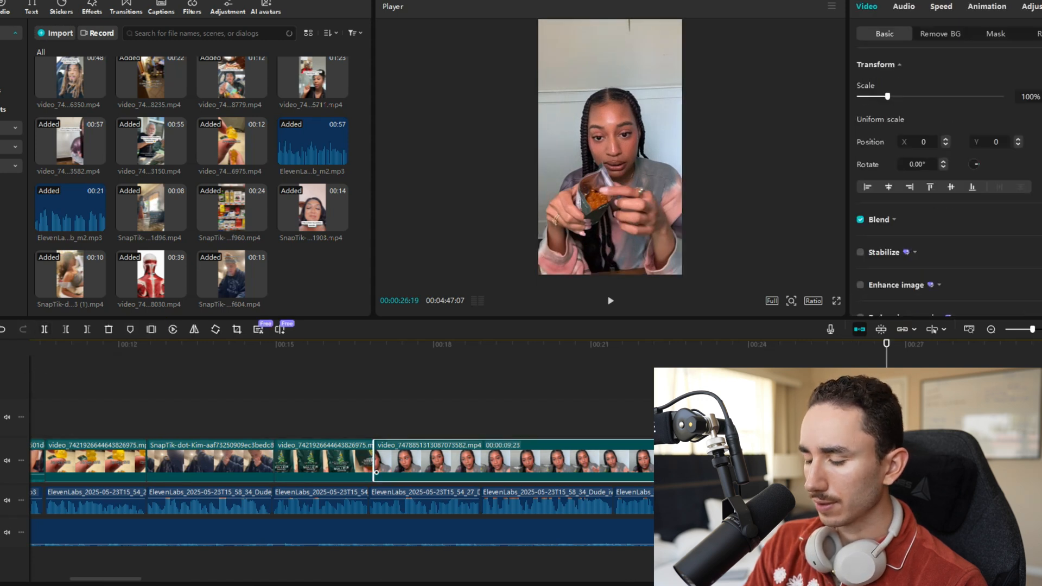
key("Delete")
Trim the mullein packet clip's end slightly to line up with the voiceover cut, and replay the transition.
left_click(363, 345)
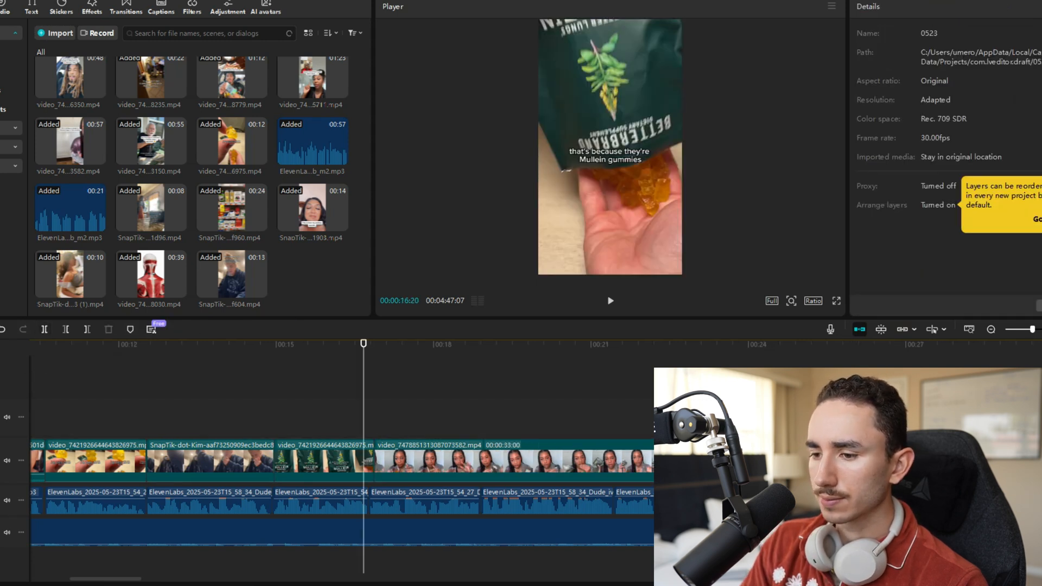
key("space")
left_click_drag(374, 460, 369, 461)
key("space")
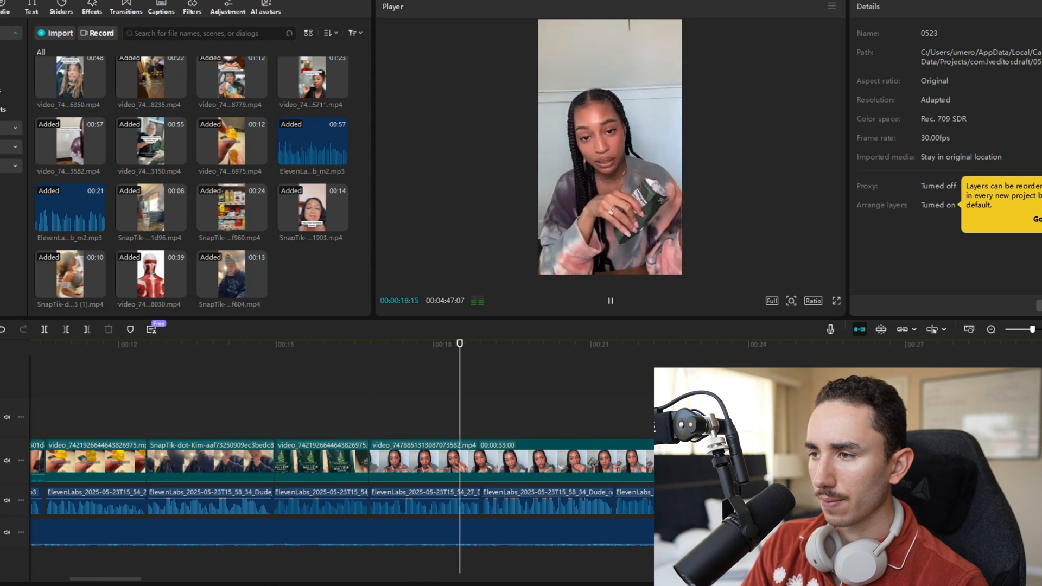
Split the clip of the woman with braids at 00:00:18:27, where the voiceover segment ends, and delete the remainder.
key("space")
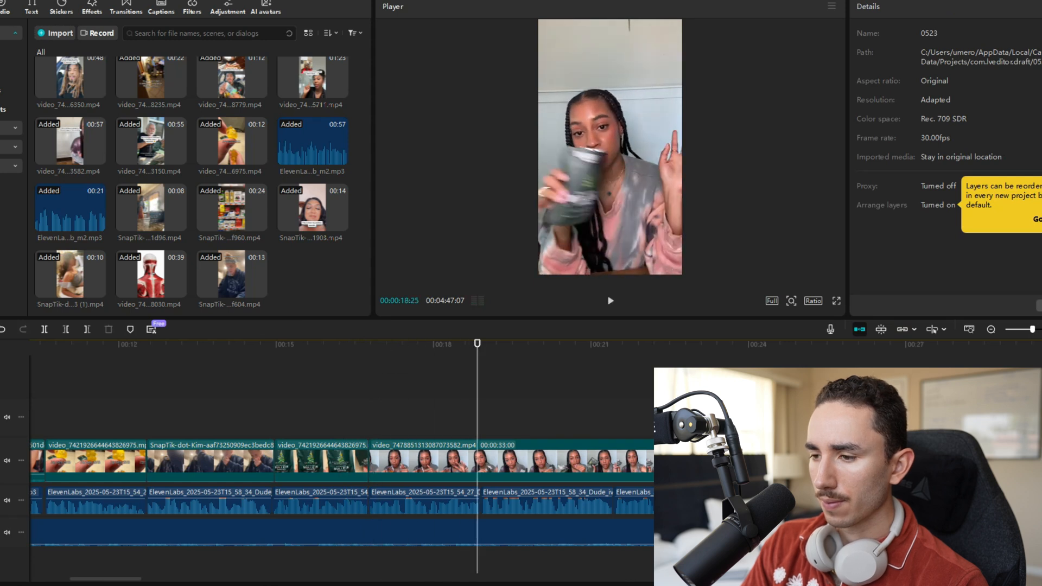
key("Right")
key("Right")
left_click(501, 462)
left_click(45, 329)
key("Delete")
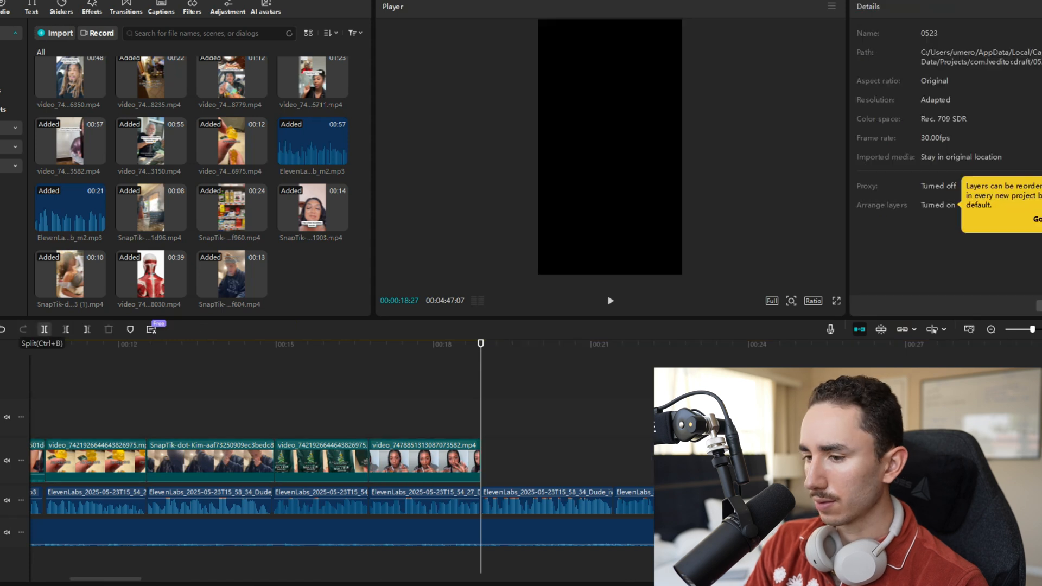
Listen to the voiceover segment after the last video clip and select that audio segment.
key("space")
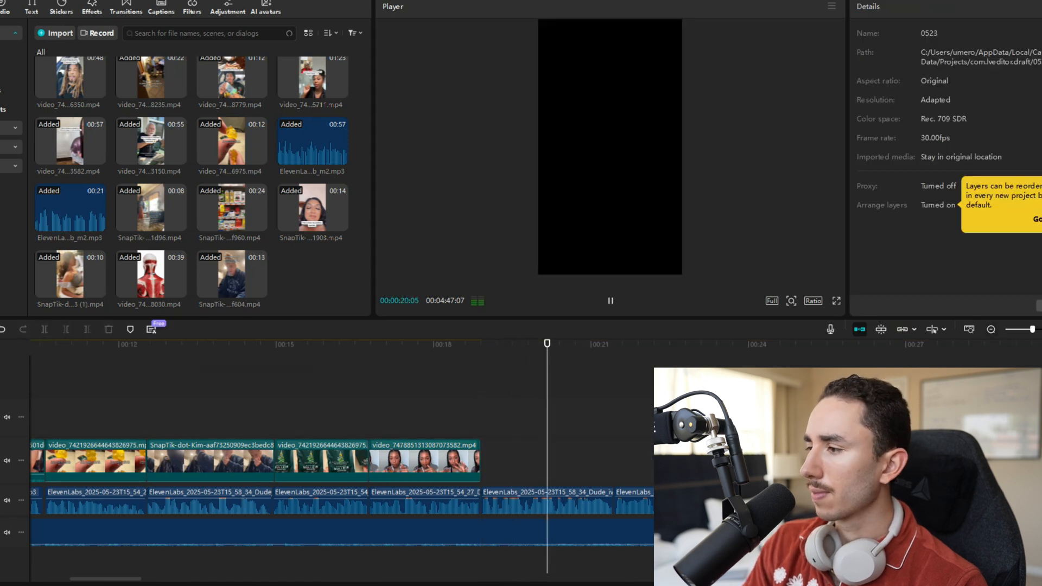
key("space")
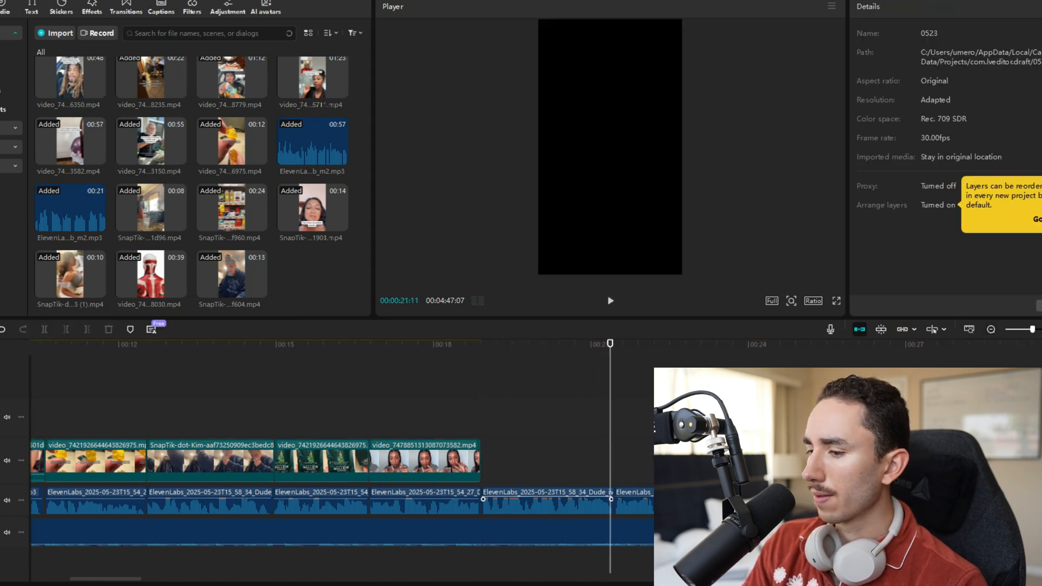
left_click(560, 498)
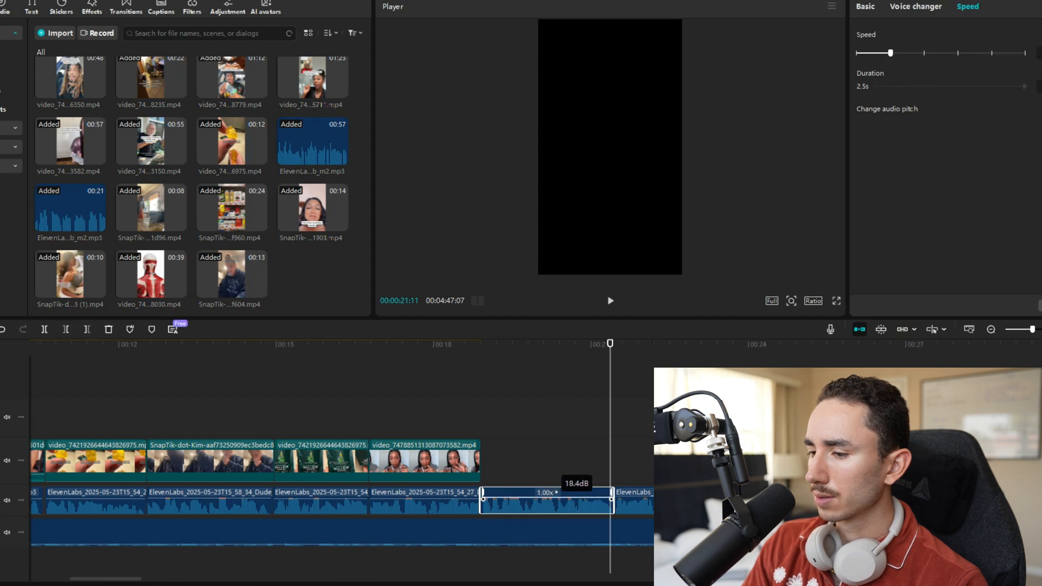
Enlarge the opening steam-breathing clip to 156% and reposition it to X 268, Y -964 to push its caption out of frame.
left_click(991, 330)
left_click(991, 329)
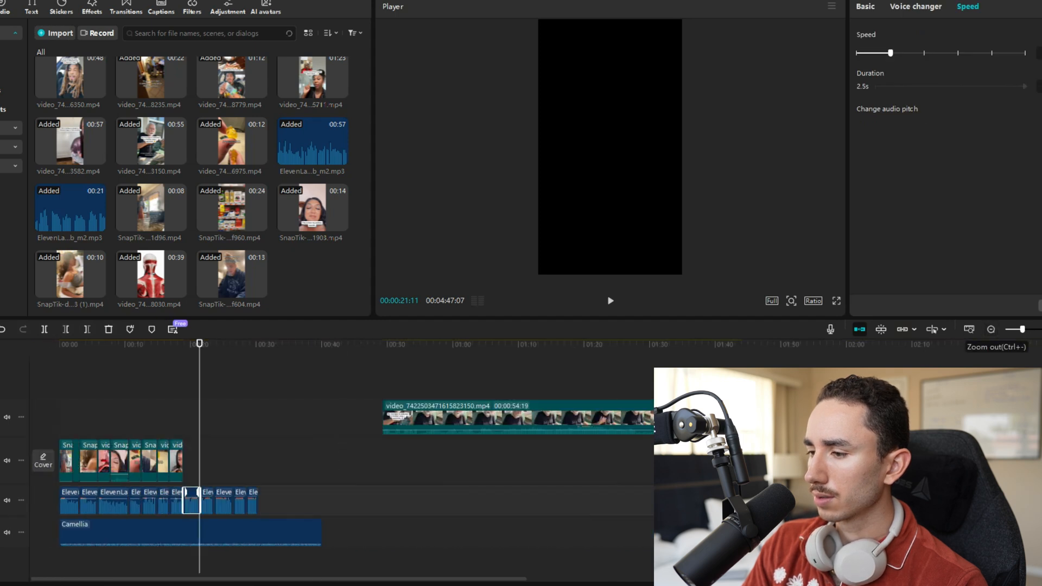
left_click_drag(200, 343, 59, 344)
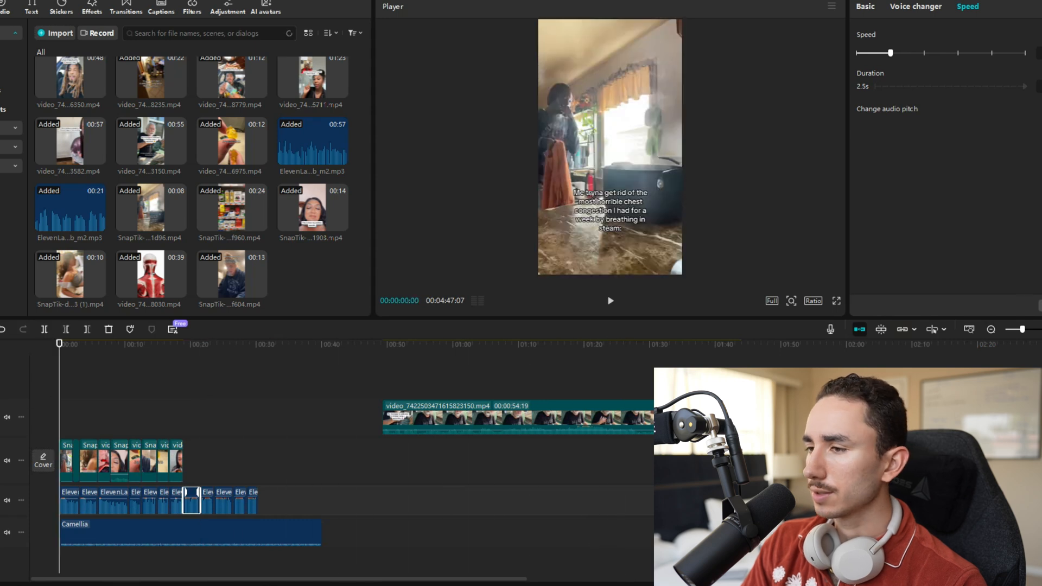
key("space")
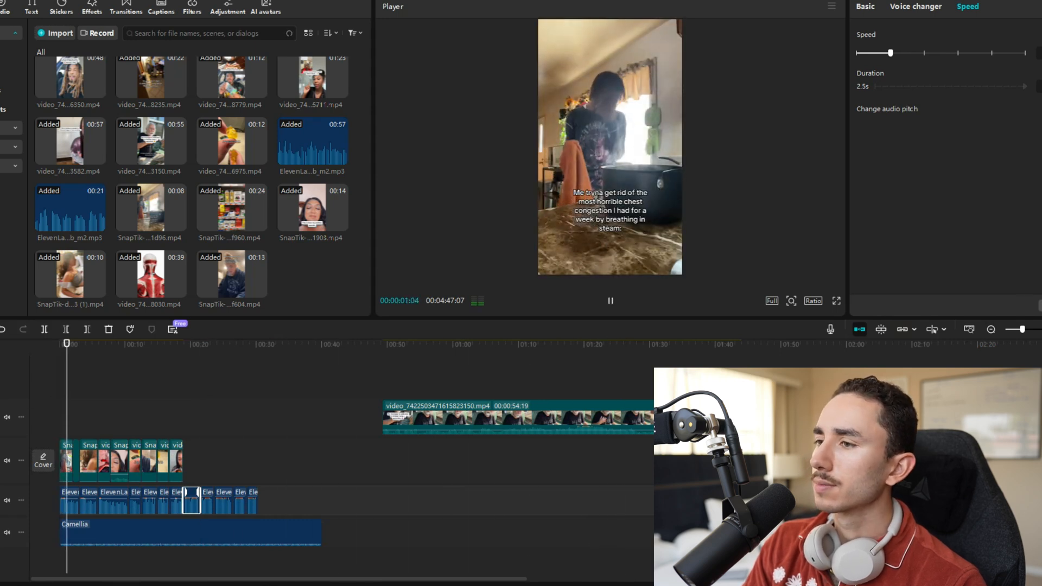
key("space")
left_click(66, 461)
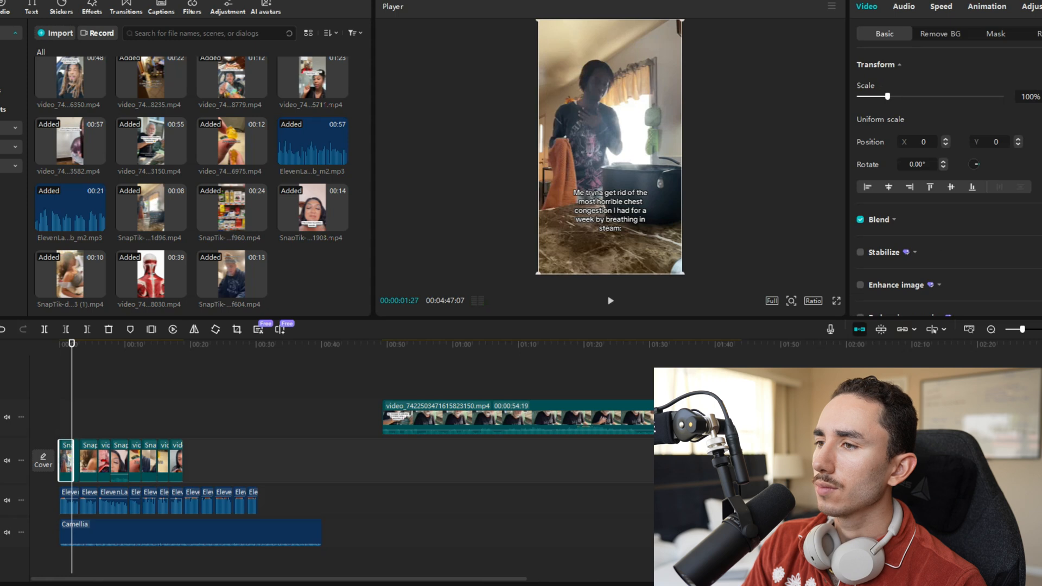
left_click_drag(539, 23, 516, 1)
left_click_drag(610, 147, 615, 217)
left_click_drag(523, 50, 485, 21)
mouse_move(610, 147)
left_mouse_down()
mouse_move(624, 143)
mouse_move(624, 130)
mouse_move(624, 139)
left_mouse_up()
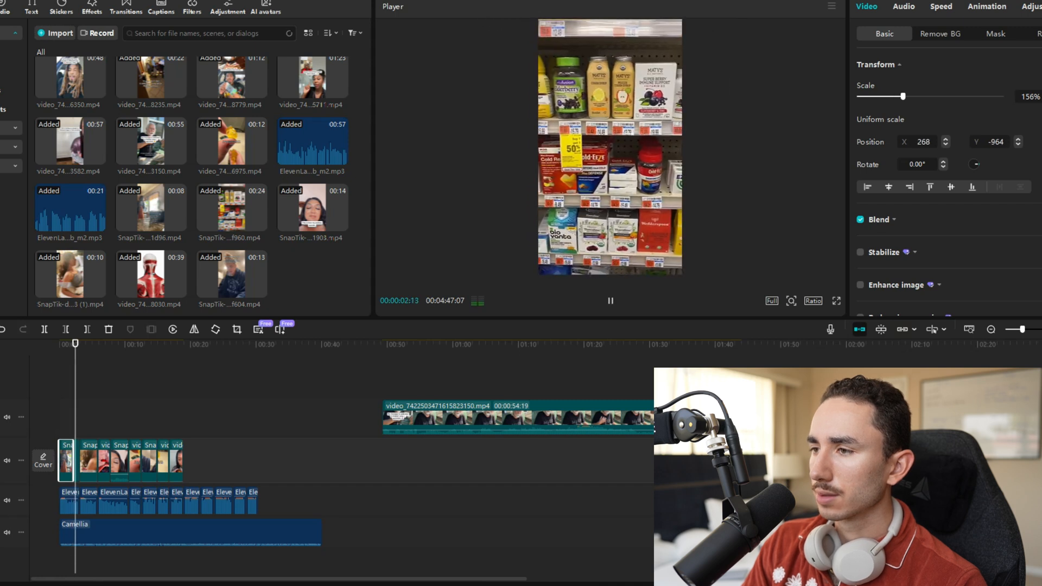
key("space")
key("Home")
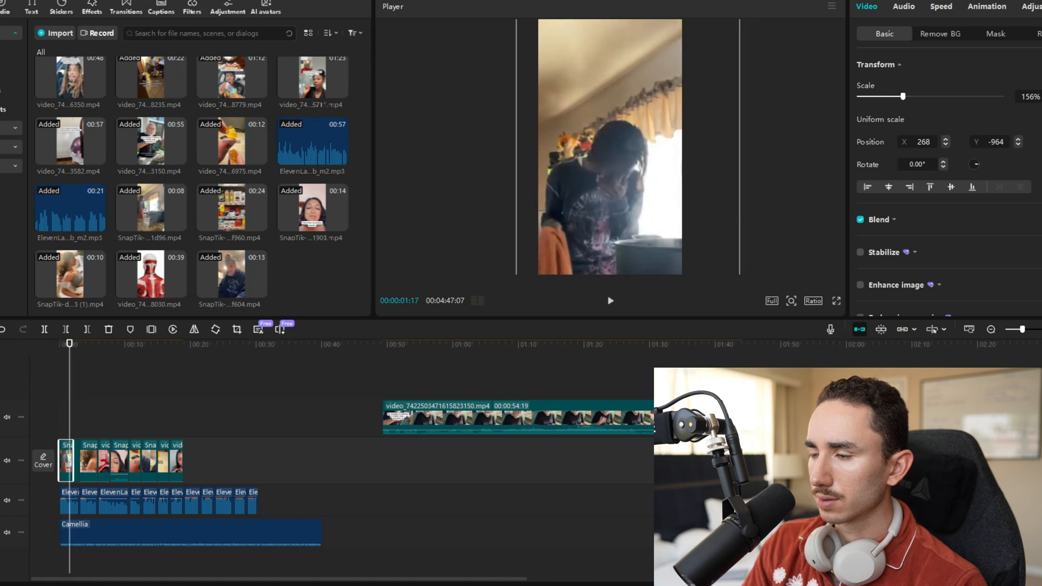
Enlarge the clip of the woman lying in bed to 114% and shift it to Y -125.
key("space")
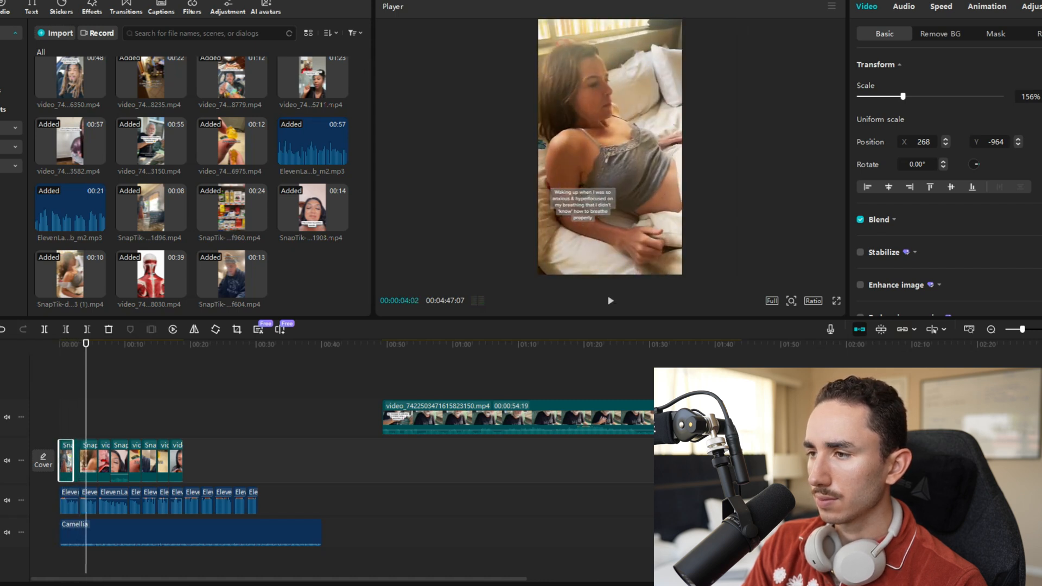
left_click(88, 462)
left_click_drag(531, 22, 521, 11)
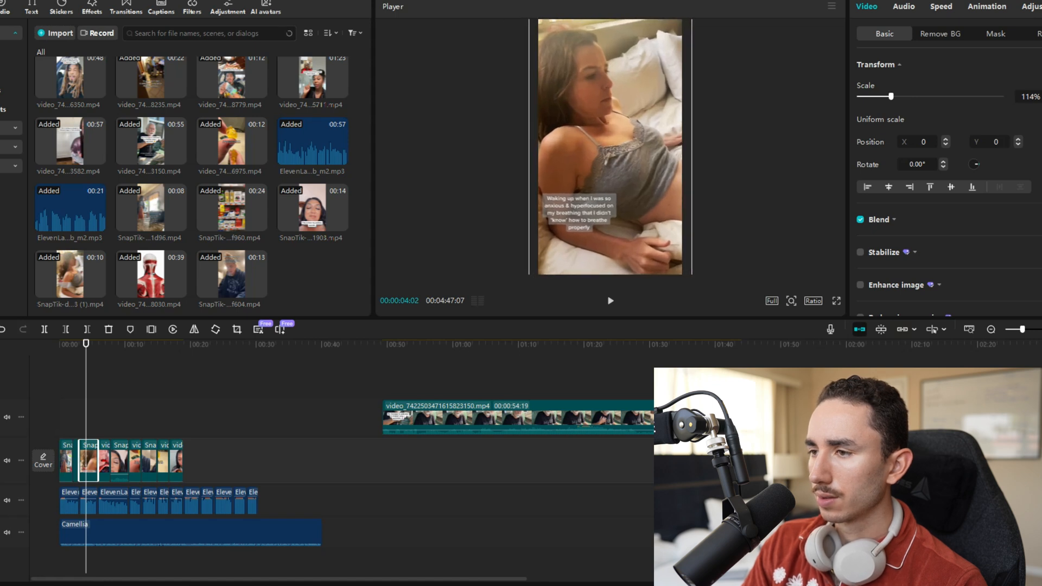
left_click_drag(610, 147, 610, 158)
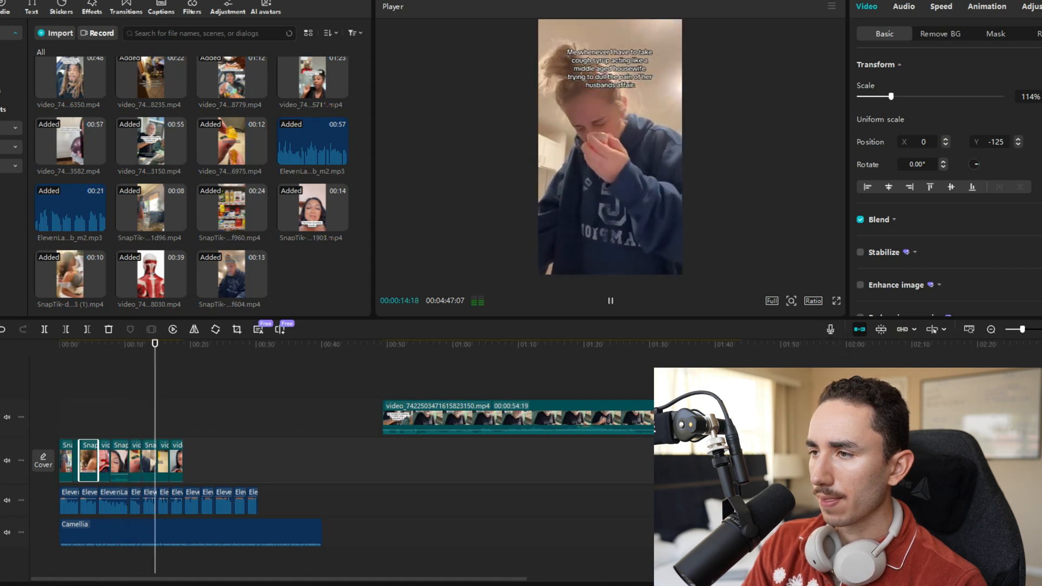
Enlarge the clip of the woman in the blue sweatshirt to 143% and reposition it to X 134, Y 683, hiding its caption.
left_click(610, 146)
left_click_drag(539, 22, 525, 7)
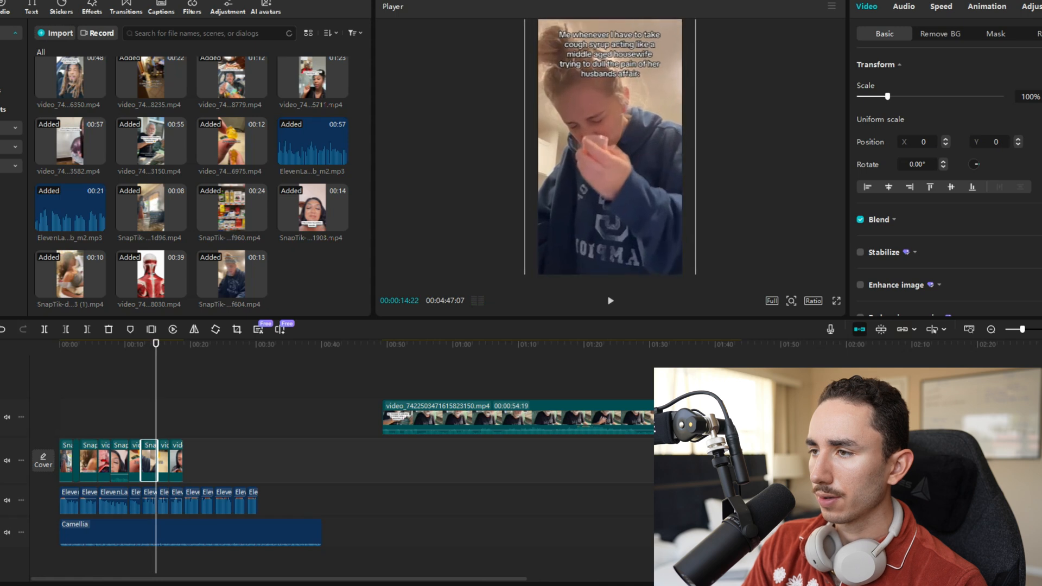
left_click_drag(610, 162, 610, 110)
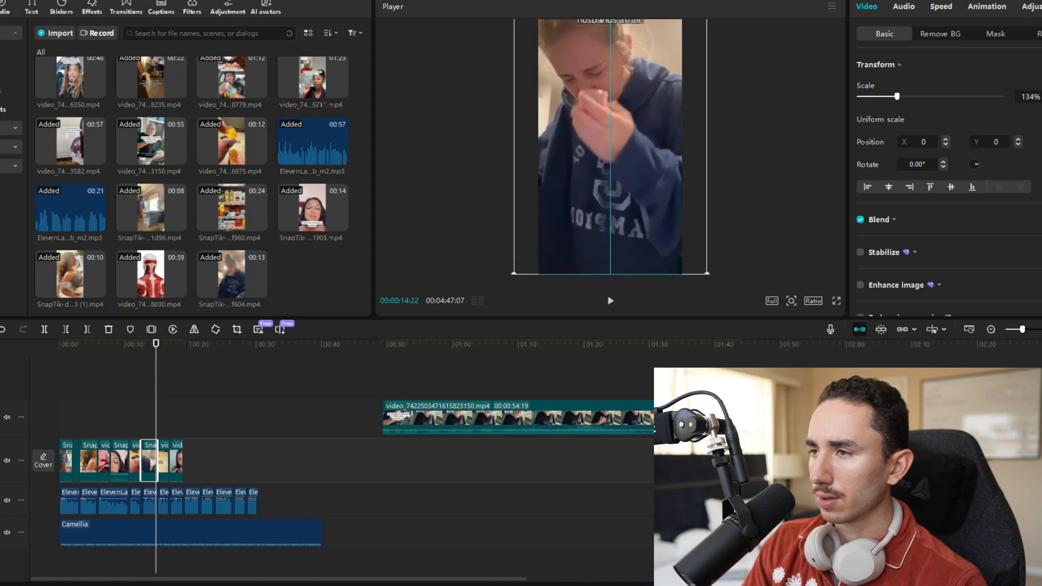
left_click_drag(610, 109, 634, 235)
left_click_drag(539, 56, 519, 11)
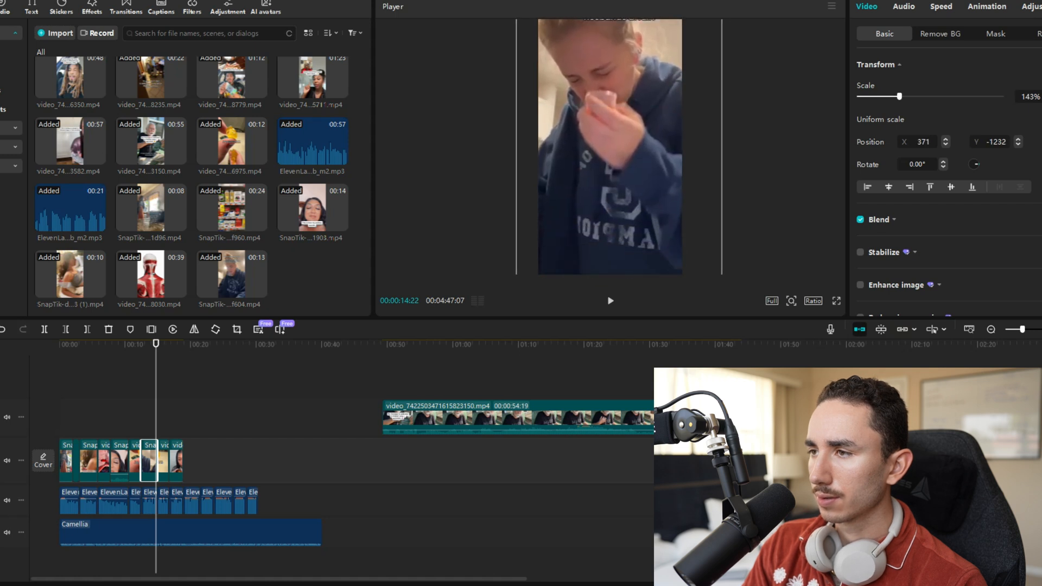
Split the clip of the woman with braids at 00:00:18:06 and delete the remainder.
key("space")
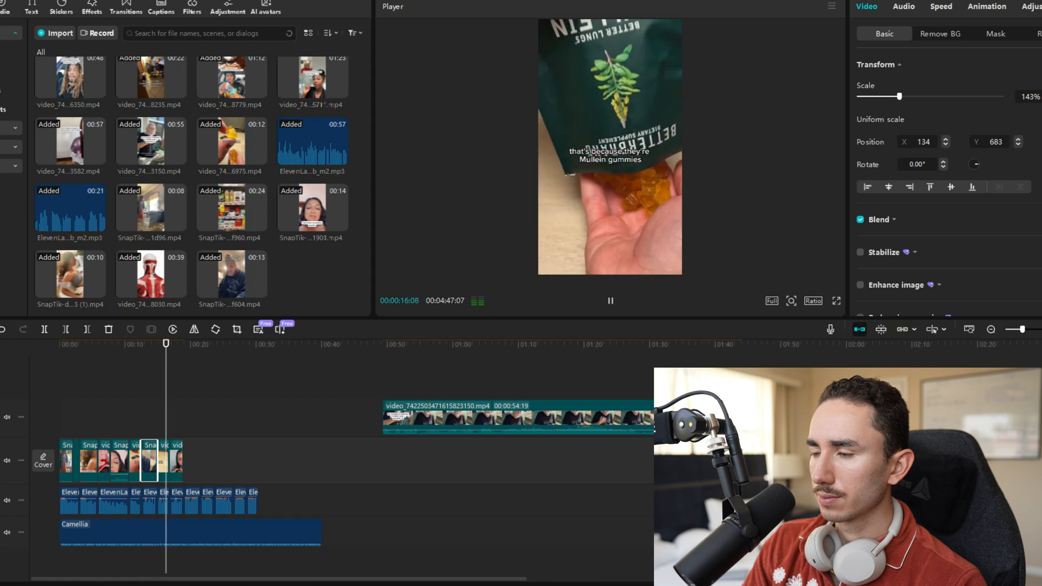
key("space")
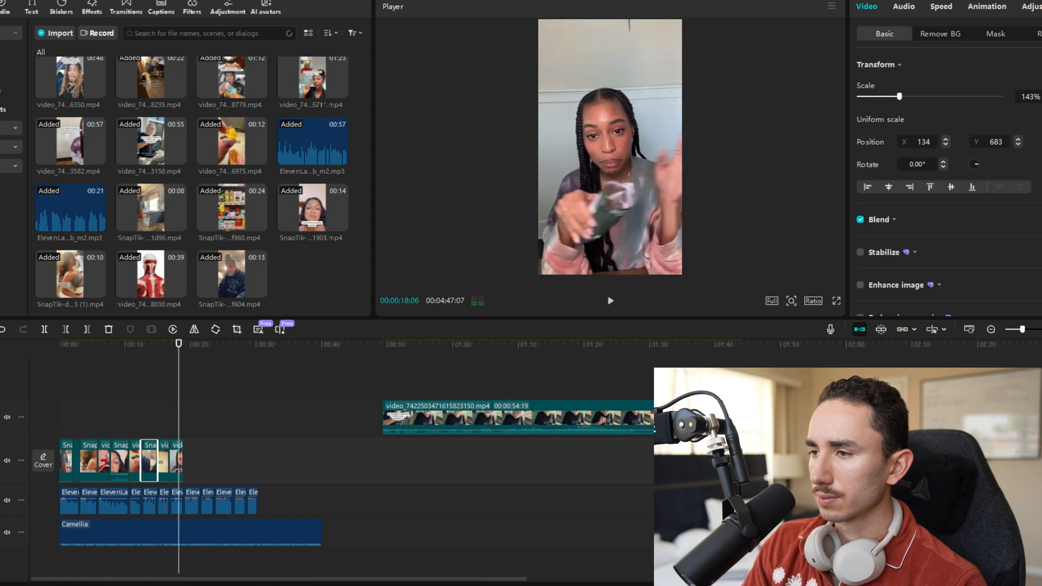
left_click(176, 462)
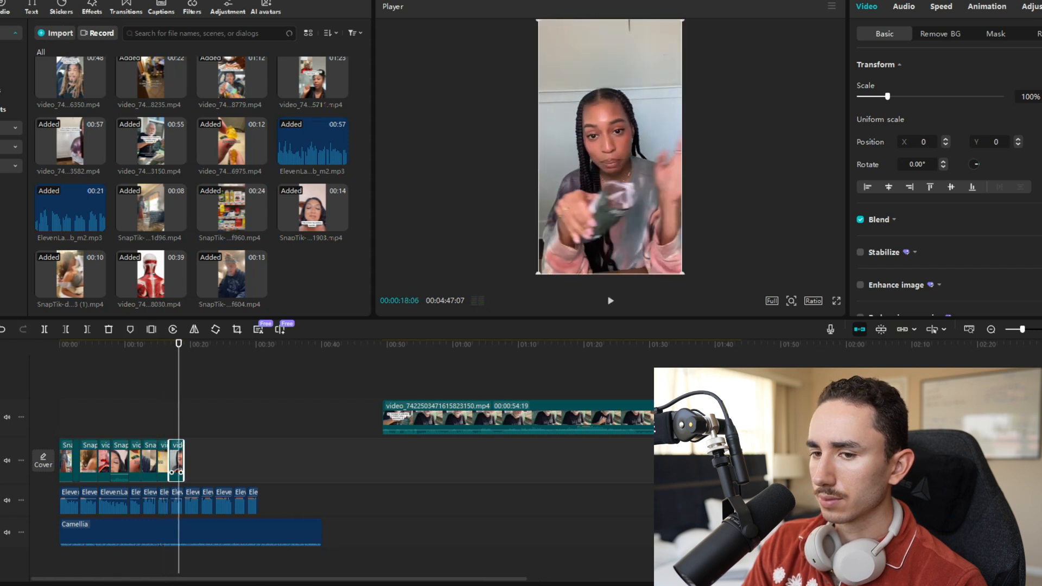
left_click(45, 329)
key("Delete")
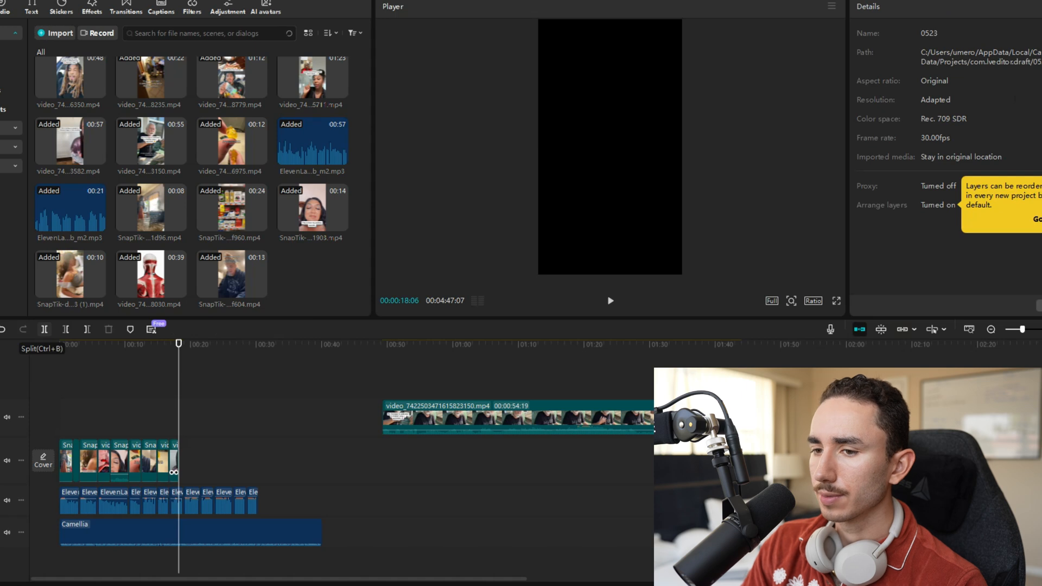
Cut the section from 00:01:26:24 to 00:01:29:13 out of the older man's clip and place it after the braids clip on the main track.
left_click_drag(178, 343, 629, 343)
left_click(625, 418)
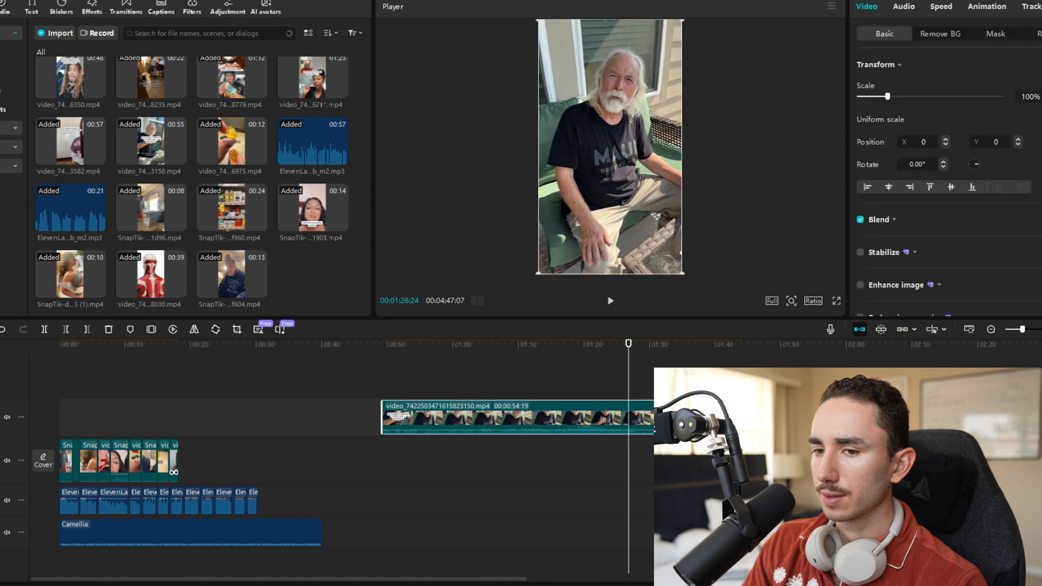
left_click(44, 329)
key("space")
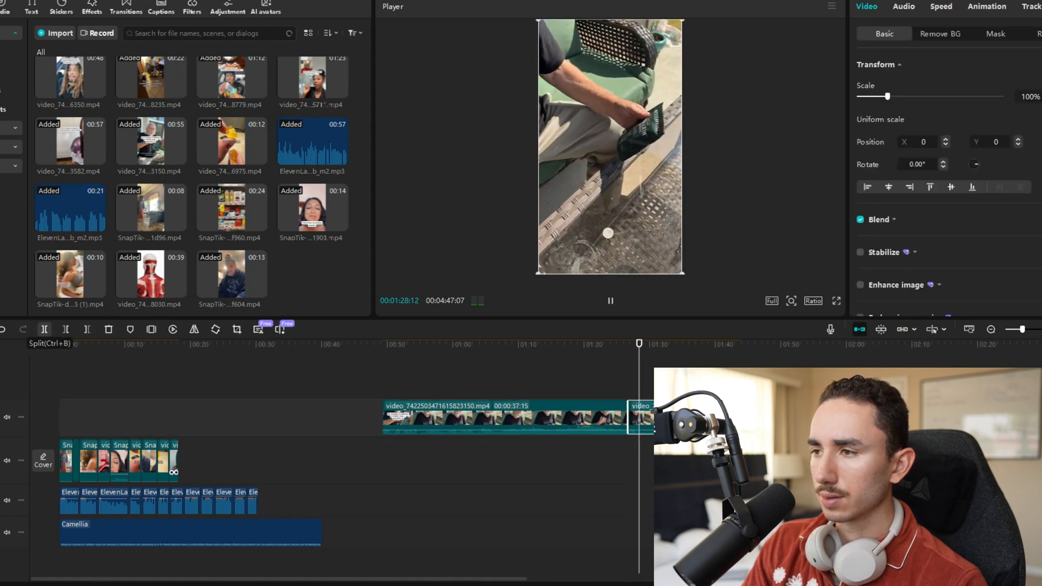
key("space")
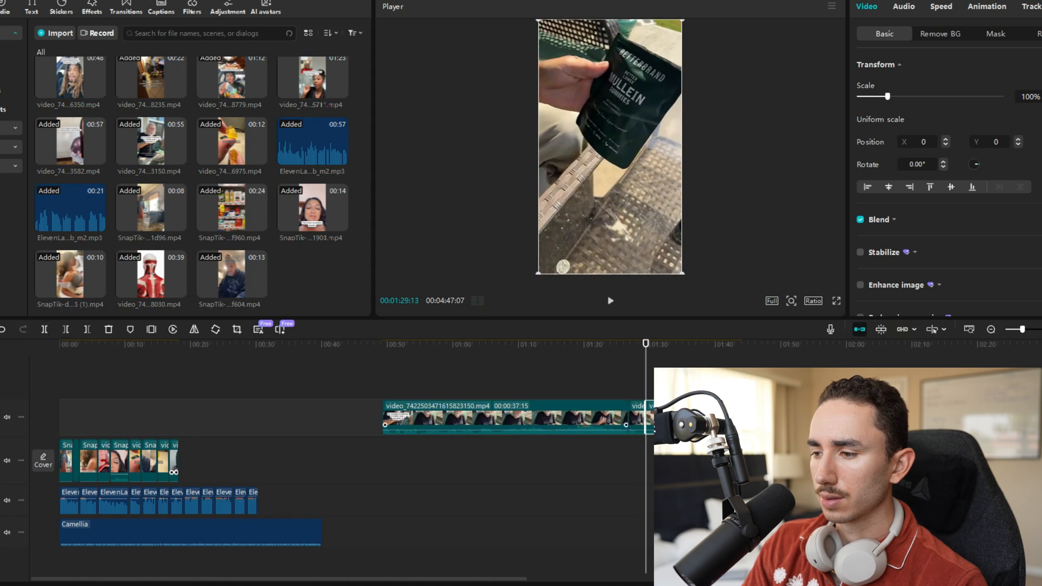
left_click_drag(641, 418, 187, 456)
Play back the main track from the gummies clip into the older man's clip, checking the cuts against the voiceover.
left_click(163, 412)
key("space")
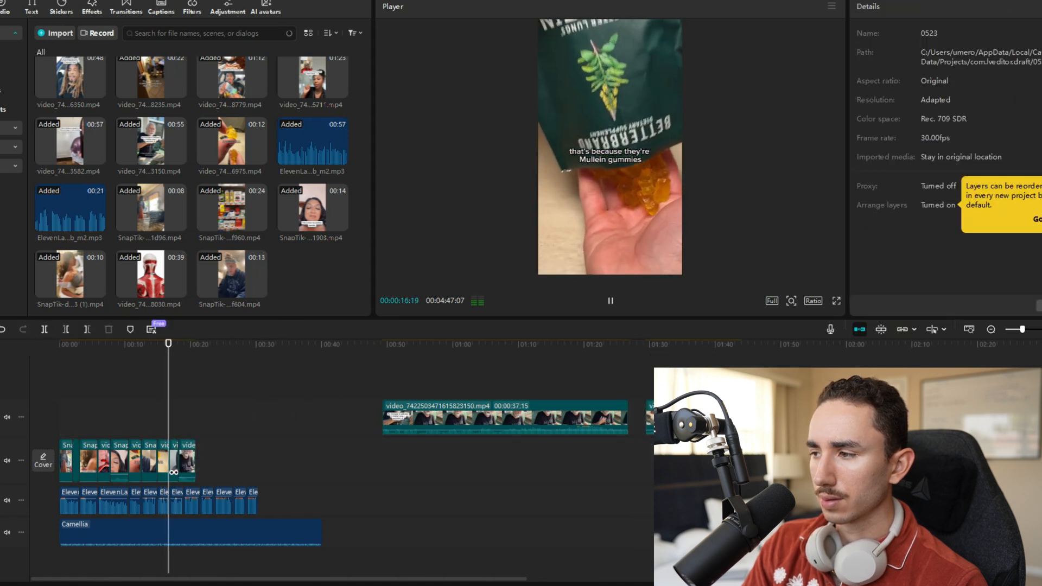
key("ctrl+=")
key("ctrl+=")
key("space")
key("space")
key("space")
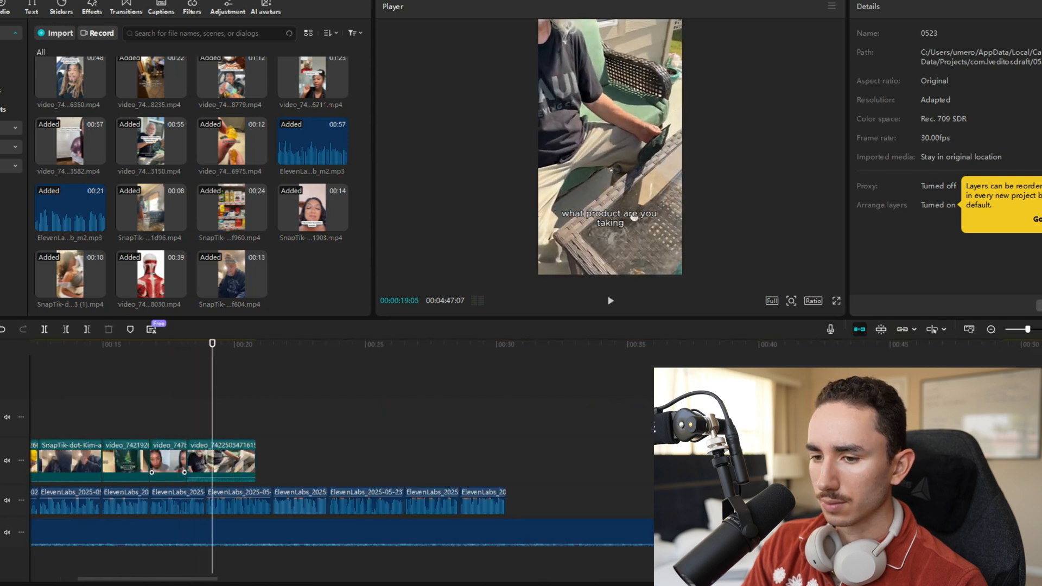
left_click_drag(212, 344, 106, 343)
key("space")
key("space")
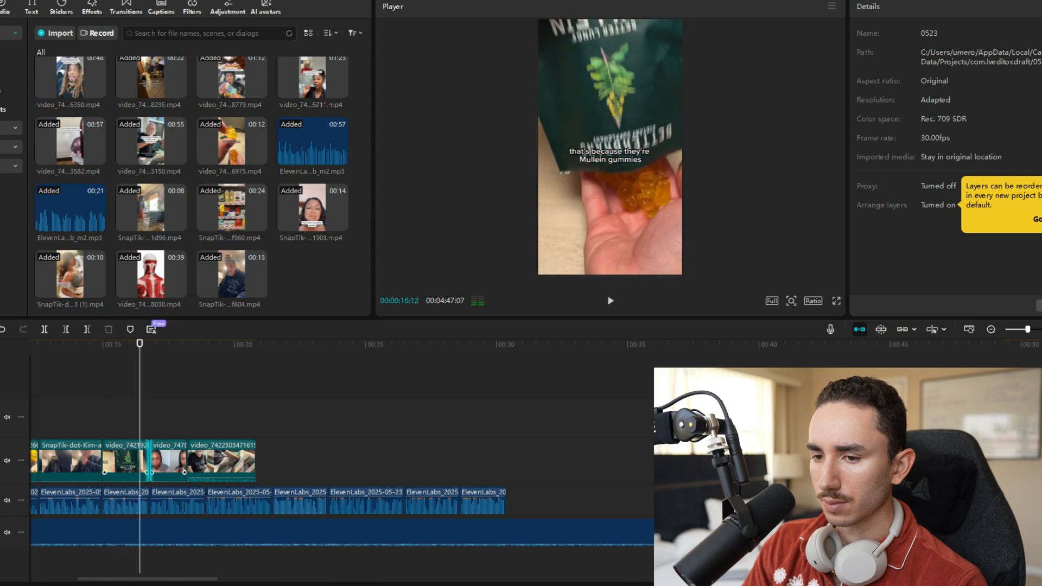
key("space")
key("space")
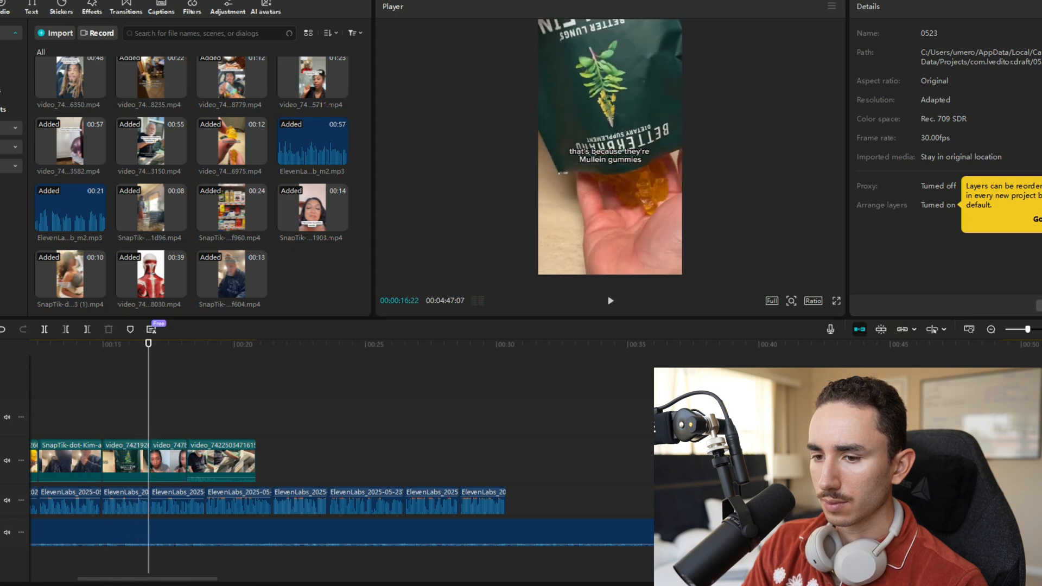
key("space")
key("space")
key("ctrl+equal")
key("ctrl+equal")
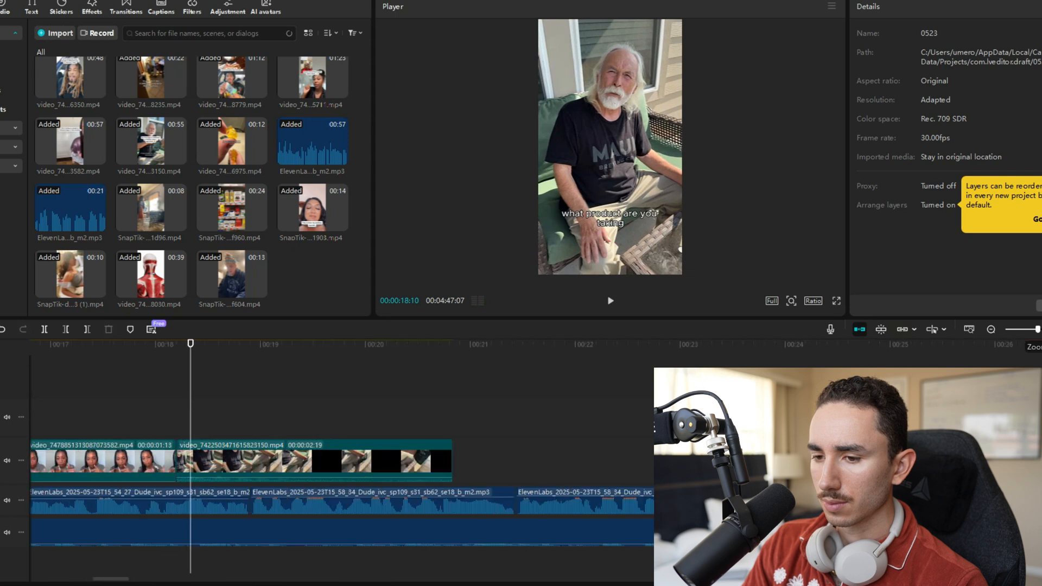
Trim the start of the older man's clip to the gummies pouch shot and its end to the end of the voiceover segment.
left_click(348, 465)
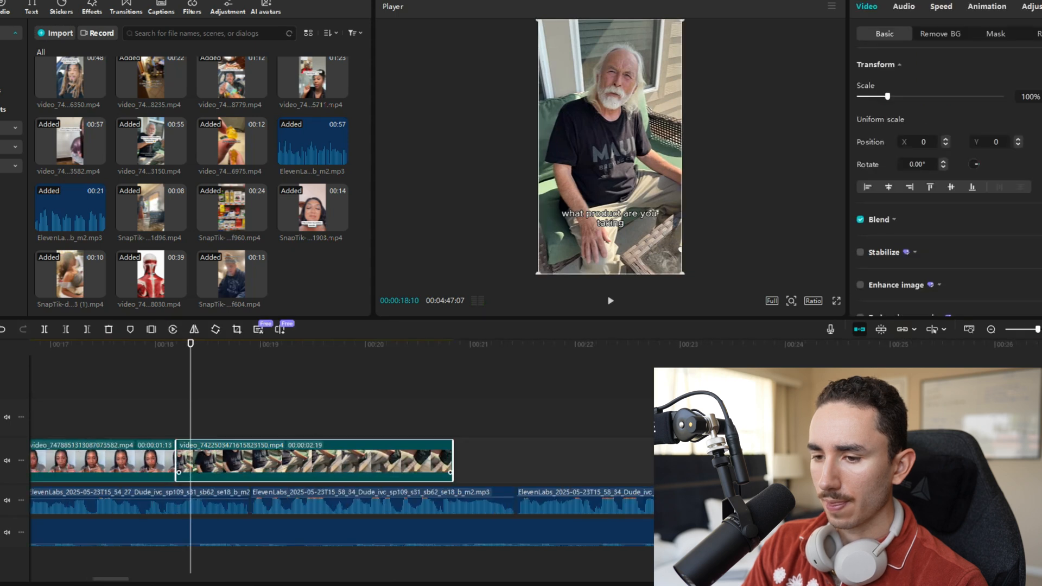
left_click_drag(177, 461, 389, 461)
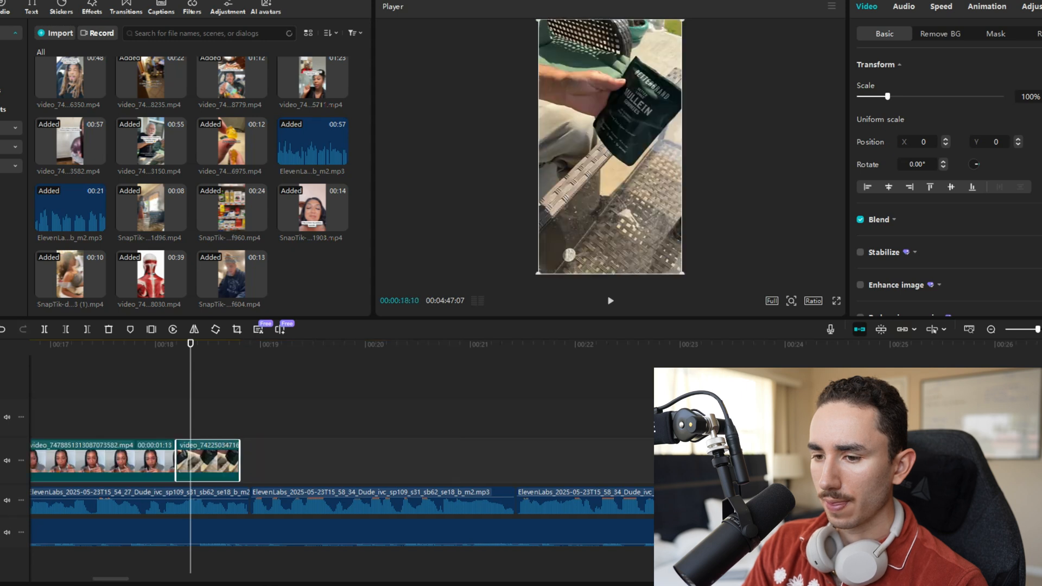
key("space")
key("space")
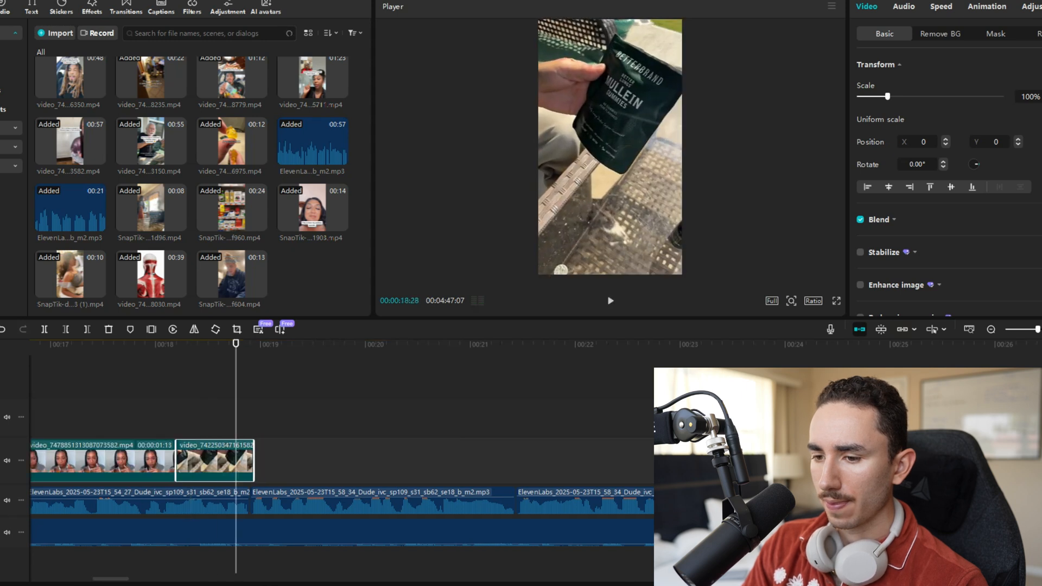
key("space")
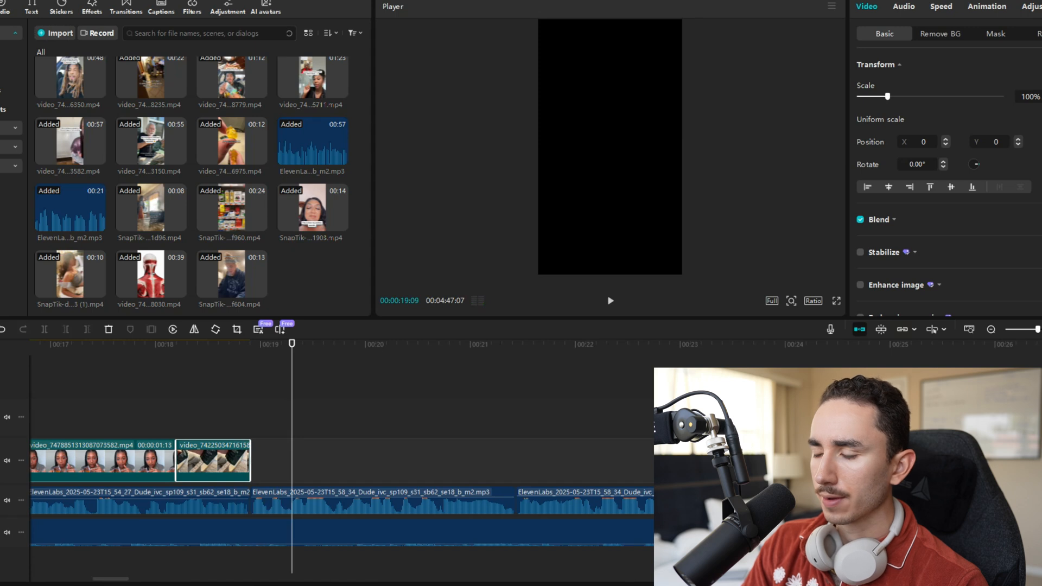
Listen to the remaining voiceover segments up to 00:00:25:00 and review the unused footage of the older man for matching moments.
left_click(991, 330)
left_click(991, 329)
left_click(991, 329)
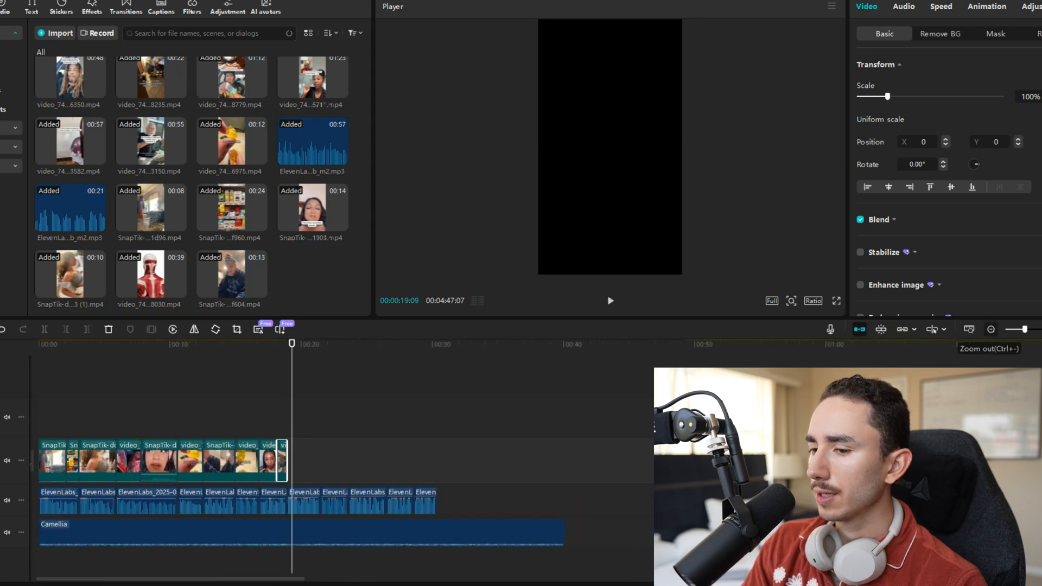
key("space")
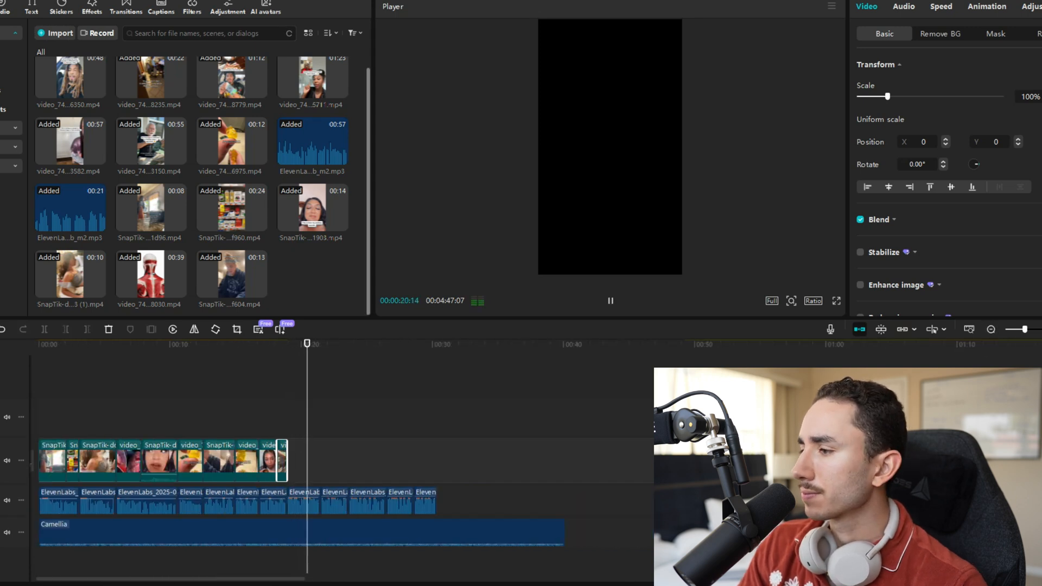
left_click(991, 330)
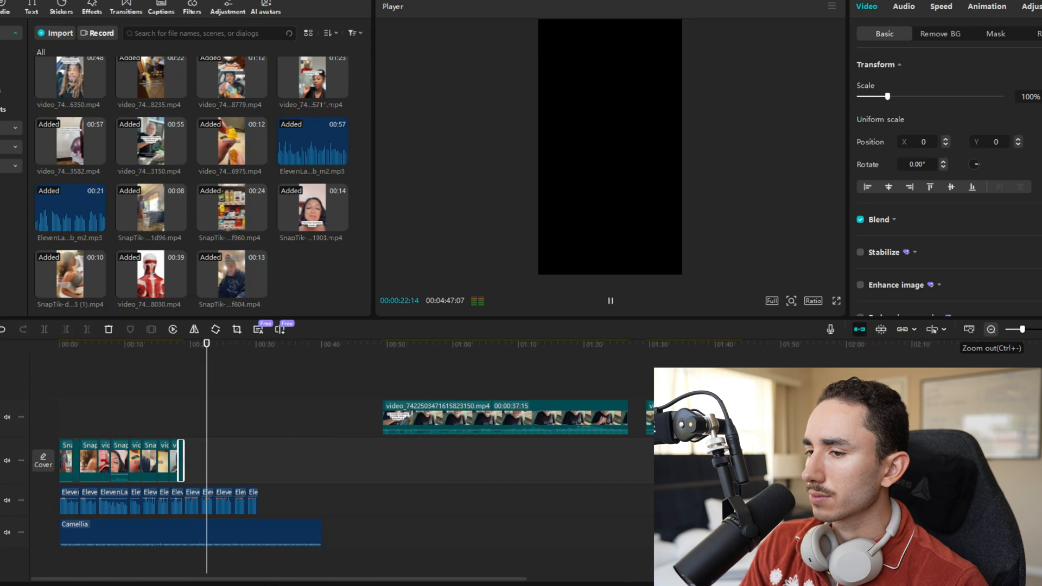
left_click(991, 330)
left_click_drag(569, 345, 141, 344)
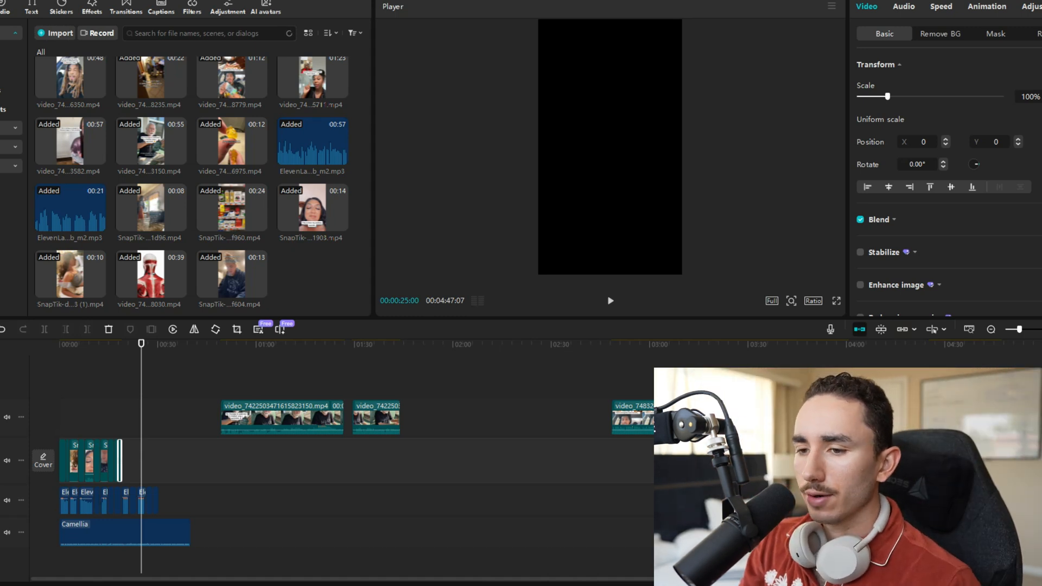
left_click_drag(141, 343, 277, 344)
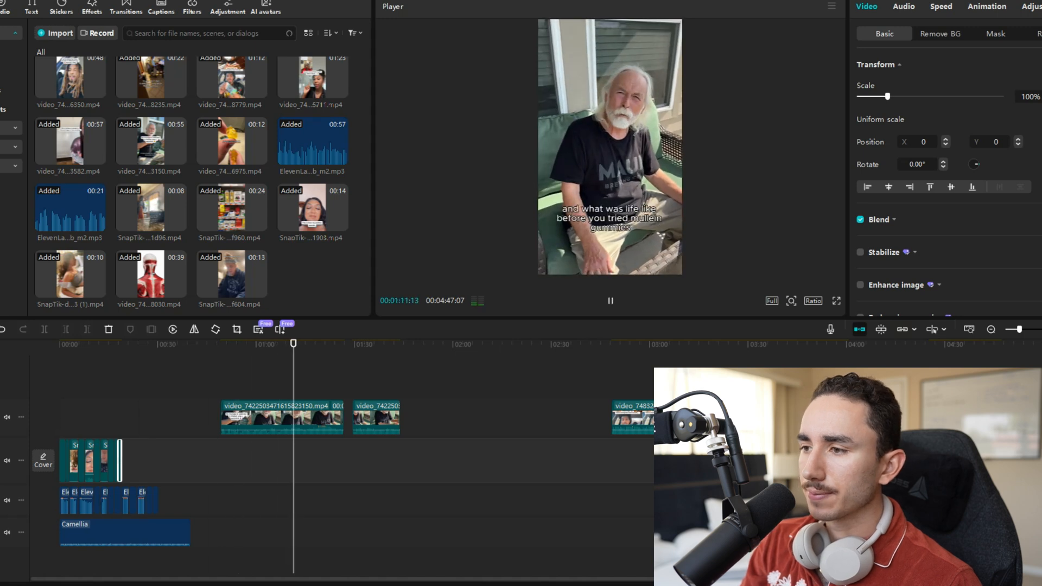
left_click(1041, 330)
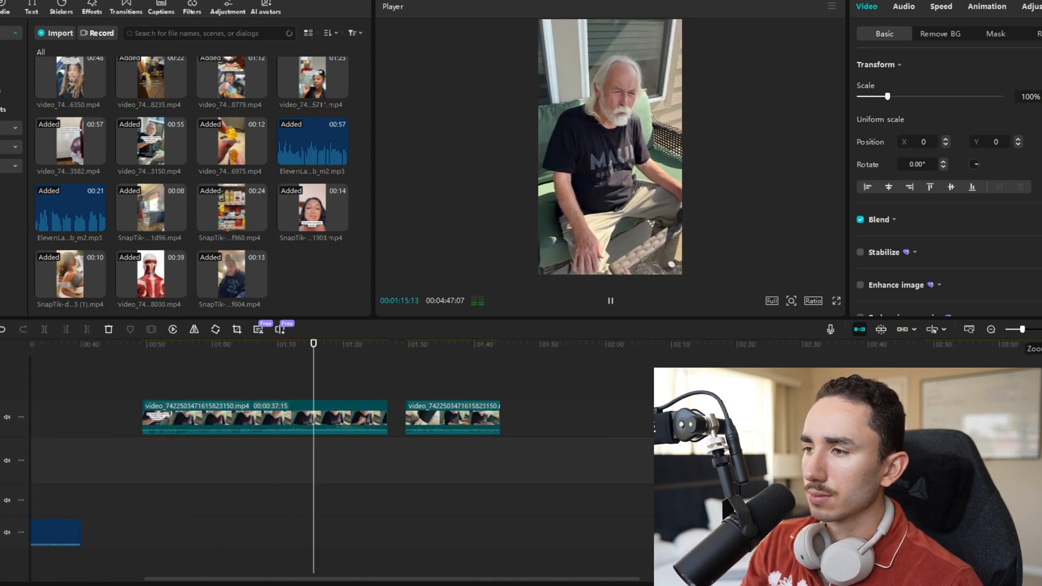
left_click(1041, 330)
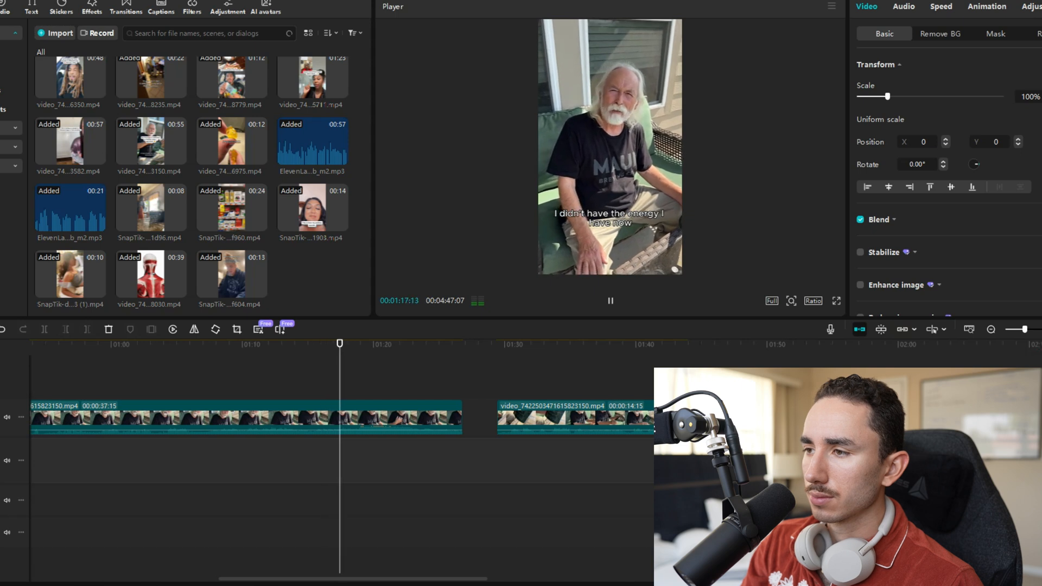
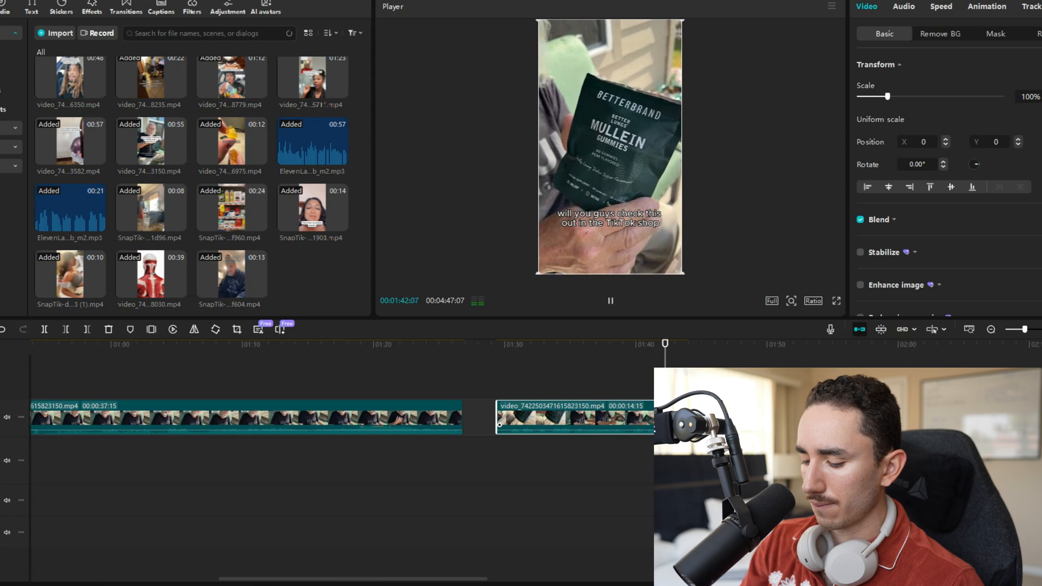
Delete the rear section of the older man's unused footage and extend the front section to 00:00:54:19.
key("Delete")
left_click(412, 418)
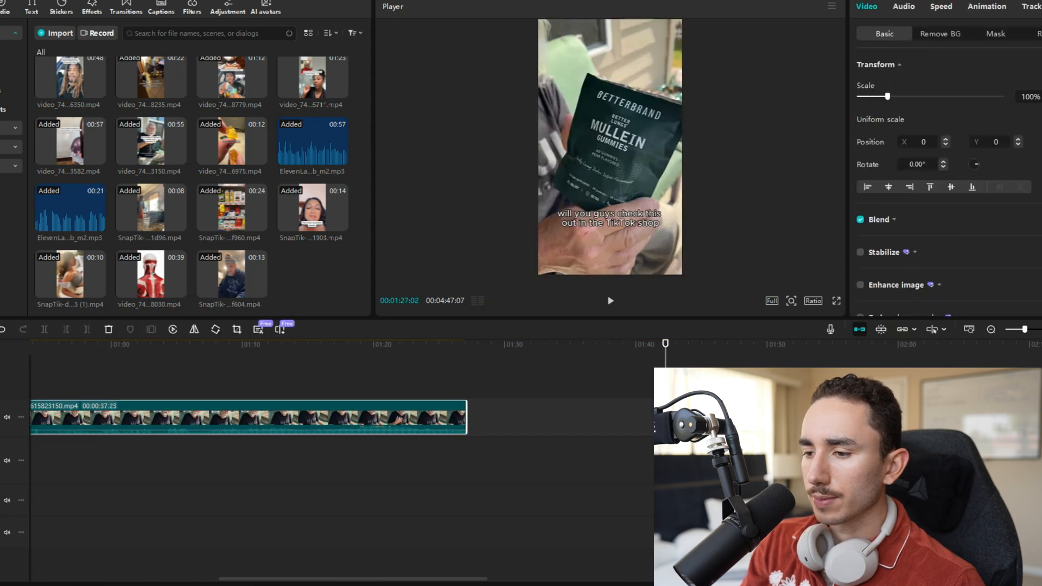
left_click_drag(467, 417, 688, 417)
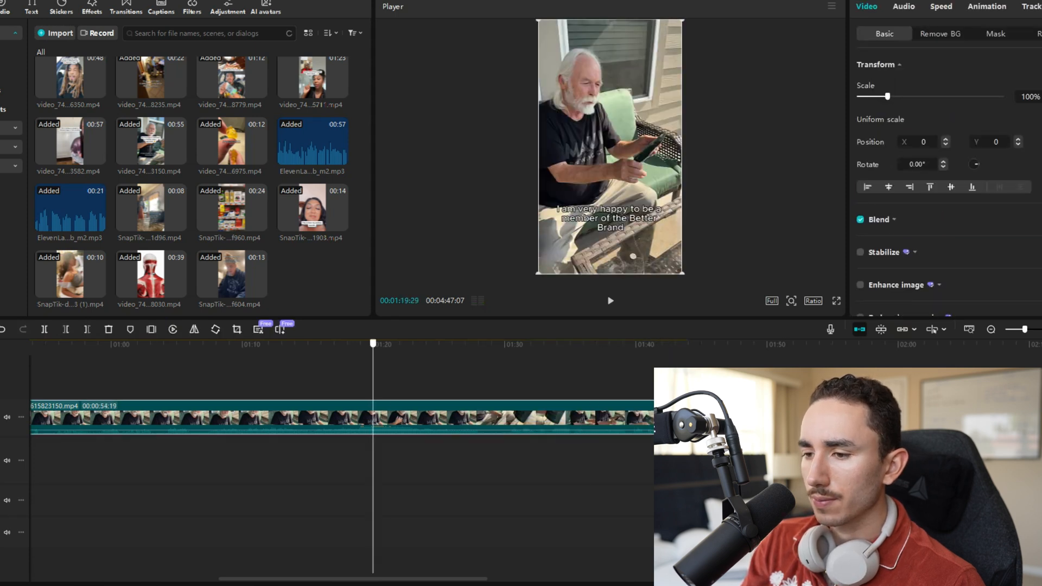
Split the older man's long clip after his line about more energy and a better day, keeping 00:00:13:23, and delete the rest.
key("space")
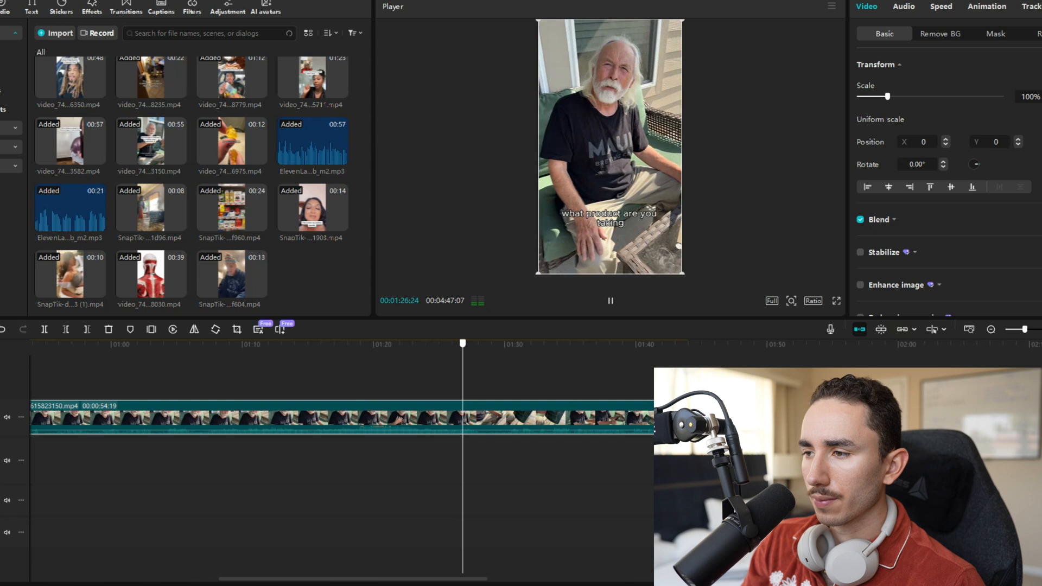
key("space")
key("space")
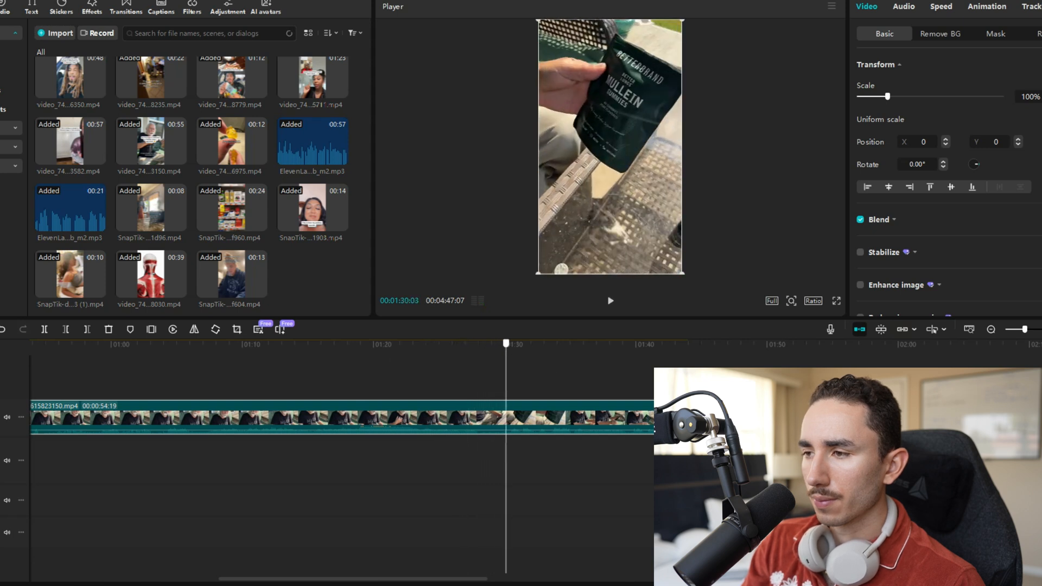
key("space")
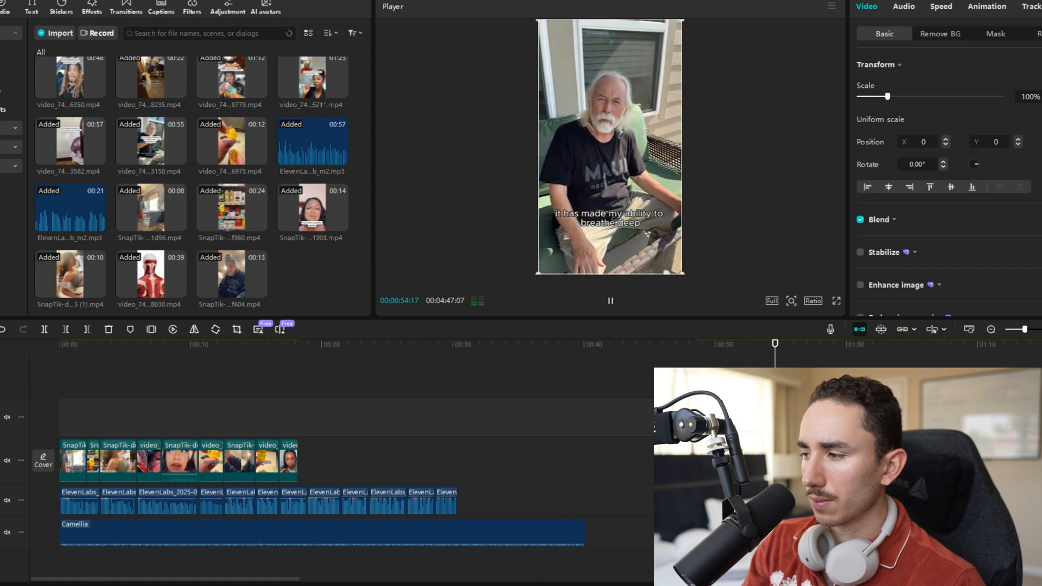
left_click(1041, 330)
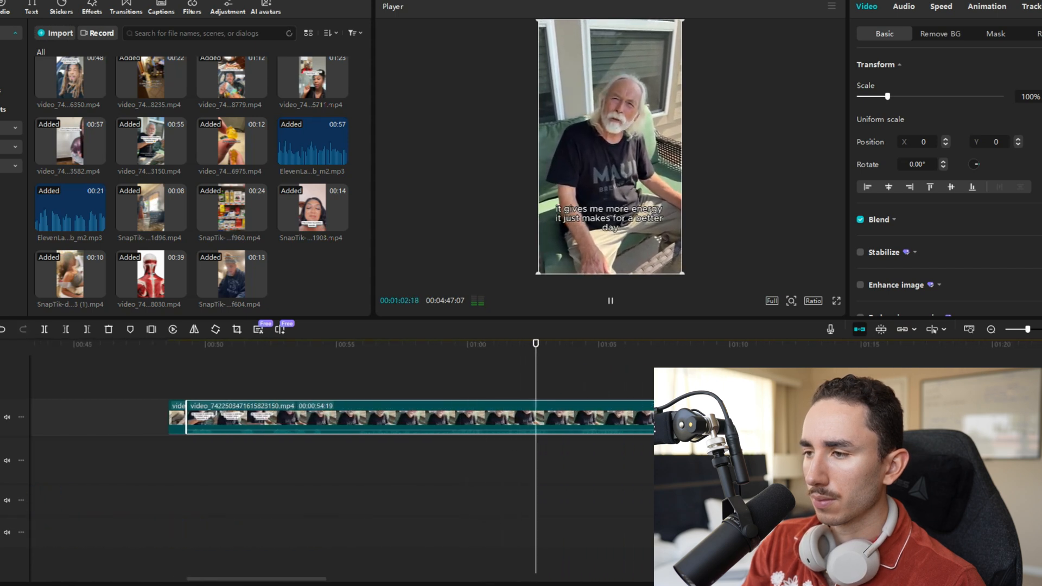
key("space")
key("ctrl+b")
key("space")
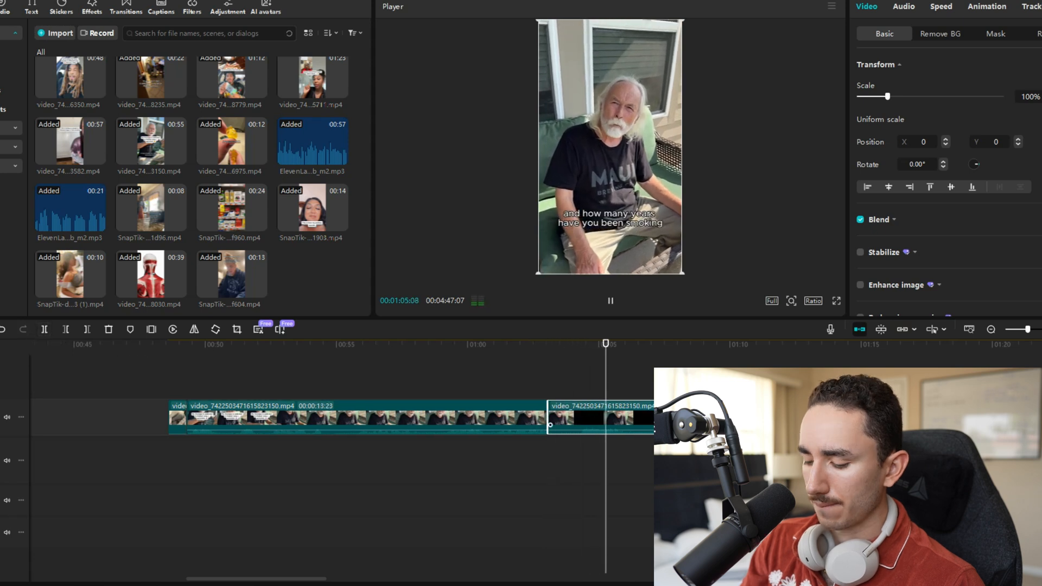
key("Delete")
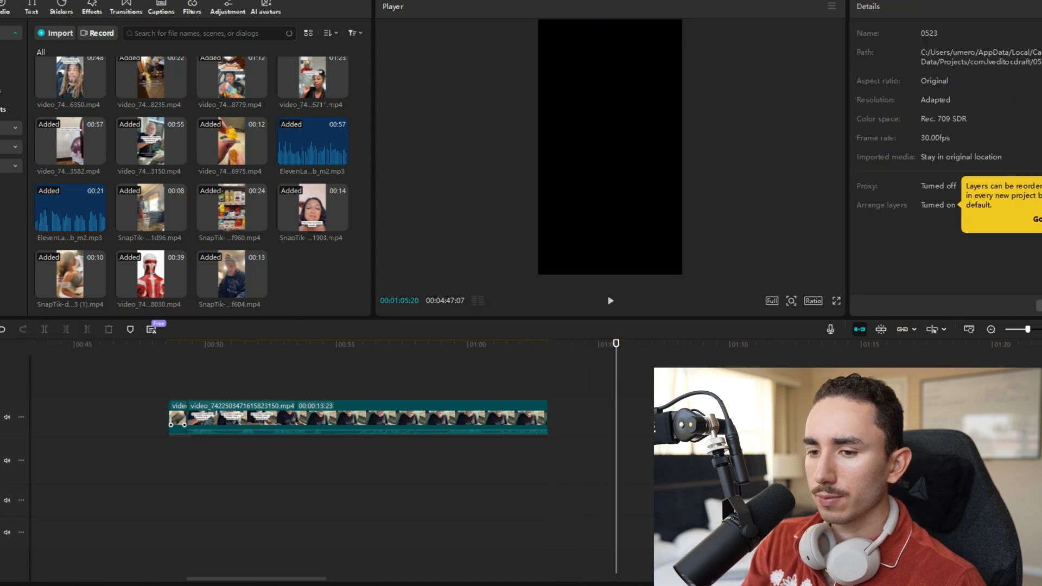
Delete the short leftover fragment in front of the 00:00:13:23 piece of video_7422503471615823150.mp4.
left_click(178, 417)
key("Delete")
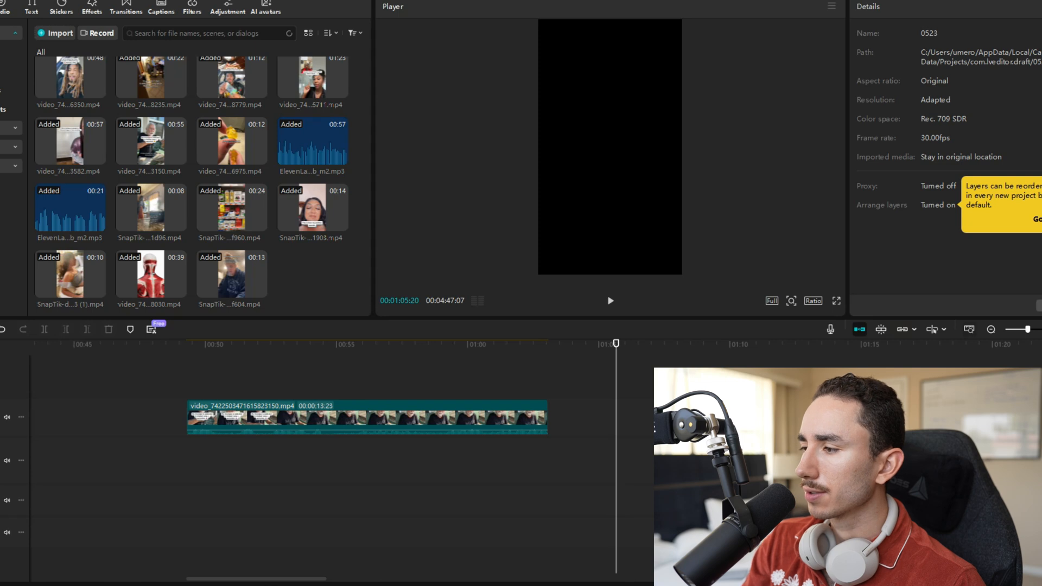
Review the unused clip of the man in the car, split it at 00:03:28:24 and delete the front part.
left_click(991, 329)
left_click(991, 329)
left_click(991, 329)
left_click_drag(274, 344, 640, 344)
key("space")
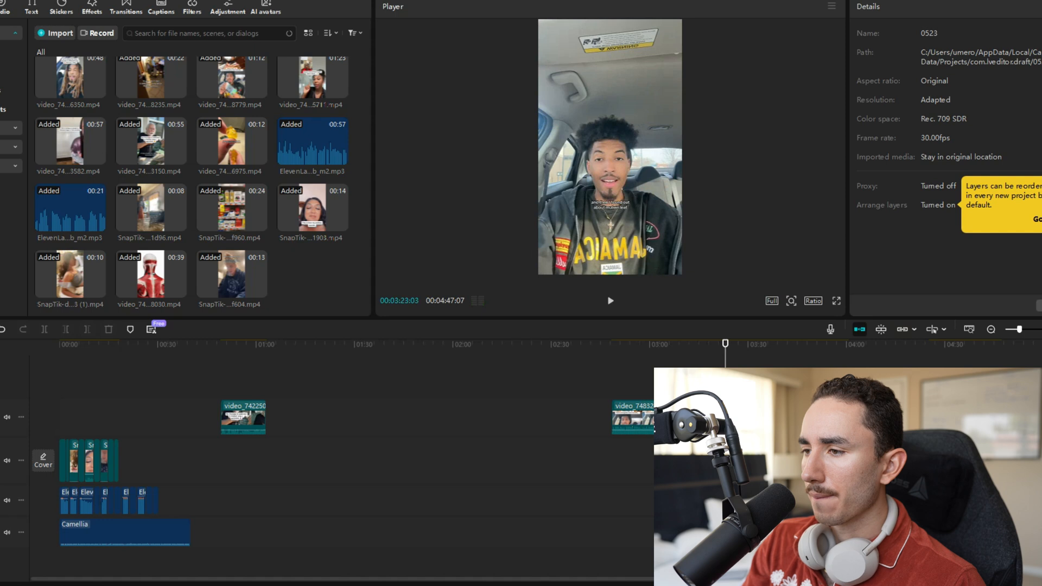
key("space")
left_click(1041, 329)
left_click(1041, 329)
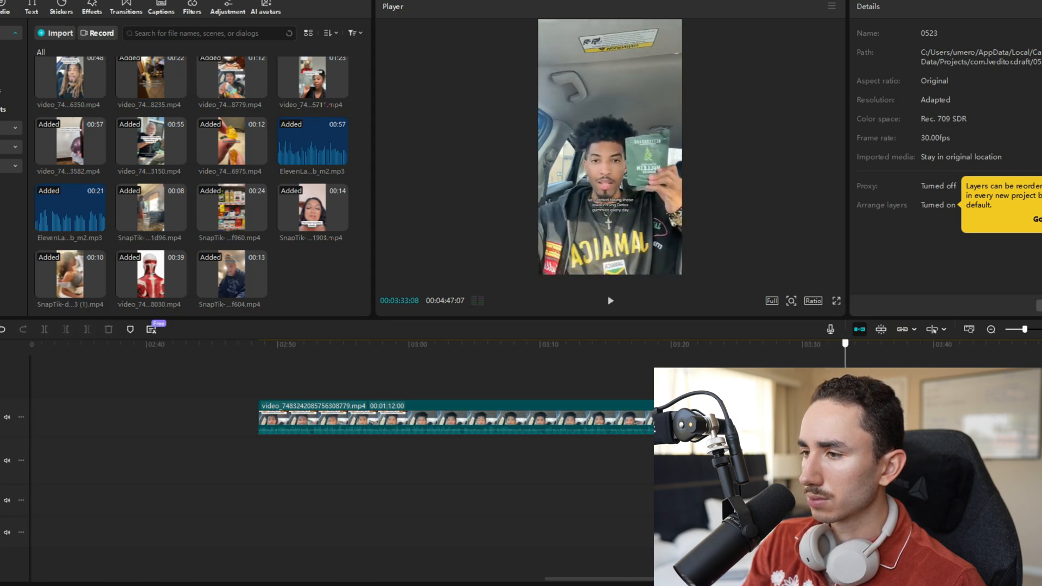
left_click_drag(845, 344, 808, 343)
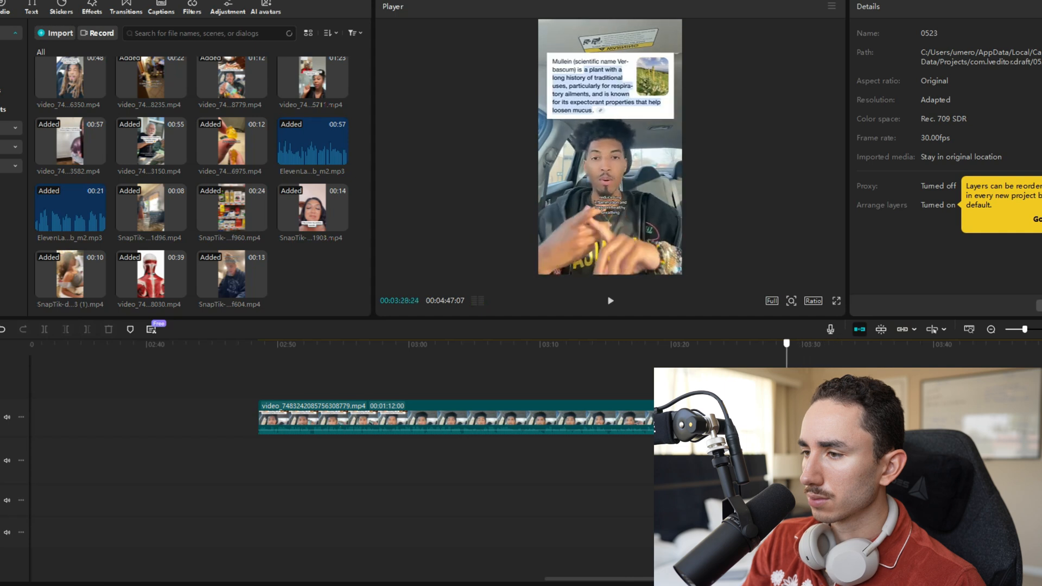
left_click(261, 424)
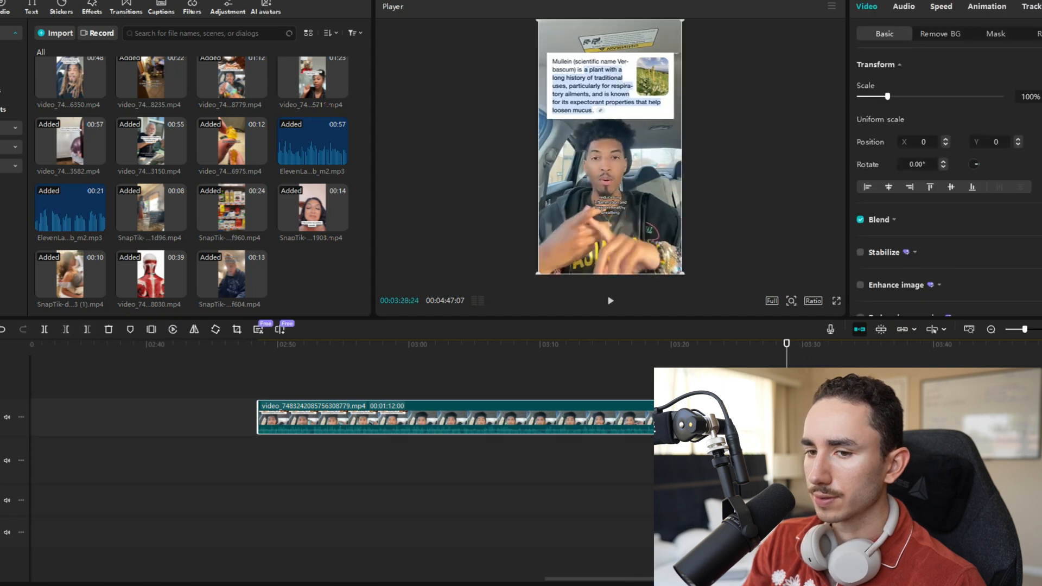
left_click_drag(324, 378, 399, 498)
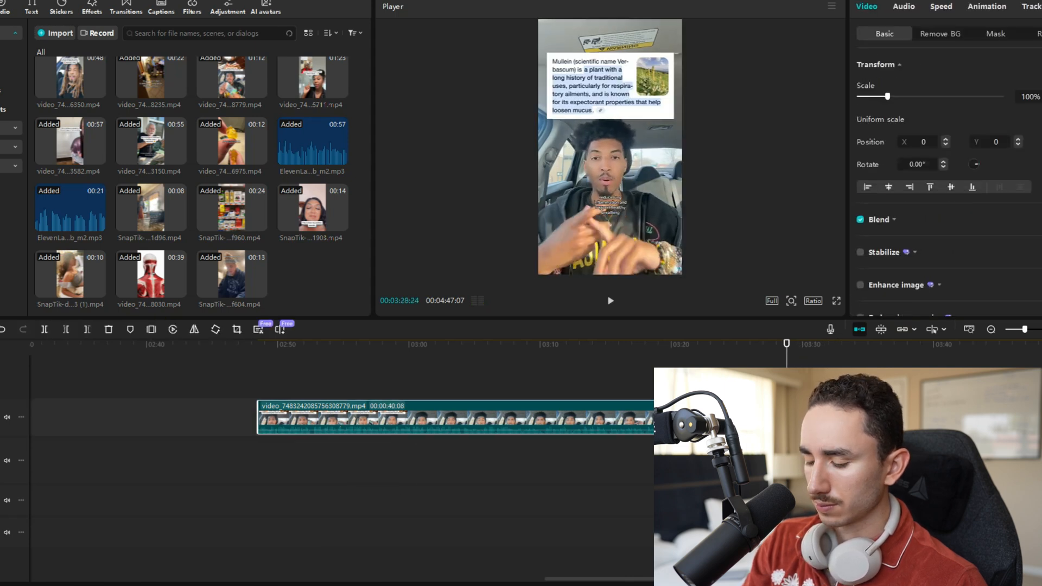
key("Delete")
Split the remaining car footage at about 00:03:38, 00:03:43 and 00:03:46, and delete everything after the last cut.
key("space")
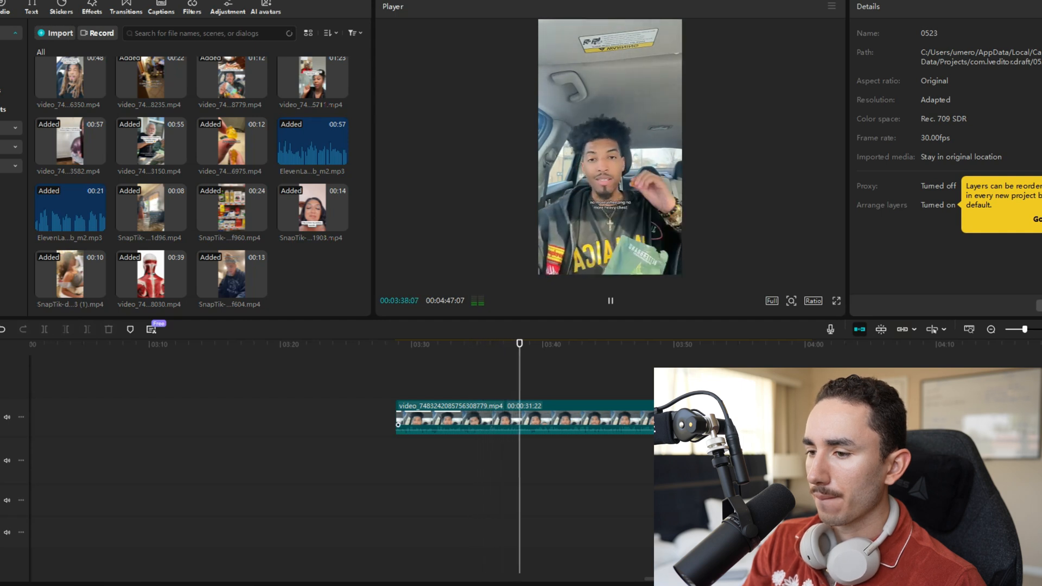
left_click(520, 418)
left_click(44, 329)
key("space")
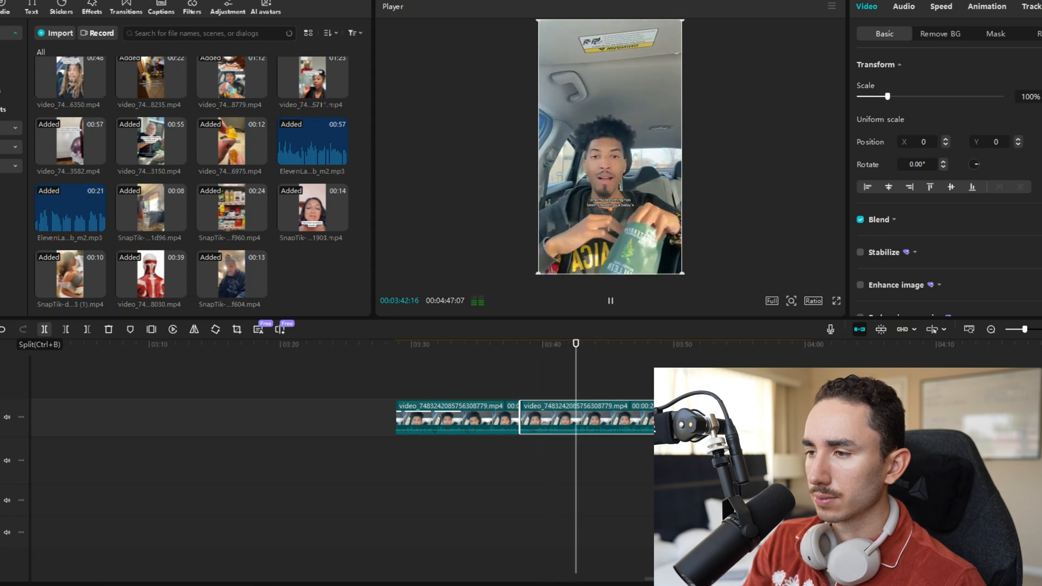
key("space")
left_click(45, 329)
key("space")
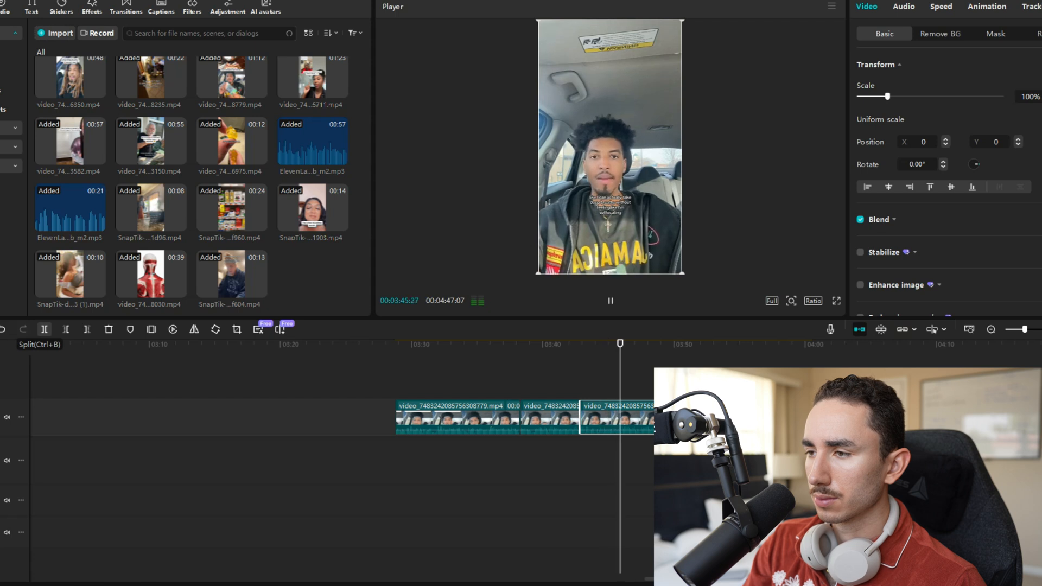
key("space")
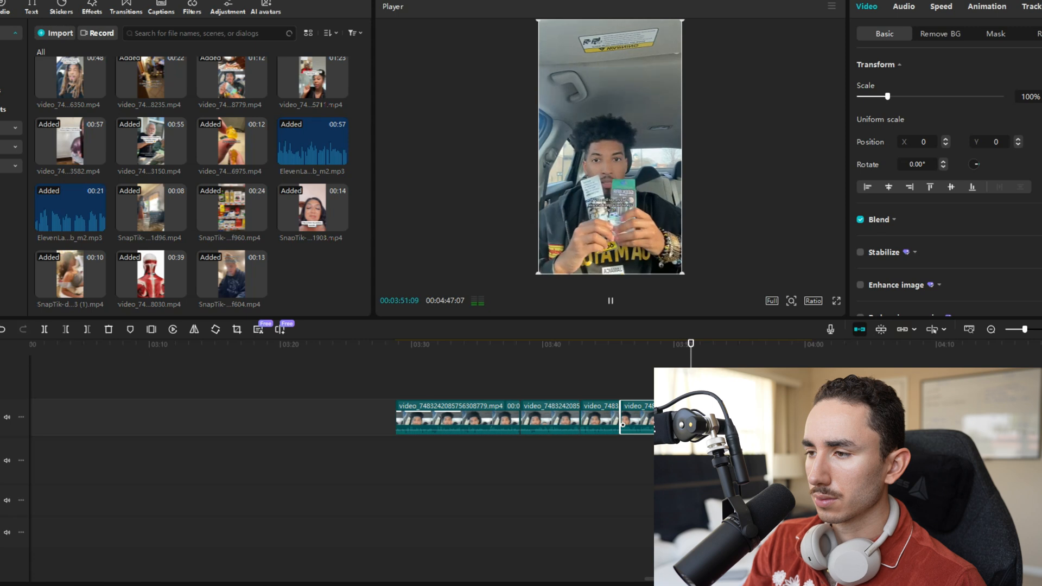
key("Delete")
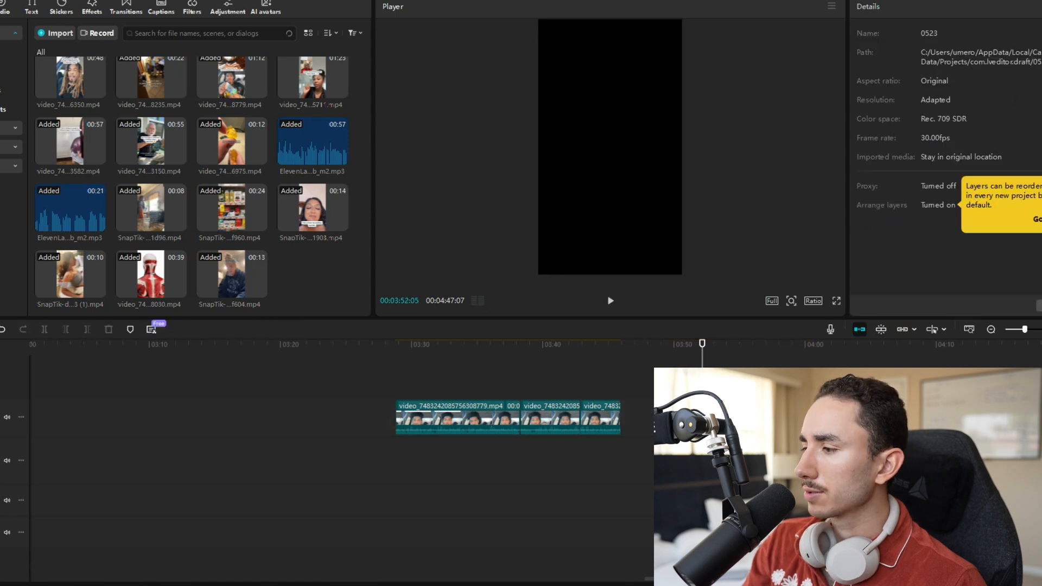
Cut the grey-haired man's clip at 00:04:41:17, keep only its closing part and place that closer behind the car footage.
left_click(991, 330)
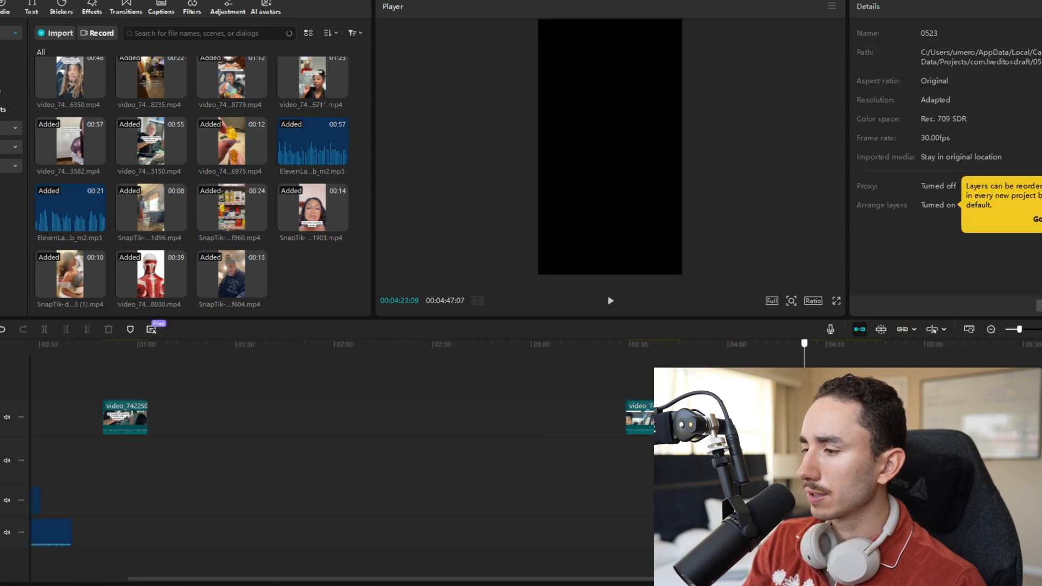
key("space")
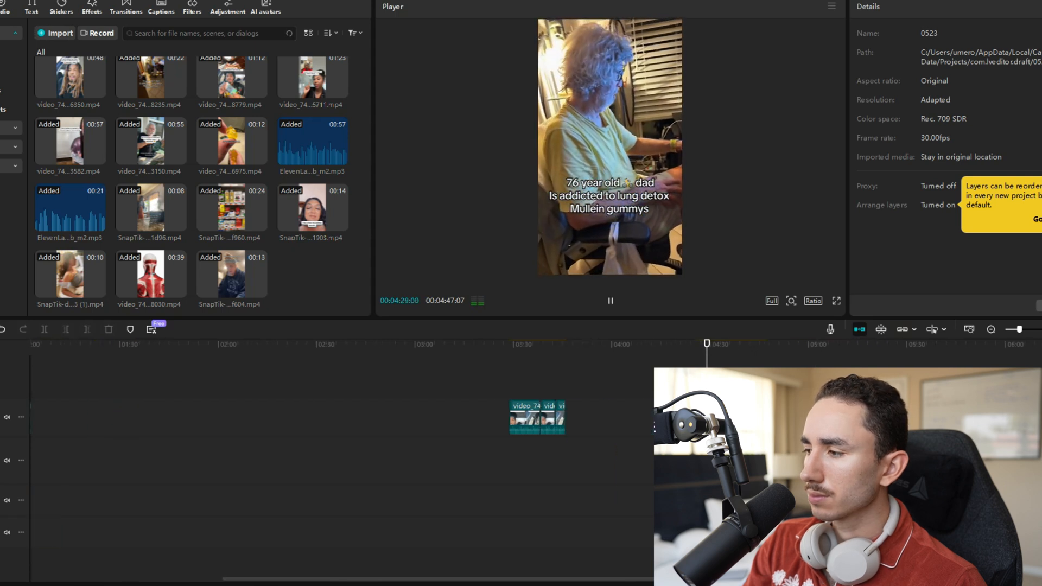
left_click(1037, 329)
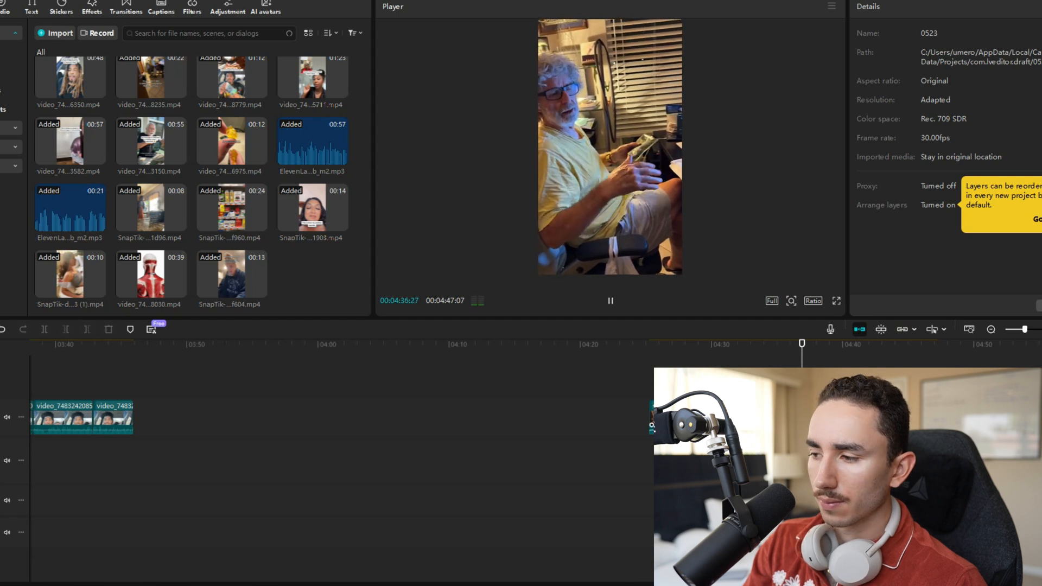
left_click(803, 418)
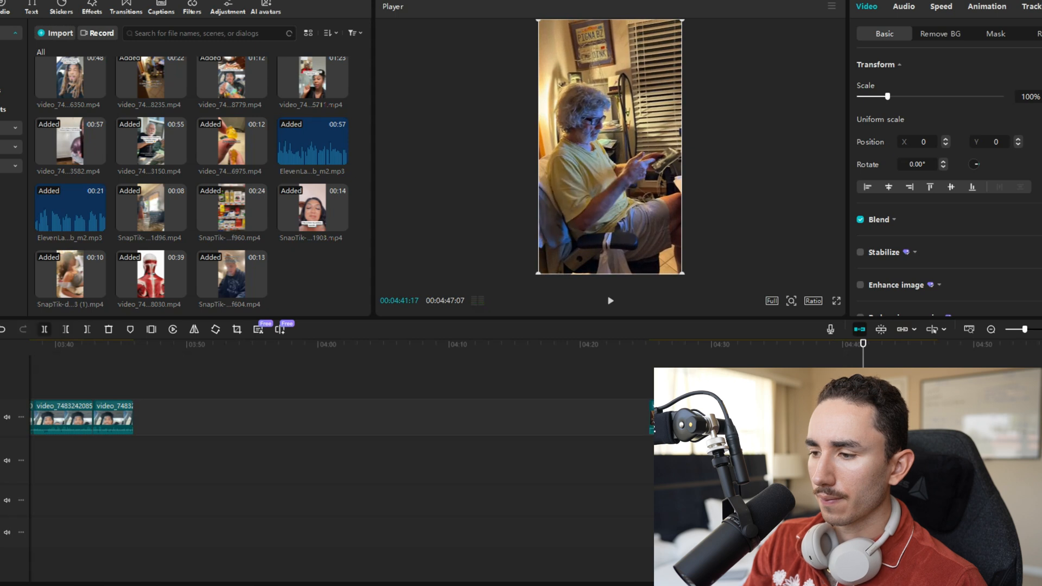
key("Delete")
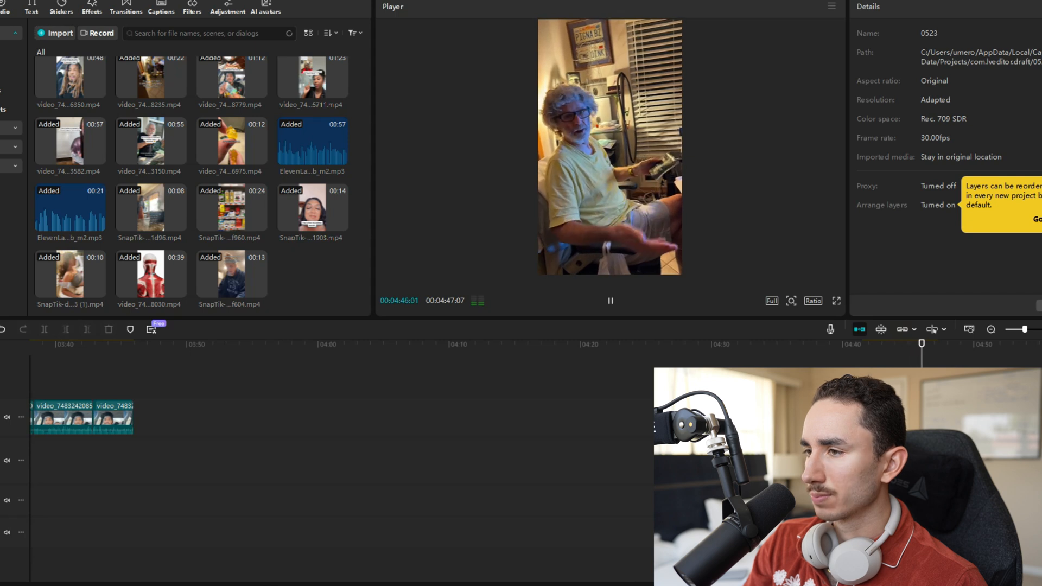
key("ctrl+z")
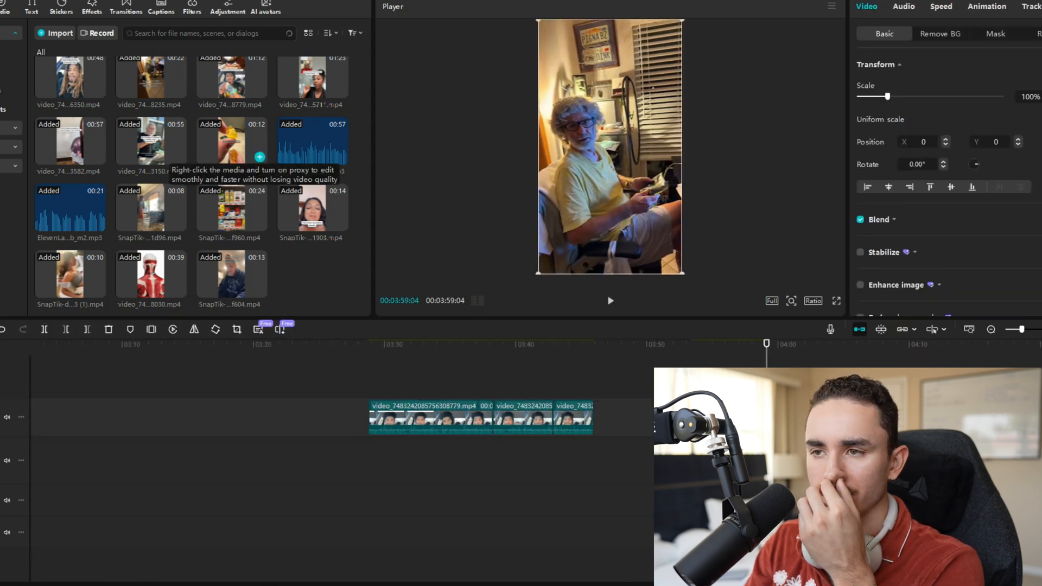
Add the unused 01:23 media clip to the timeline behind the grey-haired man's clip and preview its red hoodie section.
scroll(228, 158, "up", 1)
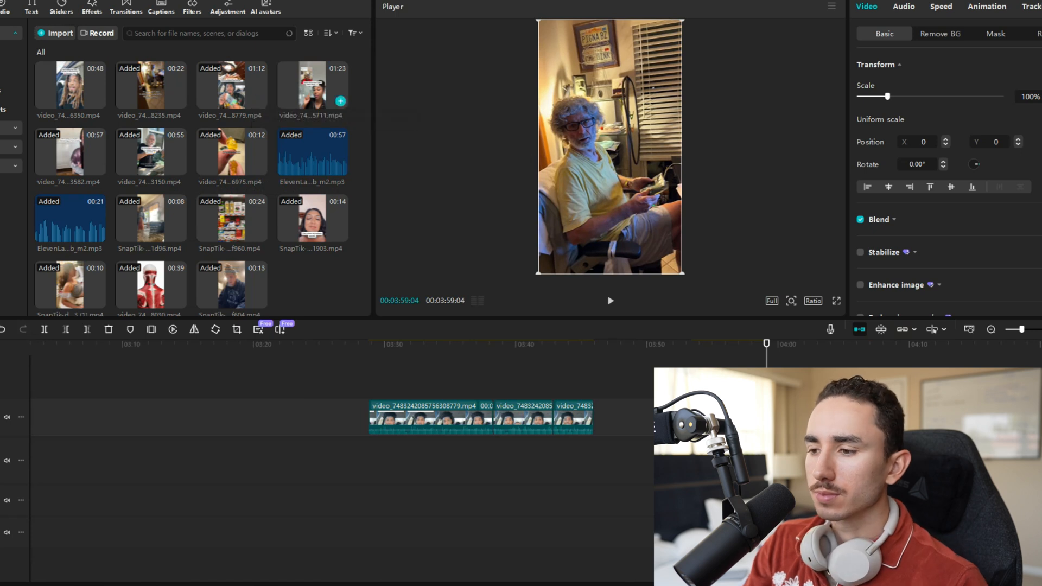
left_click(340, 101)
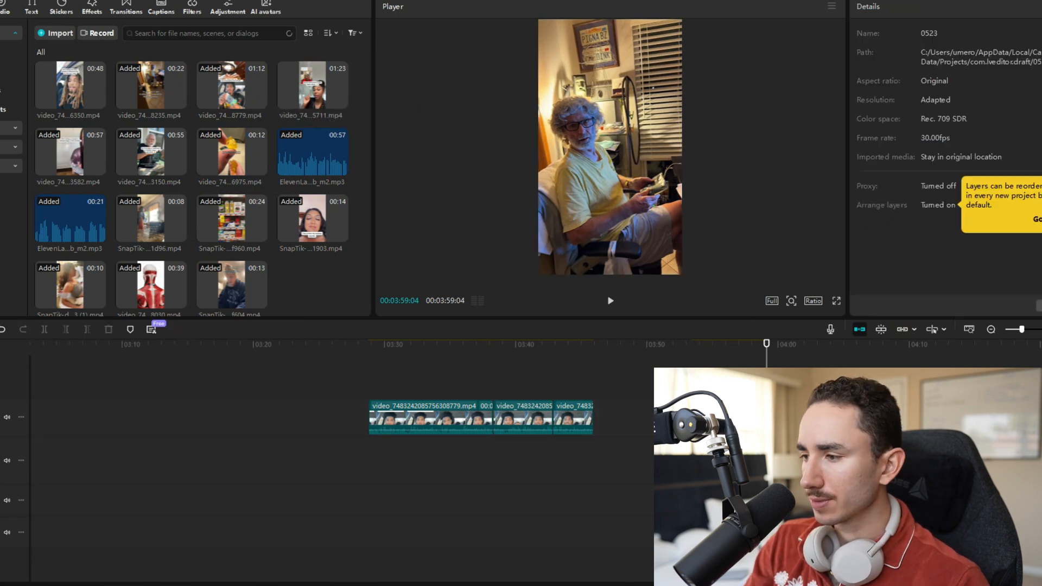
left_click_drag(767, 344, 473, 344)
key("space")
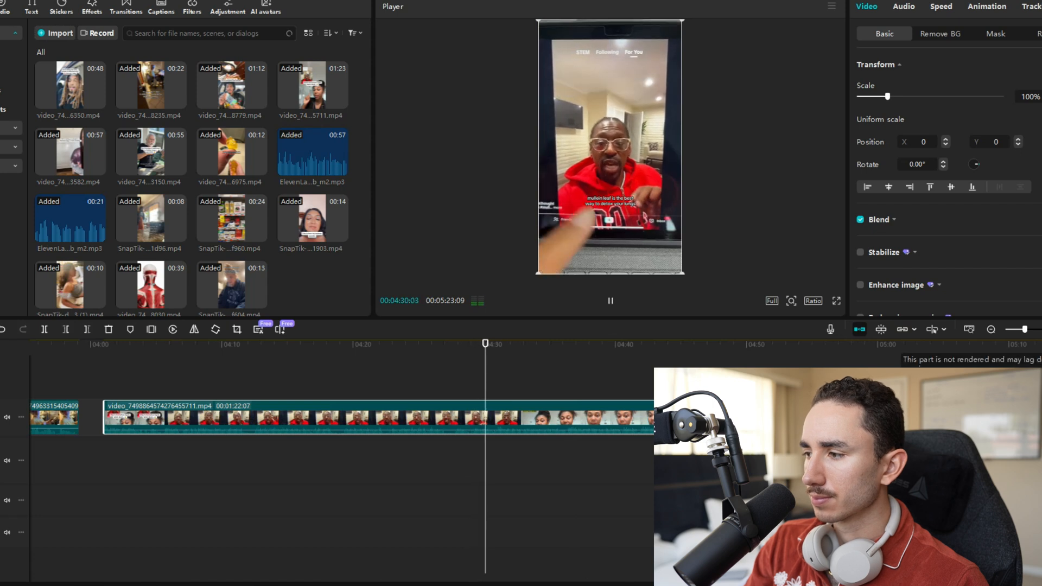
left_click(991, 329)
key("space")
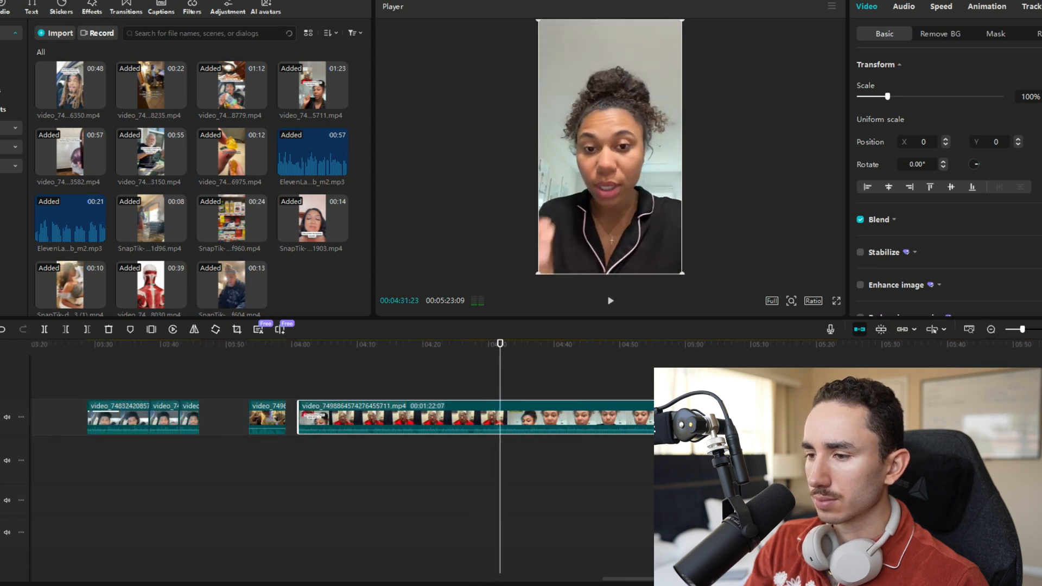
left_click_drag(499, 344, 449, 344)
key("space")
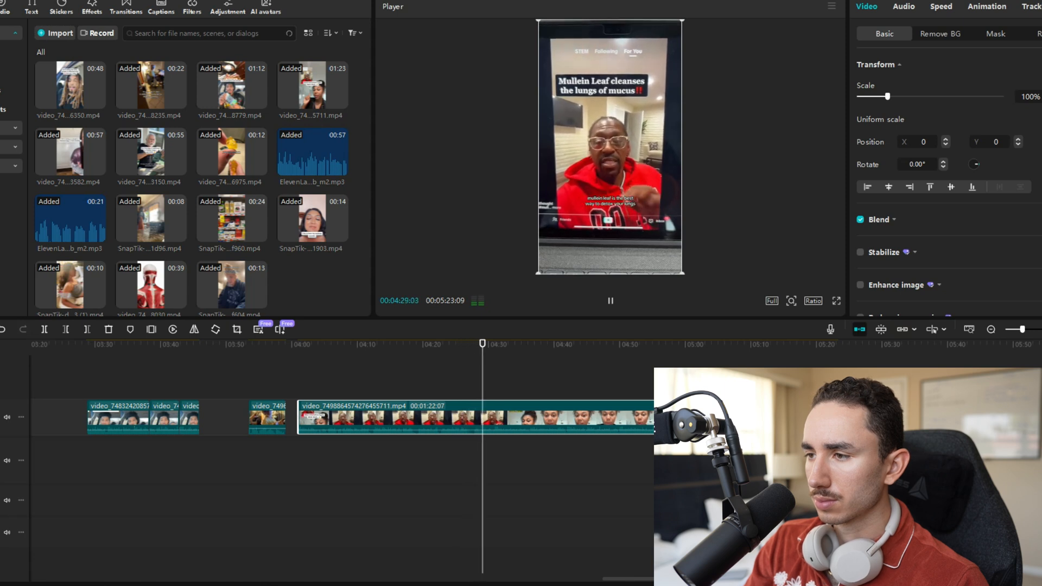
key("space")
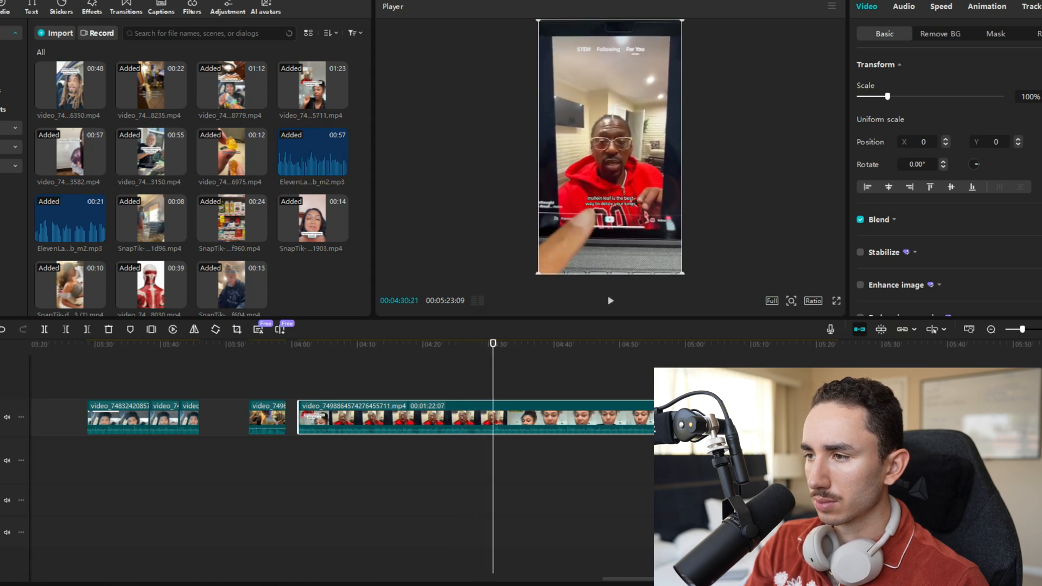
Locate the start of the red hoodie man's mullein leaf line, split the clip at 00:04:27:10 and delete the part before it.
left_click(1041, 329)
left_click(1041, 329)
left_click(1041, 330)
key("space")
key("space")
left_click_drag(514, 344, 316, 344)
key("space")
key("space")
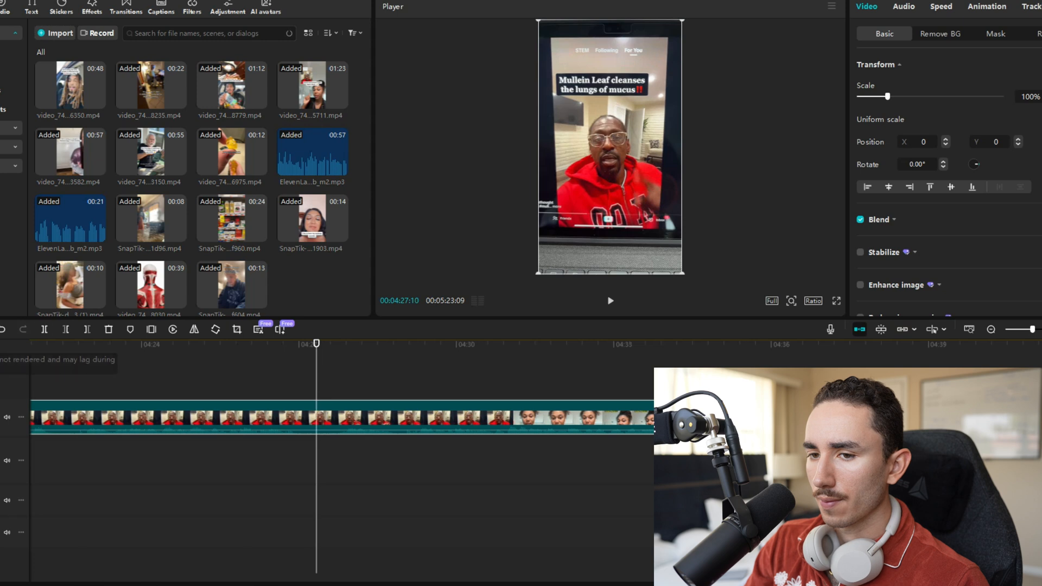
left_click(44, 330)
left_click(313, 425)
key("Delete")
Split the clip at 00:04:30:27, where the red hoodie man's line ends, to isolate a 00:00:03:17 piece.
key("space")
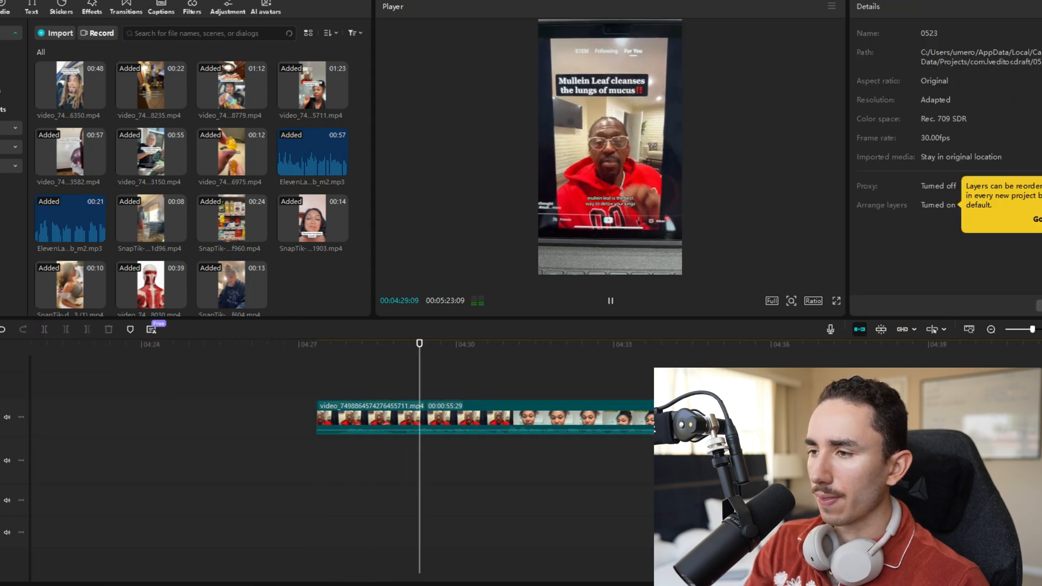
key("space")
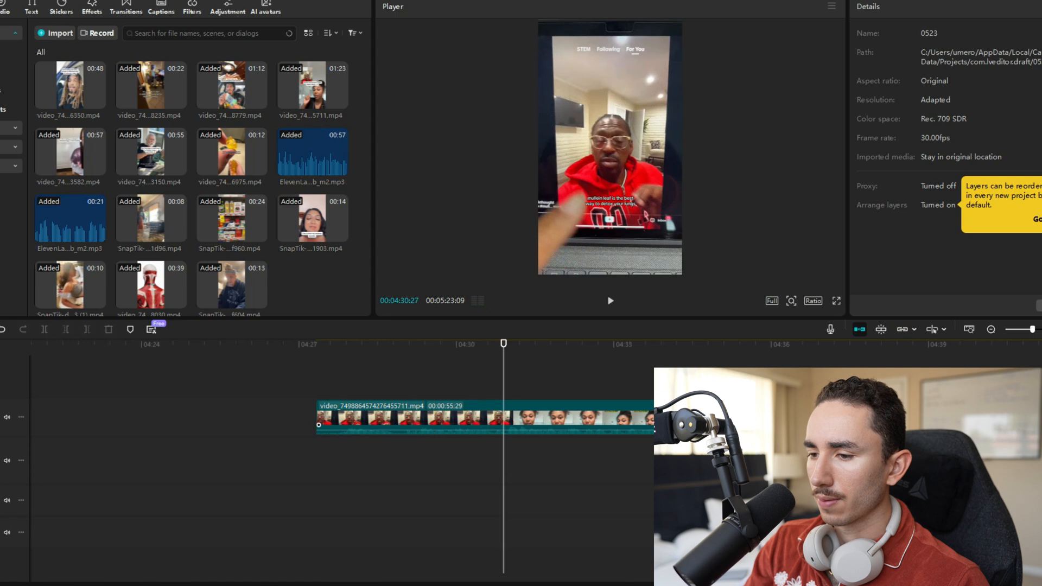
left_click(318, 425)
key("ctrl+b")
key("space")
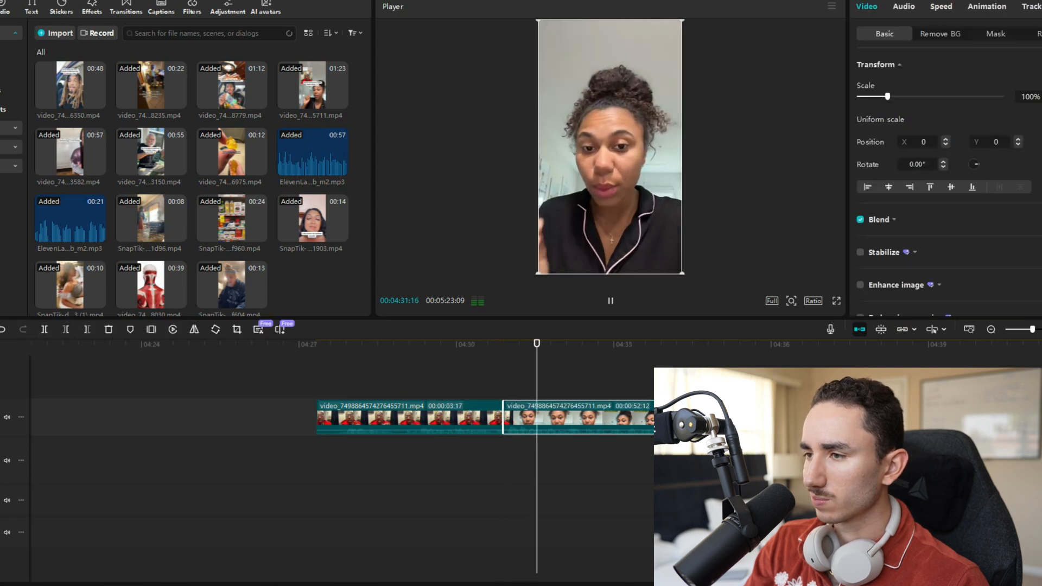
Review and delete the woman's remaining footage, and move the red hoodie piece between the car footage and the grey-haired man's clip.
left_click(992, 329)
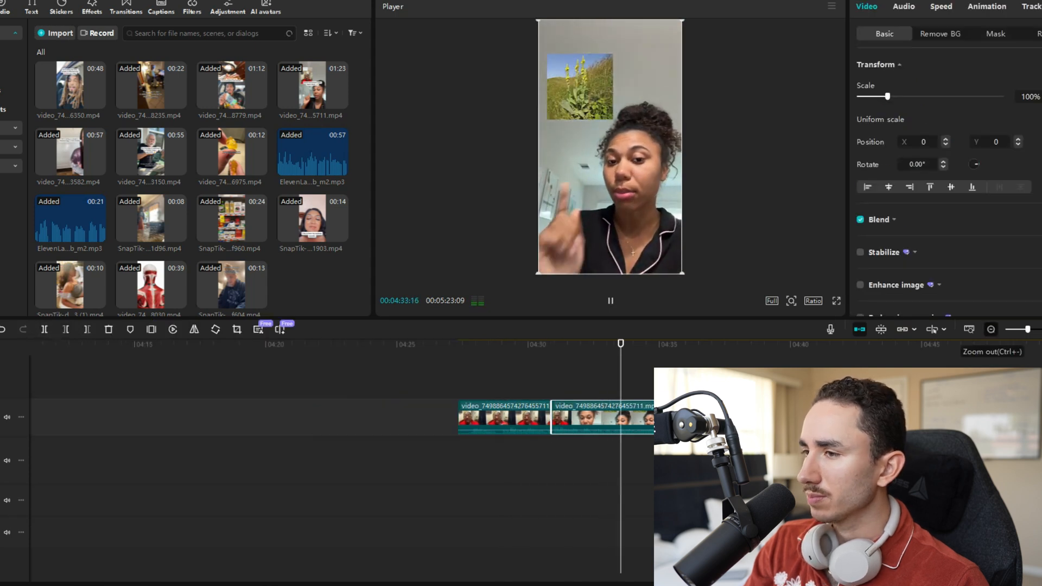
left_click(991, 329)
key("space")
left_click_drag(632, 343, 792, 344)
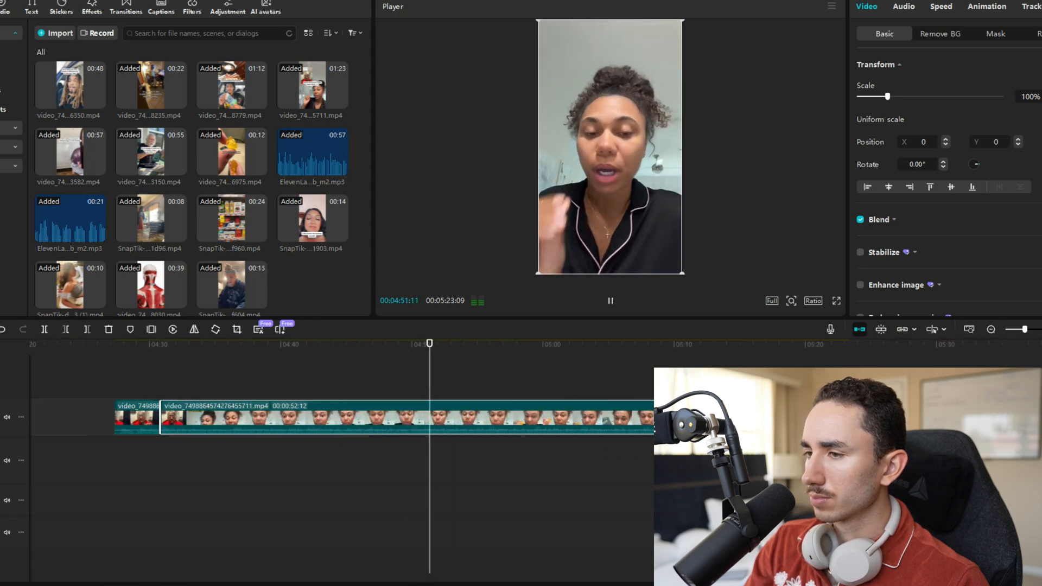
left_click_drag(445, 344, 588, 344)
key("space")
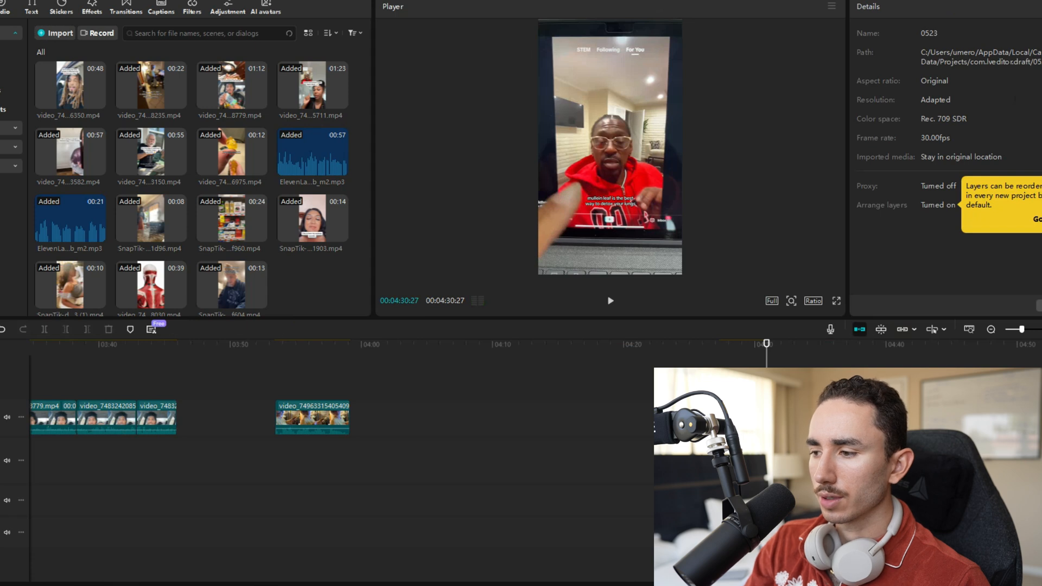
left_click_drag(743, 417, 218, 413)
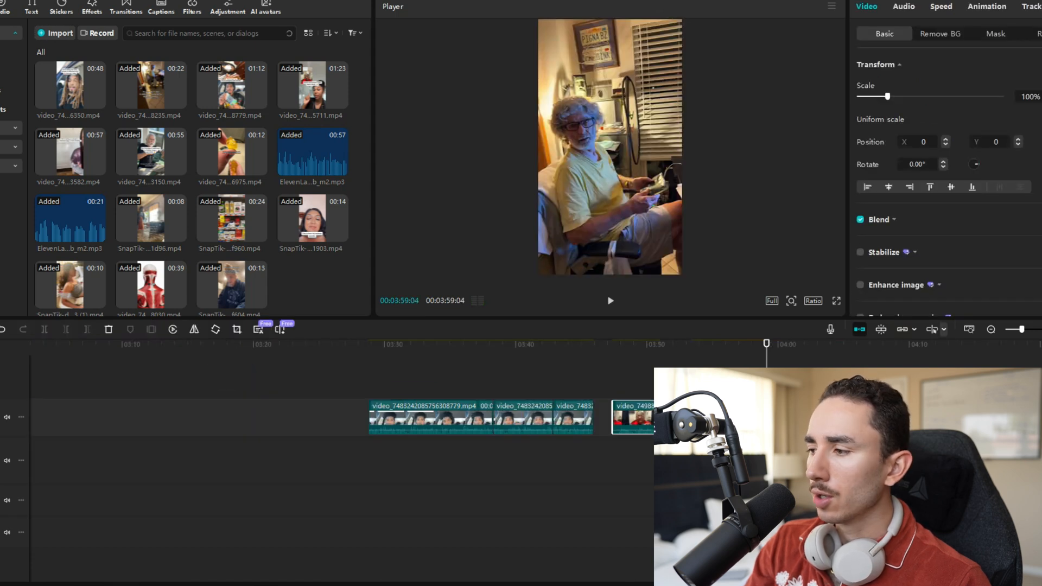
Play the ad from the start to 00:00:19:00 and place the grey-haired man's clip directly after the last clip on the main track.
left_click(991, 329)
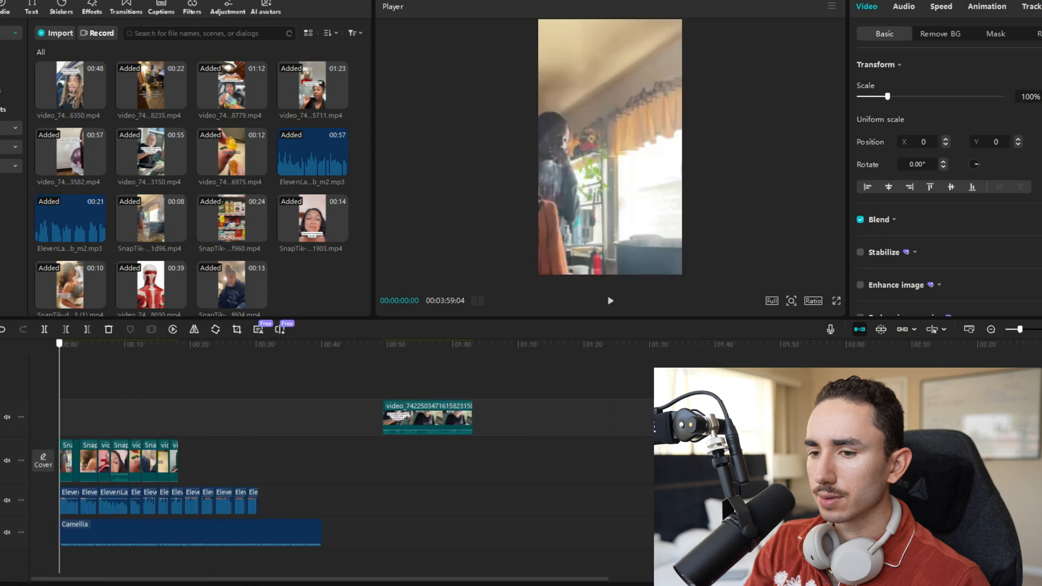
key("space")
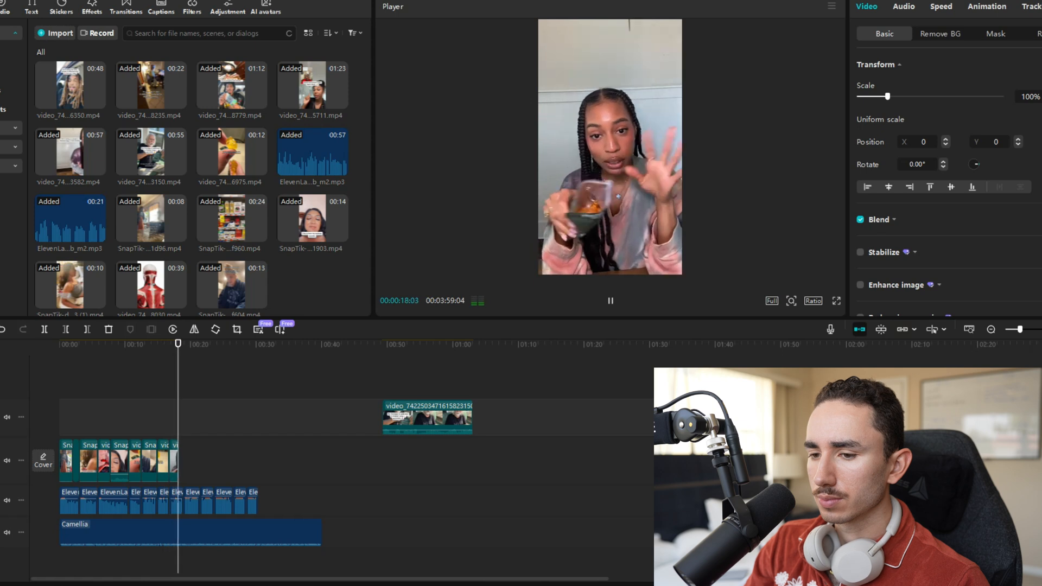
key("space")
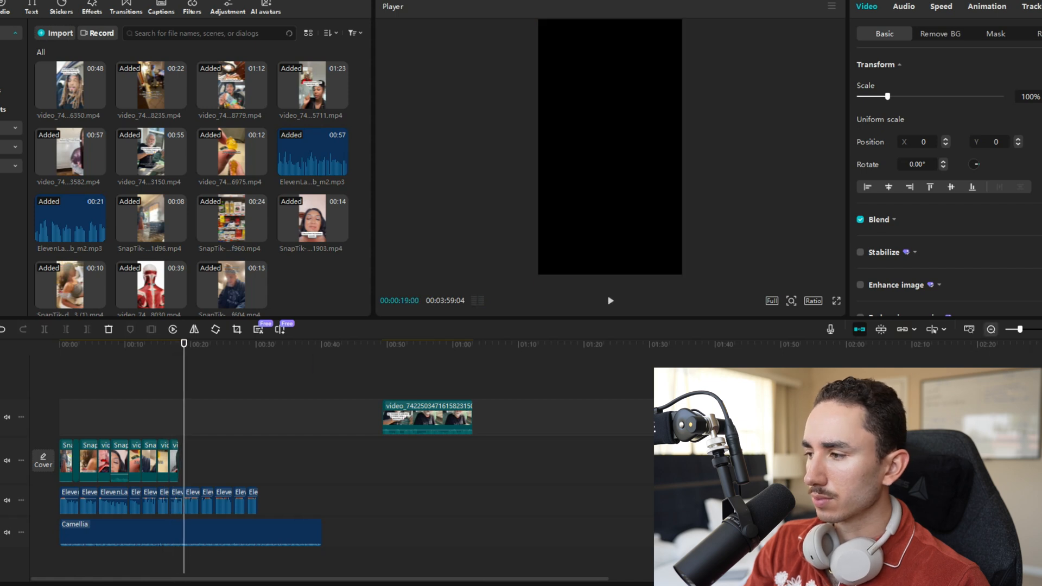
left_click(991, 330)
left_click_drag(151, 152, 128, 461)
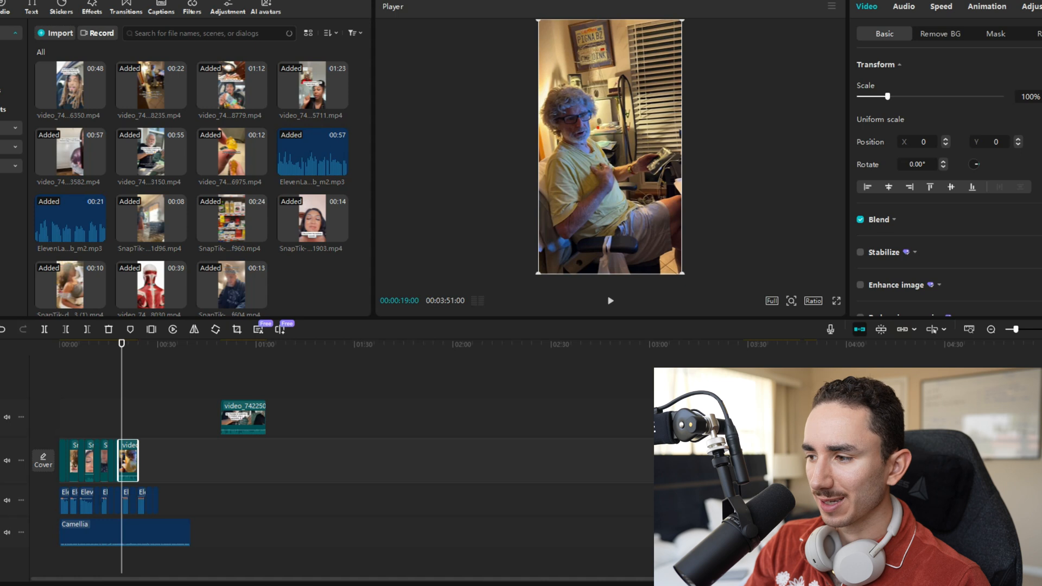
Insert the red hoodie piece directly before the grey-haired man's clip on the main track and play from 00:00:15:07 to 00:00:18:04.
left_click_drag(811, 418, 125, 461)
left_click_drag(121, 344, 109, 344)
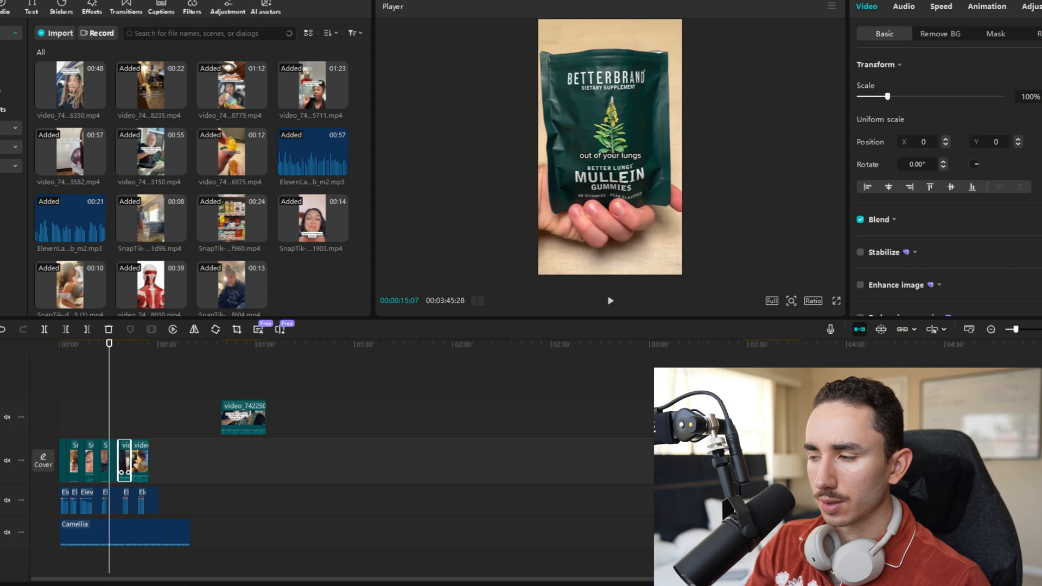
scroll(109, 413, "up", 2)
scroll(110, 412, "up", 1)
key("space")
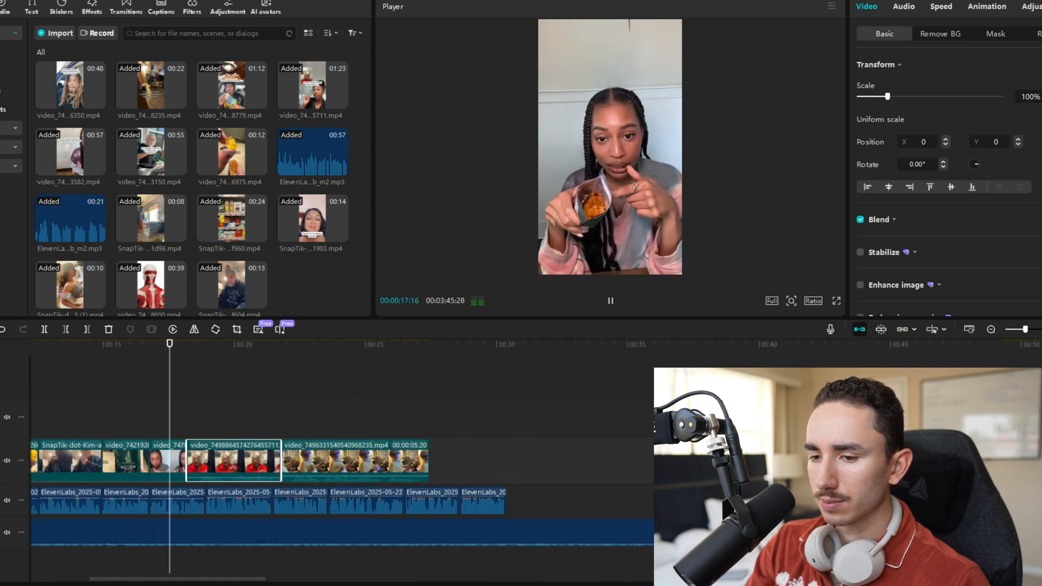
key("space")
Extend the braided-hair woman's clip to 00:00:02:04 and shorten the red hoodie clip to 00:00:03:00 from its start, then check the playback.
left_click(1040, 330)
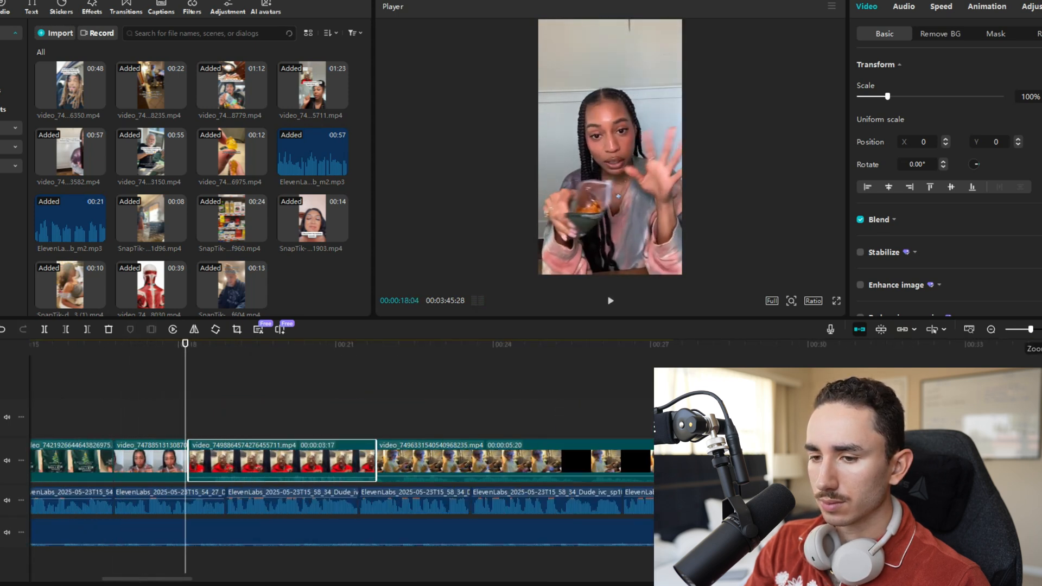
left_click(1041, 329)
left_click(163, 461)
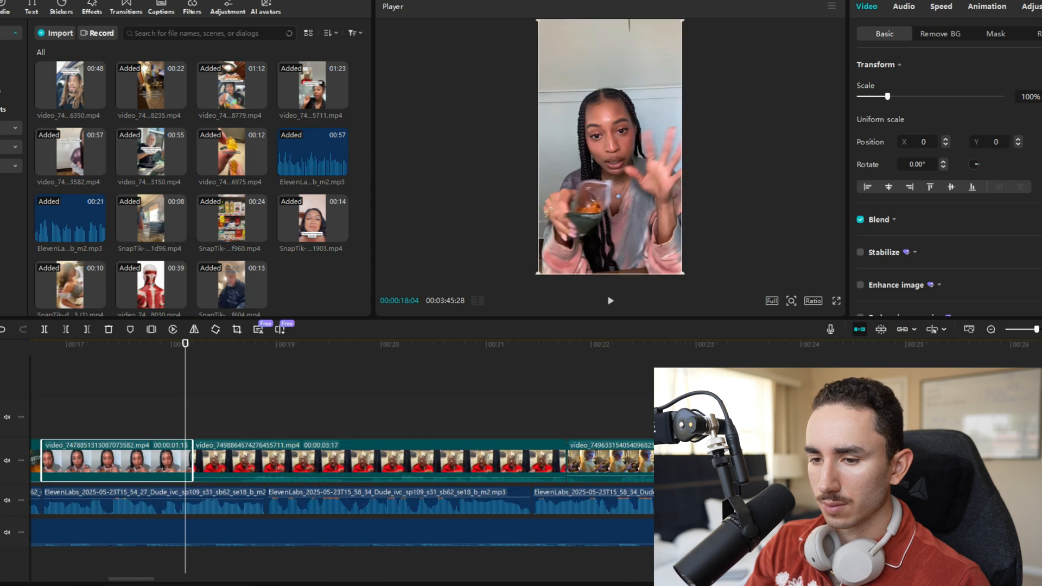
left_click_drag(192, 461, 326, 462)
key("space")
key("space")
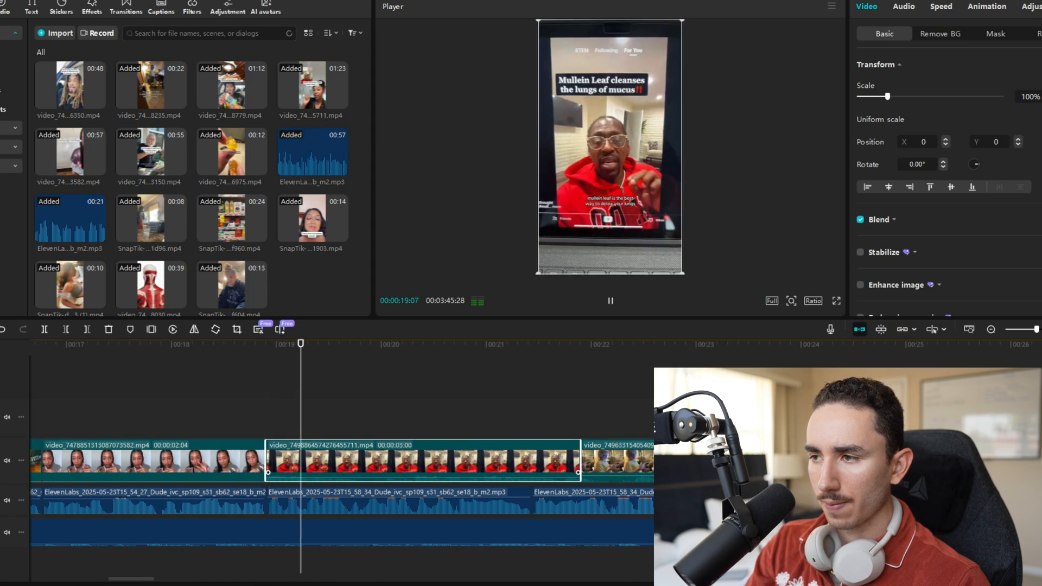
Mute the voiceover segment beneath the red hoodie clip and play that section to check the clip's own audio.
left_click_drag(345, 497, 345, 517)
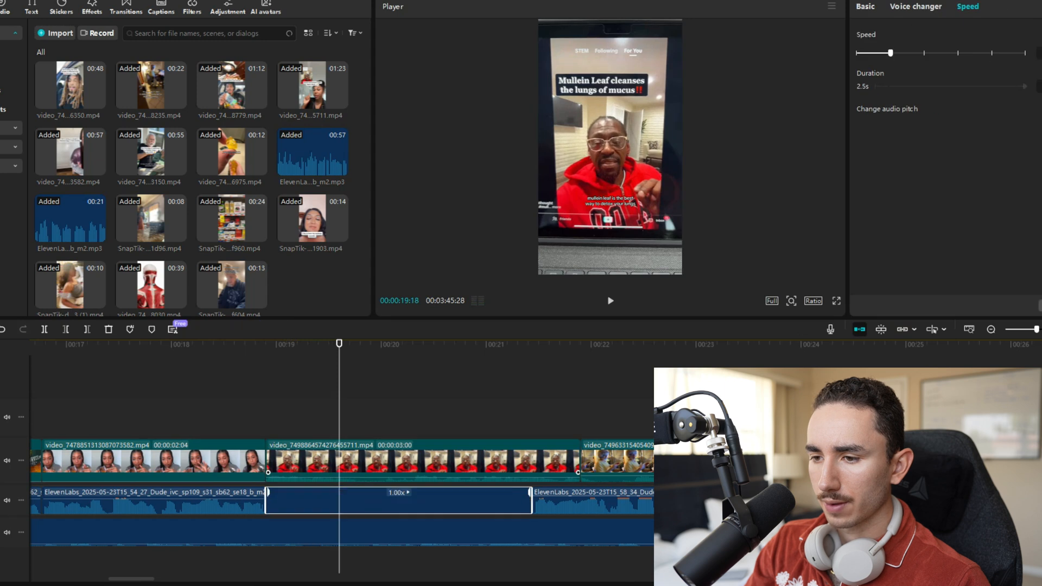
left_click(244, 344)
key("space")
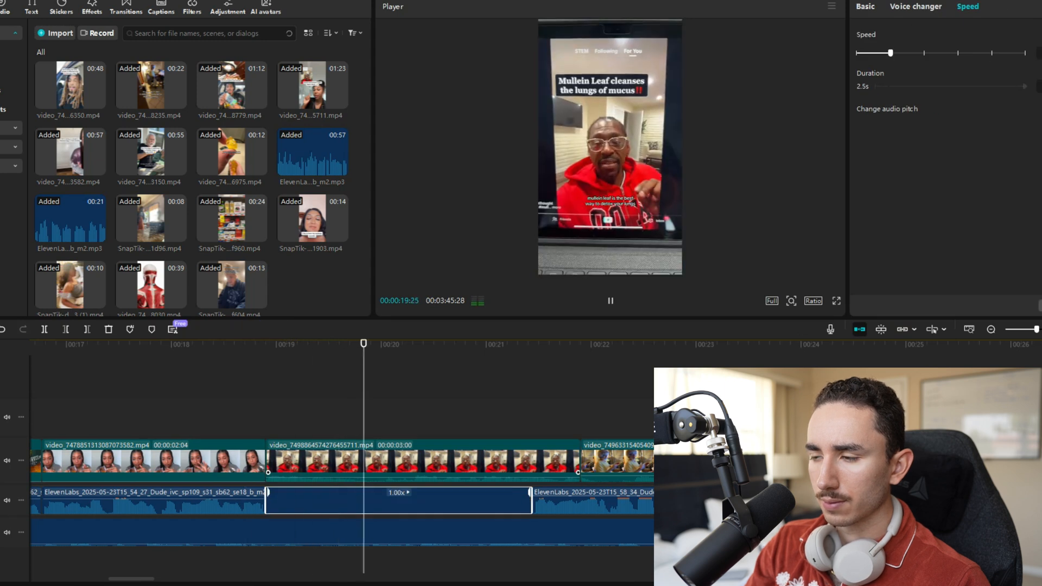
key("space")
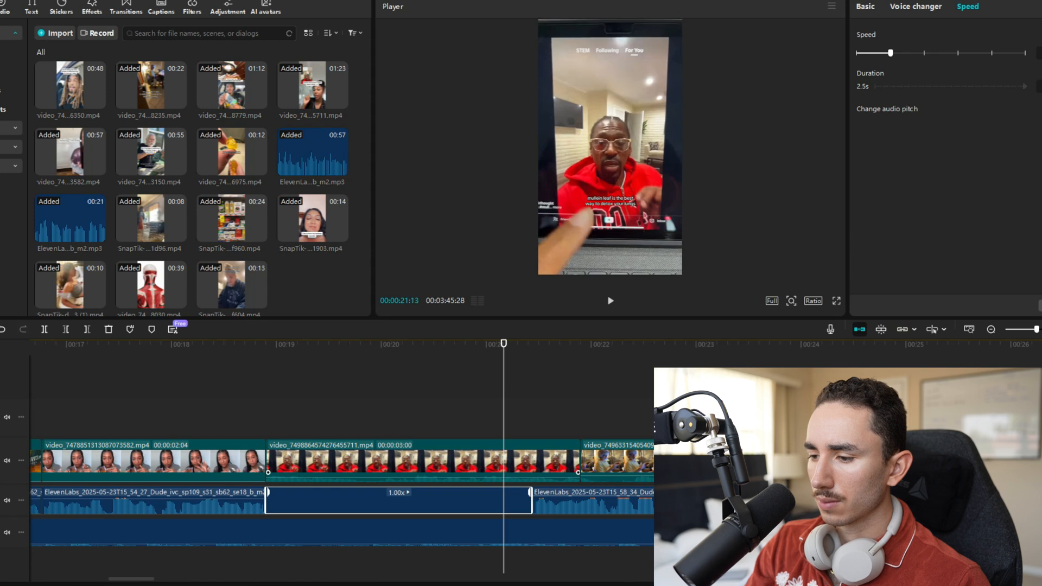
Shift the voiceover segments after the muted one out from under the red hoodie and grey-haired man's clips, checking playback.
left_click(538, 502)
key("space")
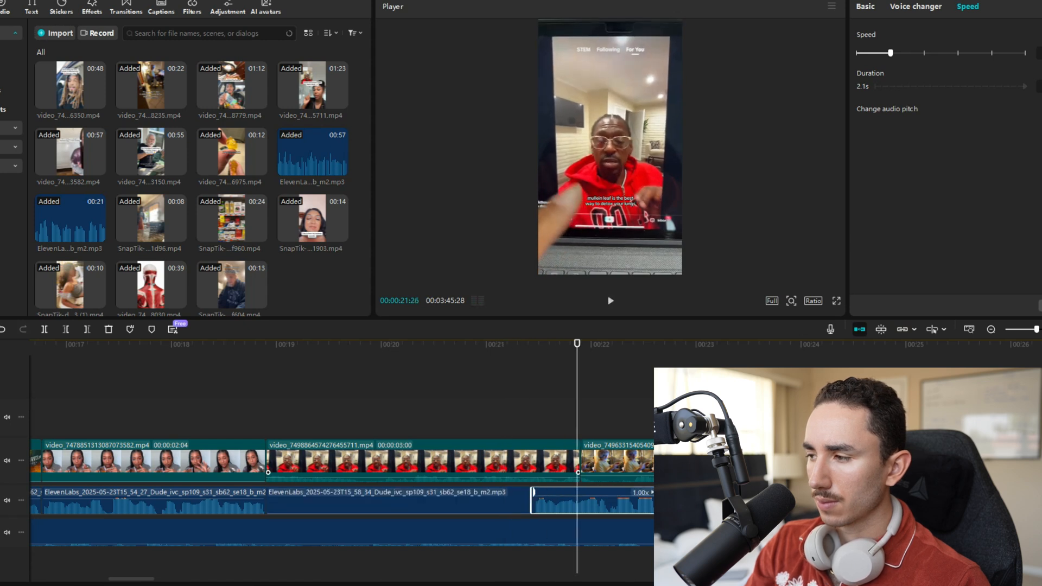
left_click(991, 329)
left_click_drag(890, 506, 659, 505)
left_click_drag(556, 495, 580, 495)
left_click_drag(577, 344, 480, 344)
key("space")
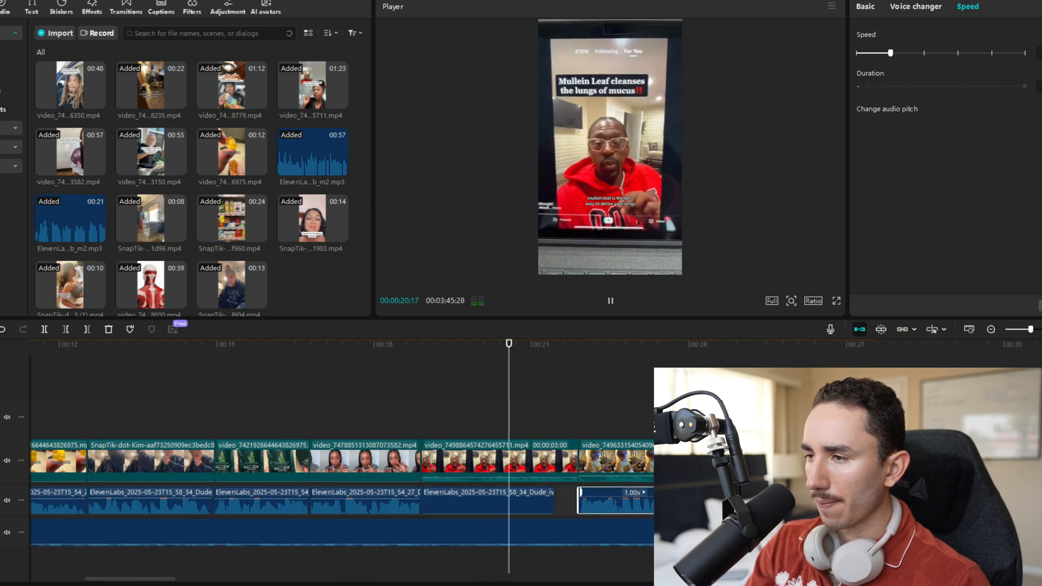
key("space")
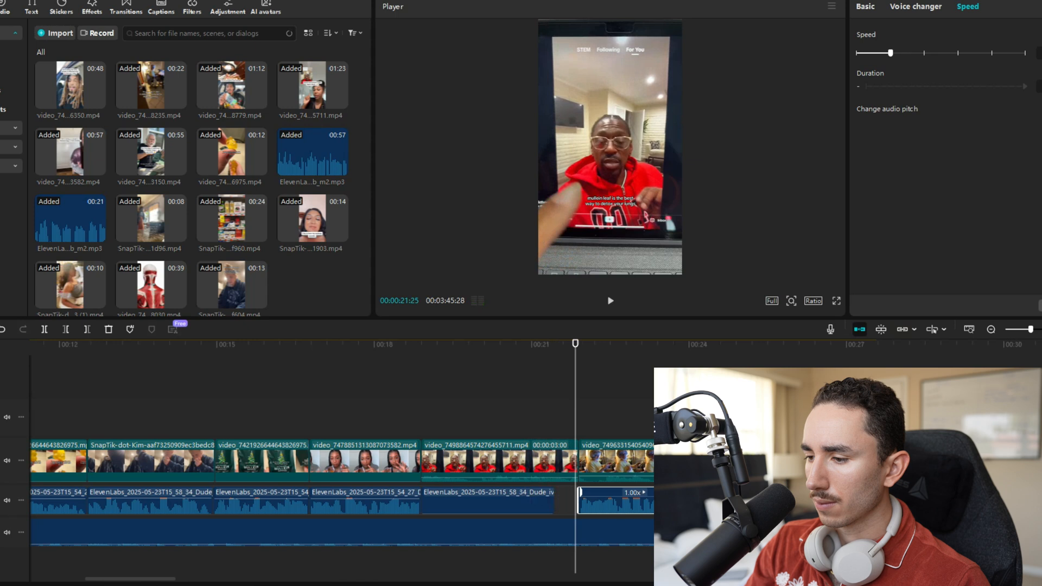
key("space")
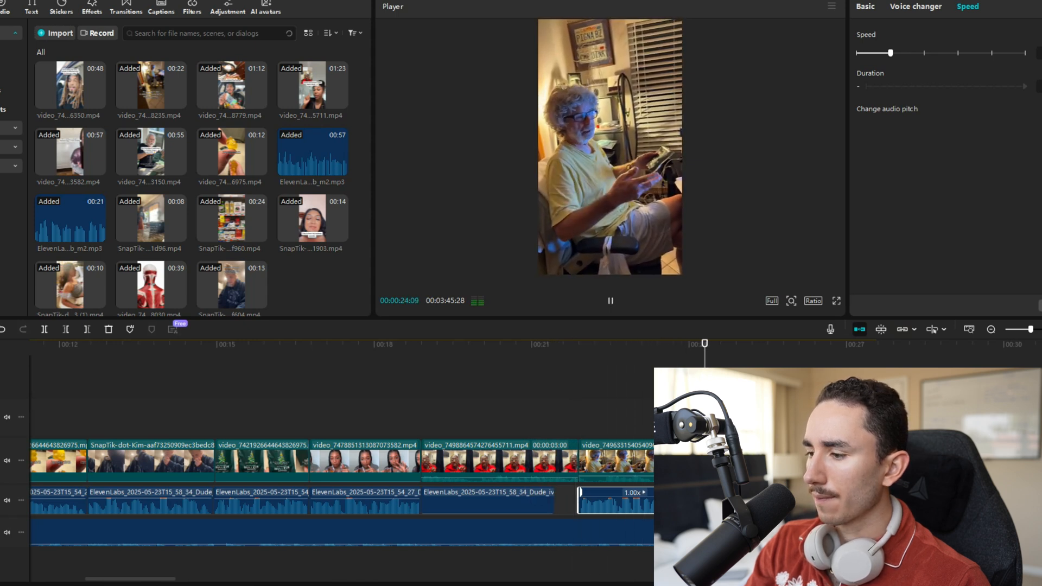
key("Delete")
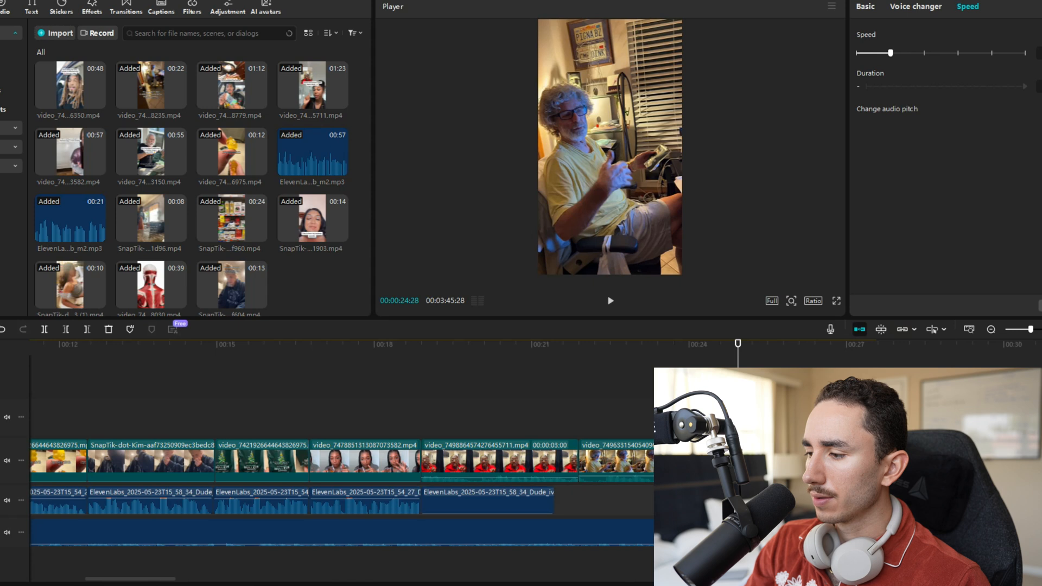
Trim the start of the grey-haired man's clip slightly, split it at 00:00:26:23 and delete the part after the split.
left_click_drag(669, 344, 525, 343)
key("space")
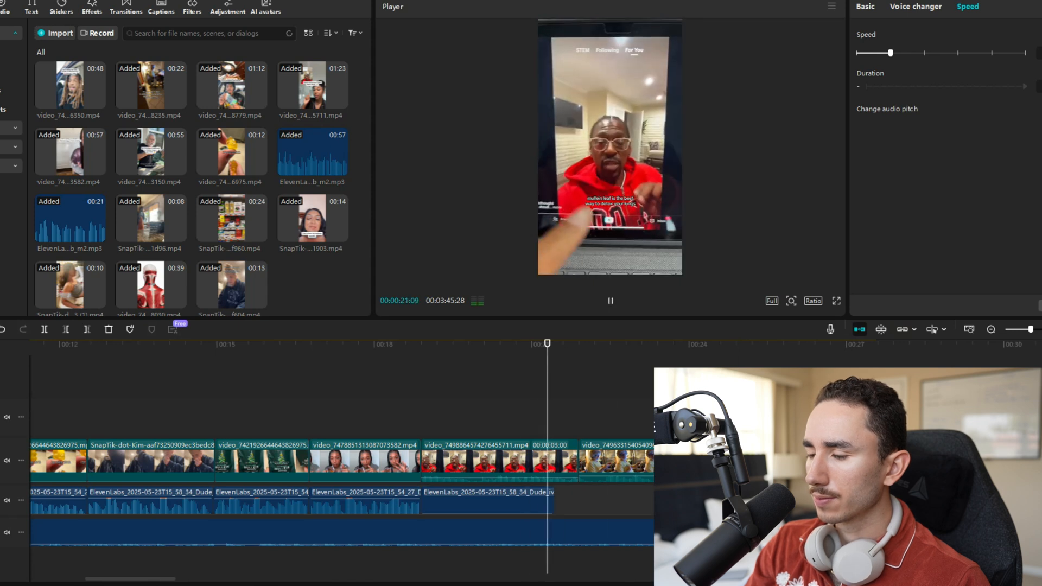
key("space")
key("space")
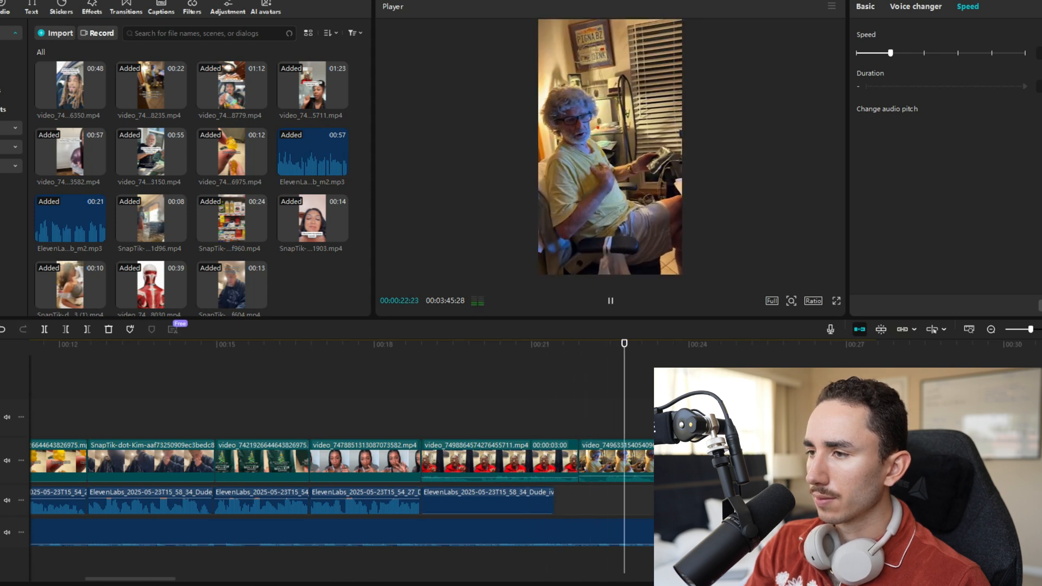
left_click(581, 473)
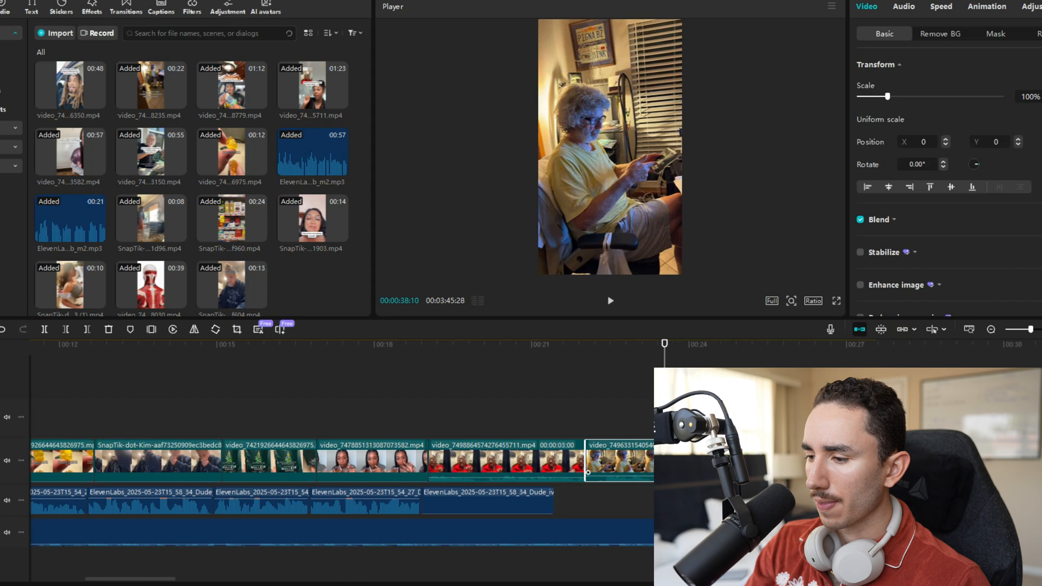
left_click(561, 391)
key("space")
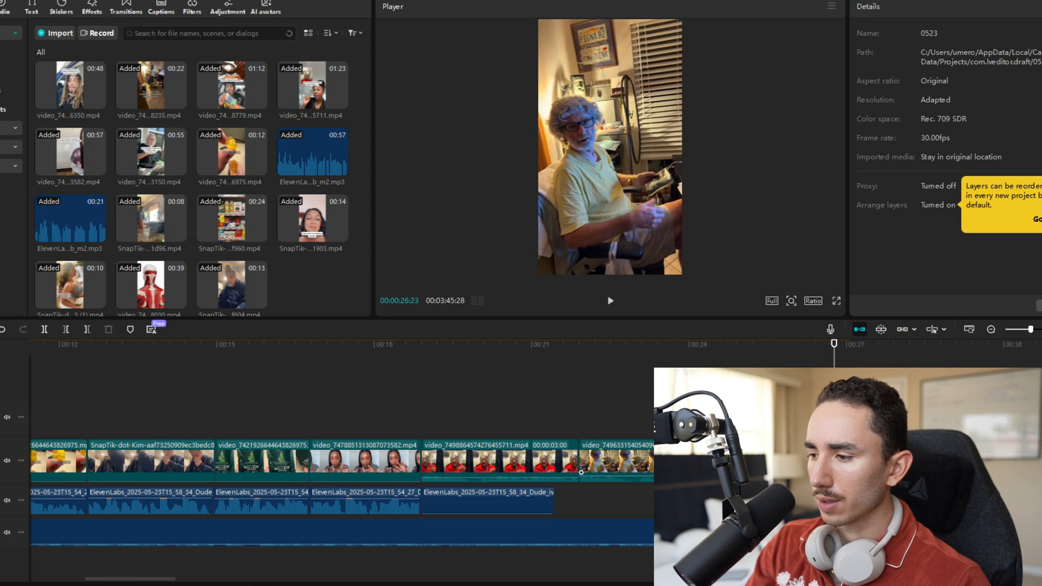
left_click(580, 472)
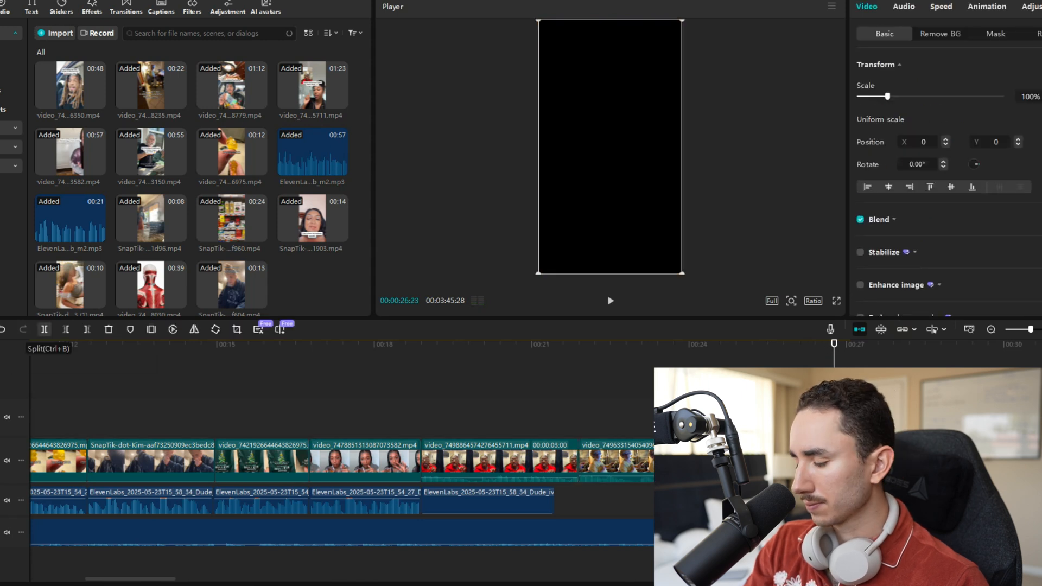
left_click(44, 329)
Place the 00:00:13:23 clip of the white-haired grandpa after the grey-haired man's clip and move the remaining voiceover segments towards its end.
left_click(991, 330)
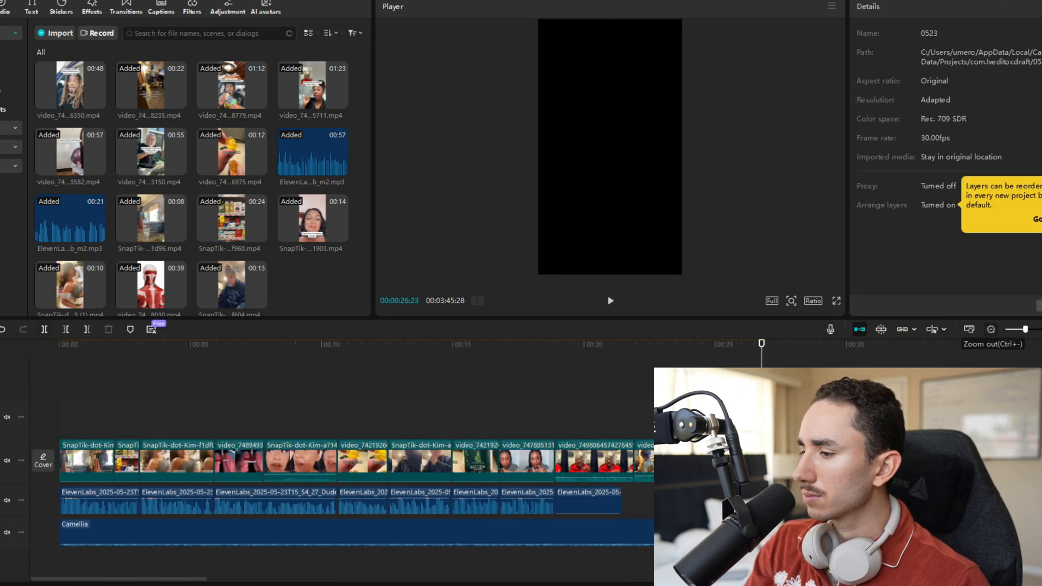
left_click(992, 329)
left_click_drag(782, 461, 486, 461)
left_click_drag(554, 507, 584, 502)
Play the grandpa clip, split it at 00:00:35:12 and review the second piece up to 00:00:39:18.
key("space")
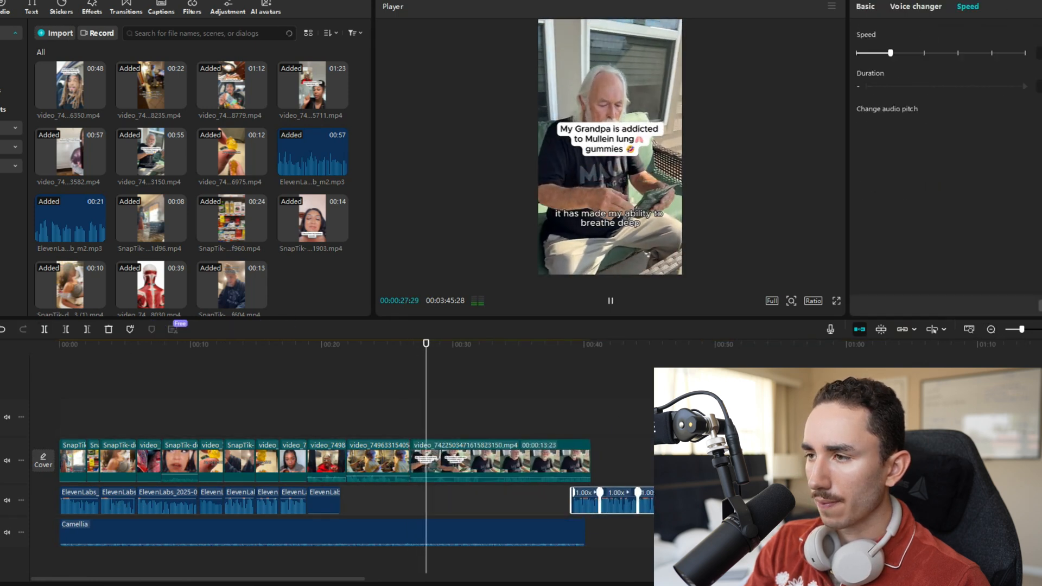
key("ctrl+equal")
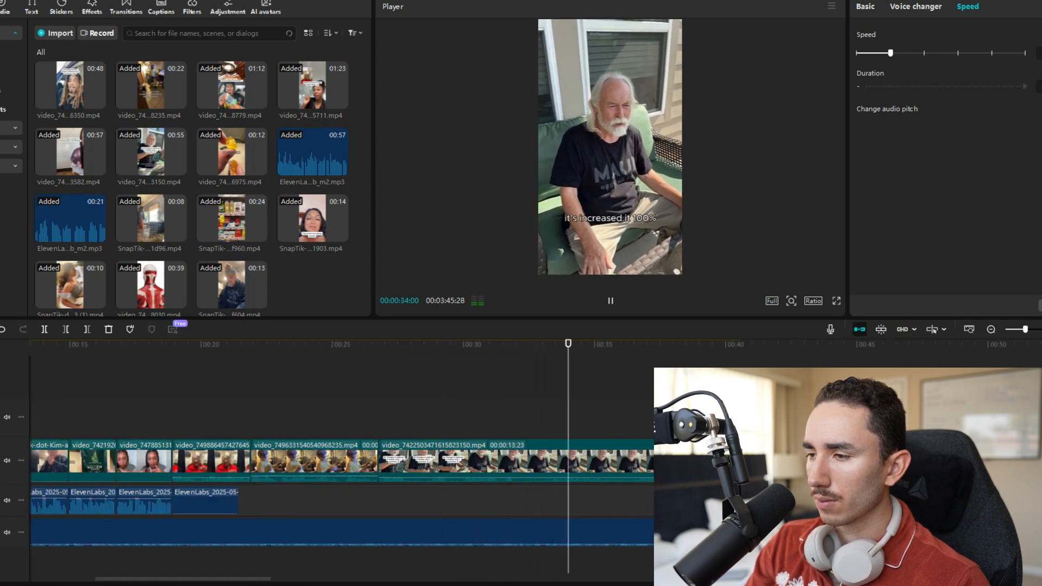
key("space")
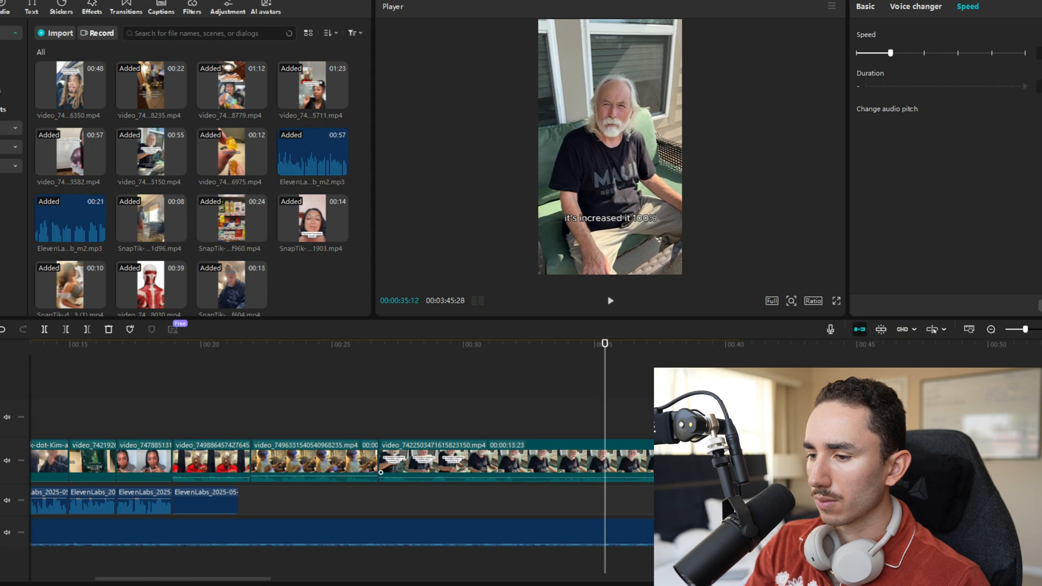
left_click(516, 461)
left_click(45, 330)
key("space")
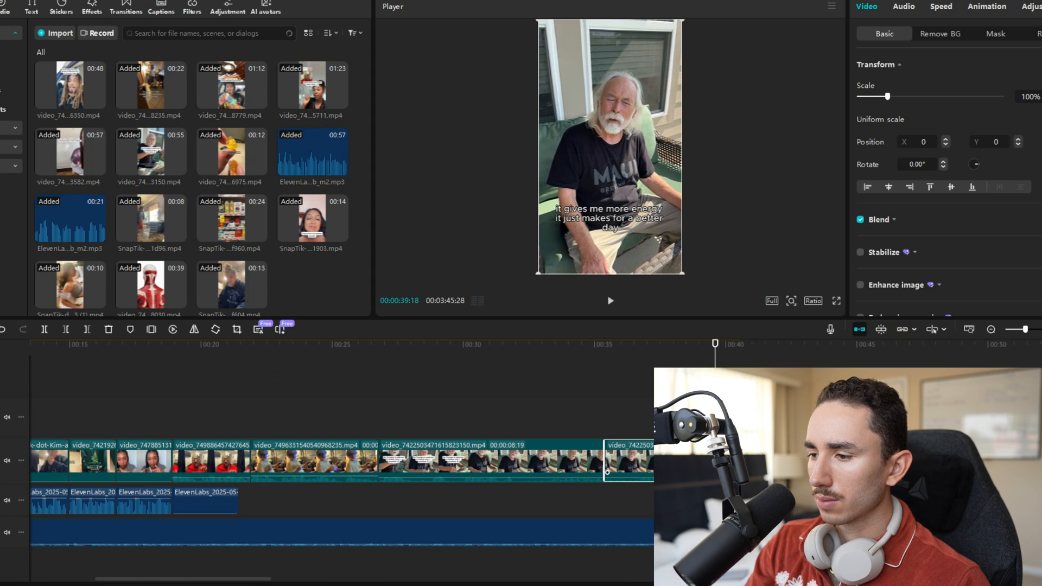
Move the remaining voiceover segments further along and append the next three footage clips to the end of the main track.
left_click_drag(728, 502, 846, 505)
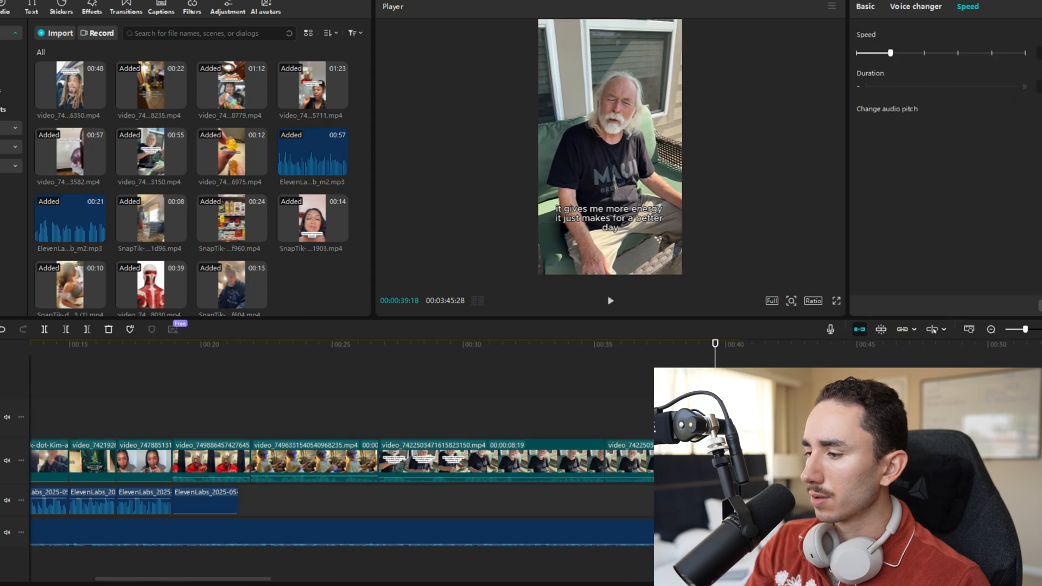
left_click(991, 330)
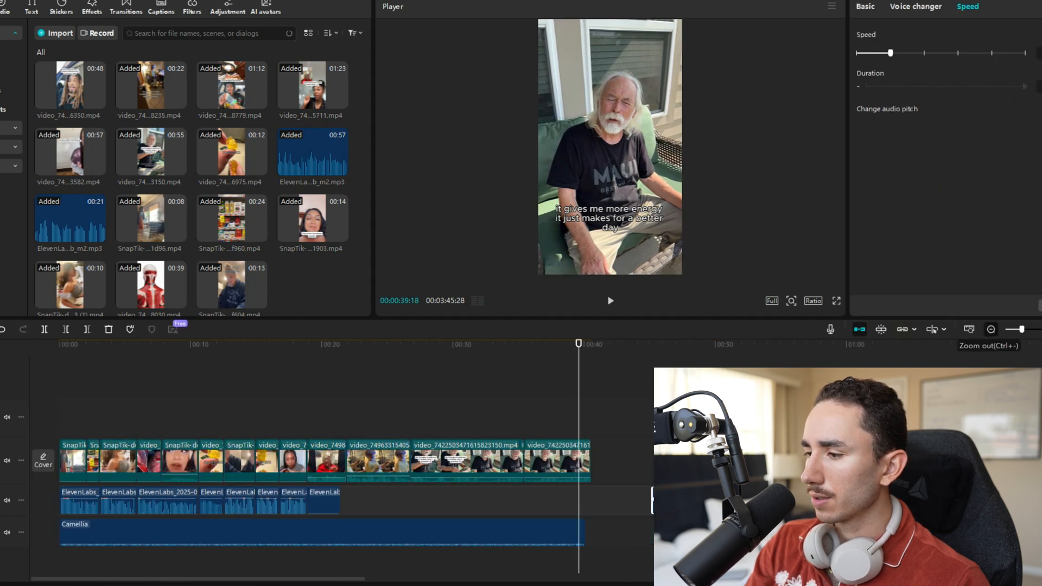
left_click(991, 330)
left_click(992, 329)
left_click(868, 418)
left_click_drag(836, 393, 223, 462)
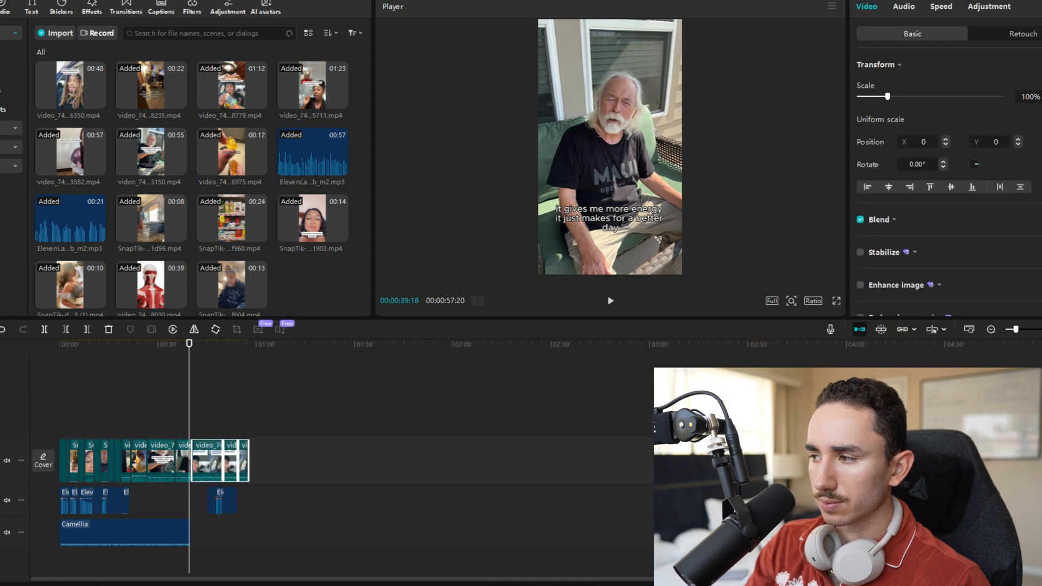
Play the clip of the man in the Jamaica hoodie to 00:00:44:07 and trim off its opening footage.
left_click(1041, 330)
left_click(1041, 329)
key("space")
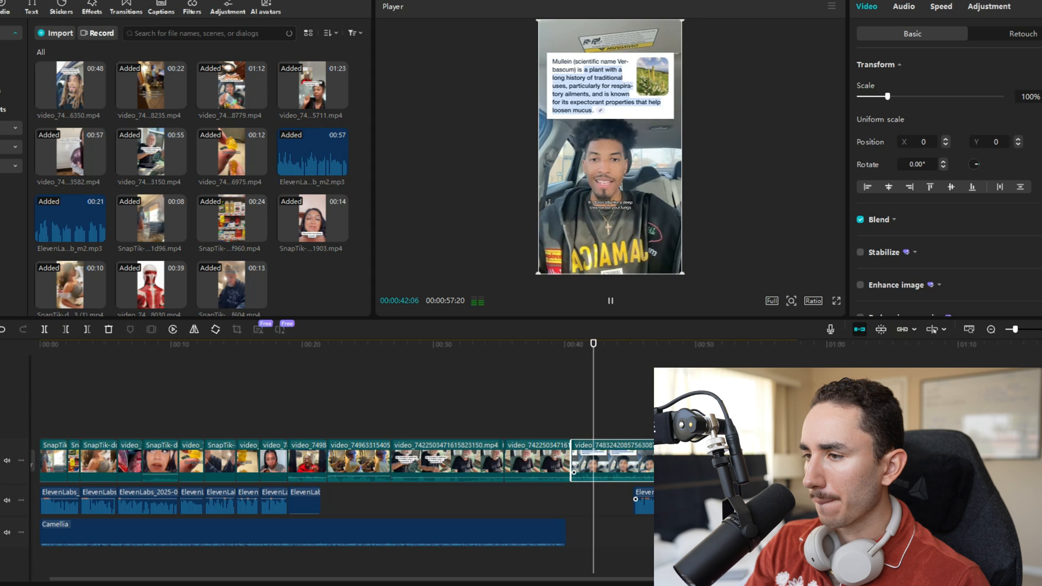
left_click(1041, 329)
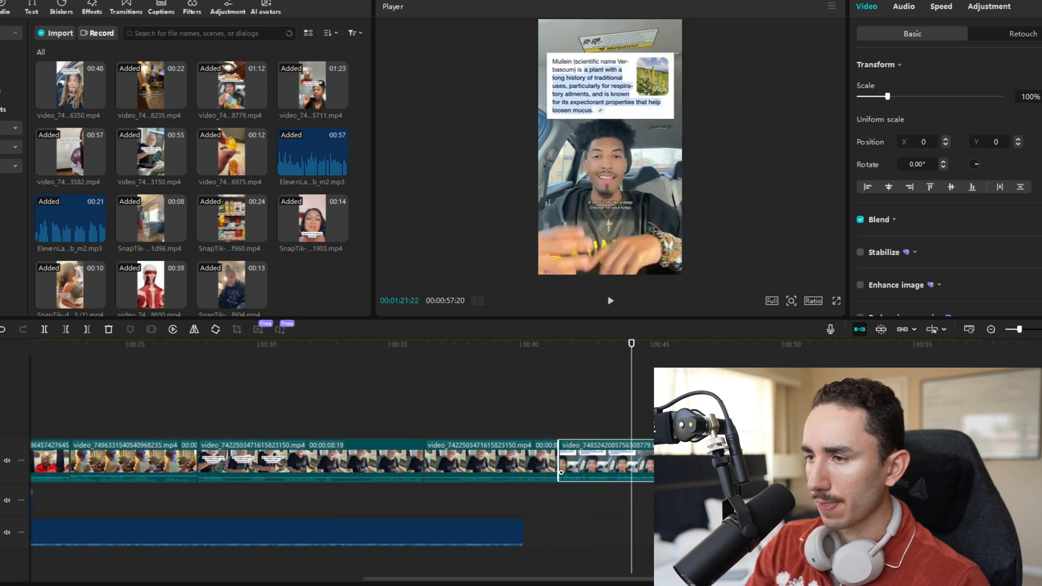
left_click(673, 460)
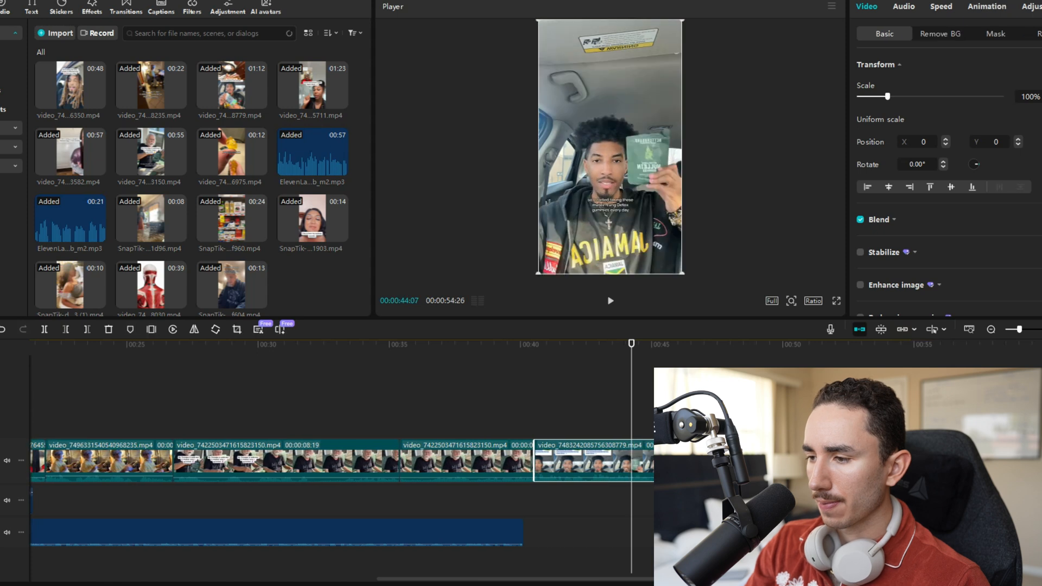
Review the Jamaica hoodie man's trimmed footage up to 00:00:51:22 and move the remaining voiceover segments further along the timeline.
left_click_drag(631, 344, 541, 344)
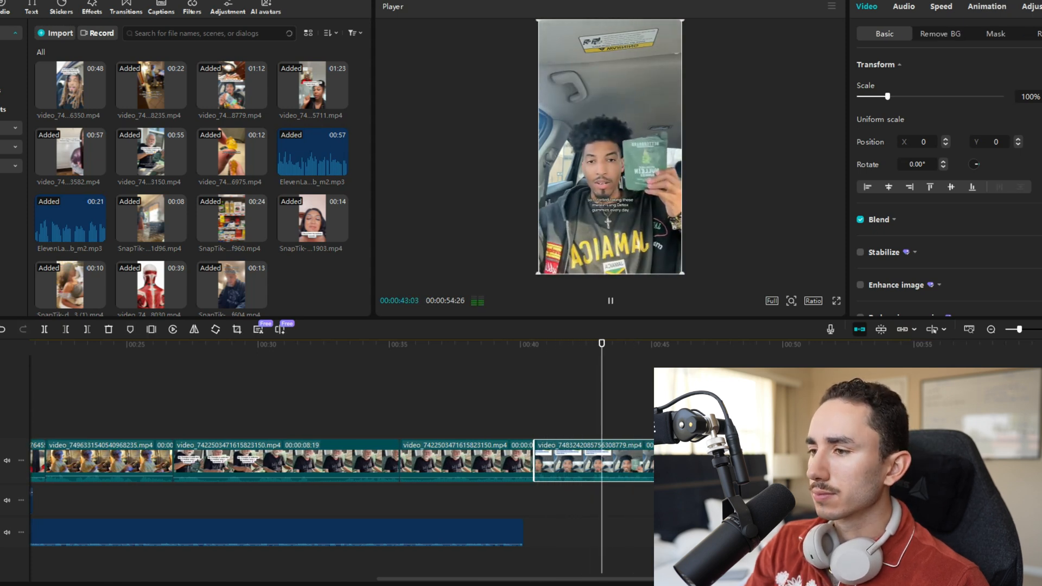
key("space")
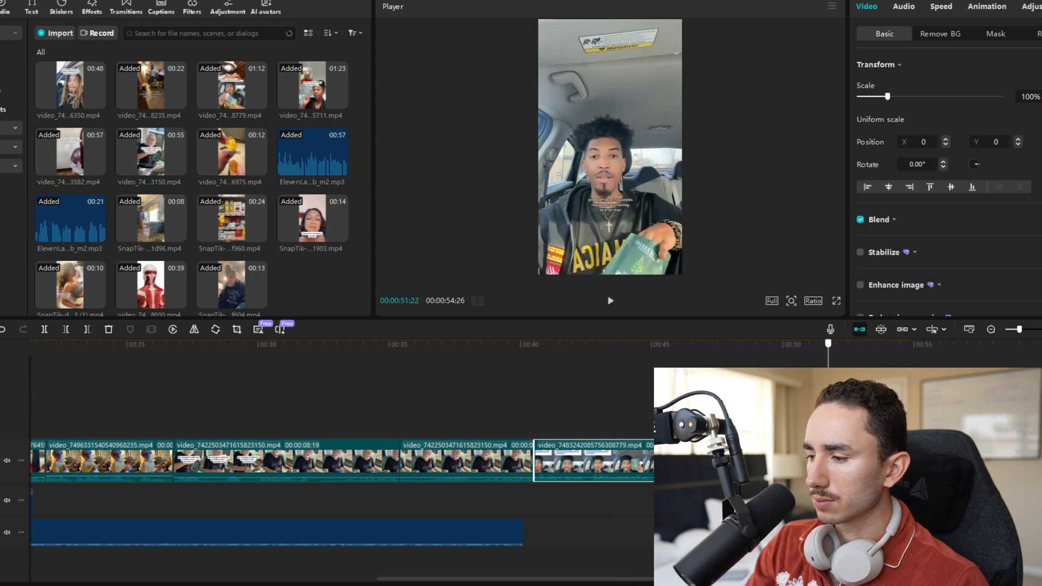
left_click_drag(804, 562, 684, 502)
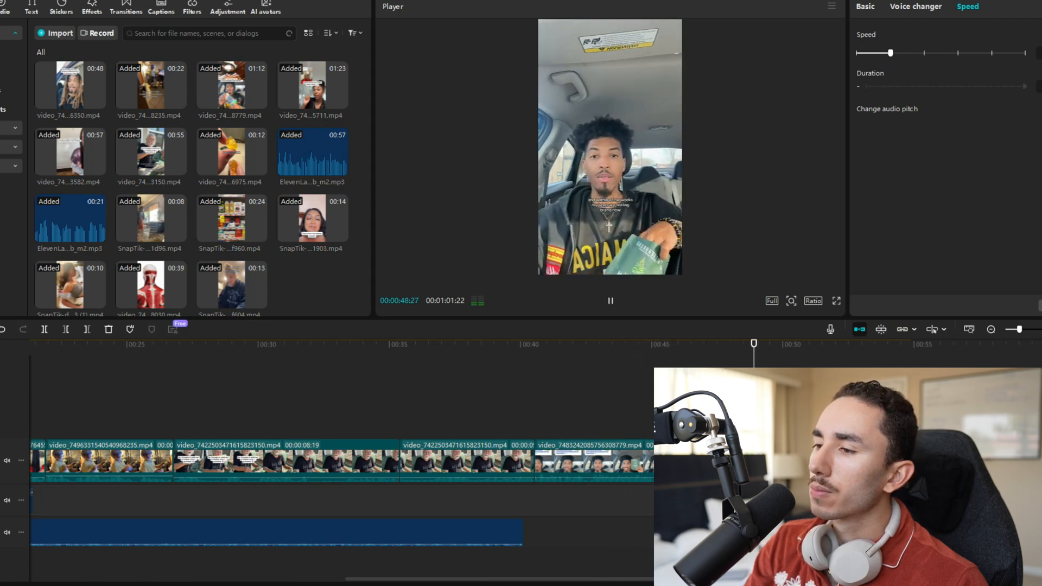
Split the Jamaica hoodie clip at 00:00:43:00, remove its opening piece and place its following footage right after the red hoodie man's clip.
left_click(537, 467)
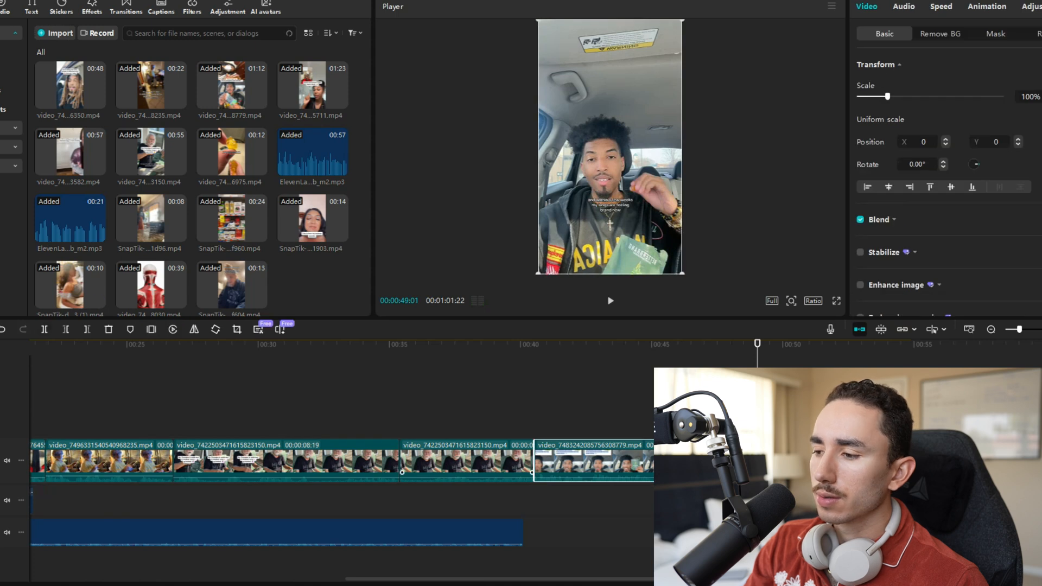
left_click_drag(609, 344, 597, 344)
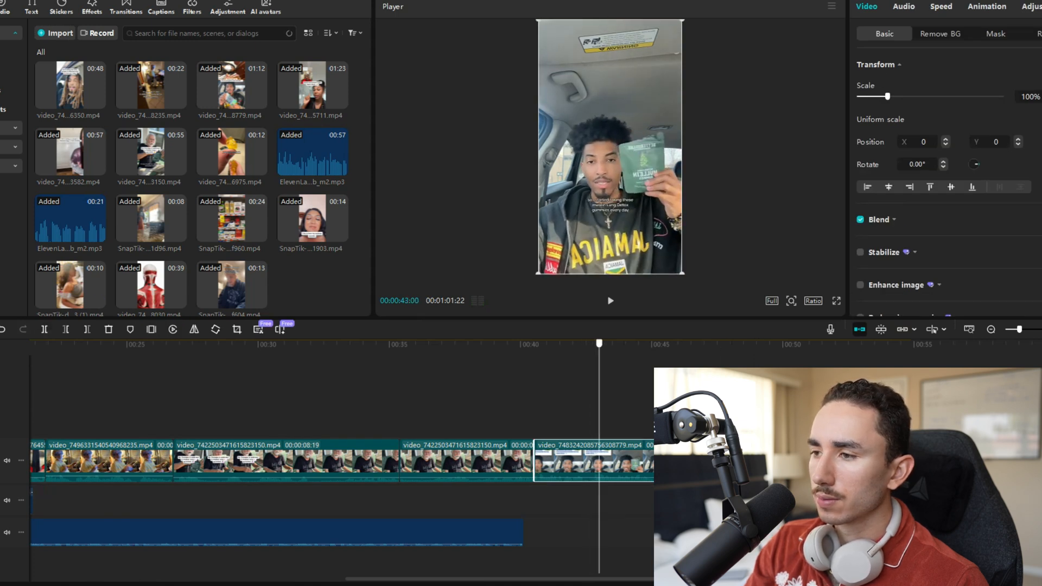
left_click(566, 462)
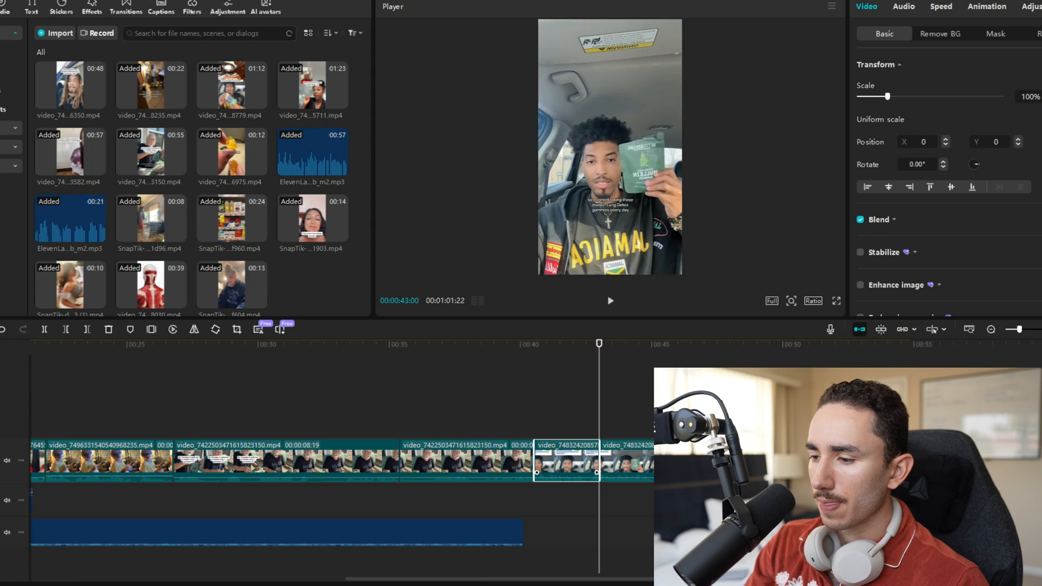
key("Delete")
left_click_drag(567, 461, 642, 459)
left_click(553, 404)
Play the join after the red hoodie man's clip and fine-tune where the Jamaica hoodie clip starts.
key("space")
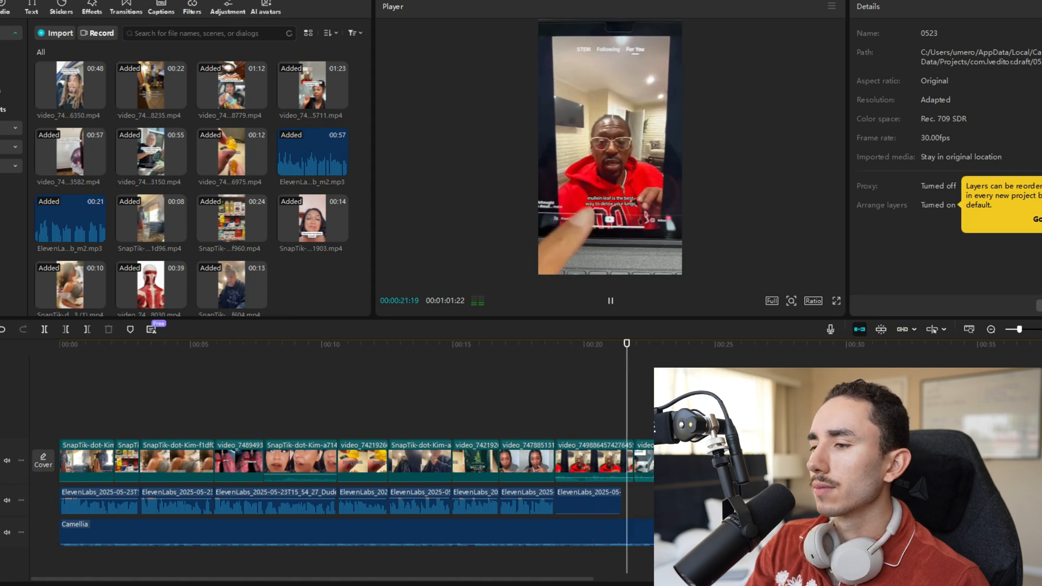
left_click(644, 461)
left_click_drag(635, 461, 630, 461)
left_click(612, 405)
key("space")
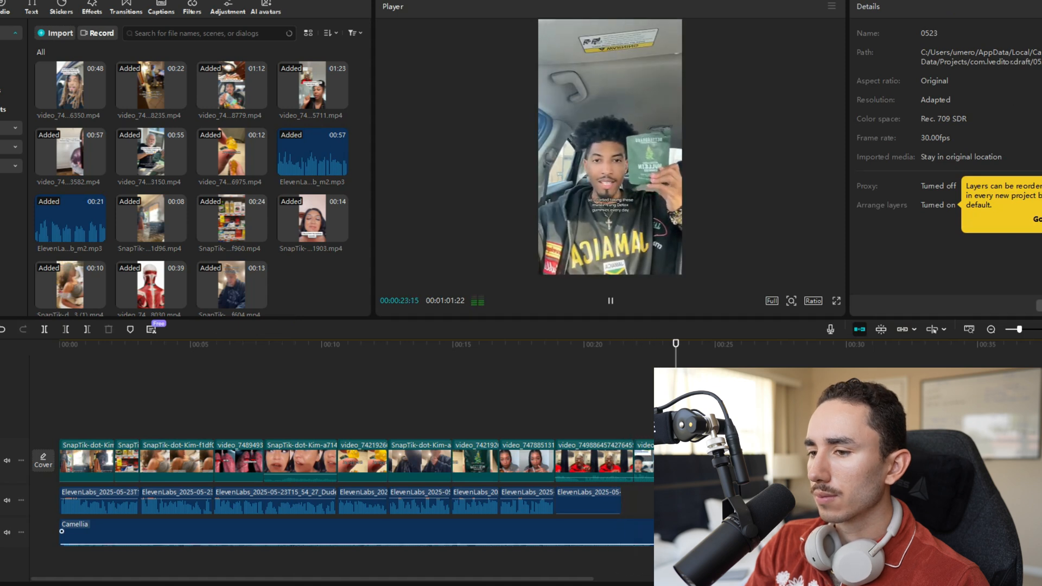
Review the end of the relocated Jamaica hoodie clip and trim the clip to 00:00:06:06.
left_click_drag(543, 579, 773, 580)
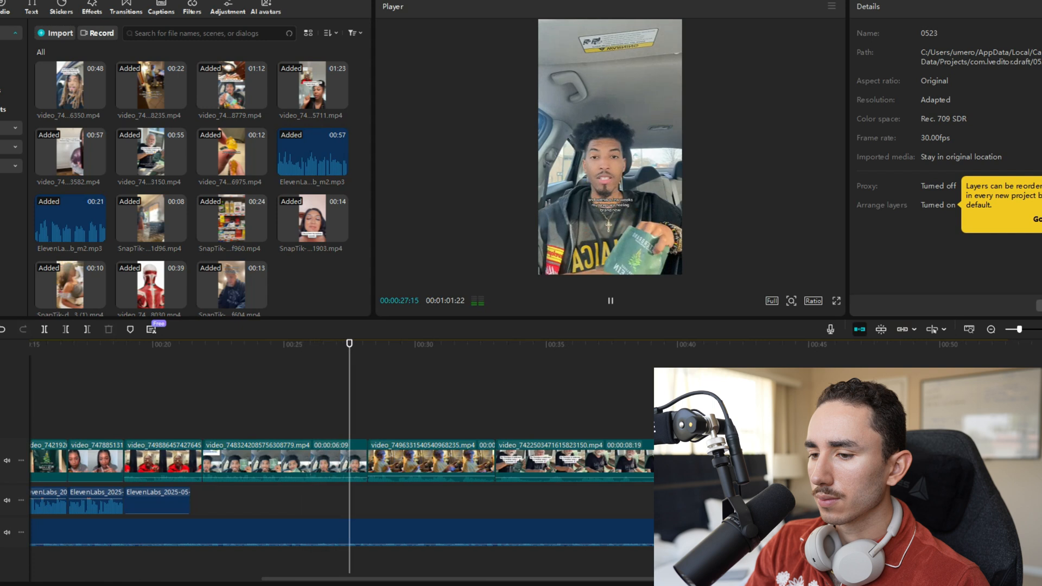
key("space")
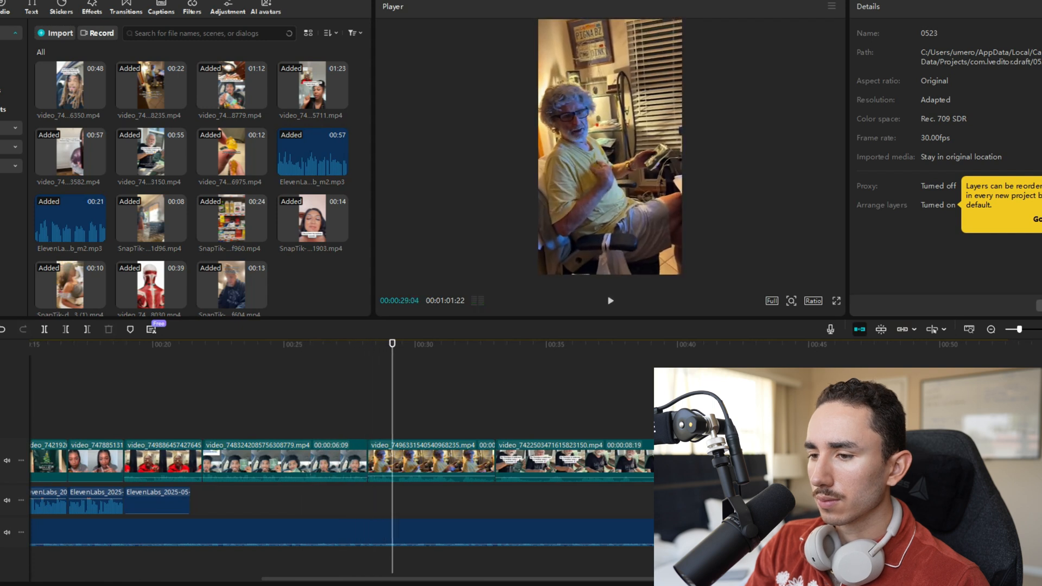
left_click_drag(392, 344, 309, 344)
key("space")
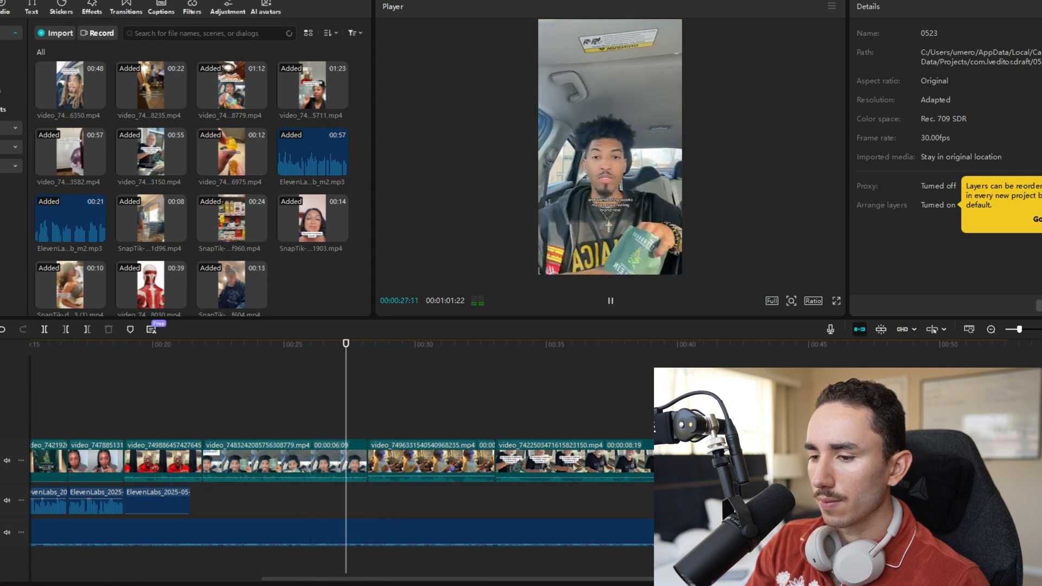
left_click_drag(368, 462, 366, 462)
Play through the first grandpa piece to 00:00:38:25 and delete that piece, keeping the second one.
key("space")
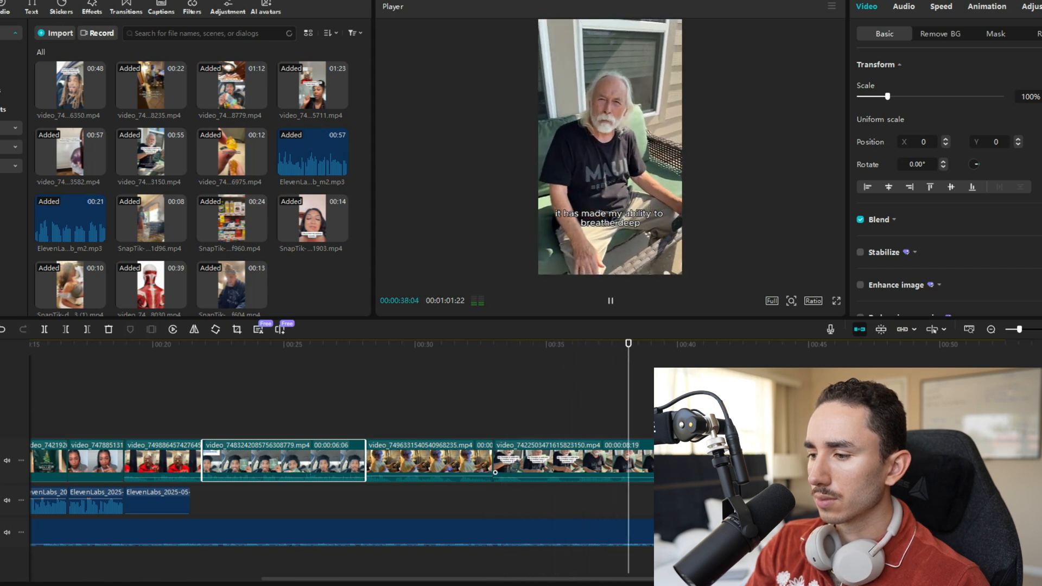
key("space")
left_click(667, 461)
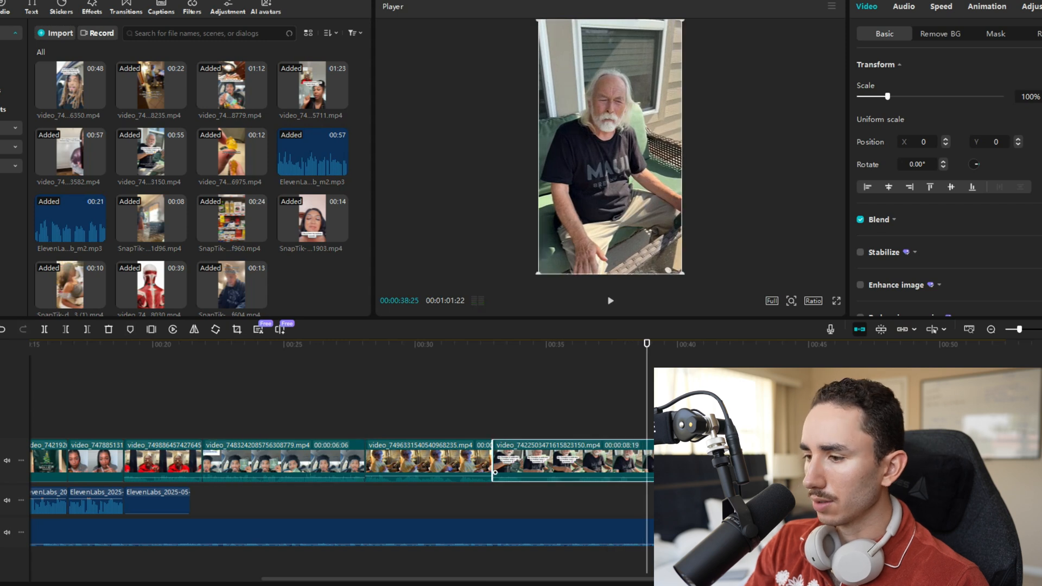
key("Delete")
left_click(489, 404)
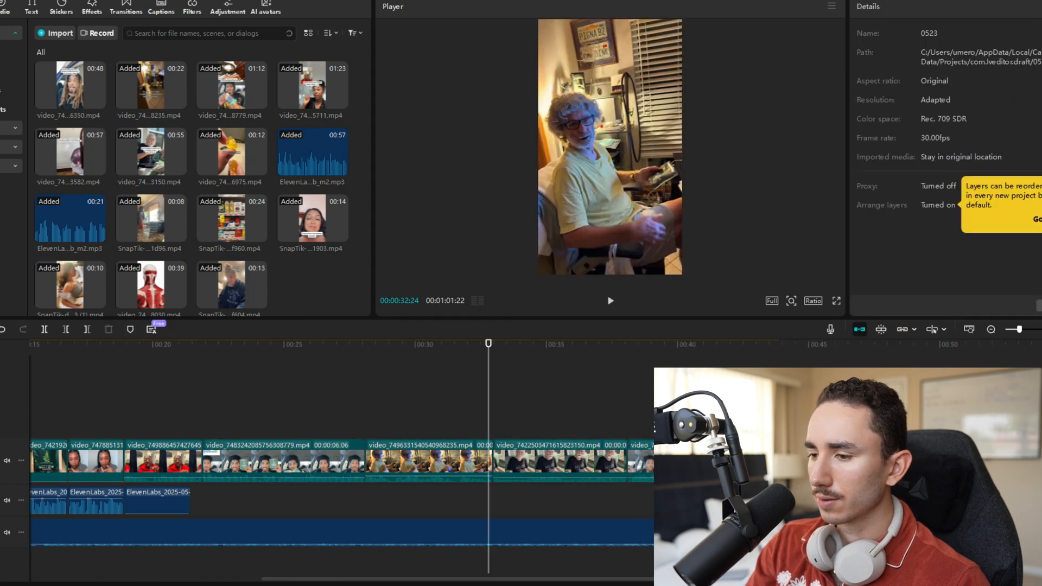
Play into the remaining grandpa clip up to 00:00:34:11 and trim off its opening footage.
key("space")
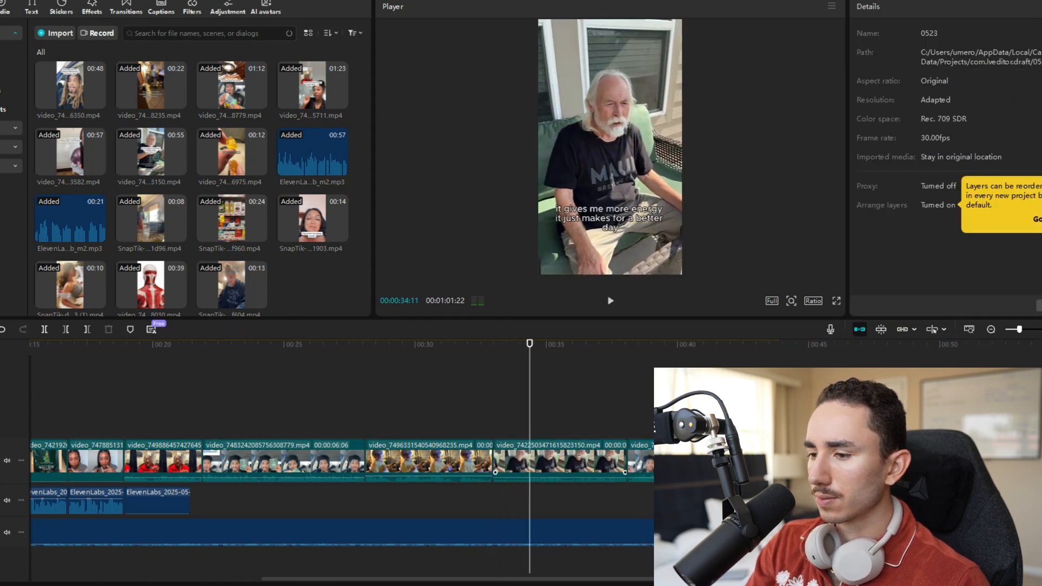
left_click(510, 461)
left_click_drag(493, 461, 527, 461)
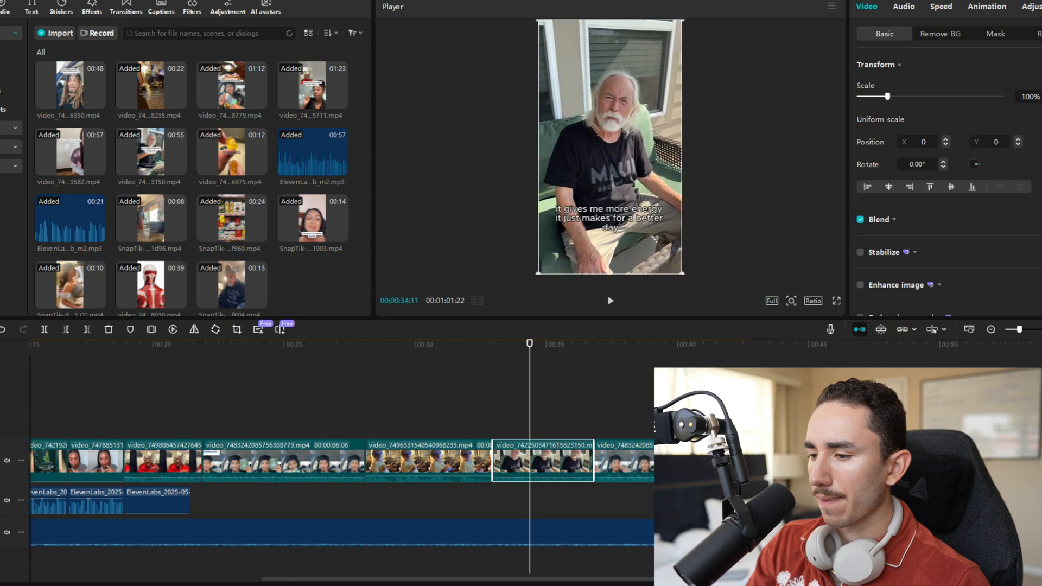
Review the footage from the trimmed grandpa clip to the end and delete the leftover last piece of the main track.
left_click(489, 404)
key("space")
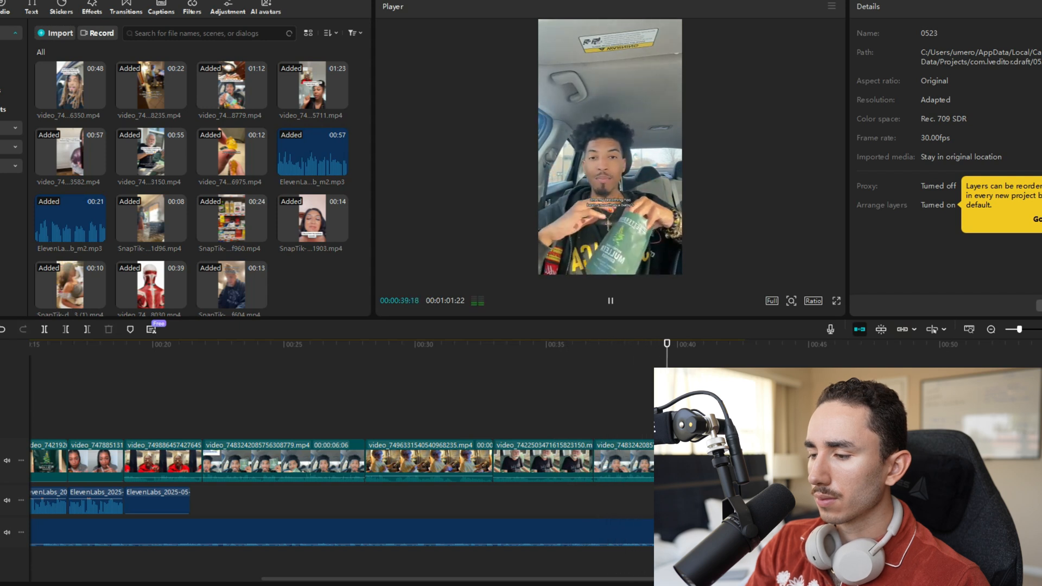
key("space")
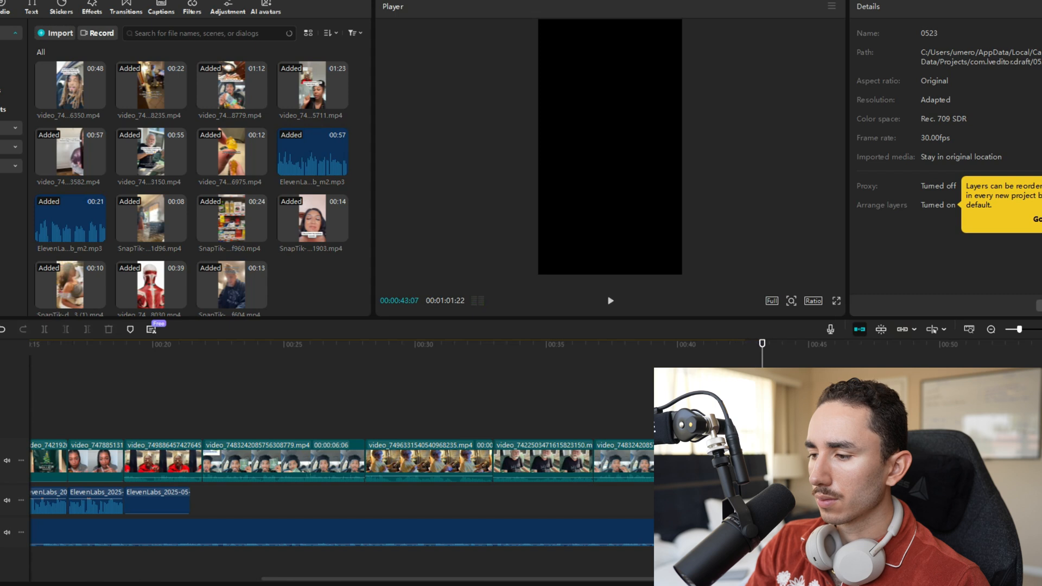
left_click(716, 461)
key("Delete")
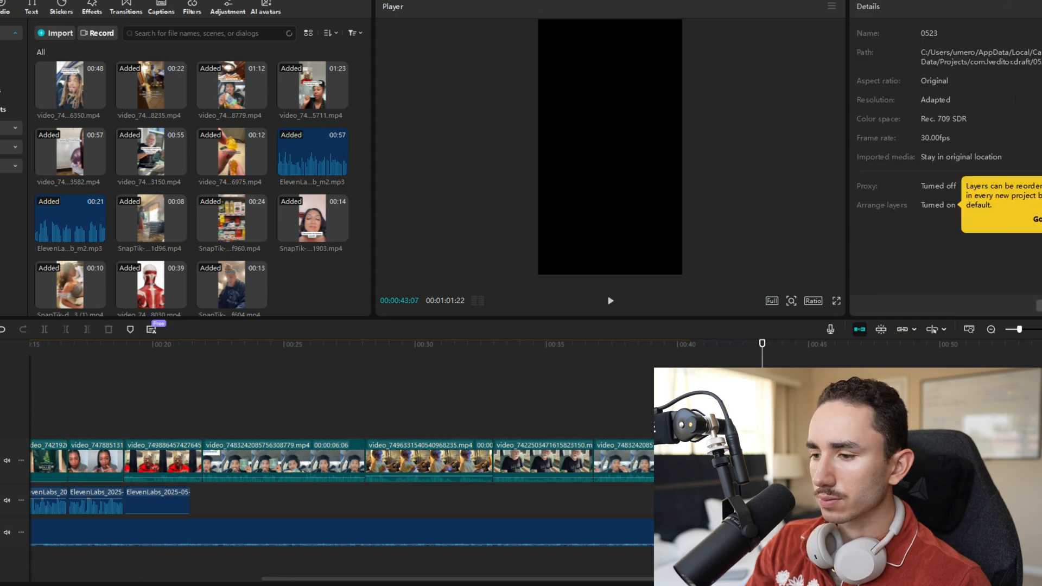
Extend the background music track to a duration of 43.5 s.
left_click(239, 392)
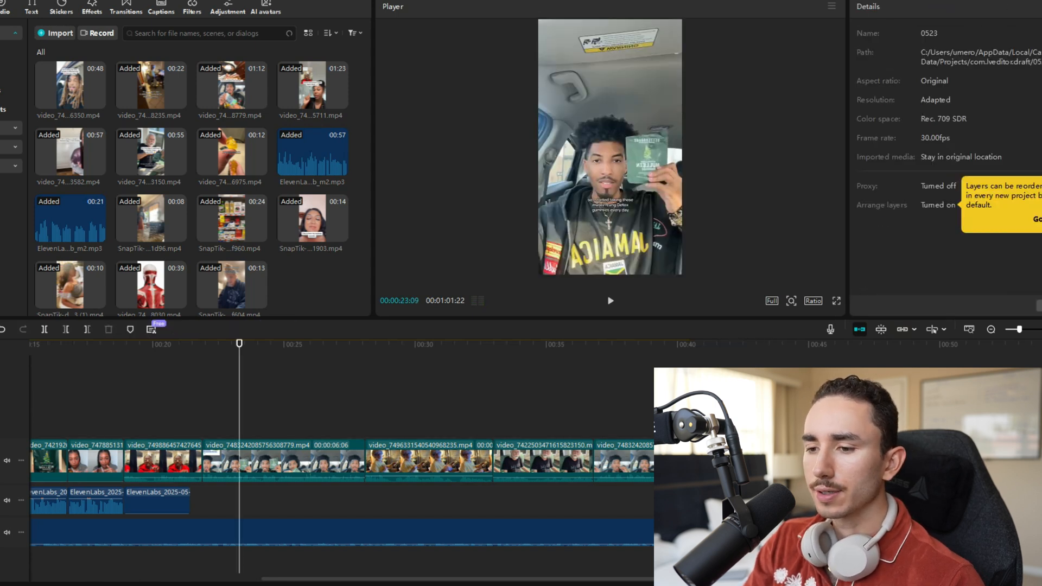
left_click(250, 533)
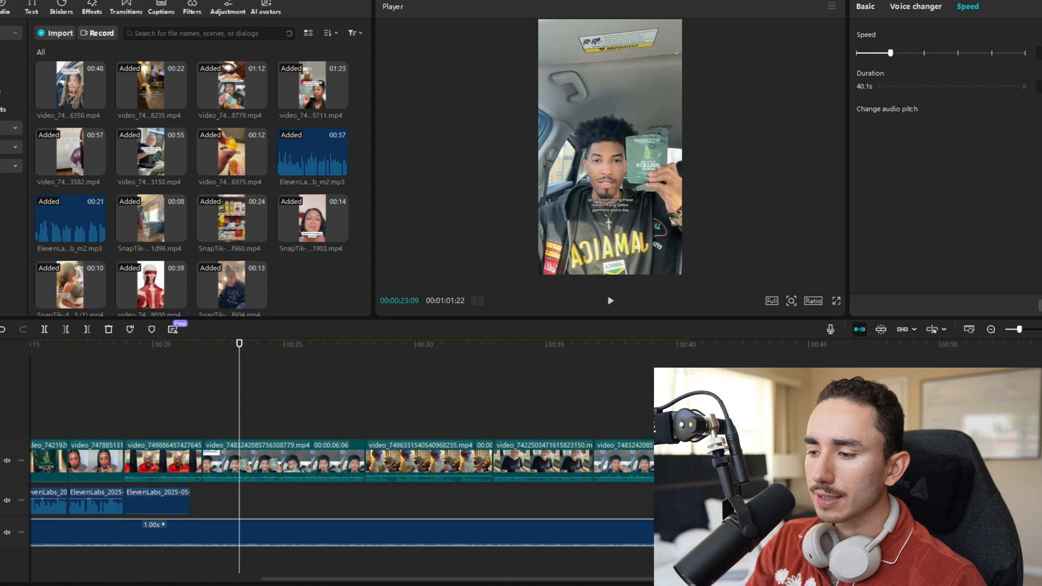
left_click_drag(681, 533, 770, 532)
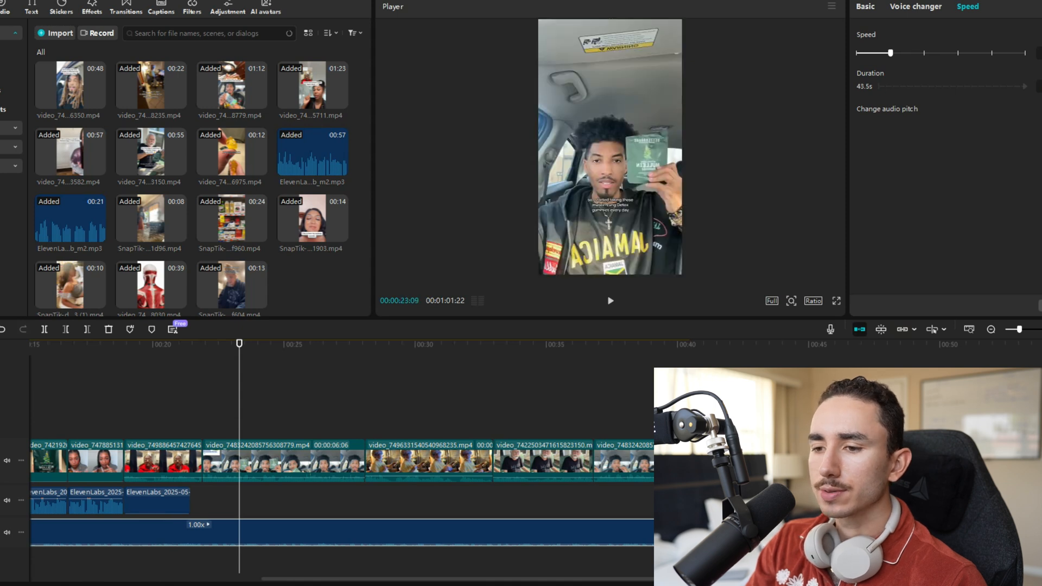
Play the ad from the beginning to 00:00:14:24, examining the joins between the voiceover segments and footage clips closely.
key("Home")
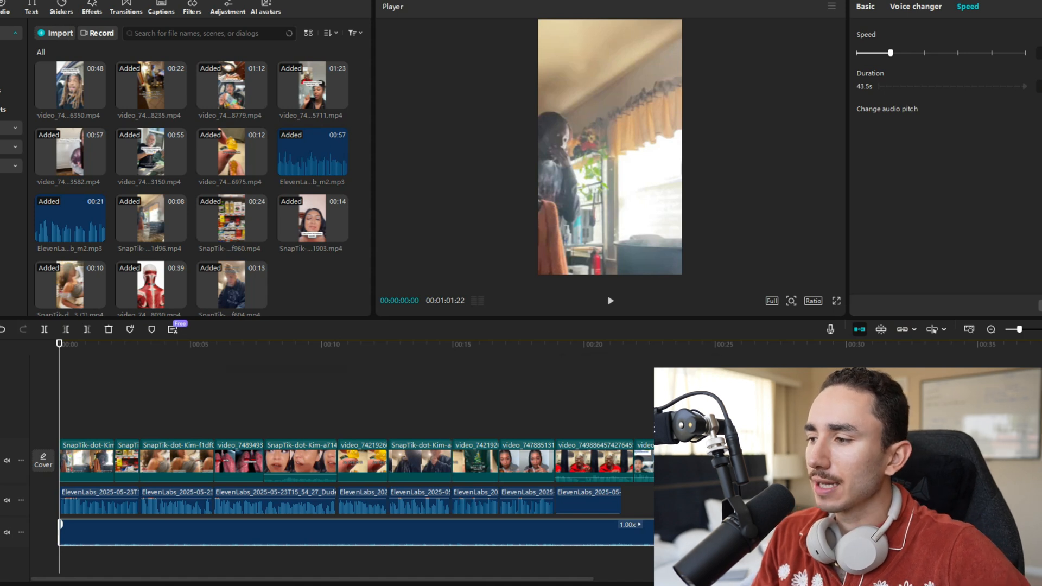
key("space")
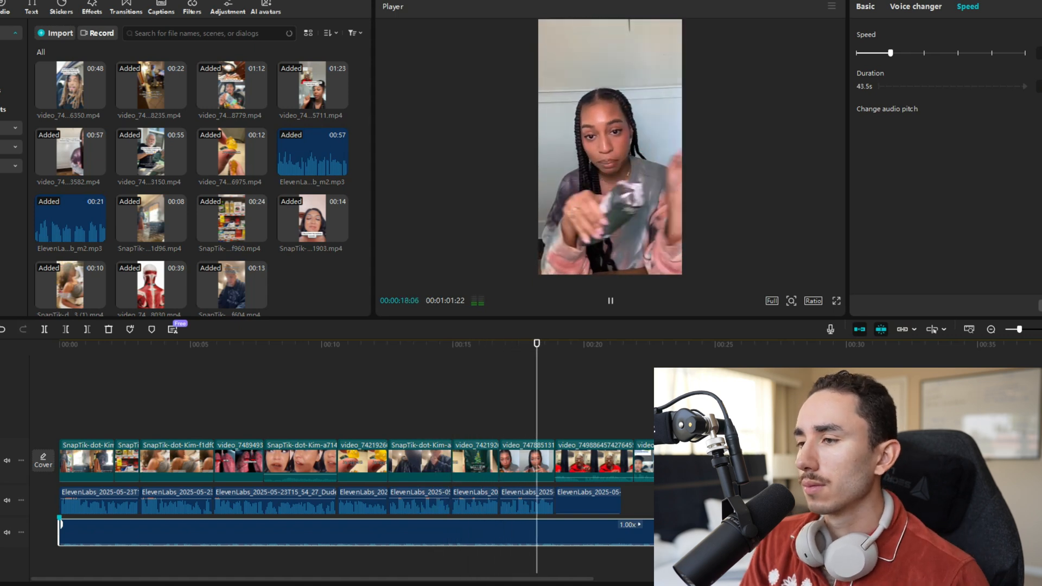
left_click_drag(597, 343, 268, 344)
key("space")
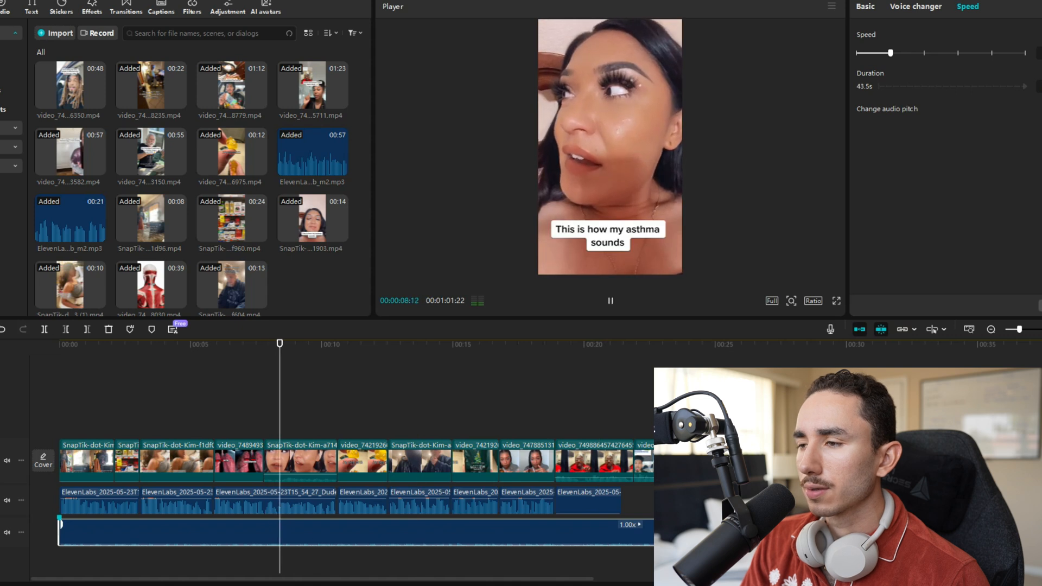
left_click(1025, 329)
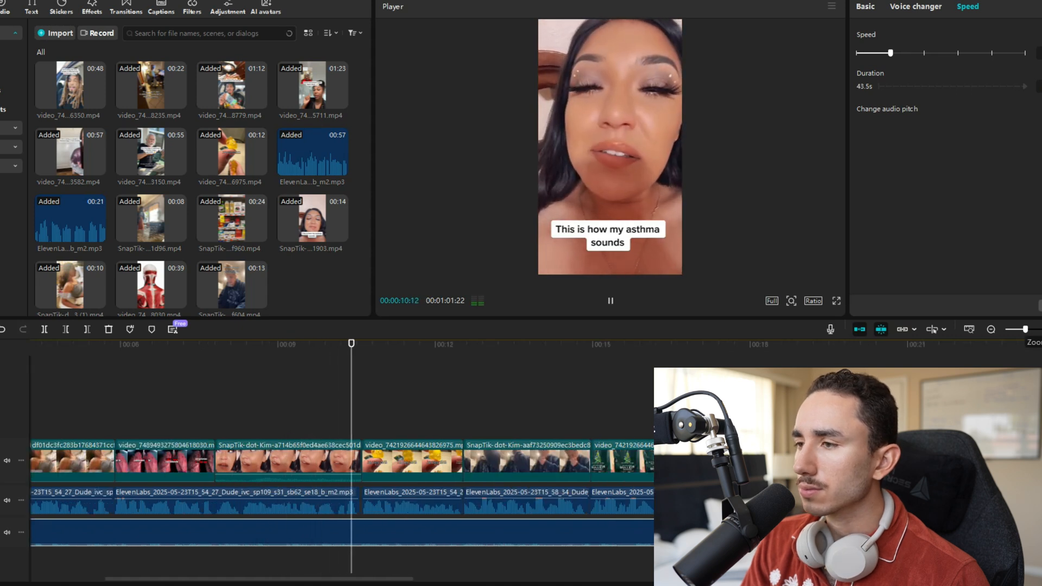
key("space")
left_click(1037, 329)
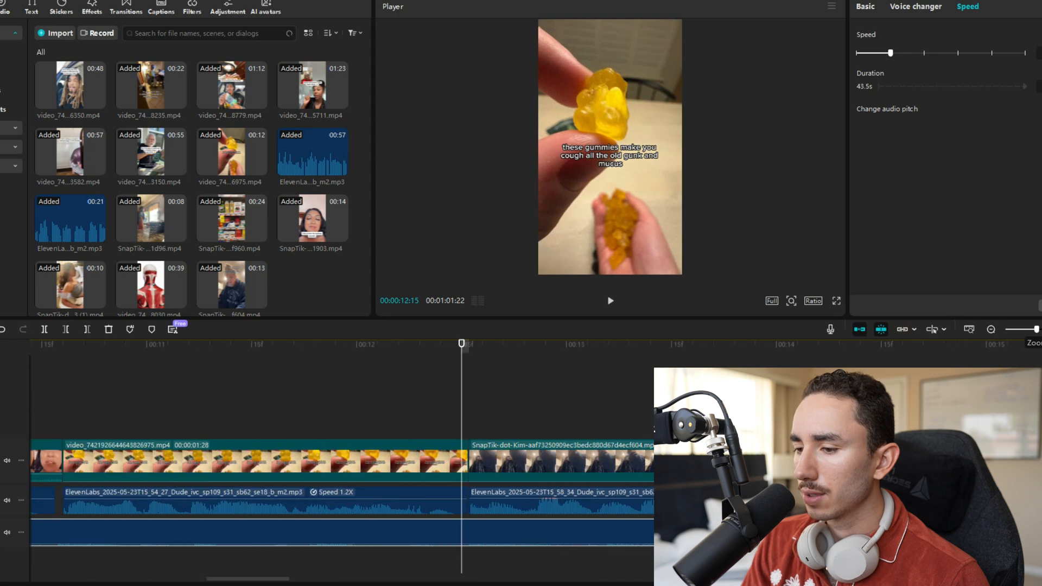
key("space")
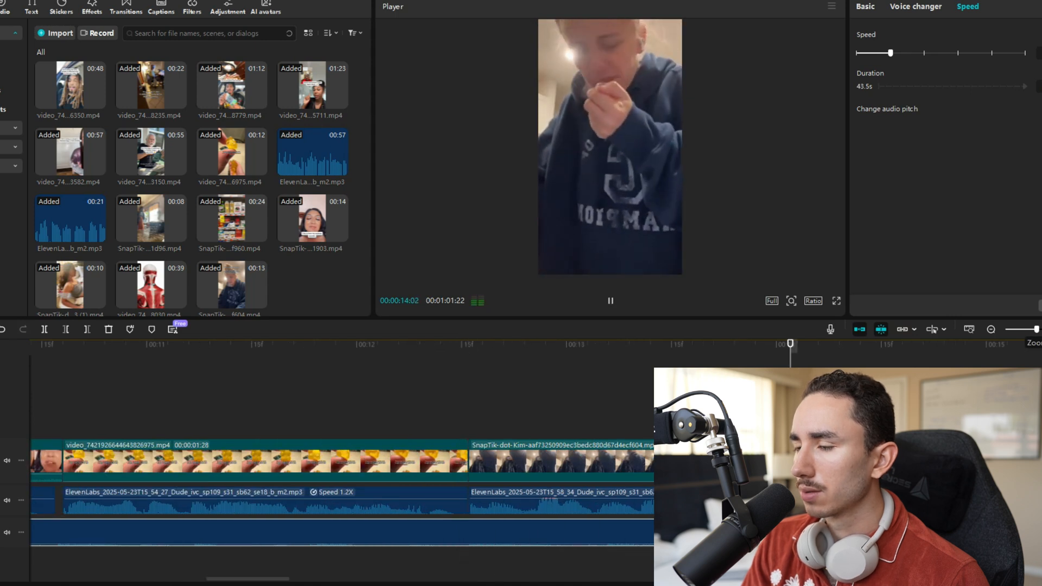
key("space")
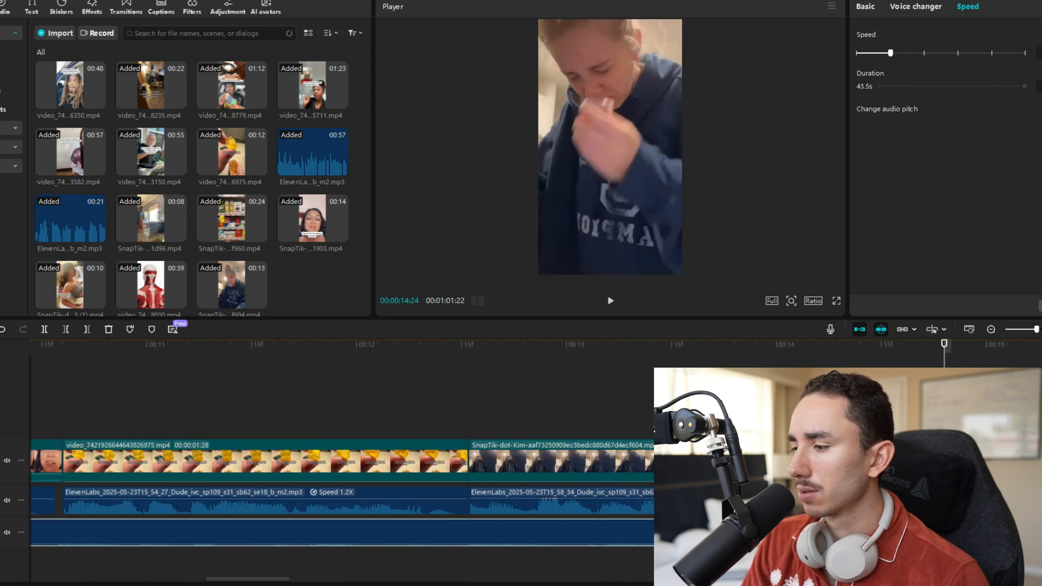
Tighten the voiceover segments around the navy hoodie clip and trim that clip to 00:00:02:09 to match.
left_click(471, 495)
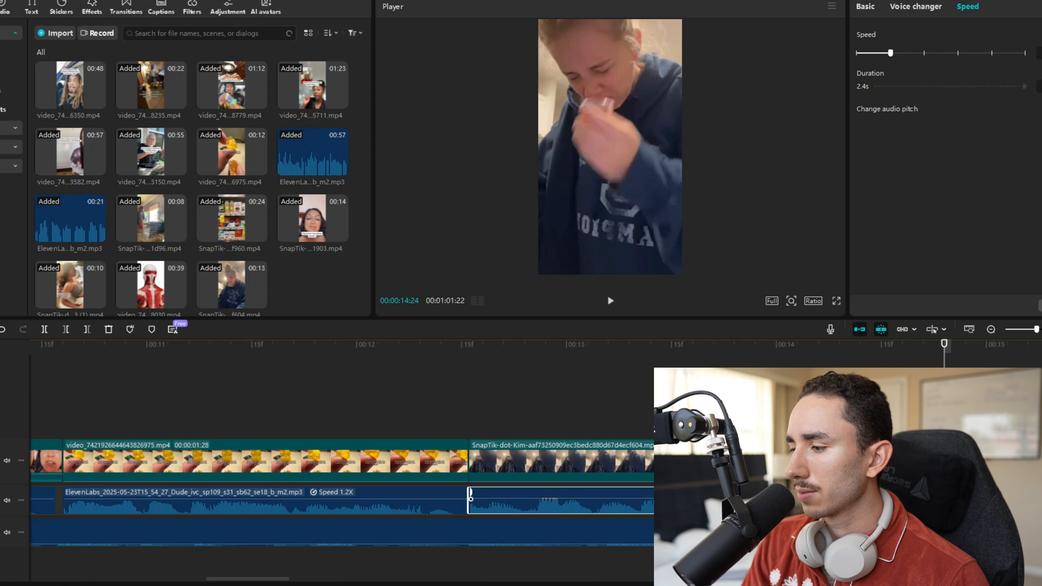
left_click(471, 470)
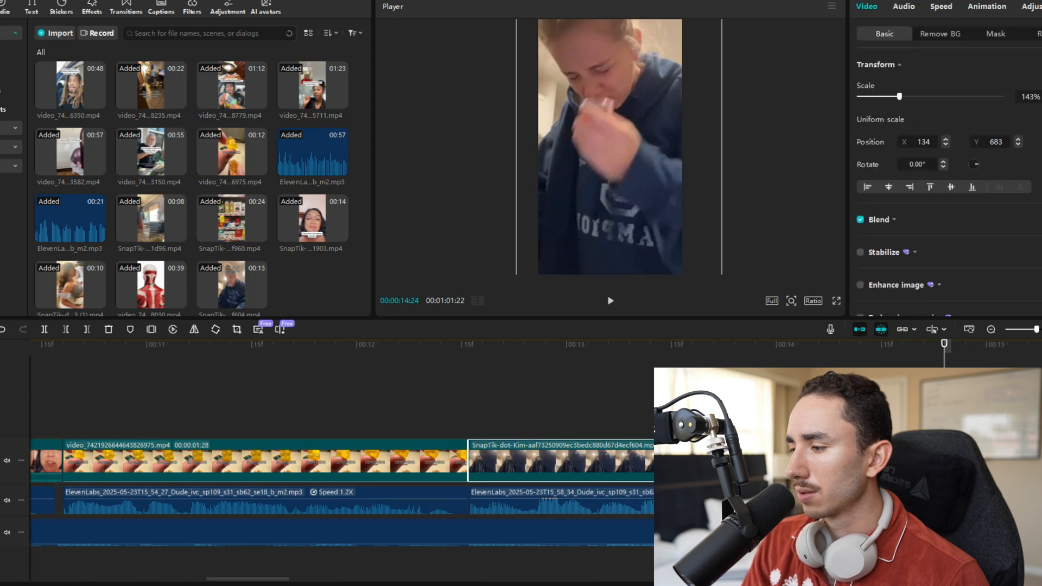
left_click(981, 498)
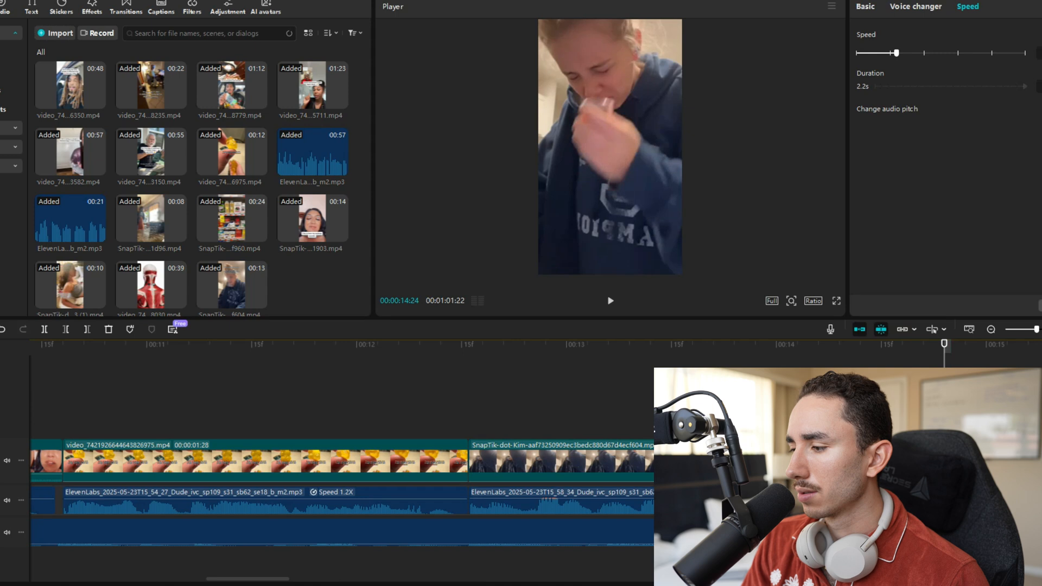
Close the voiceover gap near 00:00:17 by moving the next segment earlier, and extend the green package clip to meet it.
key("space")
left_click(991, 329)
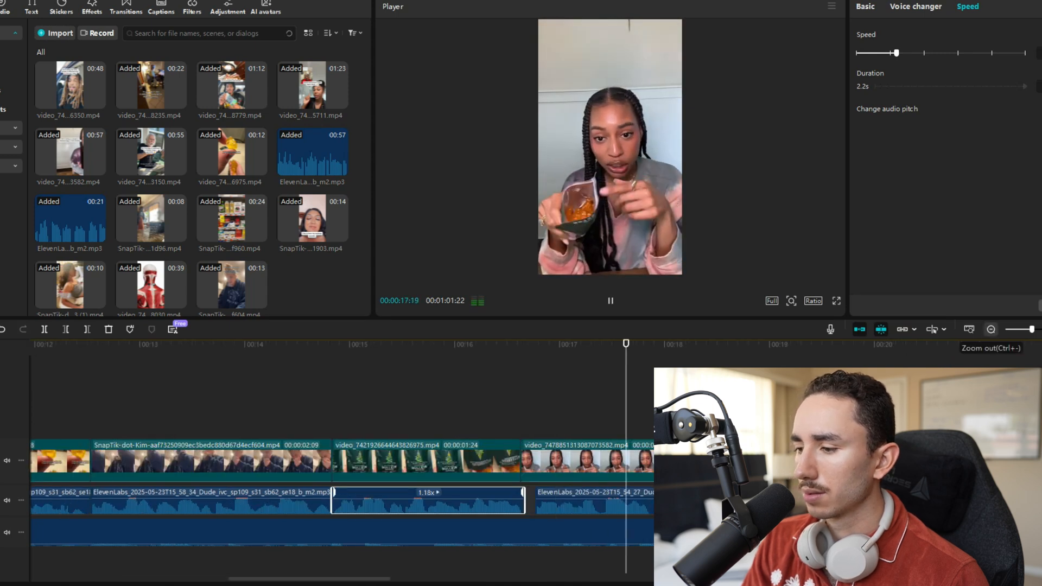
key("space")
left_click_drag(592, 502, 581, 501)
left_click(493, 462)
left_click_drag(521, 462, 525, 461)
left_click(507, 404)
Play the rest of the ad to 00:00:40:16 and move the next voiceover segment to the end of the last footage clip.
key("space")
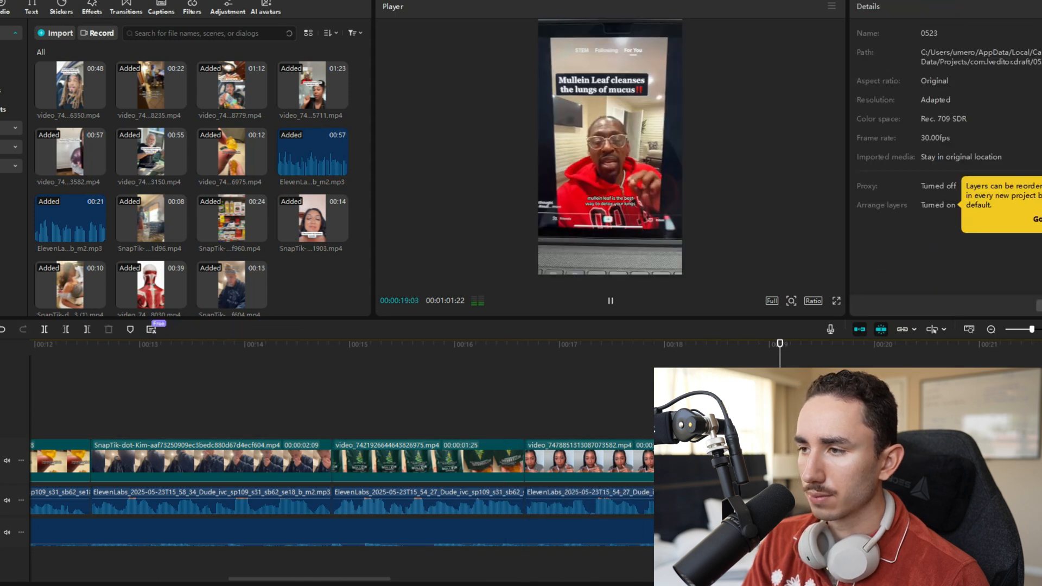
left_click(991, 330)
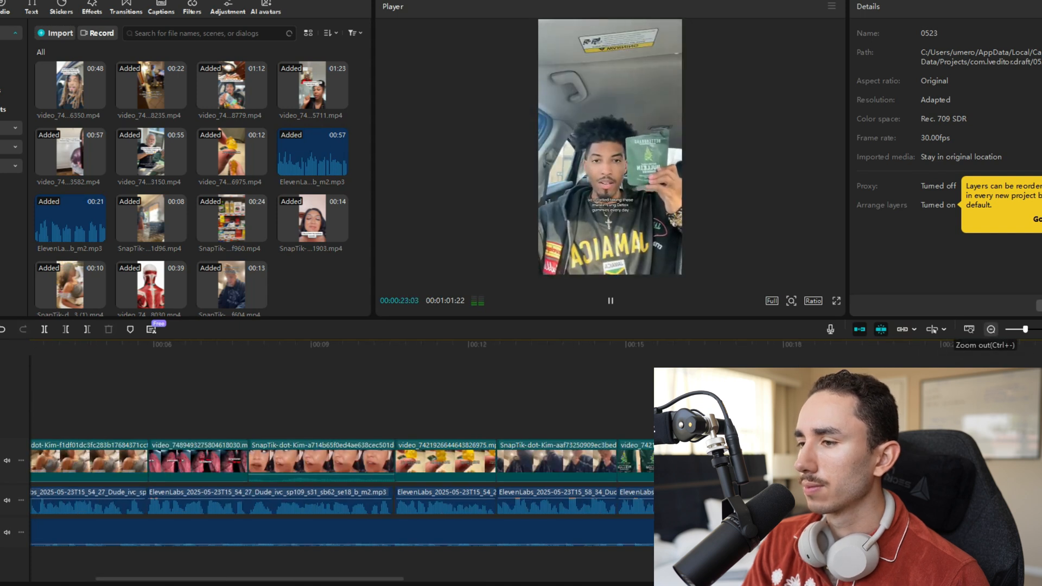
left_click(992, 329)
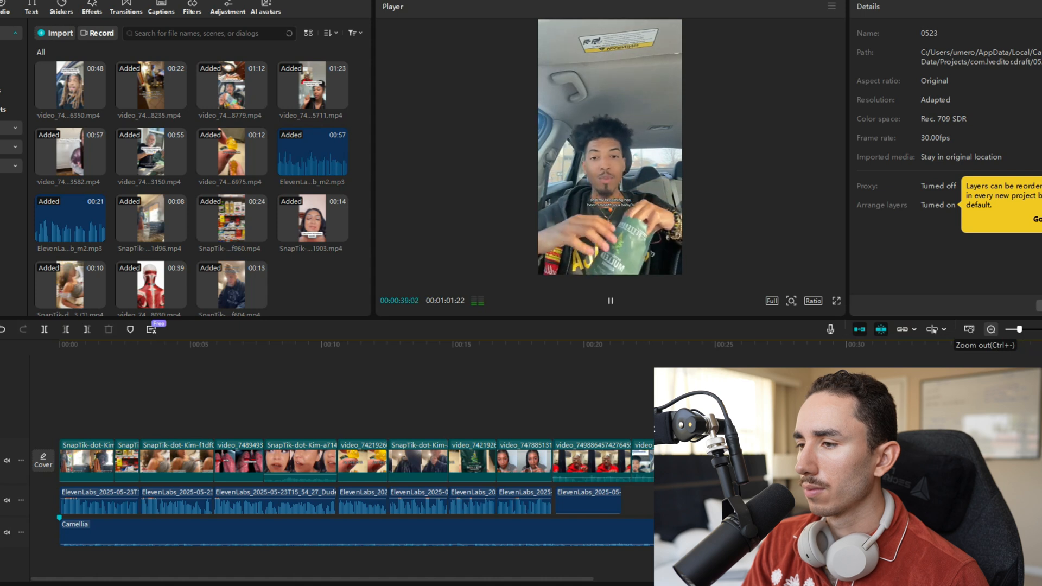
key("space")
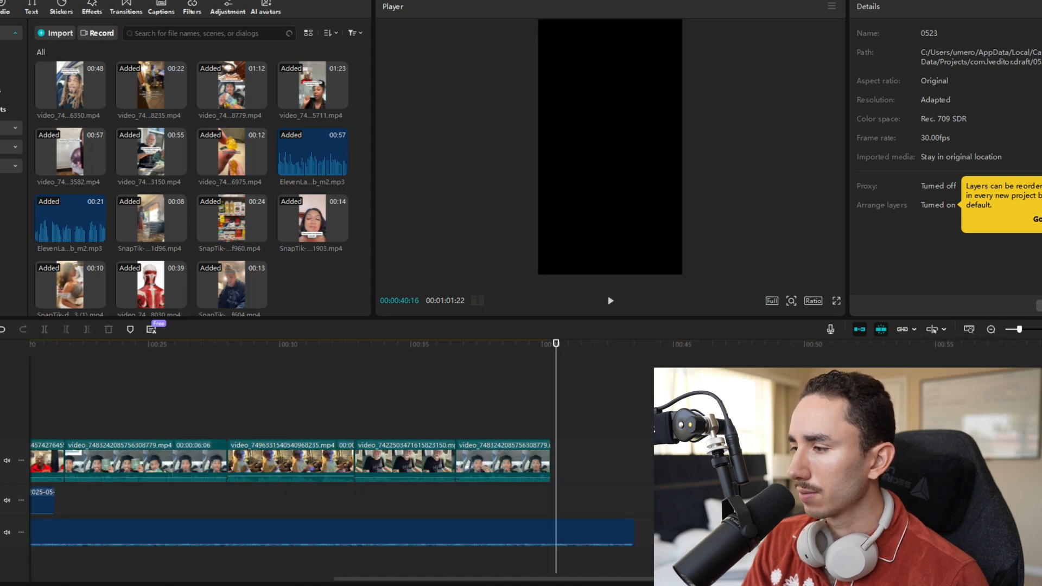
left_click(991, 329)
left_click_drag(868, 478, 566, 506)
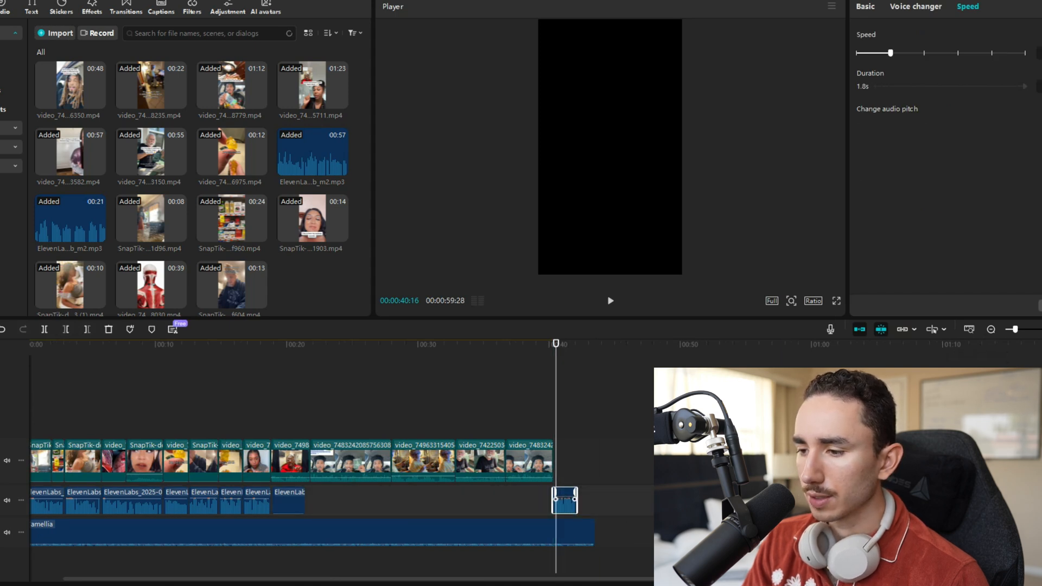
Play from 00:00:38:19 to 00:00:41:19 and move the next voiceover segment directly behind the one following the last footage clip.
left_click(530, 503)
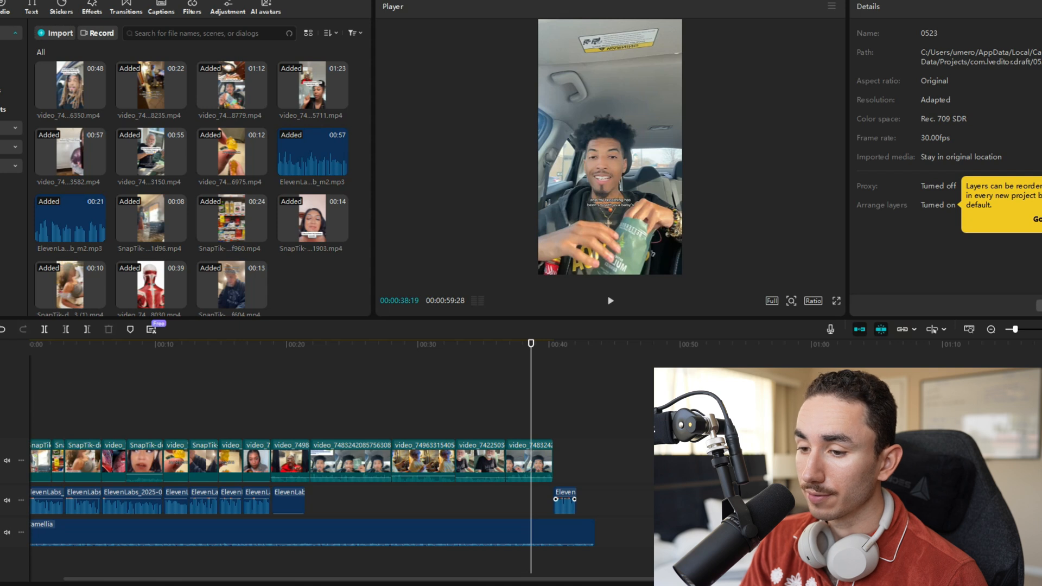
key("space")
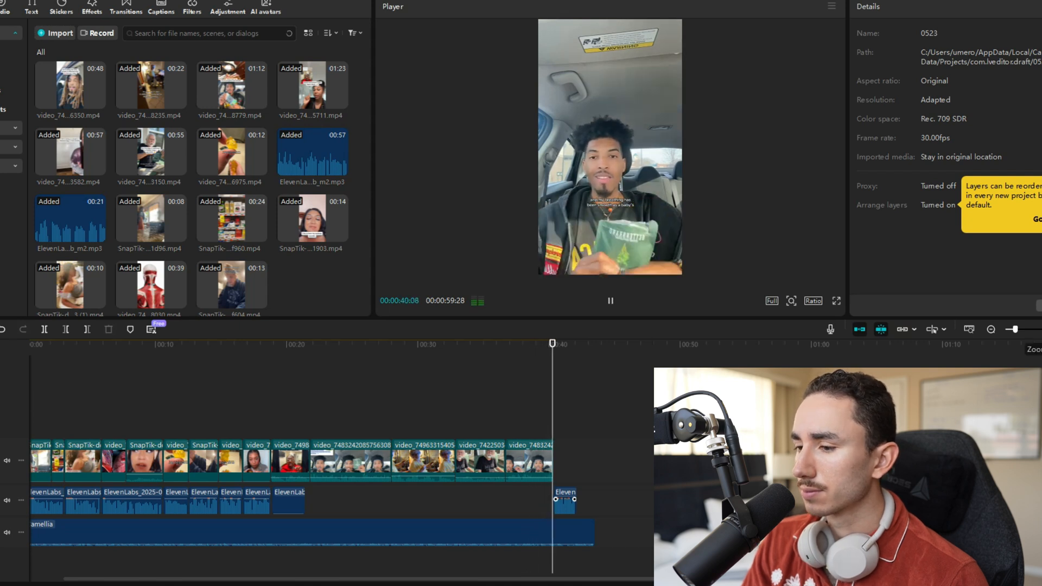
left_click(1039, 330)
key("space")
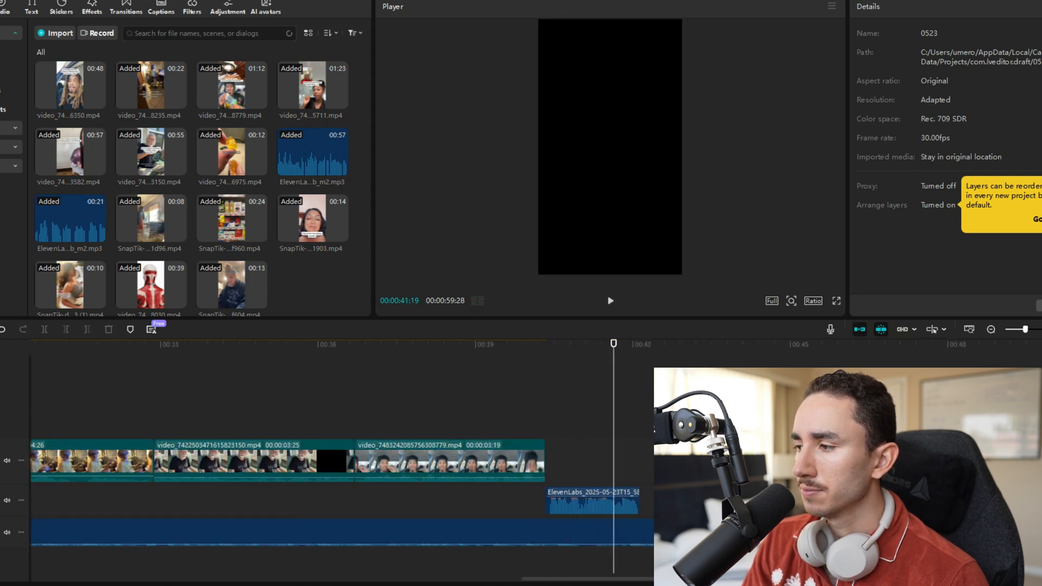
left_click(991, 330)
left_click_drag(673, 502, 615, 492)
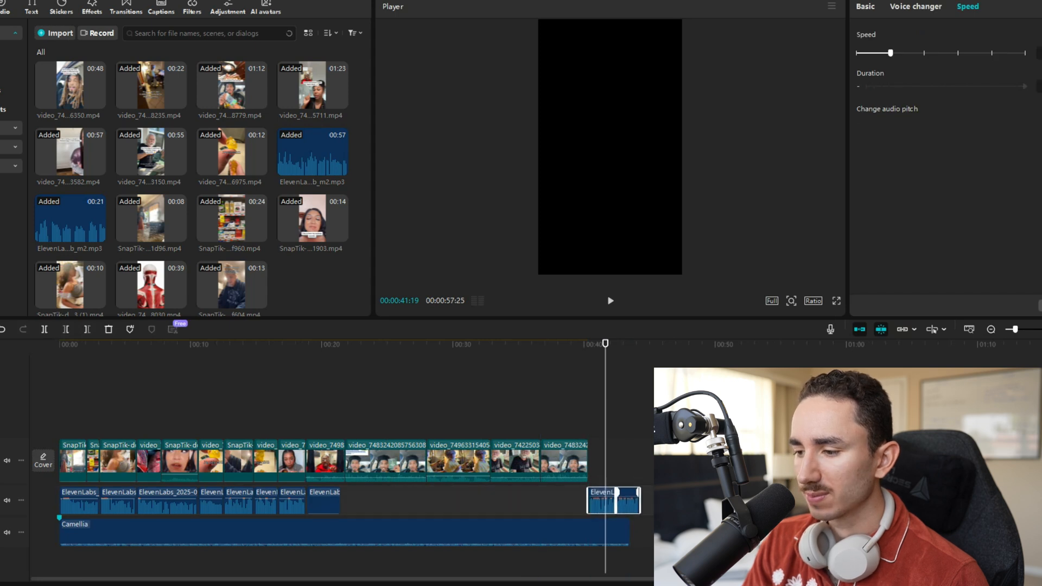
Play the closing voiceover, delete the leftover voiceover segments after 00:00:44:06, and extend the Camellia music to 44.2 s.
left_click(581, 500)
key("space")
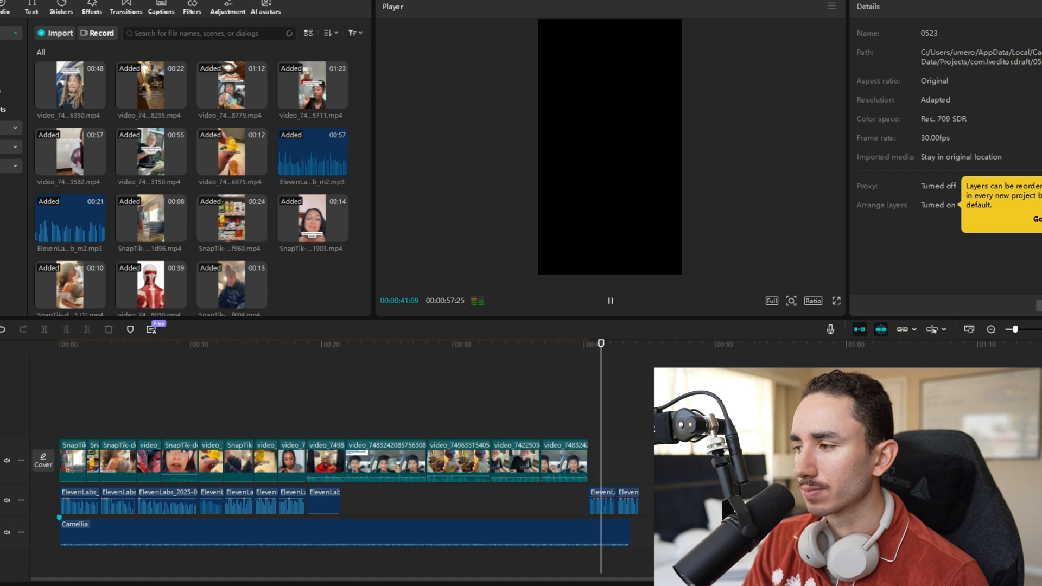
left_click(1041, 329)
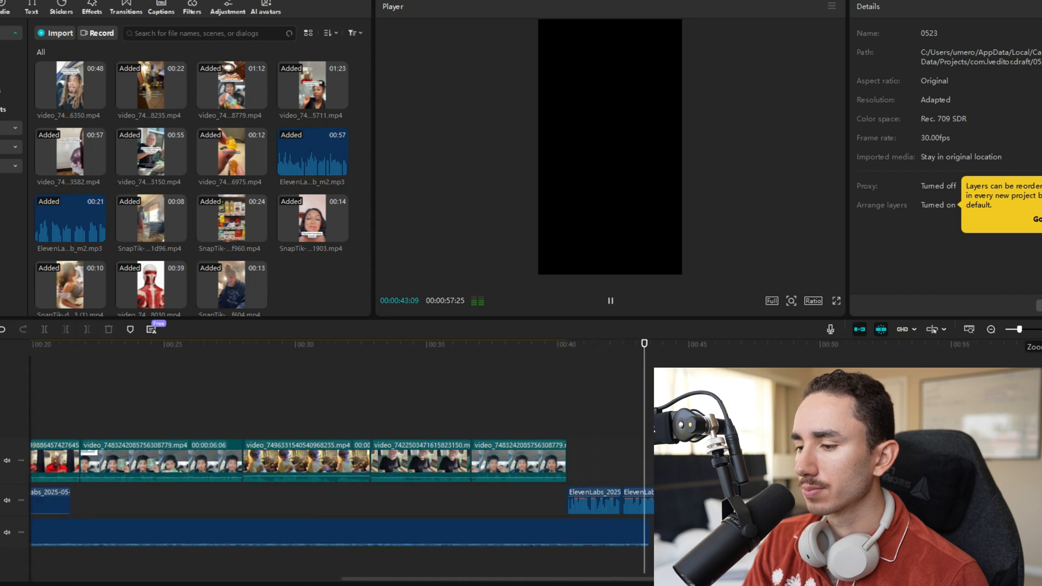
left_click_drag(1020, 548, 760, 499)
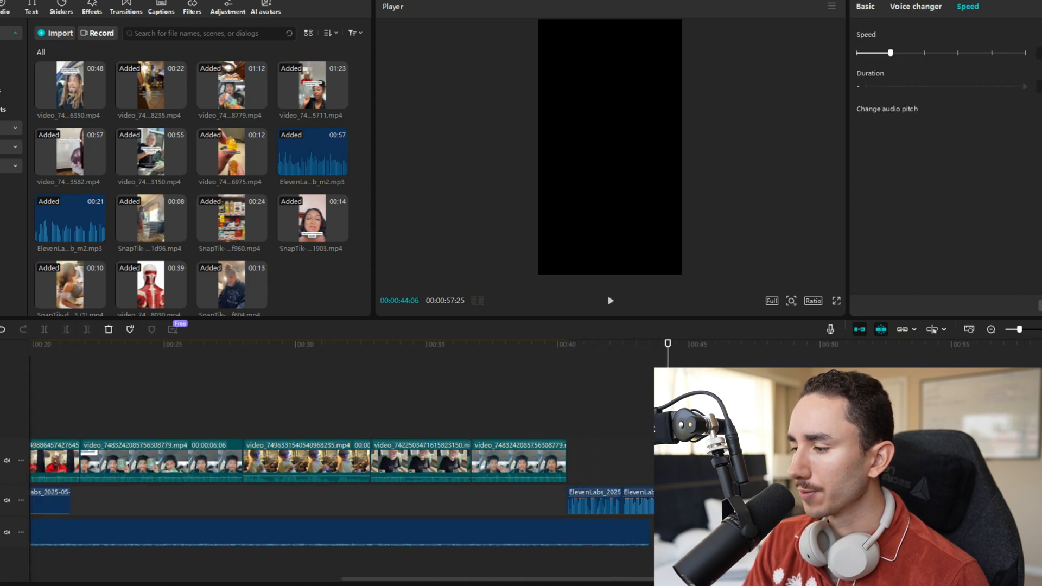
key("Delete")
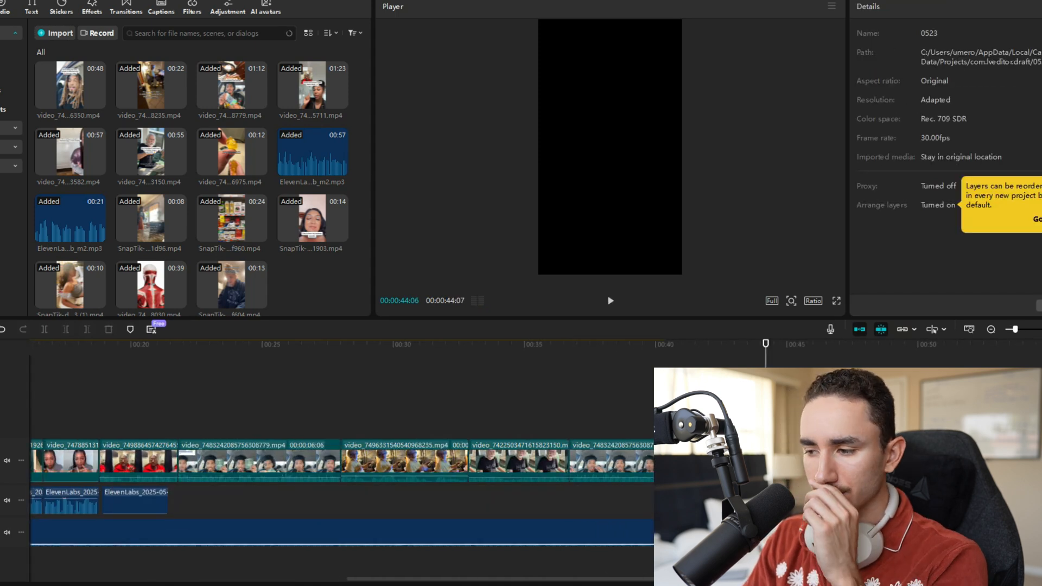
left_click(711, 532)
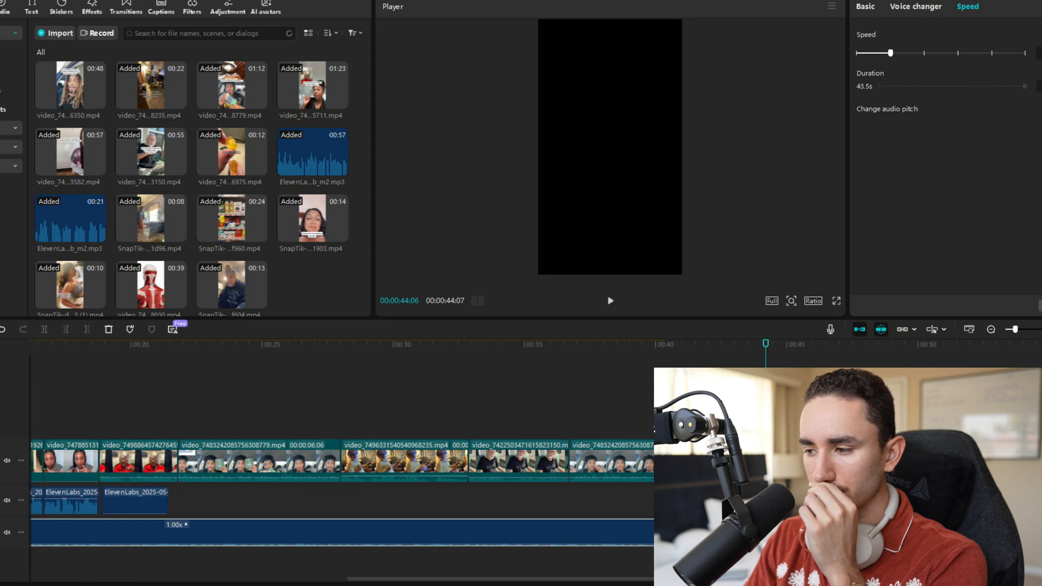
key("Home")
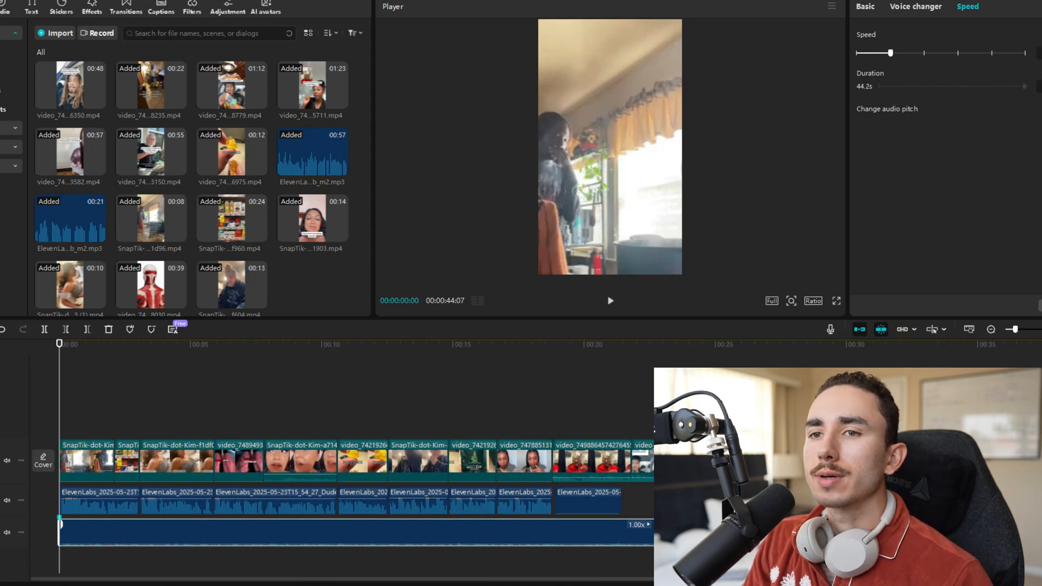
Generate English auto captions for the whole ad without bilingual captions, keyword highlighting or filler word identification.
left_click(32, 8)
left_click(8, 128)
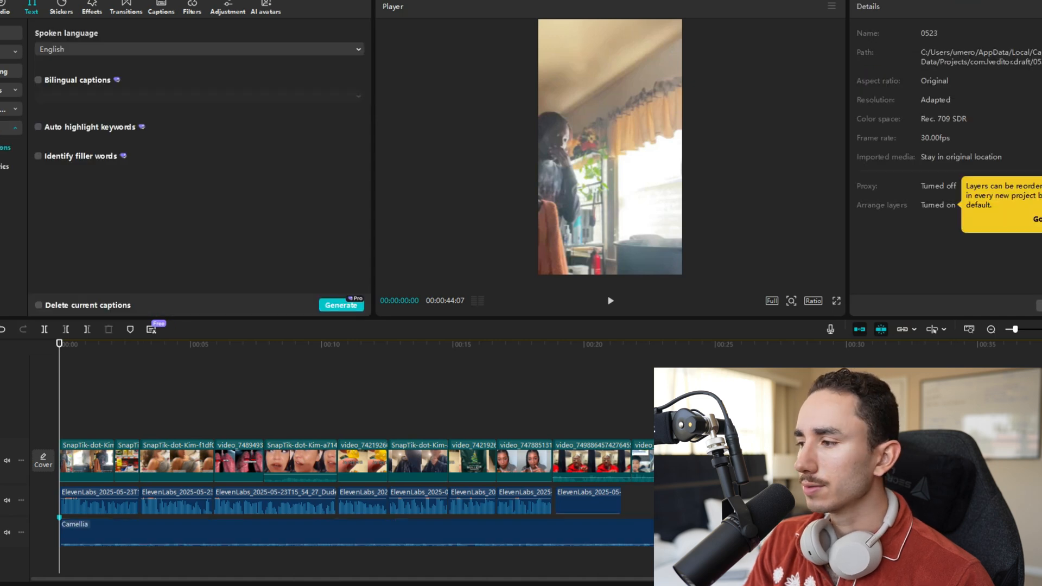
left_click(991, 329)
left_click(991, 329)
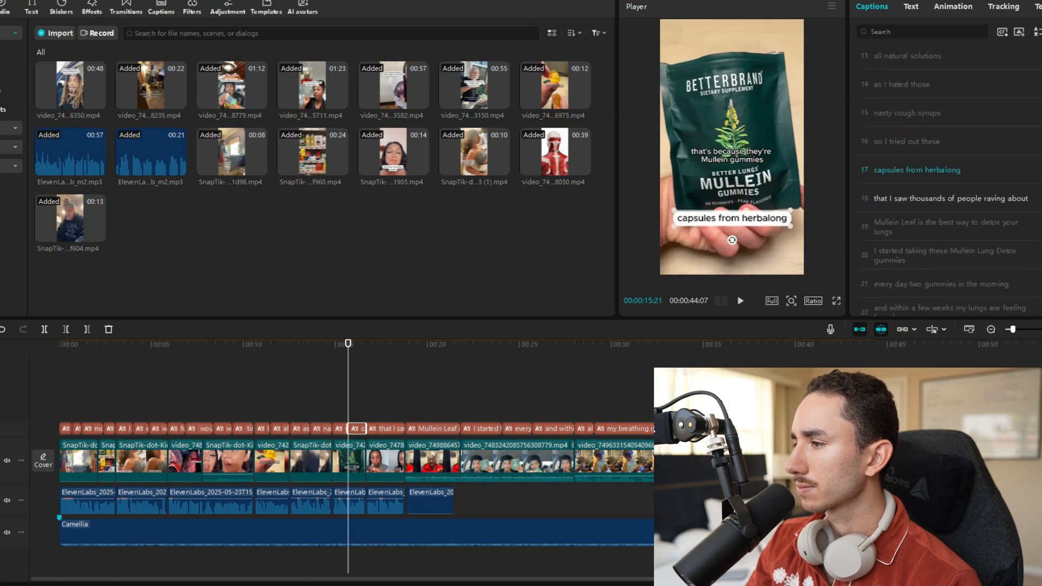
Split three captions so new lines begin at "of people raving about", "best way to detox your lungs" and "Mullein Lung Detox gummies".
left_click(947, 199)
key("Return")
left_click(937, 250)
key("Return")
left_click(932, 265)
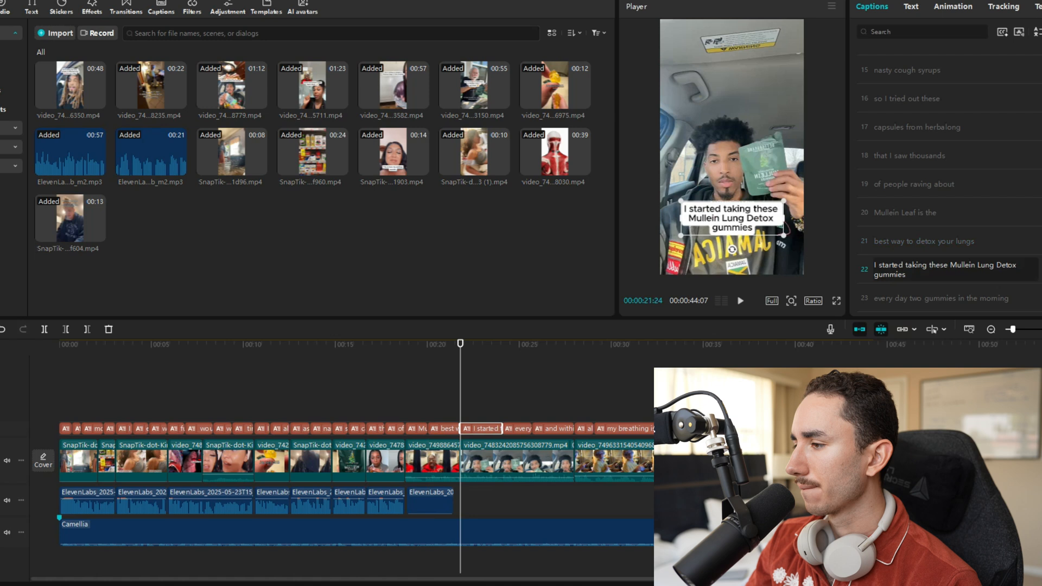
key("Return")
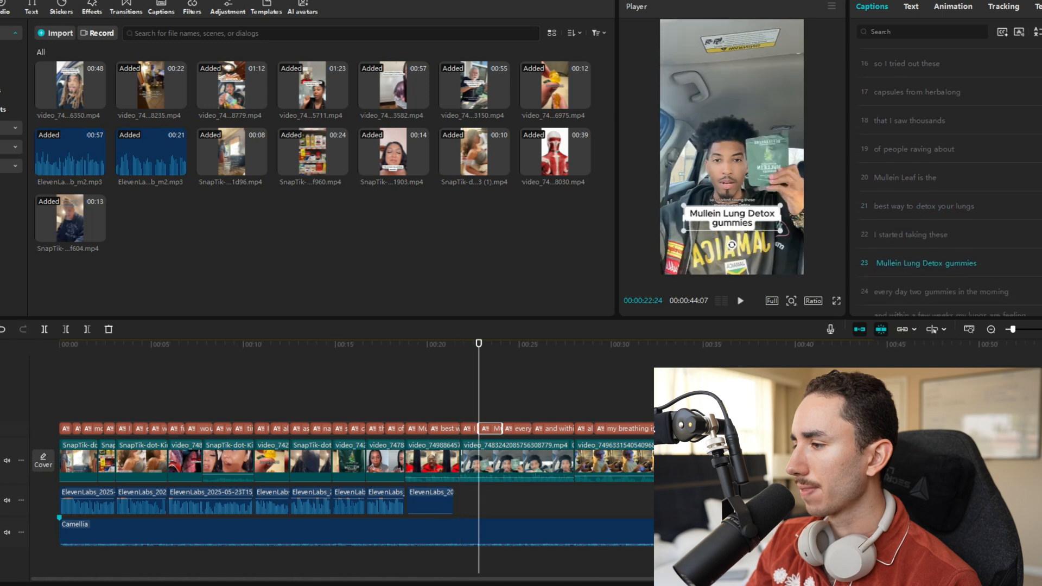
Split three captions so new lines begin at "gummies in the morning", "my lungs are feeling brand new" and "better than it was".
left_click(927, 242)
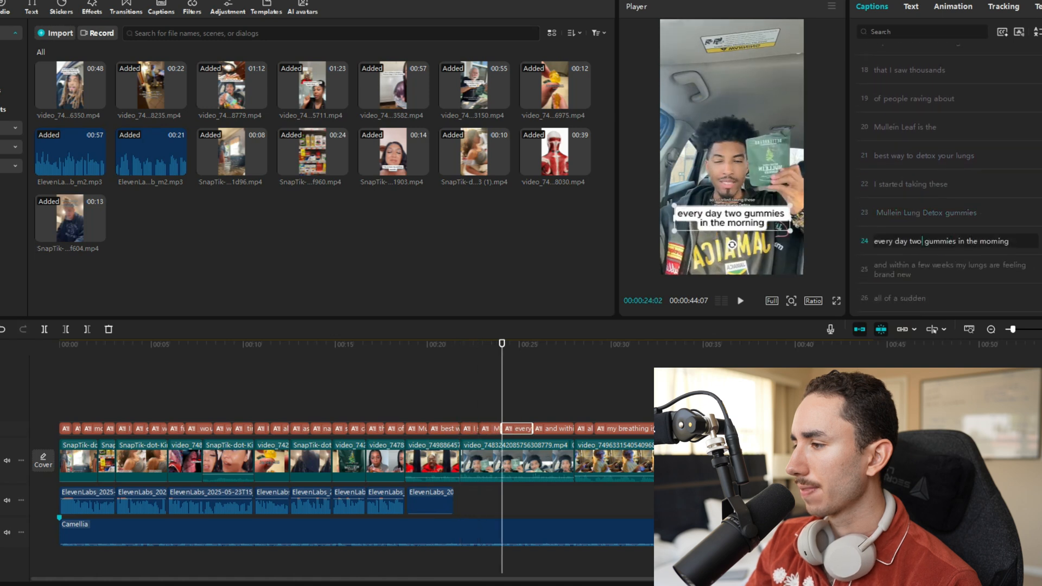
key("Return")
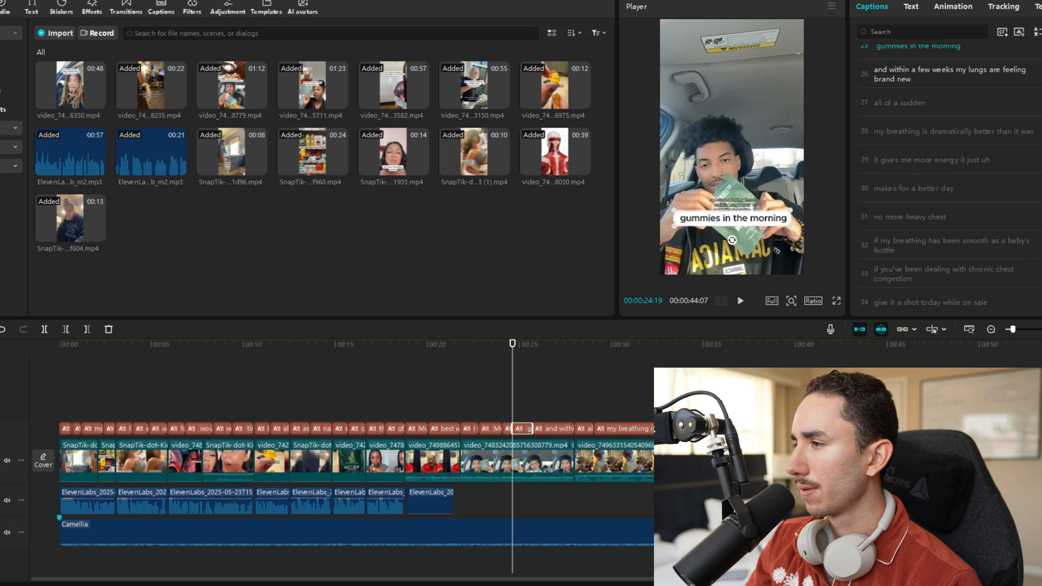
left_click(954, 70)
key("Return")
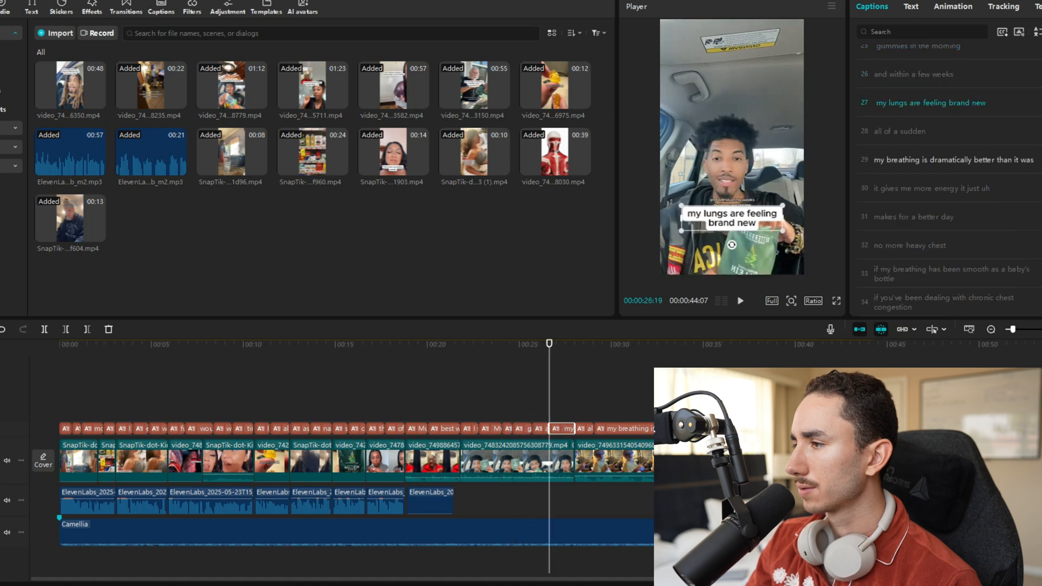
left_click(974, 160)
key("Return")
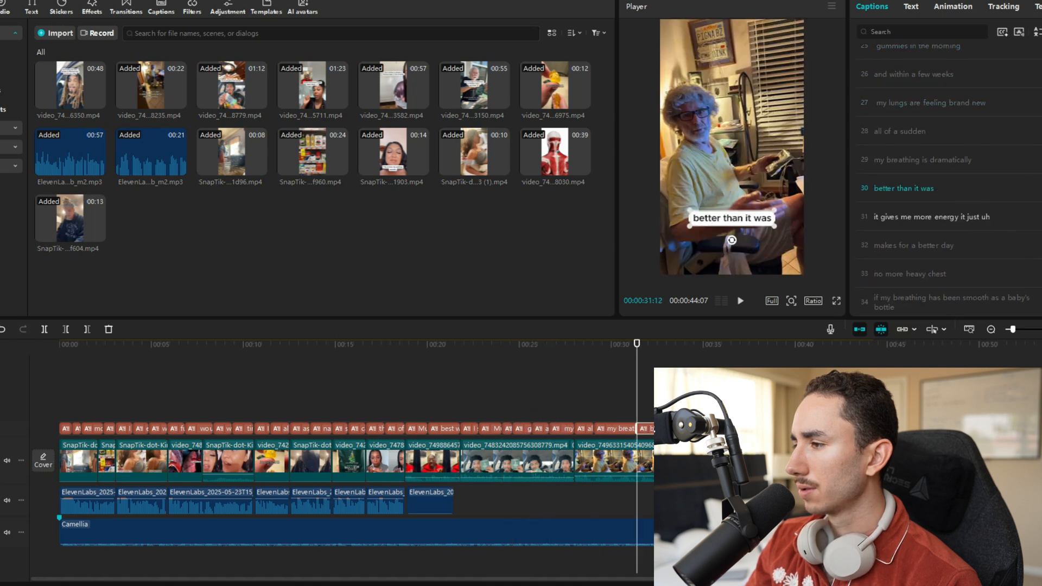
Split captions before "energy it just uh" and "been smooth as a baby's bottle", and split the one about chronic chest congestion.
left_click(933, 216)
key("Return")
scroll(932, 217, "down", 3)
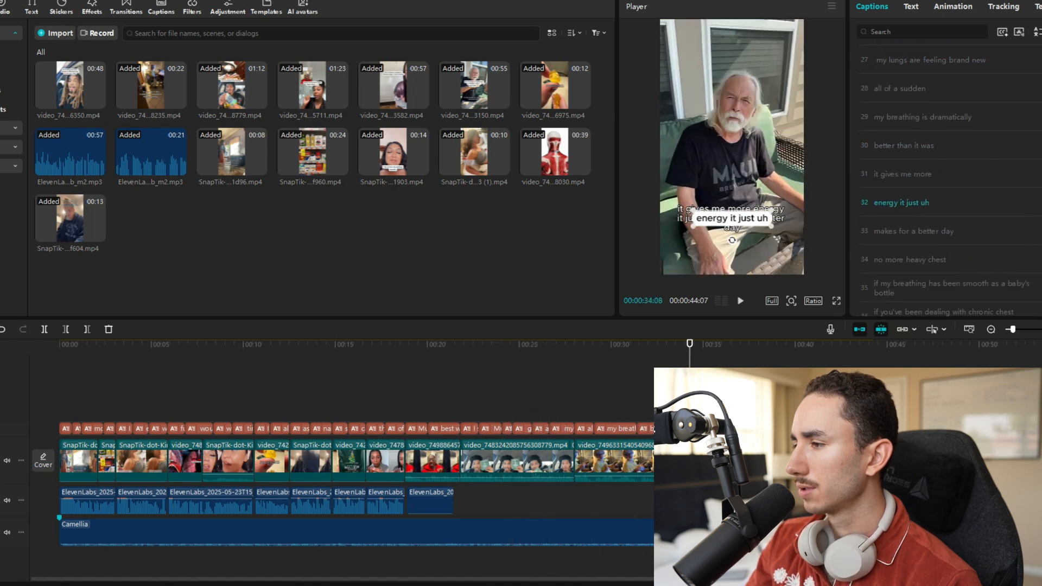
left_click(923, 240)
key("Return")
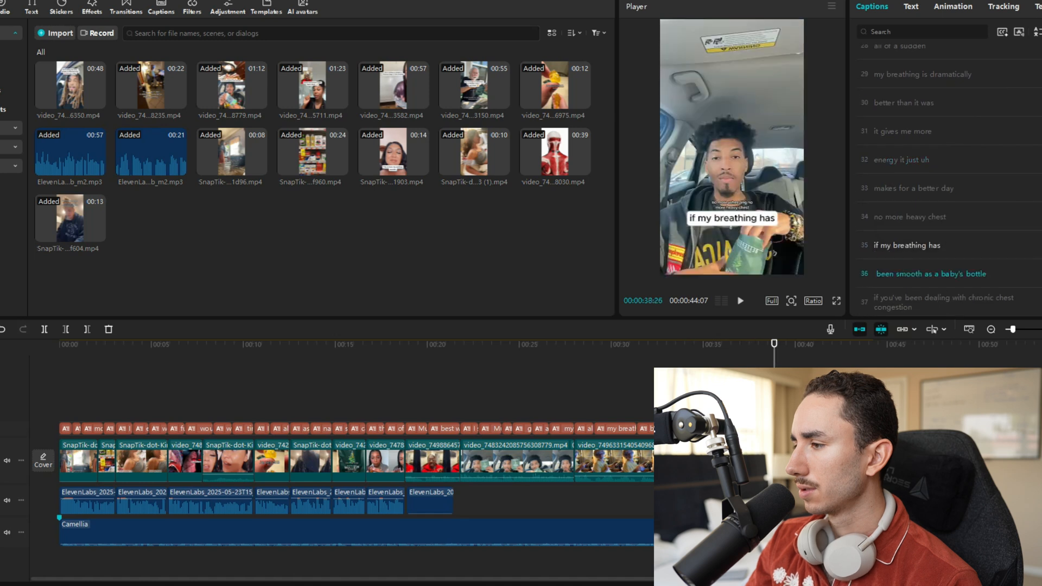
left_click(951, 269)
key("Return")
Reposition the first clip to X 63, Y -1644 and scale it to 175% so it fills the frame.
left_click_drag(818, 344, 72, 344)
left_click_drag(732, 147, 732, 191)
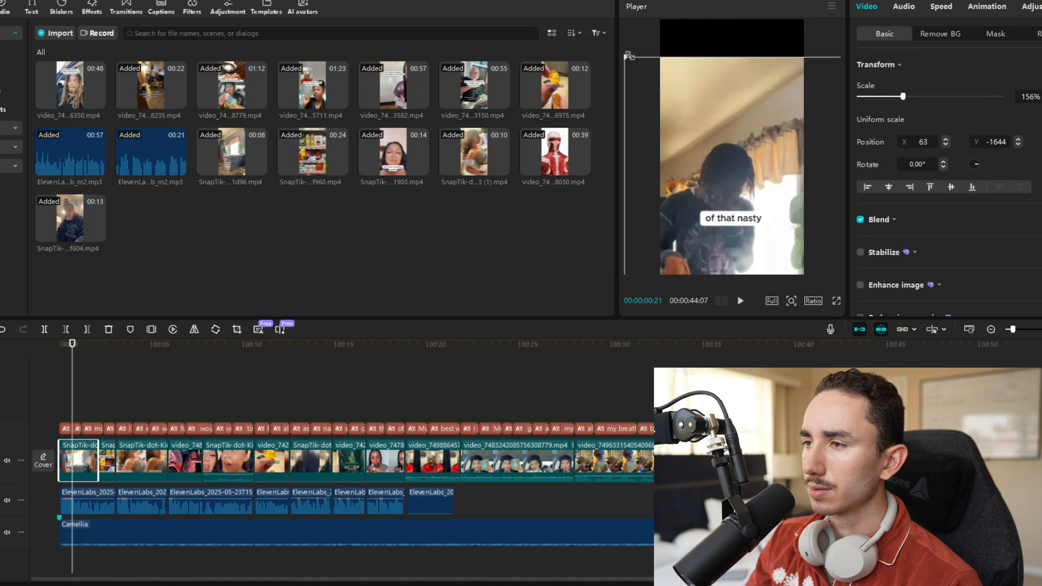
left_click_drag(627, 56, 613, 46)
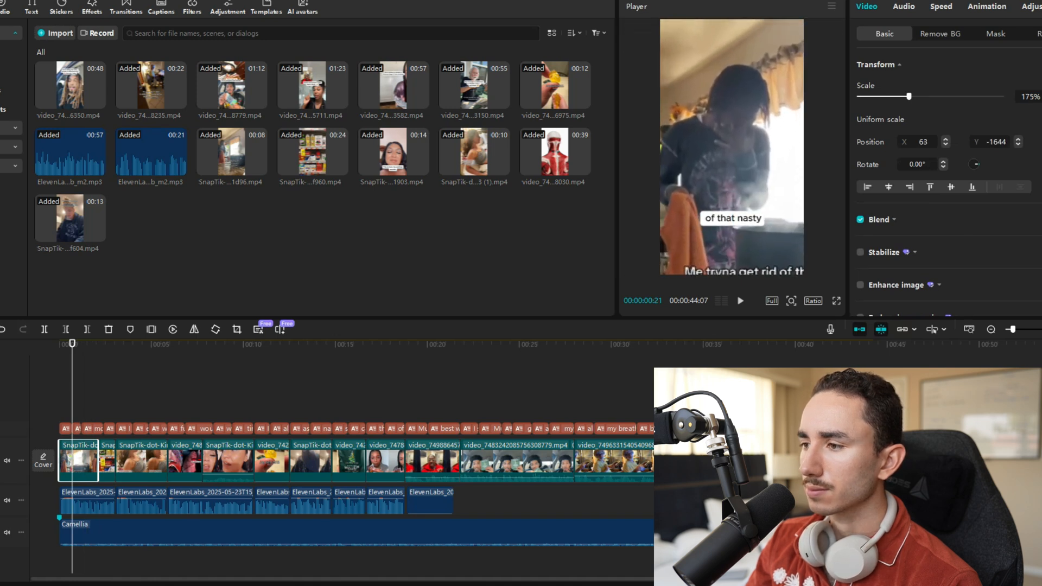
Move the captions up toward the middle of the frame, centred horizontally, and play the ad to 00:00:06:16.
left_click_drag(734, 217, 739, 172)
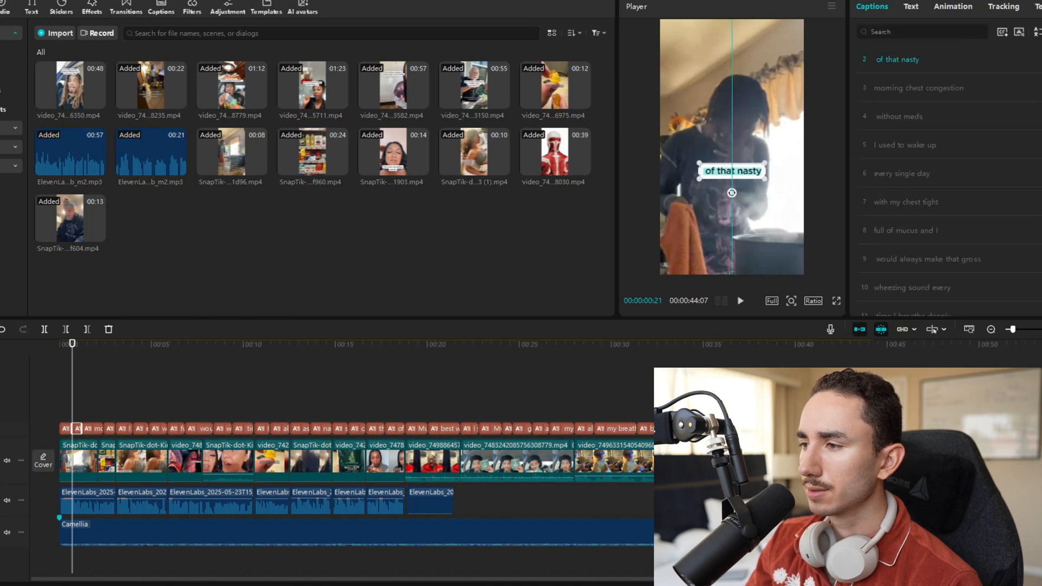
key("space")
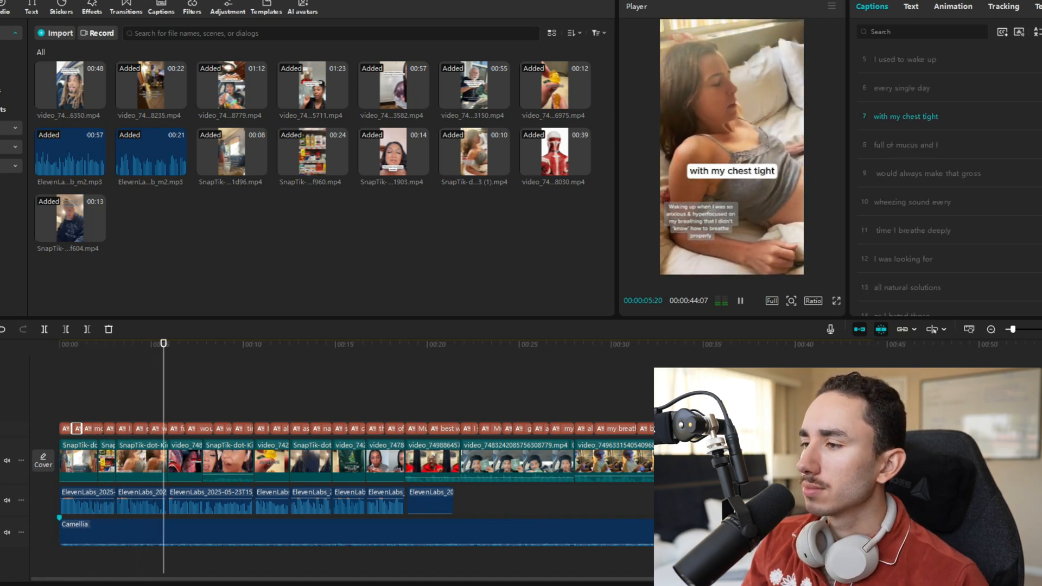
key("space")
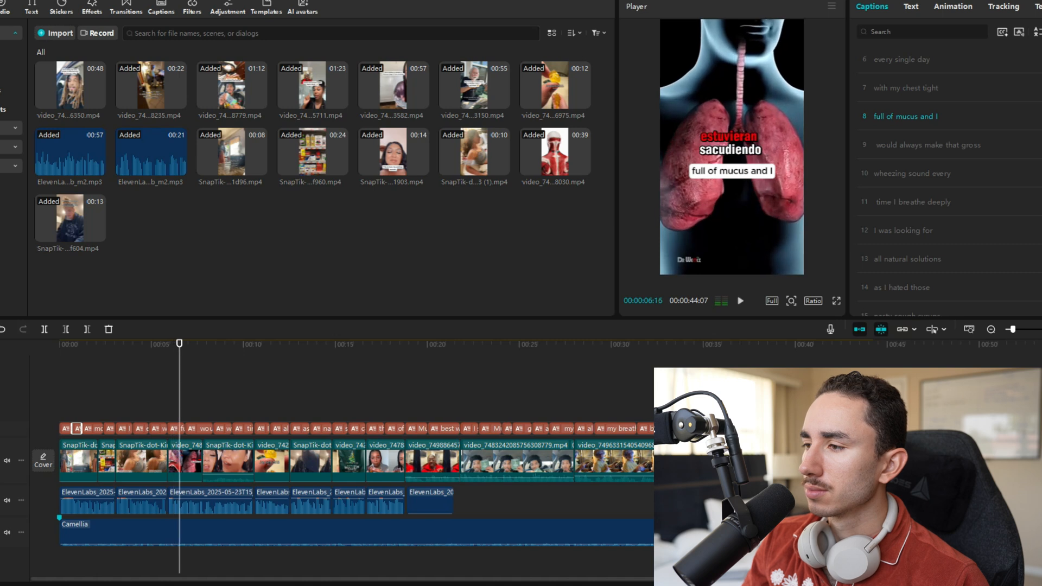
Scale the lungs animation clip to 115% and shift it down to Y -281, bringing its Spanish subtitle closer to the caption.
left_click_drag(732, 228, 732, 238)
left_click_drag(661, 30, 650, 25)
left_click_drag(732, 217, 732, 212)
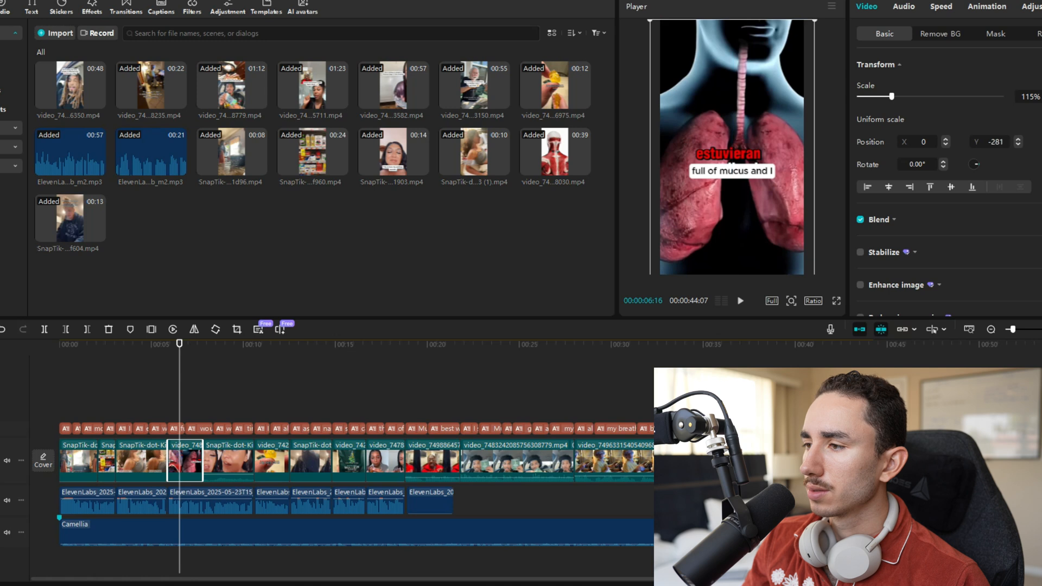
Enlarge the captions and raise them slightly, centred over the Spanish subtitle in the lungs clip, checking coverage at 00:00:06:06.
left_click(731, 171)
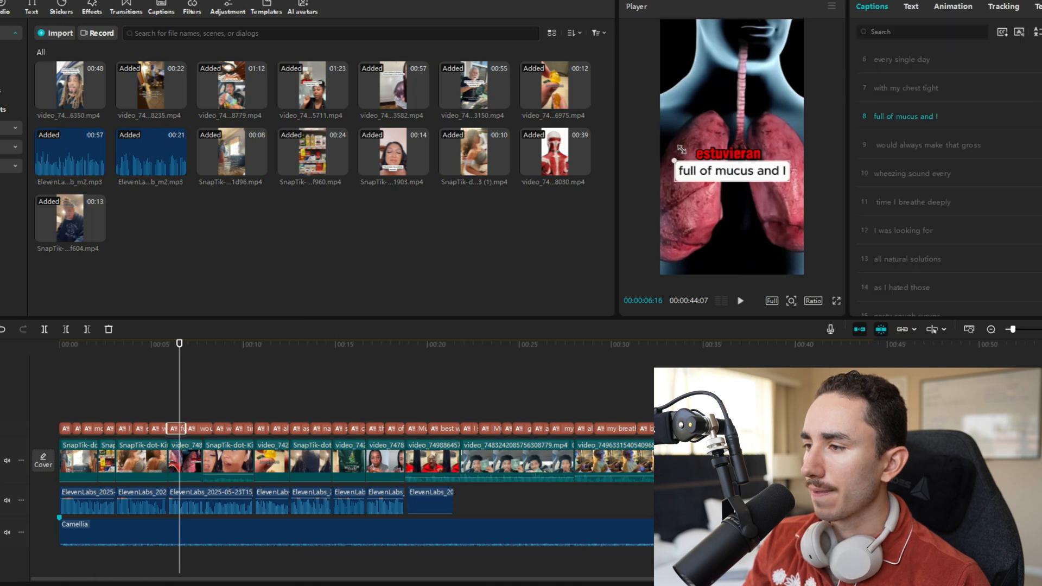
mouse_move(732, 172)
left_mouse_down()
mouse_move(732, 158)
mouse_move(671, 168)
mouse_move(732, 162)
left_mouse_up()
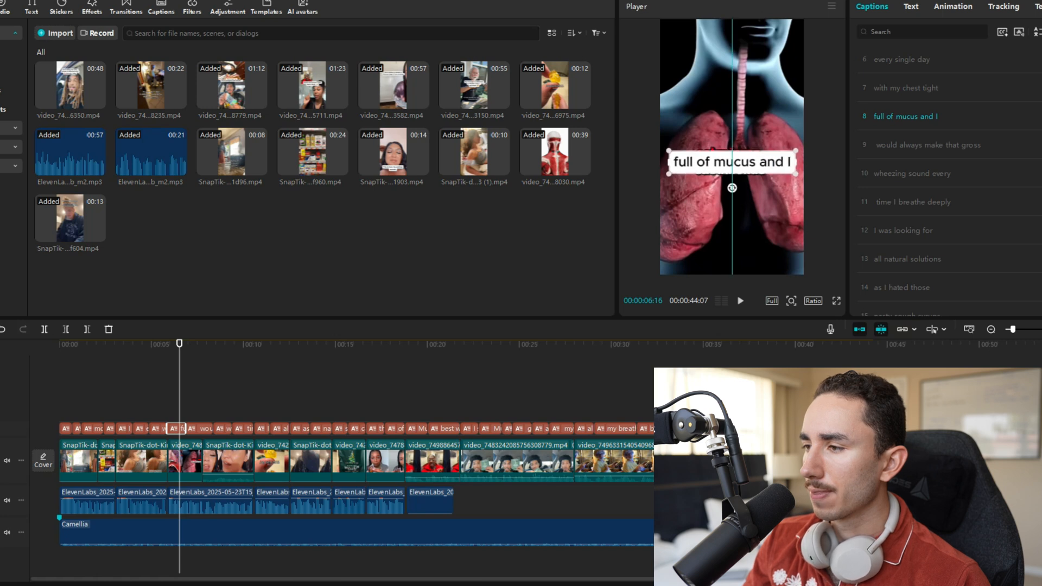
key("Left")
key("Left")
key("Left")
key("Left")
mouse_move(177, 344)
left_mouse_down()
mouse_move(120, 343)
mouse_move(214, 344)
mouse_move(173, 344)
left_mouse_up()
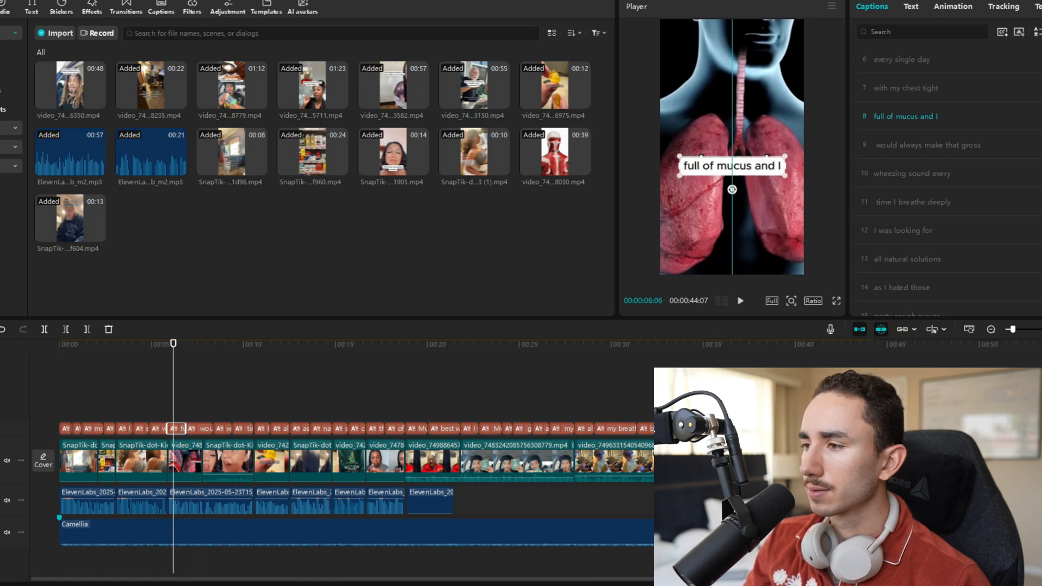
Play the ad from the beginning to 00:00:09:09 and split the "would always make that gross" caption before "that gross".
left_click_drag(173, 344, 59, 344)
key("space")
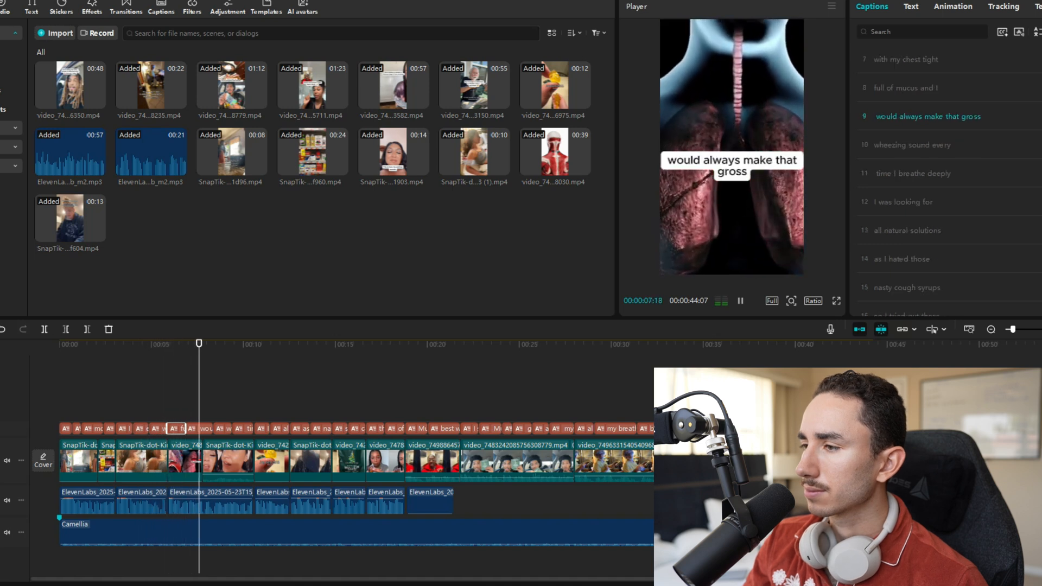
key("space")
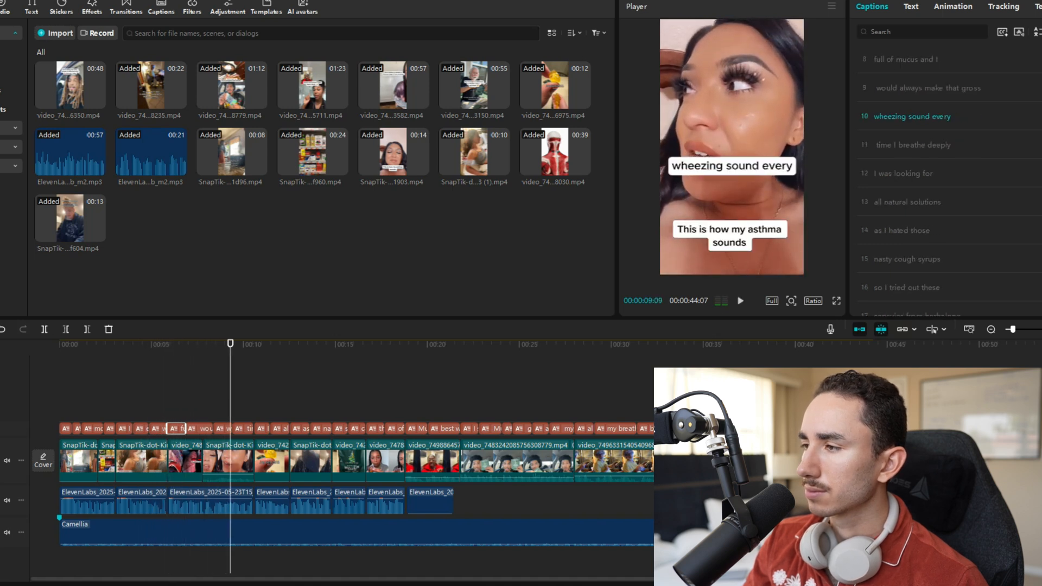
left_click(931, 88)
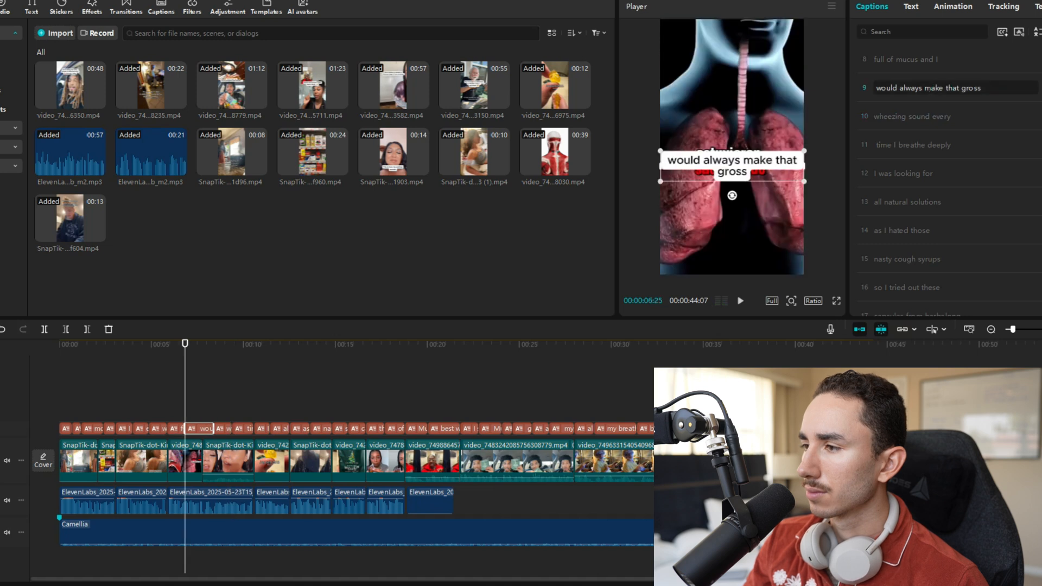
key("Return")
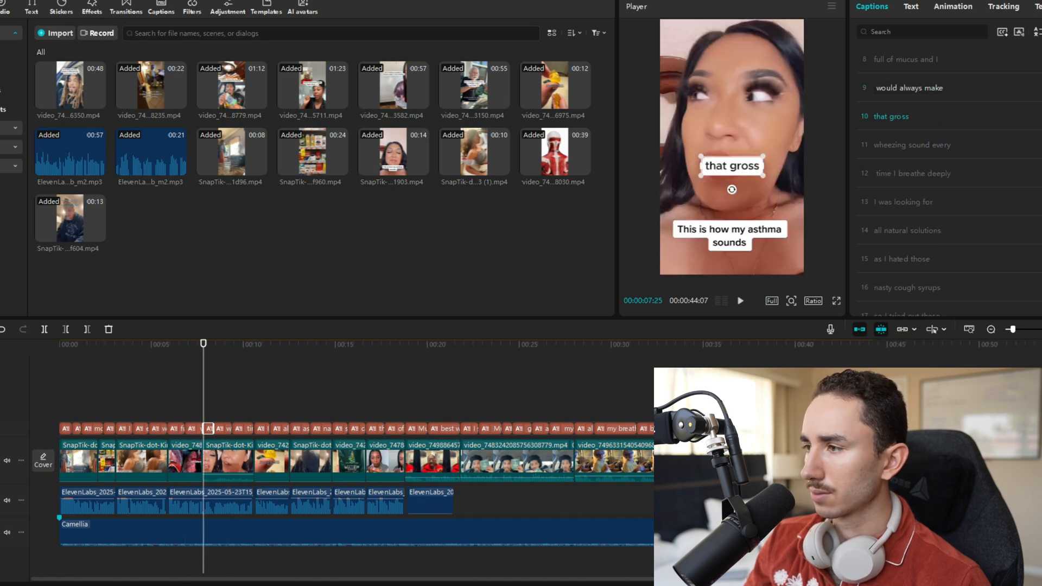
Scale the asthma selfie clip under the "that gross" caption to 132% and shift it down to Y -613, centred horizontally.
left_click(205, 471)
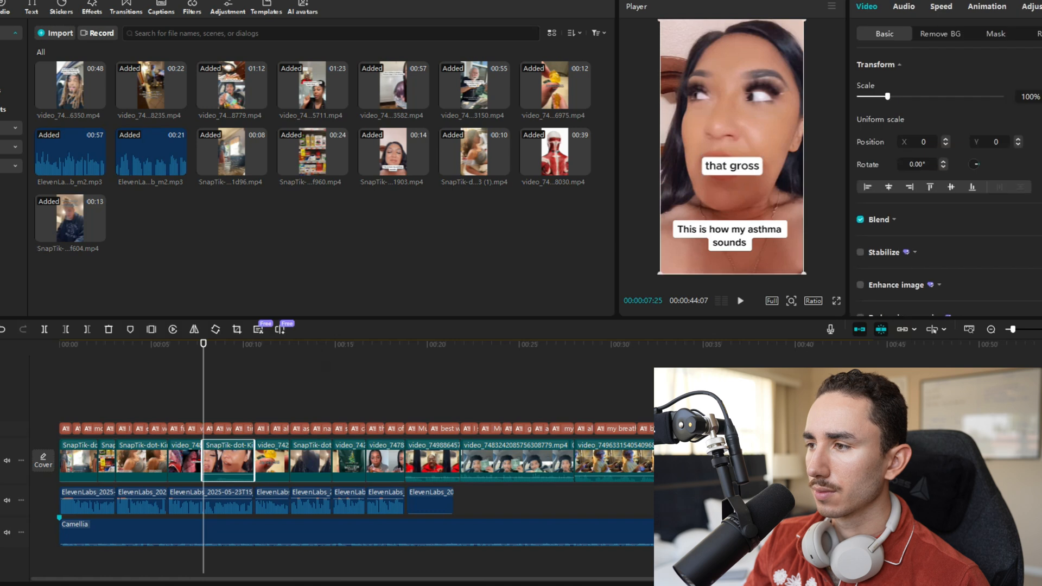
left_click_drag(662, 23, 651, 20)
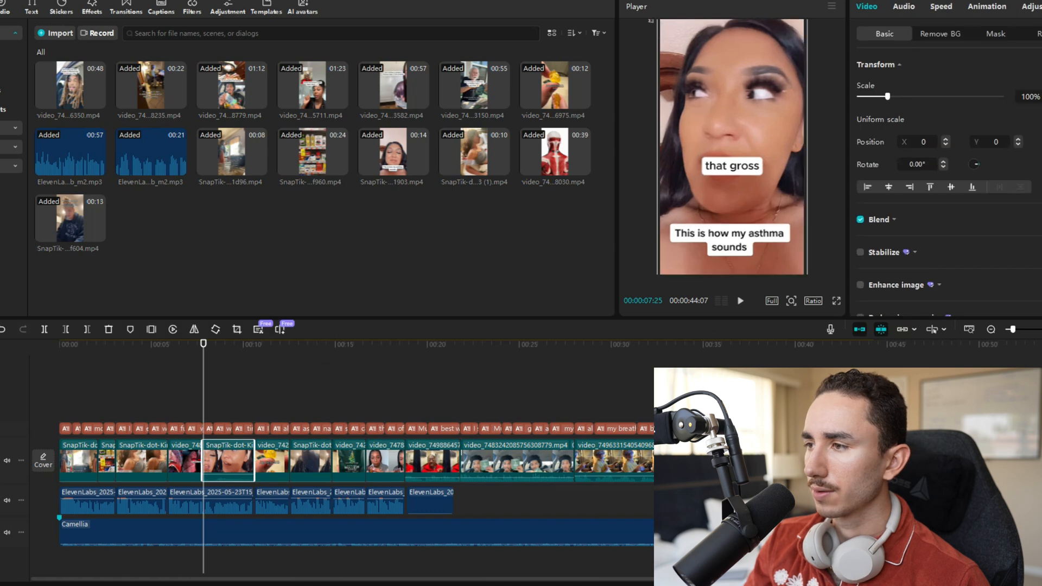
left_click_drag(732, 157, 744, 219)
left_click_drag(674, 76, 642, 20)
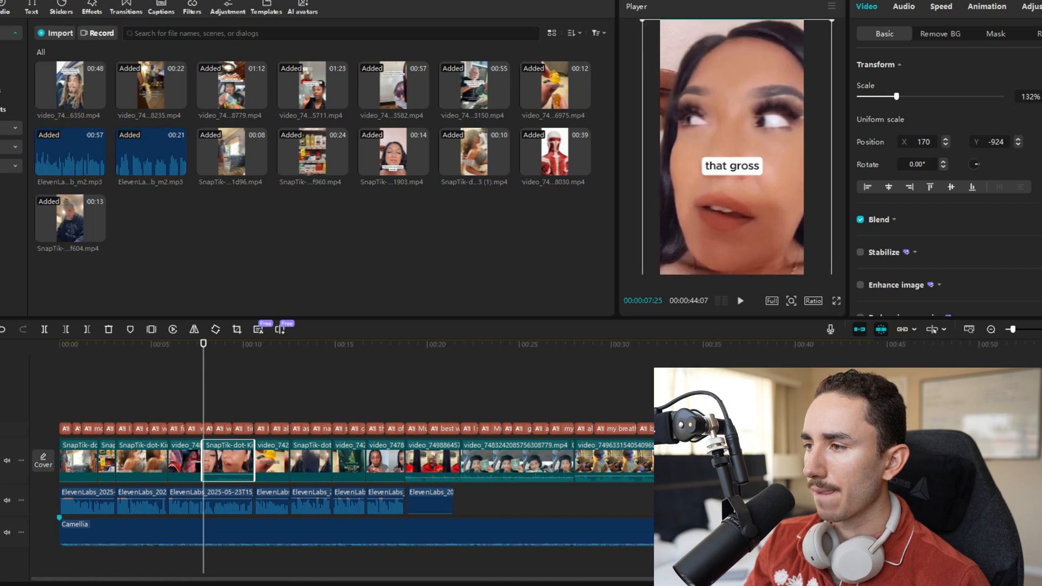
left_click_drag(737, 158, 732, 157)
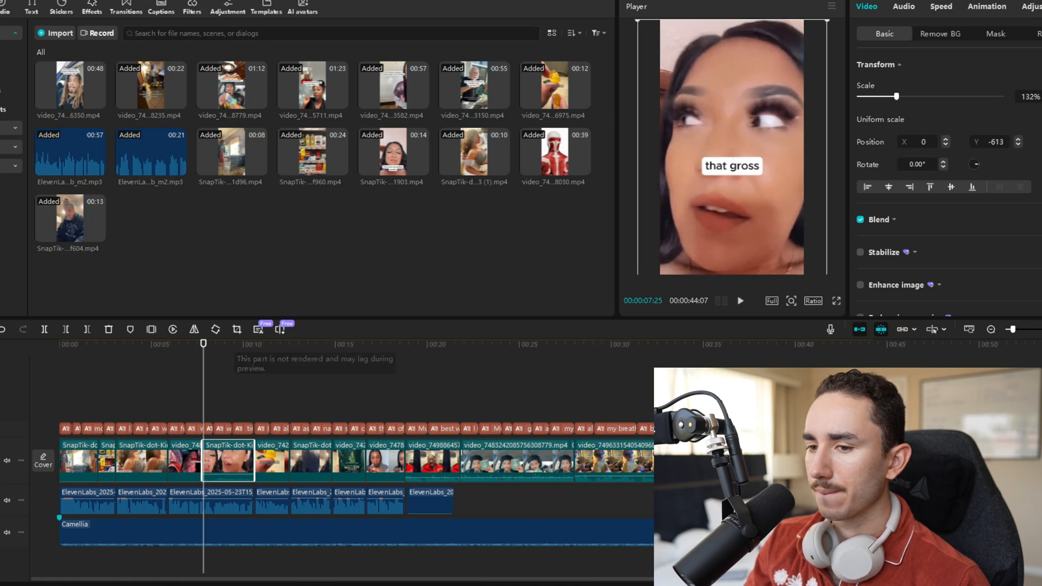
Play on to 00:00:11:20, scale the yellow gummy bear clip to 111% and shift it down to Y -205, centred horizontally.
left_click(194, 344)
key("space")
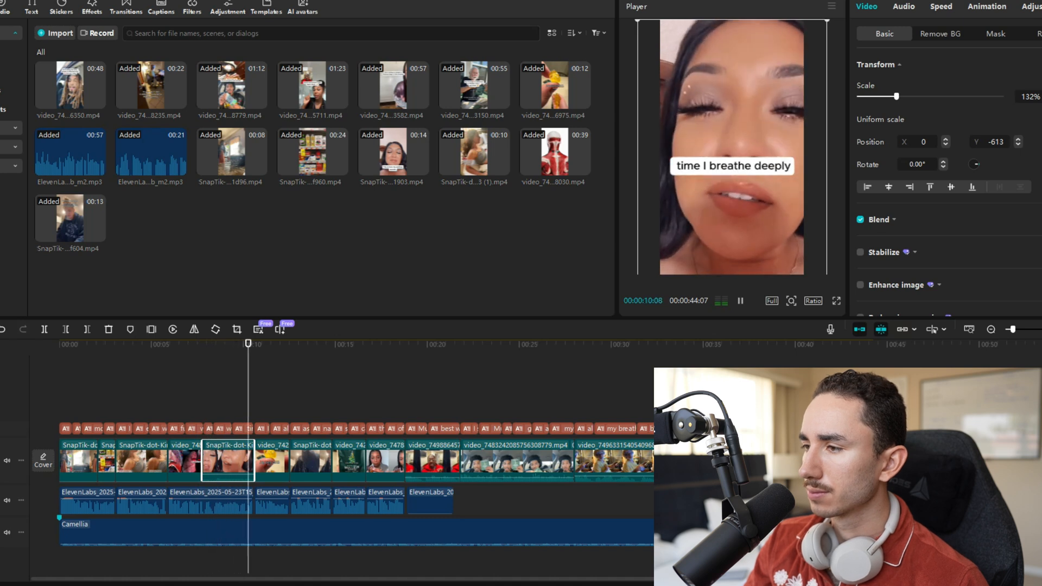
key("space")
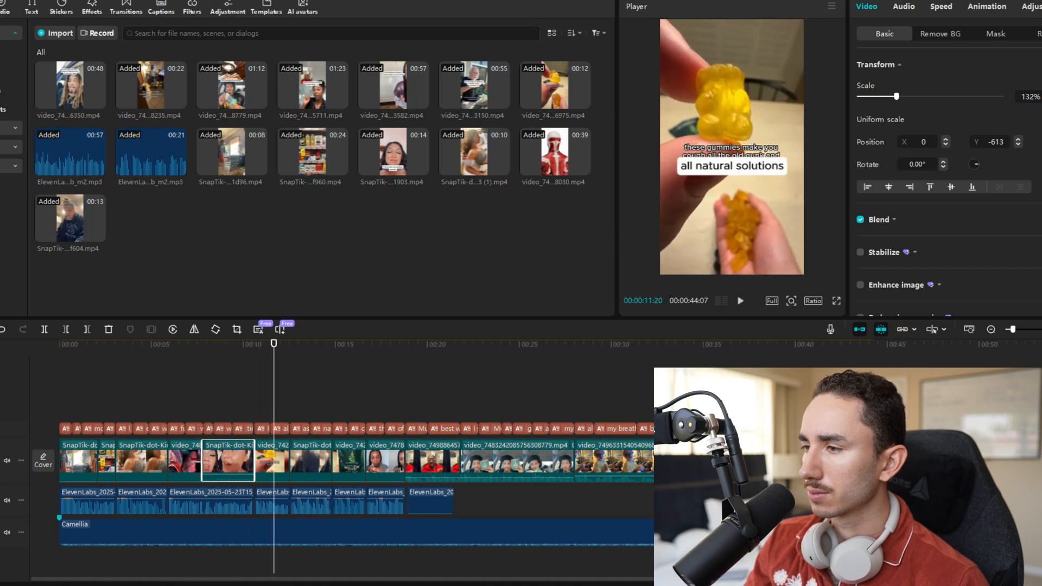
left_click(732, 167)
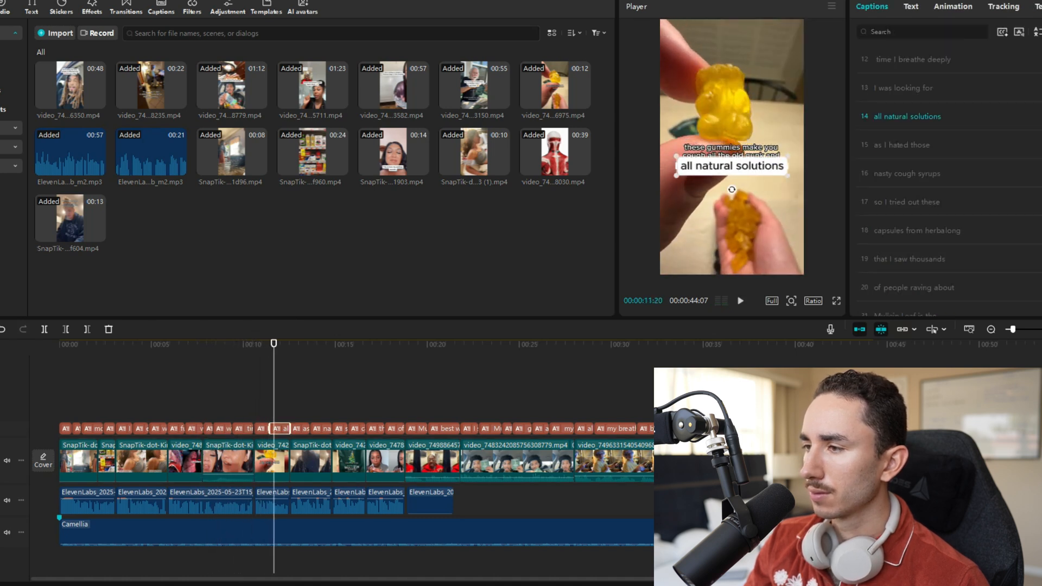
left_click(731, 222)
left_click_drag(731, 222, 735, 237)
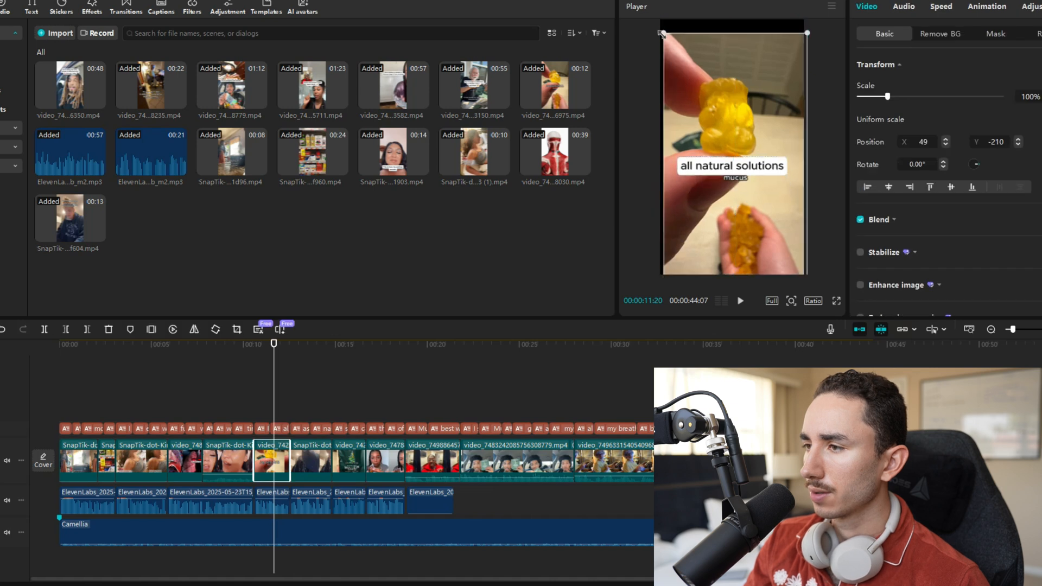
left_click_drag(661, 34, 633, 23)
left_click_drag(735, 217, 732, 217)
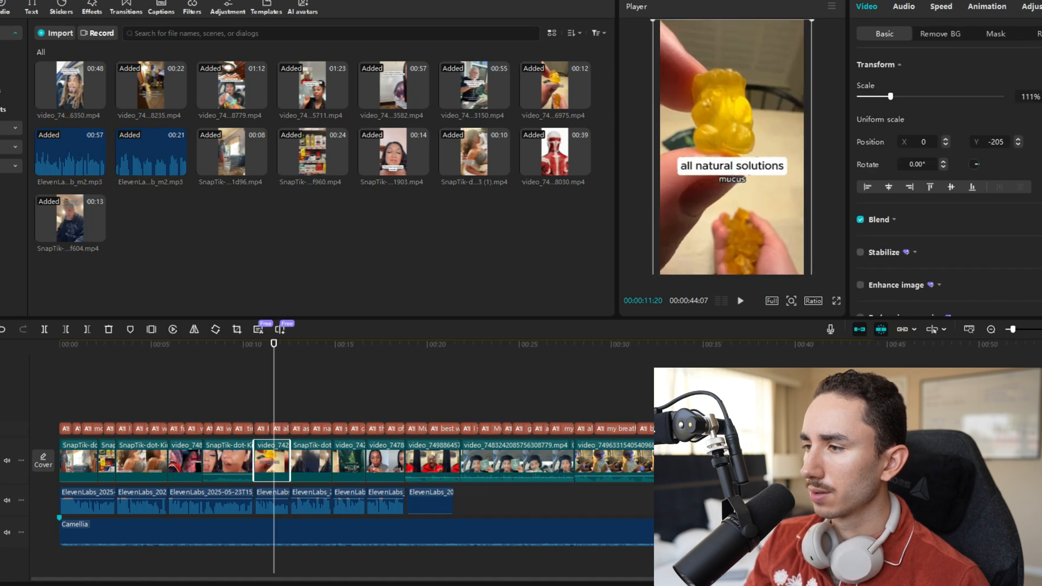
Play on to 00:00:16:24, scale the braided woman's clip under "that I saw thousands" to 112% and raise it to Y 222.
key("space")
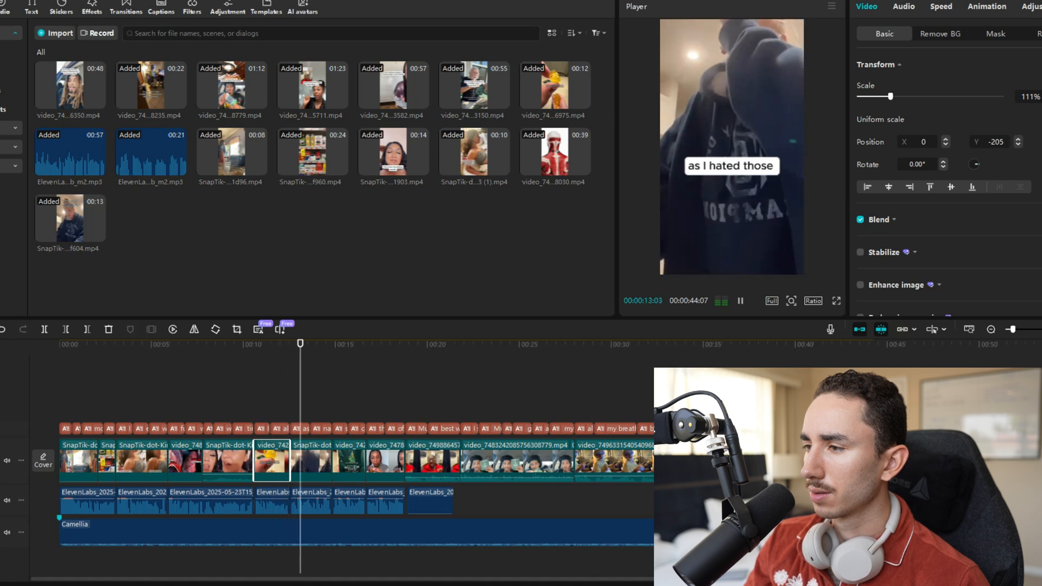
key("space")
key("space")
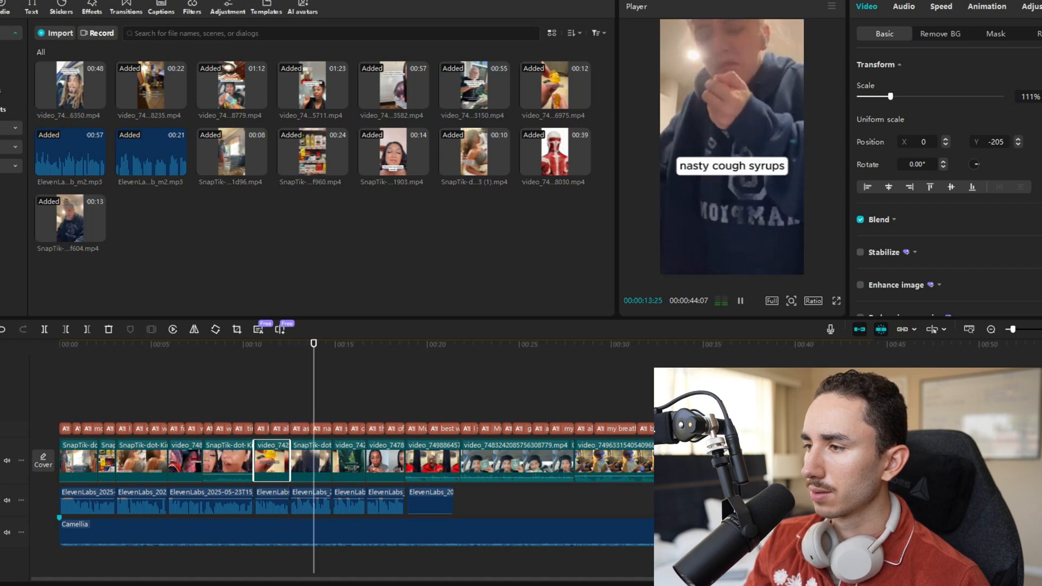
key("space")
key("space")
key("space")
left_click(386, 462)
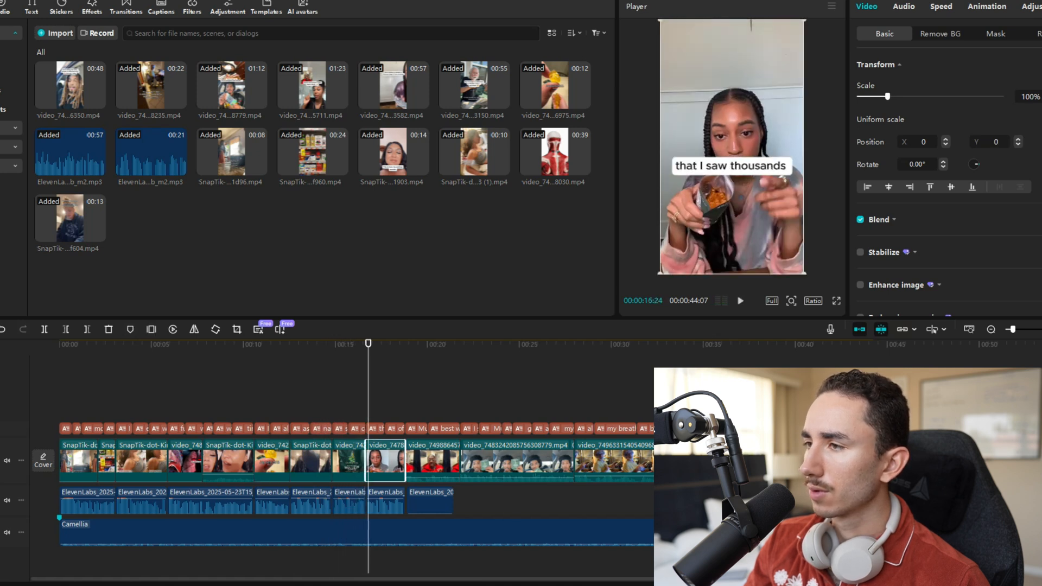
left_click(705, 98)
left_click(706, 98)
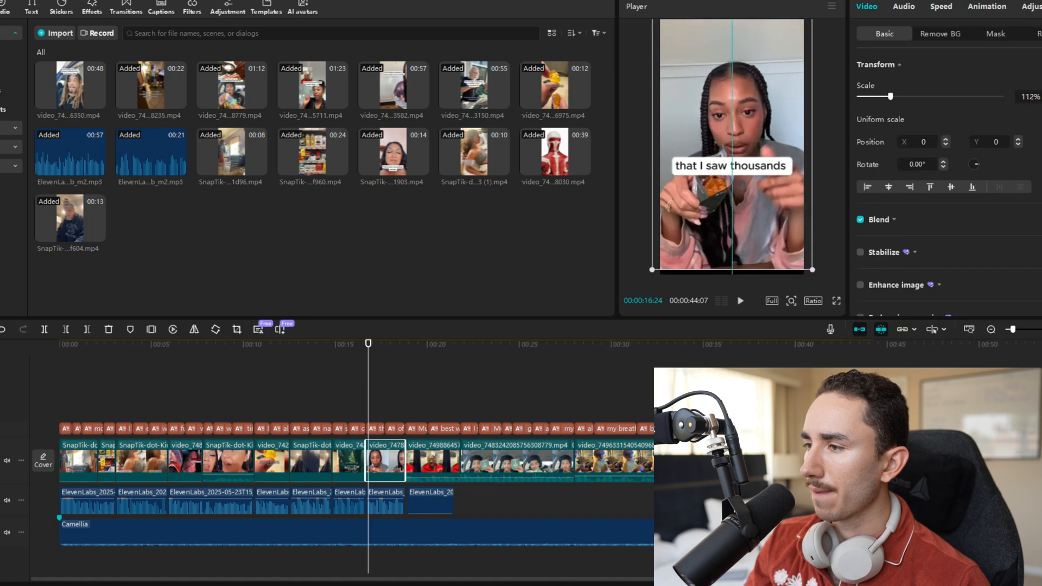
Play on to 00:00:20:06, scale the red-shirt man's Mullein Leaf clip to 143% and raise it to Y 831, centred horizontally.
key("space")
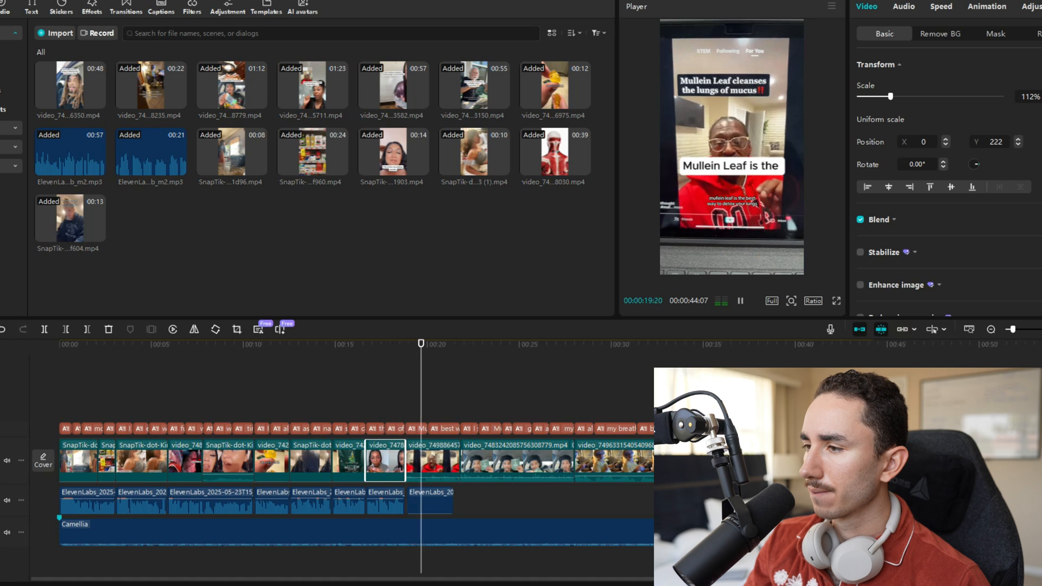
key("space")
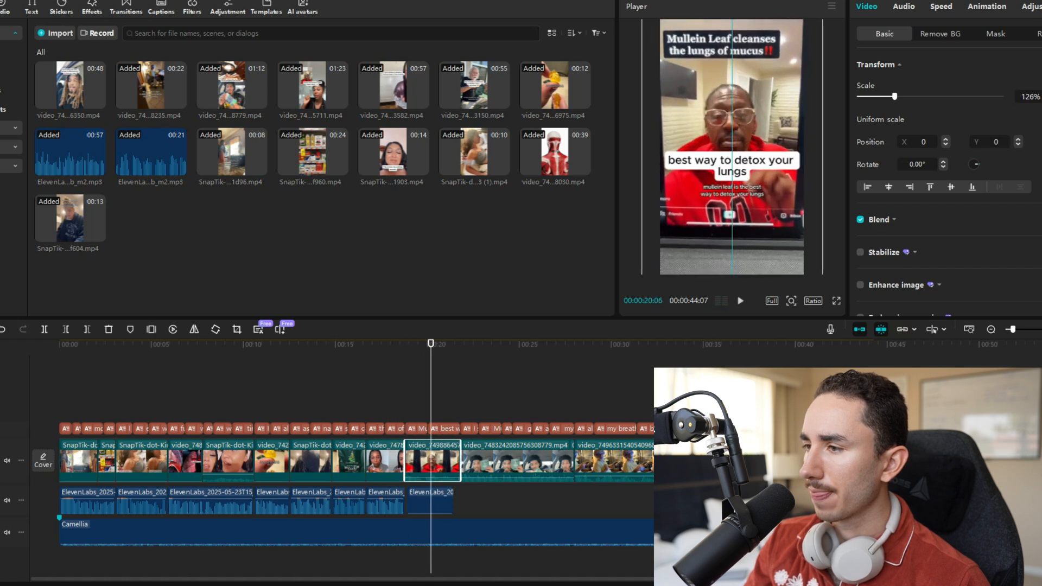
left_click_drag(732, 141, 732, 226)
left_click_drag(641, 42, 633, 21)
left_click_drag(736, 157, 732, 133)
Scale the Jamaica-shirt car clip under "I started taking these" to 145% and raise it to Y 861, centred horizontally.
key("space")
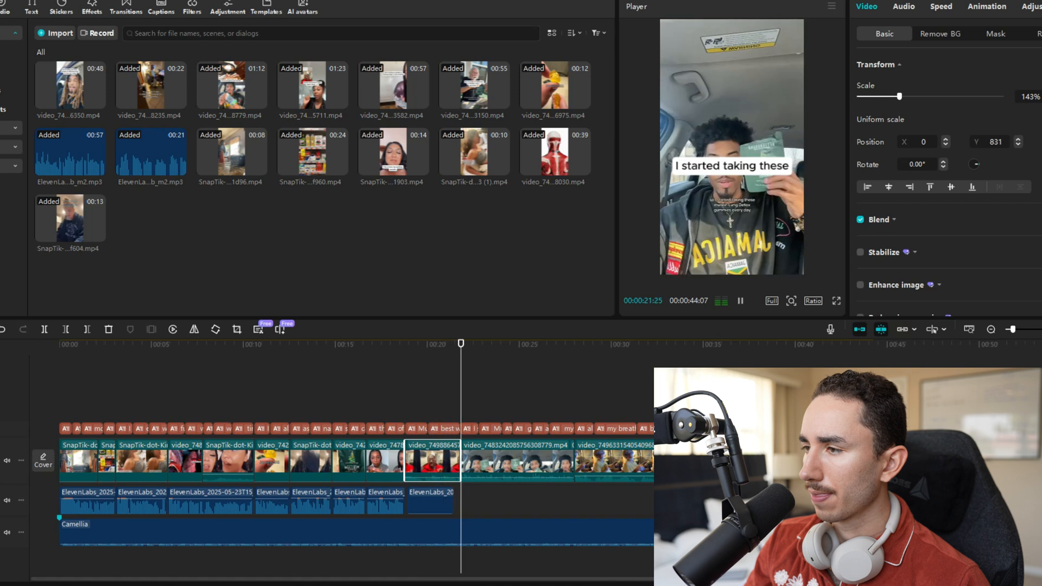
key("space")
left_click(732, 133)
left_click_drag(662, 22, 640, 3)
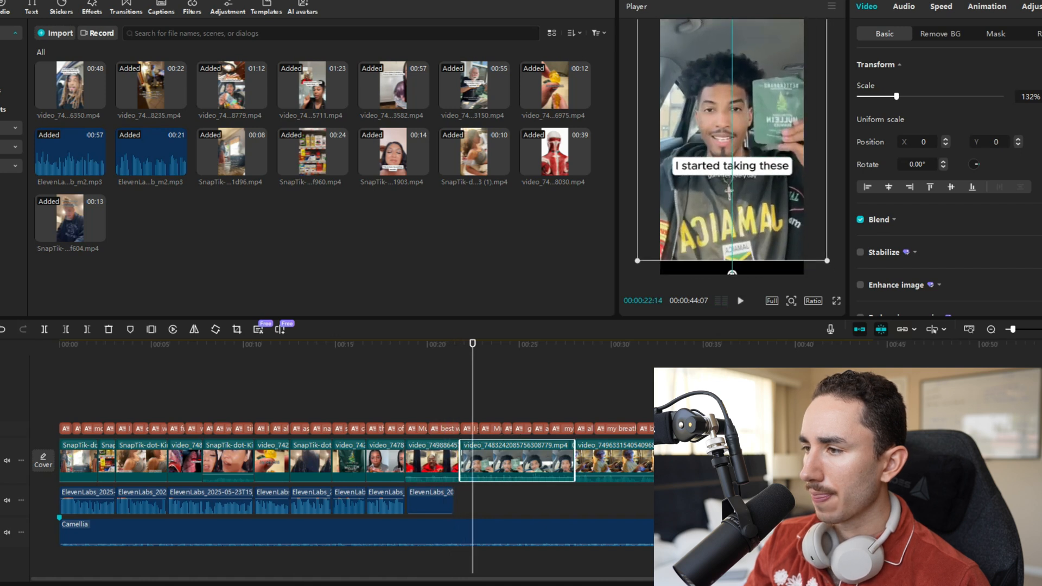
left_click_drag(732, 133, 754, 235)
left_click_drag(662, 23, 653, 8)
left_click_drag(749, 217, 725, 112)
Play on to 00:00:37:17, scale the car clip under "no more heavy chest" to 159% and raise it to Y 1136.
key("space")
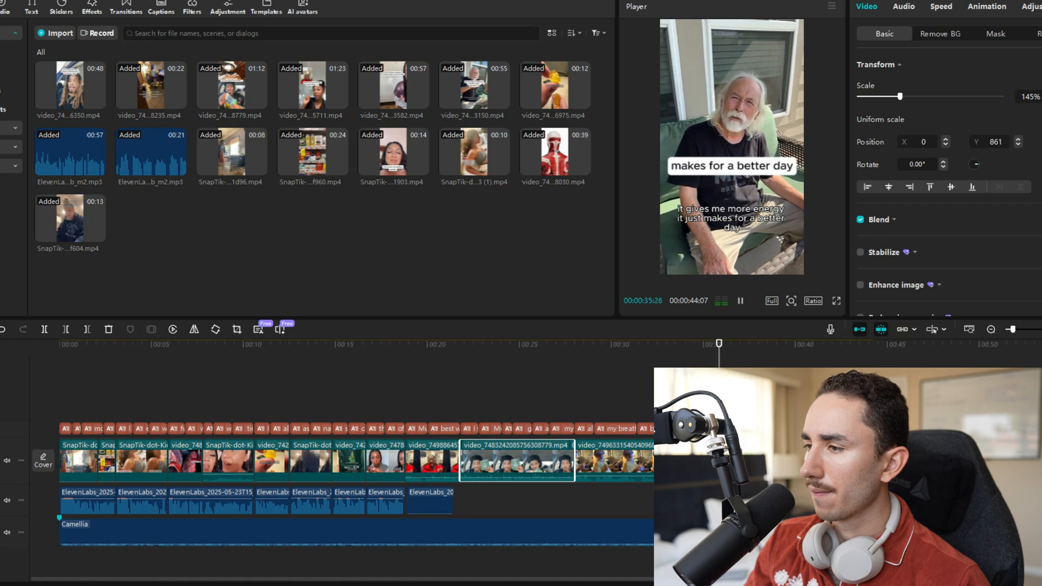
left_click(751, 460)
left_click_drag(666, 24, 629, 0)
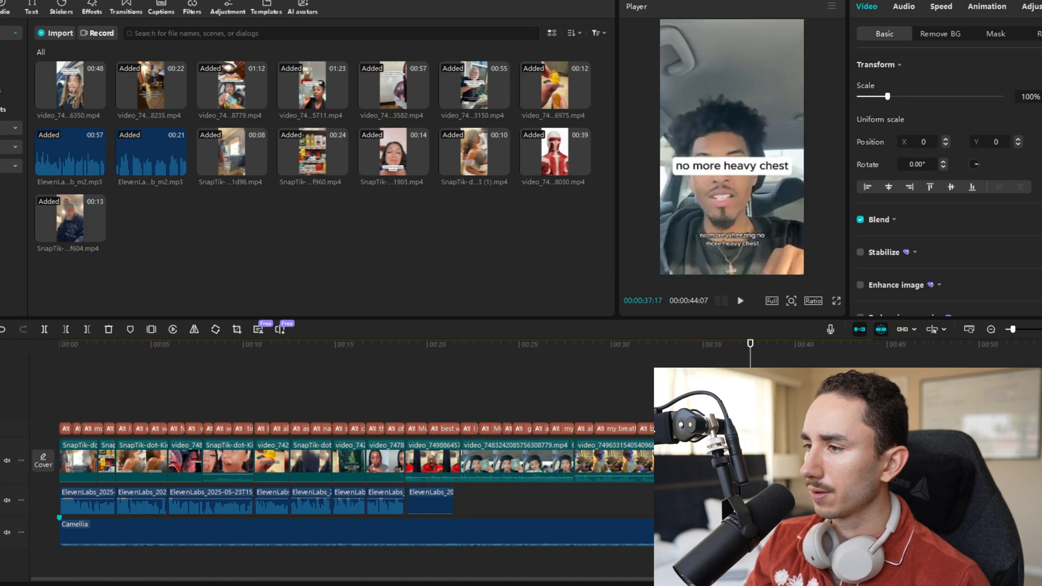
left_click_drag(732, 211, 732, 157)
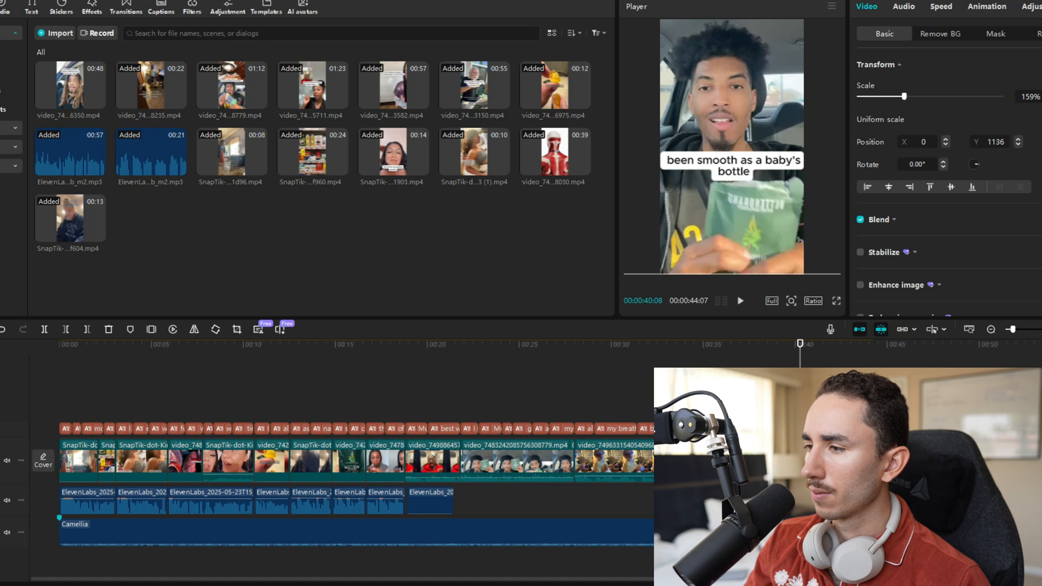
Correct the last word of the "been smooth as a baby's" caption to "bottom" and play the ad to its end.
left_click(733, 165)
left_click(967, 217)
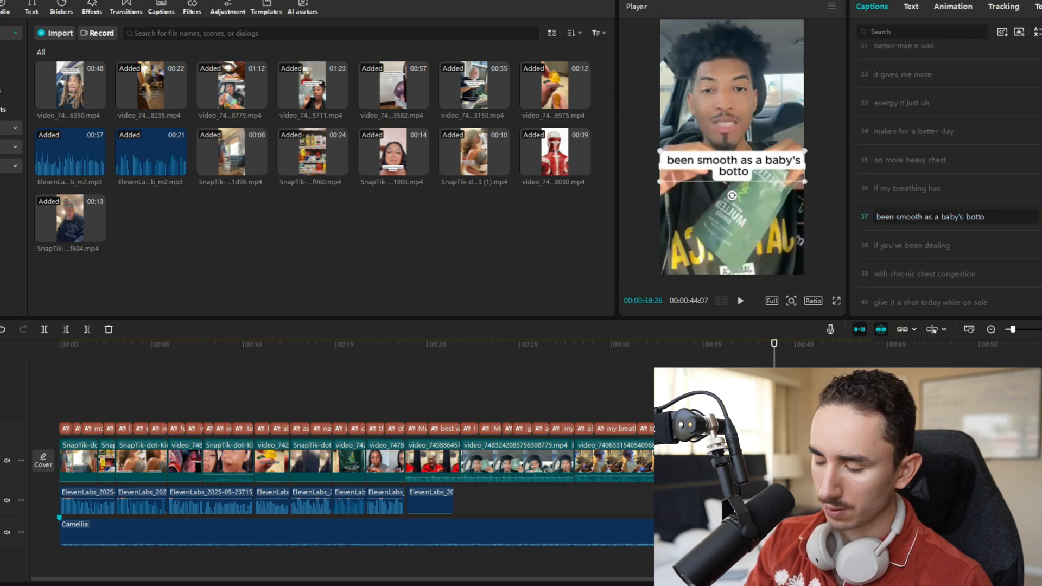
left_click(733, 228)
key("space")
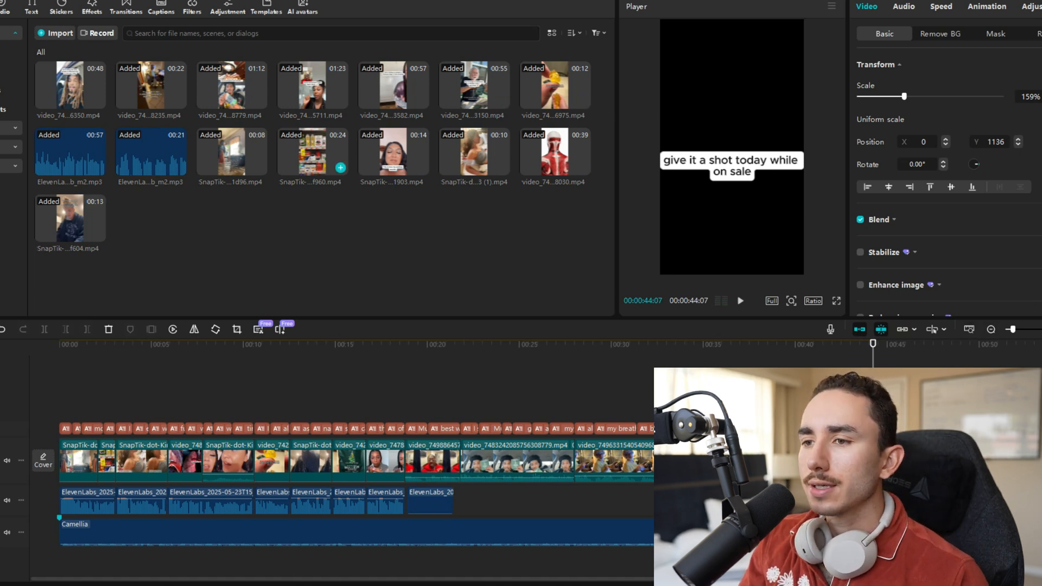
Lay footage of the braided woman with the pouch under the closing captions, keeping only the final section of the clip.
left_click_drag(73, 87, 798, 462)
left_click_drag(873, 344, 394, 343)
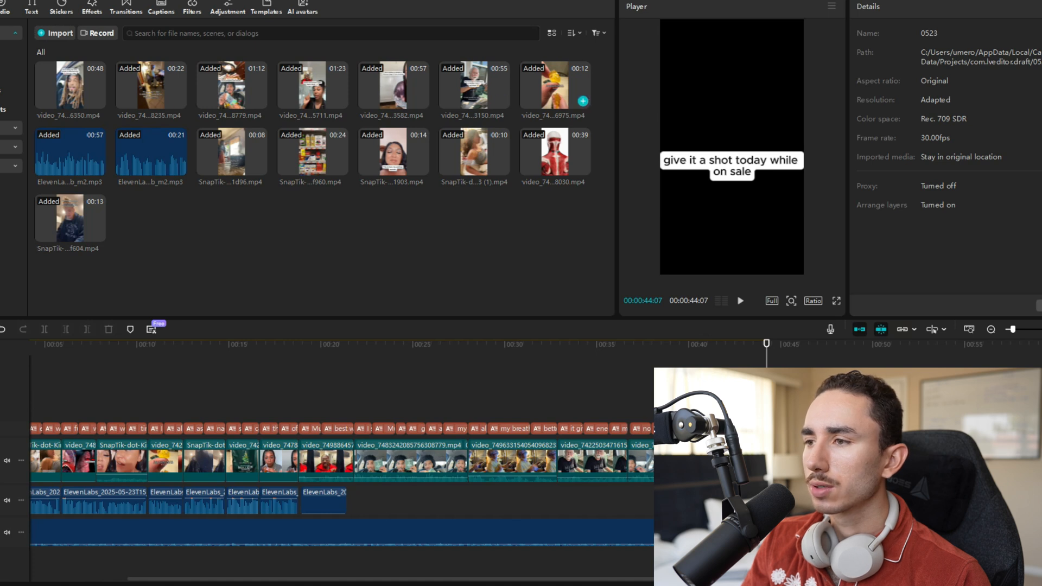
left_click_drag(393, 86, 700, 461)
left_click_drag(774, 344, 1038, 344)
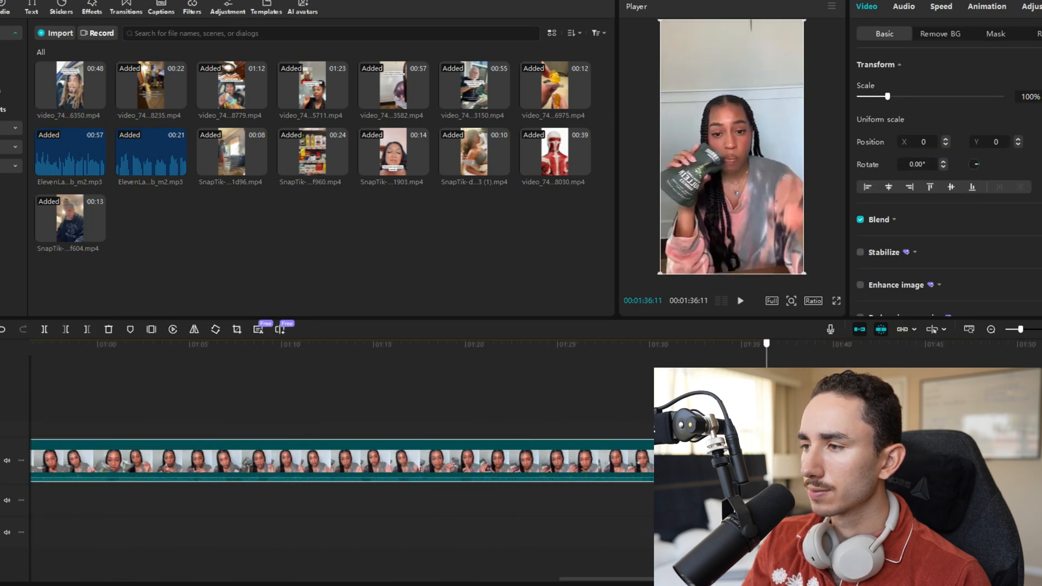
left_click_drag(644, 344, 505, 344)
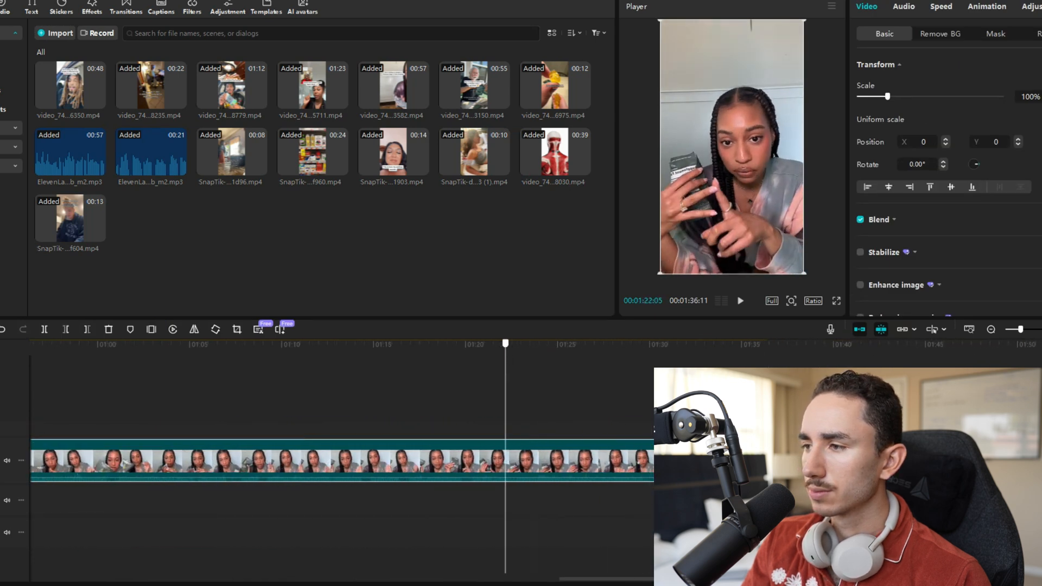
left_click_drag(433, 344, 644, 345)
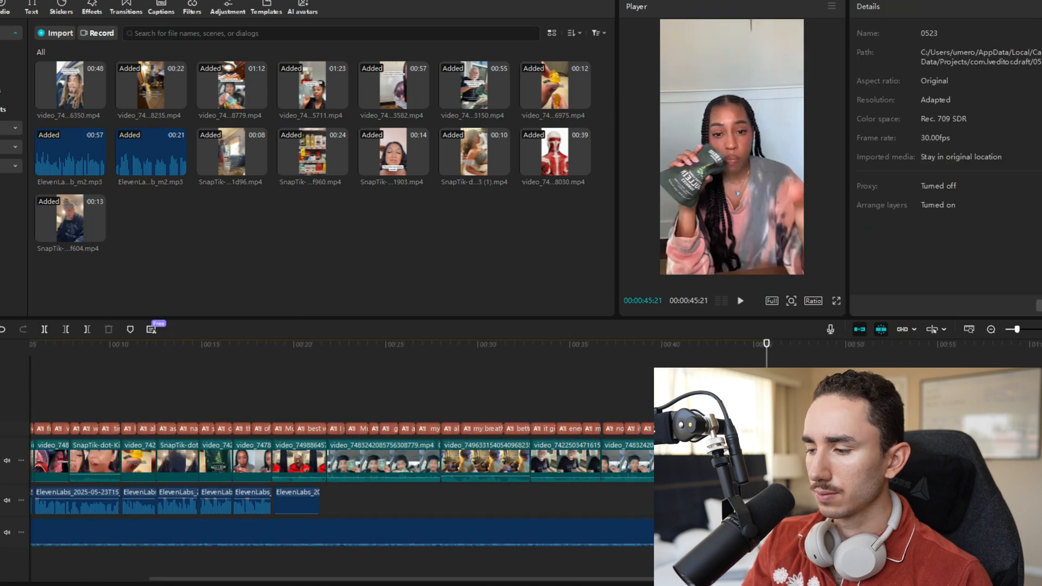
Trim the end of the braided woman's closing clip at 00:00:44:05.
left_click(738, 193)
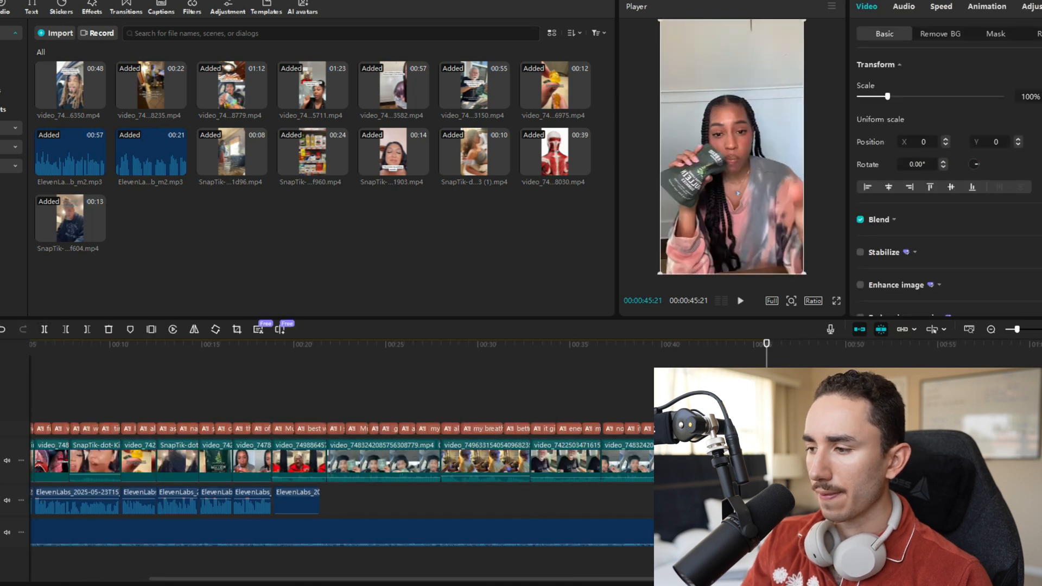
left_click(647, 344)
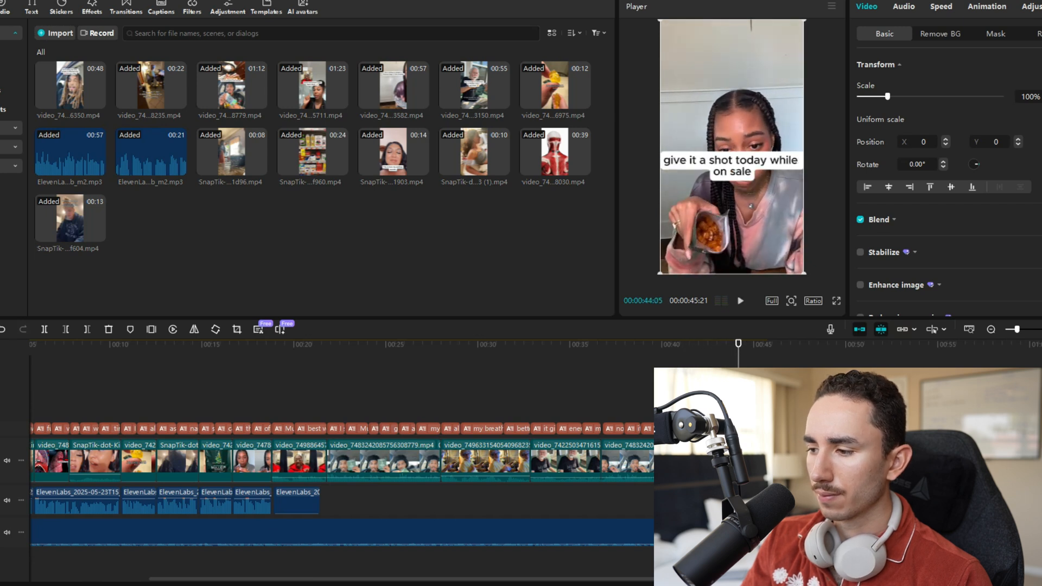
key("Delete")
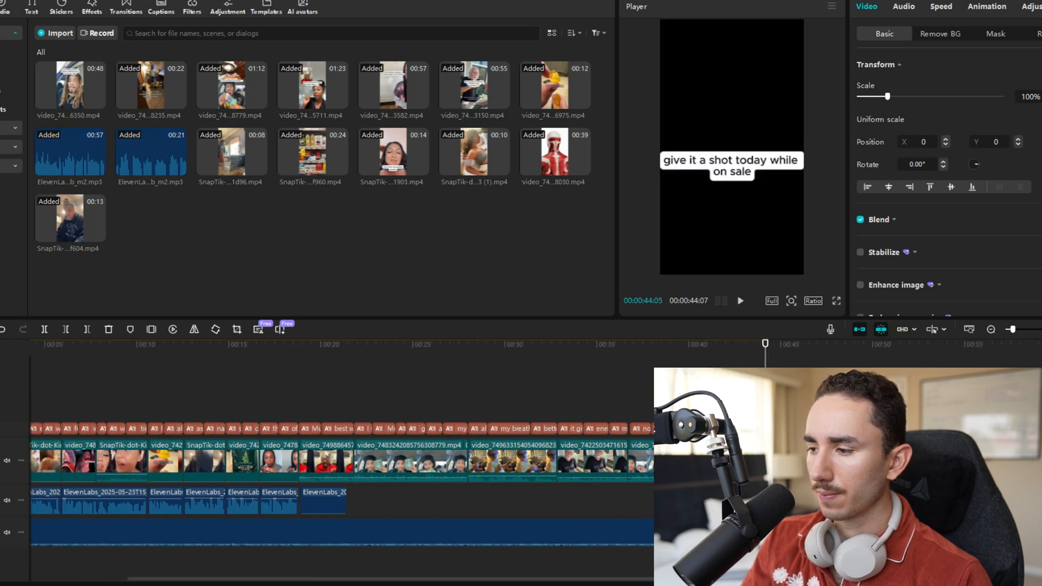
Scale the closing clip under "give it a shot today while on sale" to 130% and offset it to X 329, Y 586.
left_click(741, 460)
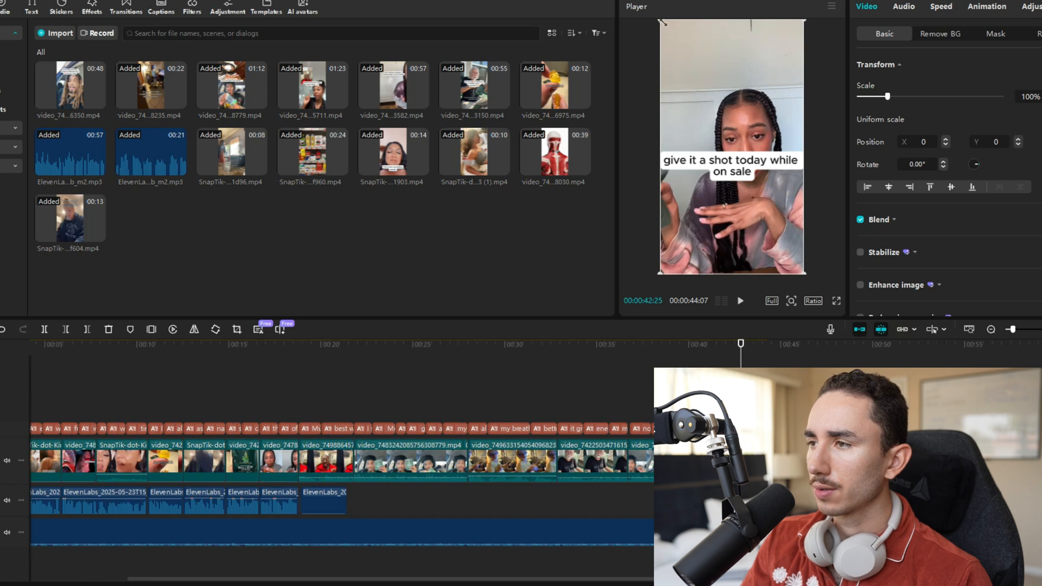
left_click_drag(662, 21, 640, 4)
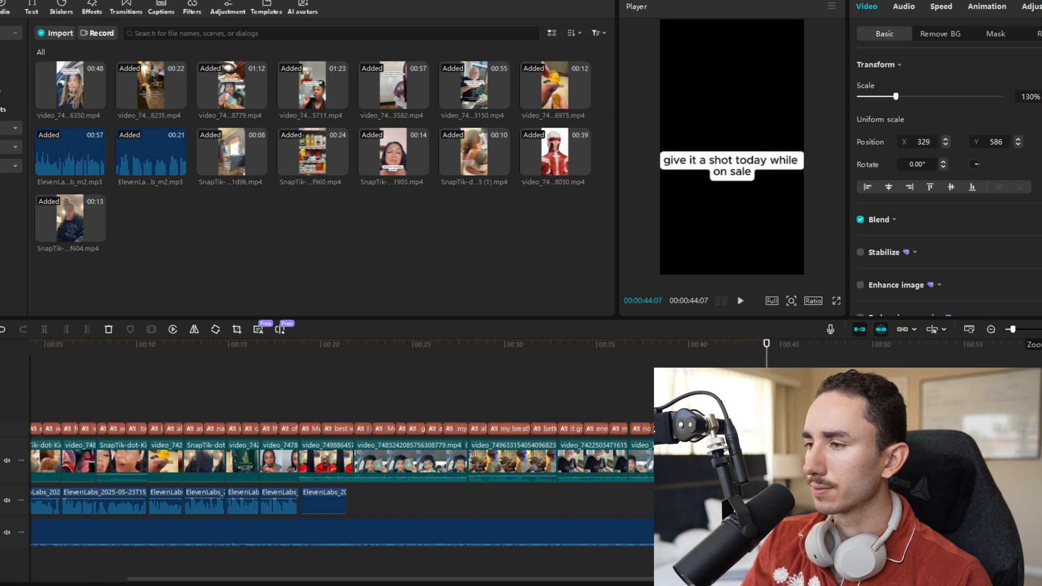
Play the ad from the beginning in full screen to review the reframed clips and captions.
key("space")
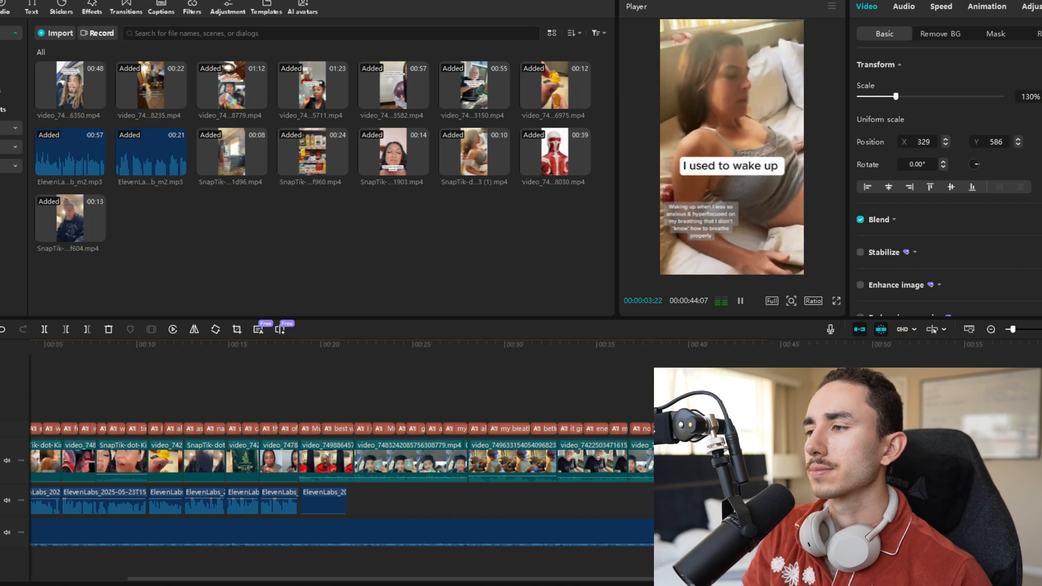
key("ctrl+shift+f")
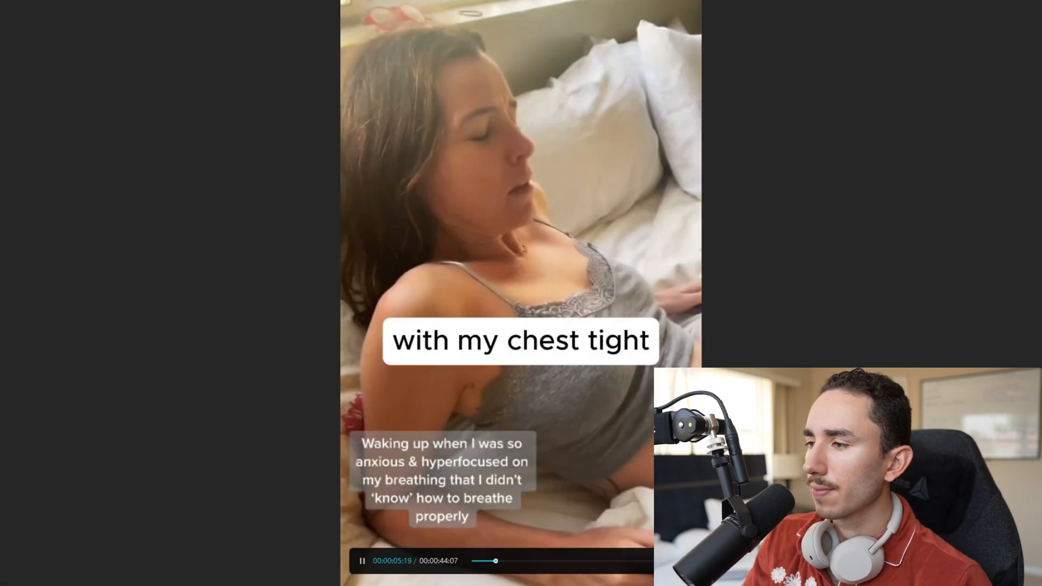